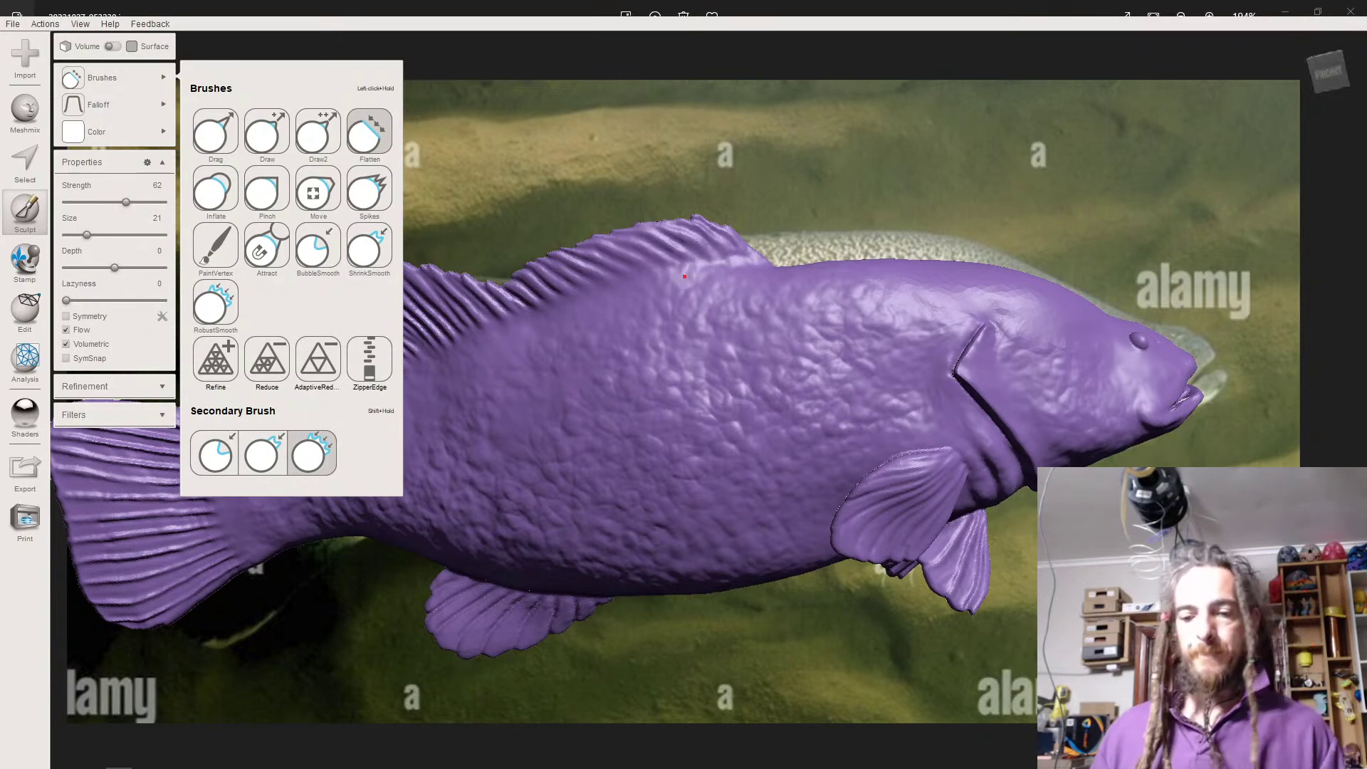
# - Examine the whole fish sculpt and its head against the reference photo
pyautogui.scroll(-2, 710, 310)
pyautogui.scroll(-3, 710, 310)
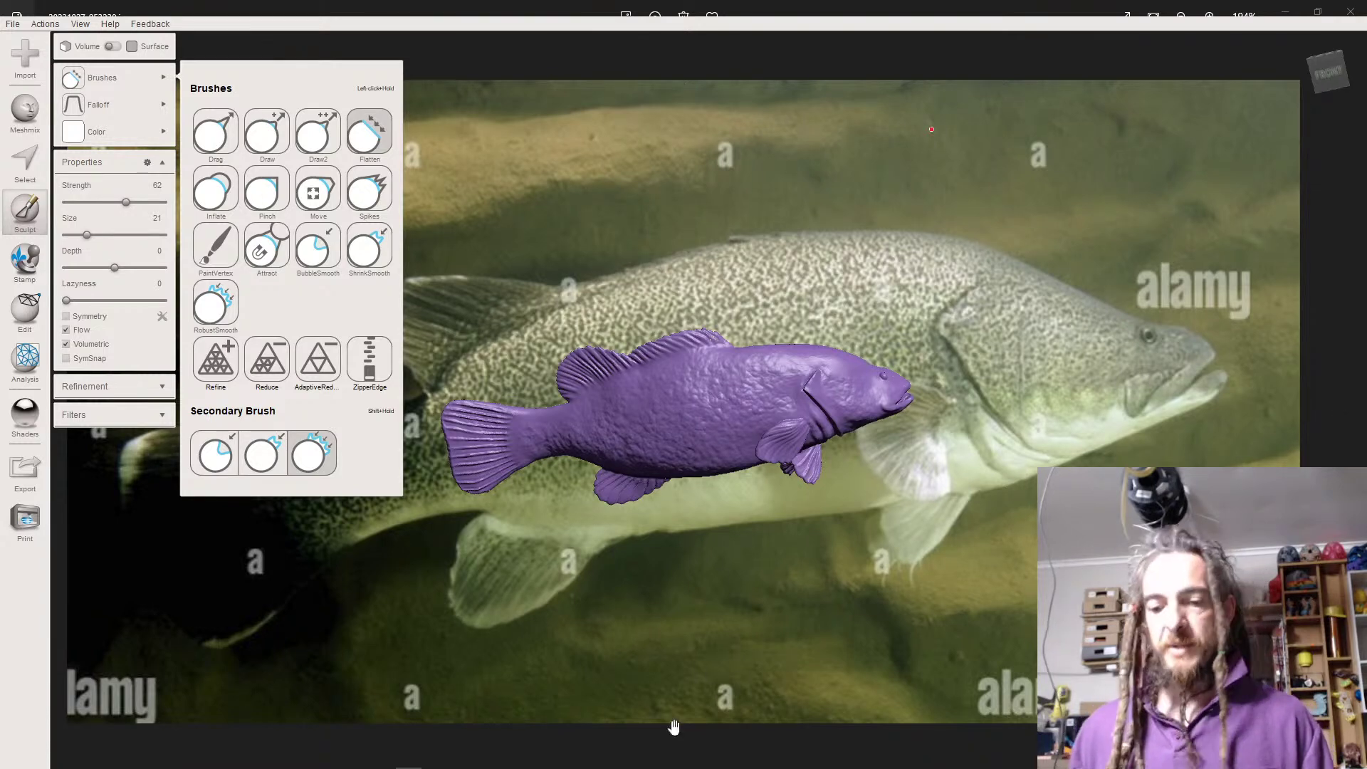
pyautogui.scroll(5, 725, 413)
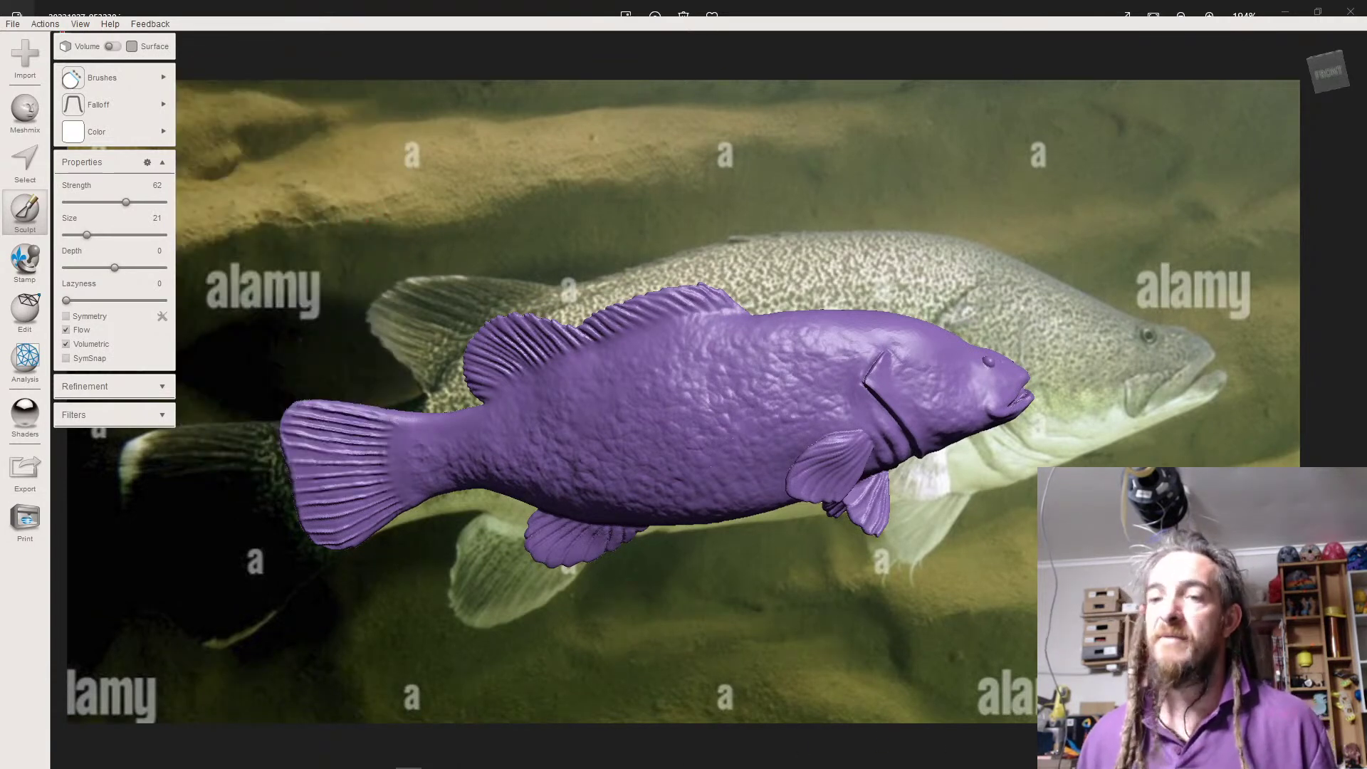
pyautogui.scroll(4, 882, 402)
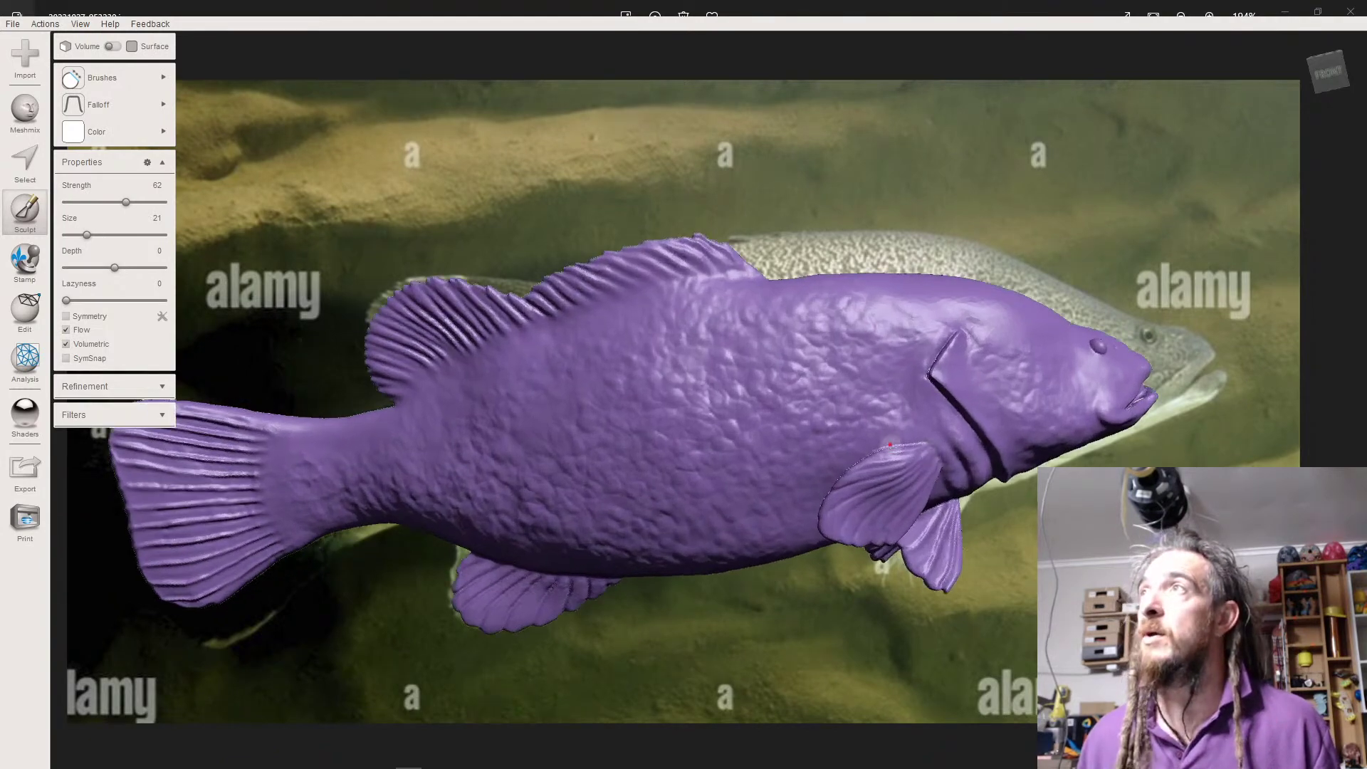
pyautogui.scroll(1, 1030, 388)
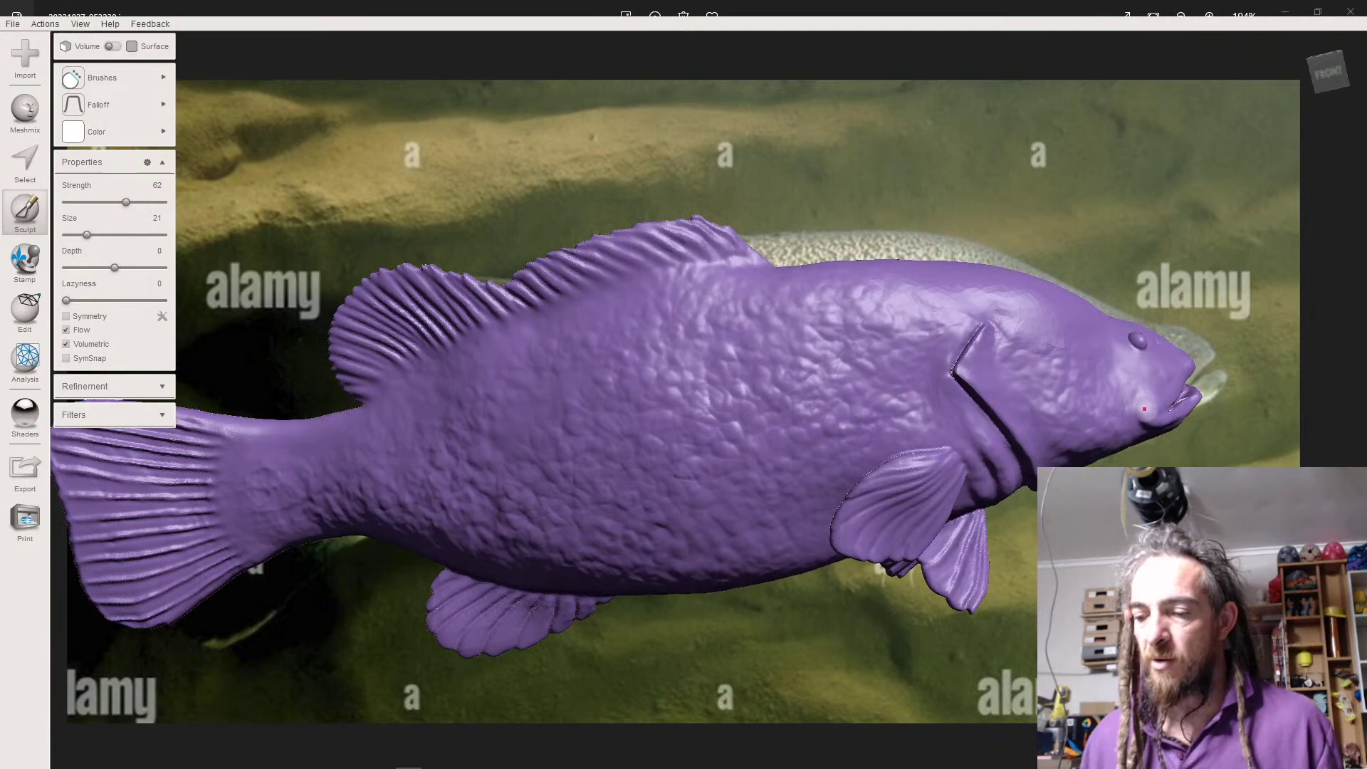
pyautogui.scroll(3, 1040, 363)
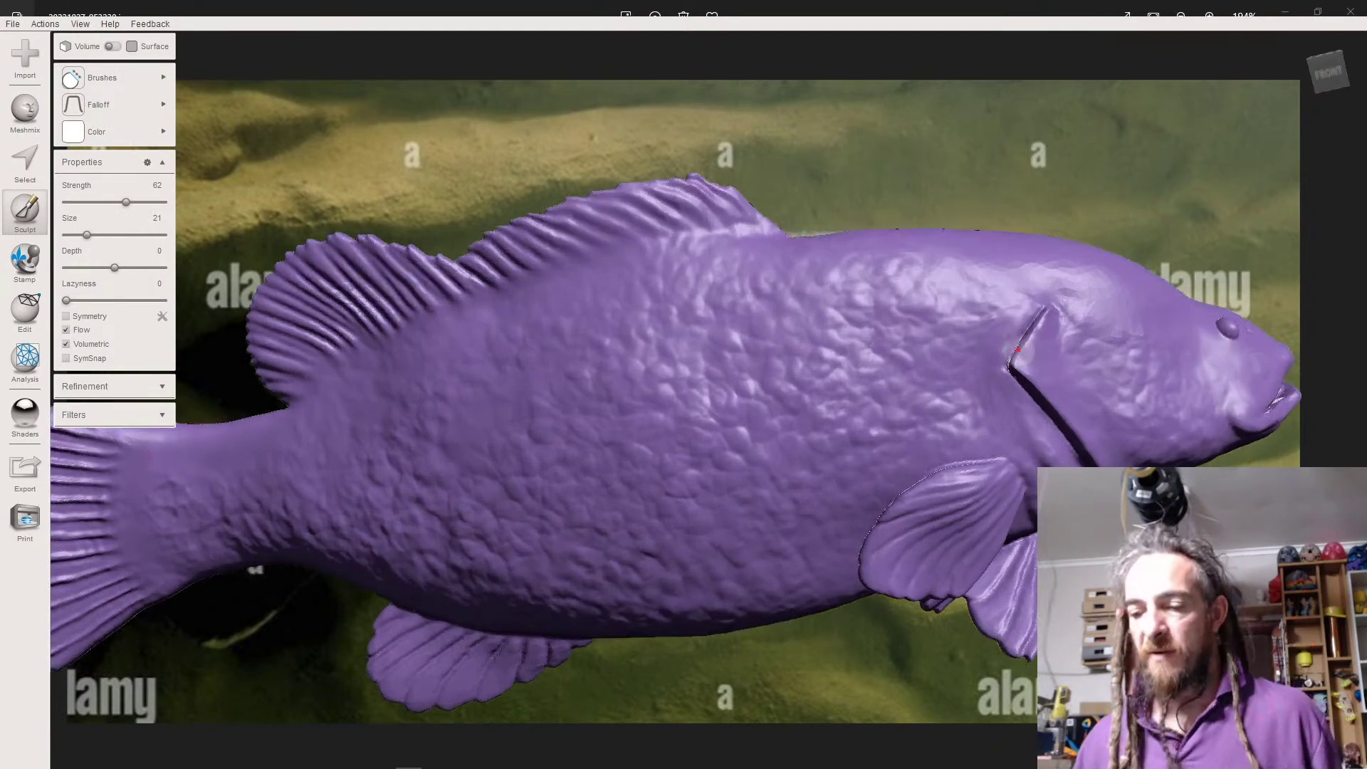
pyautogui.moveTo(968, 370); pyautogui.dragTo(954, 366, button='right')
pyautogui.moveTo(954, 366); pyautogui.dragTo(689, 335, button='middle')
pyautogui.moveTo(690, 335); pyautogui.dragTo(735, 358, button='right')
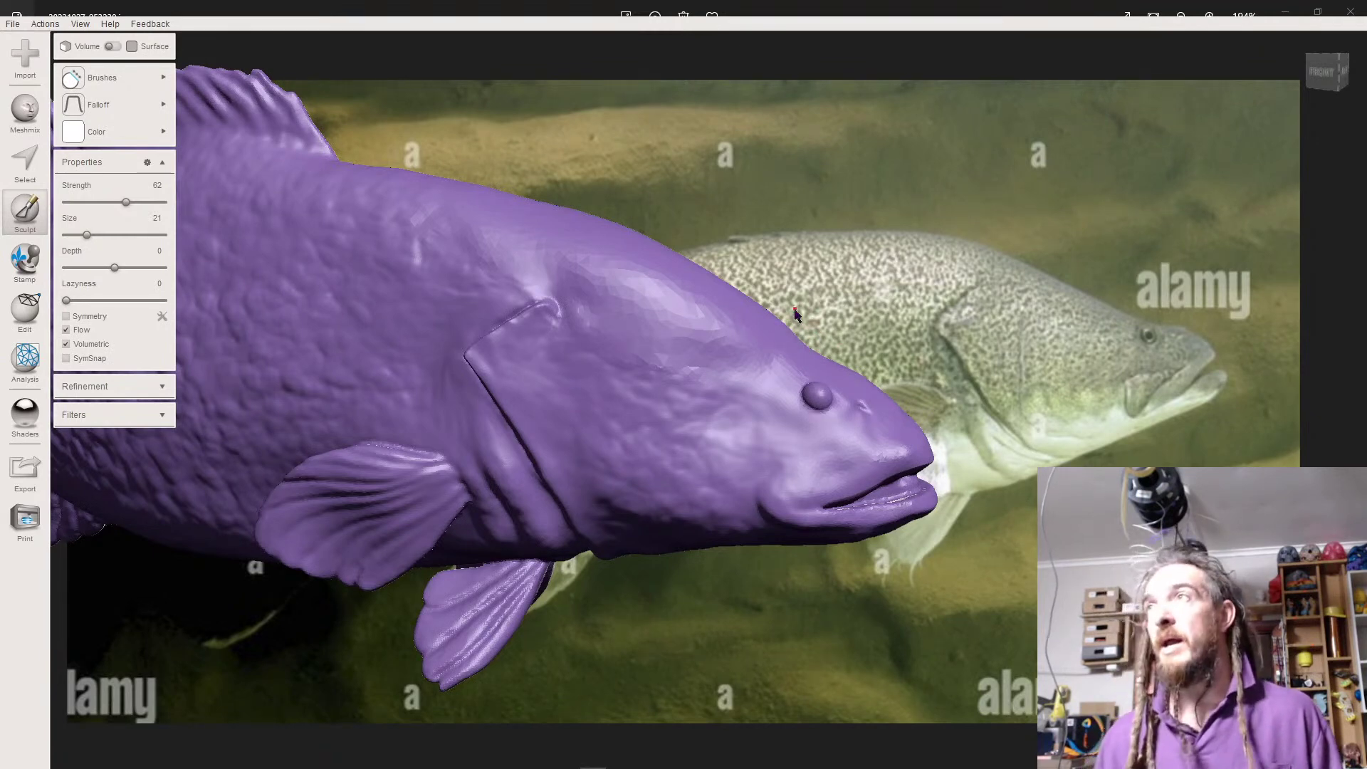
# - Inspect the fish's tail, dorsal fins and textured body side from several angles
pyautogui.moveTo(602, 369); pyautogui.dragTo(649, 356, button='right')
pyautogui.moveTo(552, 348); pyautogui.dragTo(907, 487, button='middle')
pyautogui.moveTo(719, 367); pyautogui.dragTo(910, 363, button='middle')
pyautogui.moveTo(753, 395); pyautogui.dragTo(711, 358, button='right')
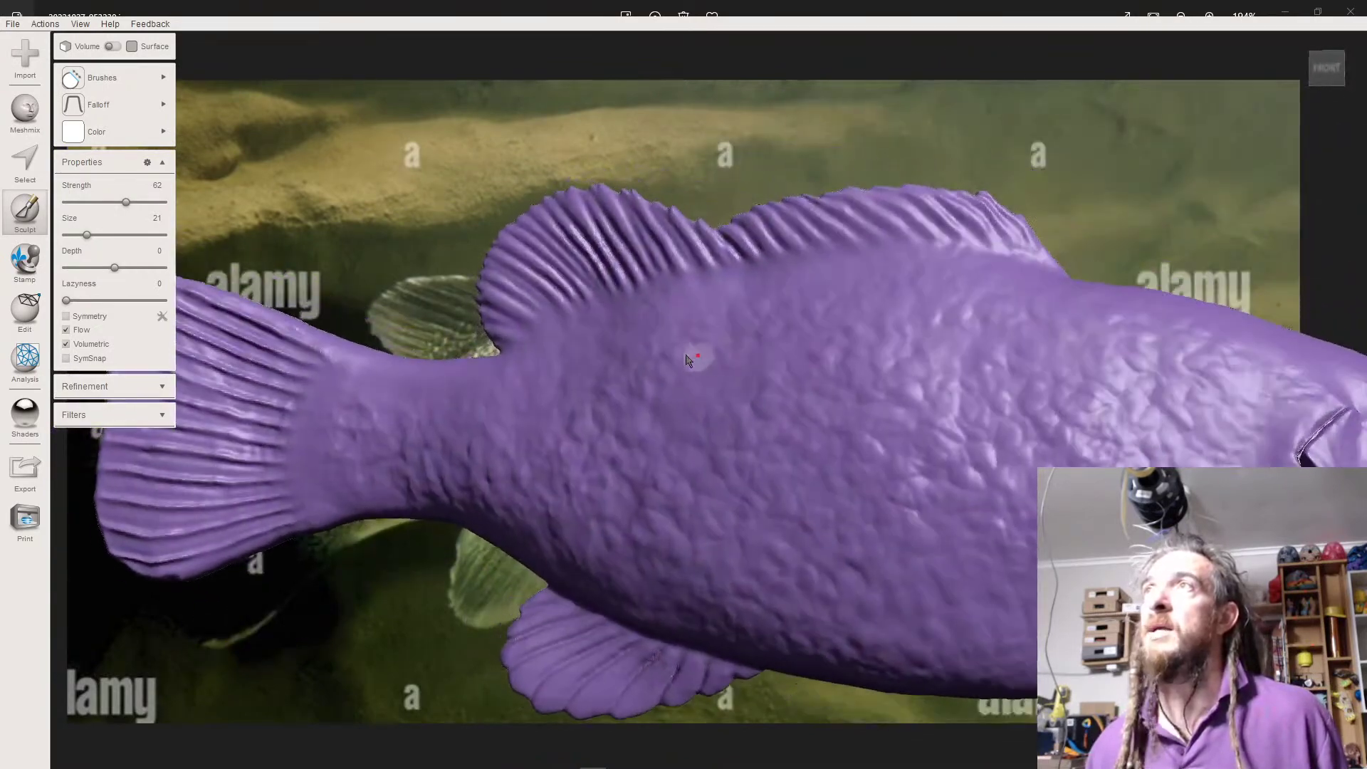
pyautogui.moveTo(527, 389)
pyautogui.mouseDown(button='right')
pyautogui.moveTo(479, 457)
pyautogui.moveTo(647, 488)
pyautogui.moveTo(640, 540)
pyautogui.moveTo(659, 520)
pyautogui.moveTo(523, 402)
pyautogui.mouseUp(button='right')
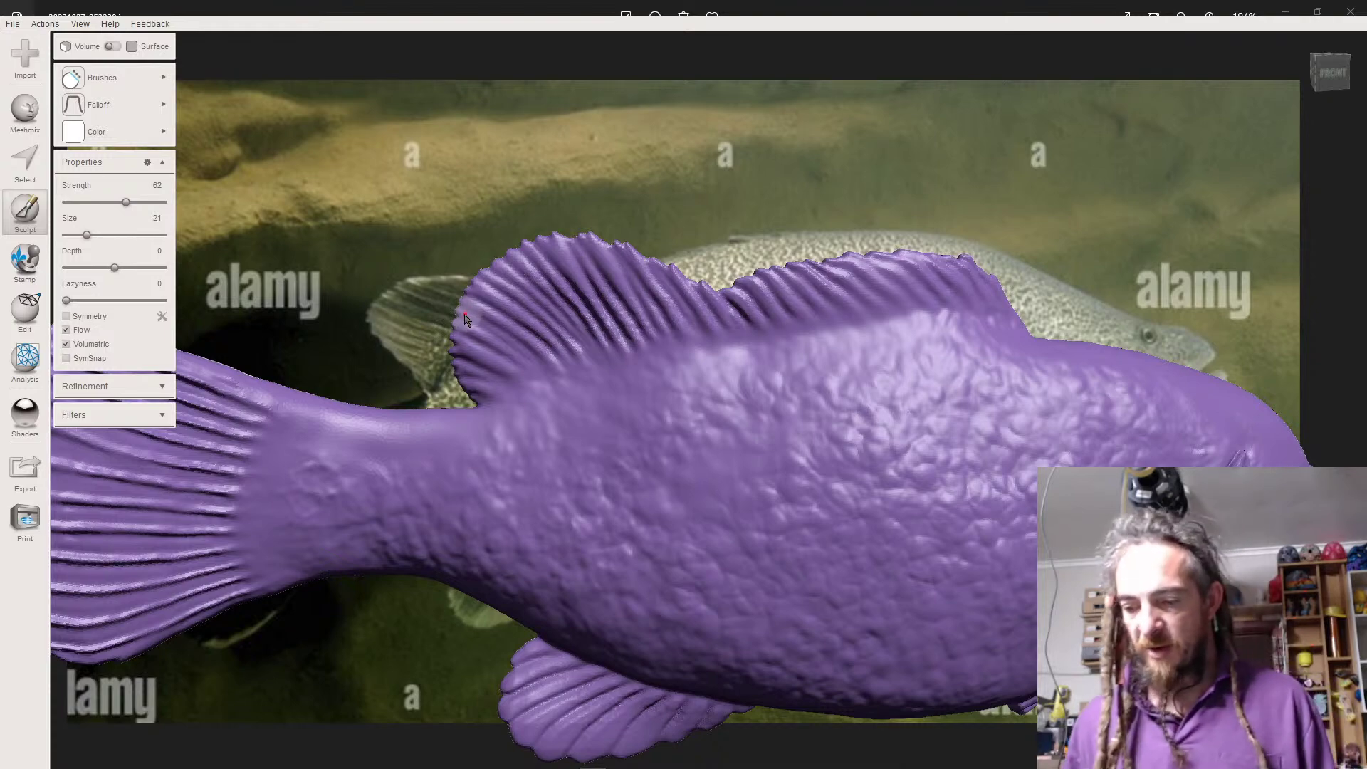
pyautogui.scroll(-2, 924, 413)
pyautogui.moveTo(924, 412); pyautogui.dragTo(690, 368, button='right')
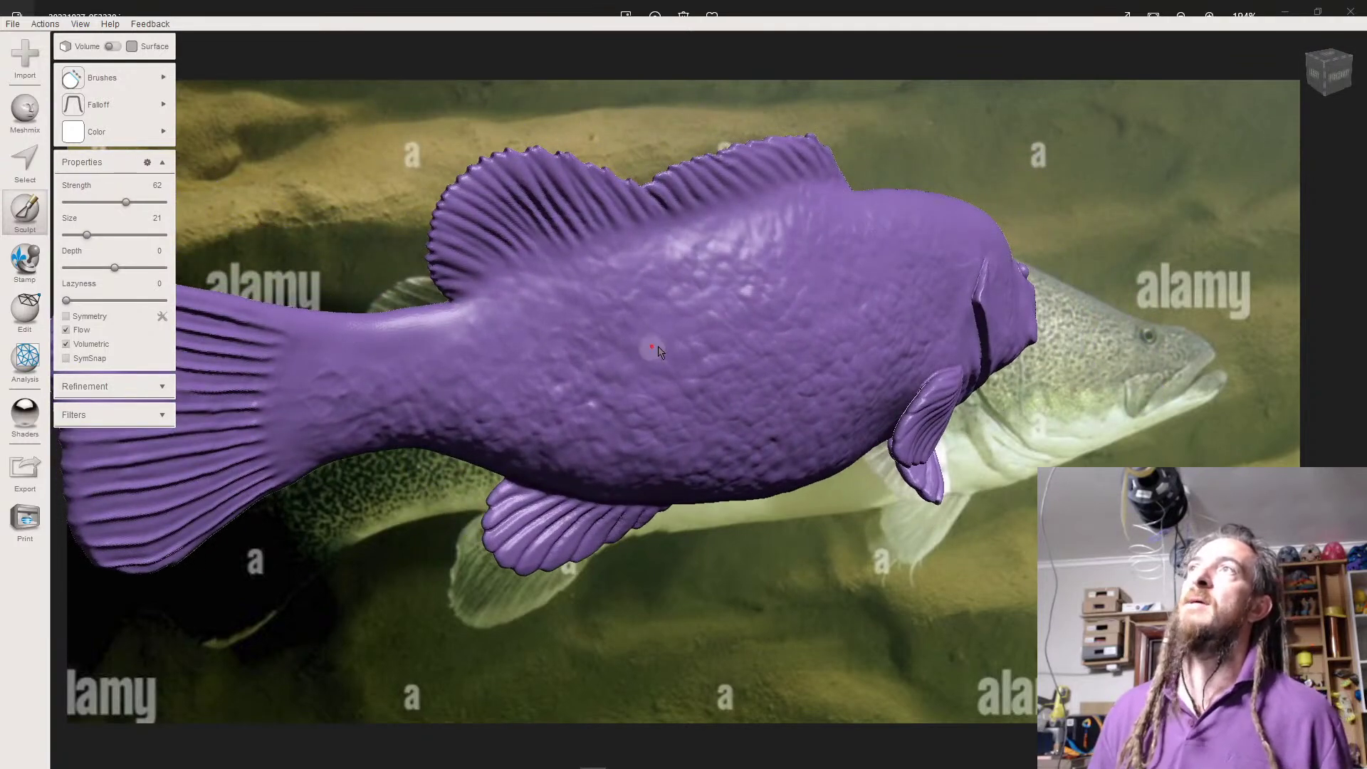
pyautogui.moveTo(657, 346); pyautogui.dragTo(694, 350, button='middle')
pyautogui.moveTo(694, 350); pyautogui.dragTo(626, 349, button='right')
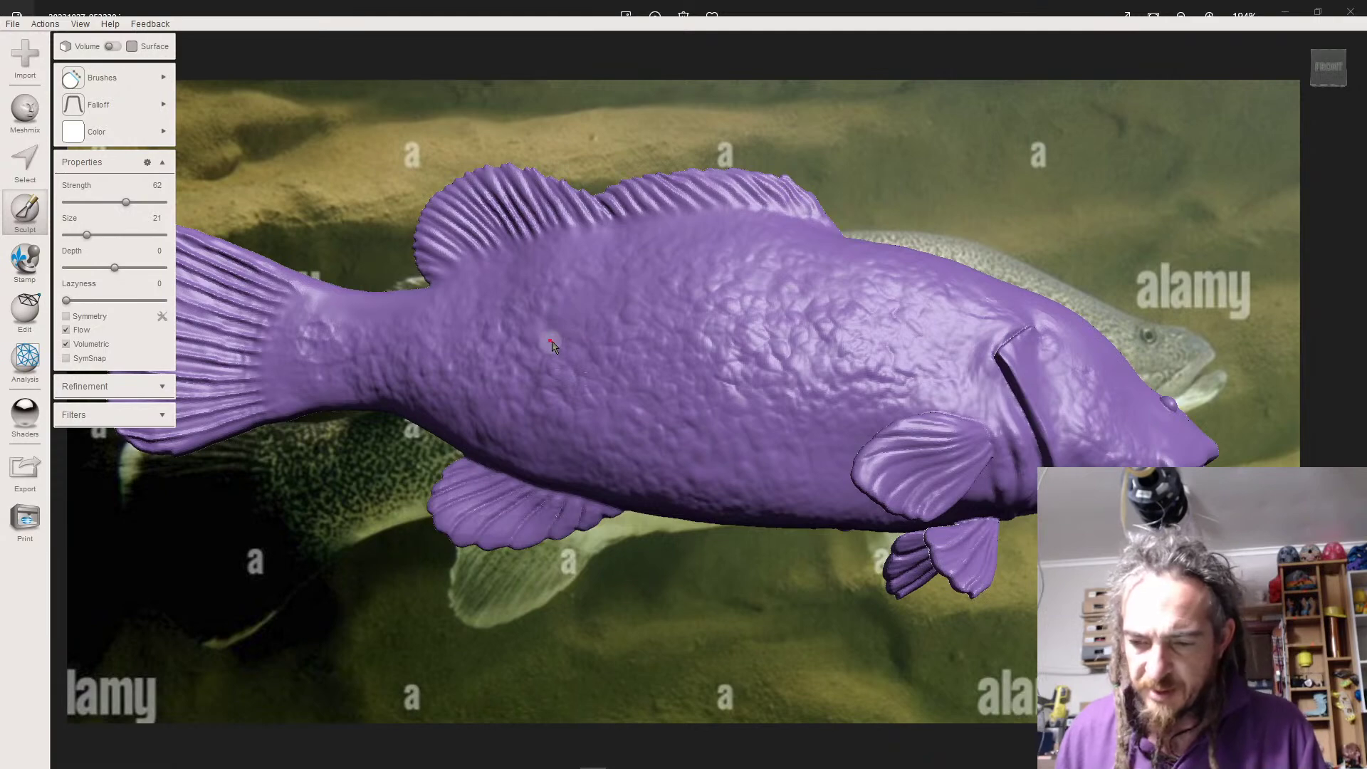
pyautogui.moveTo(538, 328); pyautogui.dragTo(535, 328, button='middle')
pyautogui.moveTo(535, 327); pyautogui.dragTo(590, 343, button='right')
# - Compare the sculpt's head and mouth closely with the enlarged head in the reference photo
pyautogui.scroll(8, 588, 337)
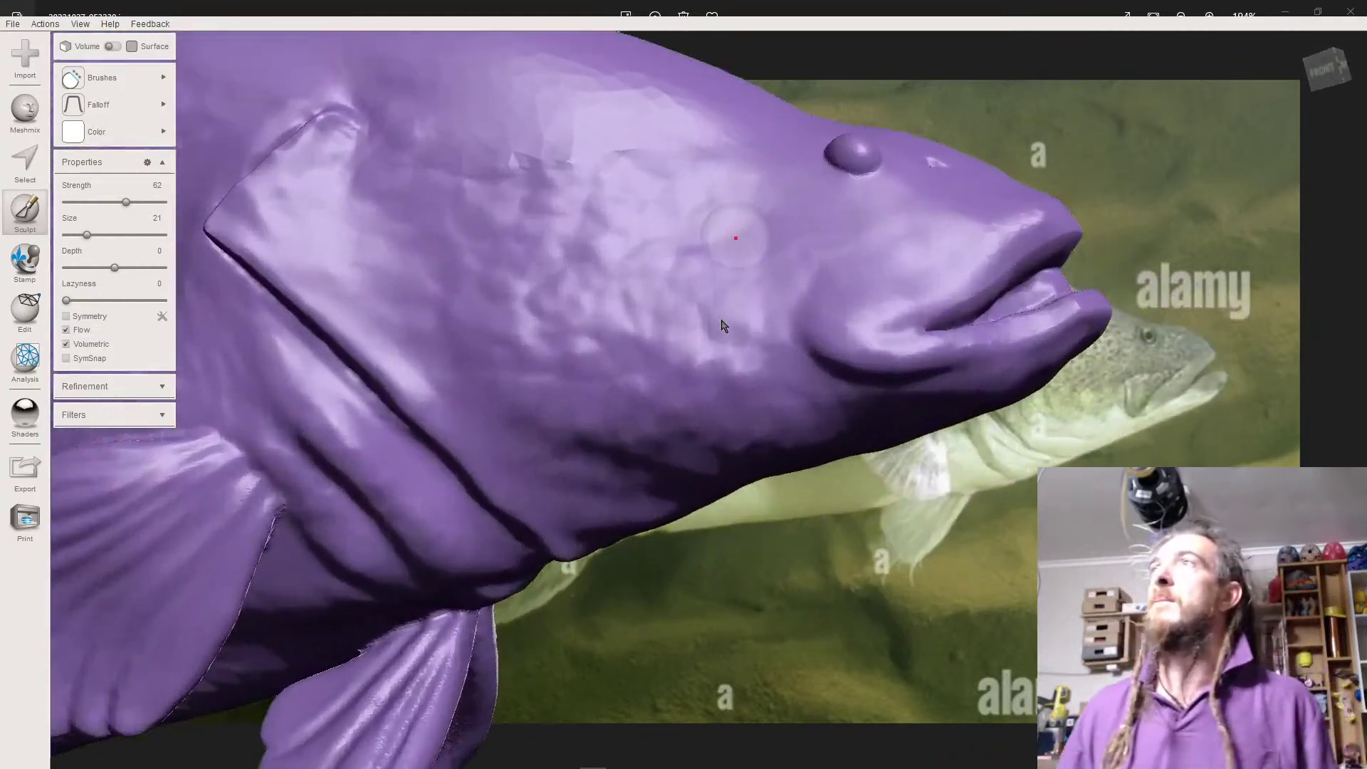
pyautogui.scroll(1, 735, 238)
pyautogui.moveTo(735, 238)
pyautogui.mouseDown(button='middle')
pyautogui.moveTo(729, 610)
pyautogui.moveTo(677, 610)
pyautogui.moveTo(672, 298)
pyautogui.mouseUp(button='middle')
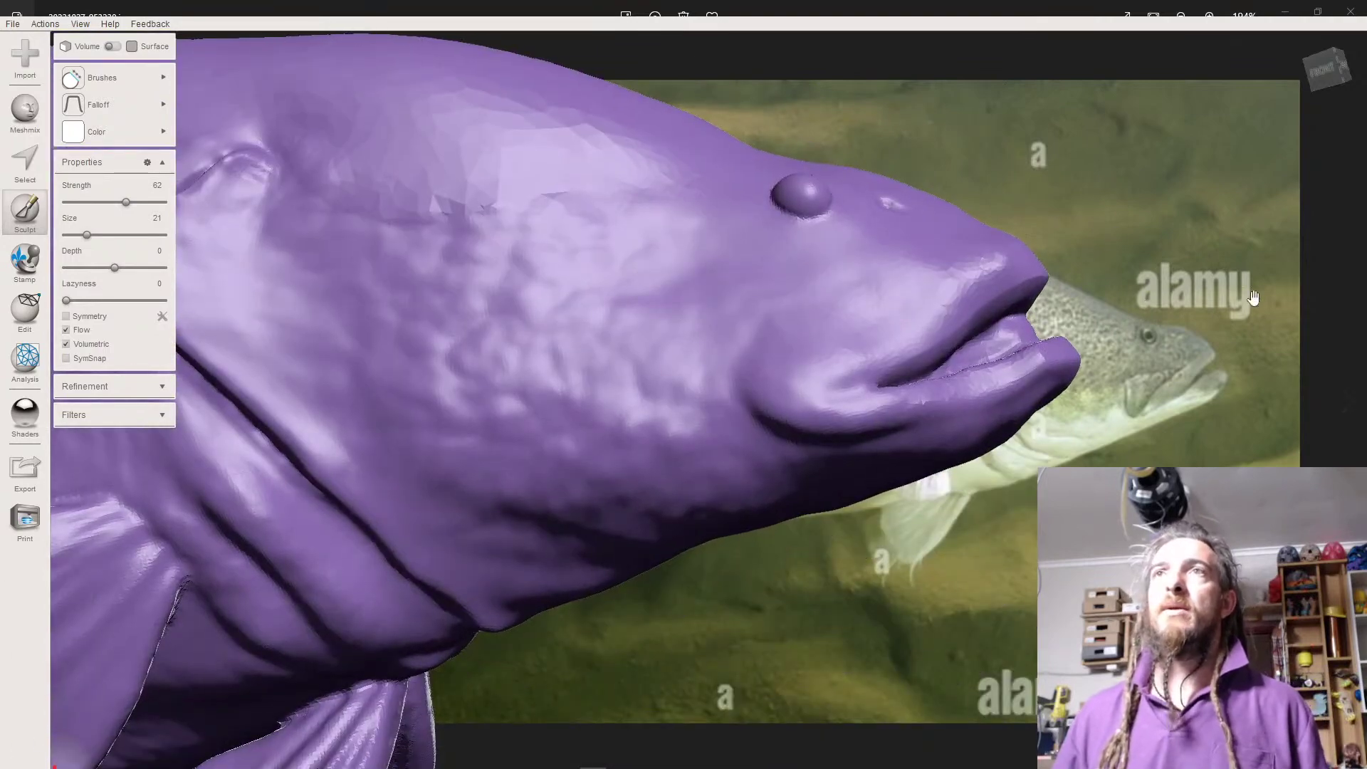
pyautogui.scroll(4, 1164, 463)
pyautogui.moveTo(688, 509); pyautogui.dragTo(625, 575)
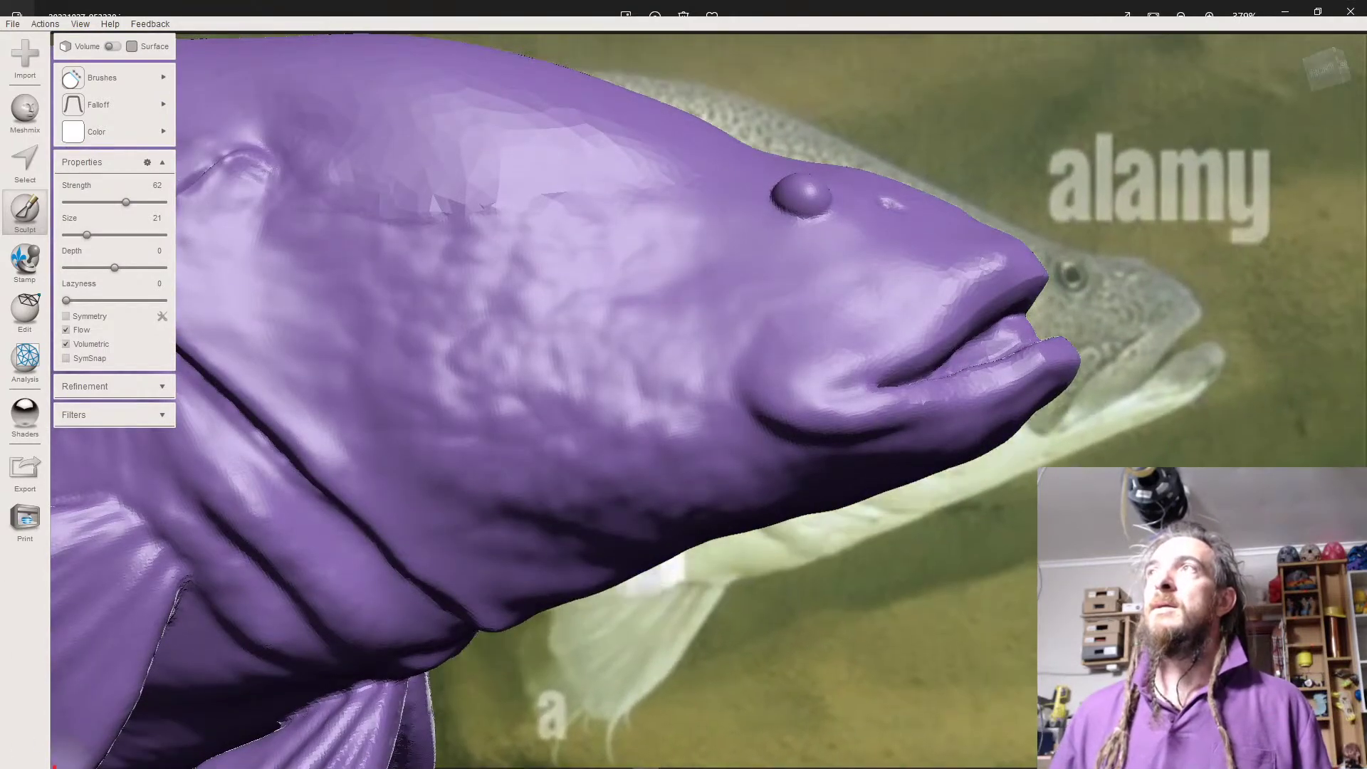
pyautogui.scroll(2, 768, 526)
pyautogui.moveTo(768, 526); pyautogui.dragTo(645, 542)
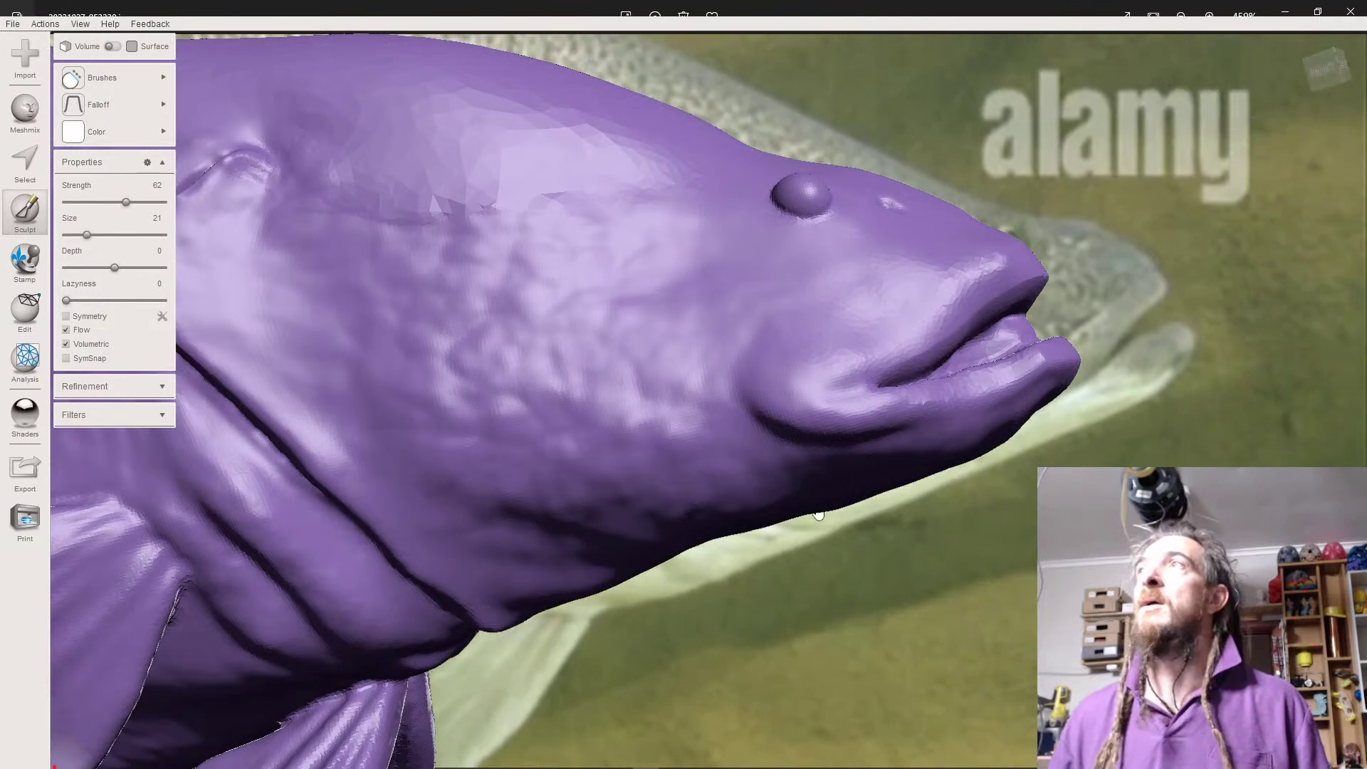
pyautogui.scroll(-1, 997, 384)
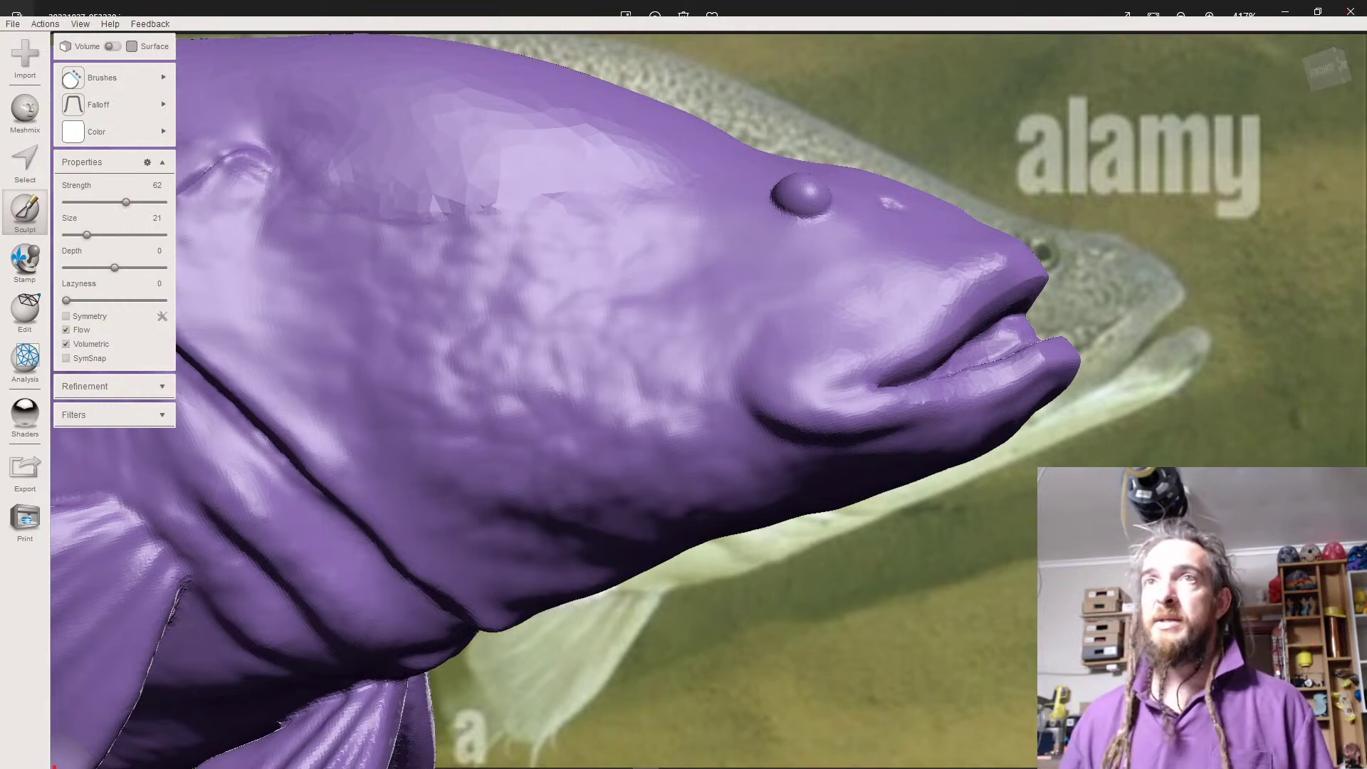
pyautogui.scroll(-3, 1353, 477)
pyautogui.scroll(1, 619, 498)
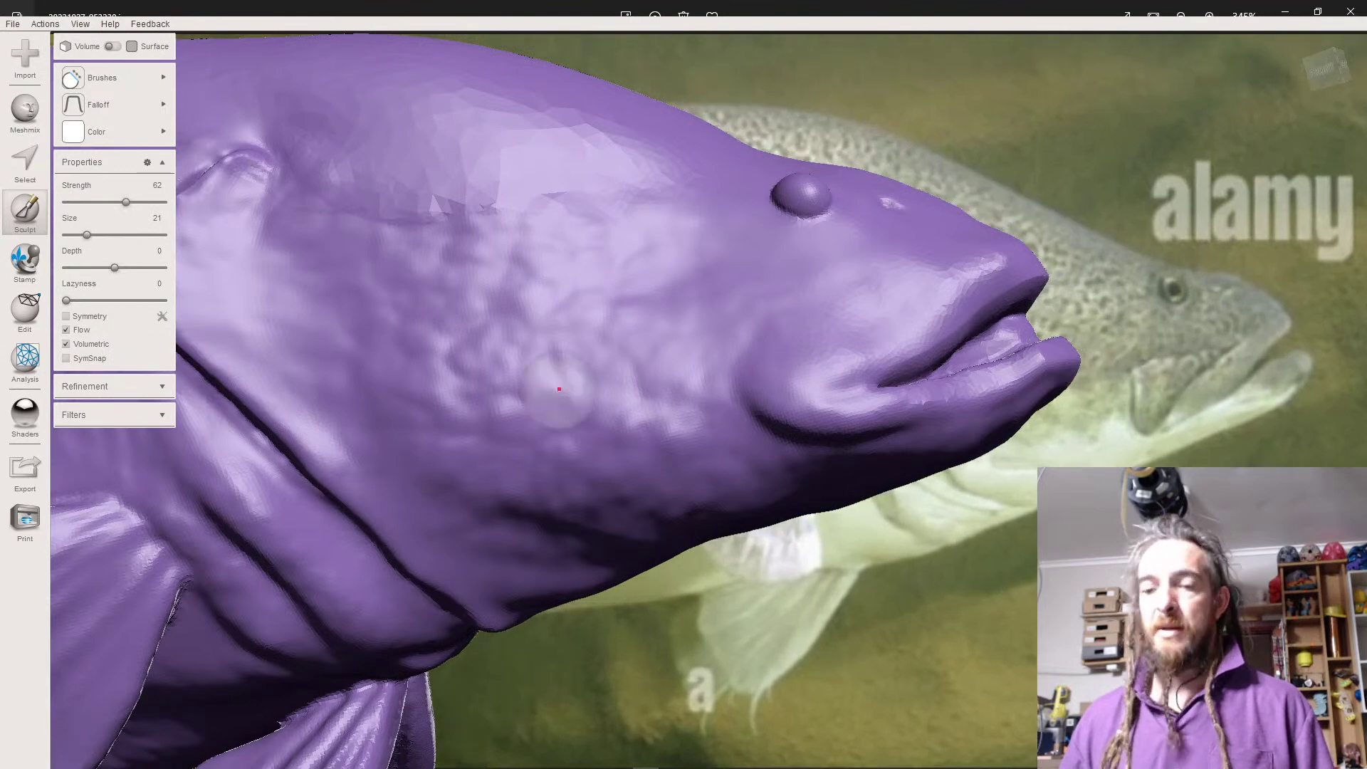
pyautogui.scroll(-1, 872, 346)
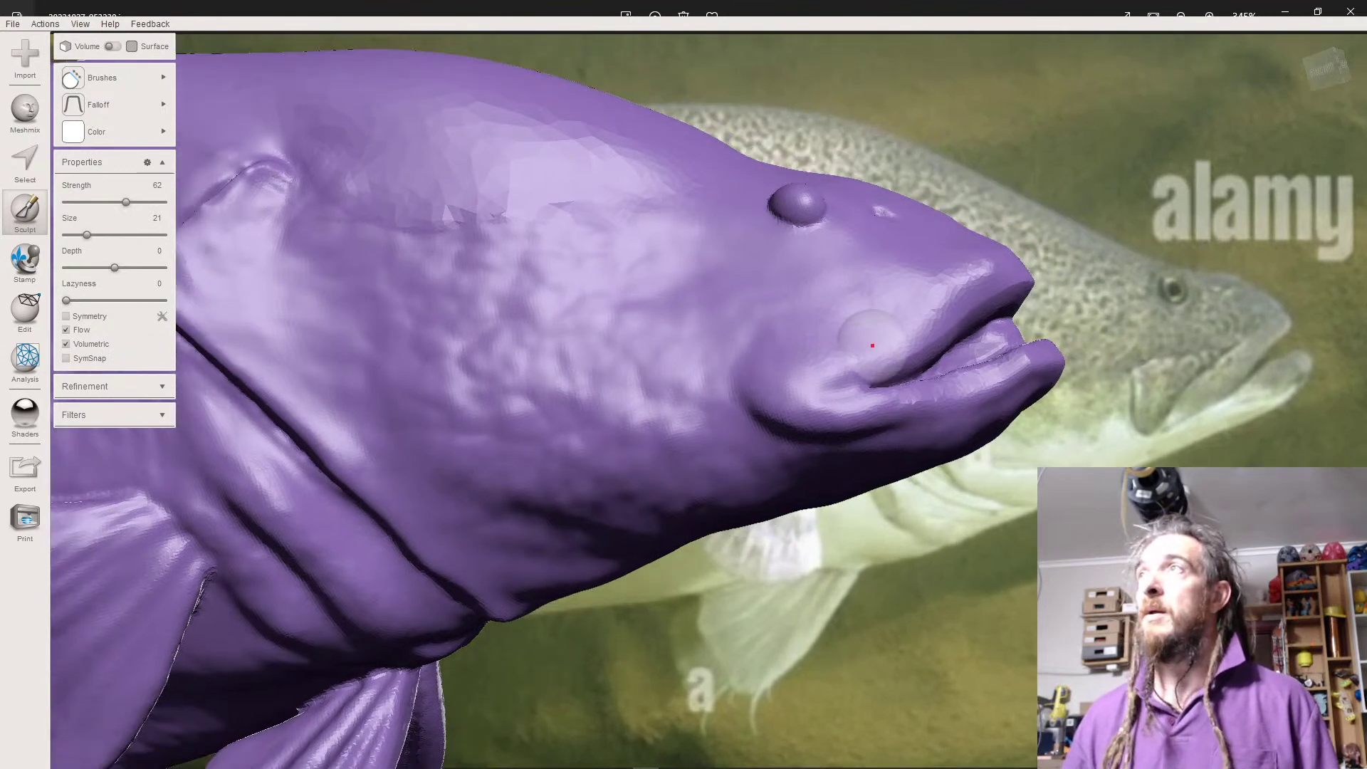
pyautogui.scroll(-2, 872, 345)
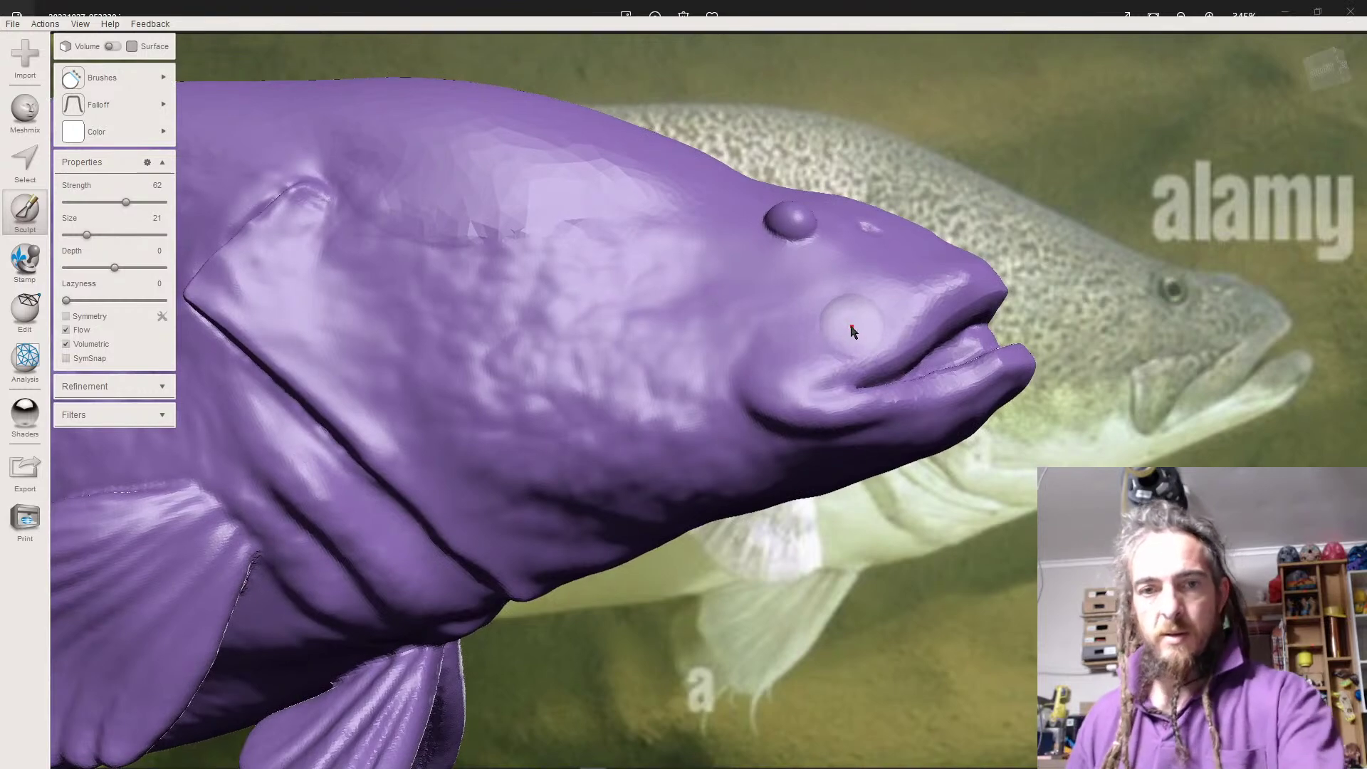
# - Select a small patch at the corner of the fish's mouth and start a Soft Transform with a 2 mm falloff
pyautogui.moveTo(774, 331); pyautogui.dragTo(702, 356, button='right')
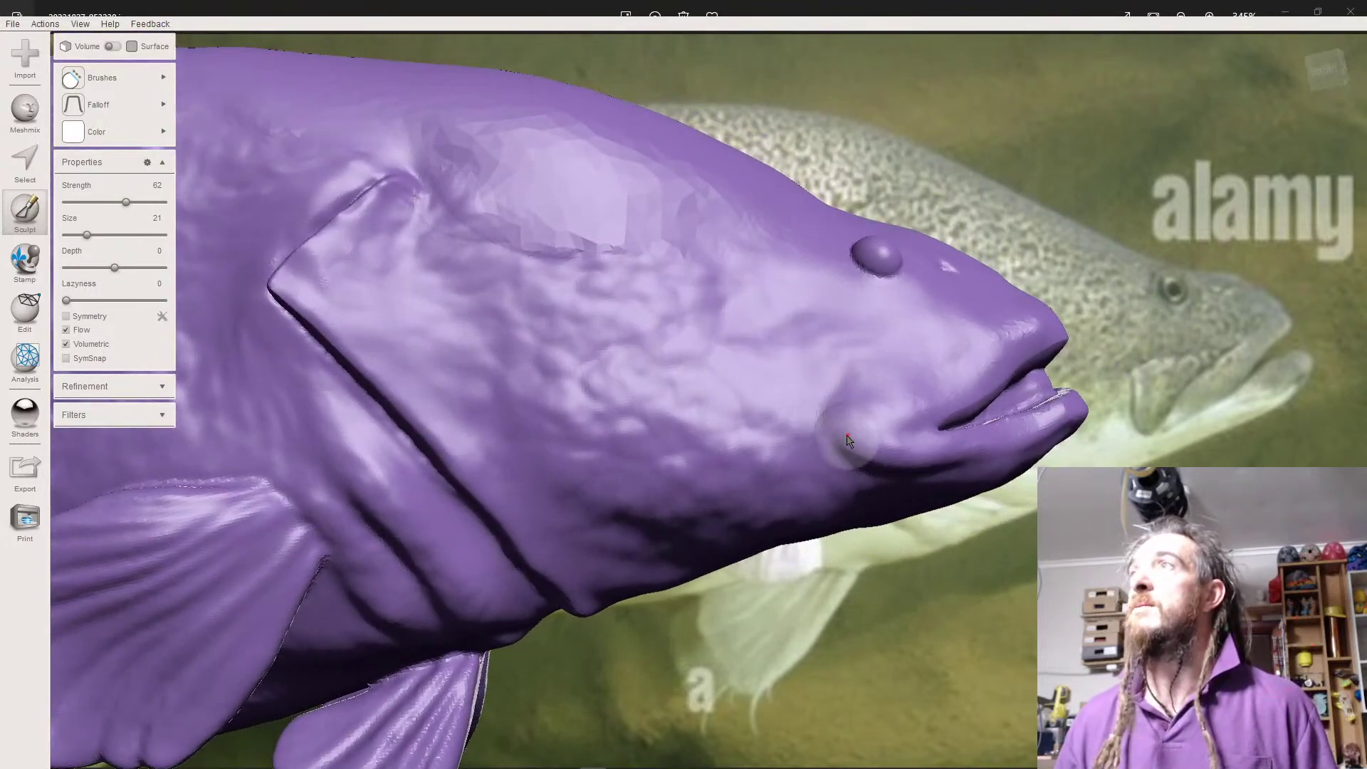
pyautogui.moveTo(856, 460); pyautogui.dragTo(857, 433)
pyautogui.press('s')
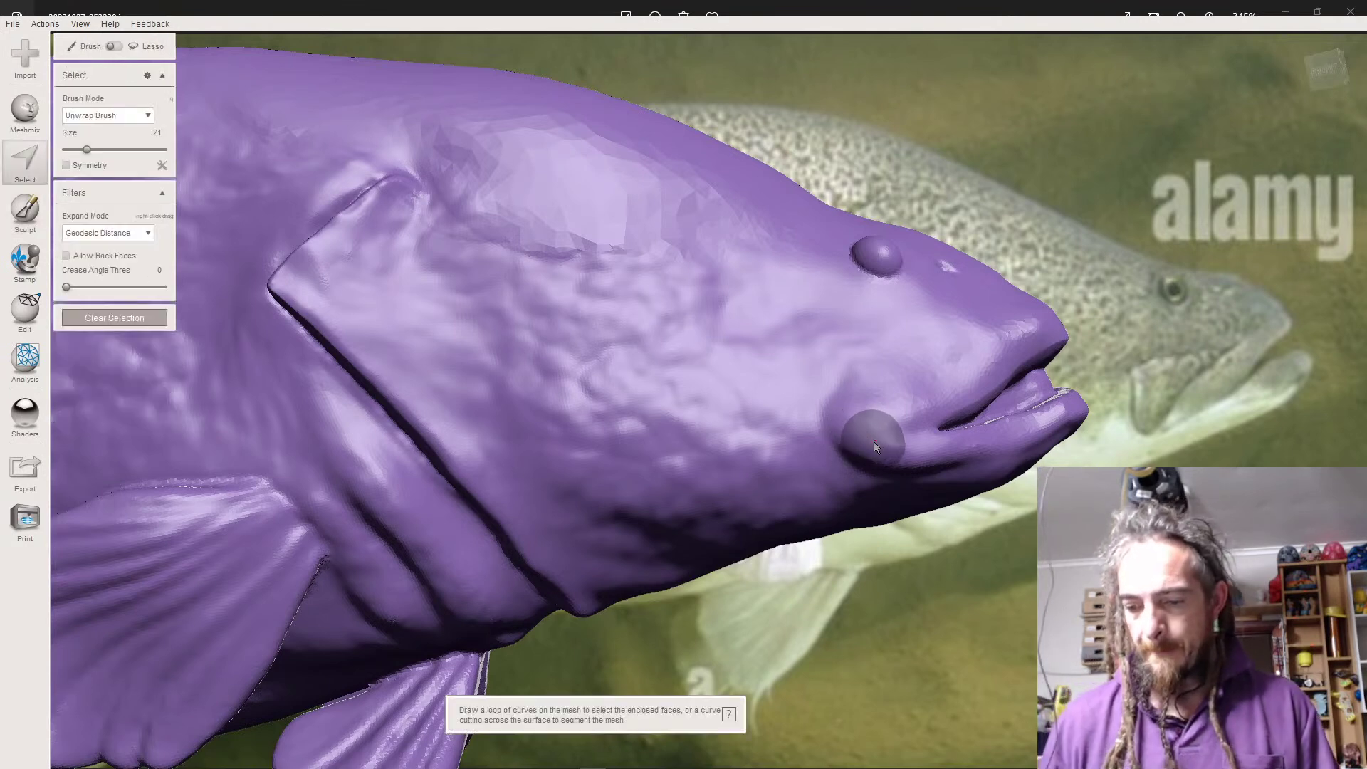
pyautogui.click(874, 445)
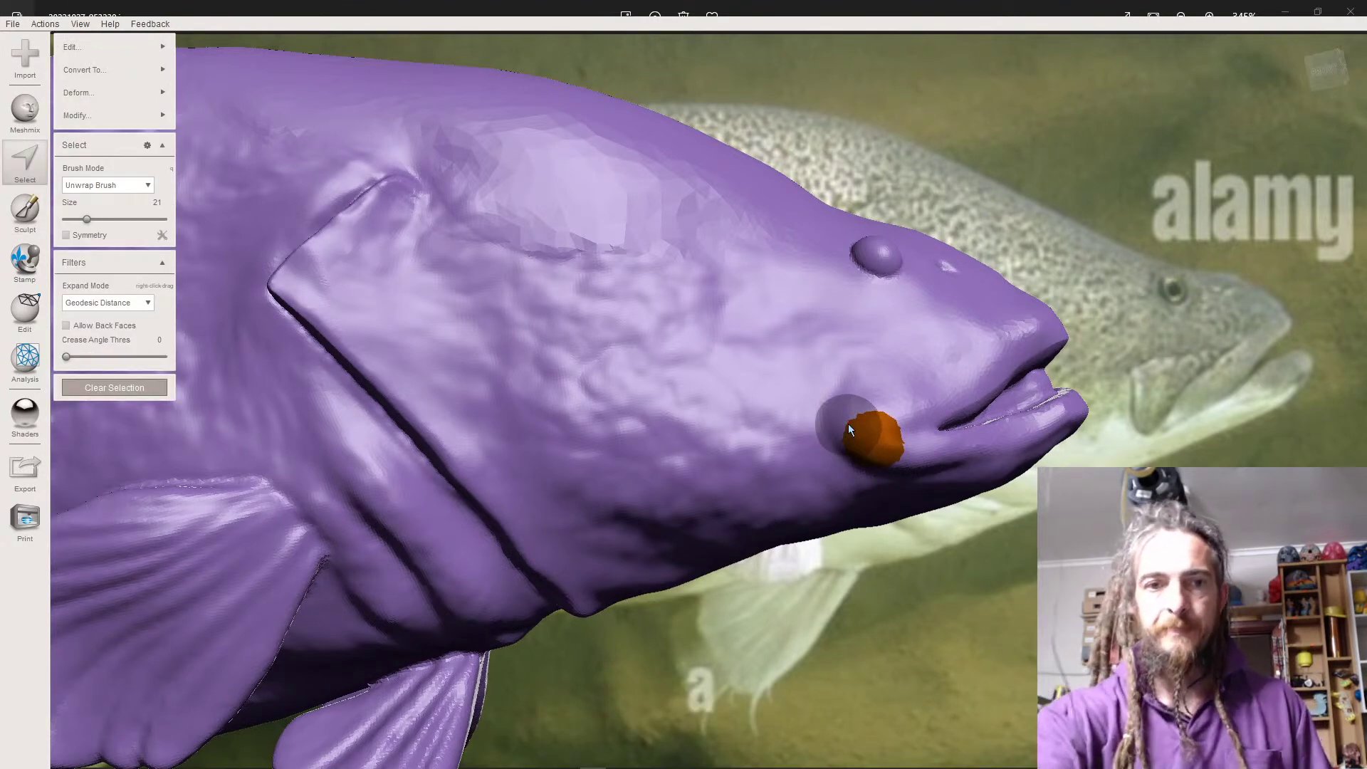
pyautogui.press('t')
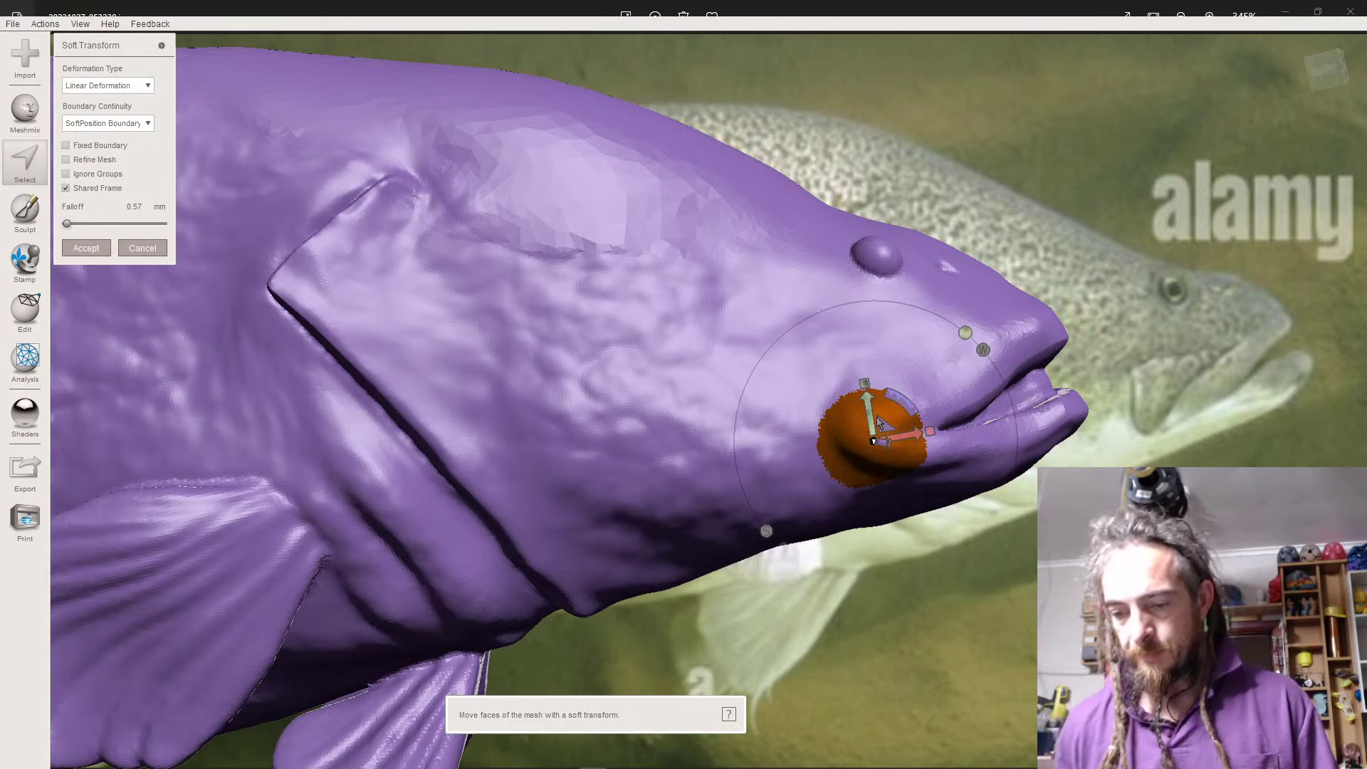
pyautogui.doubleClick(134, 206)
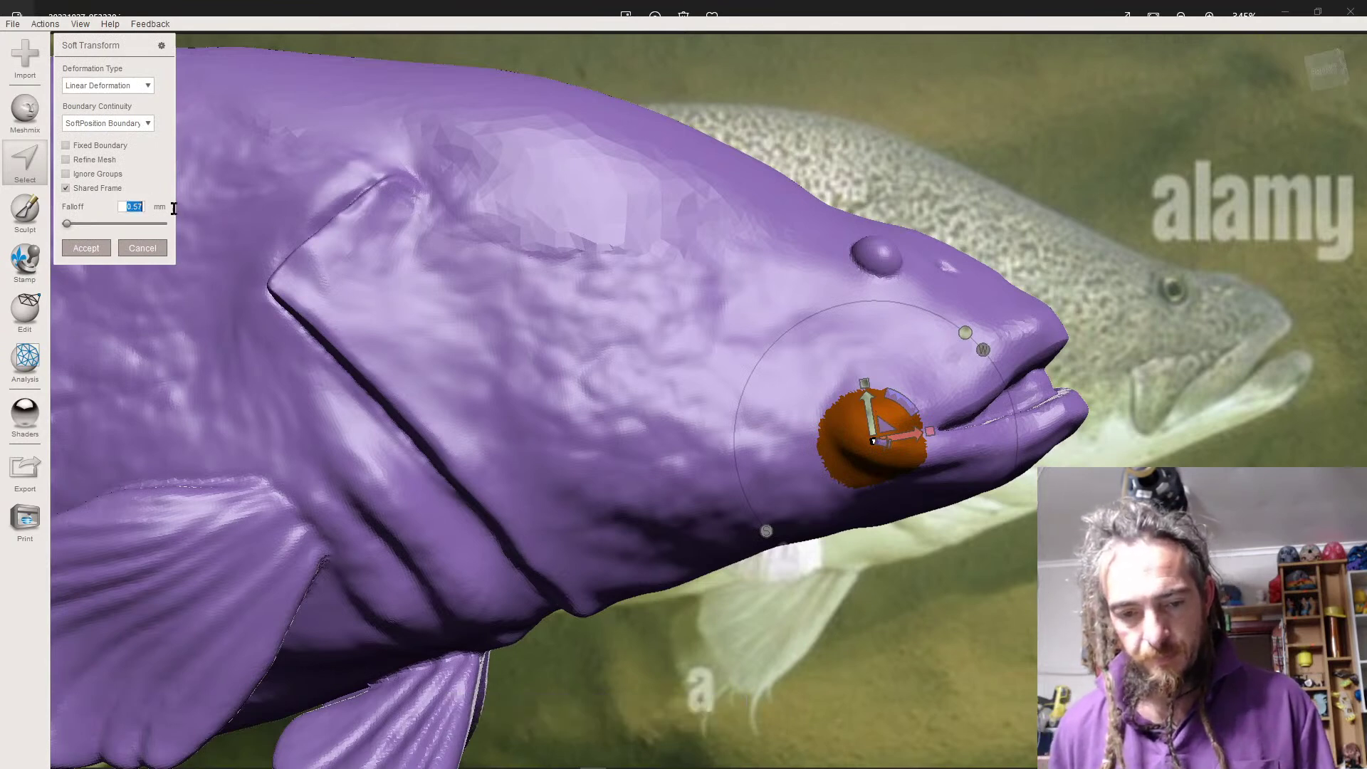
pyautogui.write('2')
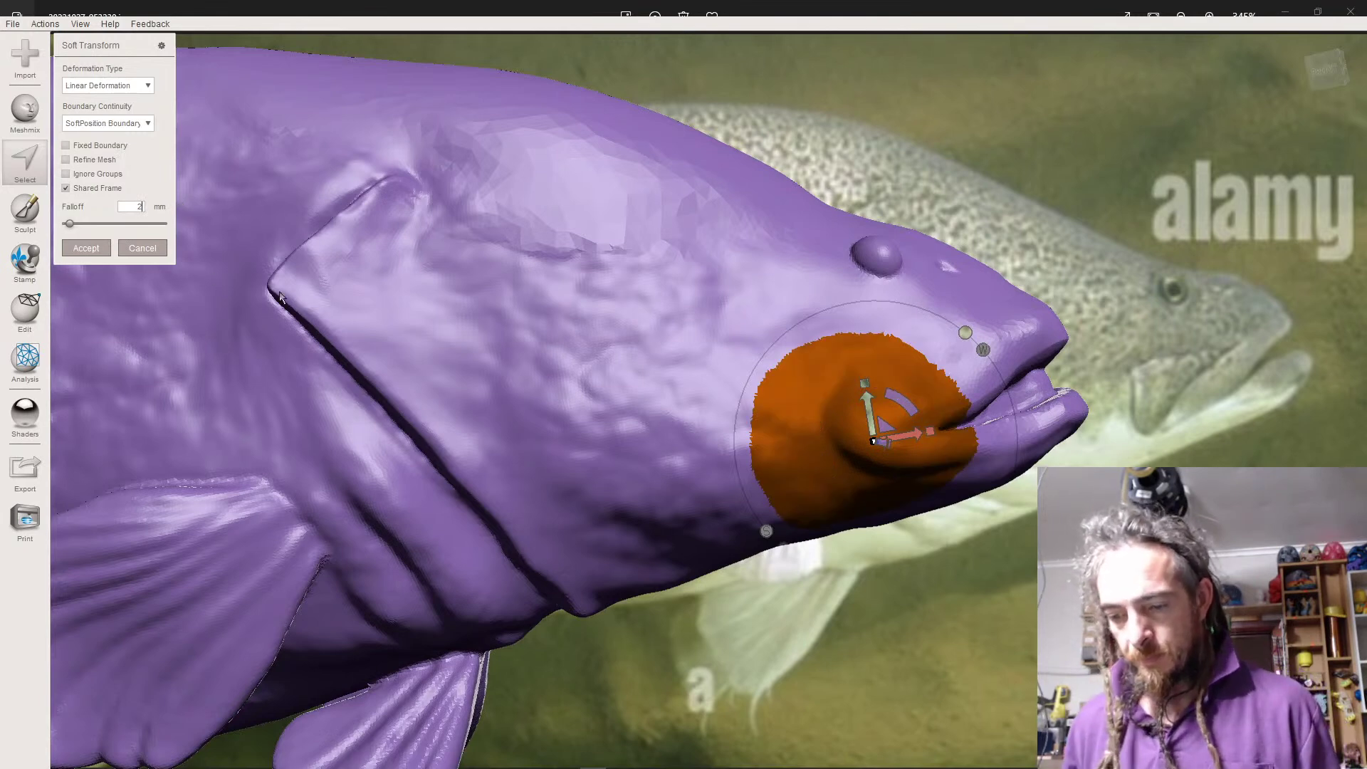
# - Move the mouth corner down and back towards the gills to match the reference photo, and clear the selection
pyautogui.moveTo(867, 405); pyautogui.dragTo(879, 431)
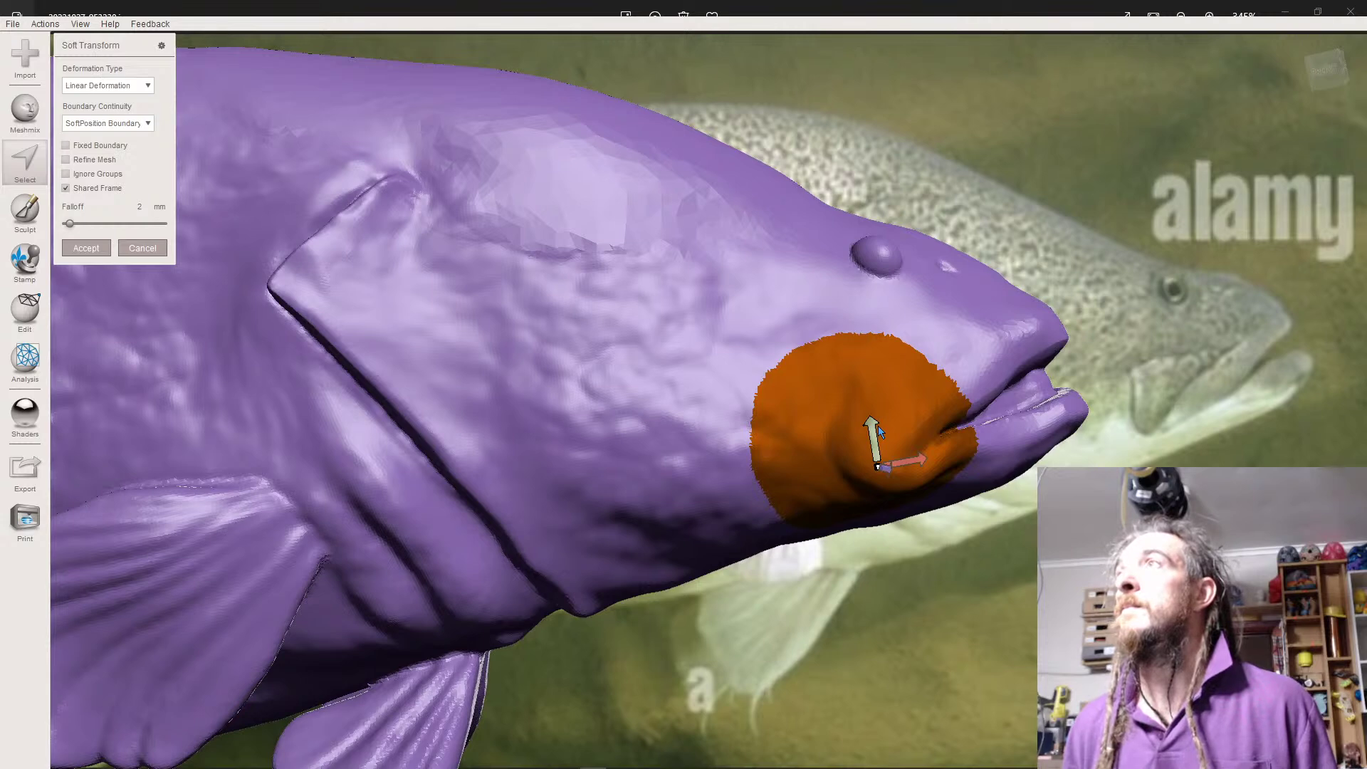
pyautogui.moveTo(878, 426); pyautogui.dragTo(878, 426)
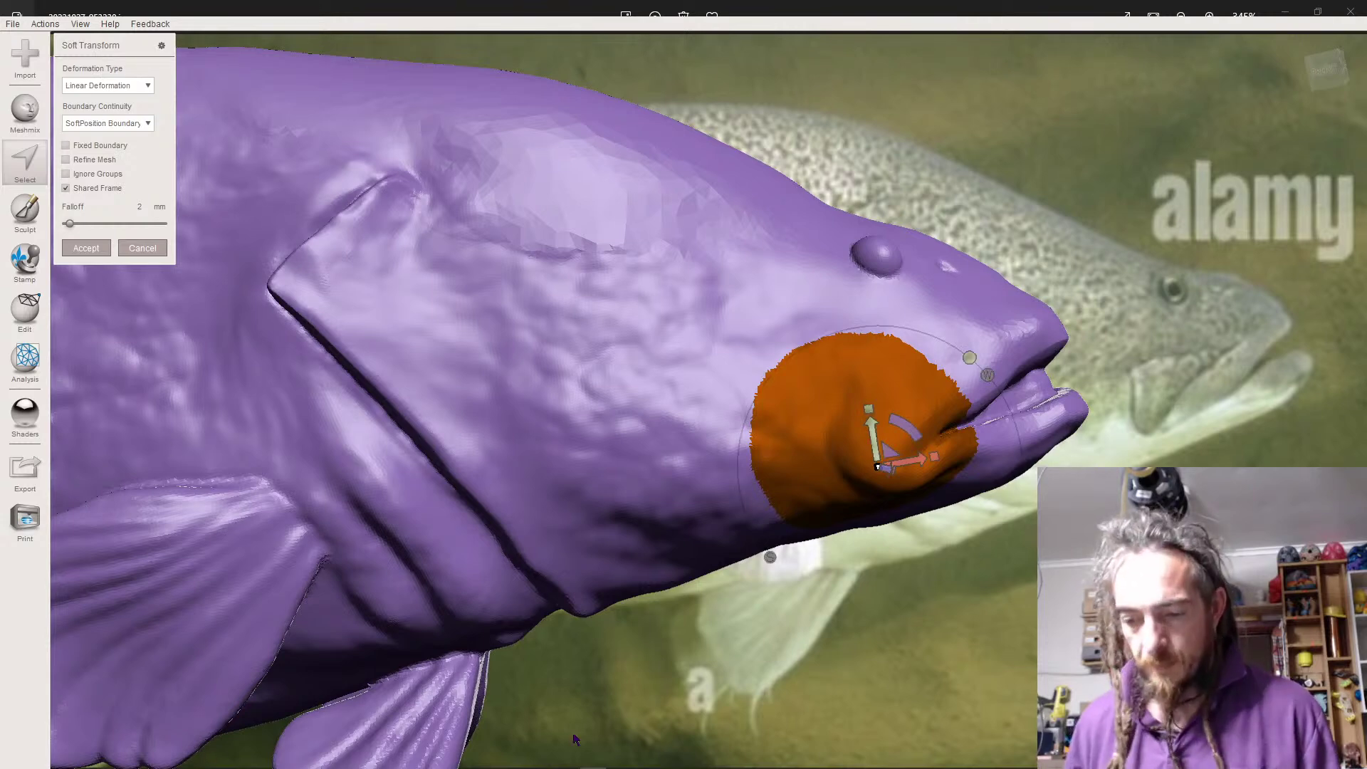
pyautogui.scroll(5, 810, 456)
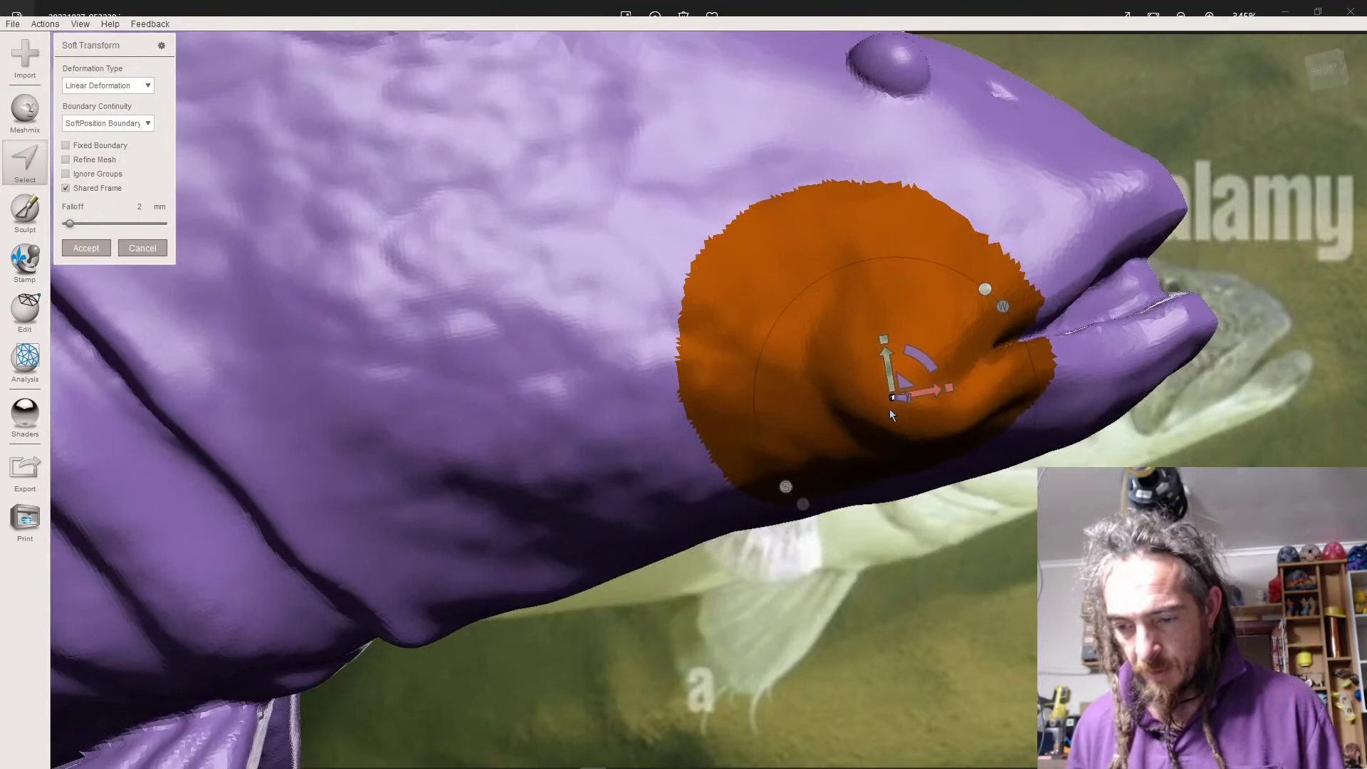
pyautogui.moveTo(891, 397); pyautogui.dragTo(814, 433)
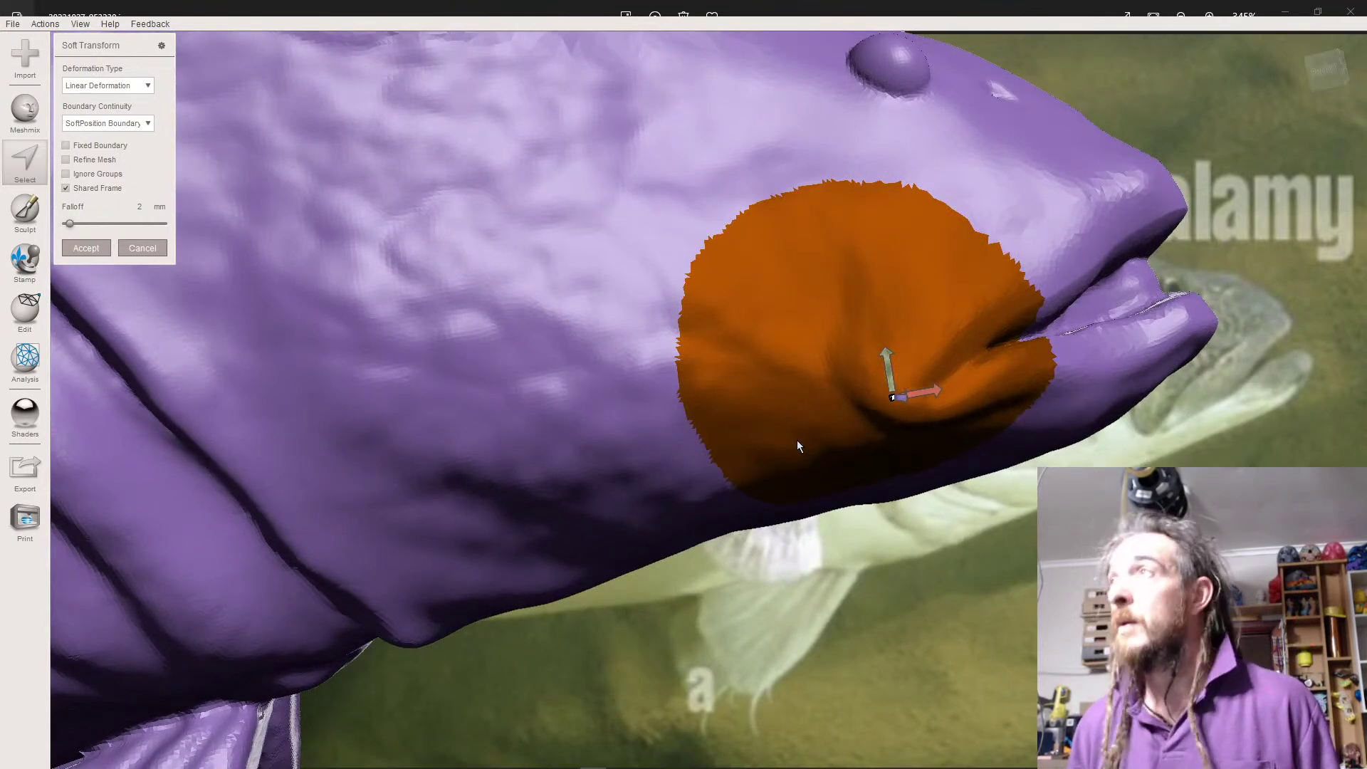
pyautogui.moveTo(797, 449); pyautogui.dragTo(801, 448)
pyautogui.moveTo(888, 372); pyautogui.dragTo(891, 385)
pyautogui.scroll(-8, 569, 410)
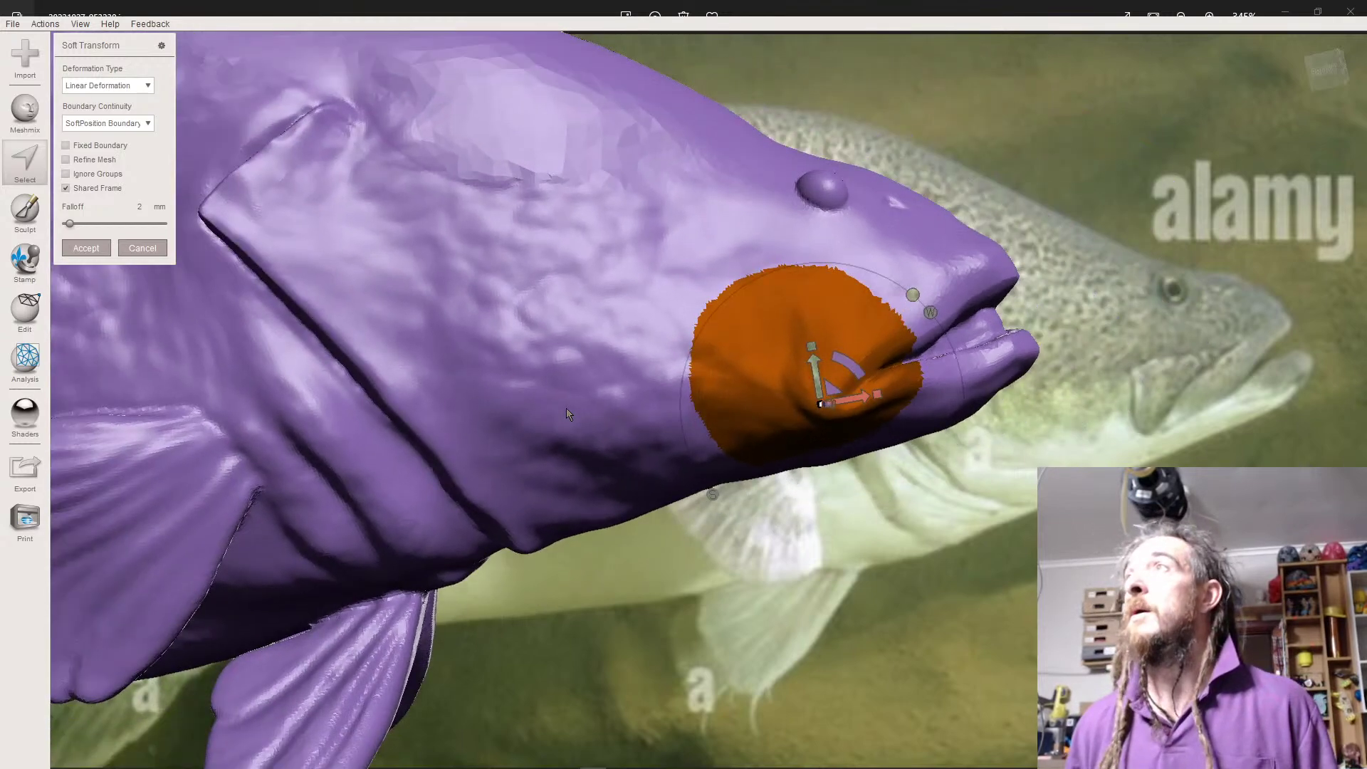
pyautogui.moveTo(568, 414); pyautogui.dragTo(578, 411, button='middle')
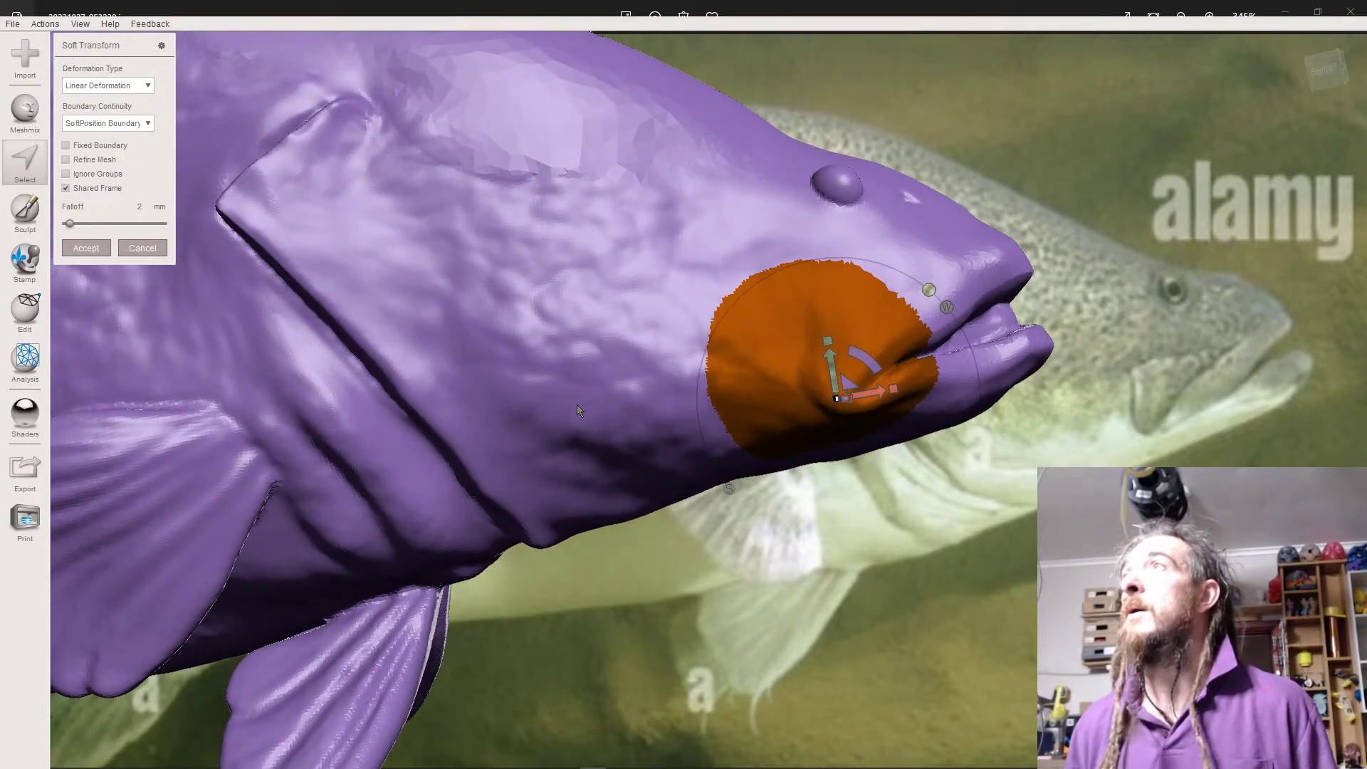
pyautogui.moveTo(577, 405); pyautogui.dragTo(582, 413, button='middle')
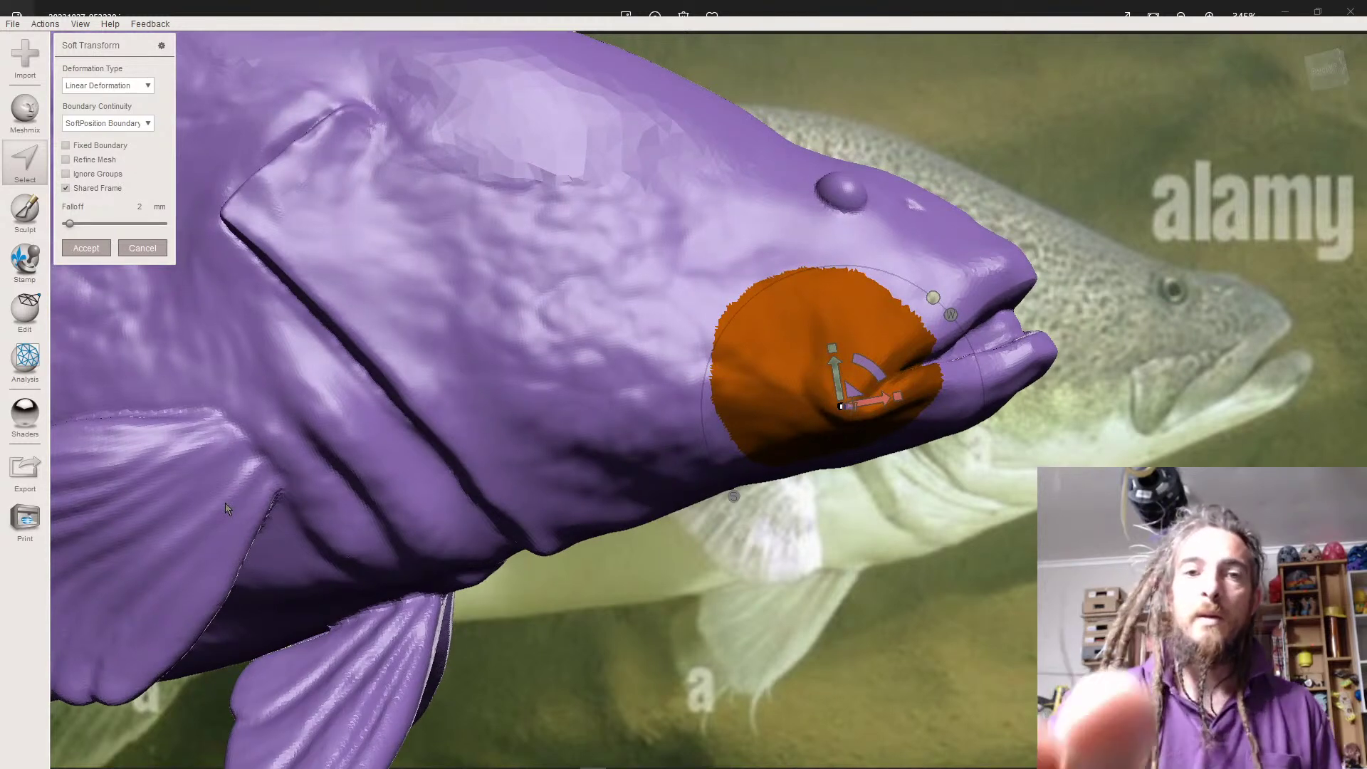
pyautogui.press('Escape')
pyautogui.press('Escape')
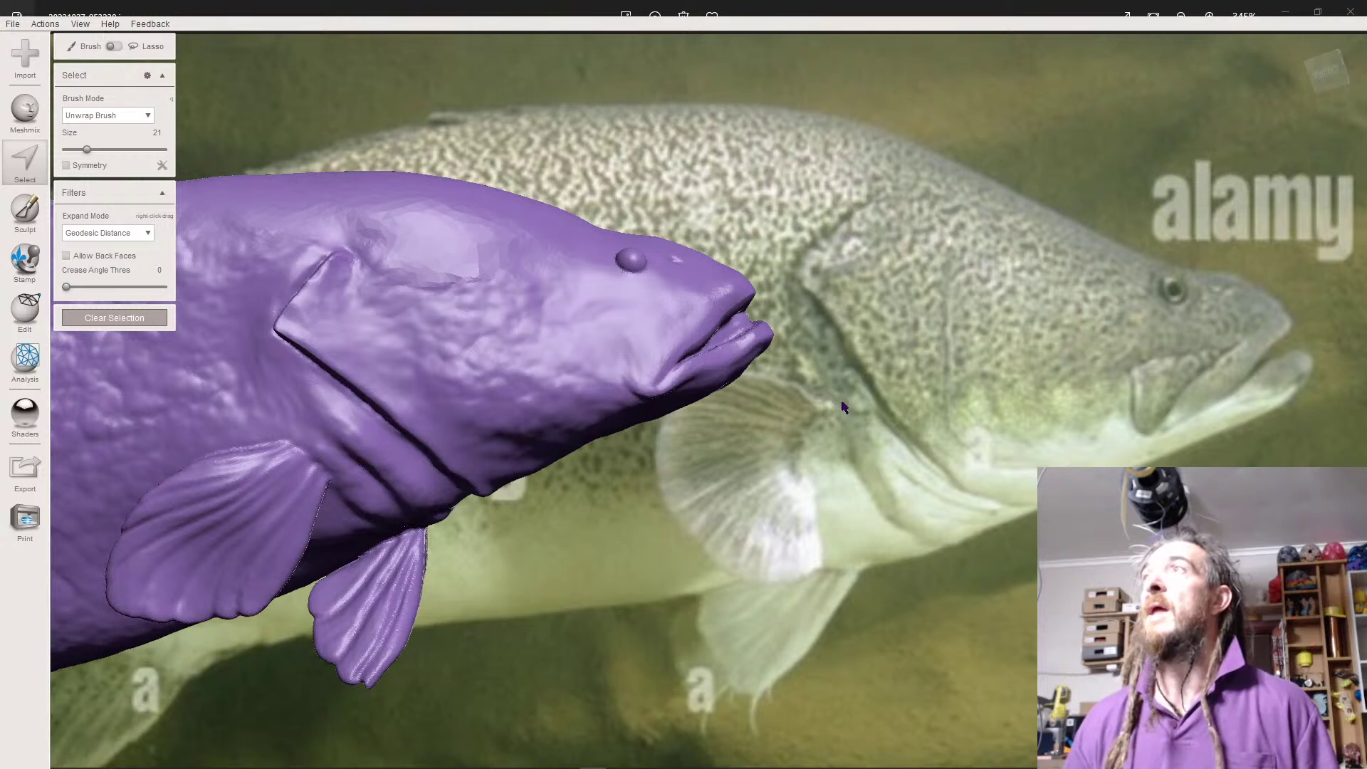
# - Select a small patch at the mouth corner on the other side of the fish's head
pyautogui.moveTo(713, 456); pyautogui.dragTo(584, 421, button='right')
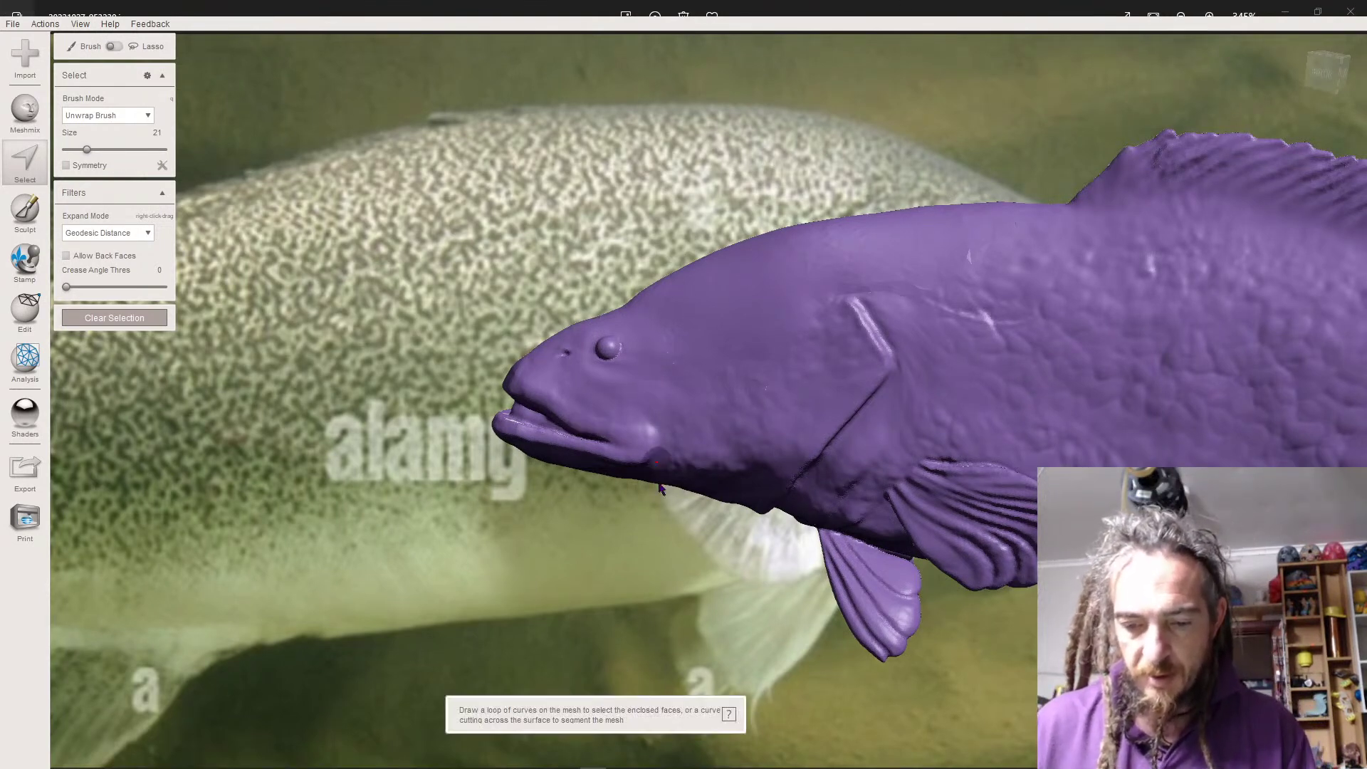
pyautogui.click(642, 448)
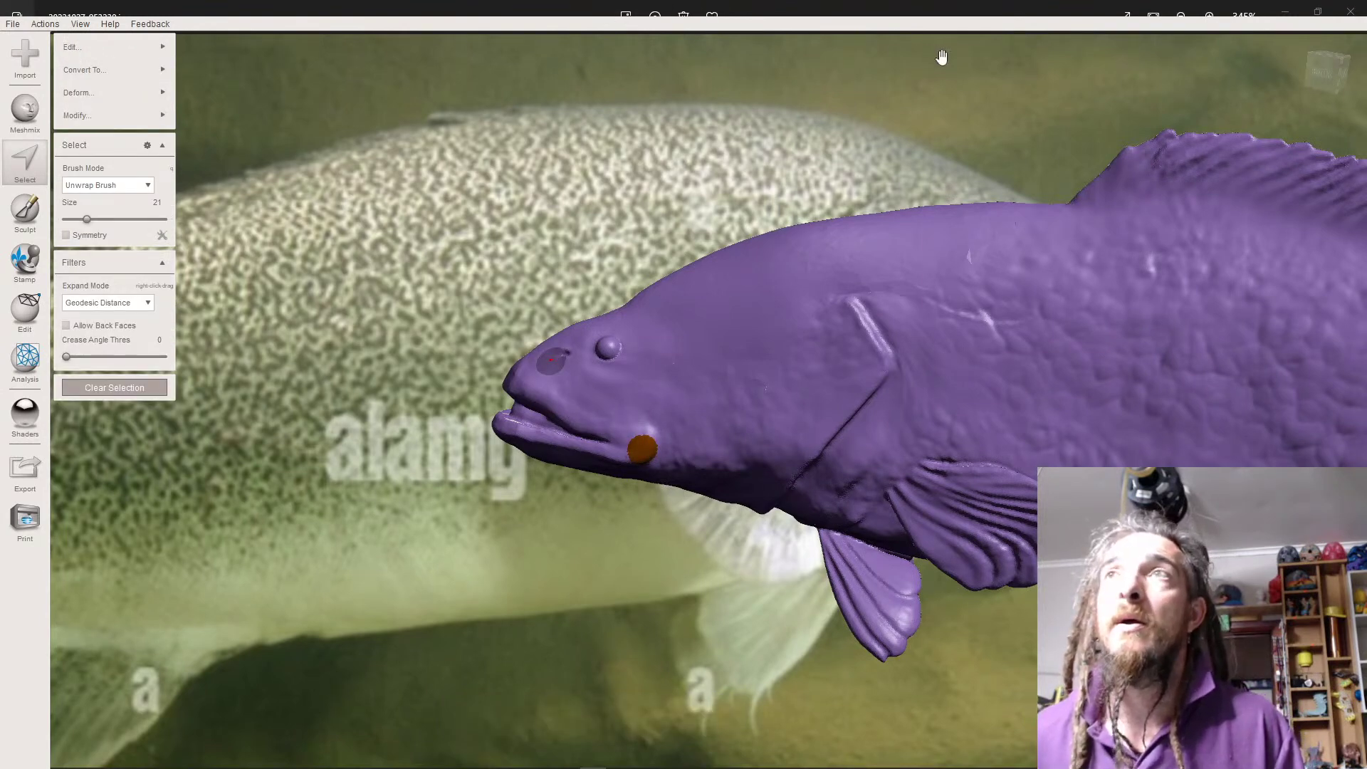
# - Browse the reference images to the mirrored photo of the spotted fish and enlarge its head beside the sculpt
pyautogui.scroll(-7, 943, 187)
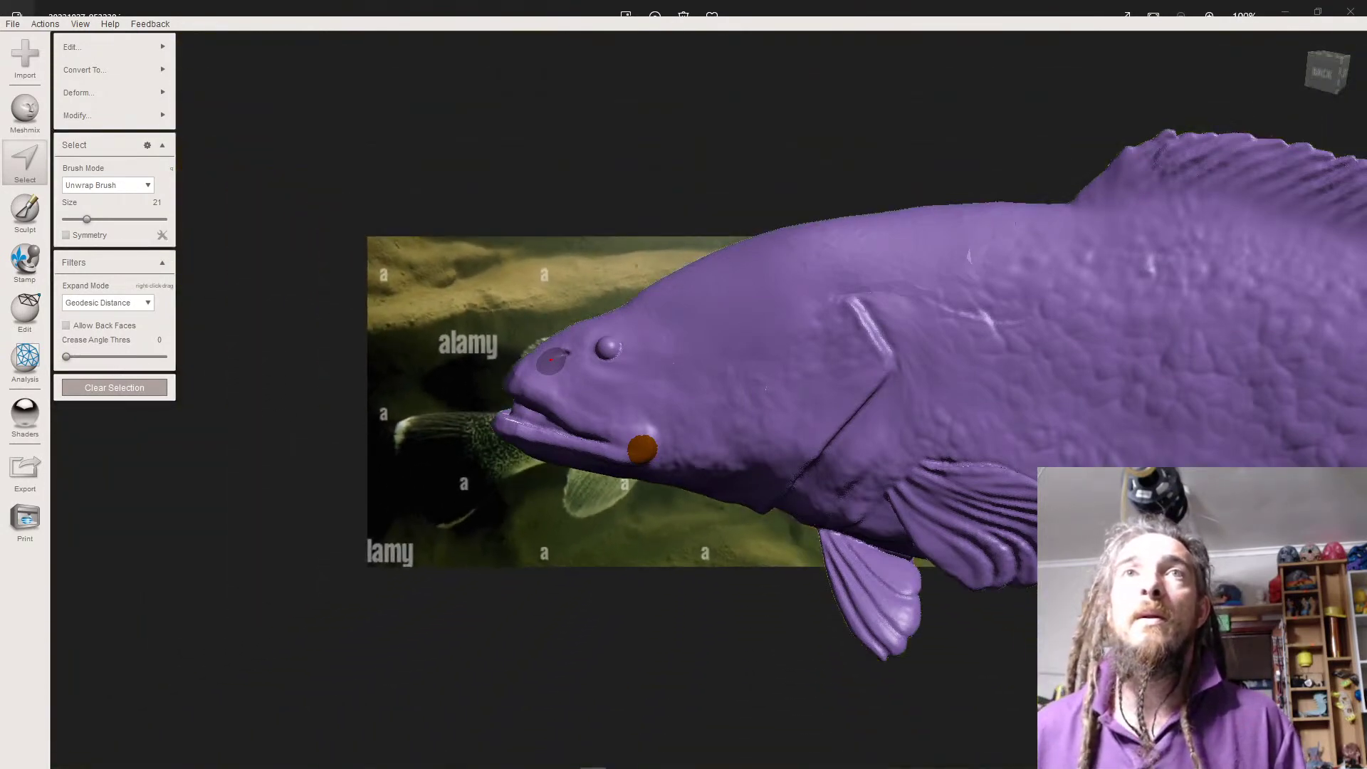
pyautogui.press('Right')
pyautogui.press('Right')
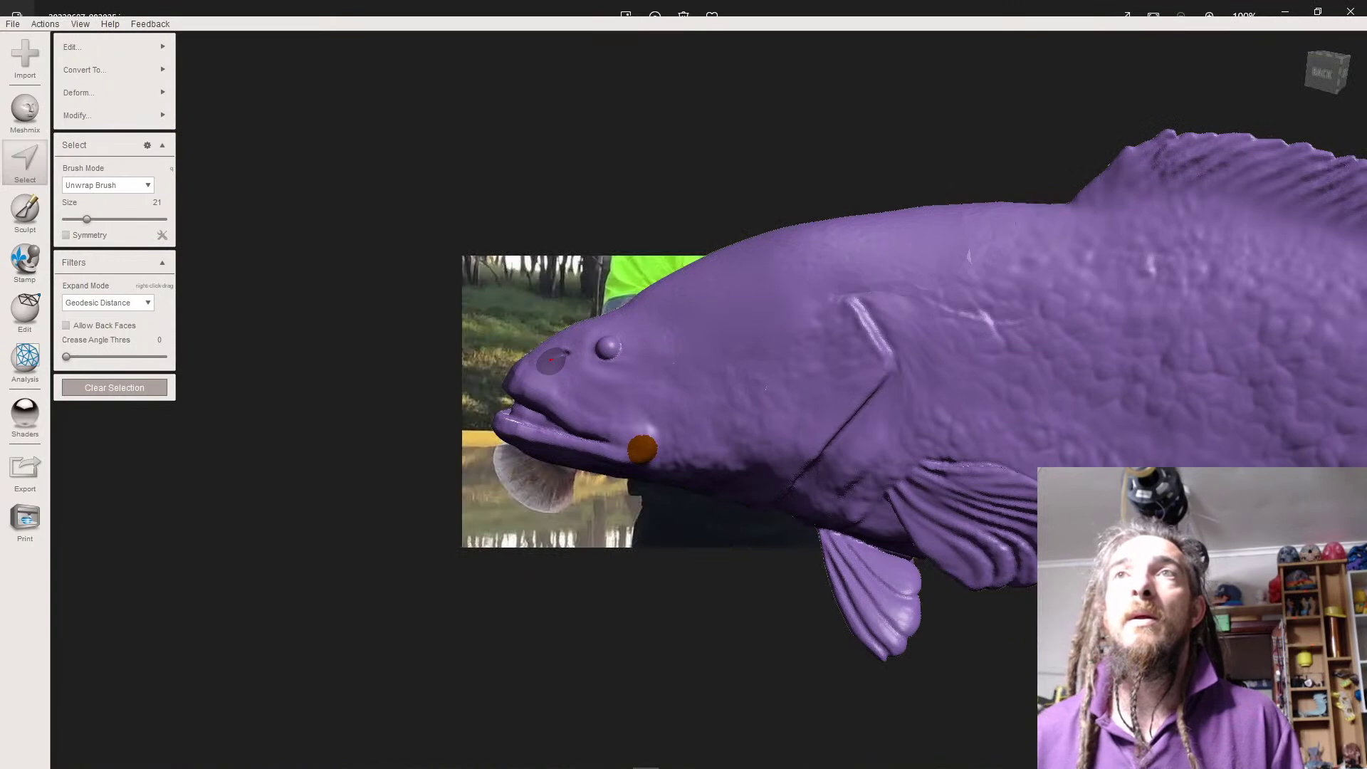
pyautogui.press('Right')
pyautogui.press('Right')
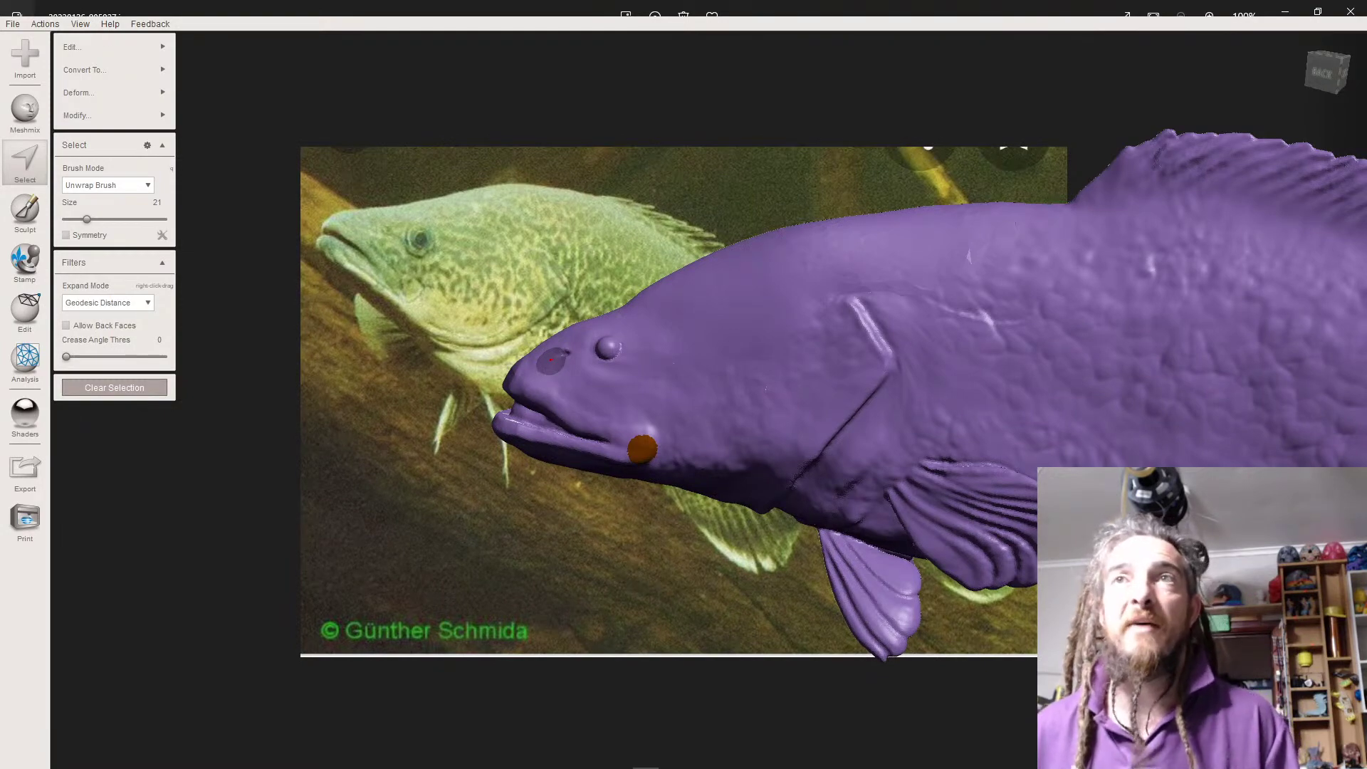
pyautogui.press('Left')
pyautogui.press('Left')
pyautogui.press('Left')
pyautogui.press('Left')
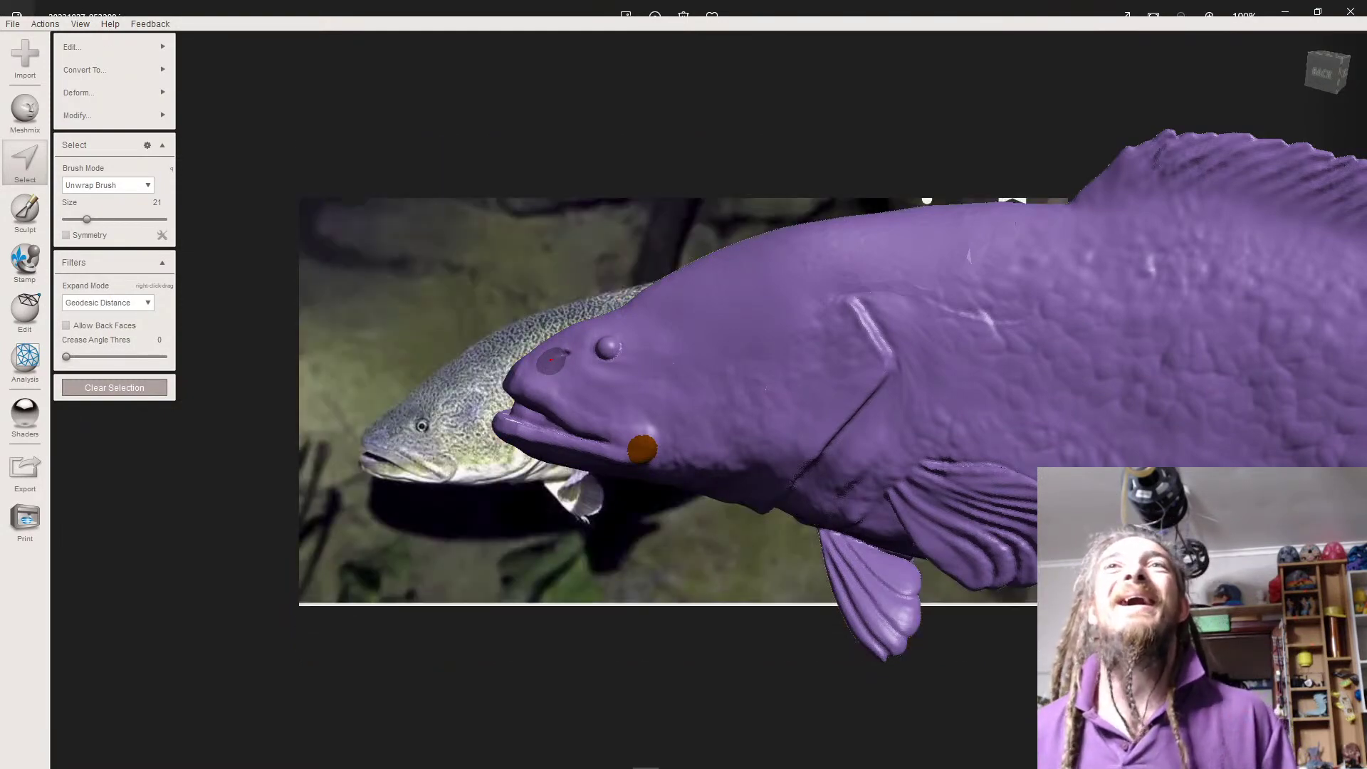
pyautogui.press('Left')
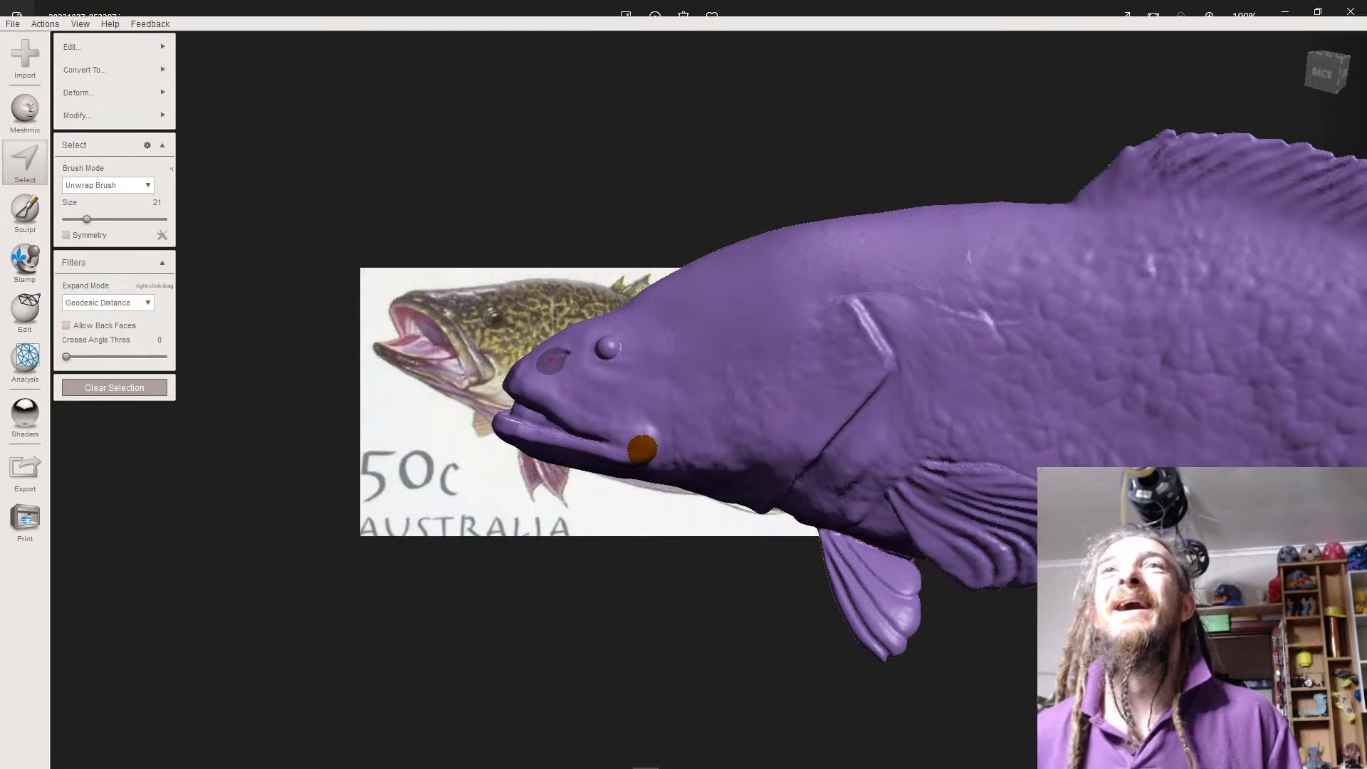
pyautogui.press('Left')
pyautogui.scroll(5, 374, 377)
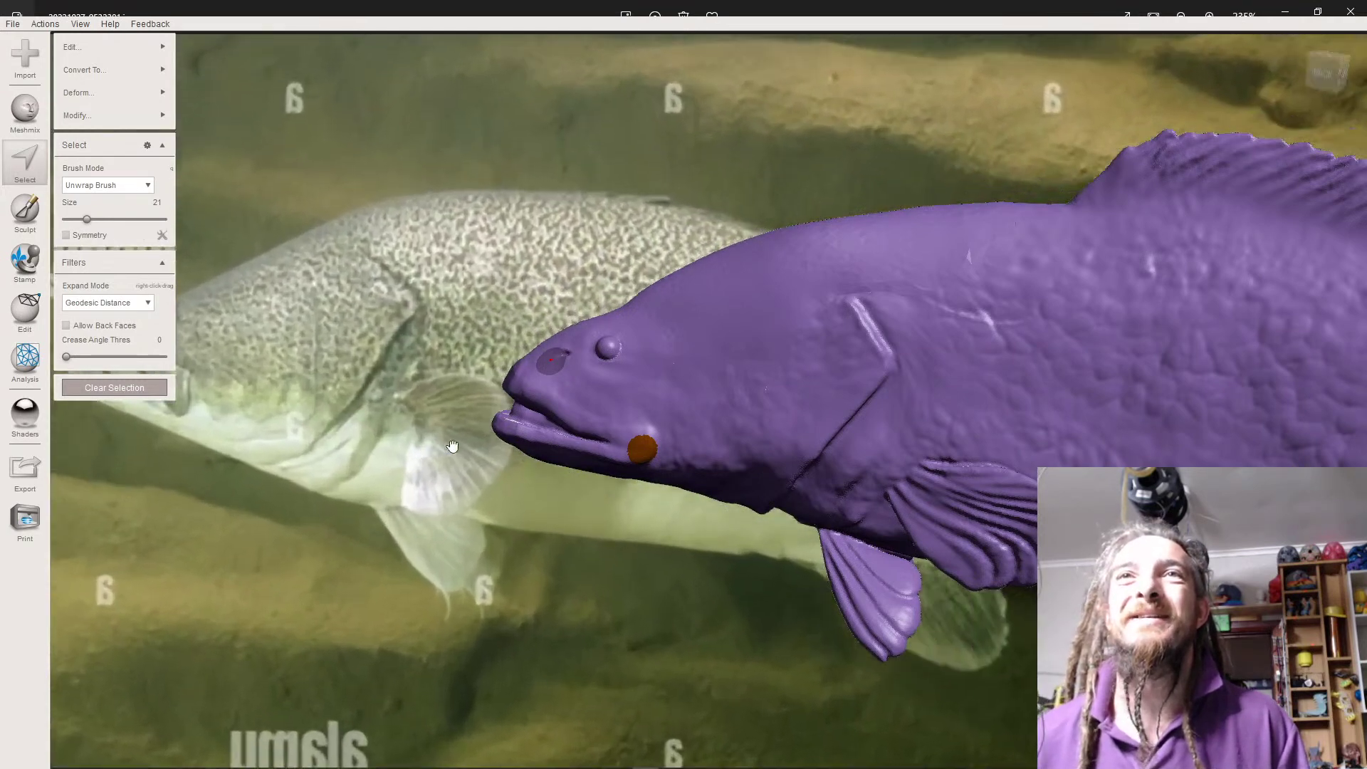
pyautogui.moveTo(374, 377); pyautogui.dragTo(460, 384)
pyautogui.scroll(1, 462, 331)
pyautogui.scroll(1, 420, 398)
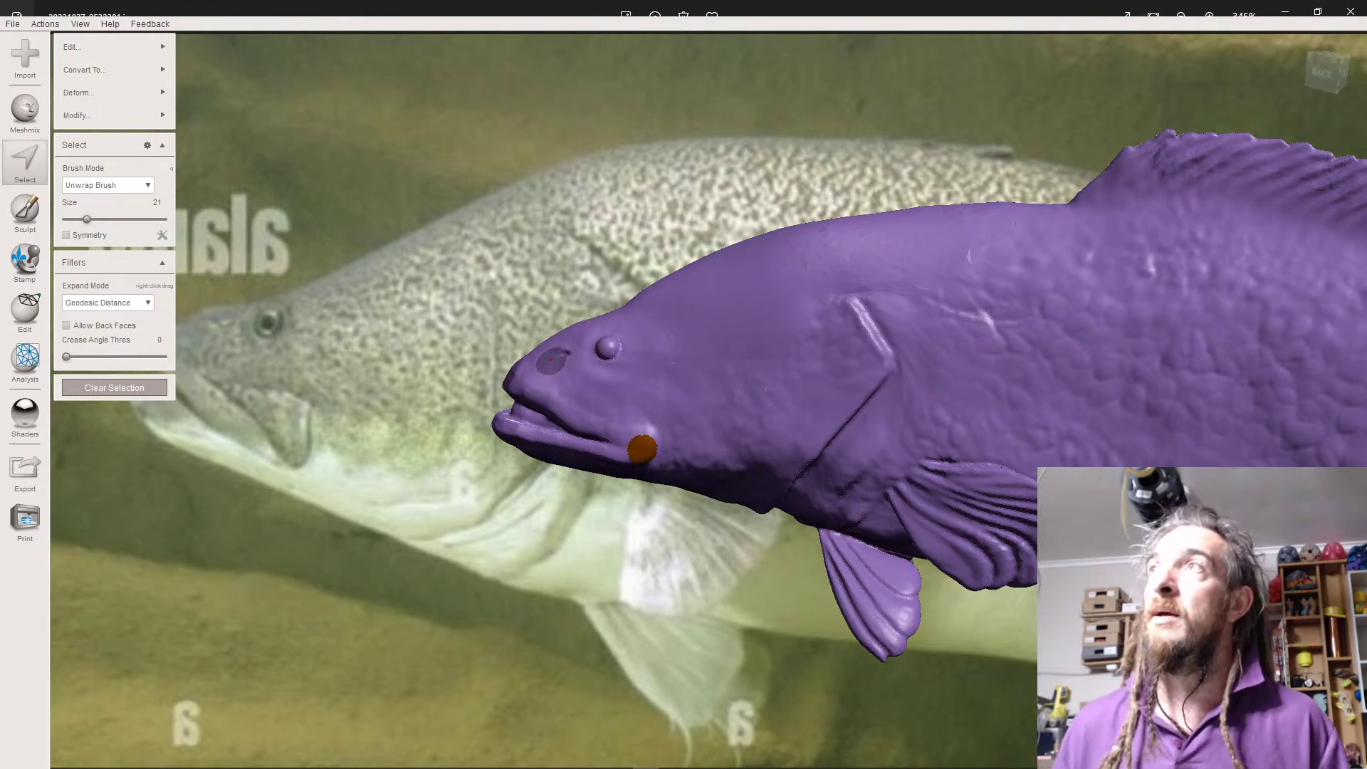
# - Start a Soft Transform on the selected mouth corner with a 2 mm falloff
pyautogui.scroll(3, 704, 456)
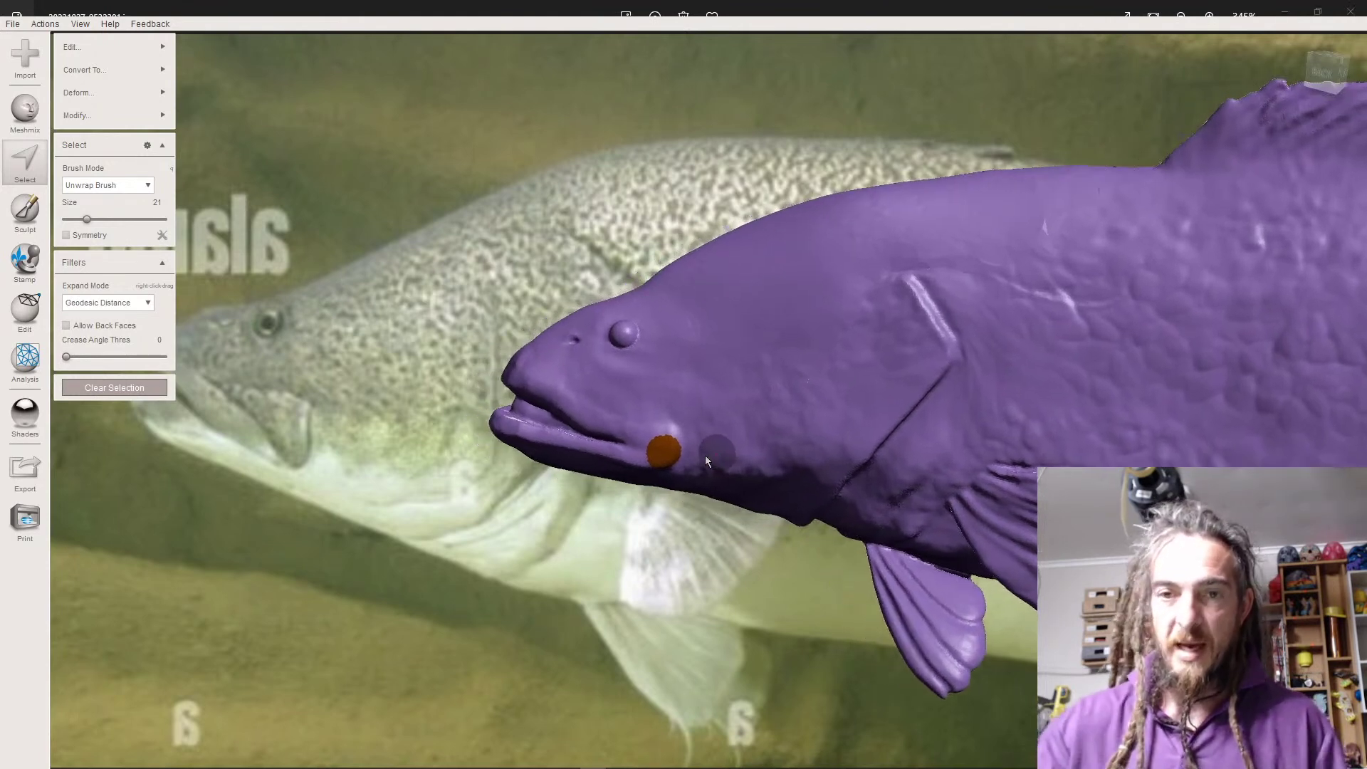
pyautogui.hotkey('ctrl', 't')
pyautogui.scroll(2, 705, 410)
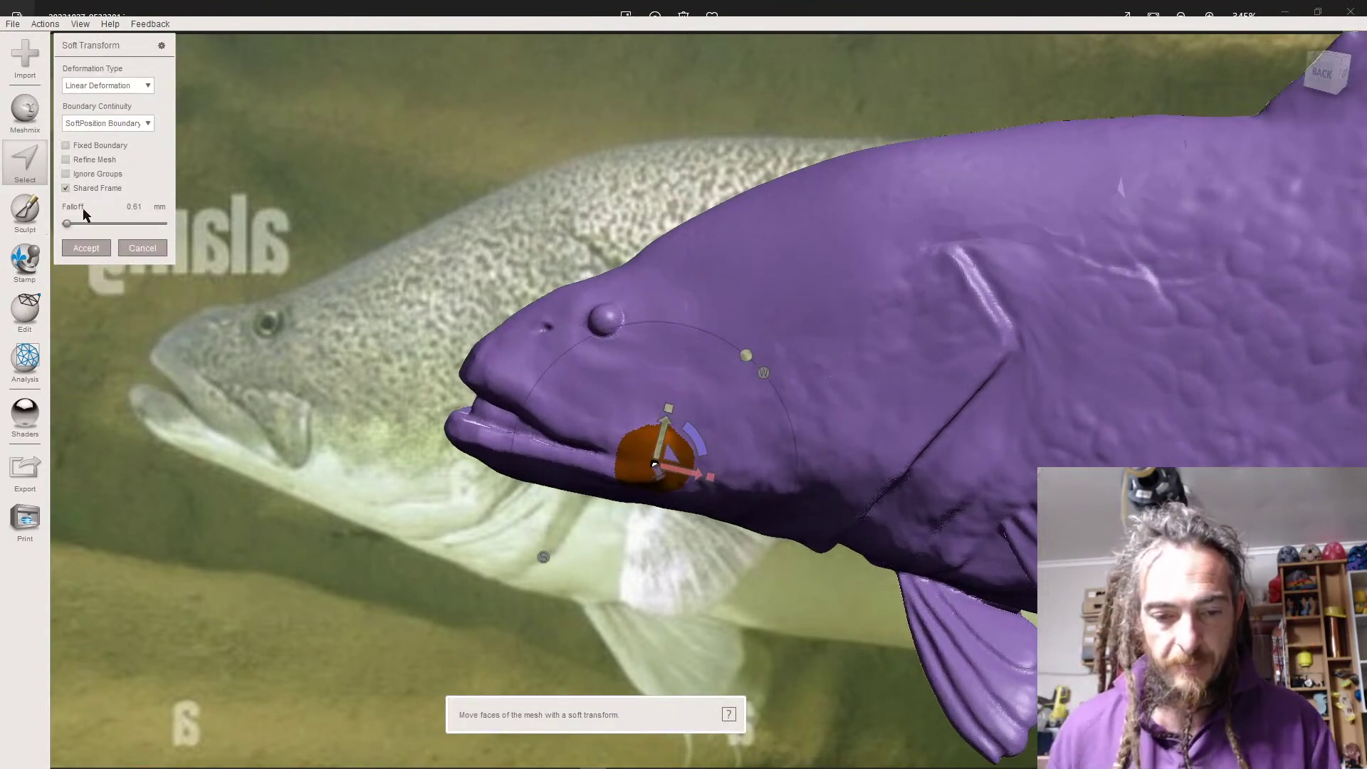
pyautogui.click(133, 206)
pyautogui.write('2')
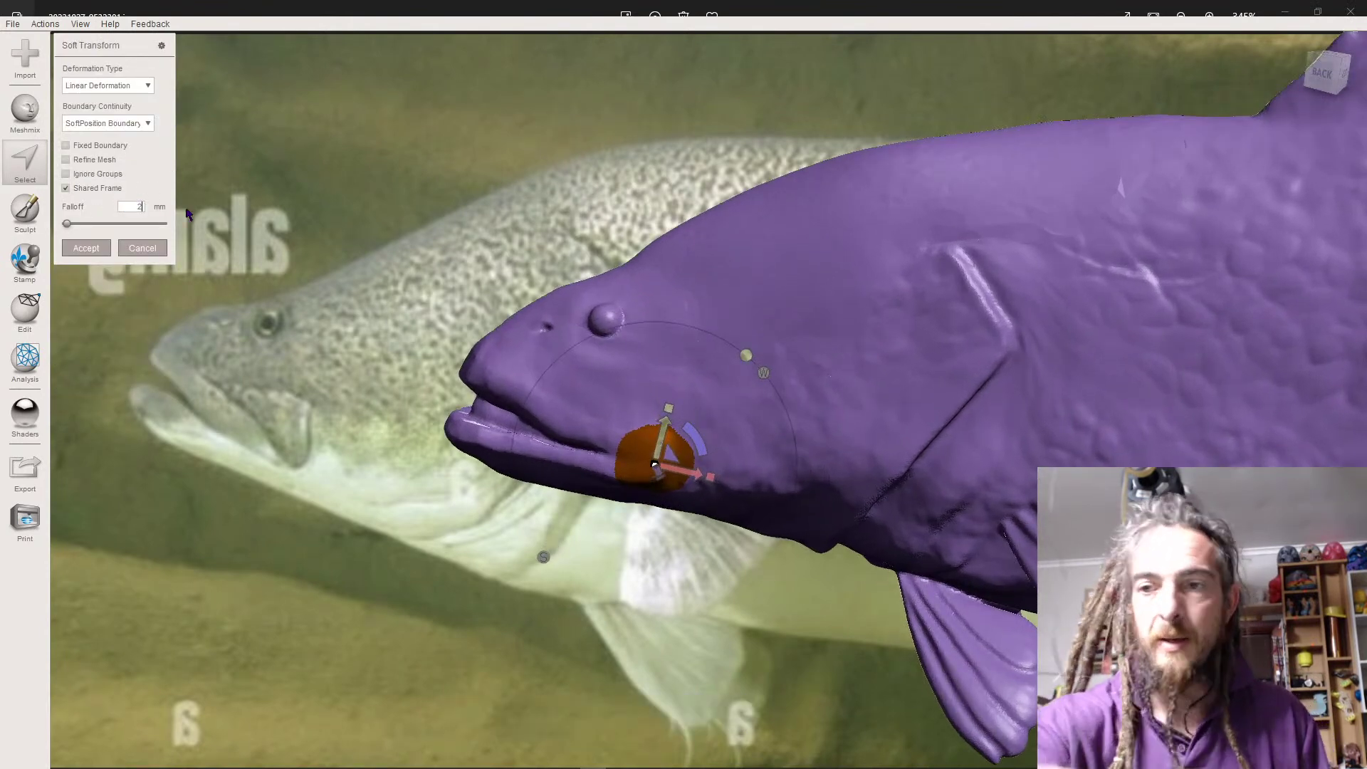
pyautogui.press('Return')
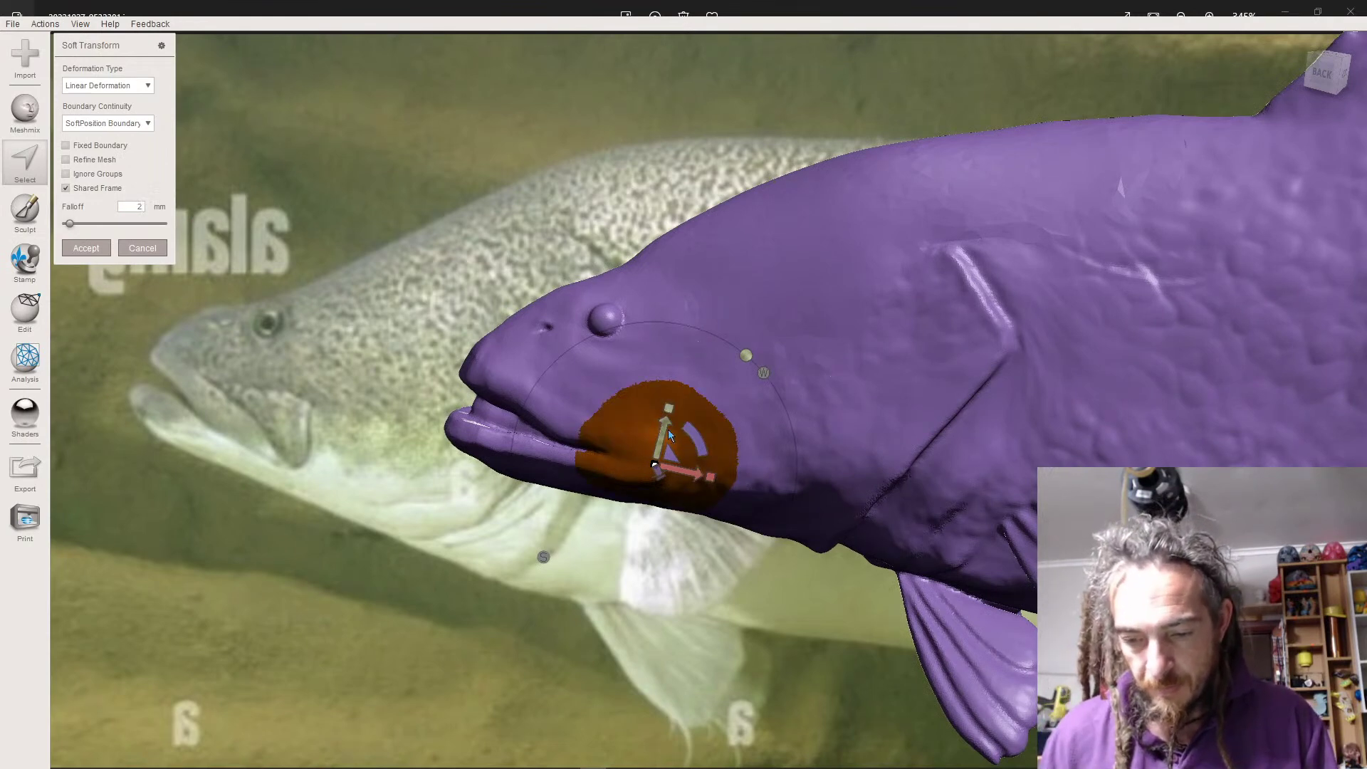
# - Move the mouth corner down towards the jaw line to match the mirrored reference photo
pyautogui.moveTo(661, 445); pyautogui.dragTo(660, 456)
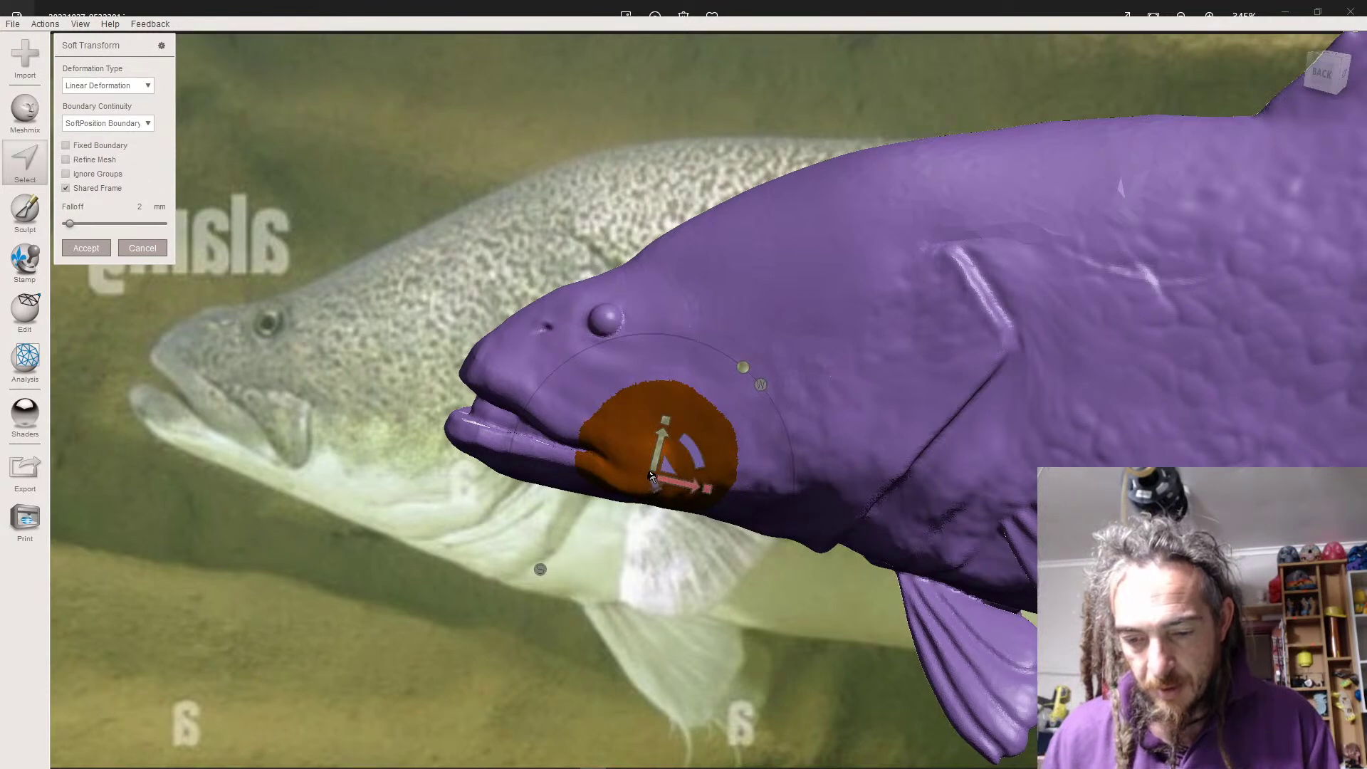
pyautogui.moveTo(652, 478); pyautogui.dragTo(518, 475)
pyautogui.scroll(5, 676, 375)
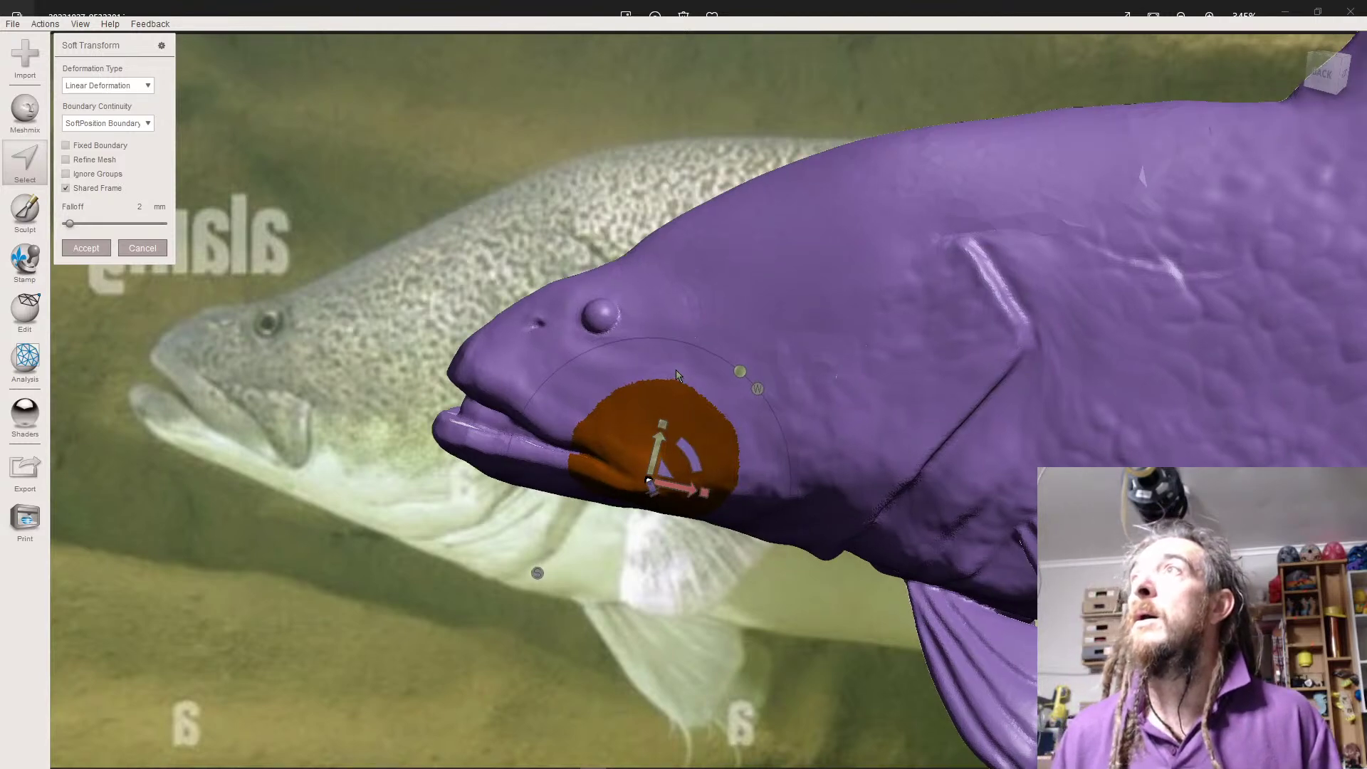
pyautogui.moveTo(673, 375); pyautogui.dragTo(676, 330, button='middle')
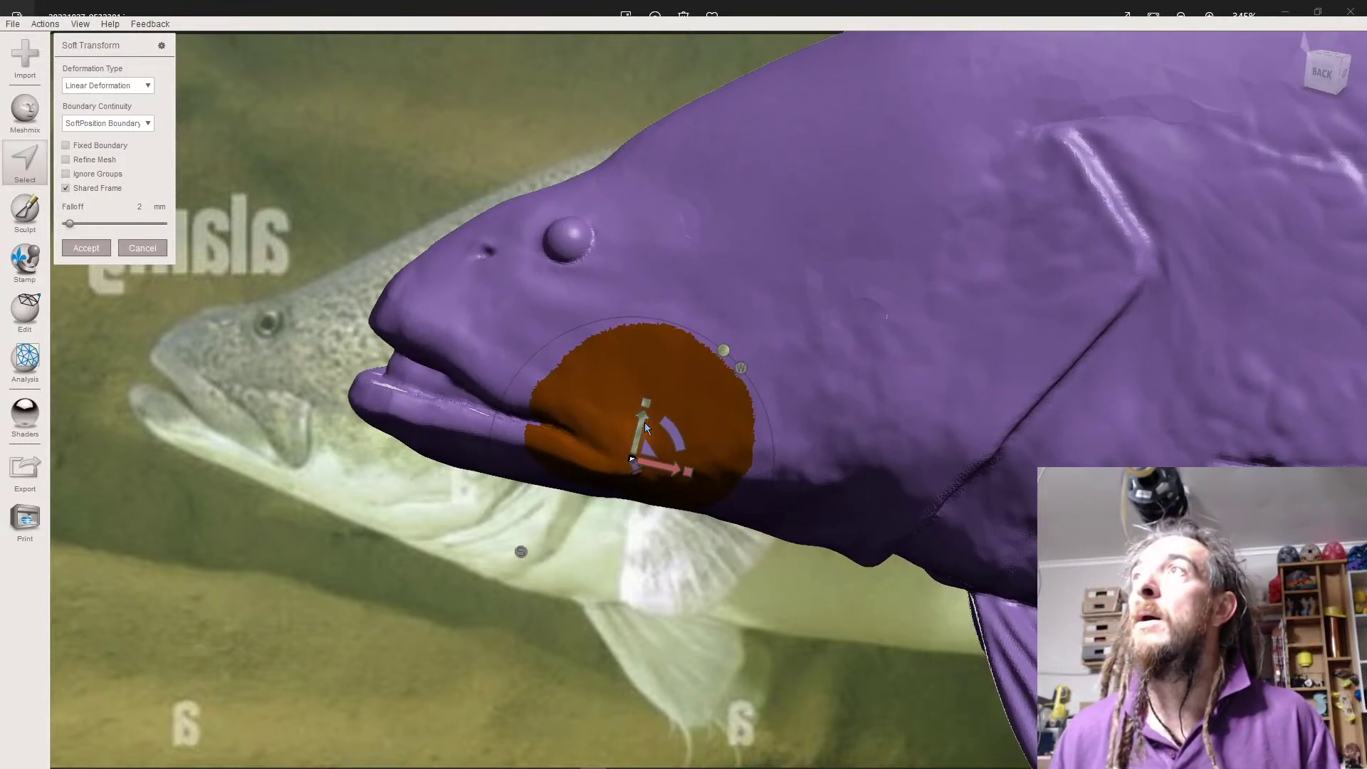
pyautogui.moveTo(643, 425); pyautogui.dragTo(642, 428)
# - Set the falloff to 3 mm, shift and tilt the mouth corner slightly towards the snout, and accept the transform
pyautogui.click(139, 206)
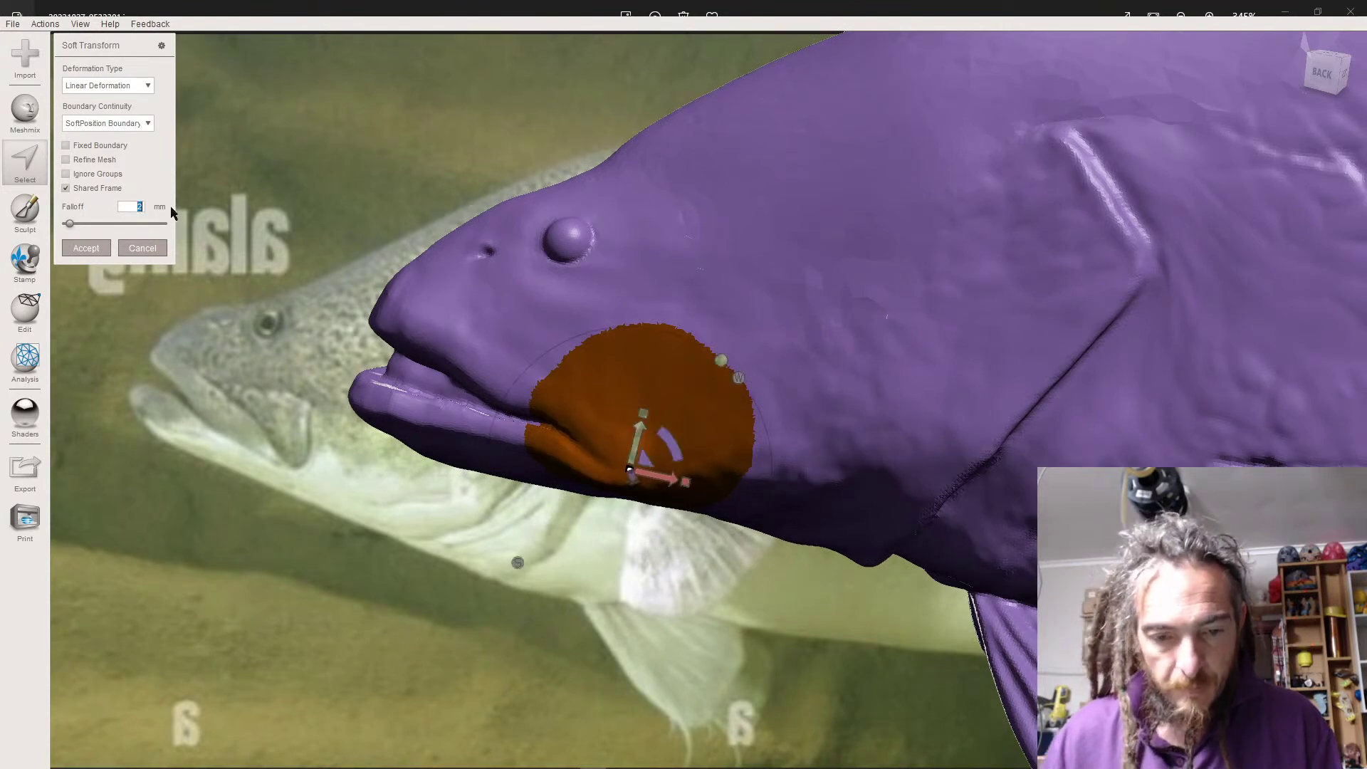
pyautogui.write('3')
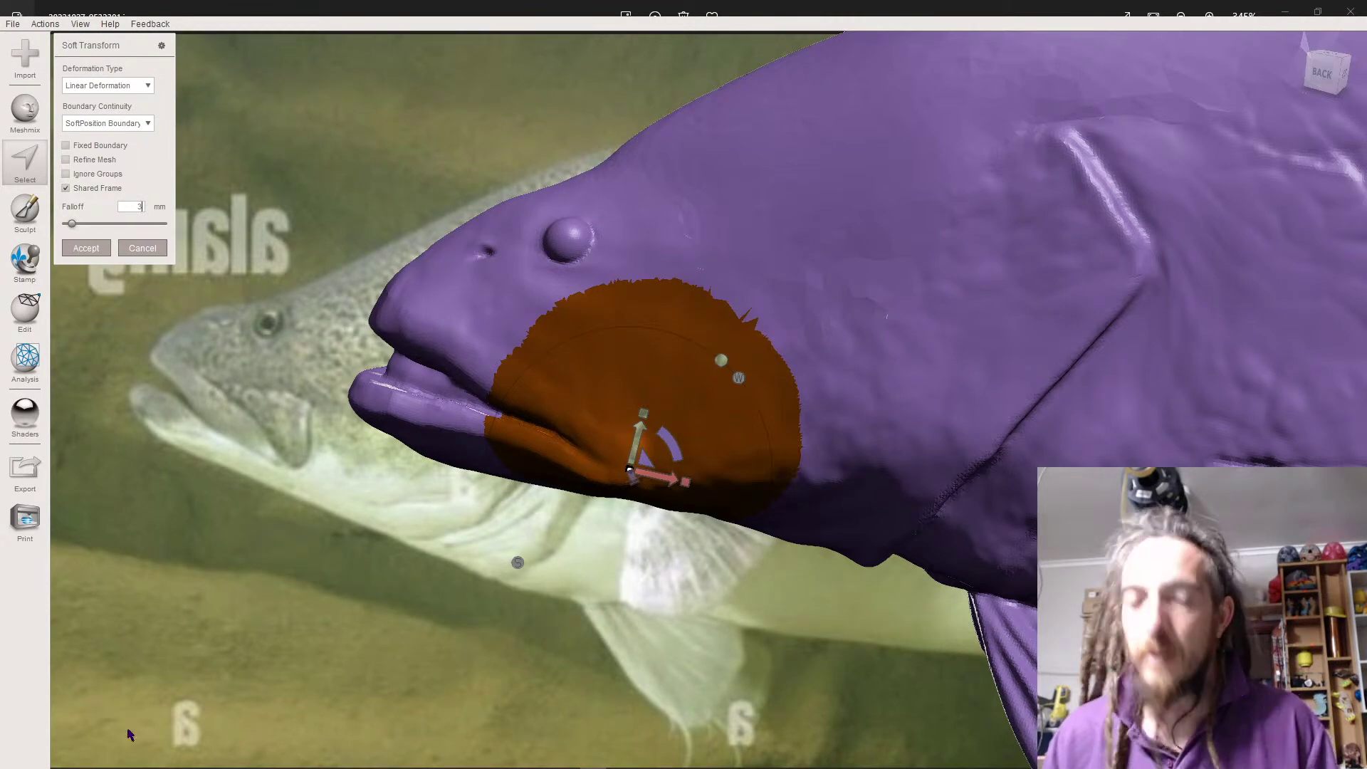
pyautogui.moveTo(638, 443)
pyautogui.mouseDown()
pyautogui.moveTo(674, 447)
pyautogui.moveTo(680, 470)
pyautogui.moveTo(637, 476)
pyautogui.moveTo(619, 461)
pyautogui.mouseUp()
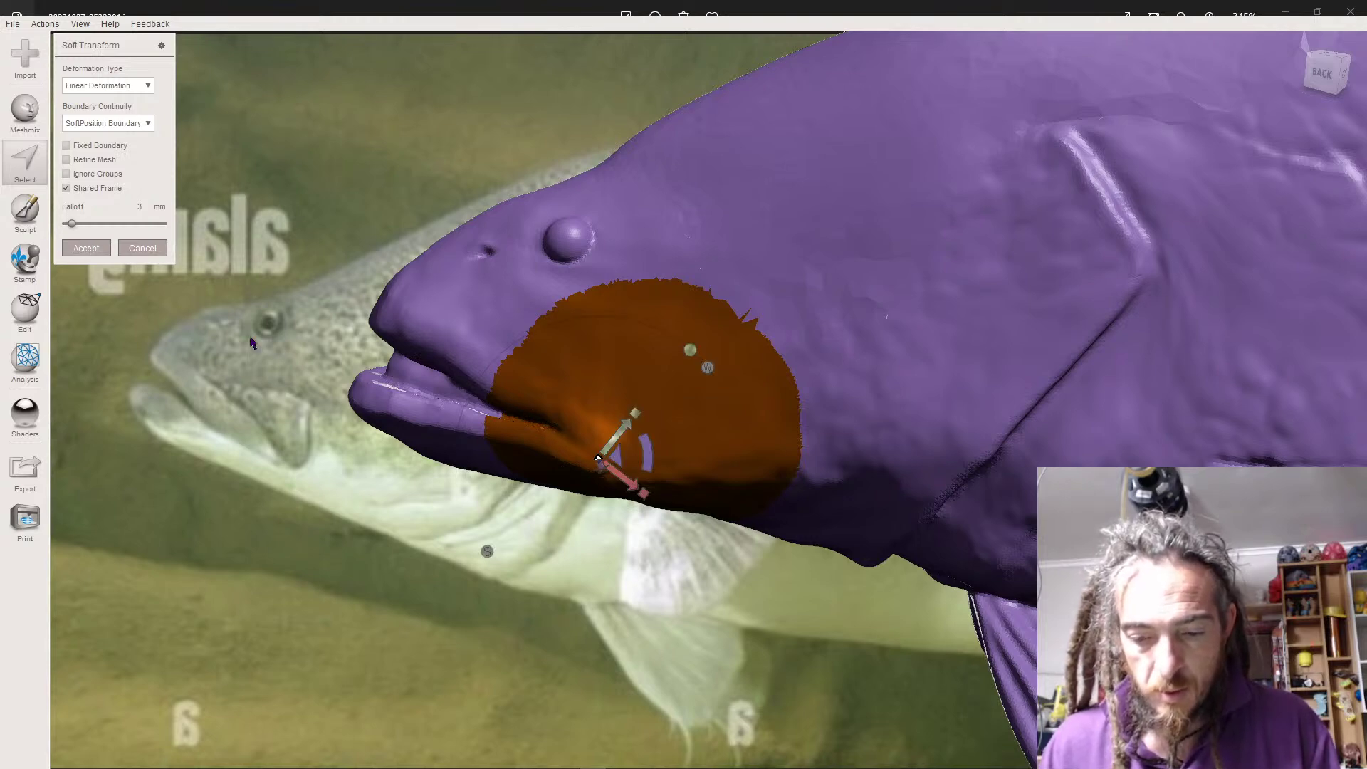
pyautogui.click(100, 249)
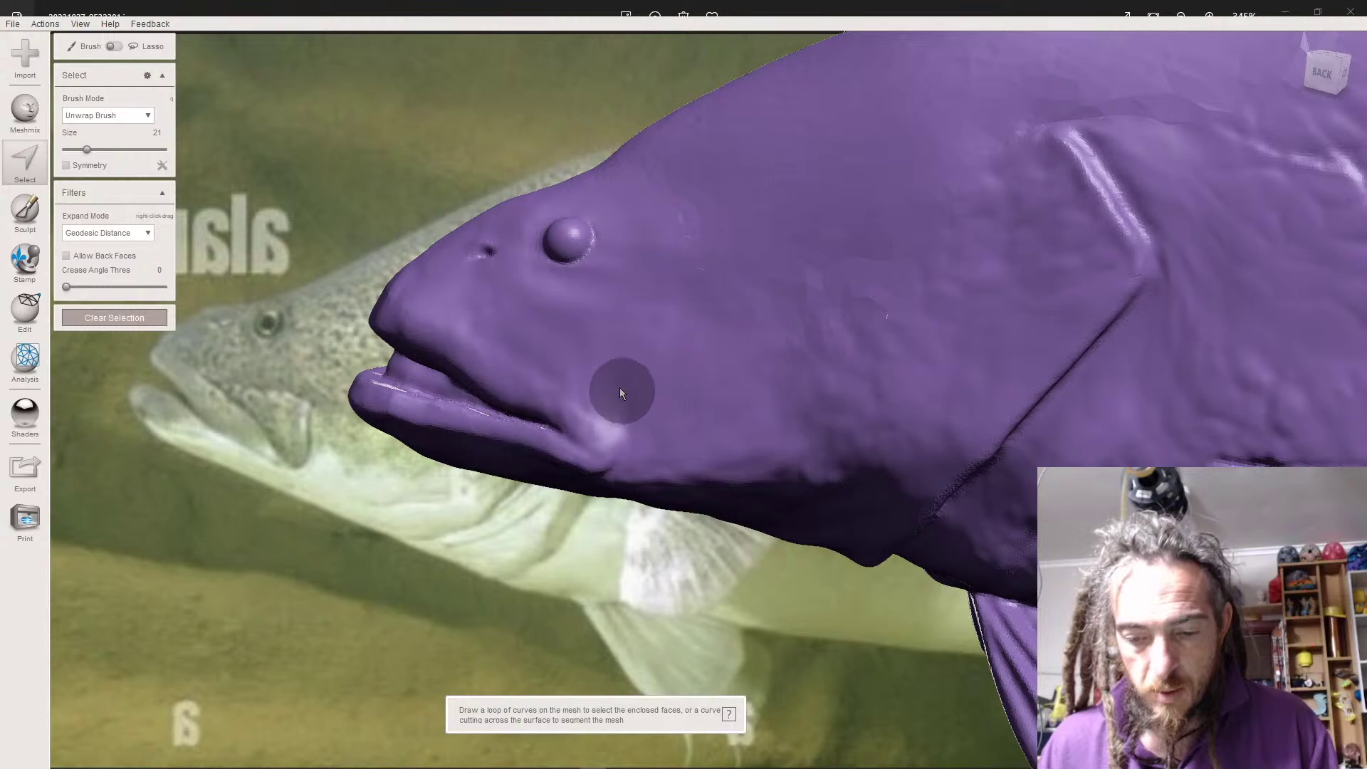
# - Switch to the Move sculpting brush, go over the lips closely from both sides of the mouth, and leave sculpting
pyautogui.moveTo(605, 362)
pyautogui.mouseDown(button='right')
pyautogui.moveTo(677, 375)
pyautogui.moveTo(469, 330)
pyautogui.moveTo(511, 413)
pyautogui.moveTo(481, 386)
pyautogui.moveTo(569, 398)
pyautogui.moveTo(343, 432)
pyautogui.moveTo(551, 459)
pyautogui.moveTo(443, 518)
pyautogui.moveTo(456, 561)
pyautogui.moveTo(337, 438)
pyautogui.moveTo(521, 416)
pyautogui.moveTo(300, 449)
pyautogui.moveTo(531, 408)
pyautogui.moveTo(588, 348)
pyautogui.mouseUp(button='right')
pyautogui.scroll(5, 462, 334)
pyautogui.moveTo(463, 335); pyautogui.dragTo(342, 316, button='right')
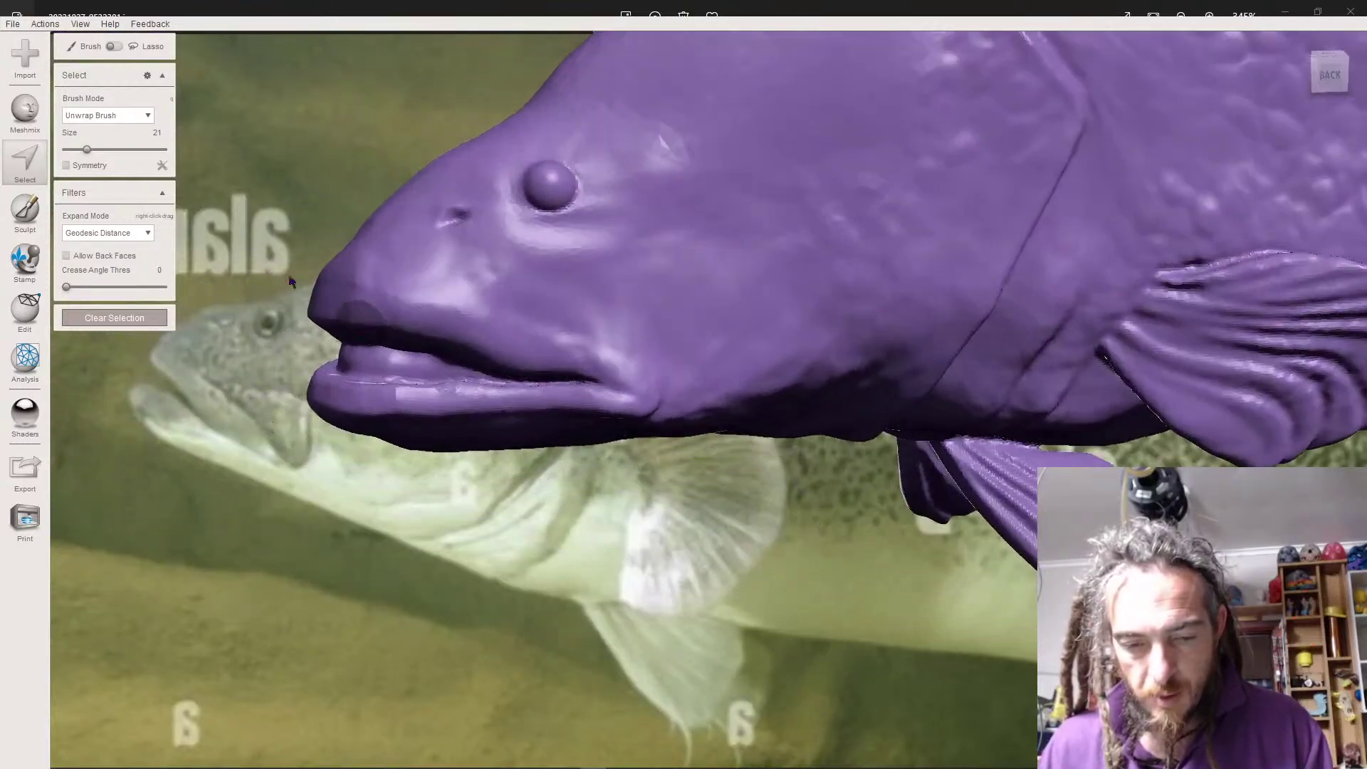
pyautogui.click(25, 205)
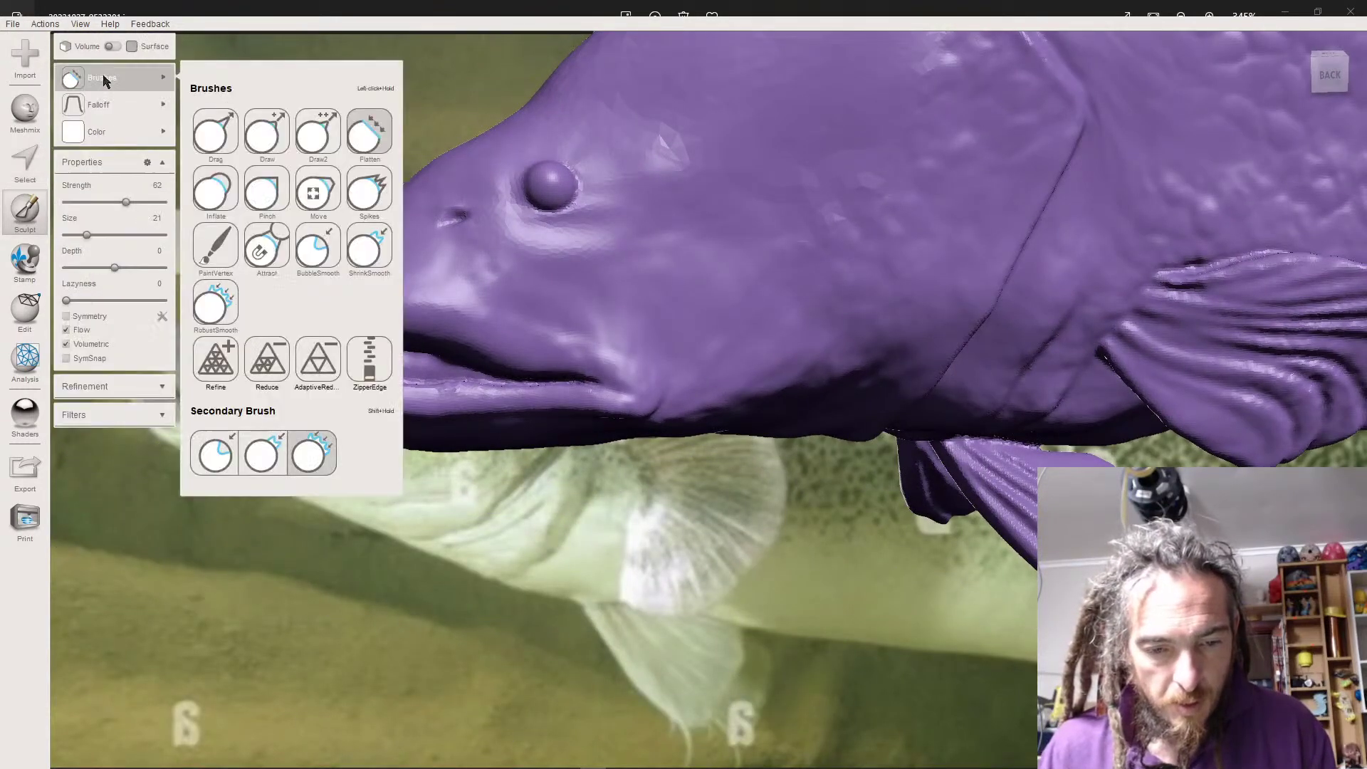
pyautogui.moveTo(107, 82)
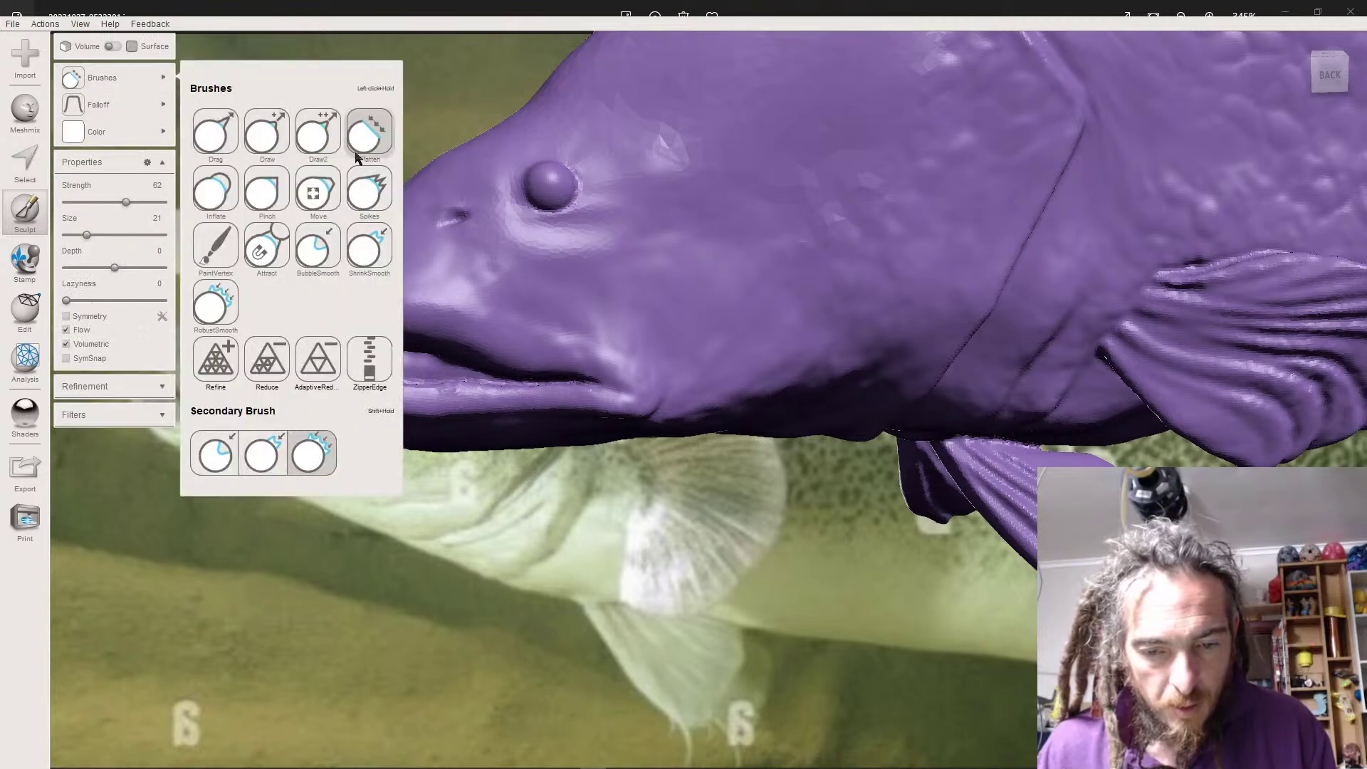
pyautogui.click(314, 208)
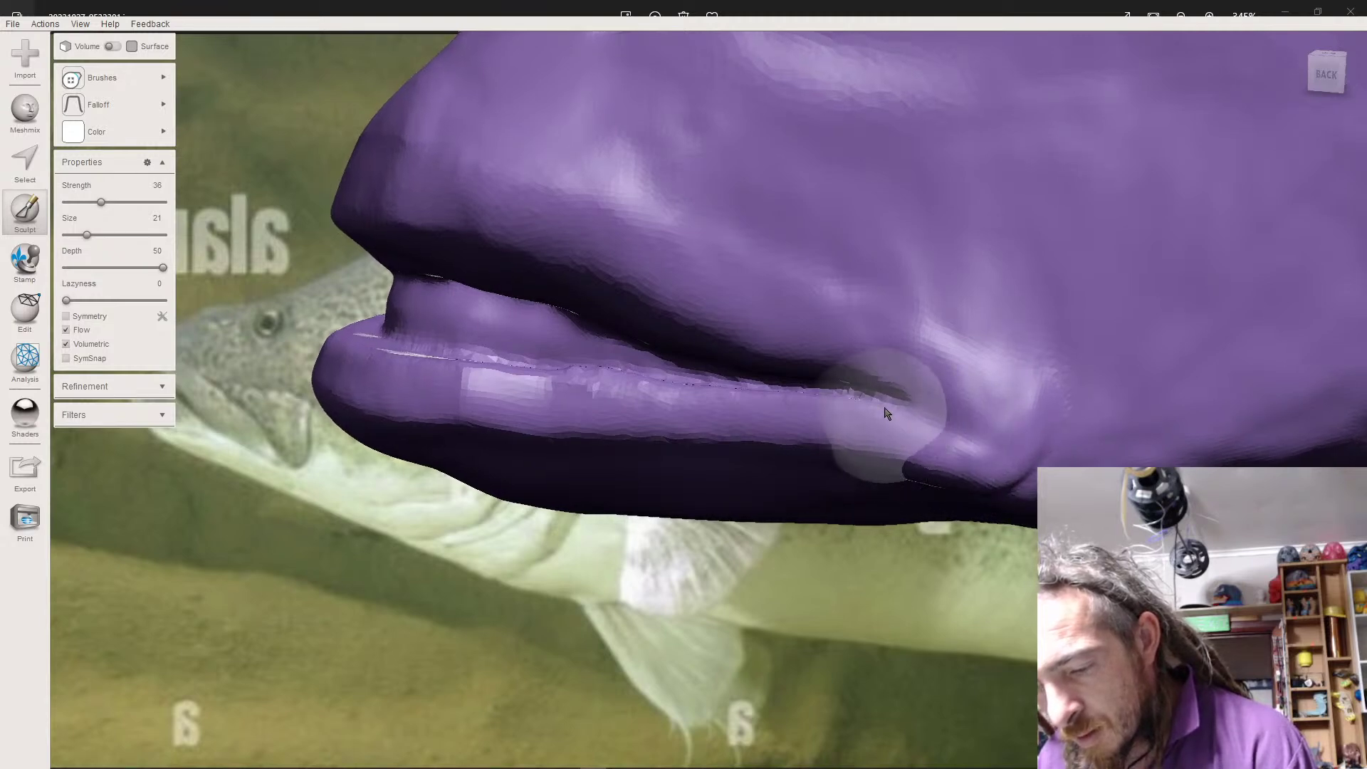
pyautogui.moveTo(773, 342); pyautogui.dragTo(775, 346, button='right')
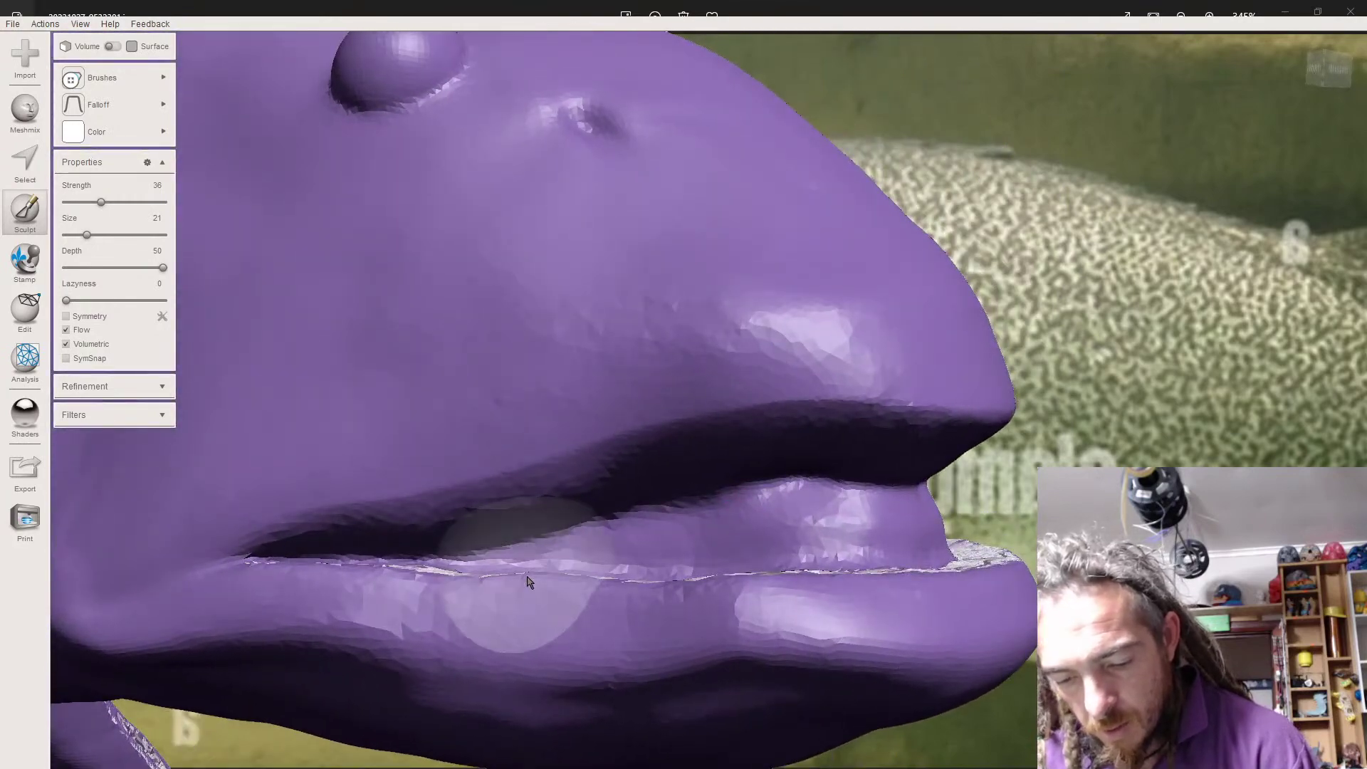
pyautogui.moveTo(543, 547); pyautogui.dragTo(514, 524, button='right')
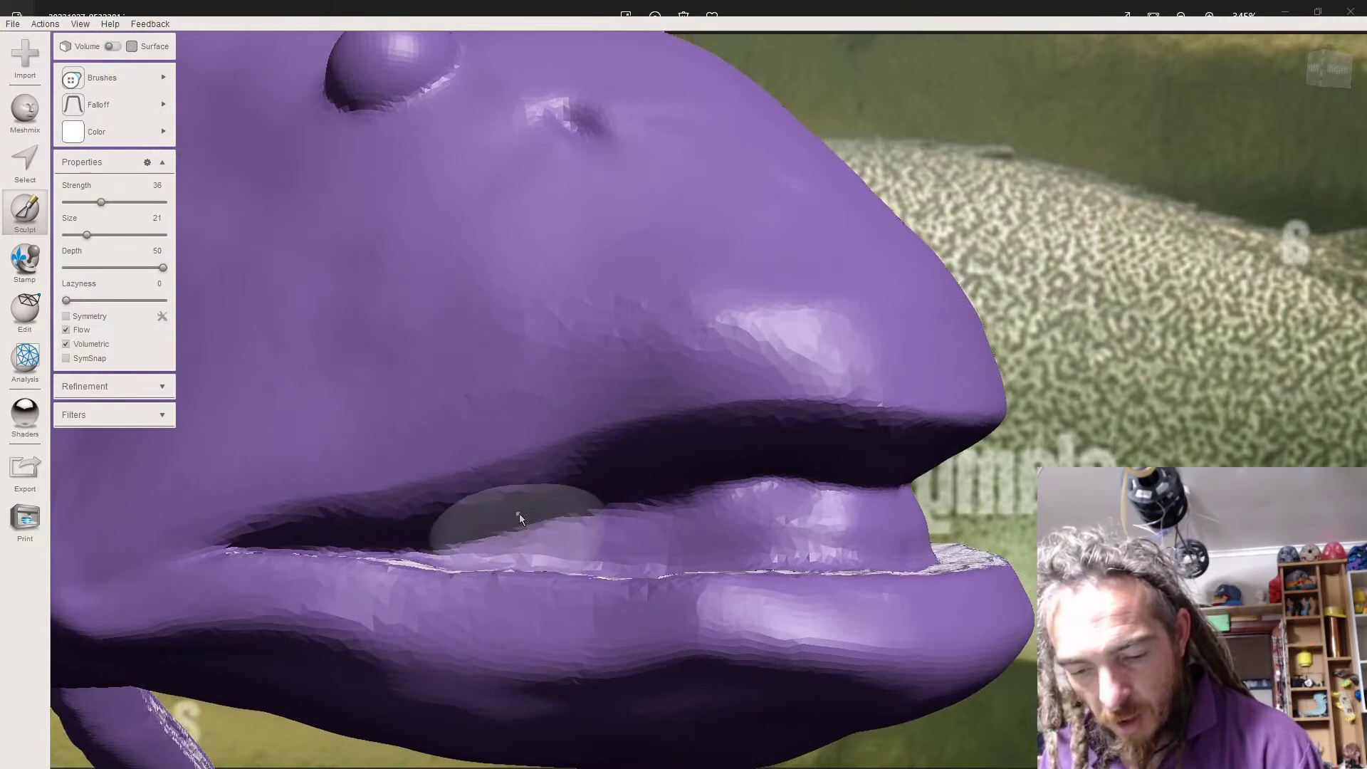
pyautogui.moveTo(565, 497)
pyautogui.mouseDown(button='right')
pyautogui.moveTo(527, 484)
pyautogui.moveTo(528, 536)
pyautogui.mouseUp(button='right')
pyautogui.scroll(-4, 527, 484)
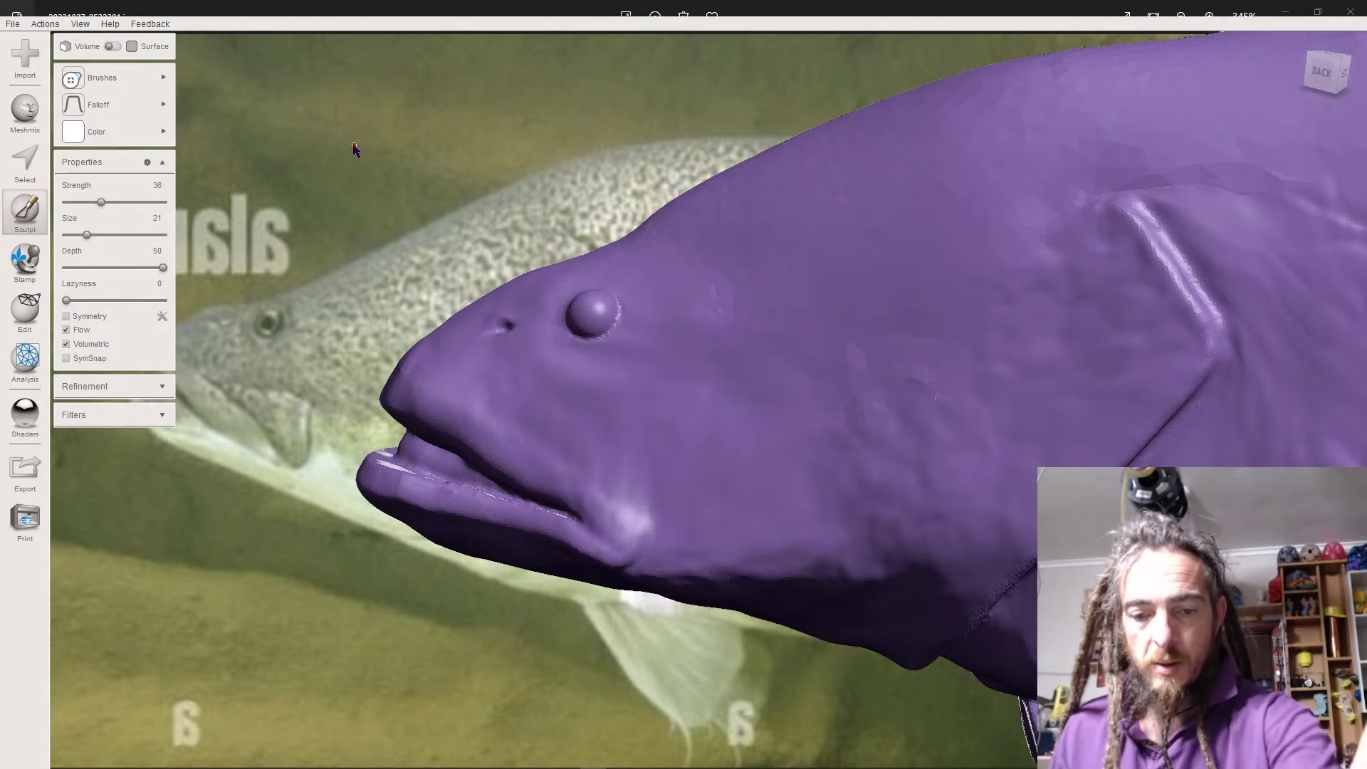
pyautogui.press('Escape')
# - Select a patch at the tip of the mouth corner and start a Soft Transform with a 3 mm falloff
pyautogui.scroll(-5, 261, 123)
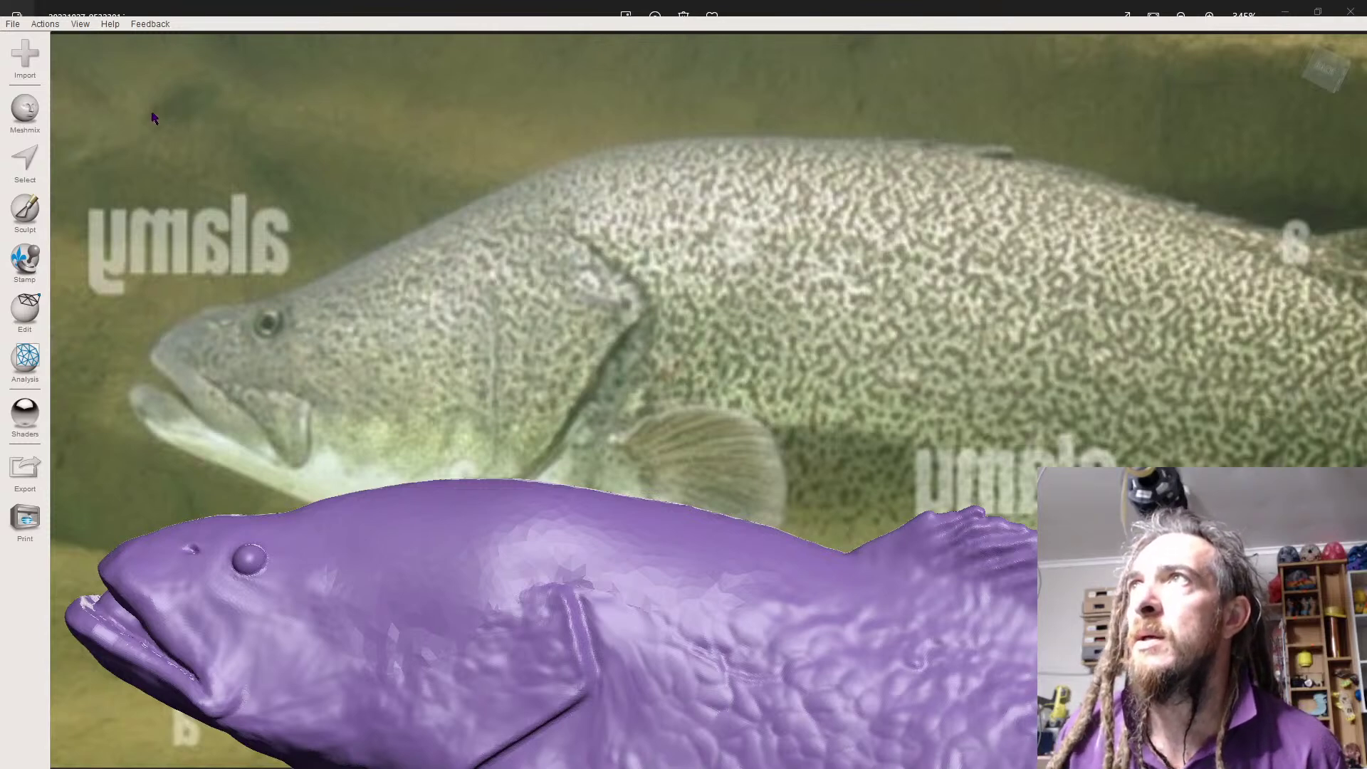
pyautogui.moveTo(433, 485); pyautogui.dragTo(621, 523, button='right')
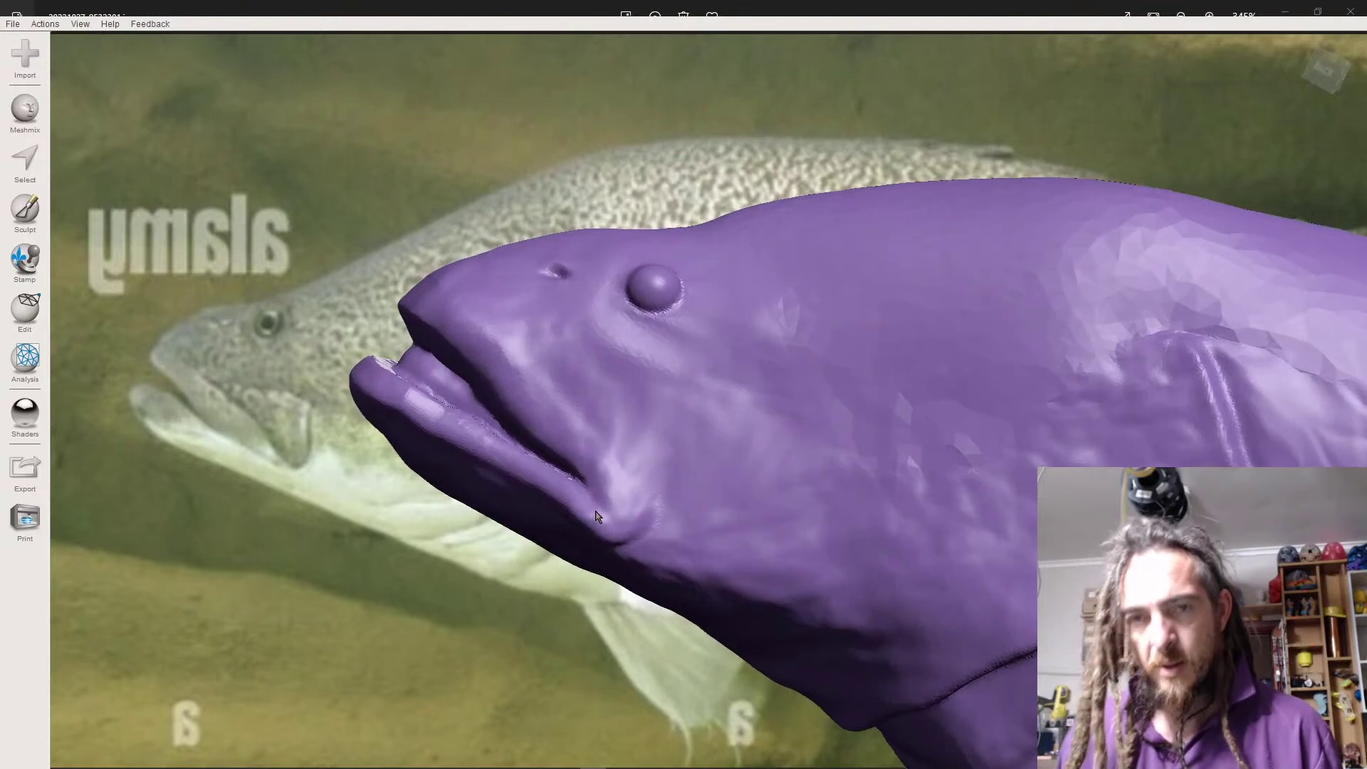
pyautogui.press('s')
pyautogui.click(610, 509)
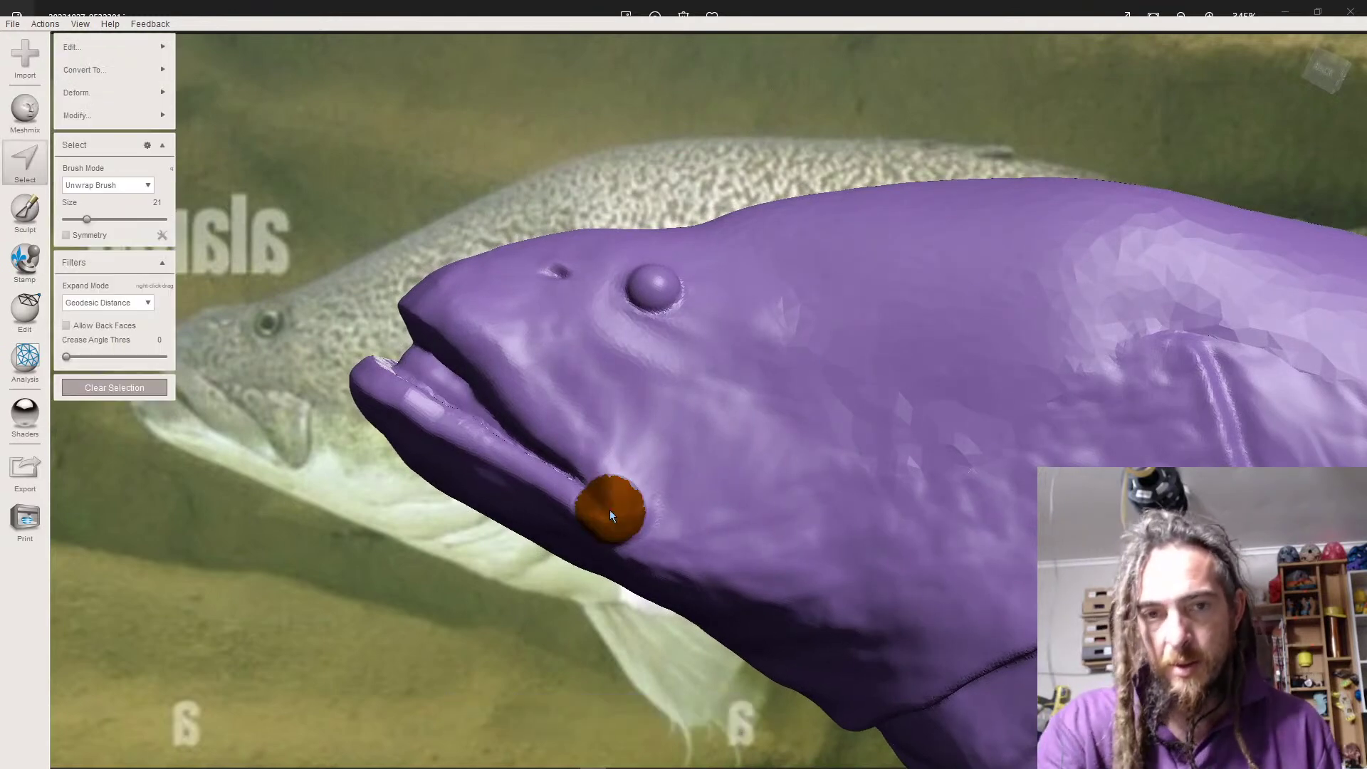
pyautogui.press('t')
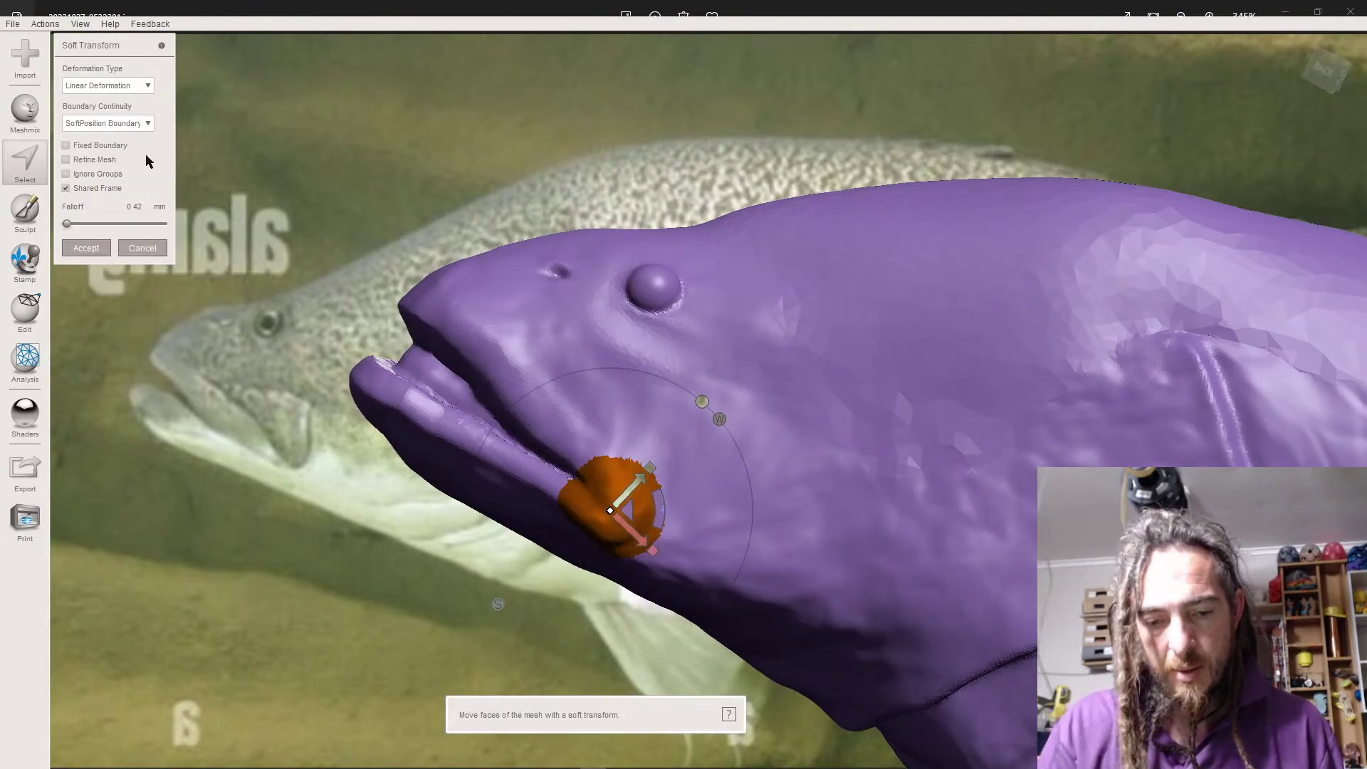
pyautogui.click(123, 207)
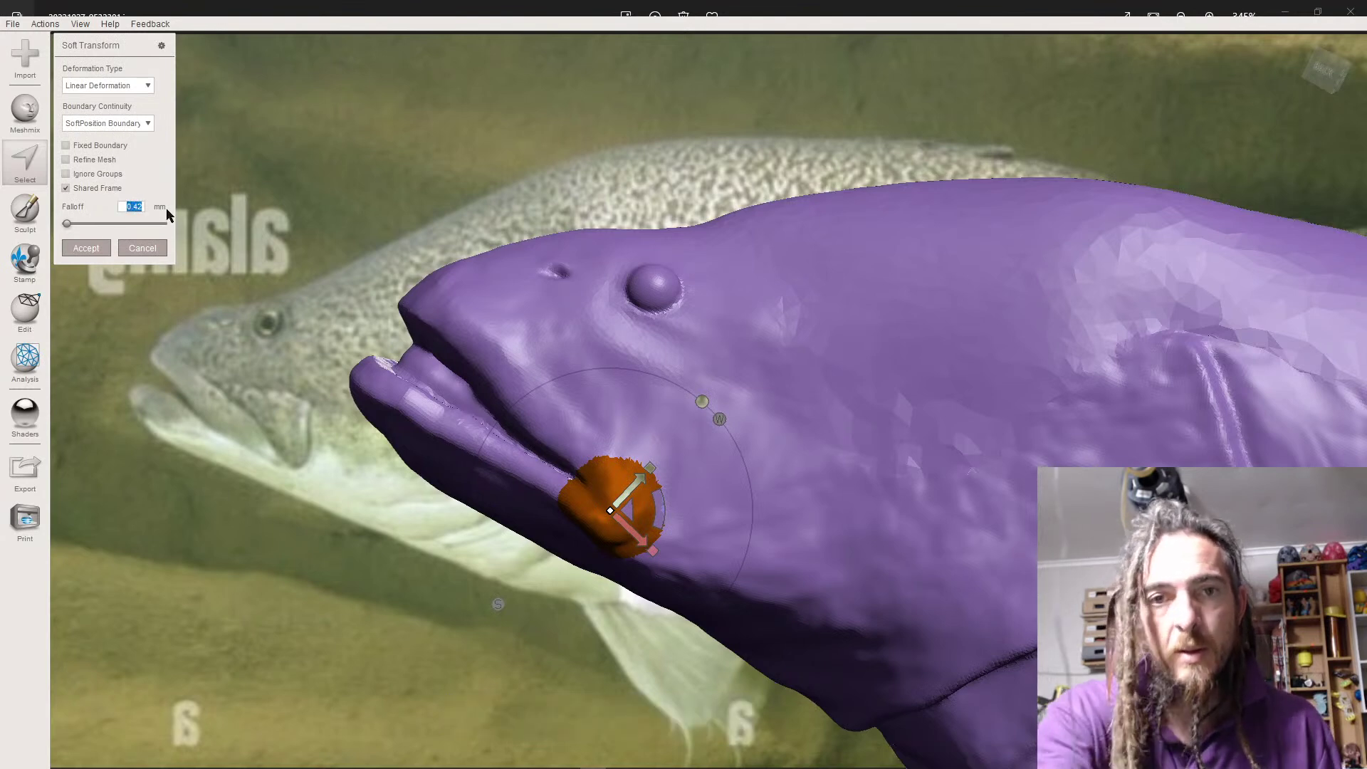
pyautogui.write('3')
pyautogui.press('Return')
# - Move the mouth corner slightly back towards the gills, accept the transform, and compare the head with the reference photo
pyautogui.moveTo(629, 514); pyautogui.dragTo(638, 513)
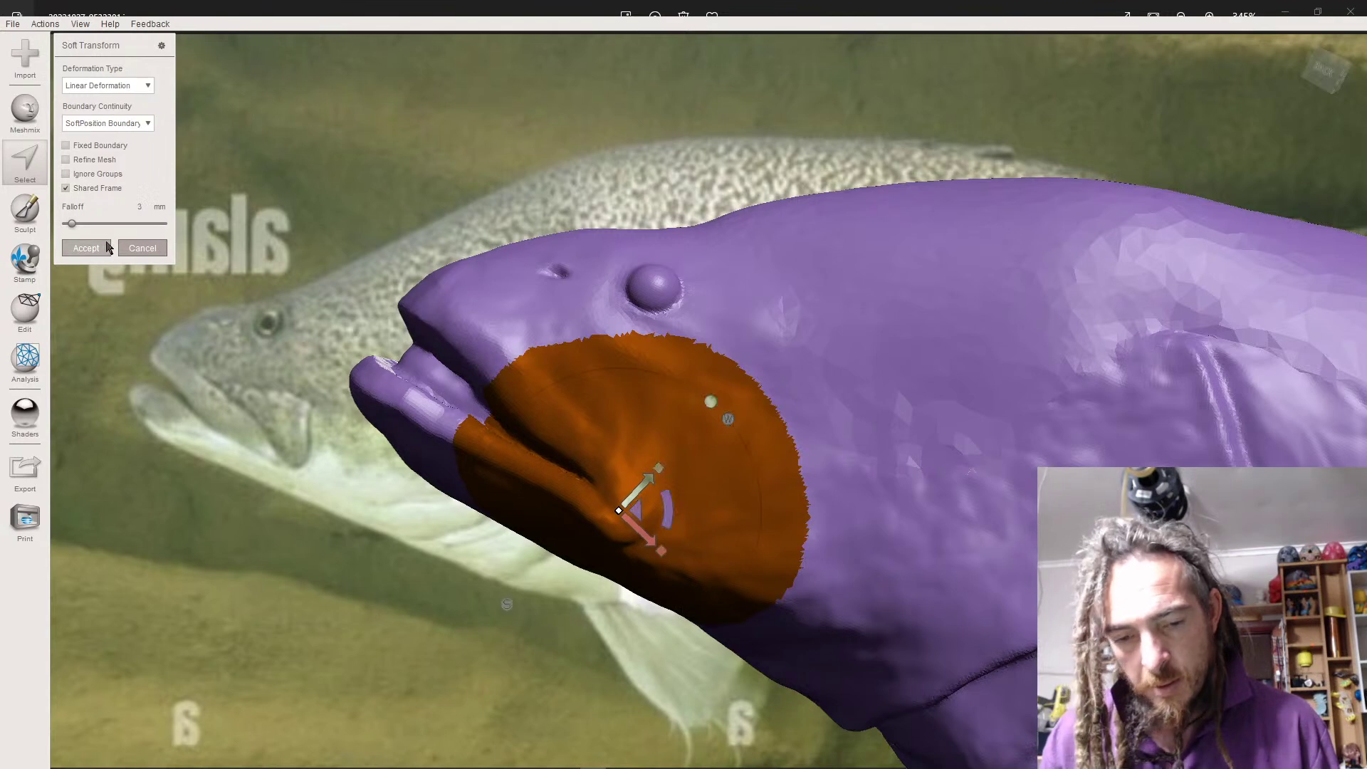
pyautogui.click(83, 249)
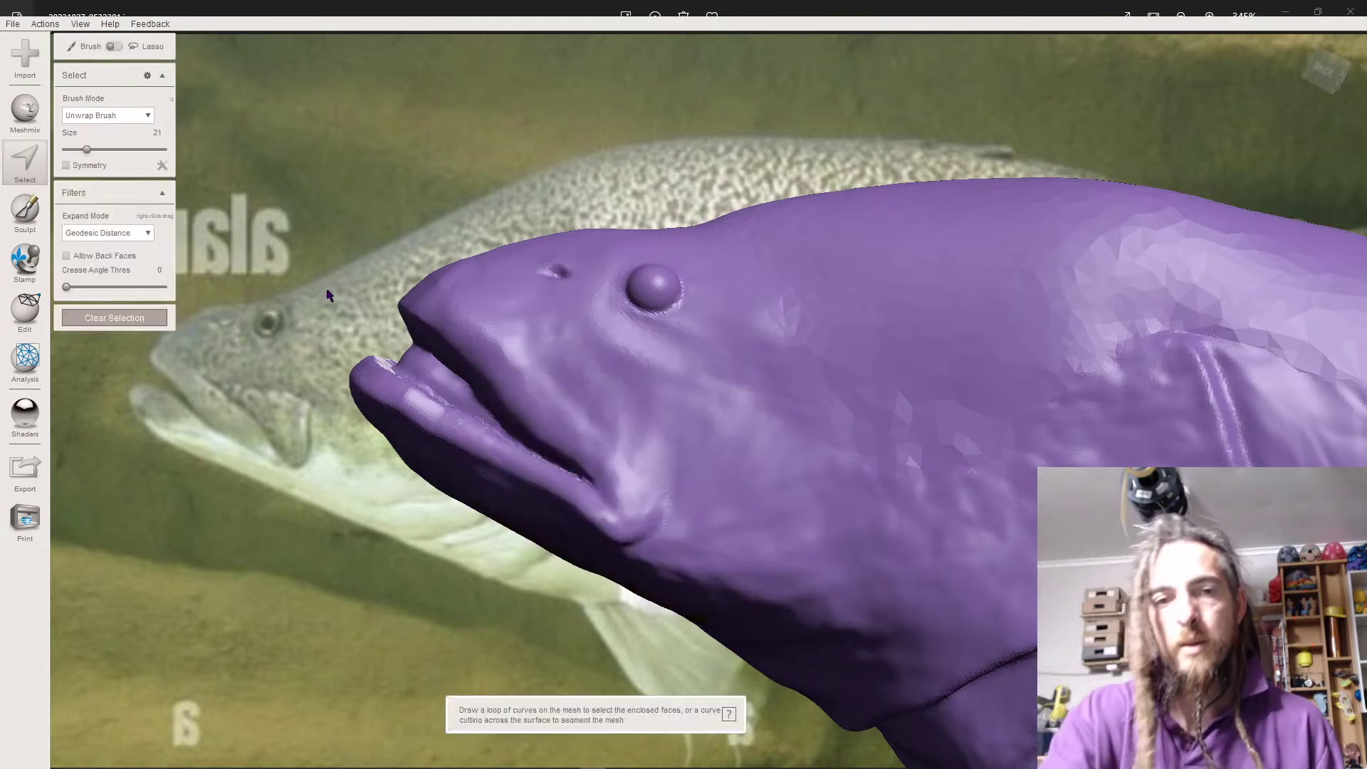
pyautogui.scroll(-1, 599, 353)
pyautogui.moveTo(608, 359); pyautogui.dragTo(581, 349, button='middle')
pyautogui.scroll(-3, 584, 352)
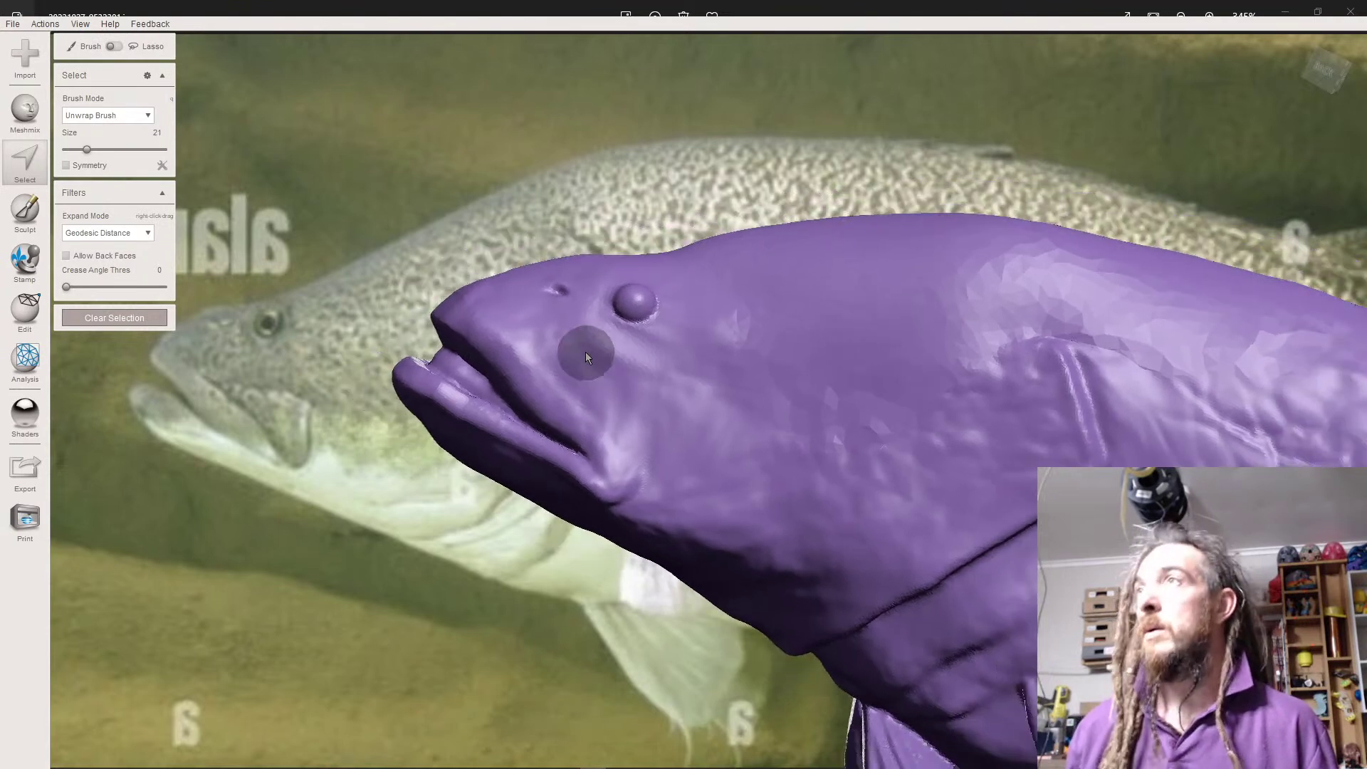
# - Leave selection, check the head against the reference photo, and set up the Draw2 sculpting brush with a sharply pointed falloff
pyautogui.moveTo(589, 352); pyautogui.dragTo(589, 343, button='right')
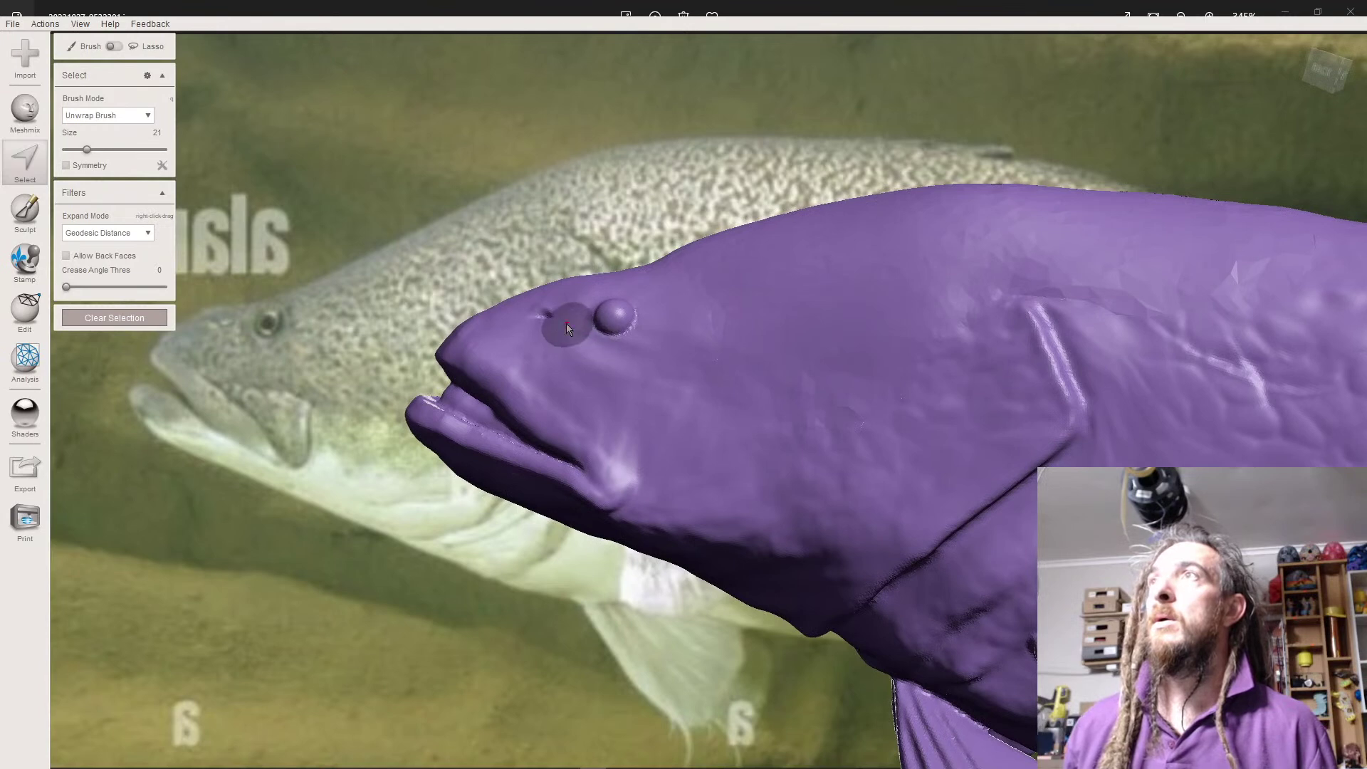
pyautogui.press('Escape')
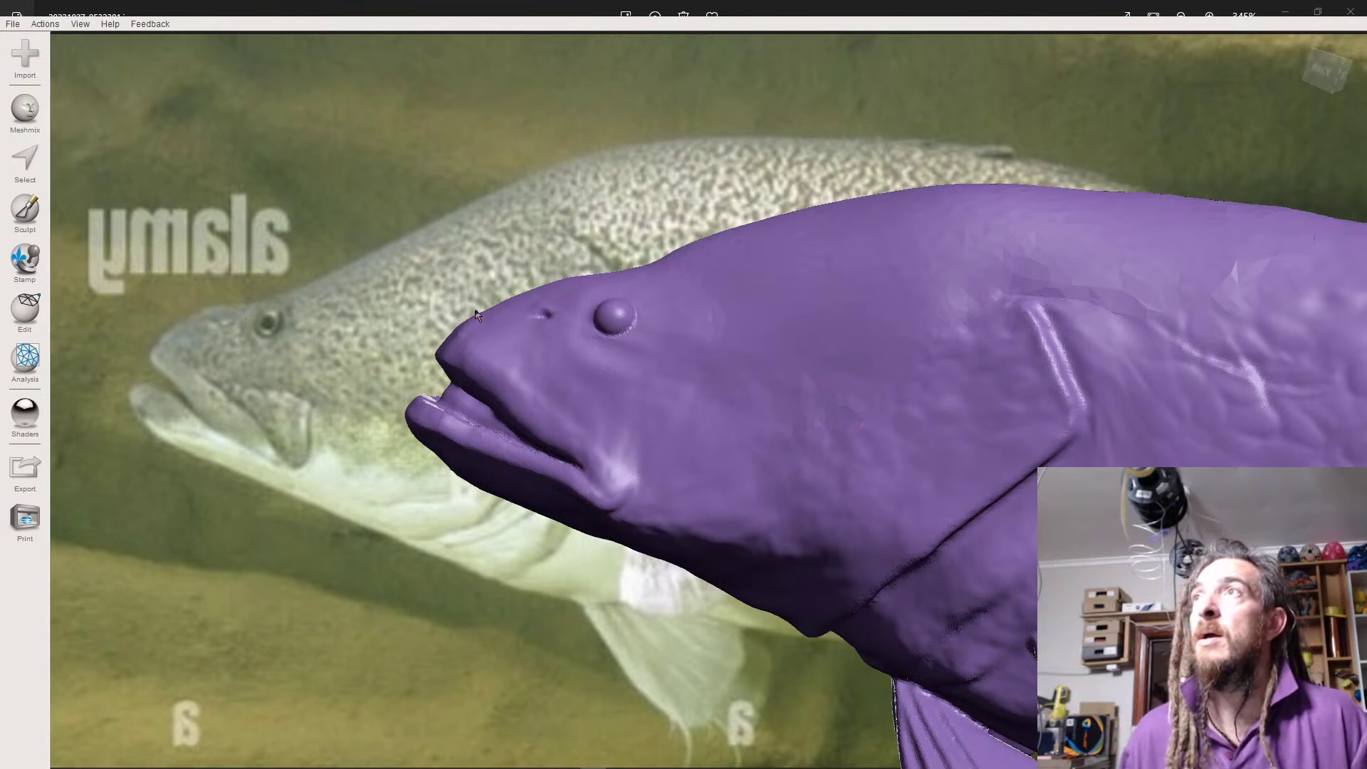
pyautogui.scroll(4, 549, 464)
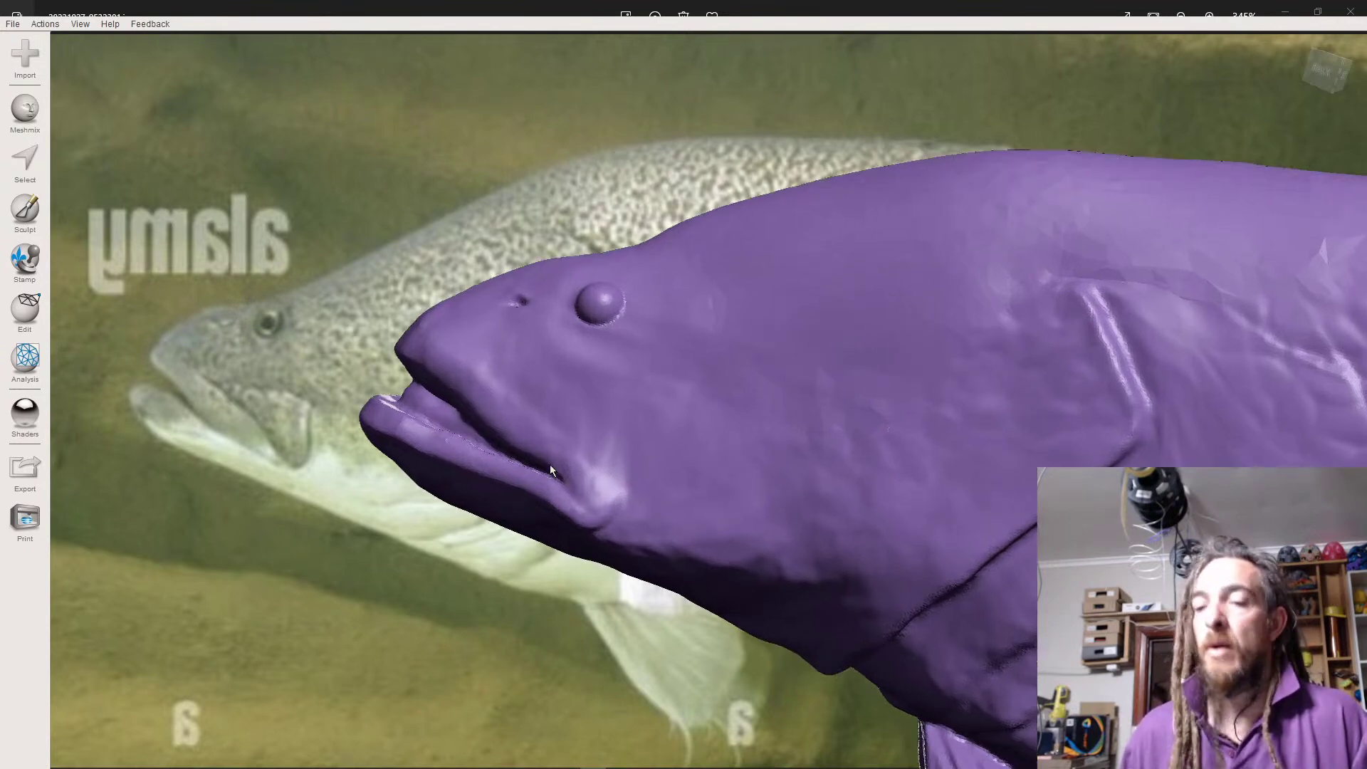
pyautogui.moveTo(578, 472); pyautogui.dragTo(479, 370, button='right')
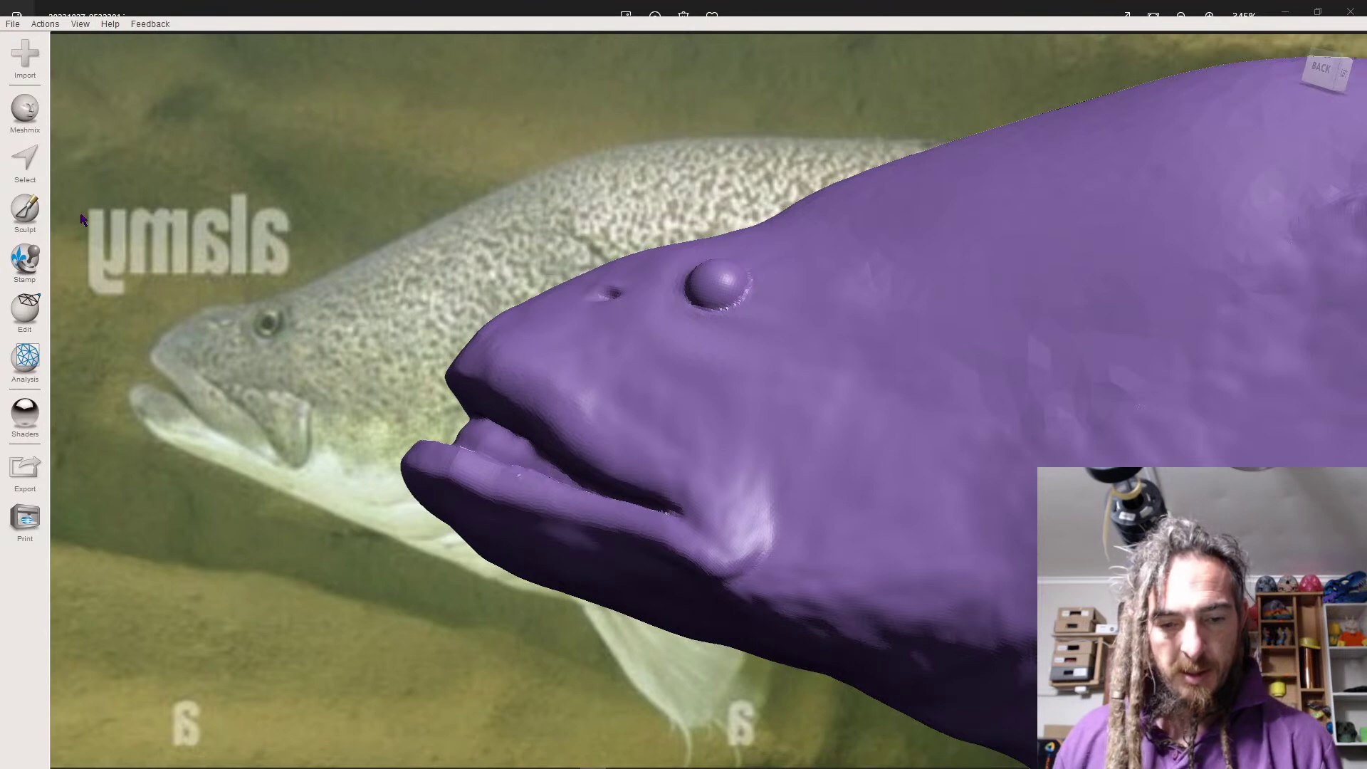
pyautogui.click(22, 210)
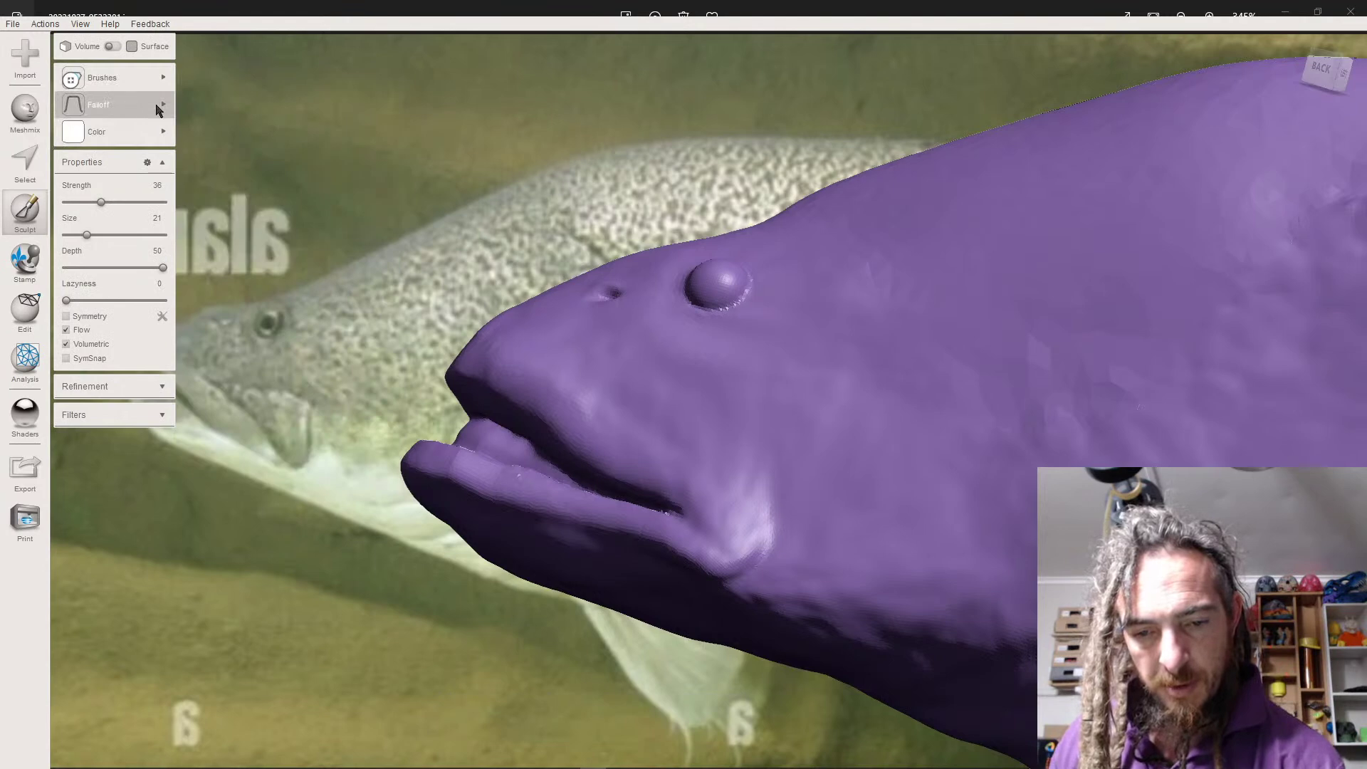
pyautogui.moveTo(152, 109)
pyautogui.click(412, 121)
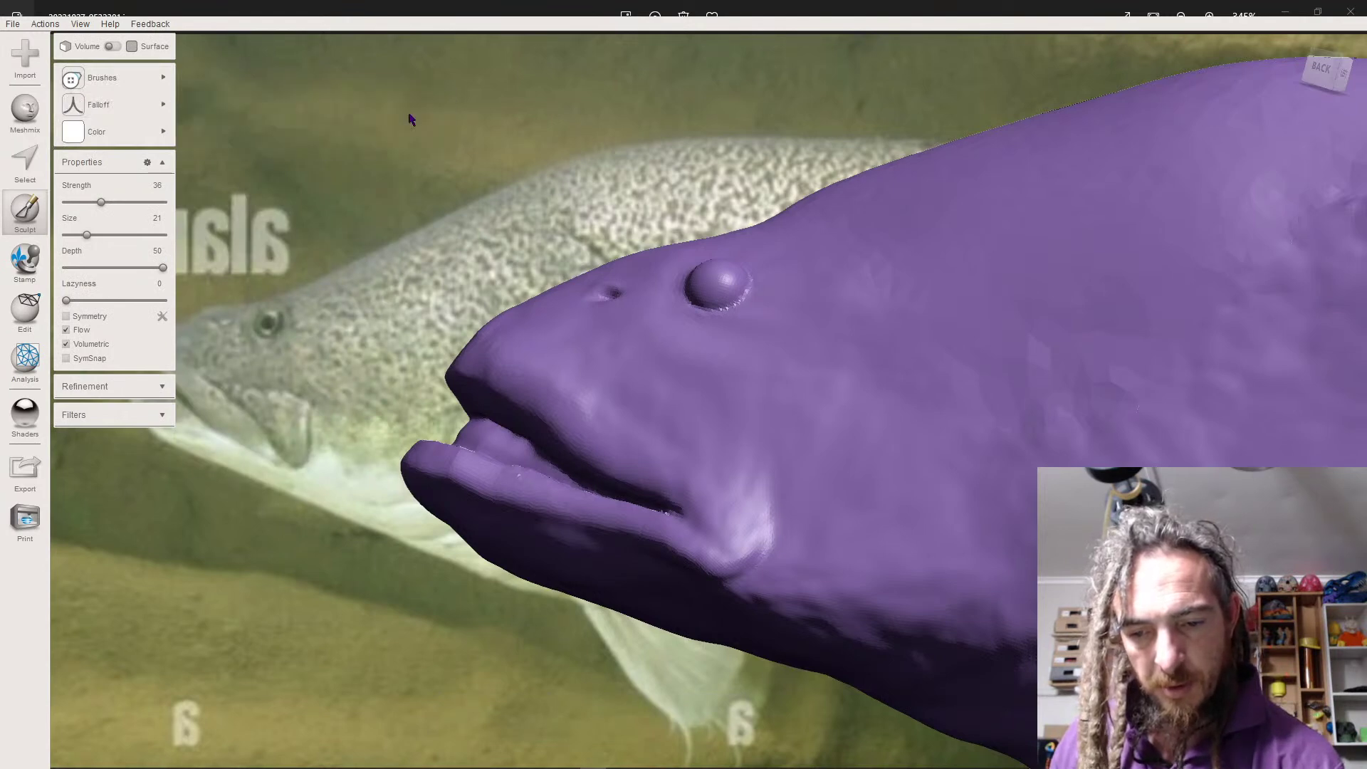
pyautogui.moveTo(100, 79)
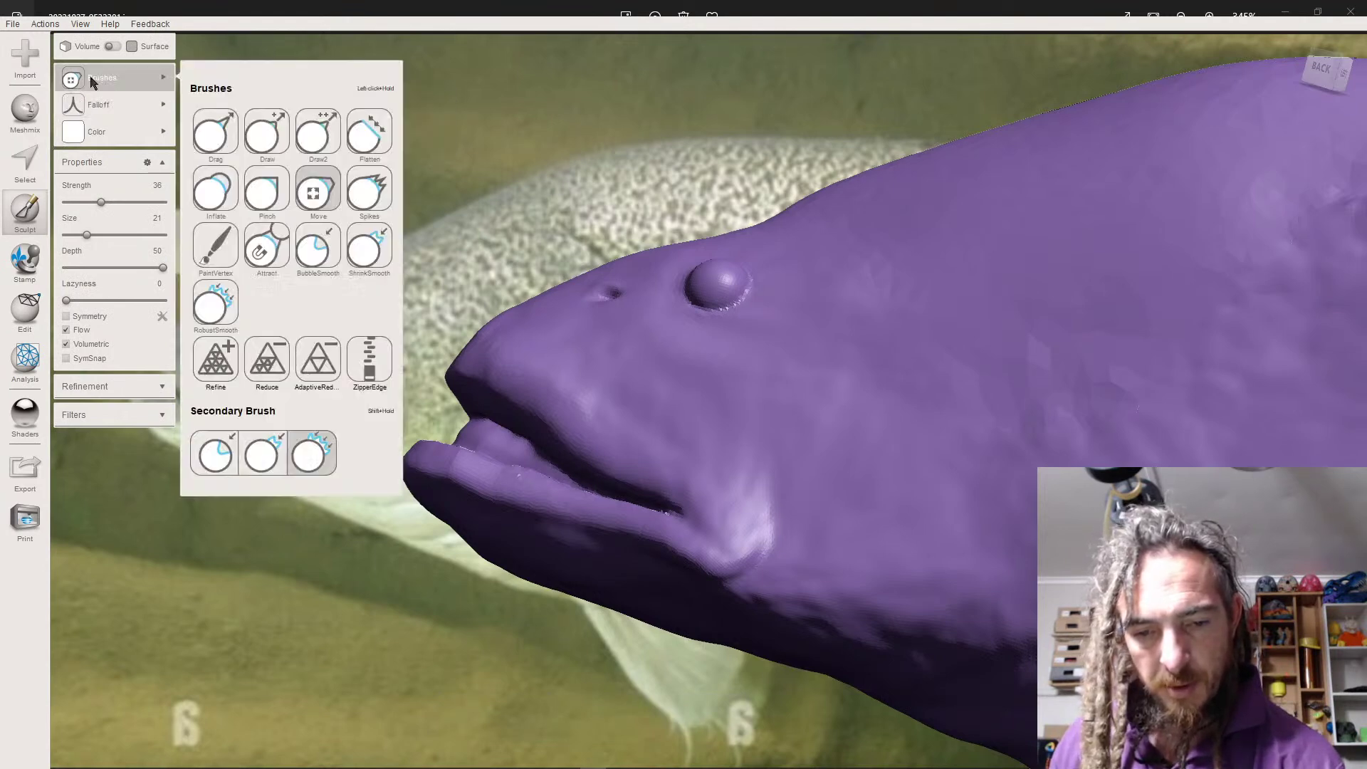
pyautogui.click(326, 133)
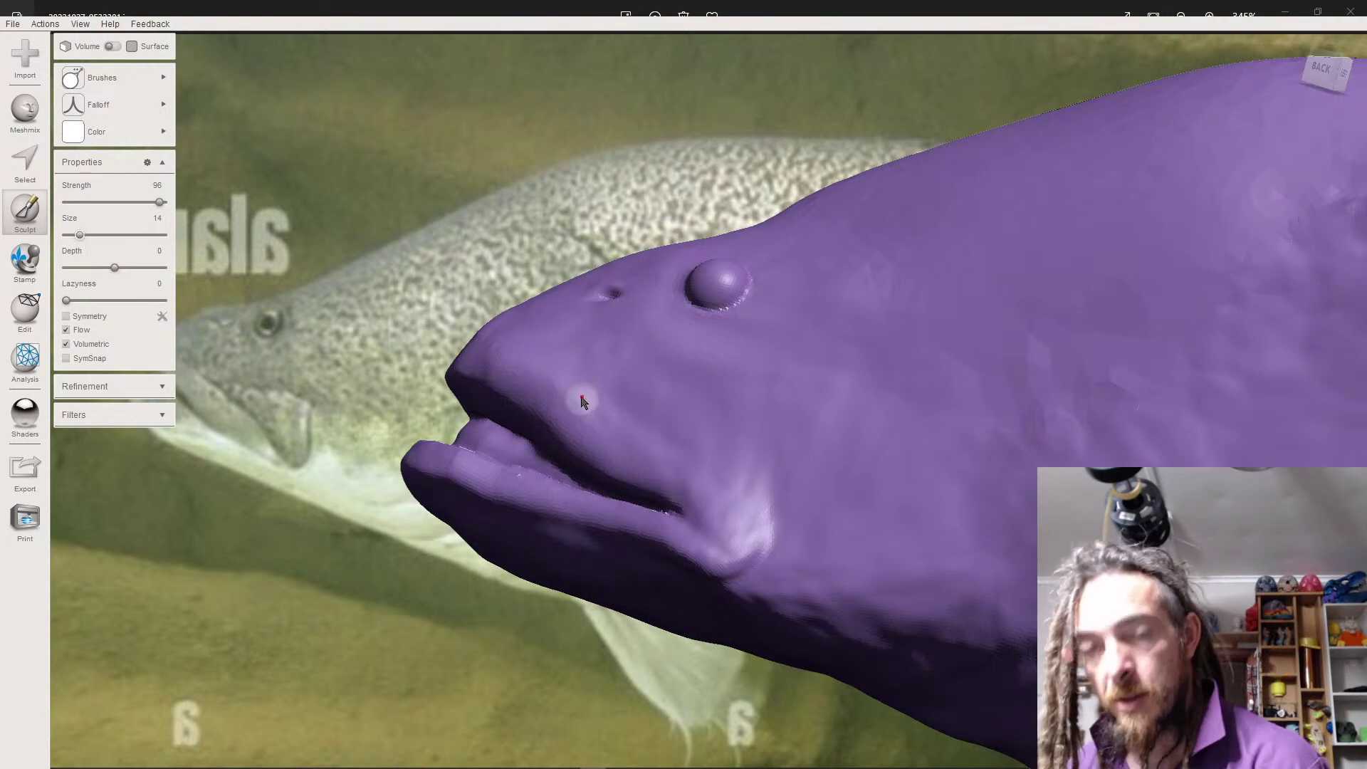
# - Carve a crease above the upper lip, running from below the nostril down to the mouth corner
pyautogui.moveTo(578, 394); pyautogui.dragTo(585, 393)
pyautogui.hotkey('ctrl', 'z')
pyautogui.moveTo(570, 390); pyautogui.dragTo(621, 422)
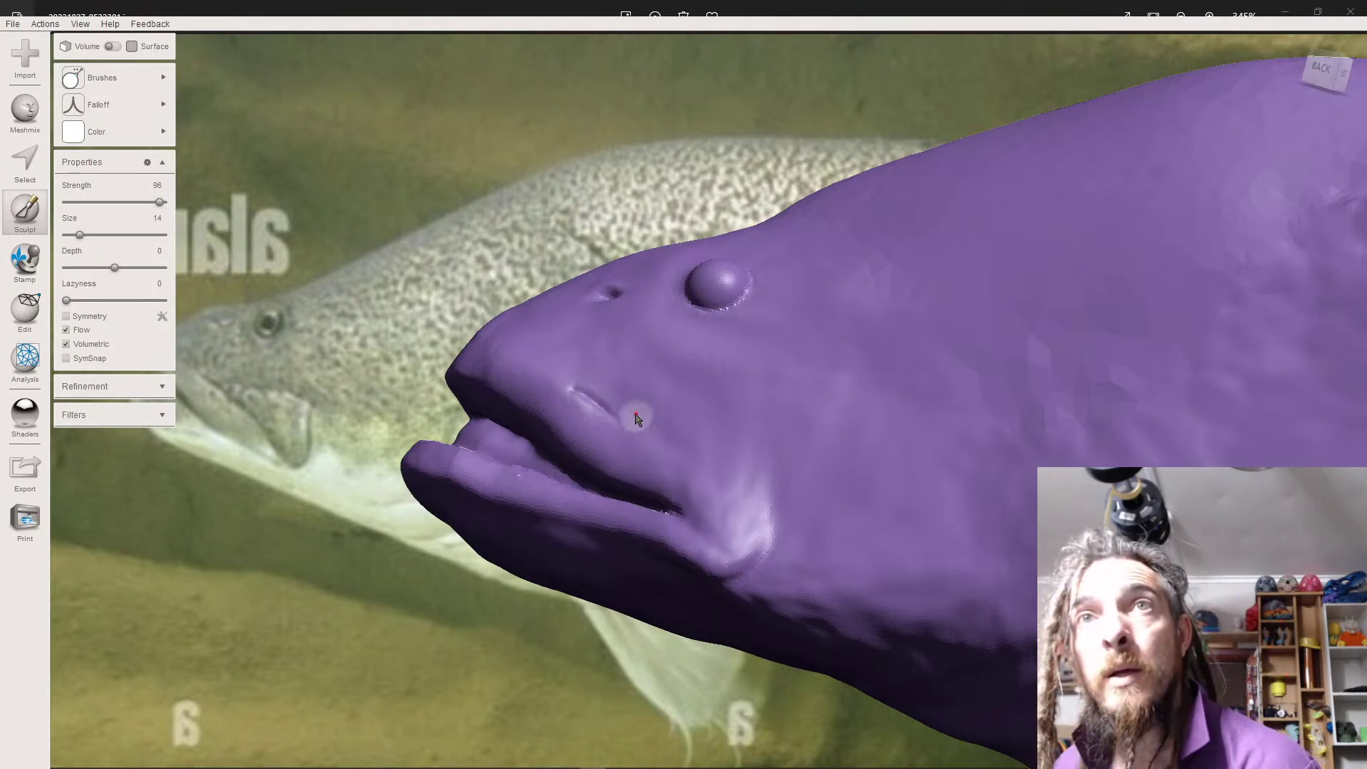
pyautogui.moveTo(725, 543); pyautogui.dragTo(695, 481)
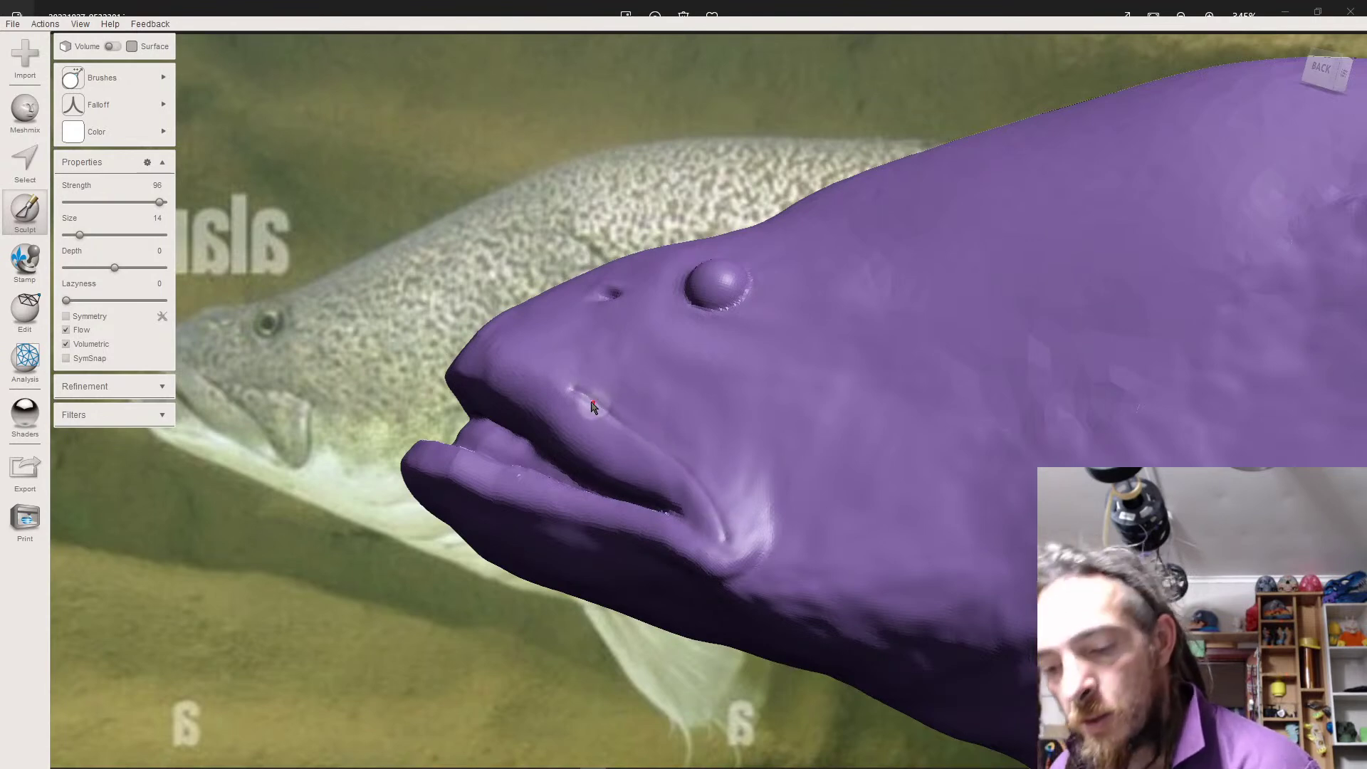
pyautogui.moveTo(573, 390)
pyautogui.mouseDown()
pyautogui.moveTo(683, 471)
pyautogui.moveTo(731, 541)
pyautogui.moveTo(617, 403)
pyautogui.moveTo(534, 366)
pyautogui.moveTo(626, 412)
pyautogui.moveTo(610, 406)
pyautogui.moveTo(691, 476)
pyautogui.moveTo(719, 534)
pyautogui.moveTo(648, 433)
pyautogui.moveTo(707, 509)
pyautogui.moveTo(624, 438)
pyautogui.moveTo(708, 523)
pyautogui.moveTo(688, 483)
pyautogui.mouseUp()
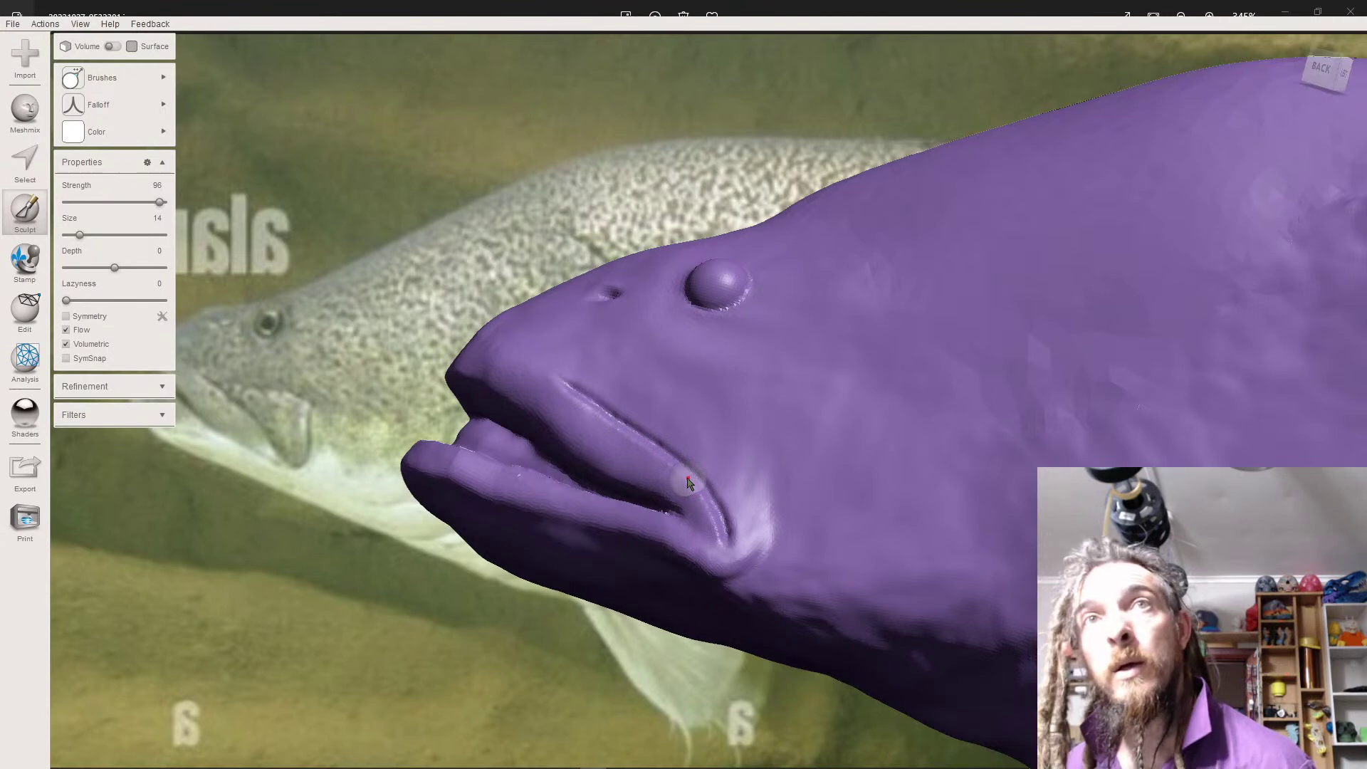
# - Carve a second, curved crease on the cheek around the back of the mouth corner
pyautogui.moveTo(689, 483)
pyautogui.mouseDown()
pyautogui.moveTo(707, 484)
pyautogui.moveTo(701, 471)
pyautogui.moveTo(735, 559)
pyautogui.moveTo(767, 504)
pyautogui.mouseUp()
pyautogui.moveTo(767, 504); pyautogui.dragTo(760, 491, button='right')
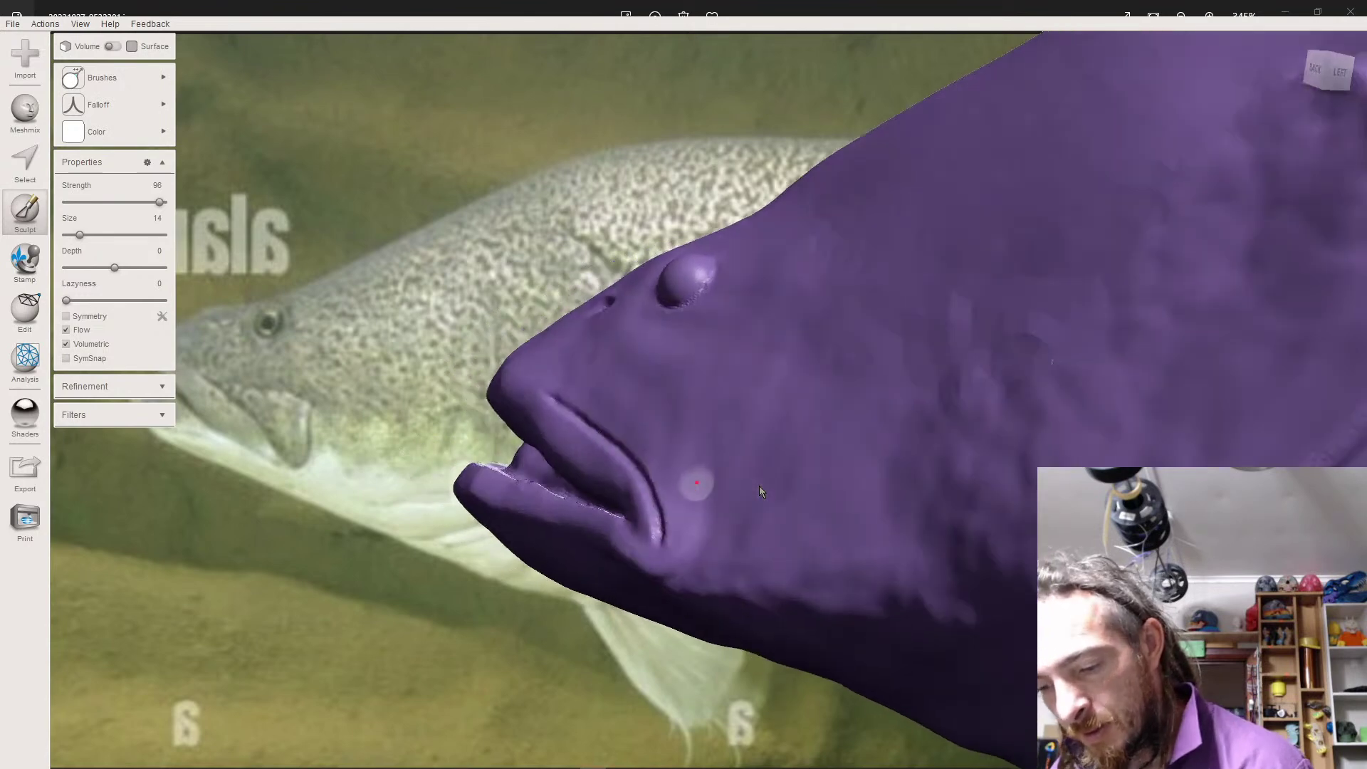
pyautogui.moveTo(696, 487)
pyautogui.mouseDown()
pyautogui.moveTo(701, 552)
pyautogui.moveTo(697, 491)
pyautogui.mouseUp()
pyautogui.moveTo(676, 583)
pyautogui.mouseDown()
pyautogui.moveTo(702, 491)
pyautogui.moveTo(672, 470)
pyautogui.moveTo(696, 487)
pyautogui.mouseUp()
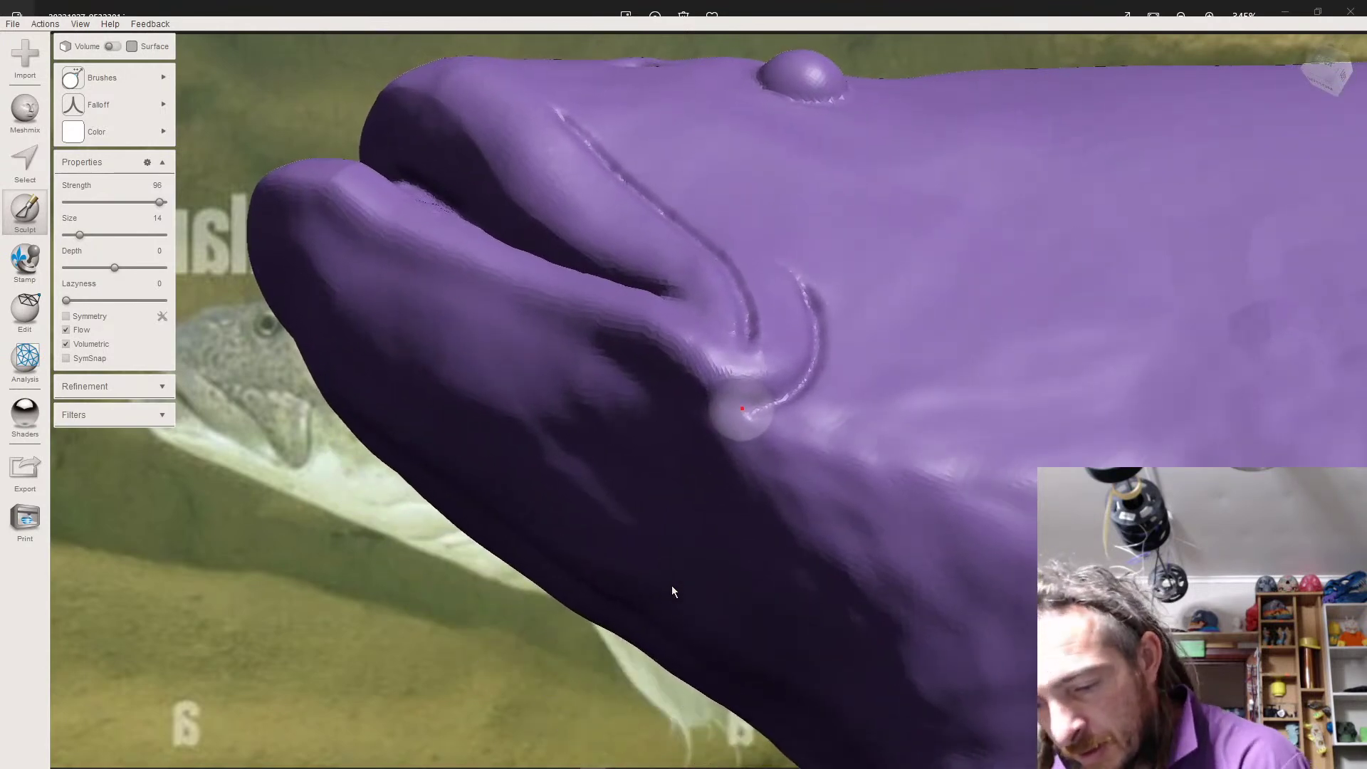
# - Extend and deepen the crease beneath the mouth corner to separate it from the lower jaw
pyautogui.moveTo(747, 413)
pyautogui.mouseDown()
pyautogui.moveTo(686, 396)
pyautogui.moveTo(764, 409)
pyautogui.mouseUp()
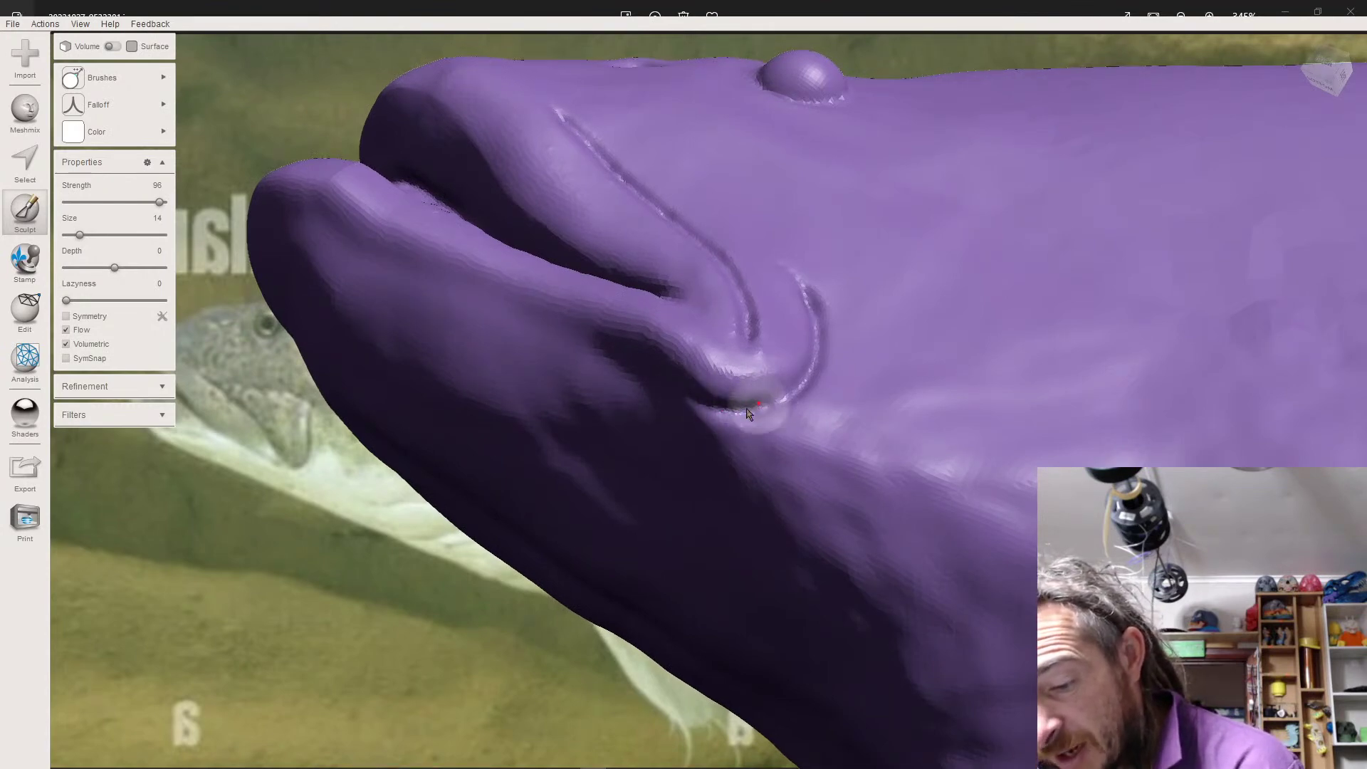
pyautogui.moveTo(685, 414); pyautogui.dragTo(685, 414, button='right')
pyautogui.moveTo(840, 430); pyautogui.dragTo(867, 455)
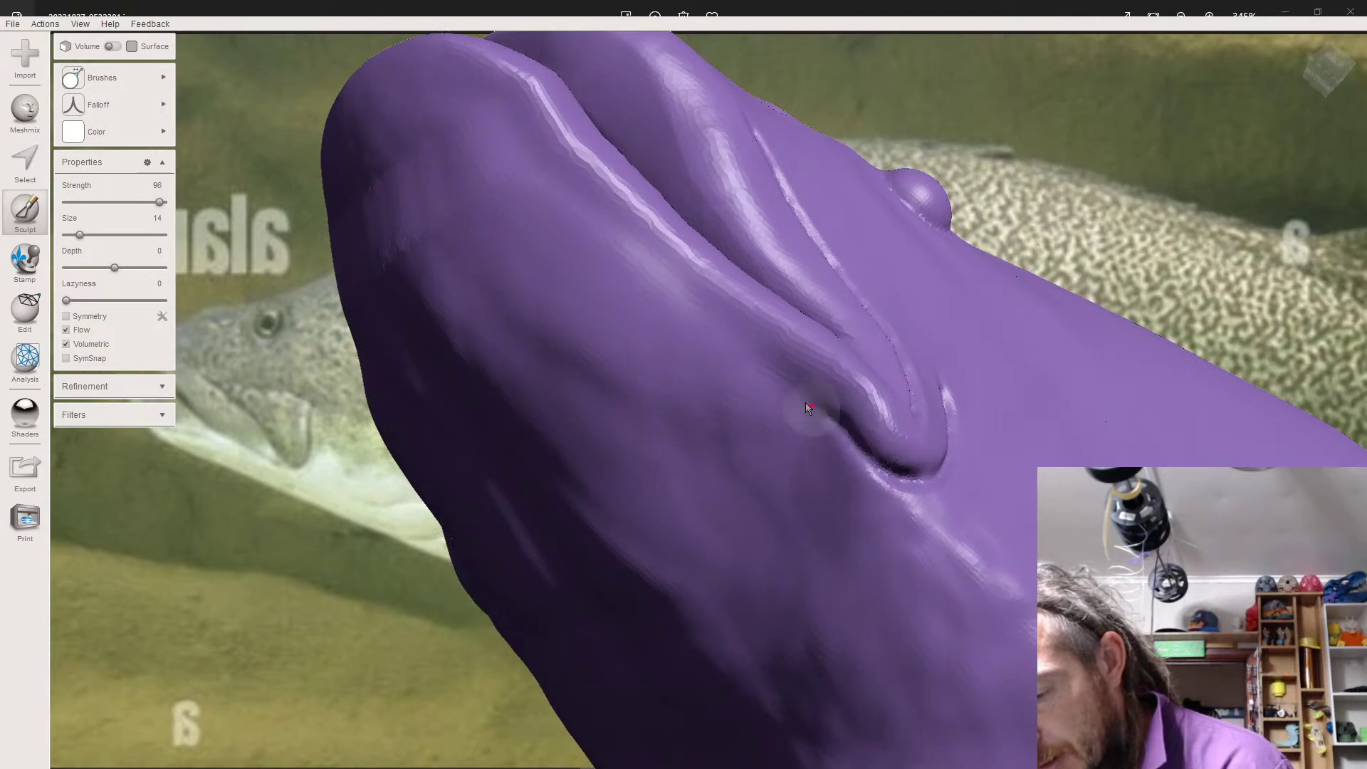
pyautogui.moveTo(802, 403); pyautogui.dragTo(802, 406, button='right')
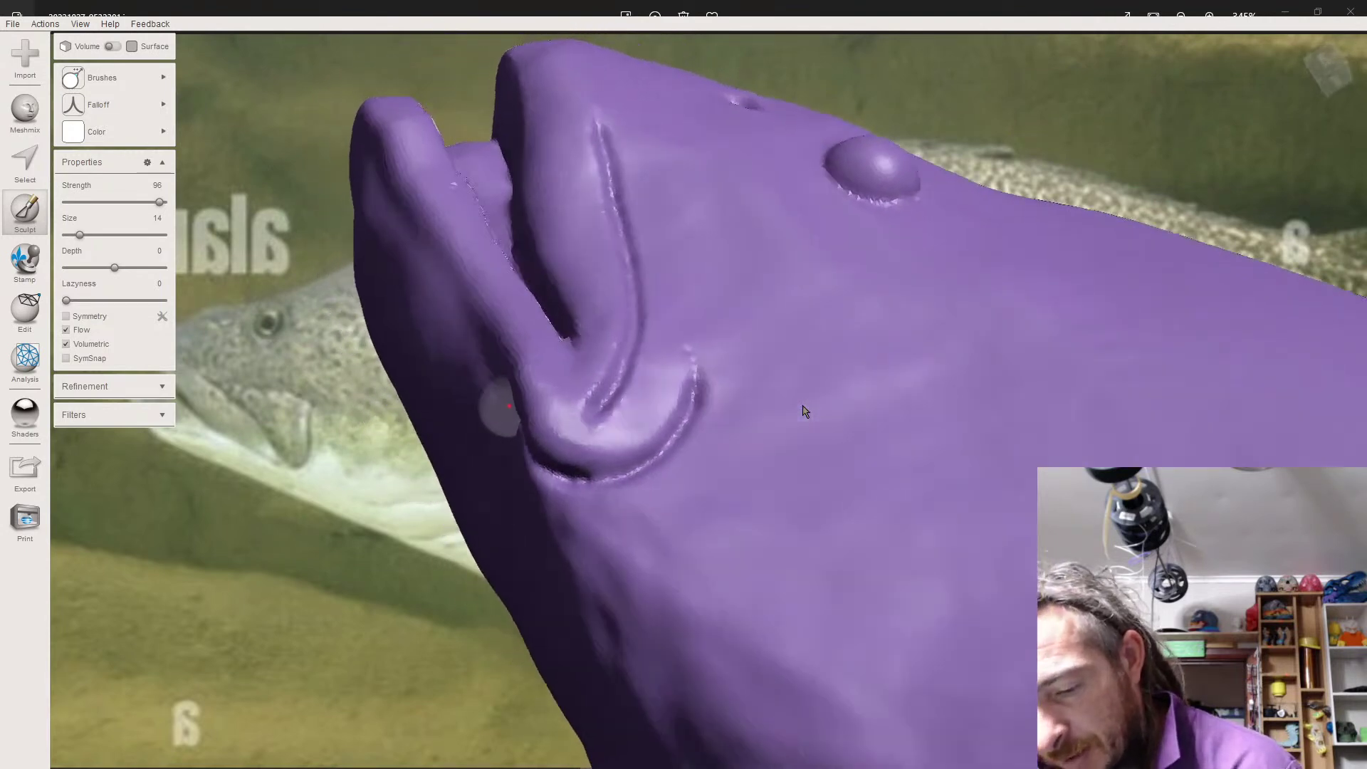
pyautogui.moveTo(592, 482)
pyautogui.mouseDown()
pyautogui.moveTo(638, 476)
pyautogui.moveTo(609, 482)
pyautogui.mouseUp()
pyautogui.moveTo(607, 476); pyautogui.dragTo(601, 470, button='right')
# - Switch the brush to a rounded falloff and build up the mouth corner and the rear of the upper lip
pyautogui.moveTo(148, 113)
pyautogui.click(314, 122)
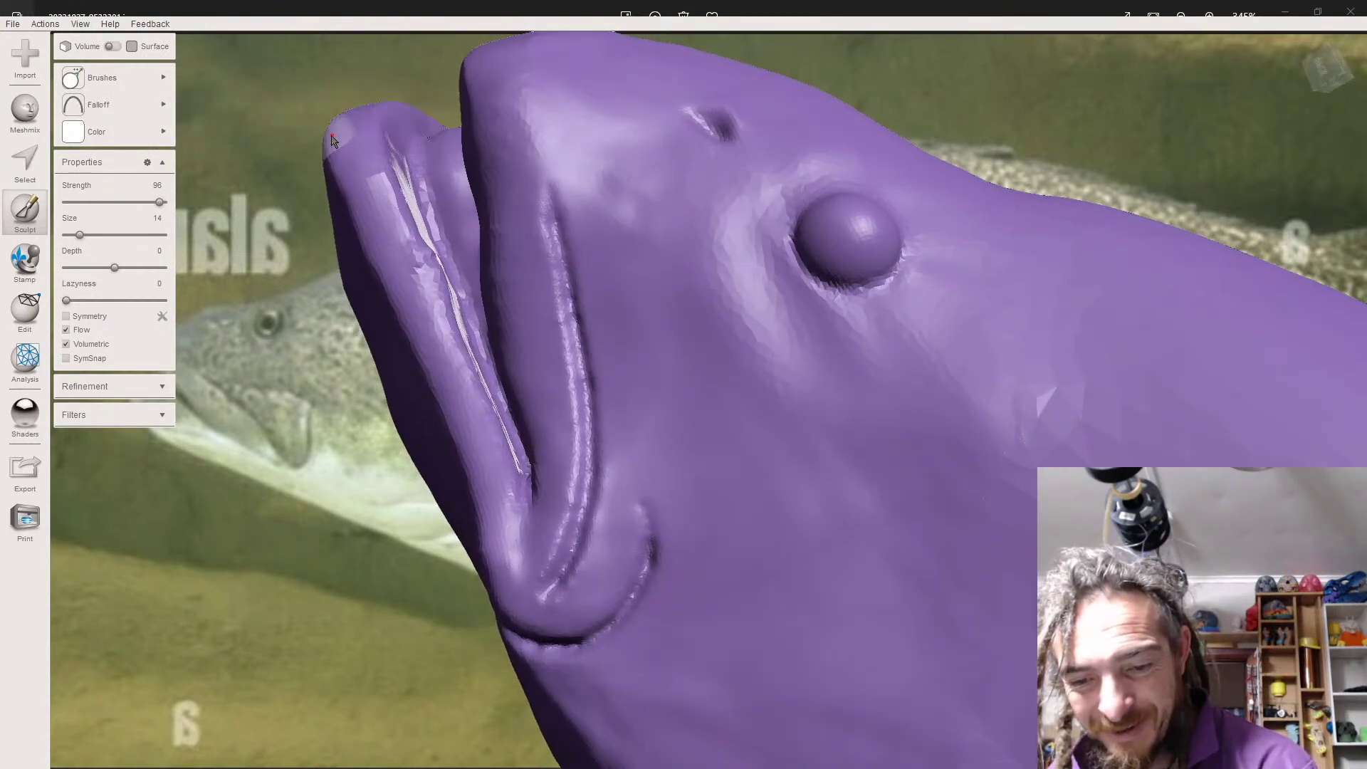
pyautogui.moveTo(75, 120)
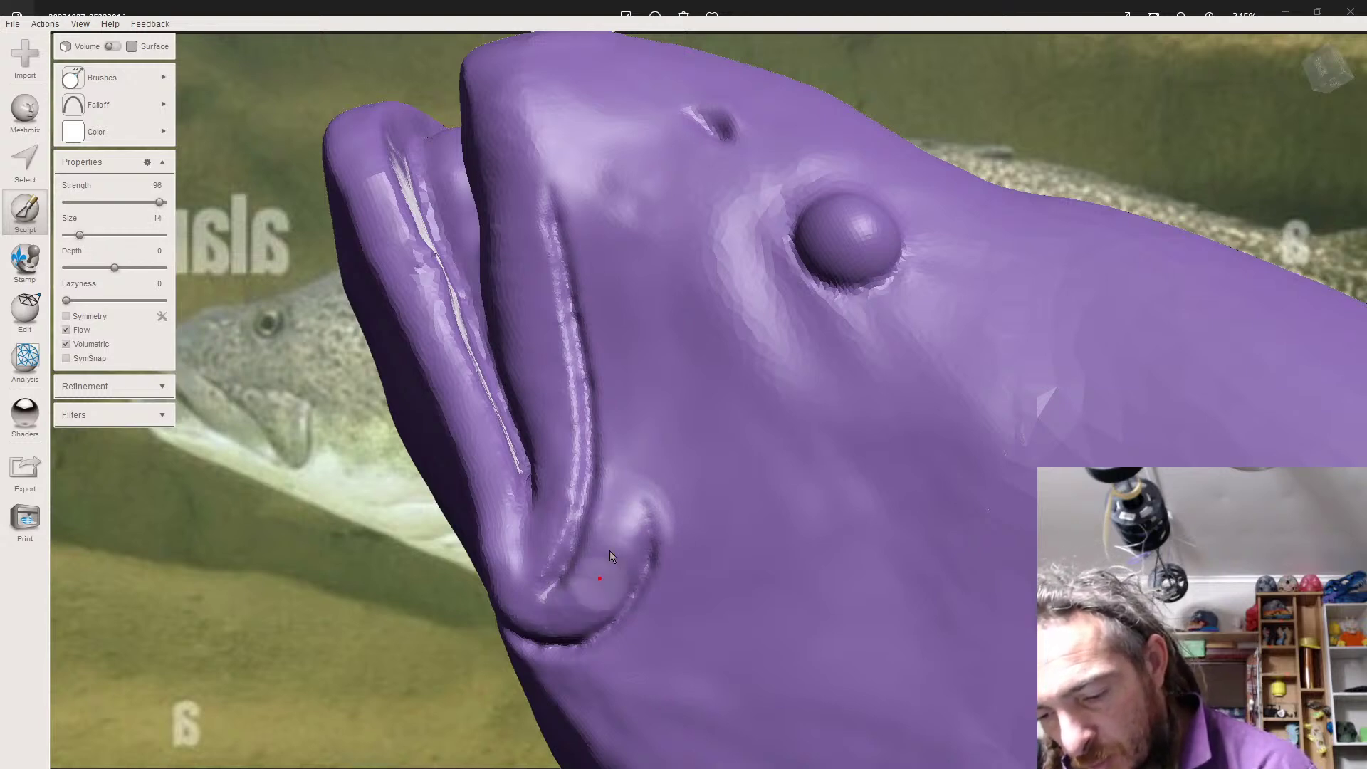
pyautogui.moveTo(607, 523); pyautogui.dragTo(630, 516, button='right')
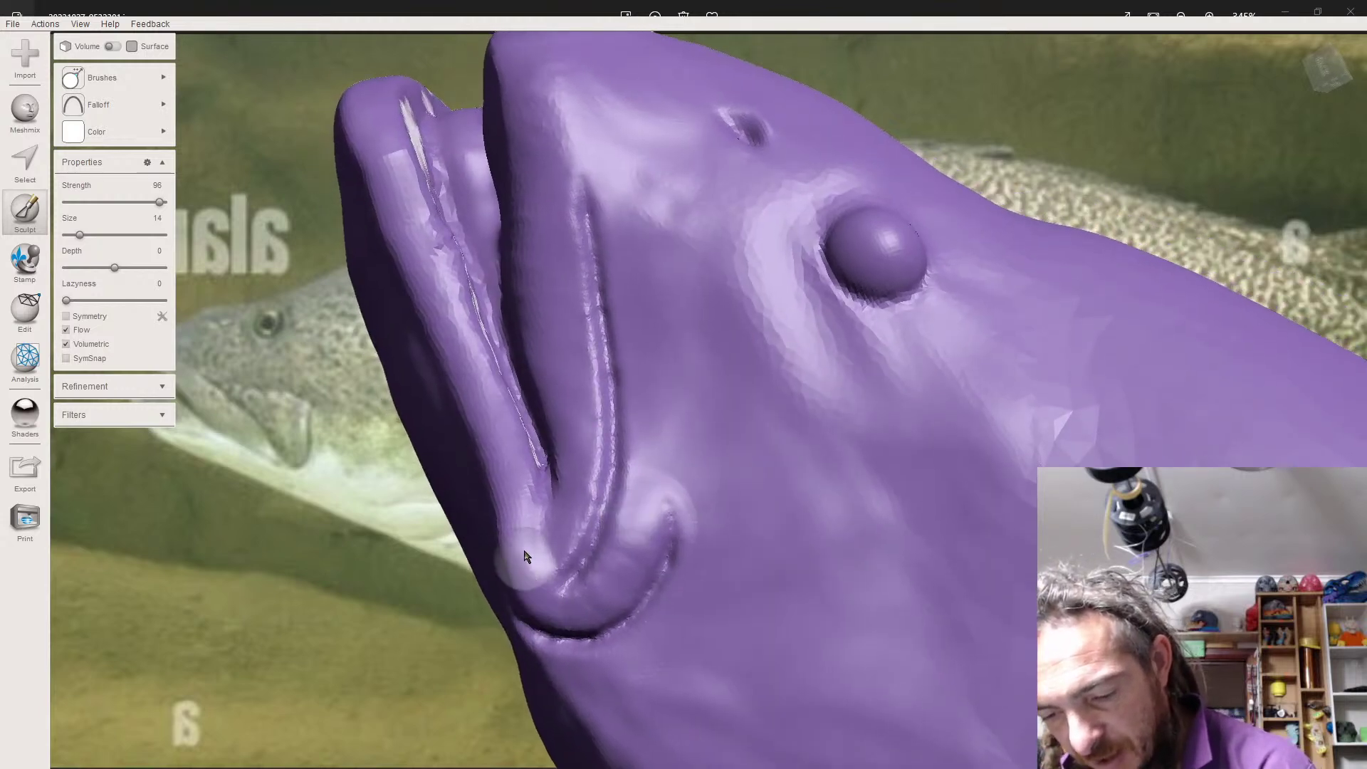
pyautogui.moveTo(589, 604); pyautogui.dragTo(571, 611)
pyautogui.moveTo(640, 483); pyautogui.dragTo(633, 476, button='right')
pyautogui.moveTo(635, 482)
pyautogui.mouseDown()
pyautogui.moveTo(579, 366)
pyautogui.moveTo(591, 520)
pyautogui.moveTo(596, 386)
pyautogui.moveTo(572, 198)
pyautogui.moveTo(577, 393)
pyautogui.mouseUp()
pyautogui.moveTo(557, 336); pyautogui.dragTo(588, 460)
# - Build up the upper lip forward from the mouth corner towards the snout
pyautogui.moveTo(593, 509); pyautogui.dragTo(541, 334, button='right')
pyautogui.moveTo(544, 292)
pyautogui.mouseDown()
pyautogui.moveTo(612, 369)
pyautogui.moveTo(598, 325)
pyautogui.moveTo(558, 332)
pyautogui.mouseUp()
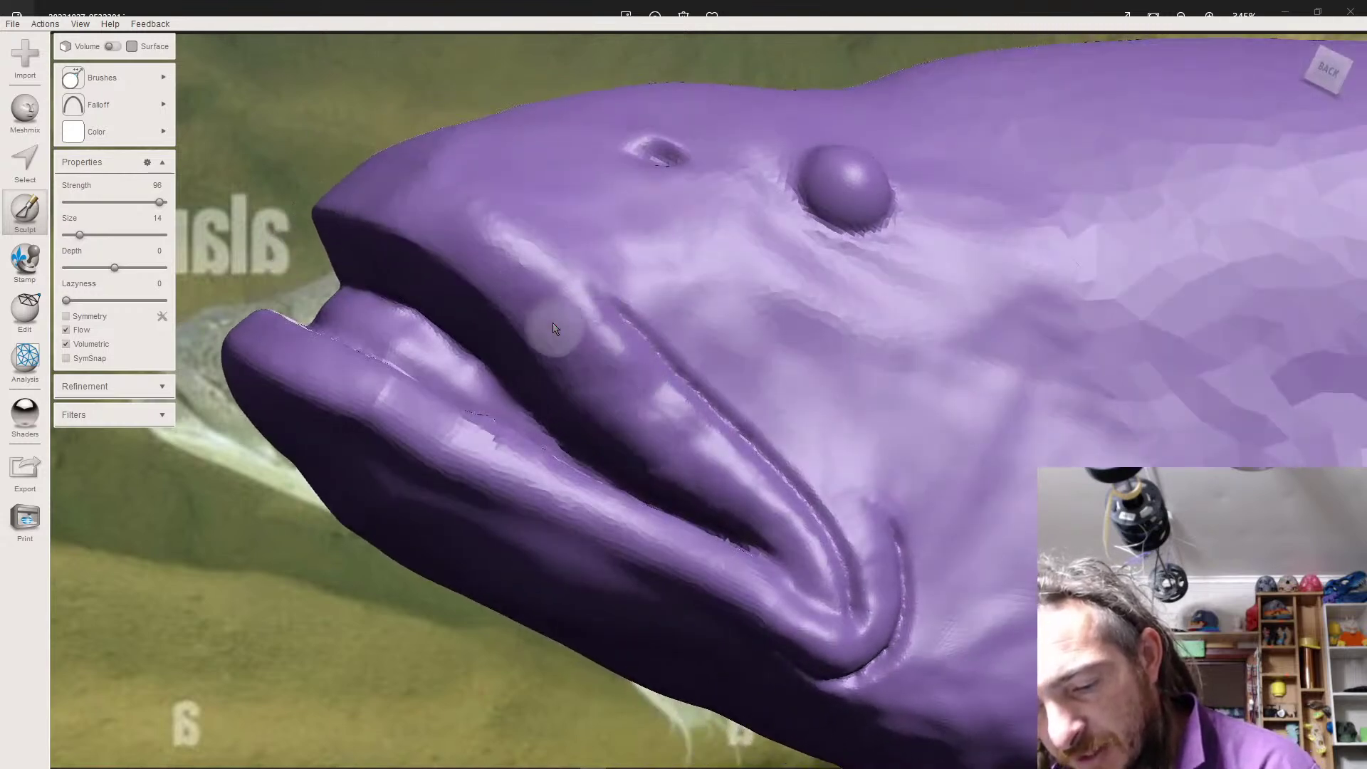
pyautogui.moveTo(608, 399)
pyautogui.mouseDown()
pyautogui.moveTo(669, 454)
pyautogui.moveTo(534, 289)
pyautogui.mouseUp()
pyautogui.moveTo(569, 326)
pyautogui.mouseDown(button='right')
pyautogui.moveTo(473, 238)
pyautogui.moveTo(590, 265)
pyautogui.mouseUp(button='right')
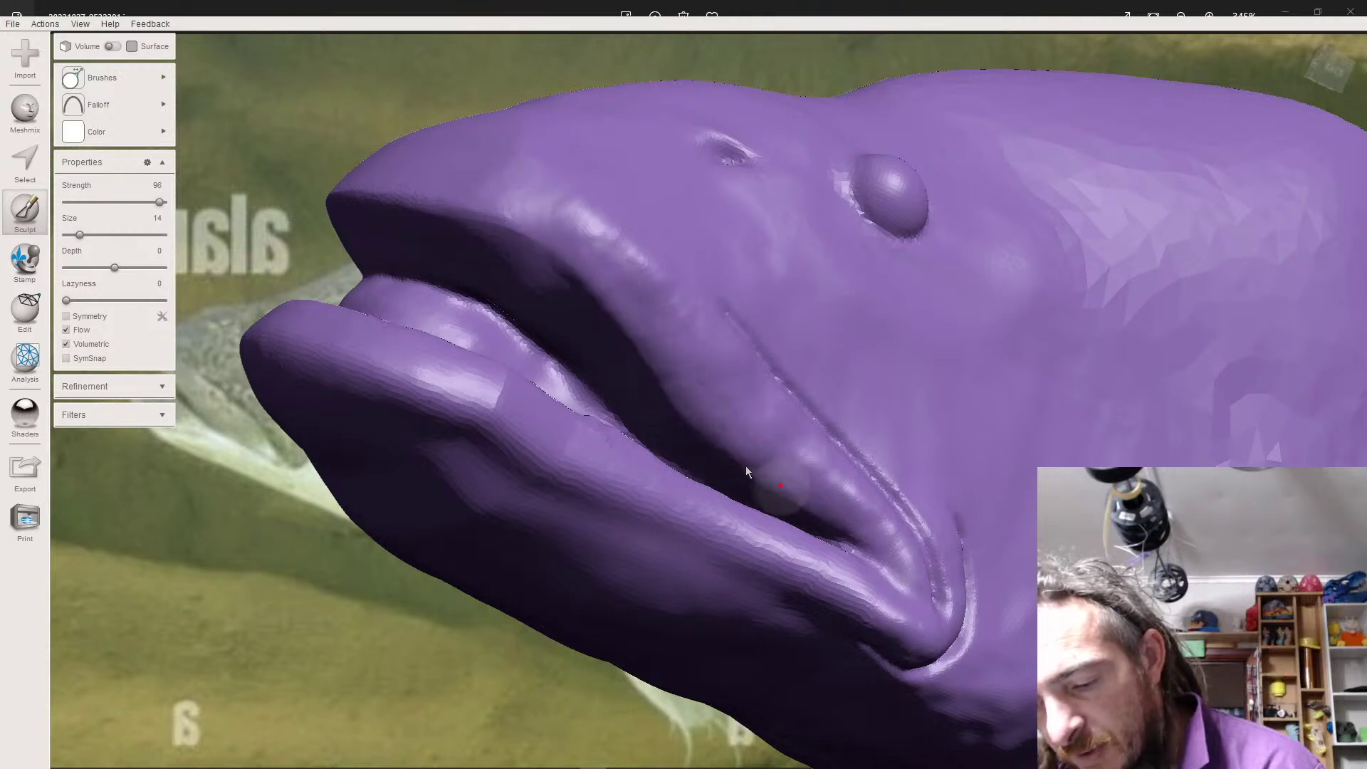
pyautogui.moveTo(598, 259)
pyautogui.mouseDown(button='right')
pyautogui.moveTo(635, 278)
pyautogui.moveTo(585, 271)
pyautogui.mouseUp(button='right')
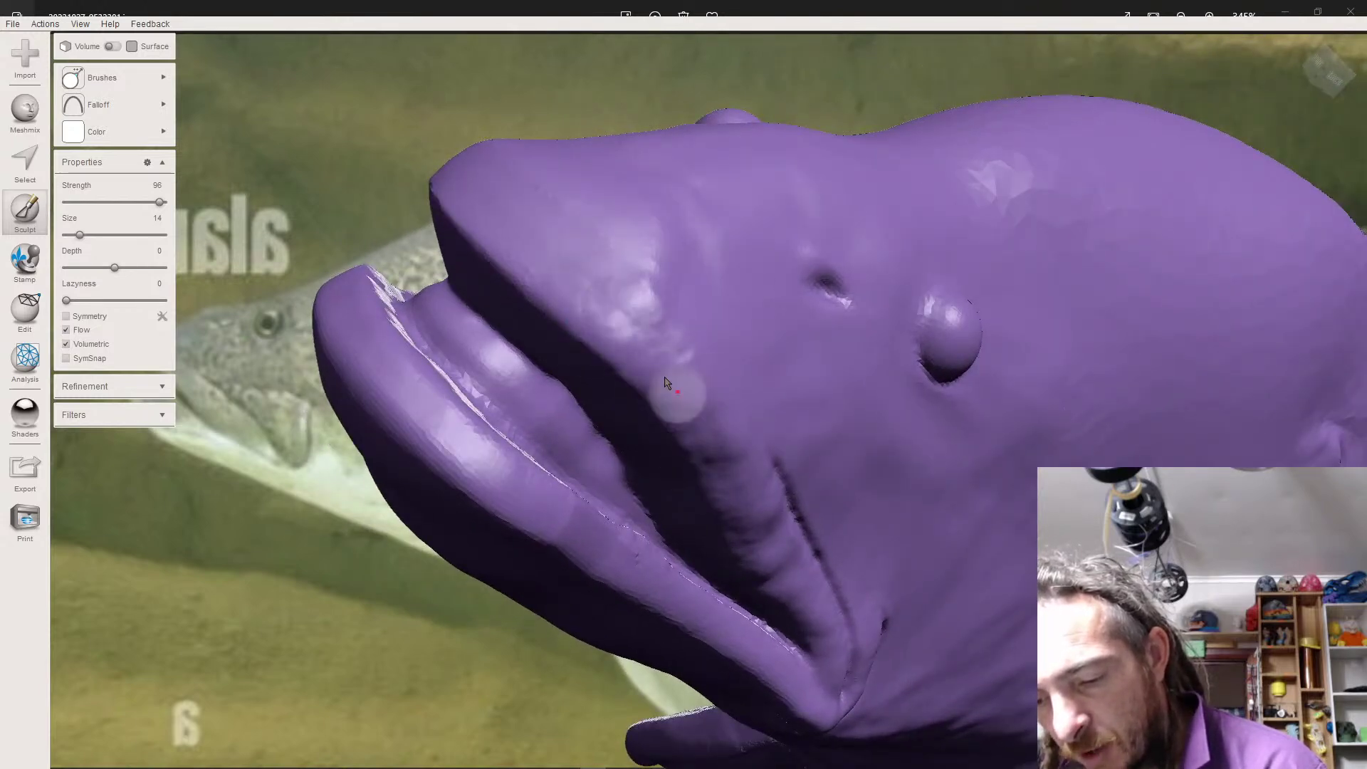
# - Go over the upper lip around the front of the snout with the Draw2 brush, working from several angles
pyautogui.moveTo(600, 338); pyautogui.dragTo(569, 342, button='right')
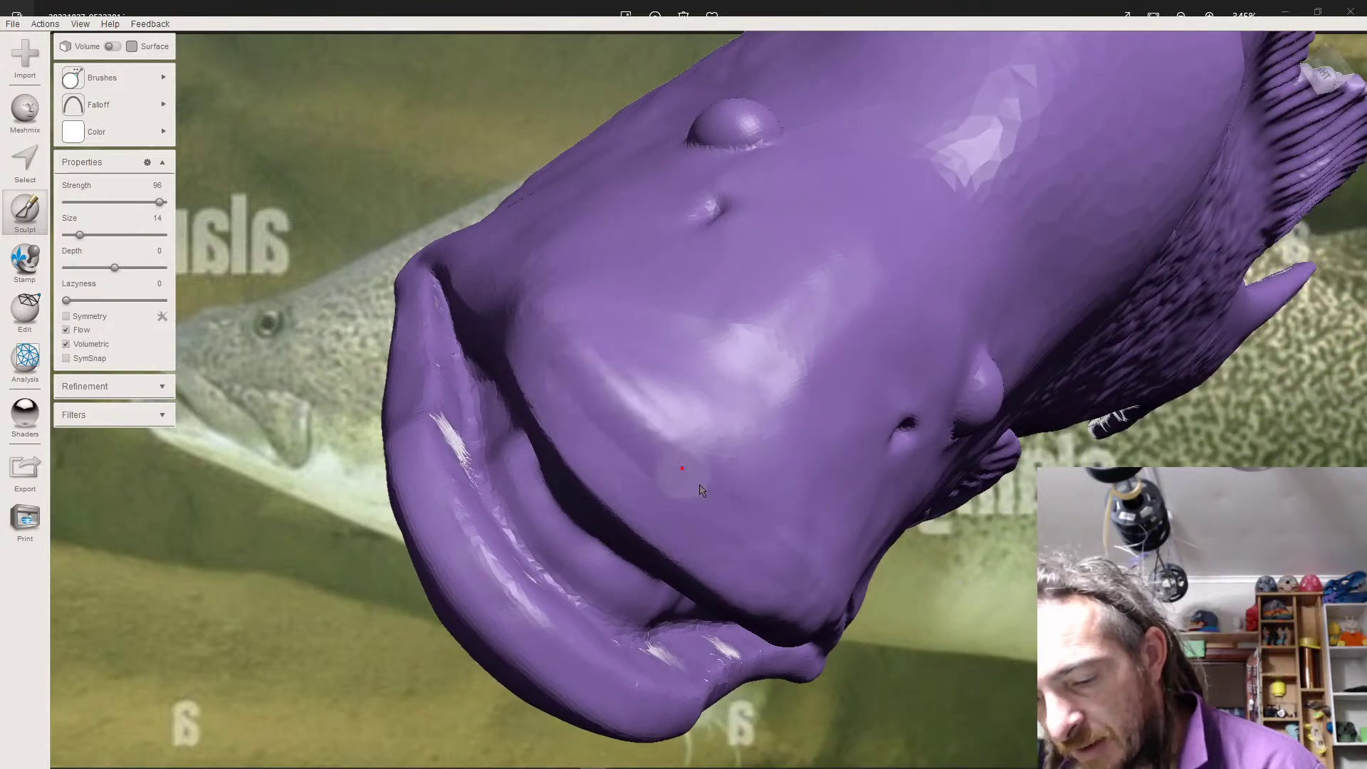
pyautogui.moveTo(689, 554); pyautogui.dragTo(658, 325, button='right')
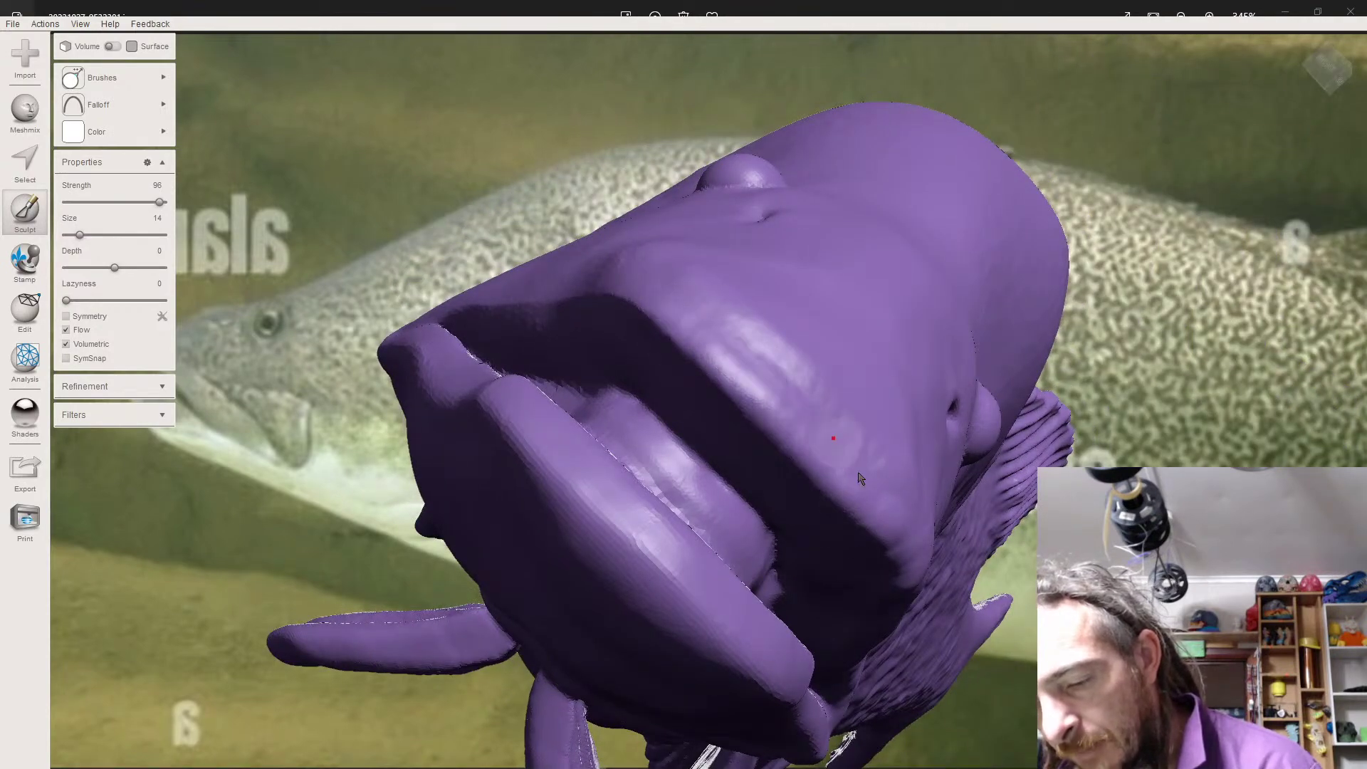
pyautogui.moveTo(799, 412)
pyautogui.mouseDown(button='right')
pyautogui.moveTo(660, 308)
pyautogui.moveTo(662, 427)
pyautogui.moveTo(676, 442)
pyautogui.moveTo(584, 309)
pyautogui.moveTo(586, 264)
pyautogui.mouseUp(button='right')
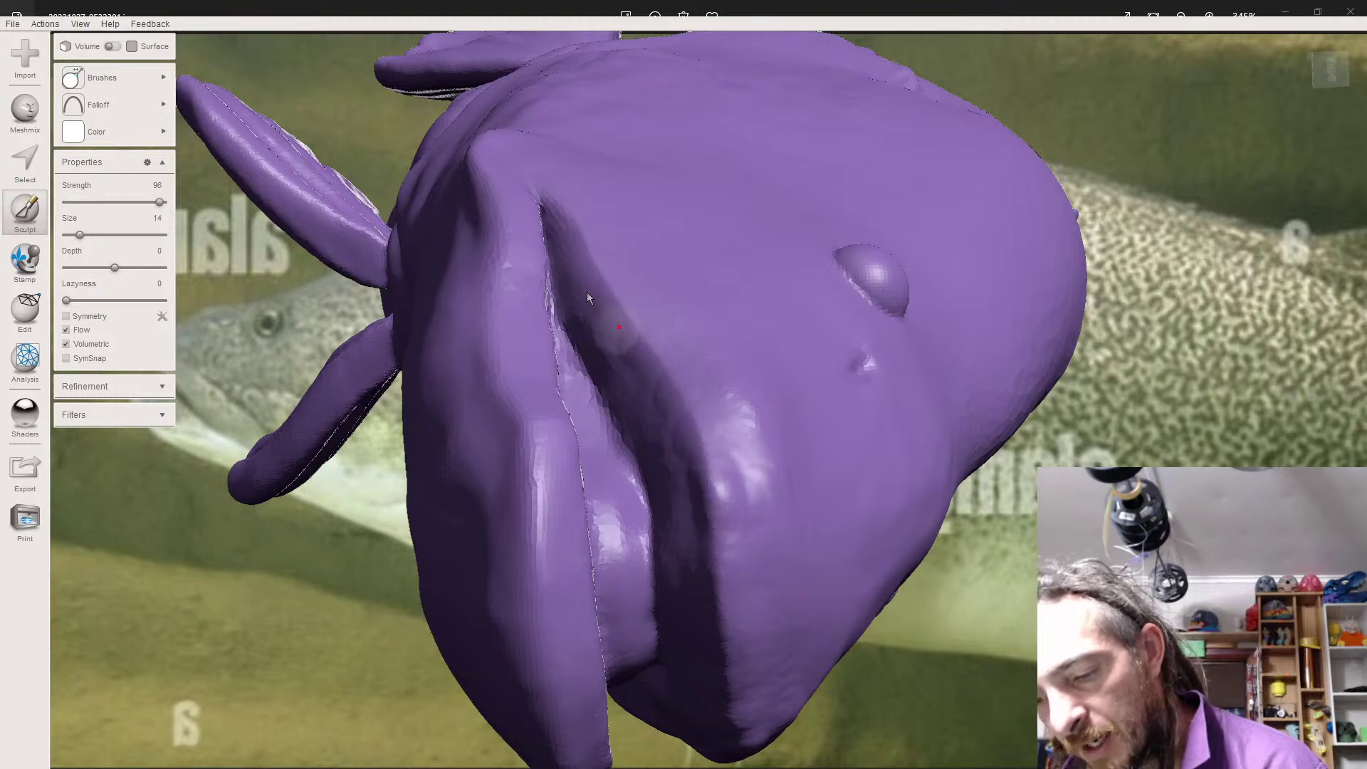
pyautogui.moveTo(699, 515); pyautogui.dragTo(629, 406, button='right')
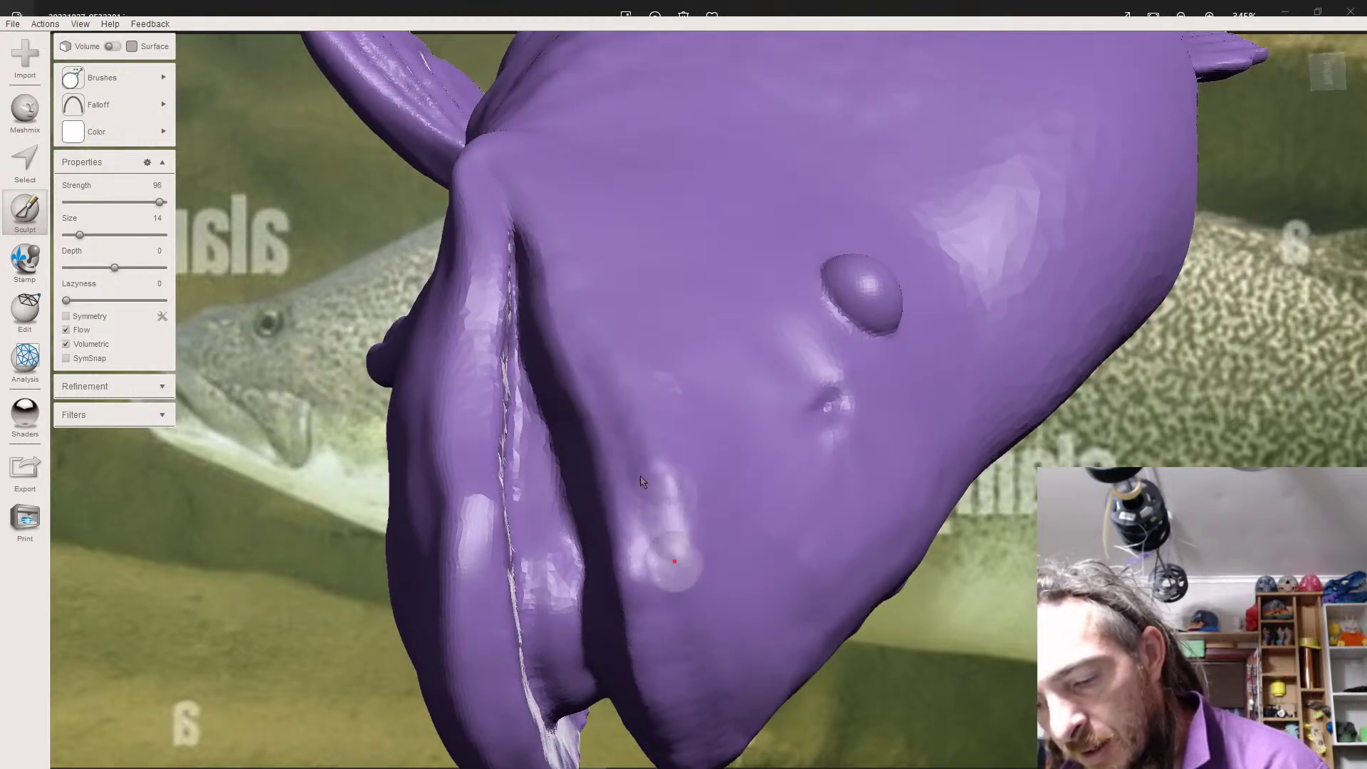
pyautogui.moveTo(584, 393); pyautogui.dragTo(563, 207, button='right')
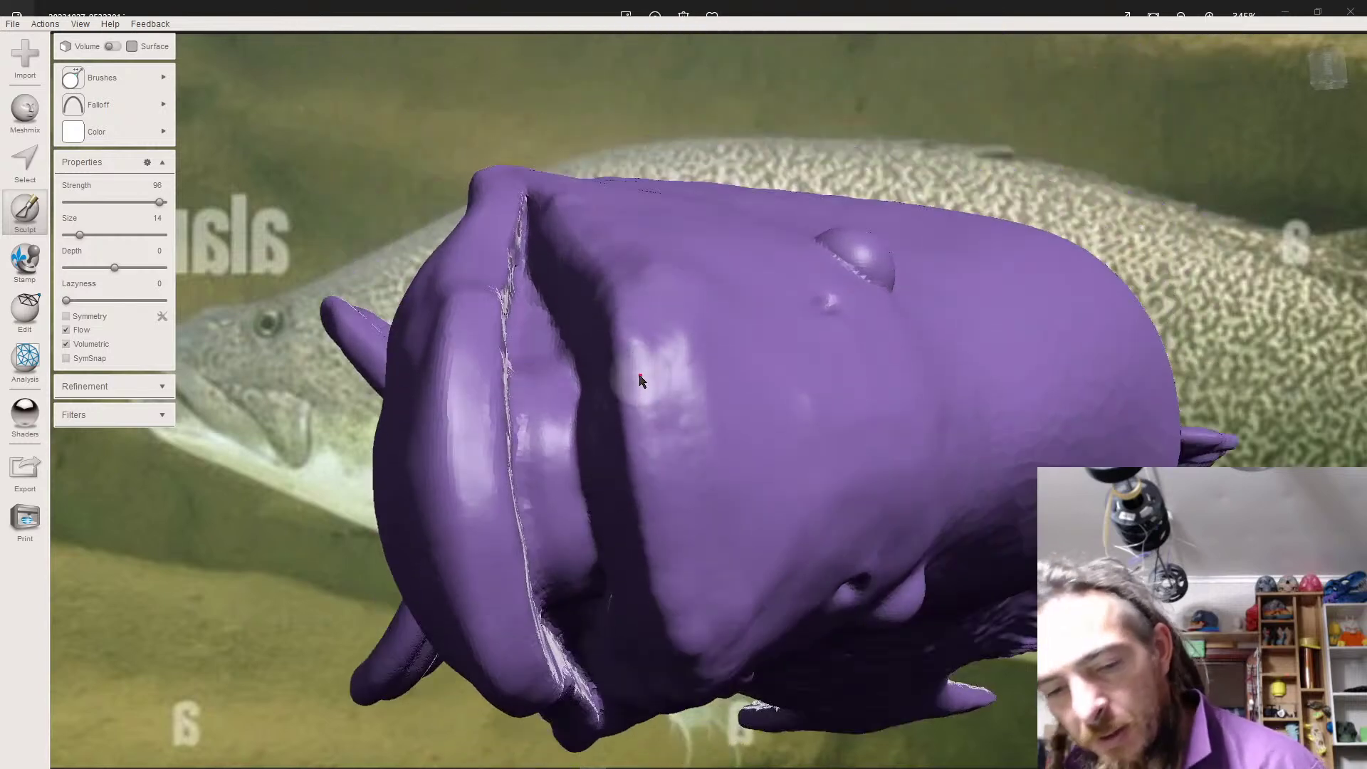
# - Switch to the BubbleSmooth brush and smooth the upper lip around the front of the snout
pyautogui.moveTo(91, 85)
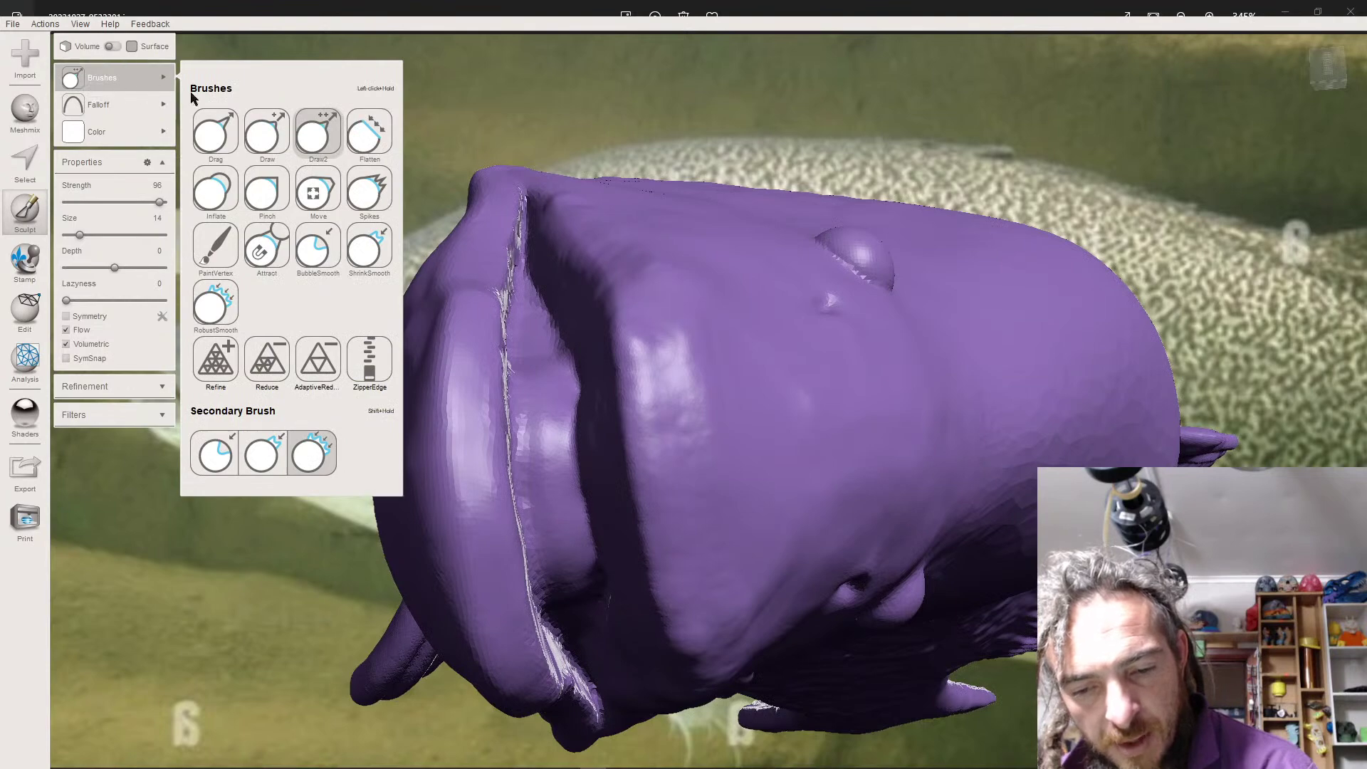
pyautogui.click(308, 256)
pyautogui.moveTo(527, 186); pyautogui.dragTo(564, 319, button='right')
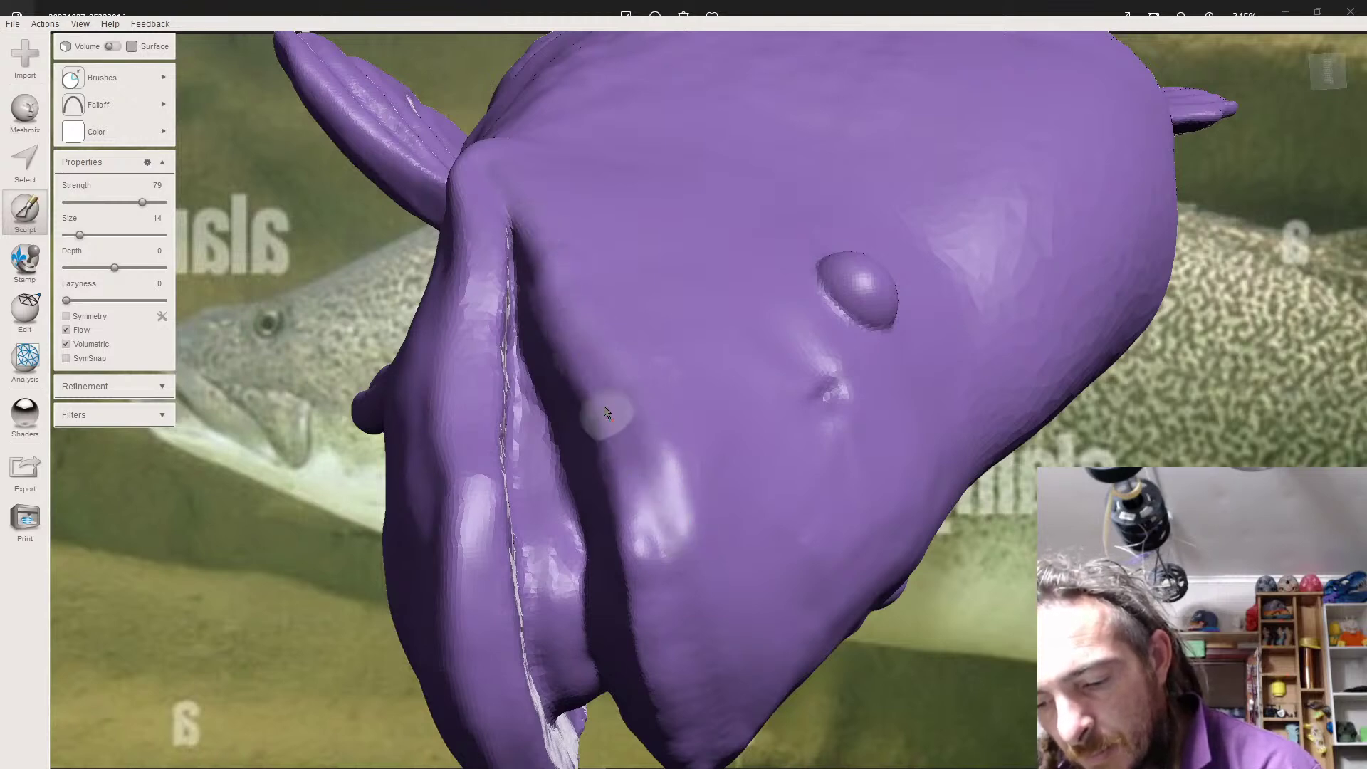
pyautogui.moveTo(637, 534)
pyautogui.mouseDown(button='right')
pyautogui.moveTo(641, 366)
pyautogui.moveTo(610, 299)
pyautogui.mouseUp(button='right')
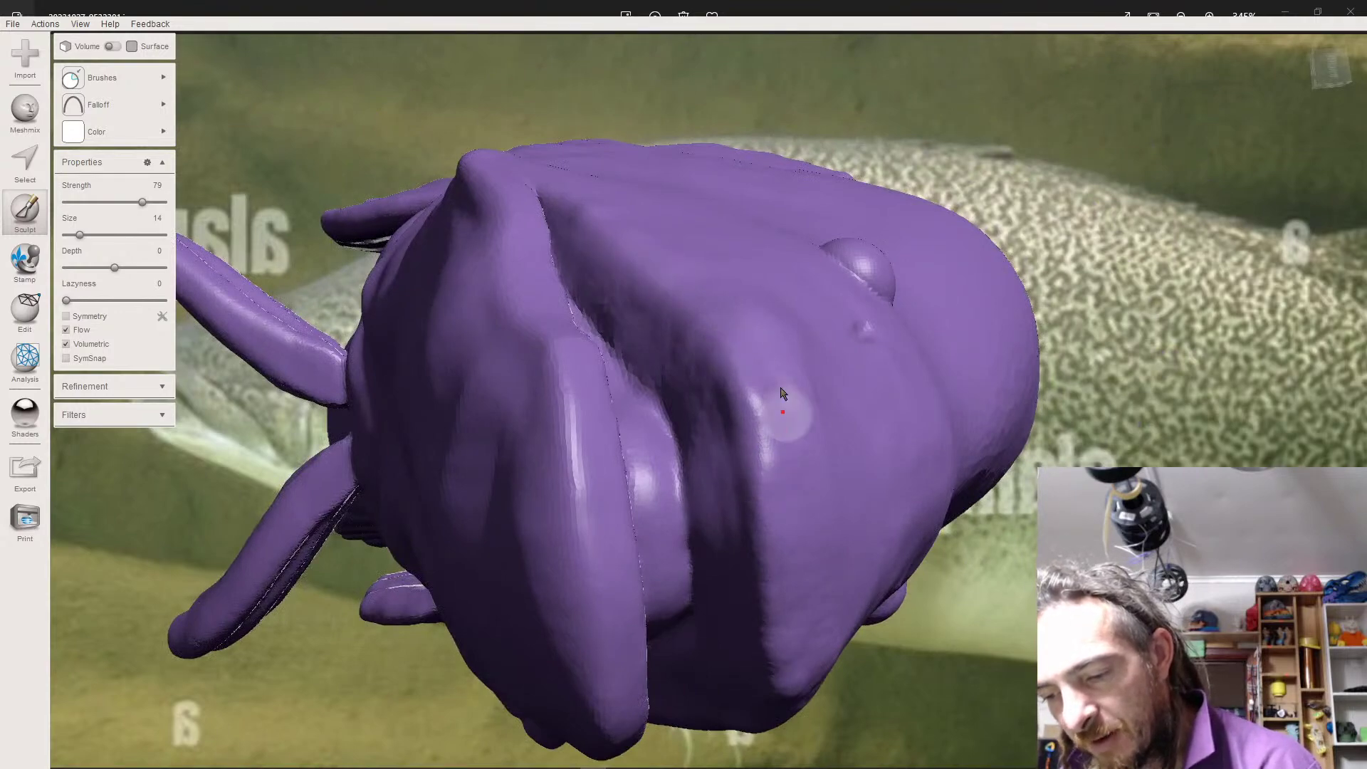
pyautogui.moveTo(747, 348)
pyautogui.mouseDown(button='right')
pyautogui.moveTo(656, 320)
pyautogui.moveTo(643, 345)
pyautogui.mouseUp(button='right')
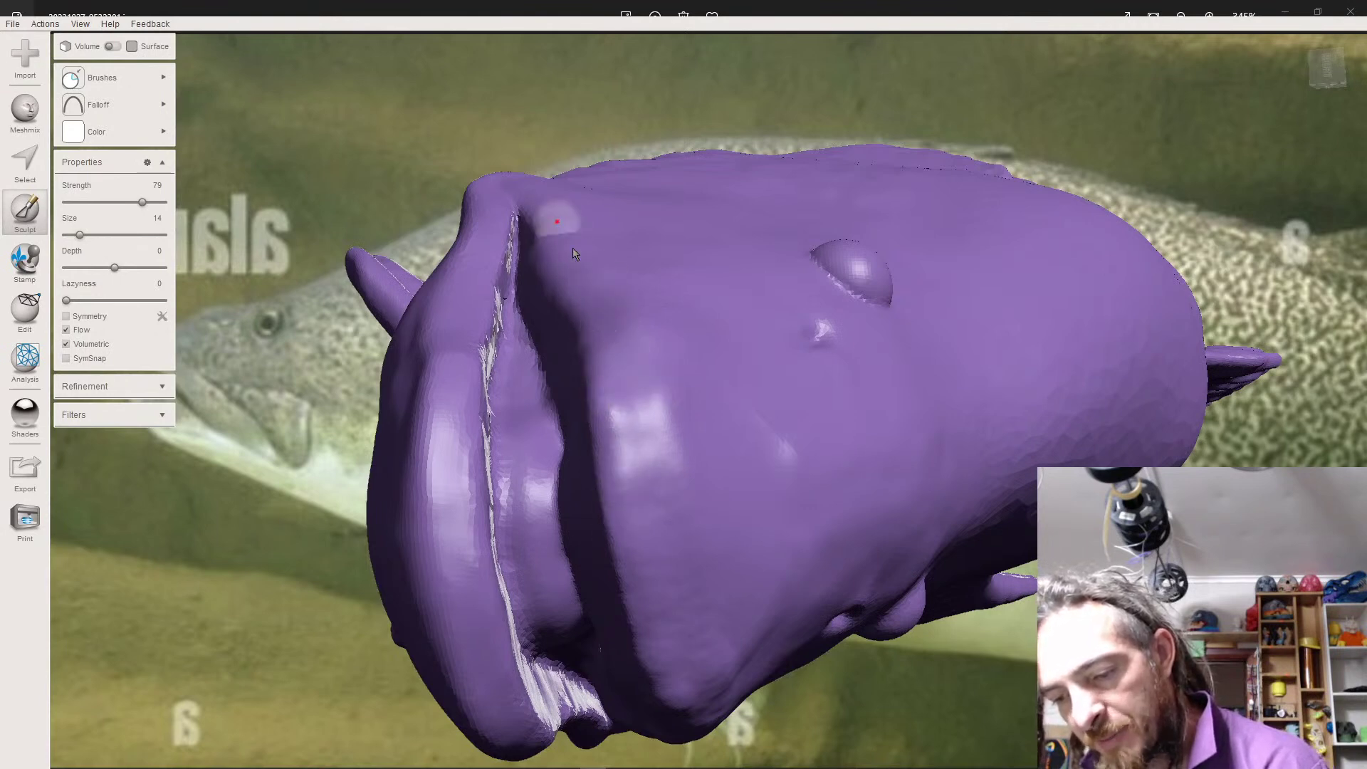
pyautogui.moveTo(667, 522)
pyautogui.mouseDown(button='right')
pyautogui.moveTo(690, 459)
pyautogui.moveTo(657, 378)
pyautogui.mouseUp(button='right')
pyautogui.moveTo(655, 372); pyautogui.dragTo(662, 351)
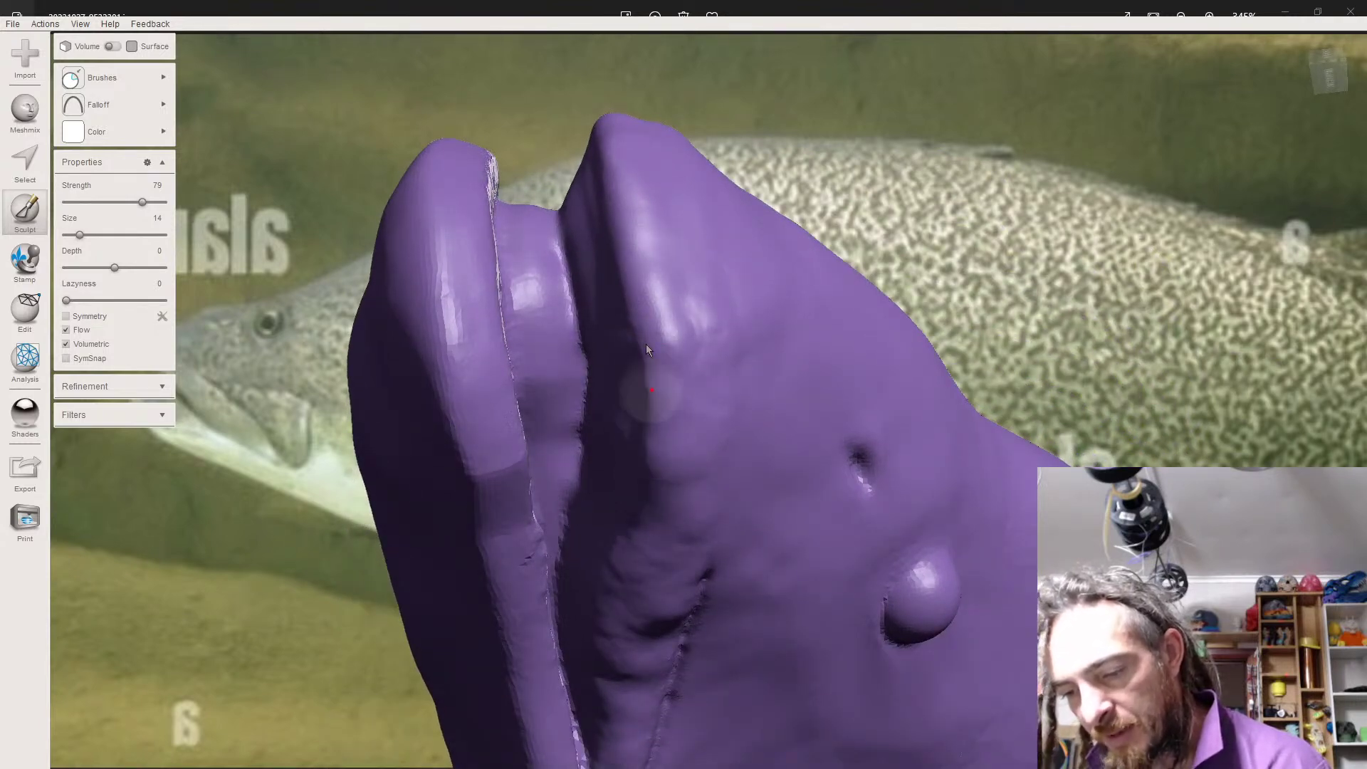
# - Smooth the lips around the snout and along both sides of the mouth with the BubbleSmooth brush, working from several angles
pyautogui.moveTo(669, 491); pyautogui.dragTo(528, 284, button='right')
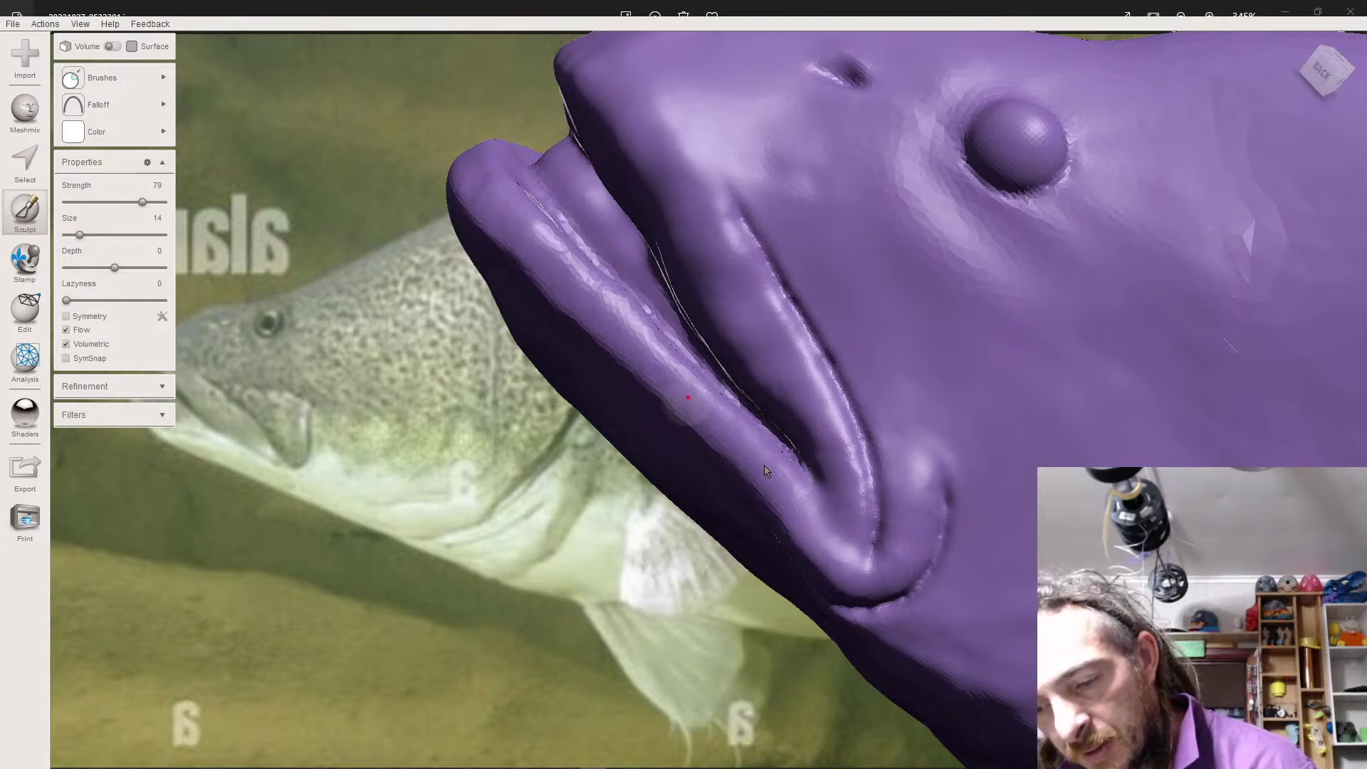
pyautogui.moveTo(523, 199)
pyautogui.mouseDown(button='right')
pyautogui.moveTo(612, 277)
pyautogui.moveTo(636, 326)
pyautogui.mouseUp(button='right')
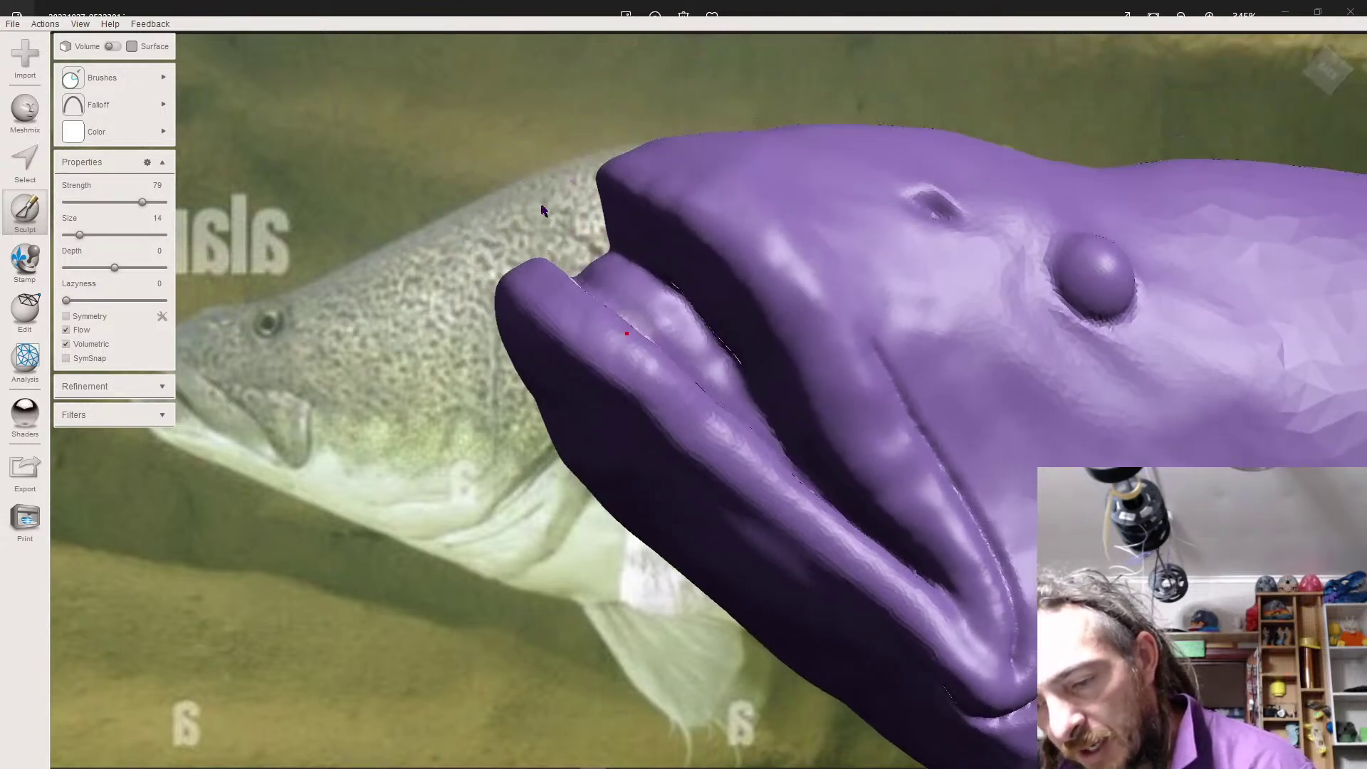
pyautogui.moveTo(819, 402); pyautogui.dragTo(834, 421, button='right')
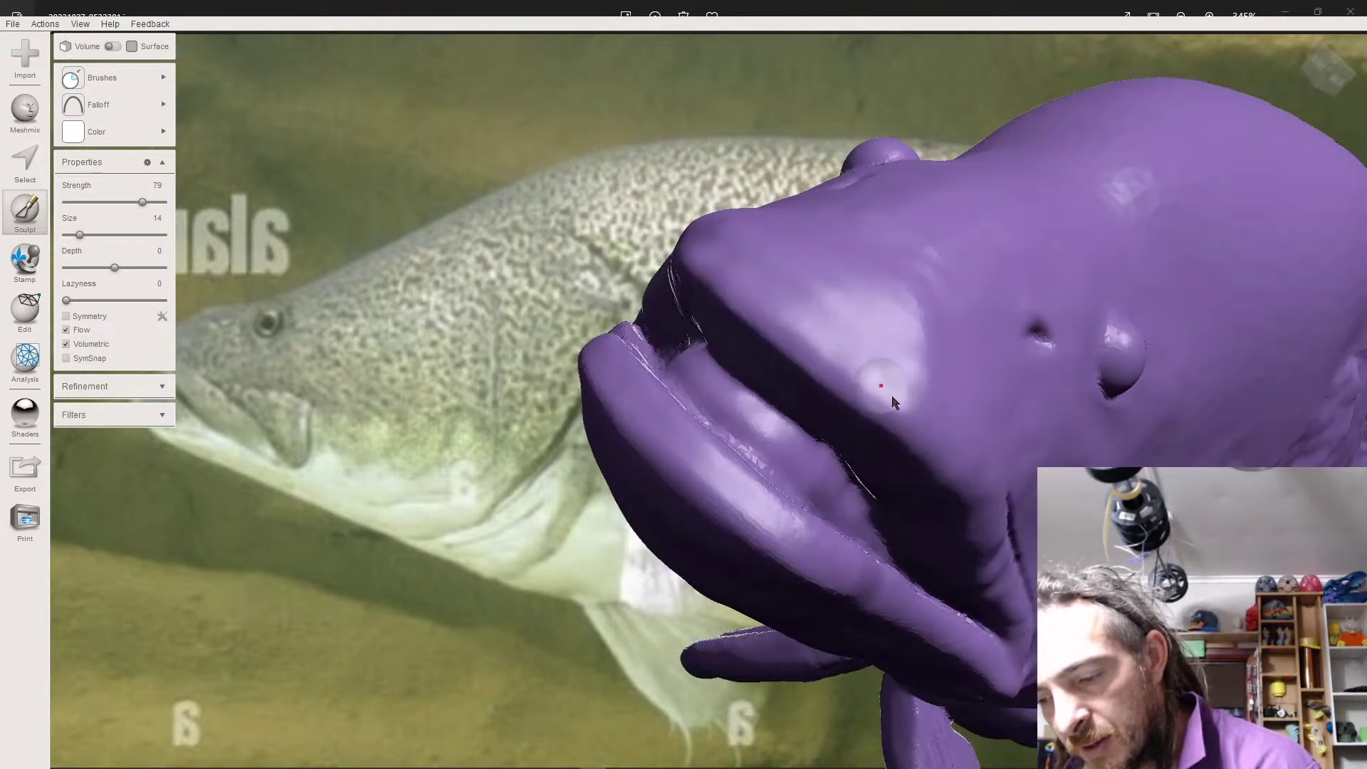
pyautogui.moveTo(768, 312); pyautogui.dragTo(730, 370, button='right')
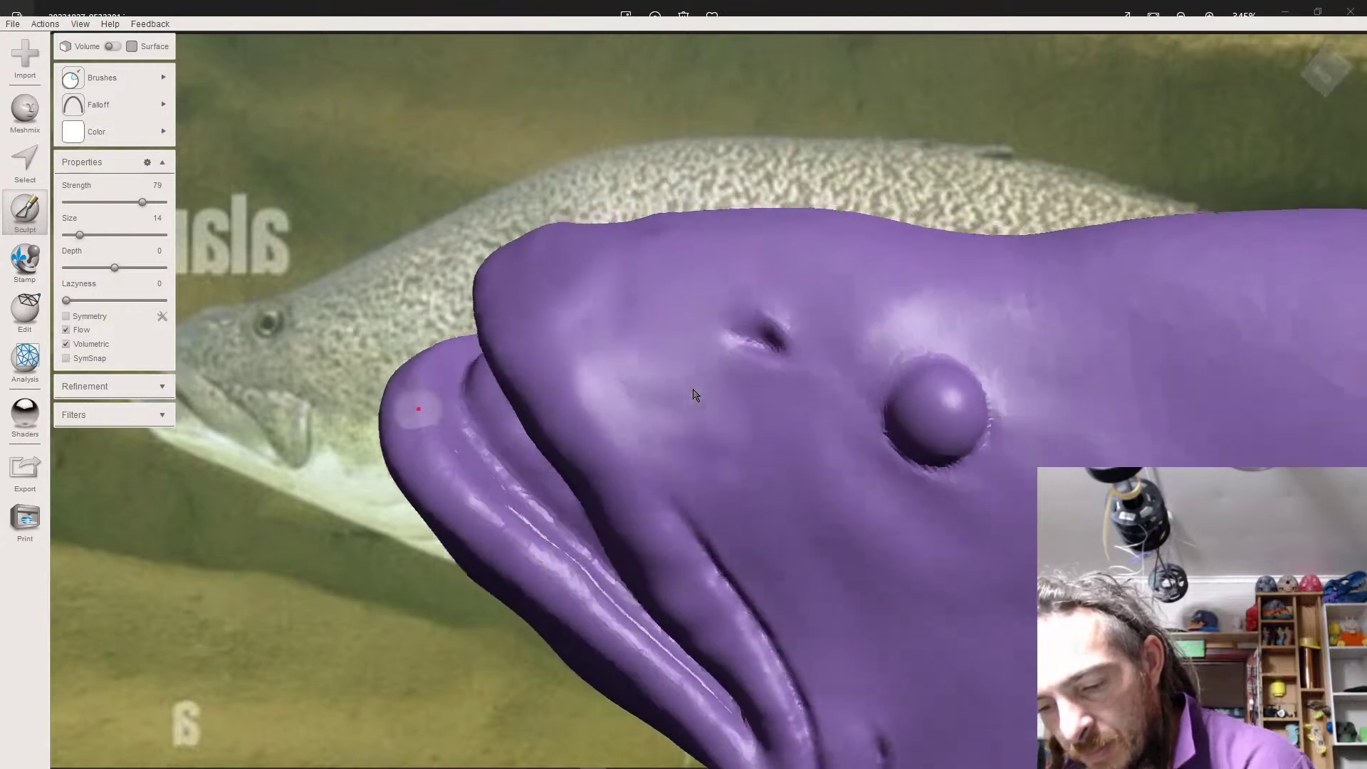
pyautogui.moveTo(527, 584); pyautogui.dragTo(519, 578, button='right')
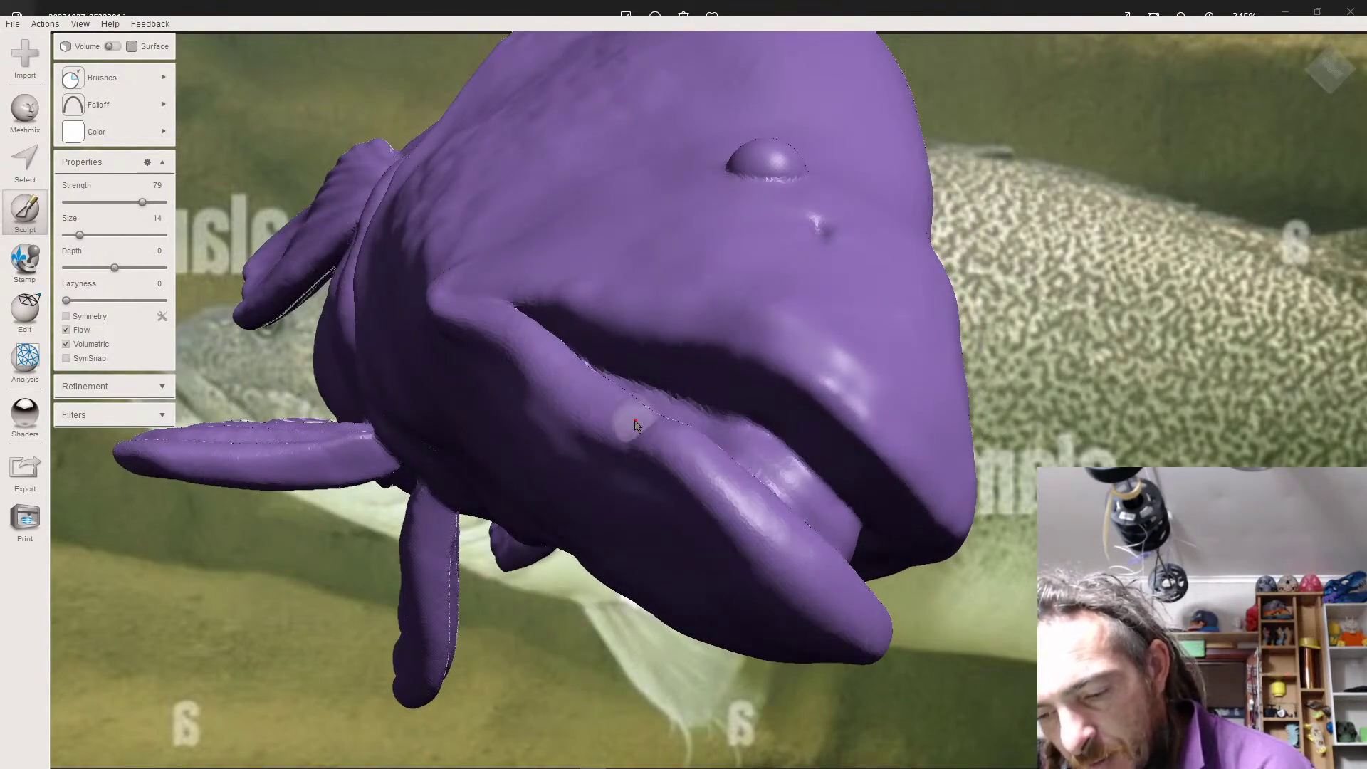
pyautogui.moveTo(641, 413); pyautogui.dragTo(641, 413, button='right')
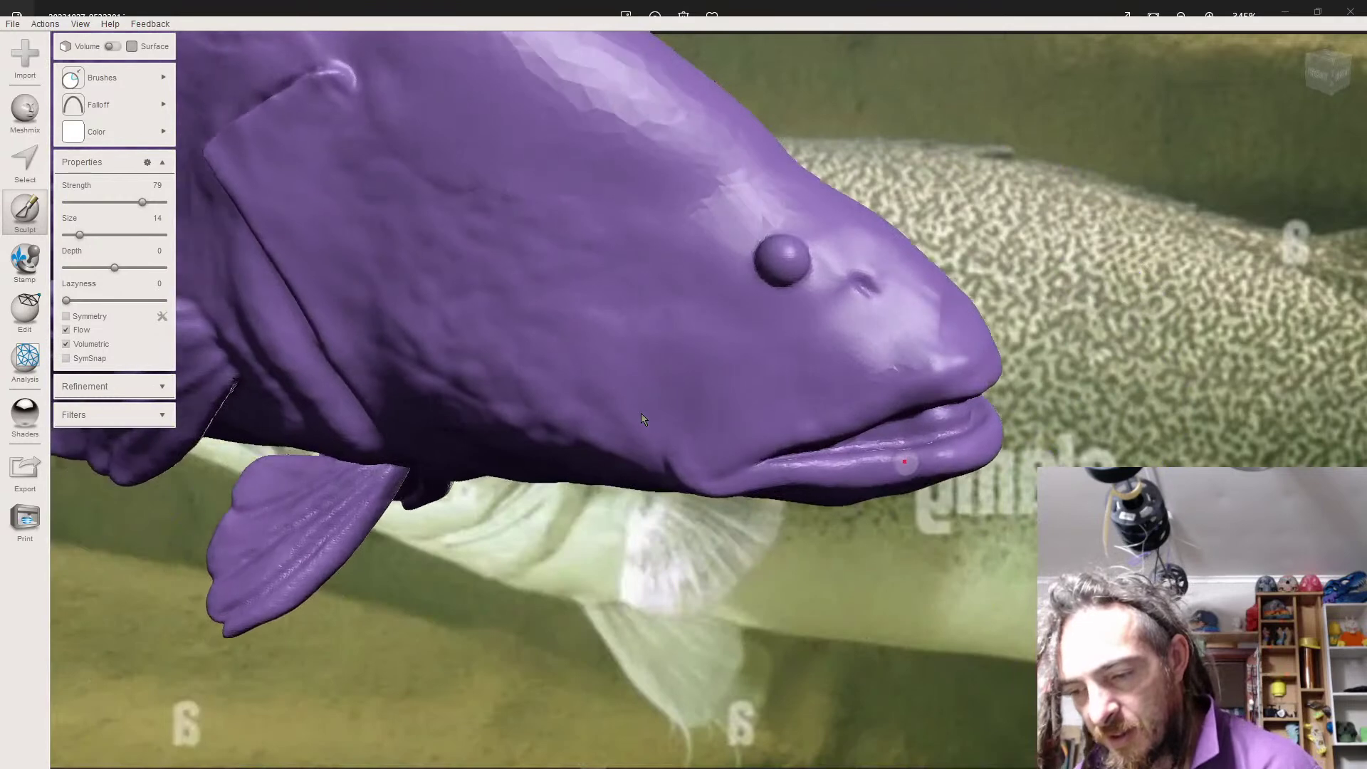
# - Switch to the Draw2 brush with the sharp, pointed falloff
pyautogui.moveTo(96, 104)
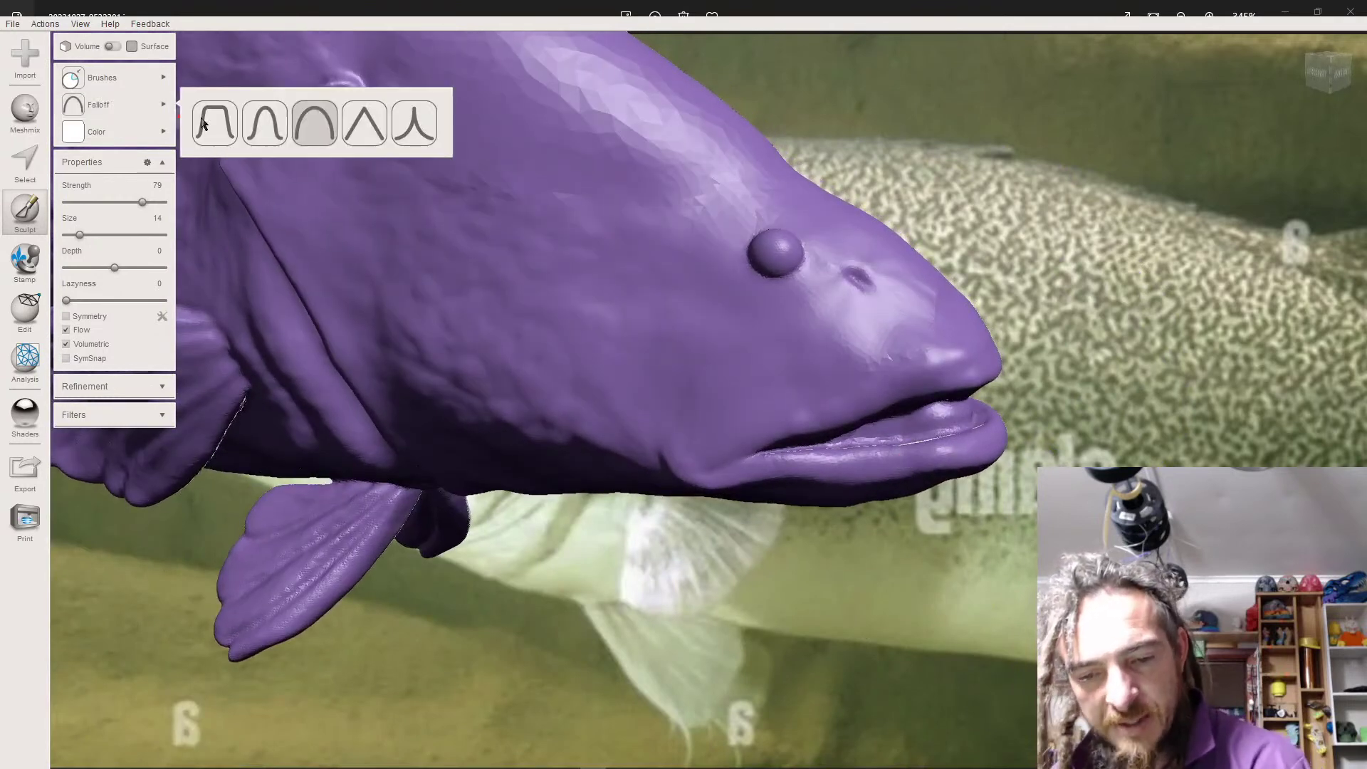
pyautogui.click(414, 123)
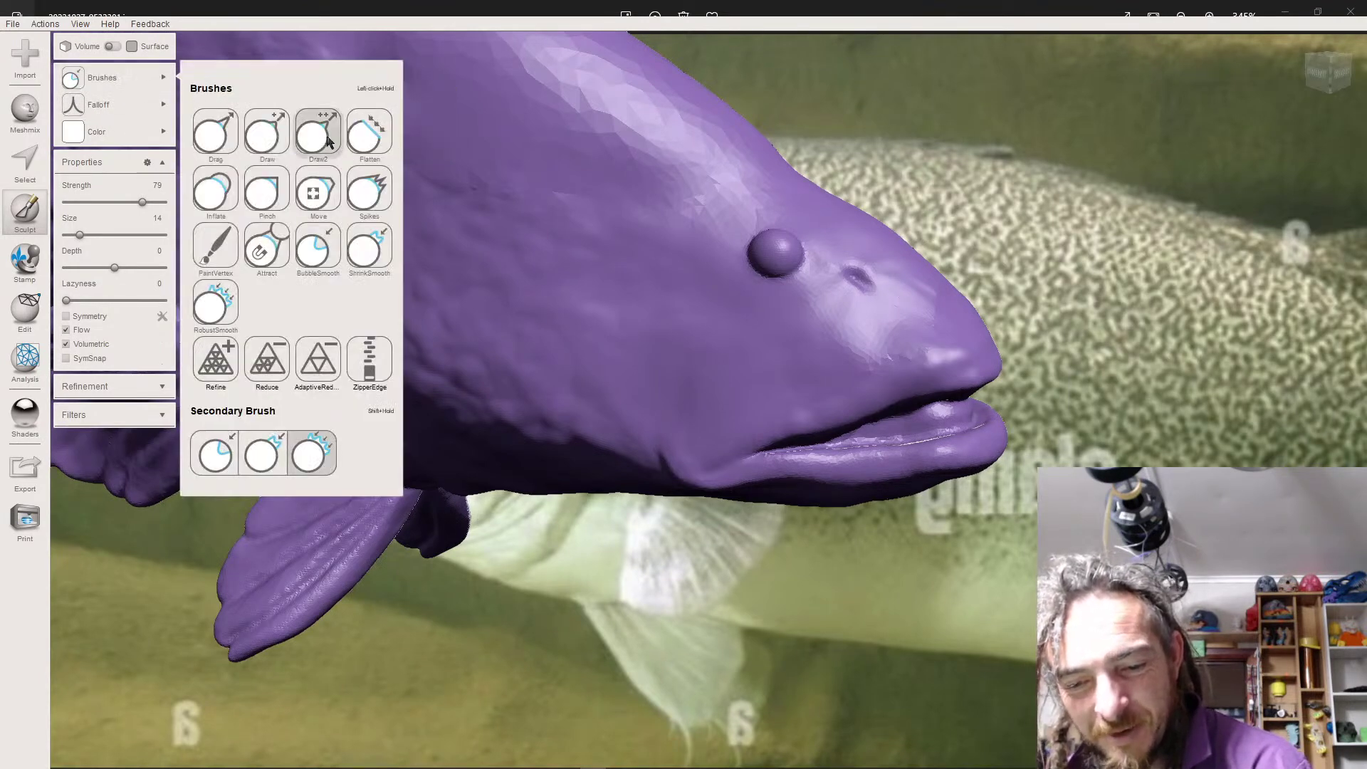
pyautogui.click(320, 140)
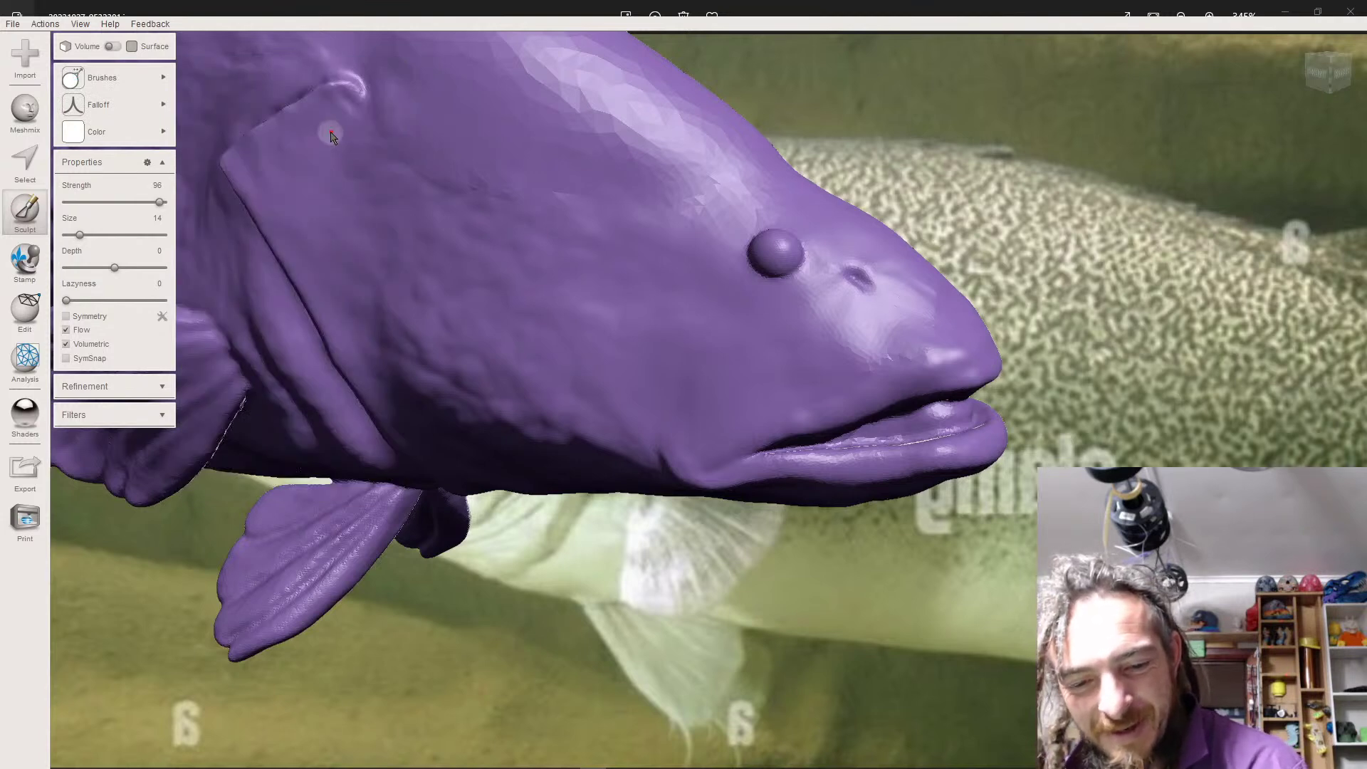
pyautogui.moveTo(701, 400); pyautogui.dragTo(702, 414, button='right')
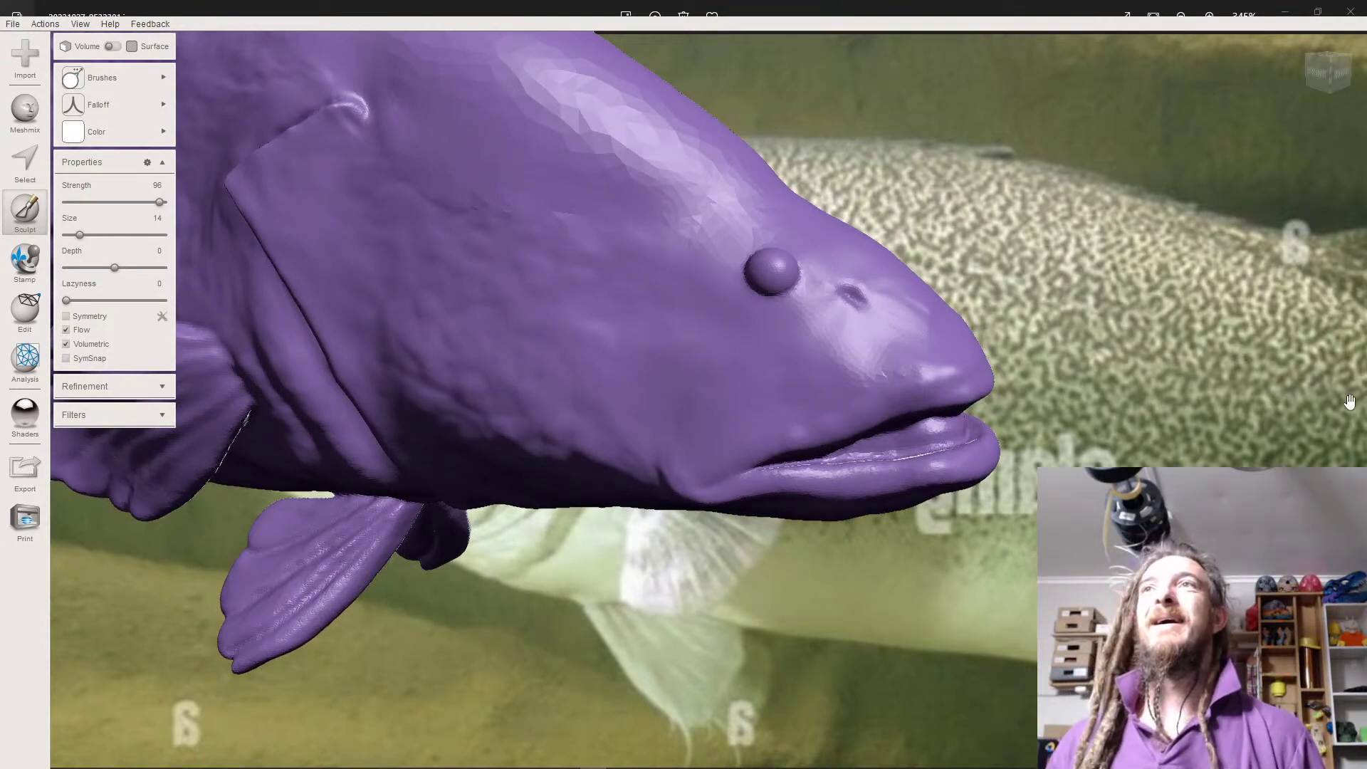
# - Change the background reference to the unmirrored fish photo, then enlarge and reposition it so its head shows beside the model
pyautogui.scroll(-8, 1142, 362)
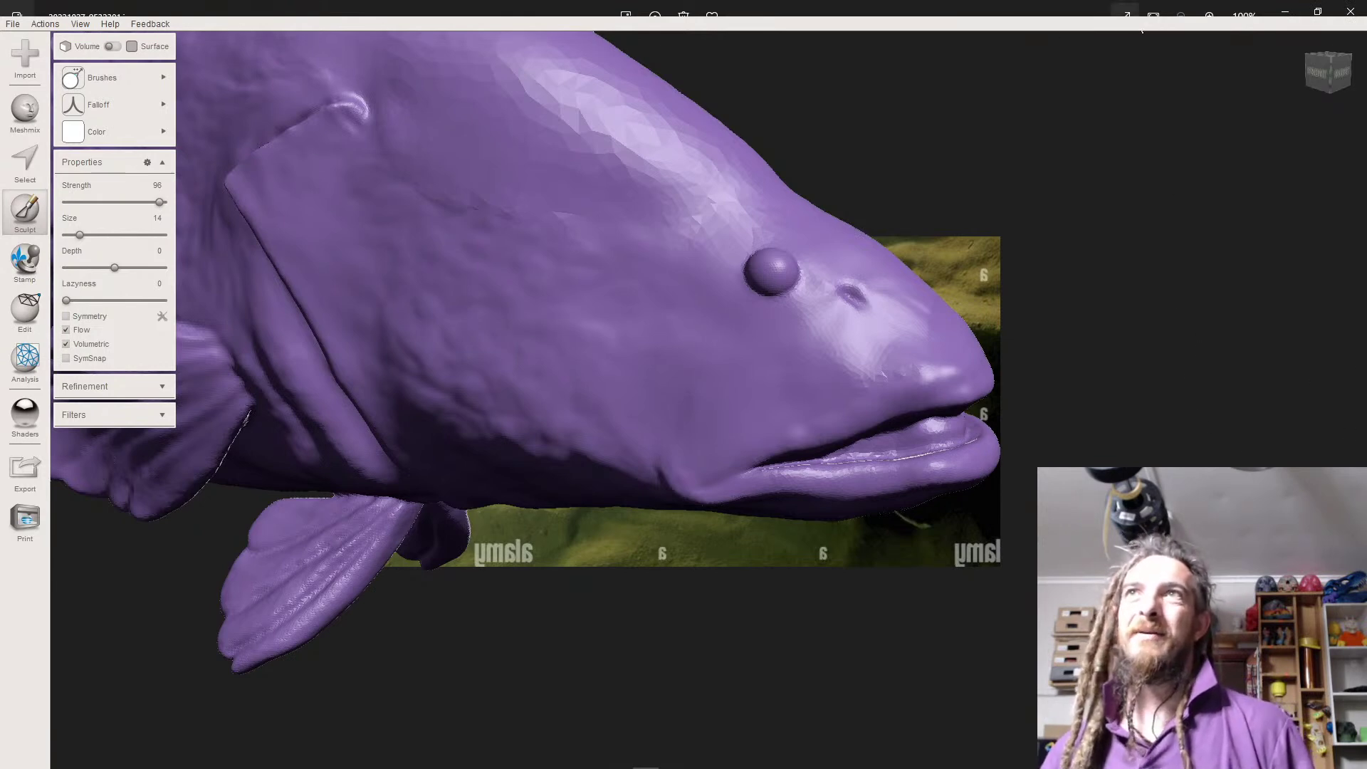
pyautogui.scroll(-1, 684, 401)
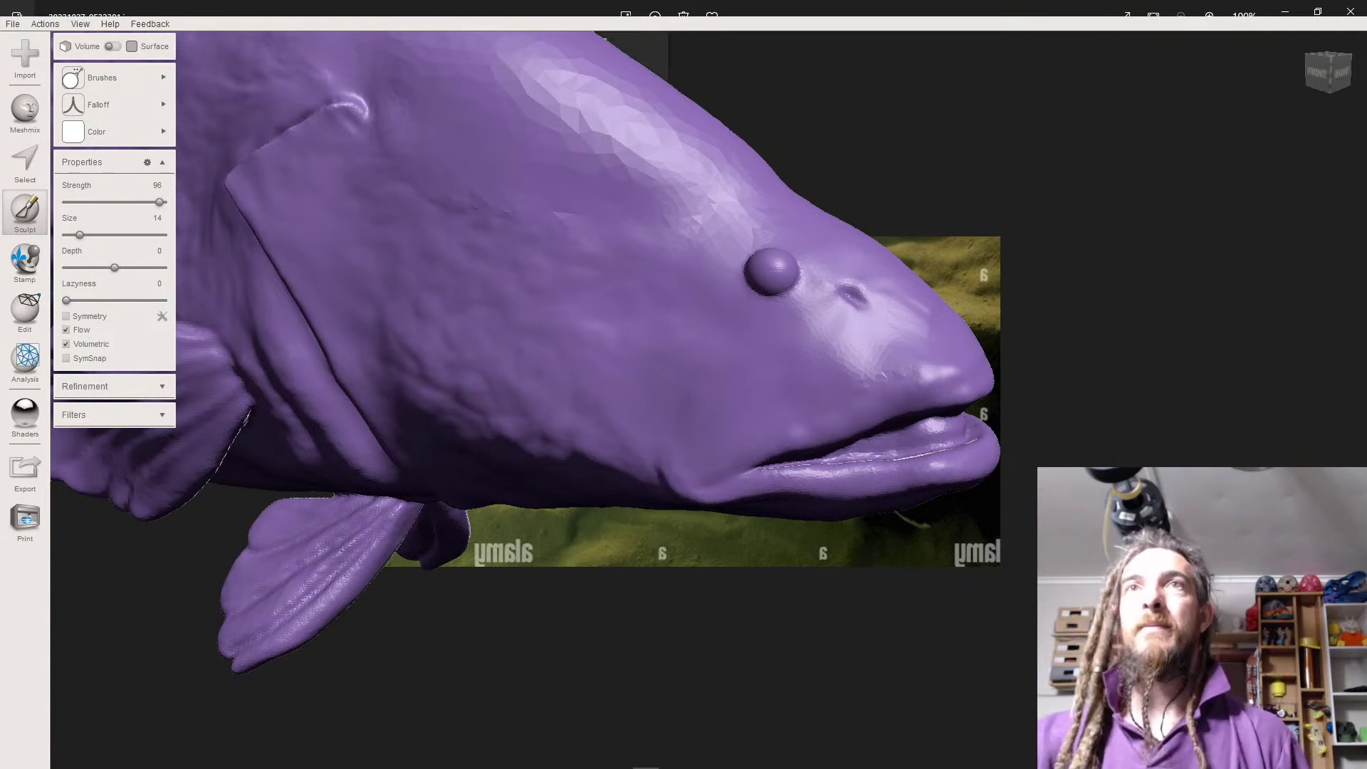
pyautogui.press('Left')
pyautogui.press('Left')
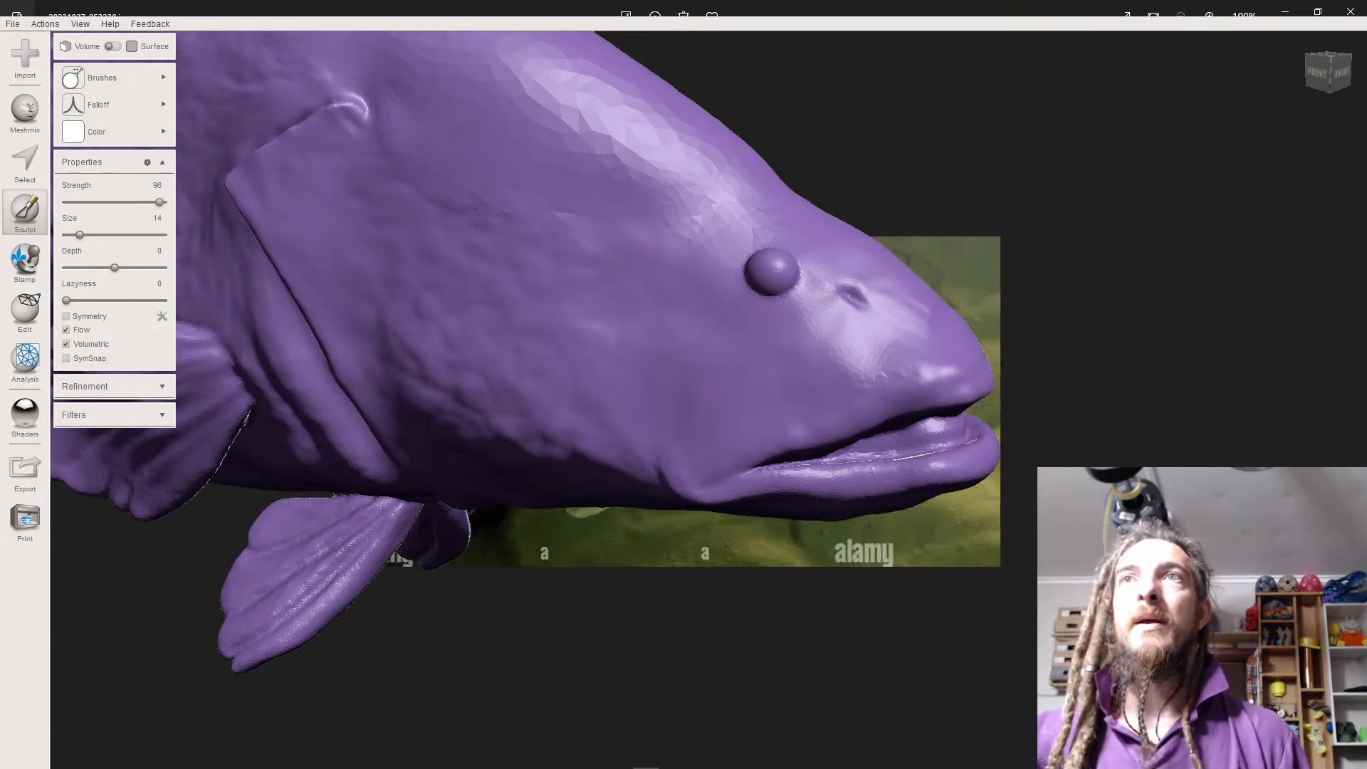
pyautogui.scroll(10, 684, 401)
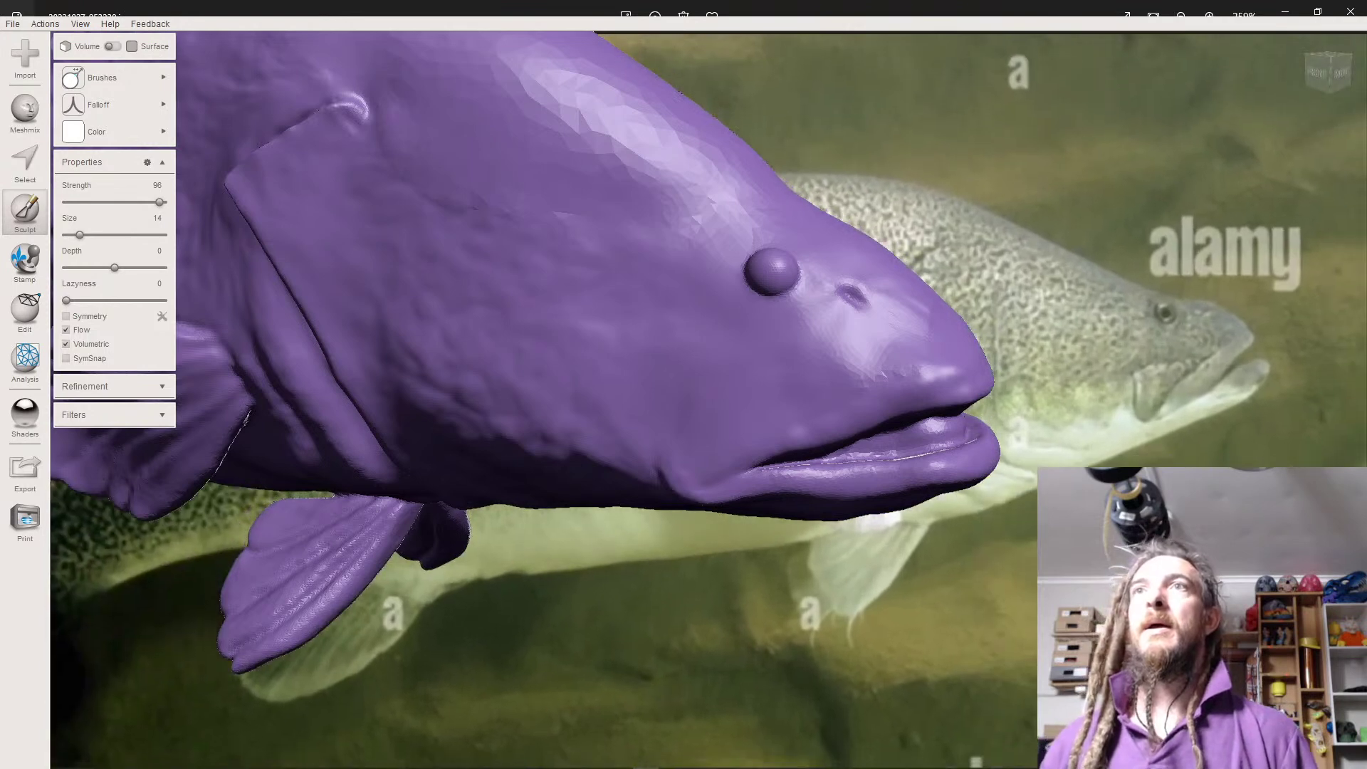
pyautogui.scroll(3, 683, 401)
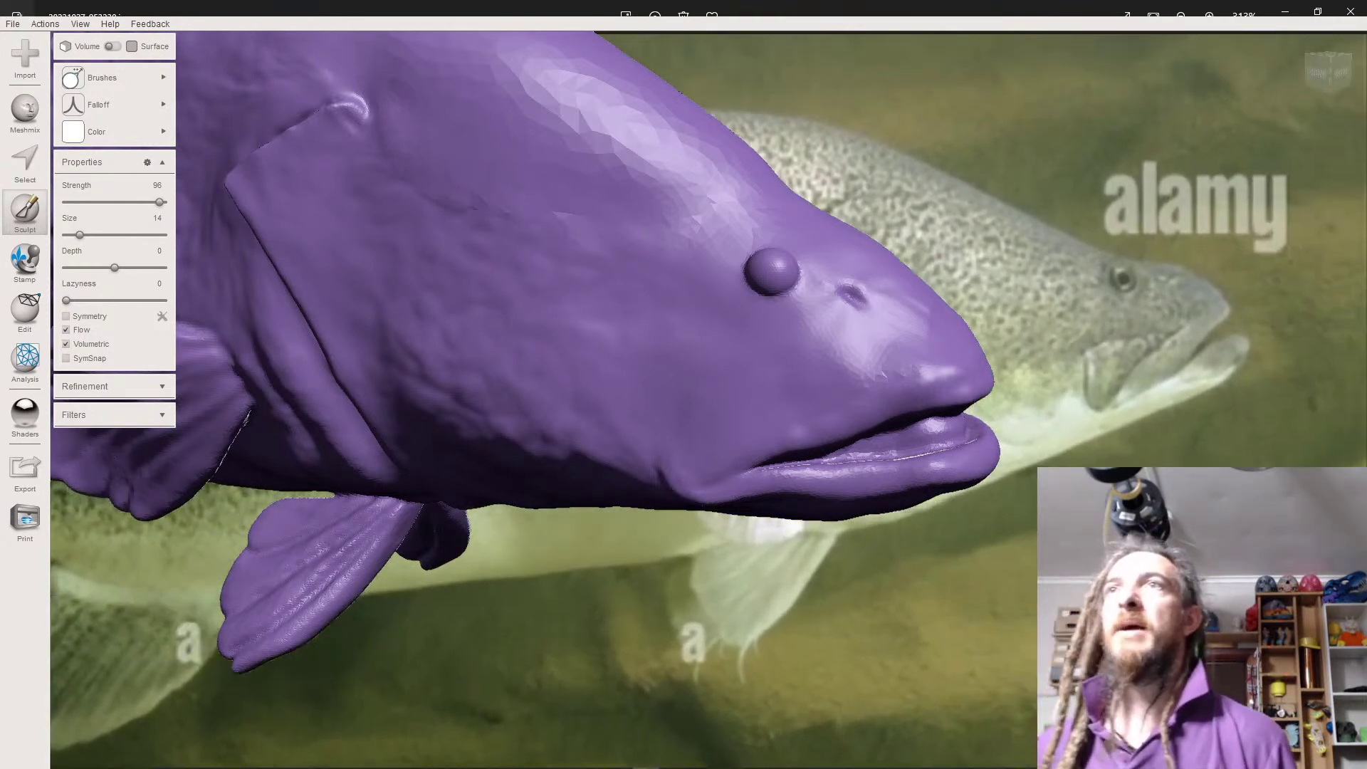
pyautogui.moveTo(683, 401); pyautogui.dragTo(684, 442)
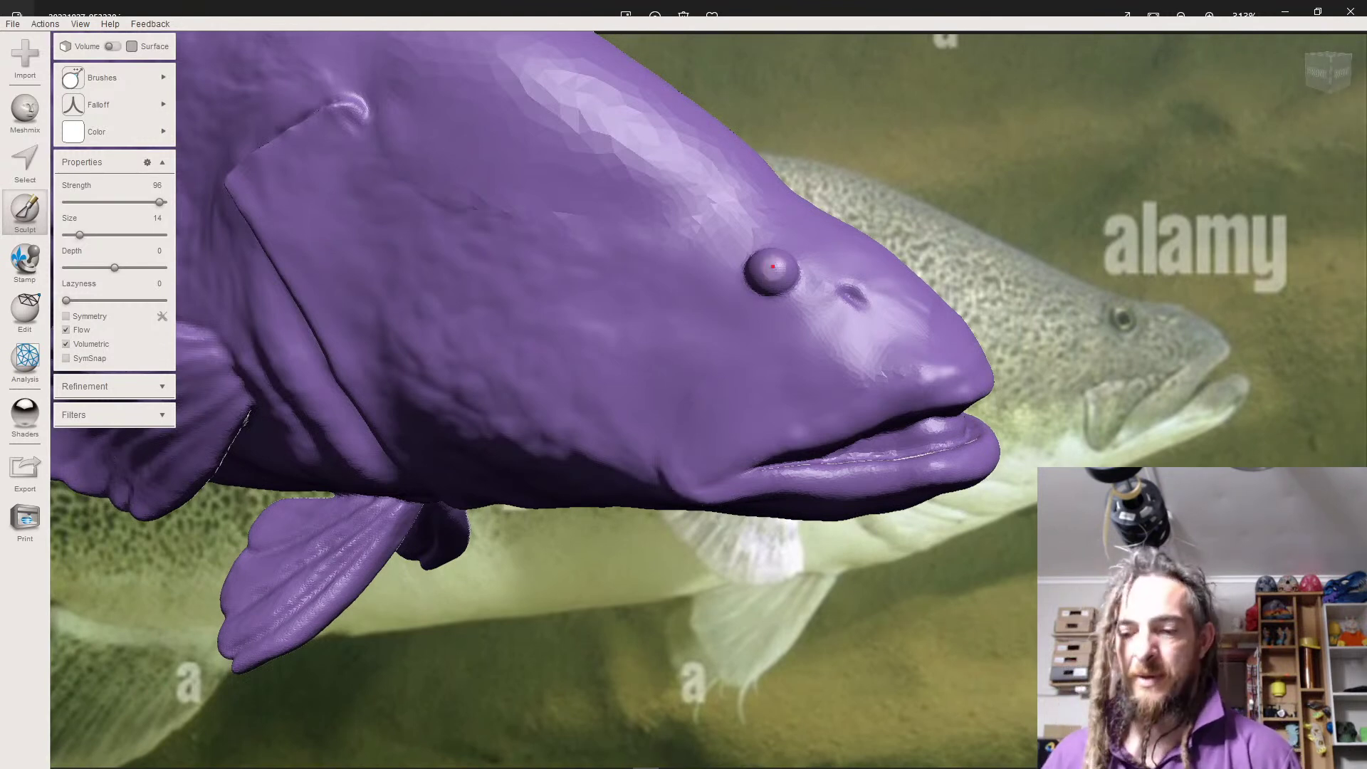
# - Compare the model's mouth and cheek with the reference photo from a matching side angle
pyautogui.scroll(-4, 781, 412)
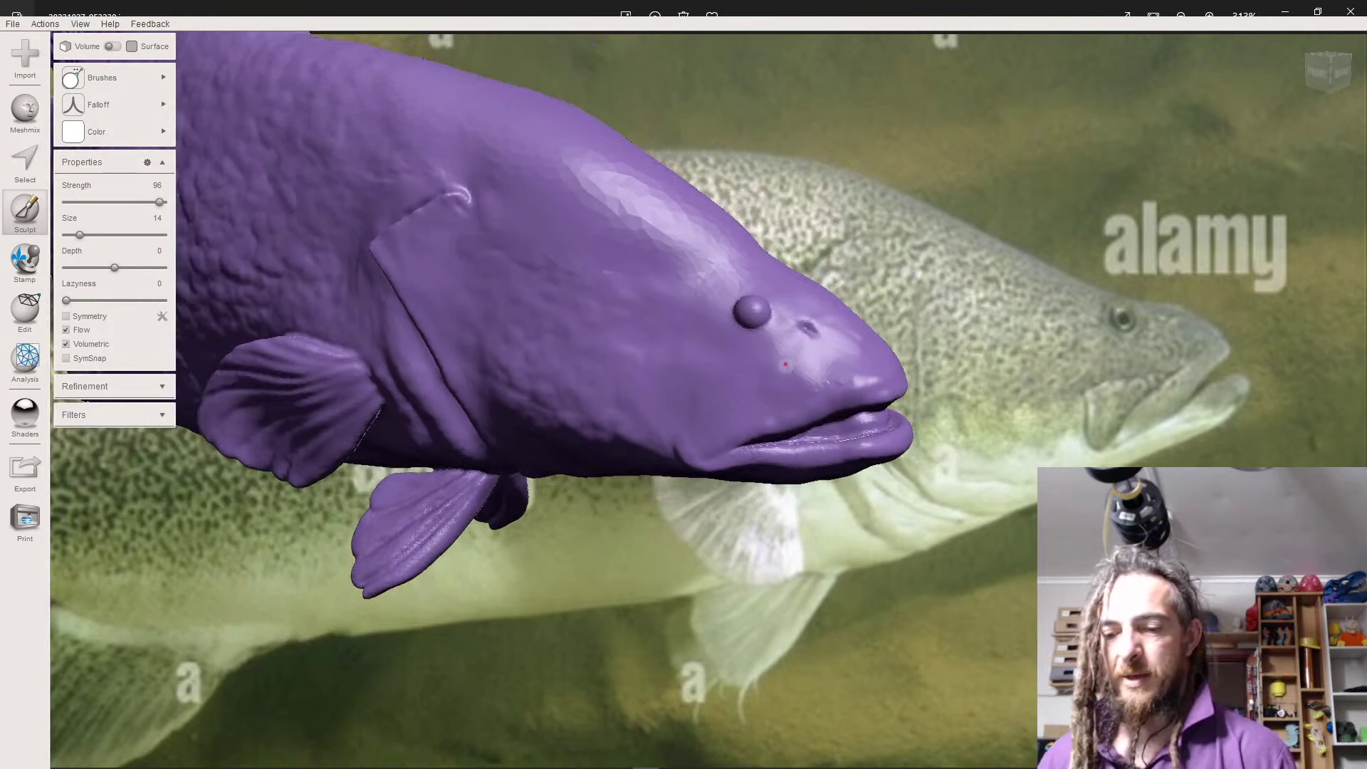
pyautogui.moveTo(1324, 313); pyautogui.dragTo(1366, 288, button='right')
pyautogui.moveTo(998, 262); pyautogui.dragTo(1000, 231, button='right')
pyautogui.scroll(5, 1000, 231)
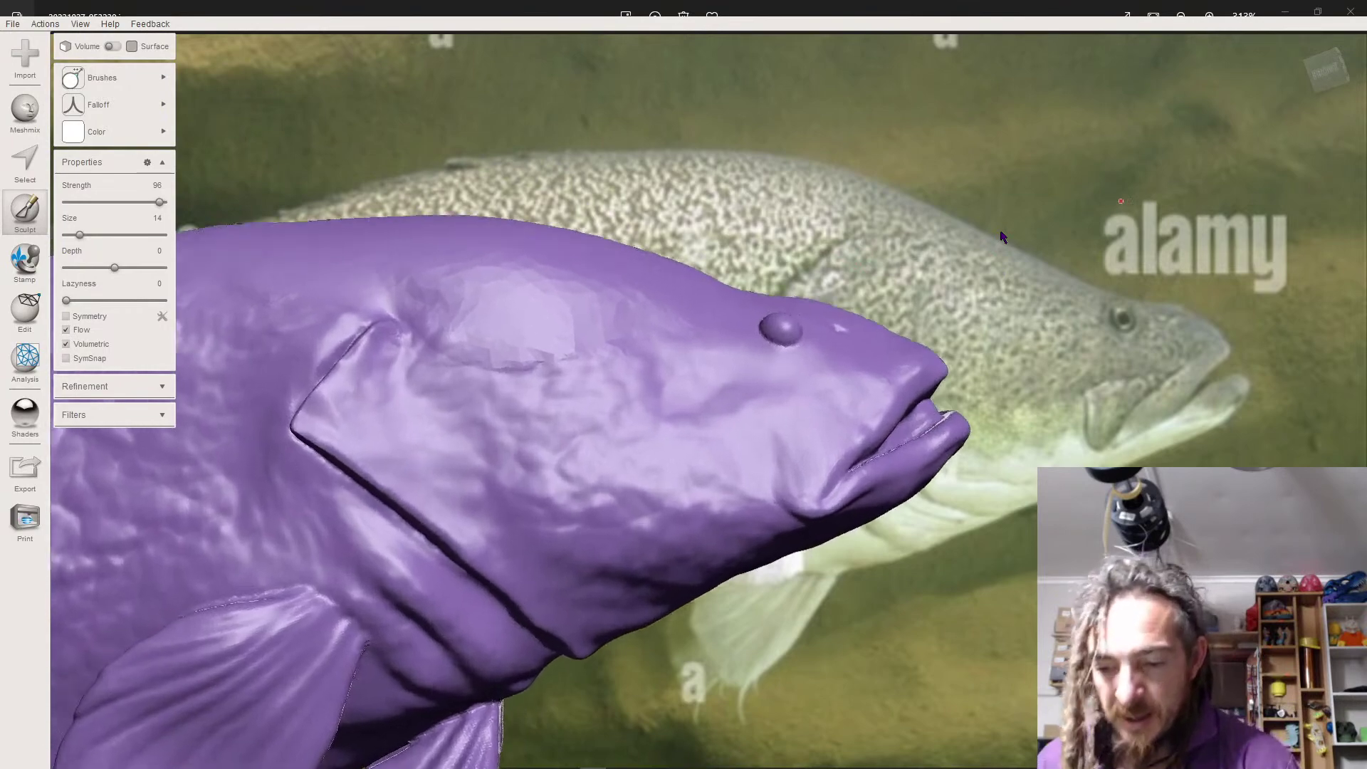
pyautogui.scroll(2, 1000, 231)
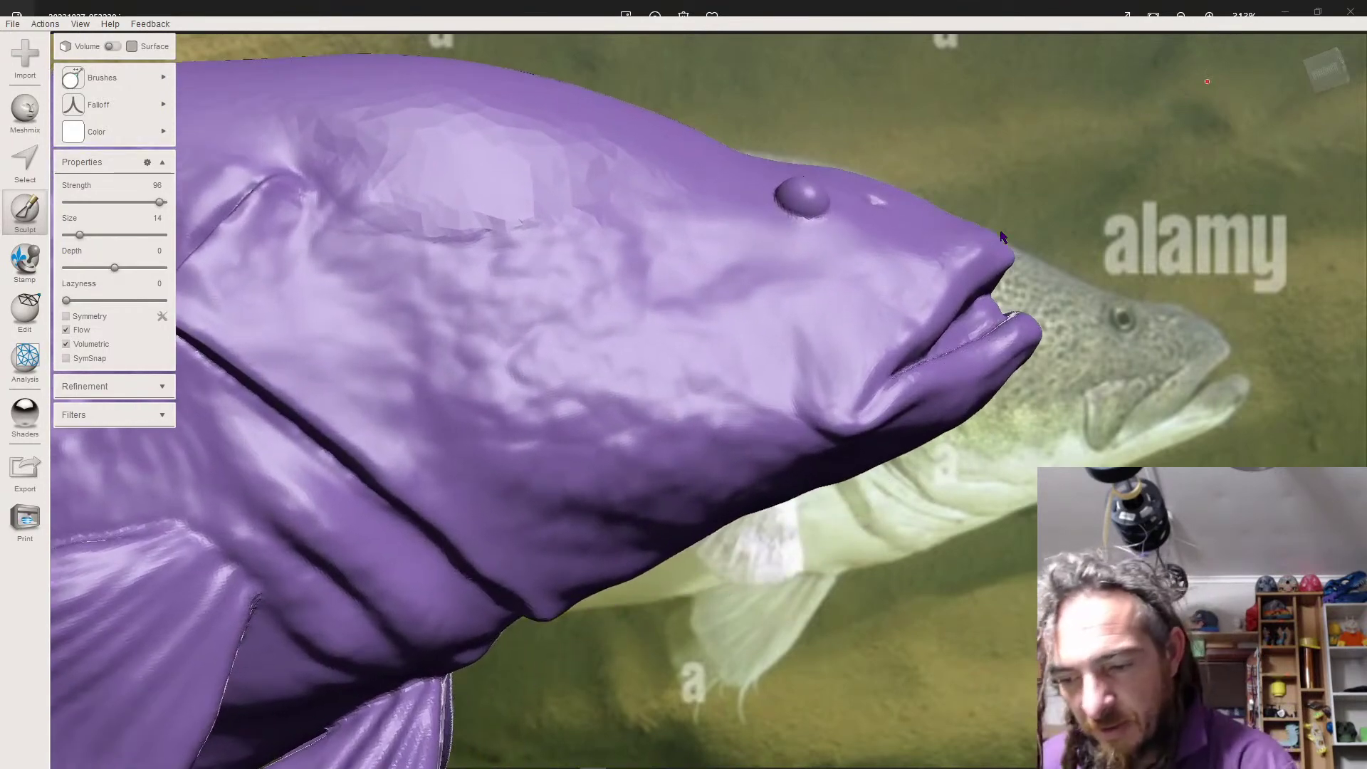
pyautogui.moveTo(1000, 231); pyautogui.dragTo(1000, 231, button='right')
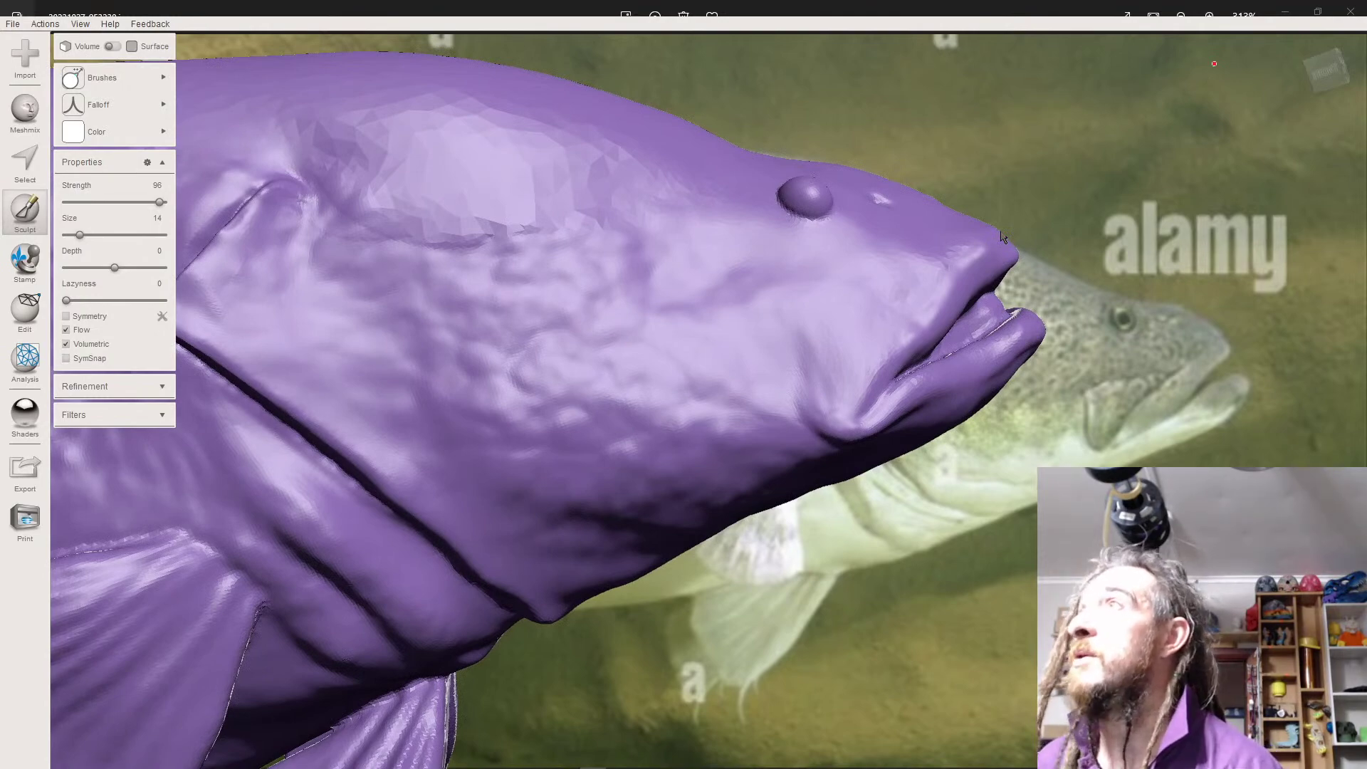
pyautogui.scroll(3, 922, 321)
pyautogui.moveTo(922, 321); pyautogui.dragTo(922, 320, button='middle')
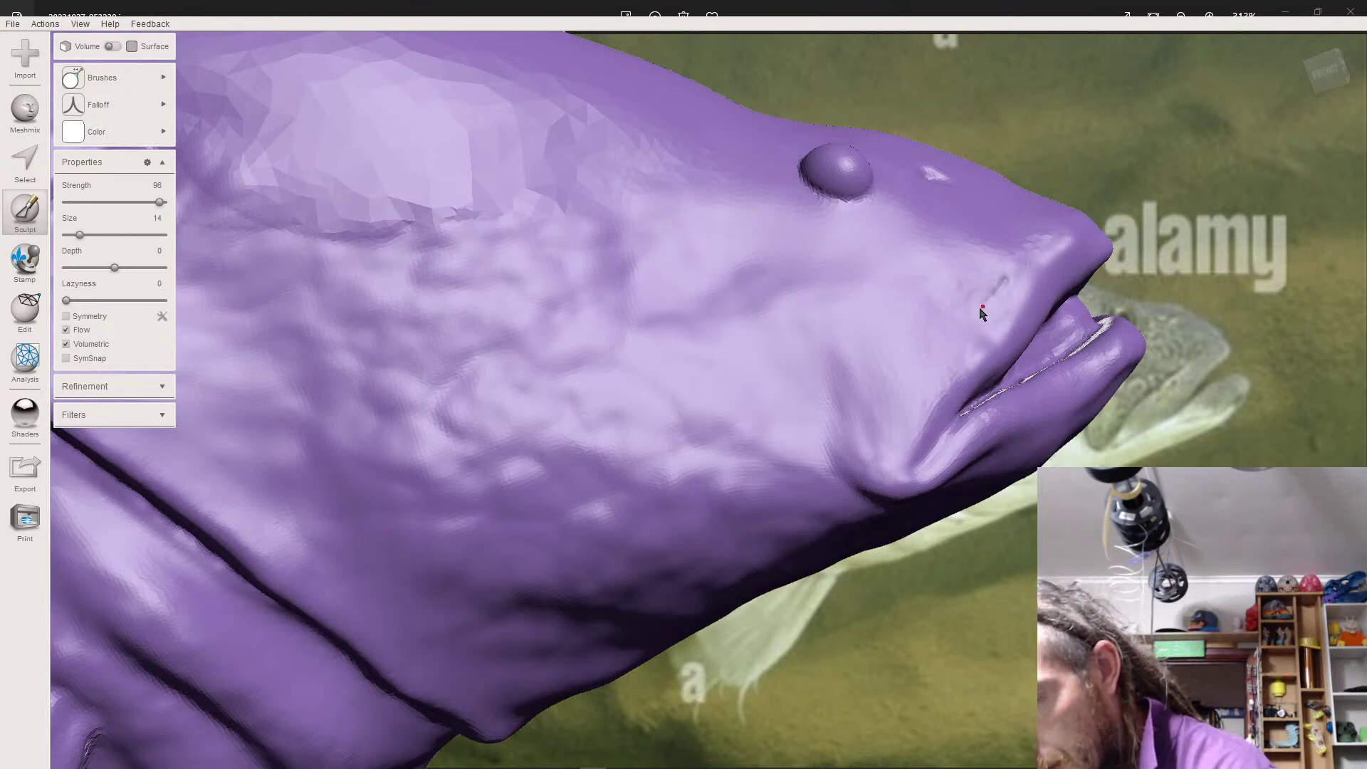
# - Try to carve a short crease above the upper lip with the Draw2 brush and undo the strokes
pyautogui.hotkey('ctrl', 'z')
pyautogui.moveTo(152, 81)
pyautogui.click(332, 138)
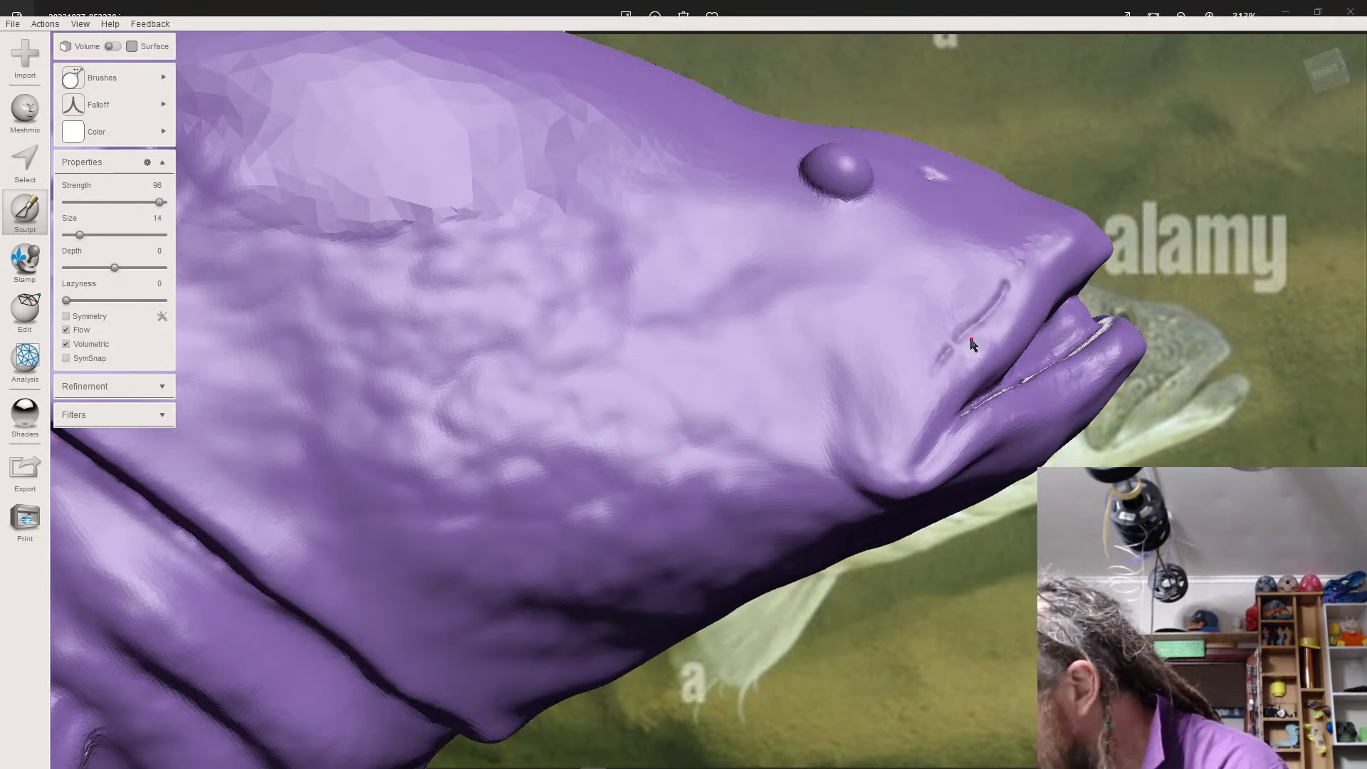
pyautogui.moveTo(974, 342); pyautogui.dragTo(991, 308)
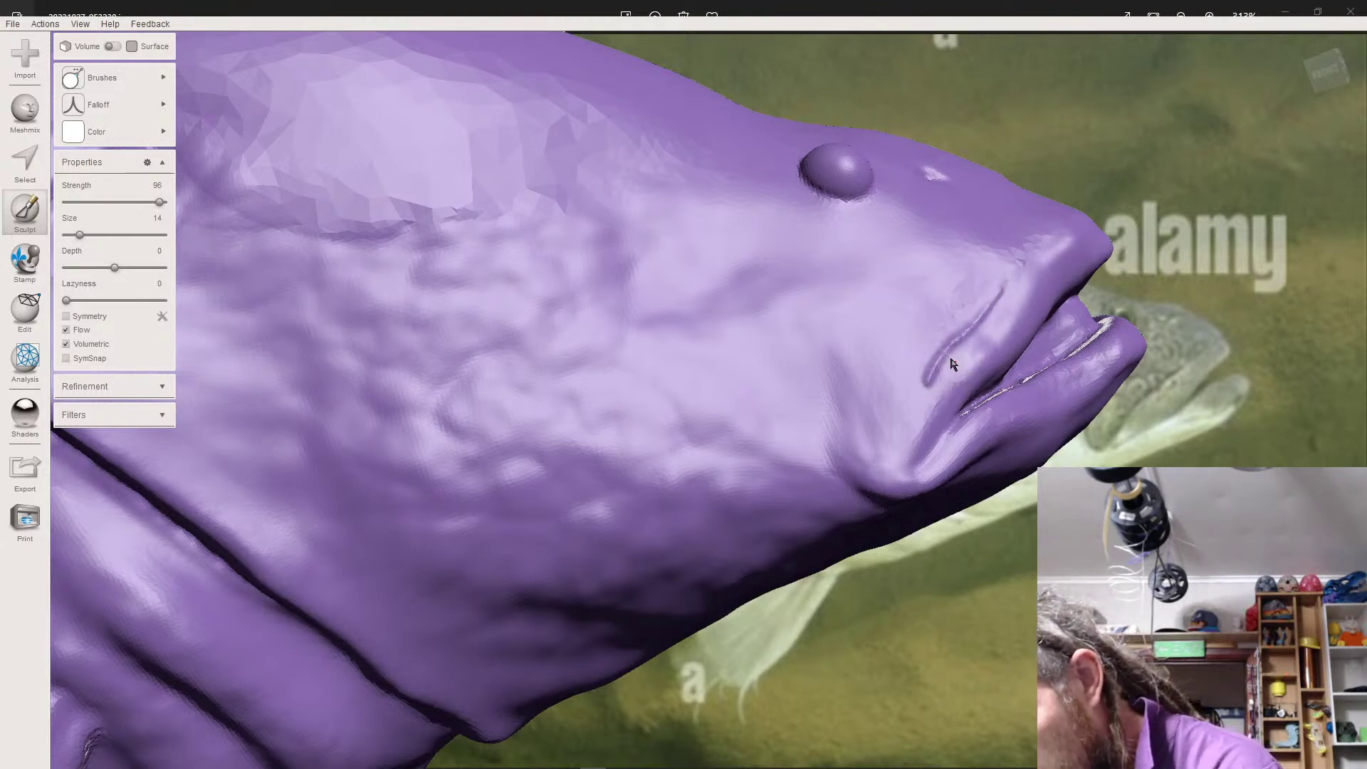
pyautogui.moveTo(930, 371)
pyautogui.mouseDown()
pyautogui.moveTo(906, 427)
pyautogui.moveTo(924, 385)
pyautogui.mouseUp()
pyautogui.moveTo(925, 390); pyautogui.dragTo(929, 384, button='right')
pyautogui.hotkey('ctrl', 'z')
pyautogui.hotkey('ctrl', 'z')
pyautogui.hotkey('ctrl', 'z')
pyautogui.hotkey('ctrl', 'z')
pyautogui.hotkey('ctrl', 'z')
# - Try a longer crease above the upper lip down towards the mouth corner and undo its strokes
pyautogui.moveTo(985, 242)
pyautogui.mouseDown()
pyautogui.moveTo(882, 366)
pyautogui.moveTo(868, 431)
pyautogui.moveTo(814, 513)
pyautogui.mouseUp()
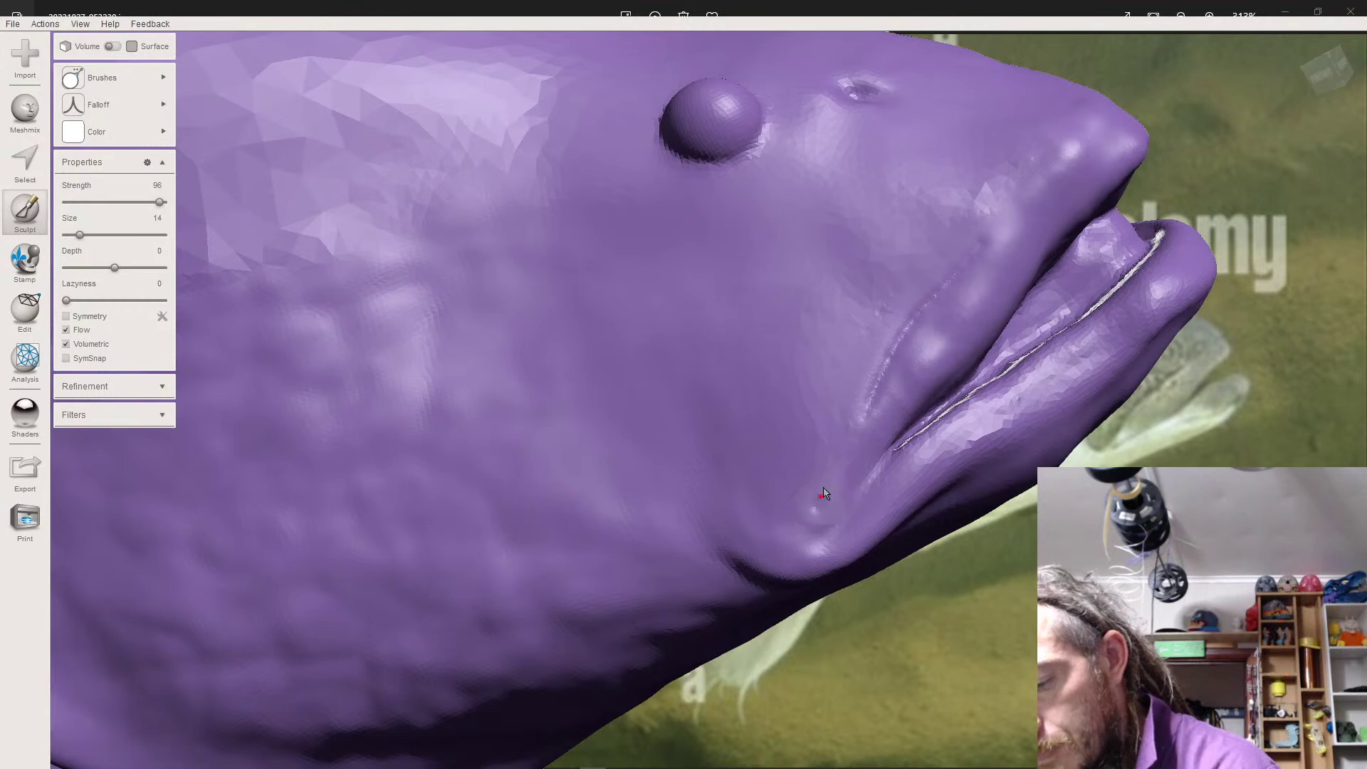
pyautogui.moveTo(881, 375); pyautogui.dragTo(859, 430)
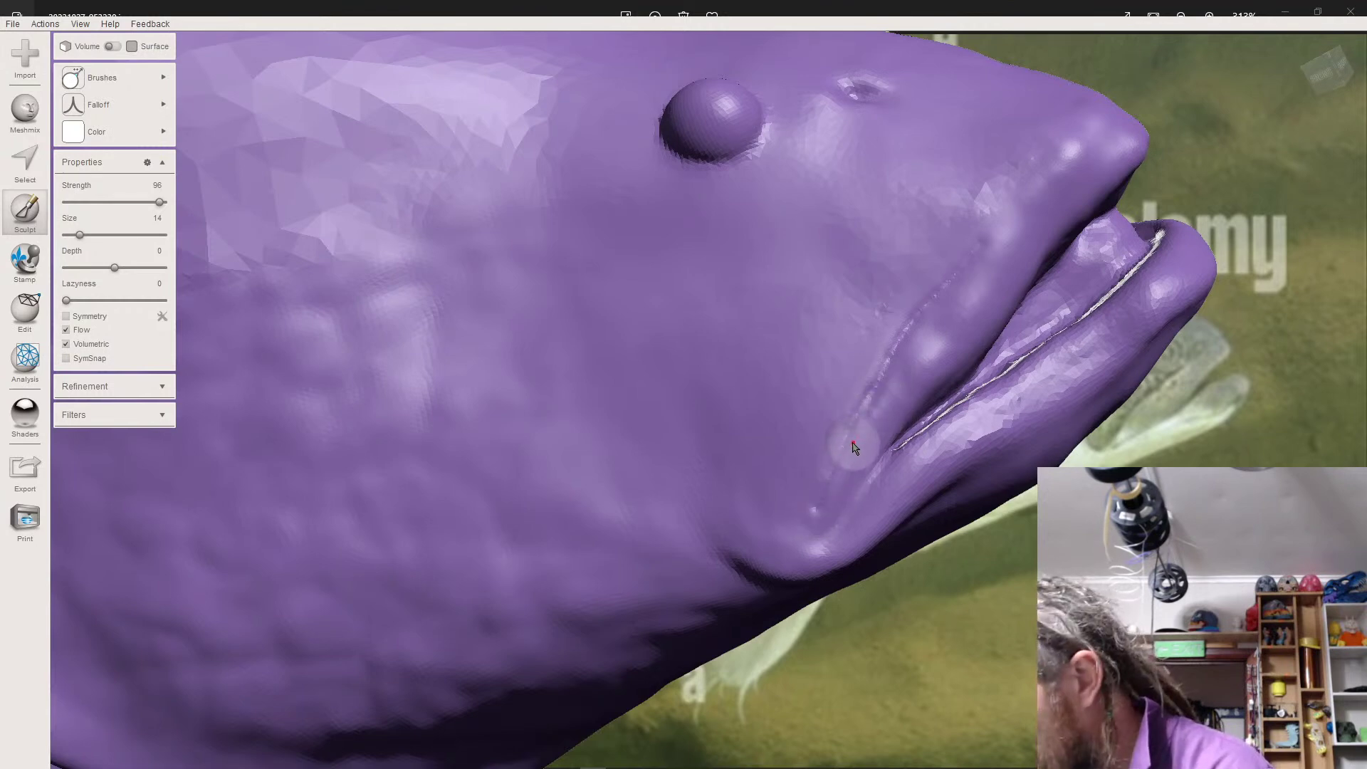
pyautogui.hotkey('ctrl', 'z')
pyautogui.hotkey('ctrl', 'z')
pyautogui.hotkey('ctrl', 'z')
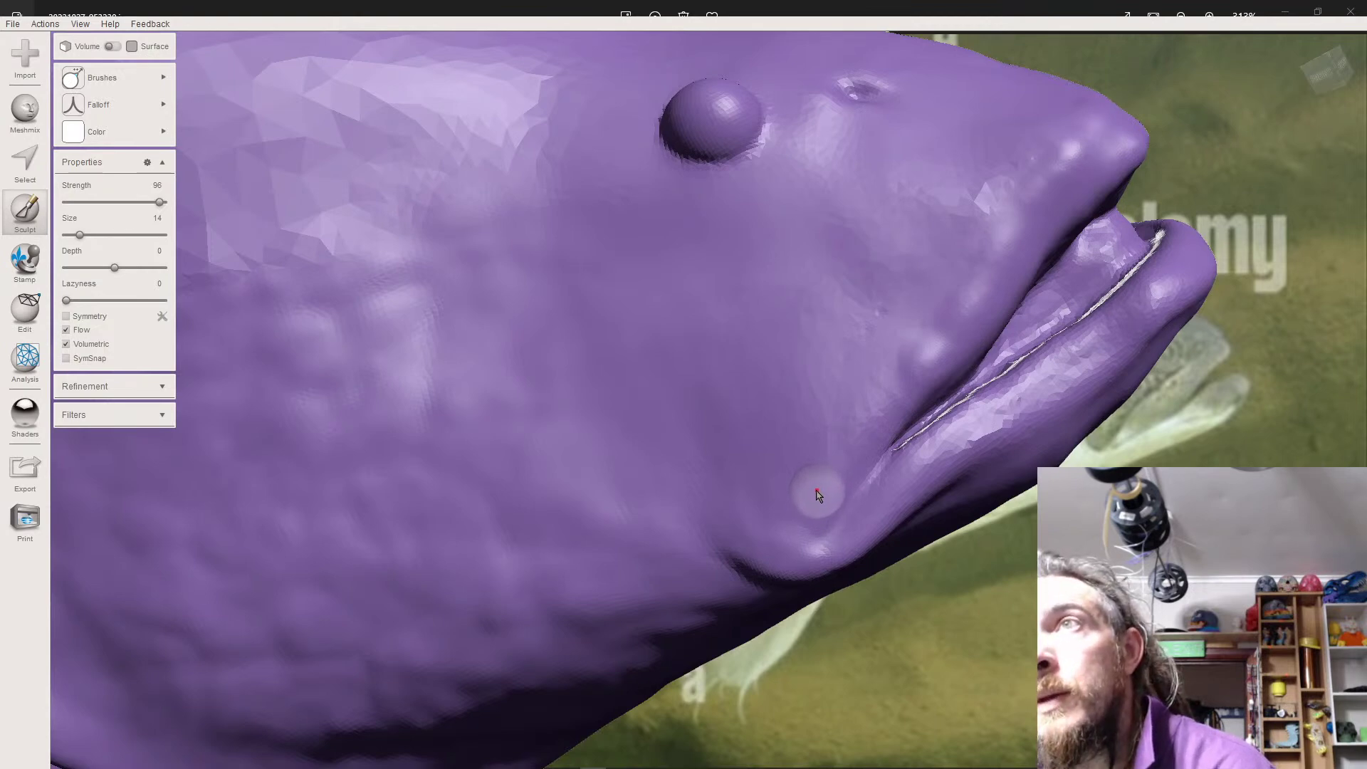
# - Carve a continuous sharp crease above the upper lip from behind the snout to the mouth corner
pyautogui.moveTo(809, 502)
pyautogui.mouseDown()
pyautogui.moveTo(817, 523)
pyautogui.moveTo(829, 447)
pyautogui.moveTo(886, 357)
pyautogui.moveTo(964, 284)
pyautogui.moveTo(1018, 191)
pyautogui.moveTo(957, 285)
pyautogui.moveTo(897, 317)
pyautogui.moveTo(853, 388)
pyautogui.moveTo(816, 524)
pyautogui.mouseUp()
pyautogui.moveTo(833, 427)
pyautogui.mouseDown()
pyautogui.moveTo(952, 279)
pyautogui.moveTo(830, 441)
pyautogui.moveTo(817, 525)
pyautogui.moveTo(861, 384)
pyautogui.moveTo(814, 502)
pyautogui.moveTo(819, 467)
pyautogui.moveTo(917, 313)
pyautogui.moveTo(844, 406)
pyautogui.moveTo(991, 238)
pyautogui.moveTo(981, 274)
pyautogui.moveTo(844, 402)
pyautogui.moveTo(818, 482)
pyautogui.mouseUp()
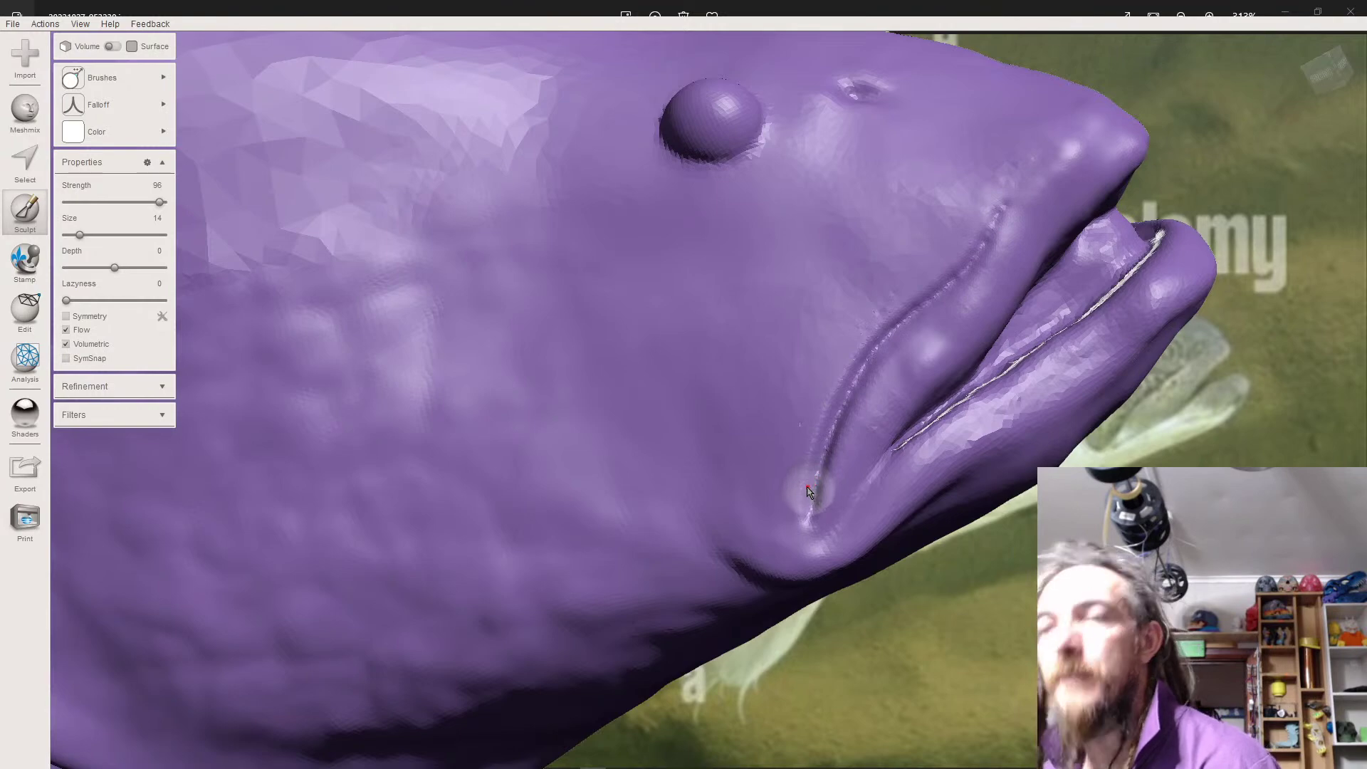
# - Carve a curved crease on the cheek that wraps around the back of the mouth corner
pyautogui.moveTo(720, 557)
pyautogui.mouseDown()
pyautogui.moveTo(708, 471)
pyautogui.moveTo(716, 552)
pyautogui.mouseUp()
pyautogui.moveTo(723, 543); pyautogui.dragTo(723, 545, button='right')
pyautogui.moveTo(740, 416)
pyautogui.mouseDown()
pyautogui.moveTo(719, 455)
pyautogui.moveTo(727, 486)
pyautogui.moveTo(729, 436)
pyautogui.moveTo(741, 502)
pyautogui.mouseUp()
pyautogui.moveTo(743, 506); pyautogui.dragTo(769, 527, button='right')
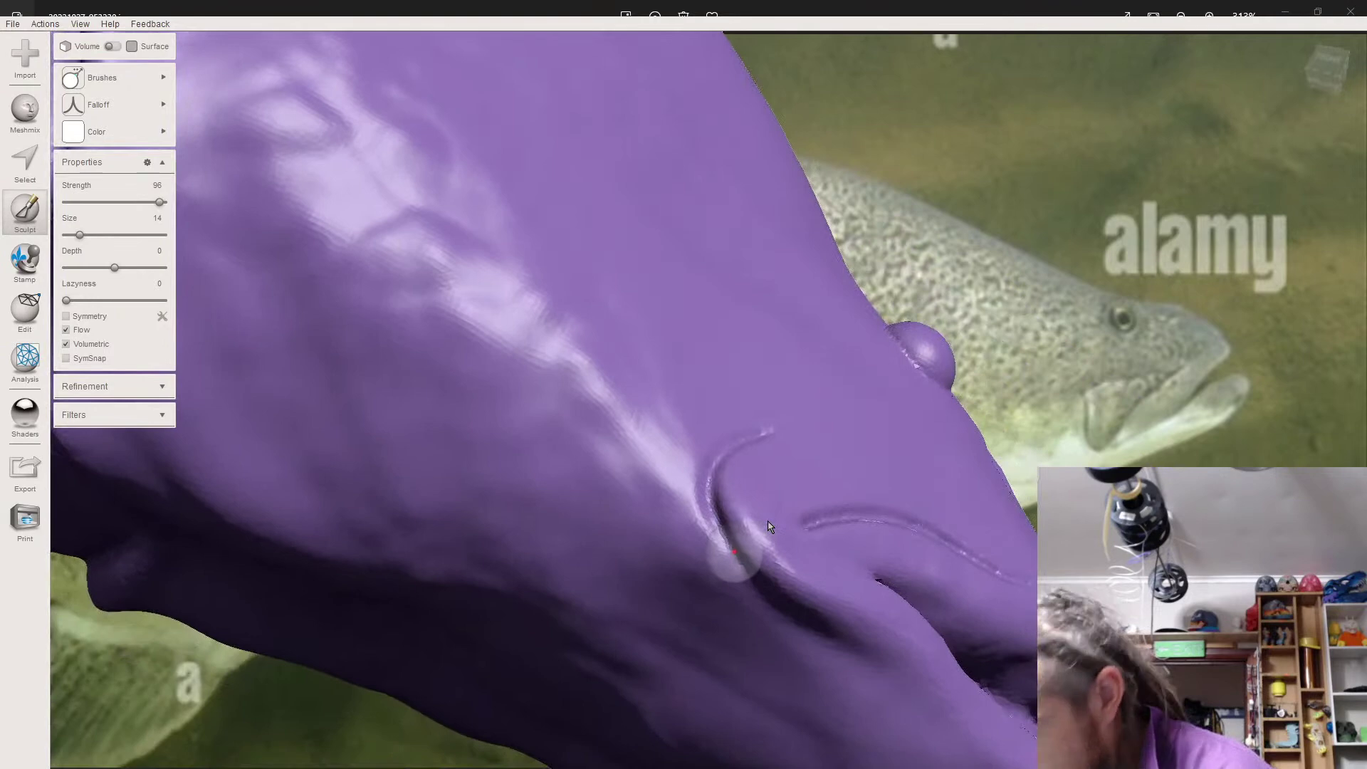
pyautogui.moveTo(728, 533)
pyautogui.mouseDown()
pyautogui.moveTo(729, 547)
pyautogui.moveTo(723, 455)
pyautogui.moveTo(730, 551)
pyautogui.mouseUp()
pyautogui.moveTo(728, 546); pyautogui.dragTo(728, 552, button='right')
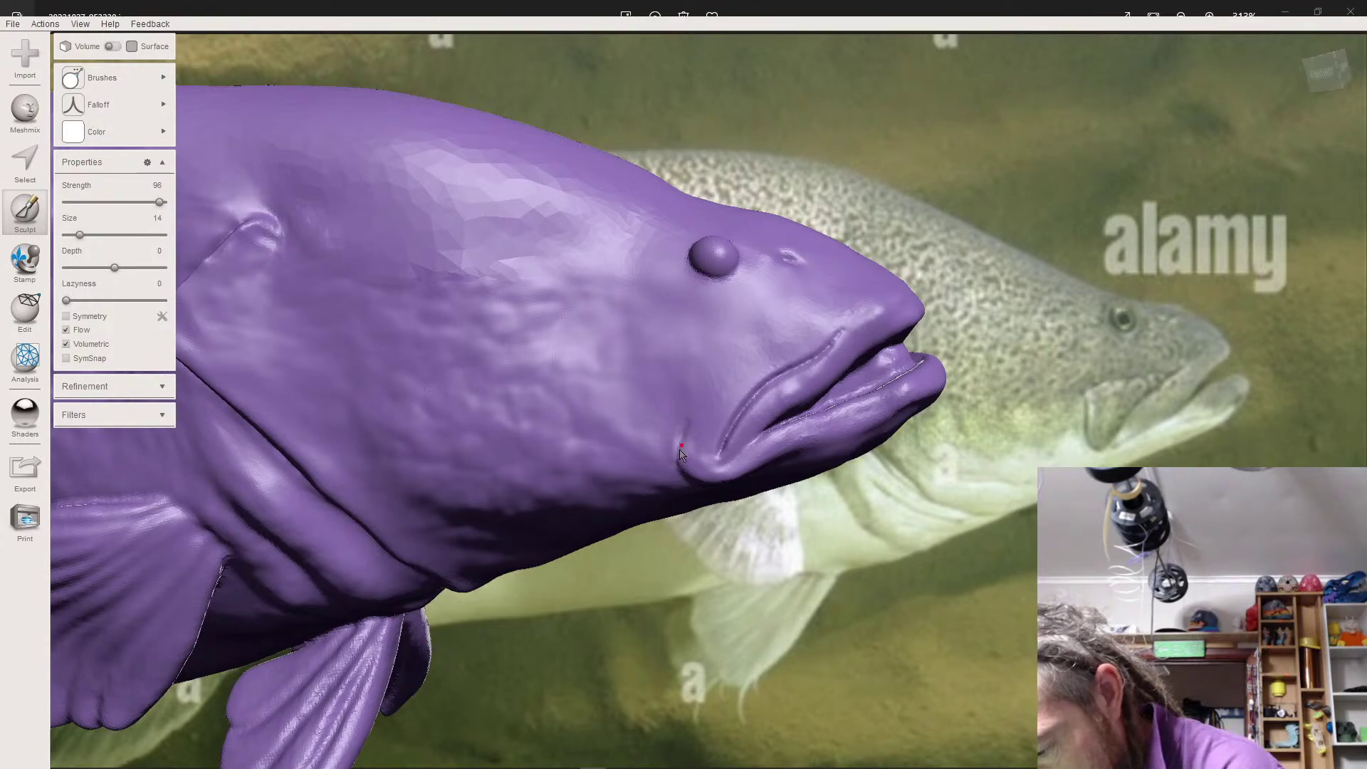
# - Sharpen the curved crease behind the mouth corner and raise its edges, continuing it under the rear of the lower lip
pyautogui.scroll(5, 678, 471)
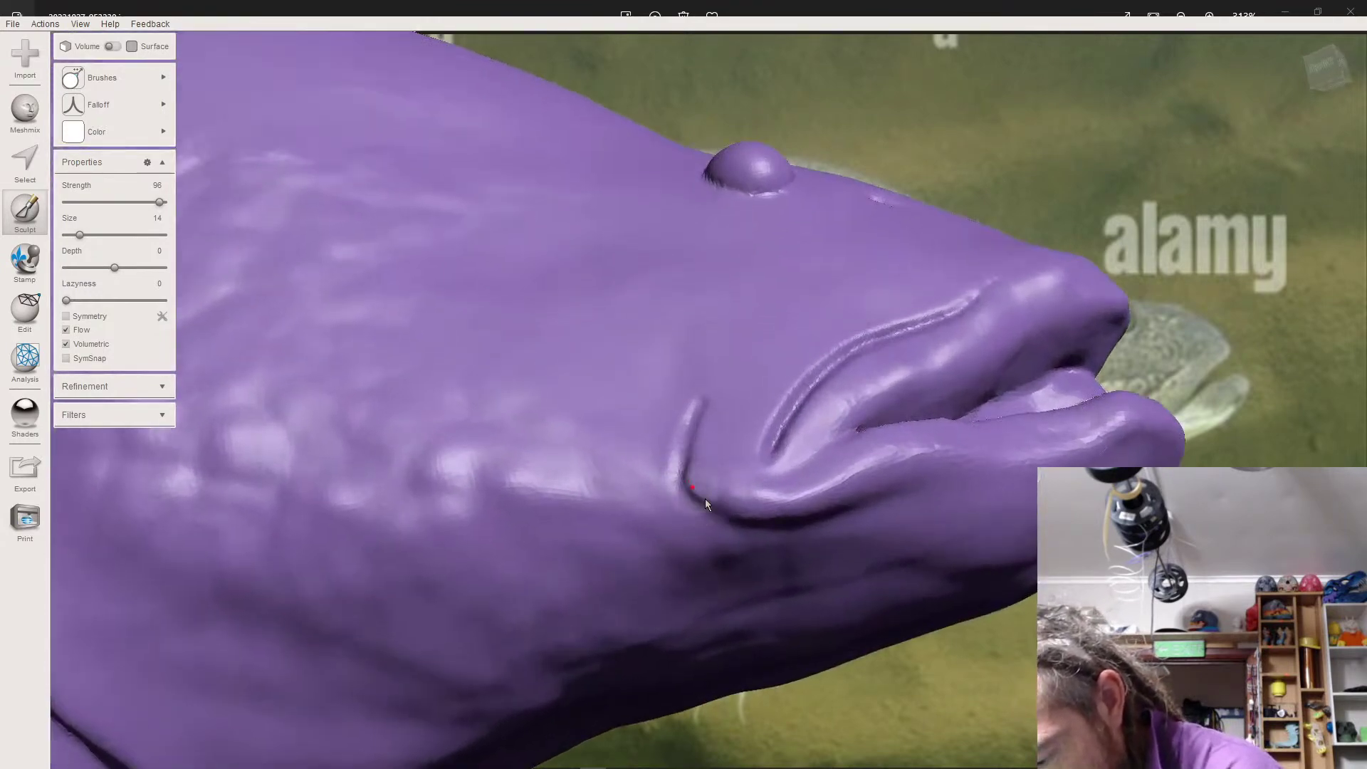
pyautogui.moveTo(710, 498)
pyautogui.mouseDown()
pyautogui.moveTo(722, 501)
pyautogui.moveTo(685, 485)
pyautogui.moveTo(736, 493)
pyautogui.moveTo(706, 491)
pyautogui.moveTo(705, 467)
pyautogui.moveTo(729, 491)
pyautogui.moveTo(709, 489)
pyautogui.moveTo(701, 445)
pyautogui.moveTo(689, 459)
pyautogui.moveTo(705, 426)
pyautogui.moveTo(691, 475)
pyautogui.moveTo(709, 489)
pyautogui.mouseUp()
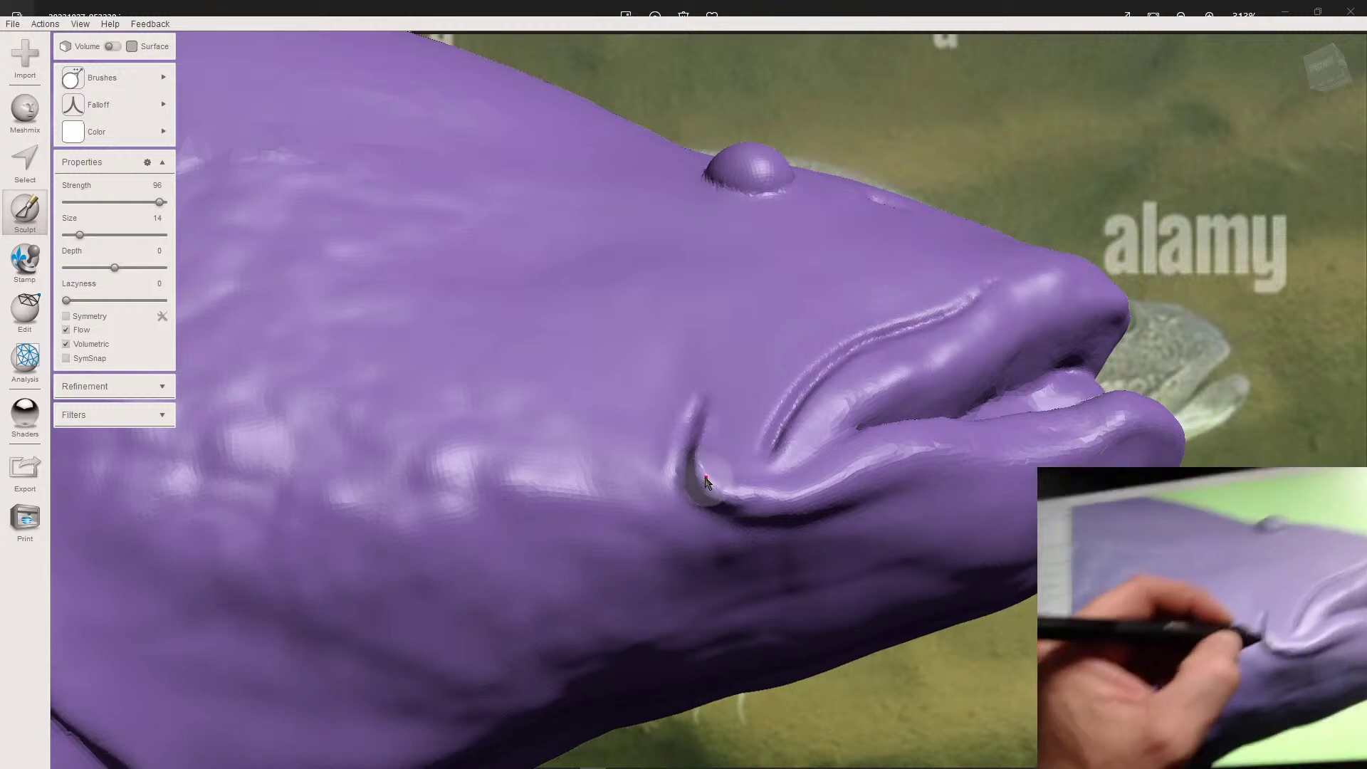
pyautogui.moveTo(704, 482); pyautogui.dragTo(708, 440)
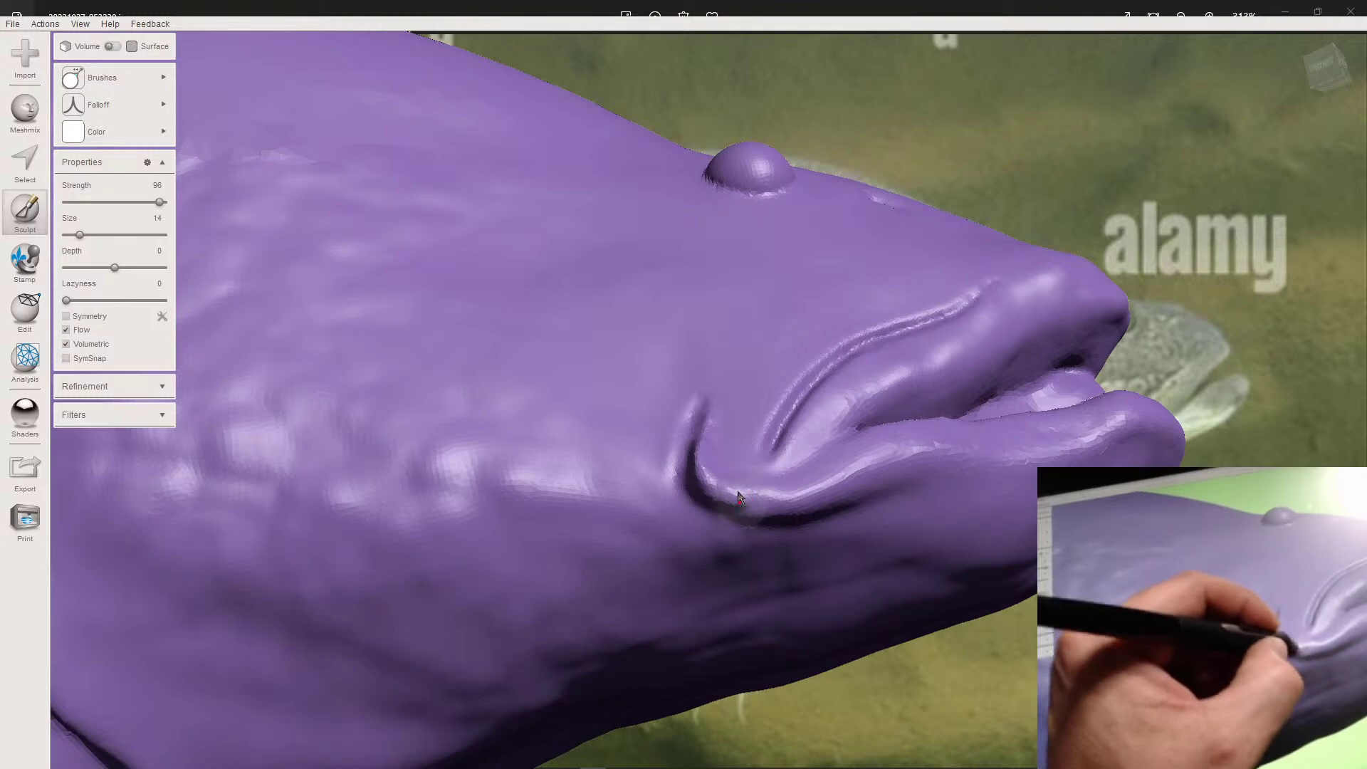
pyautogui.moveTo(744, 503); pyautogui.dragTo(769, 512)
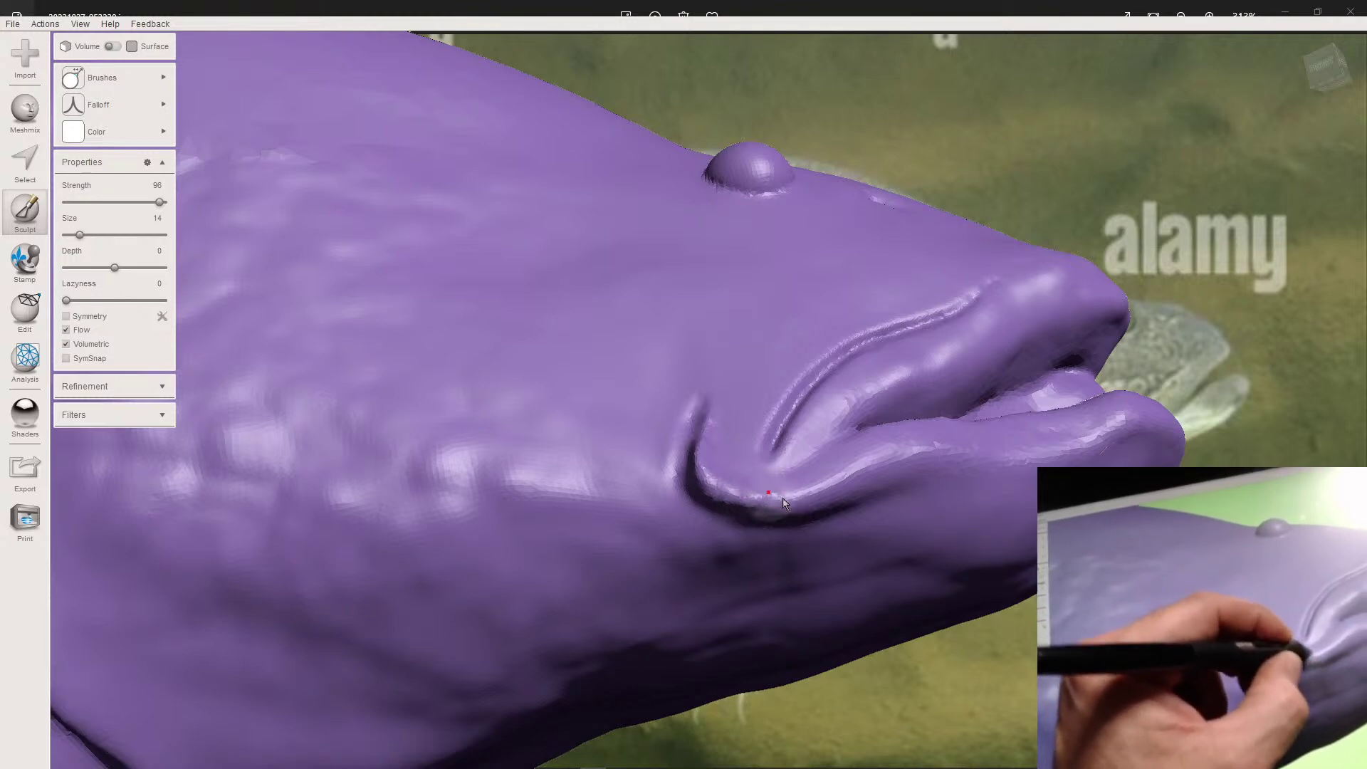
pyautogui.moveTo(679, 453); pyautogui.dragTo(695, 416)
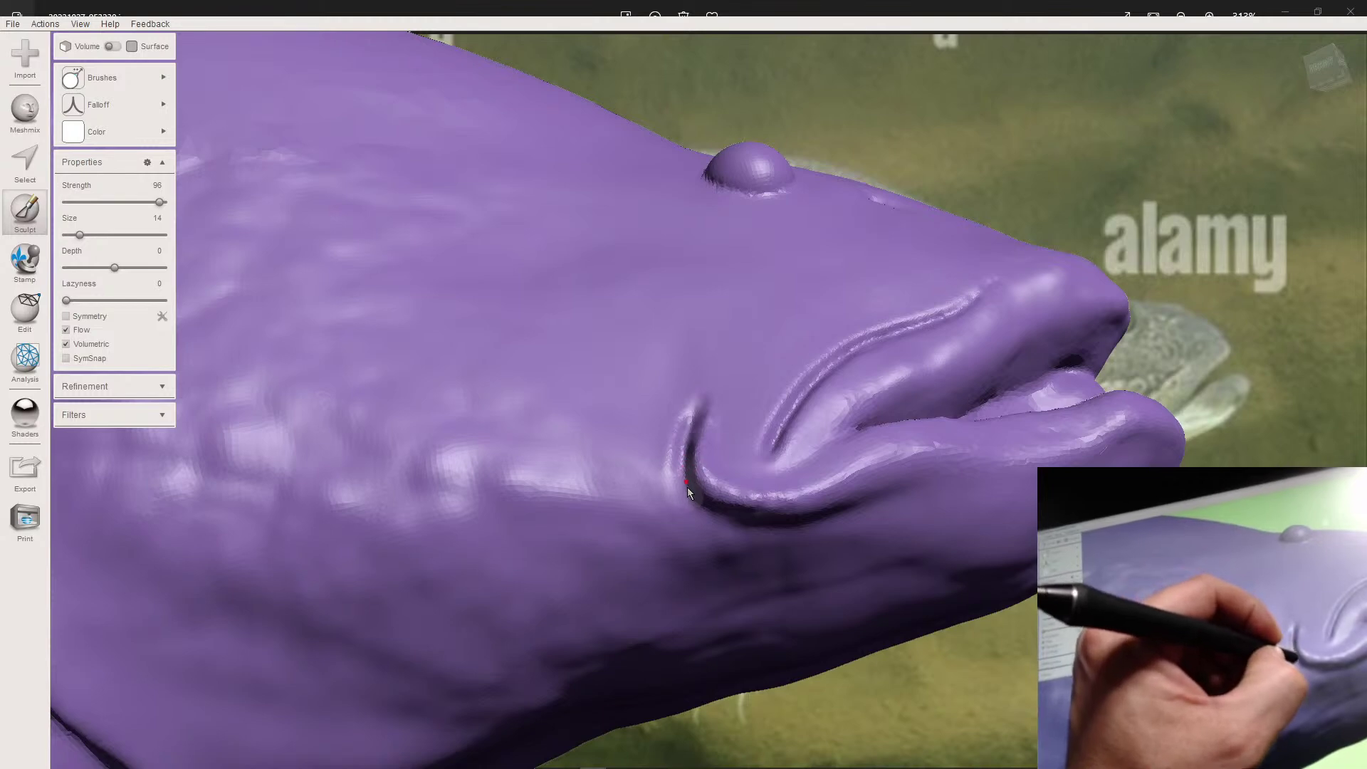
pyautogui.moveTo(728, 518)
pyautogui.mouseDown()
pyautogui.moveTo(679, 491)
pyautogui.moveTo(665, 463)
pyautogui.moveTo(712, 520)
pyautogui.moveTo(785, 520)
pyautogui.mouseUp()
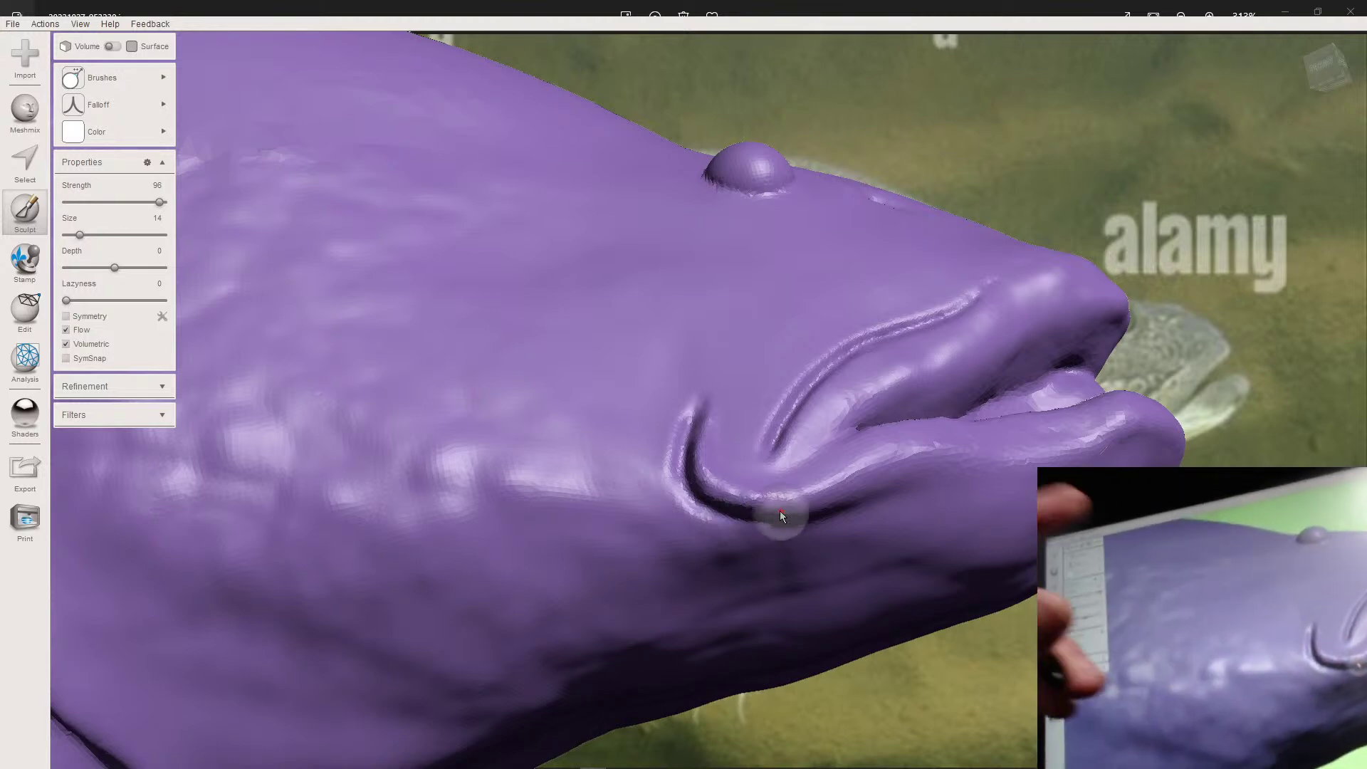
# - Try rounding out the flesh between the mouth-corner creases and along the lower lip with a rounder falloff at size 17, strength 77
pyautogui.moveTo(73, 105)
pyautogui.click(314, 122)
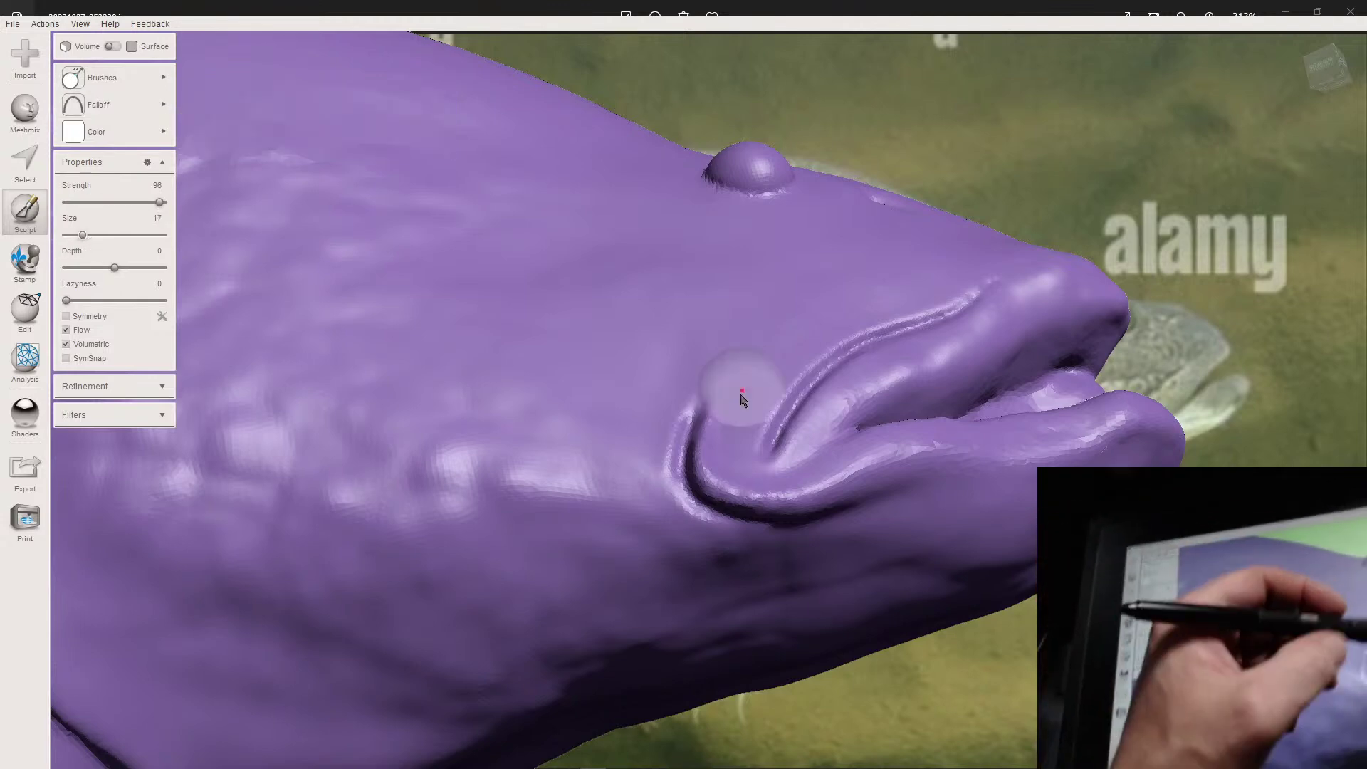
pyautogui.moveTo(732, 464)
pyautogui.mouseDown()
pyautogui.moveTo(733, 387)
pyautogui.moveTo(738, 454)
pyautogui.mouseUp()
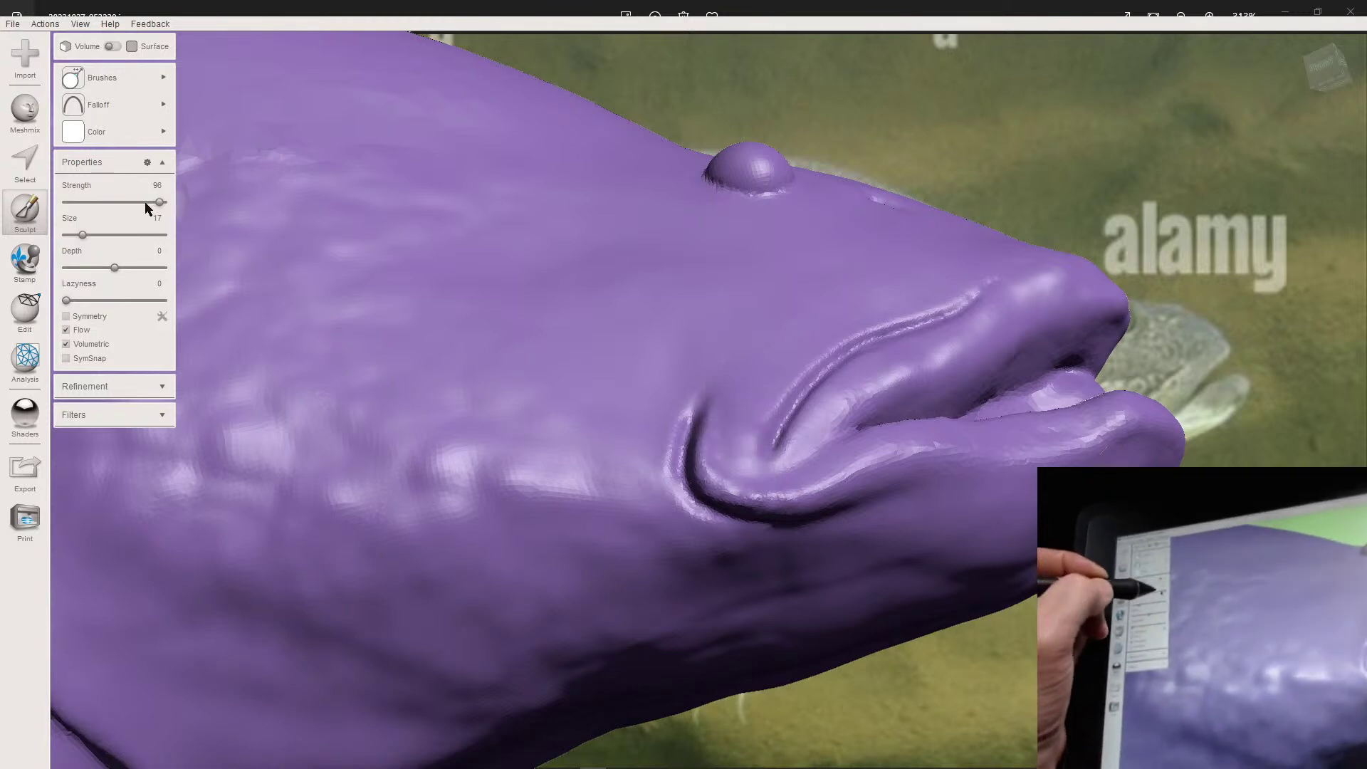
pyautogui.moveTo(741, 391)
pyautogui.mouseDown()
pyautogui.moveTo(750, 373)
pyautogui.moveTo(747, 396)
pyautogui.moveTo(820, 440)
pyautogui.moveTo(991, 313)
pyautogui.moveTo(827, 426)
pyautogui.moveTo(811, 458)
pyautogui.moveTo(875, 473)
pyautogui.moveTo(731, 493)
pyautogui.moveTo(763, 499)
pyautogui.moveTo(1047, 415)
pyautogui.moveTo(1035, 449)
pyautogui.mouseUp()
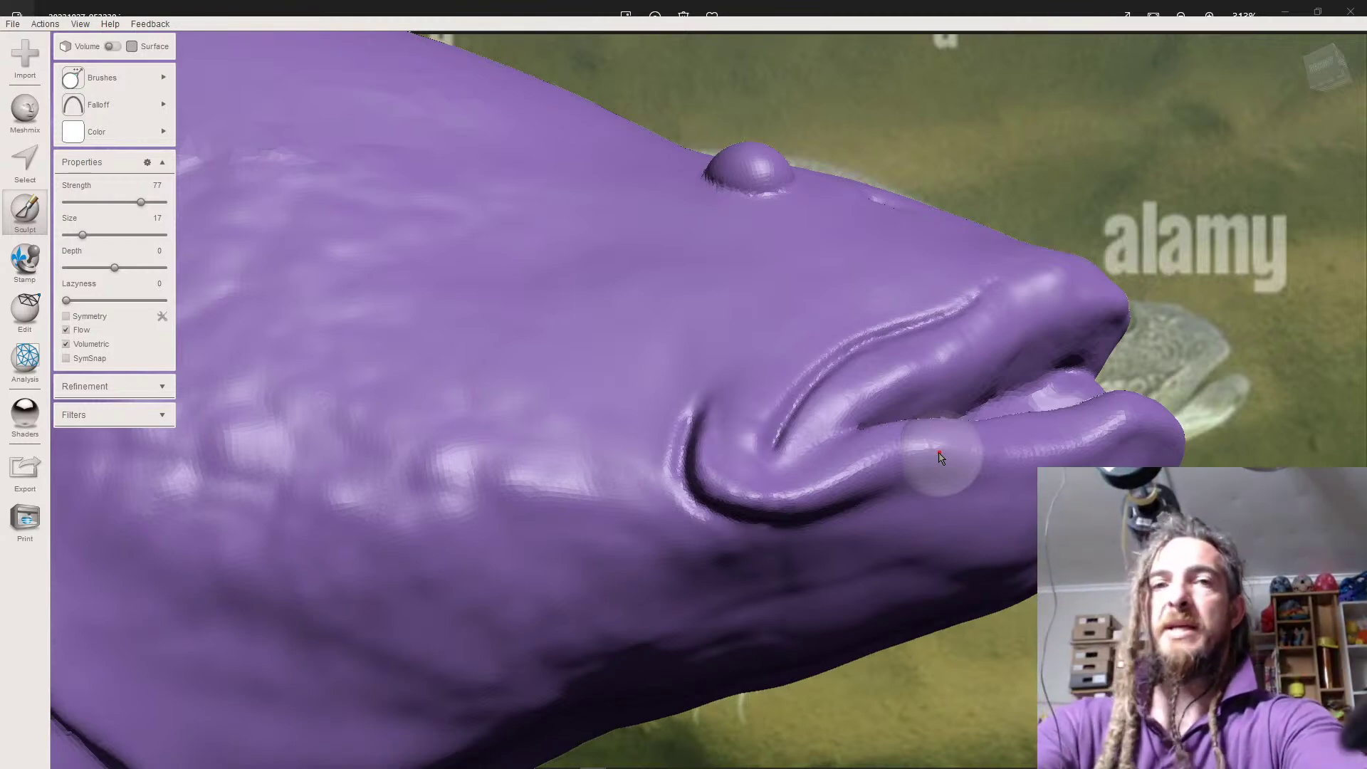
# - Try building up the upper lip from the mouth corner towards the snout
pyautogui.moveTo(940, 452); pyautogui.dragTo(939, 459, button='right')
pyautogui.scroll(3, 940, 455)
pyautogui.moveTo(741, 520)
pyautogui.mouseDown()
pyautogui.moveTo(715, 498)
pyautogui.moveTo(757, 525)
pyautogui.moveTo(793, 451)
pyautogui.moveTo(754, 558)
pyautogui.moveTo(673, 534)
pyautogui.mouseUp()
pyautogui.moveTo(673, 534); pyautogui.dragTo(685, 537, button='right')
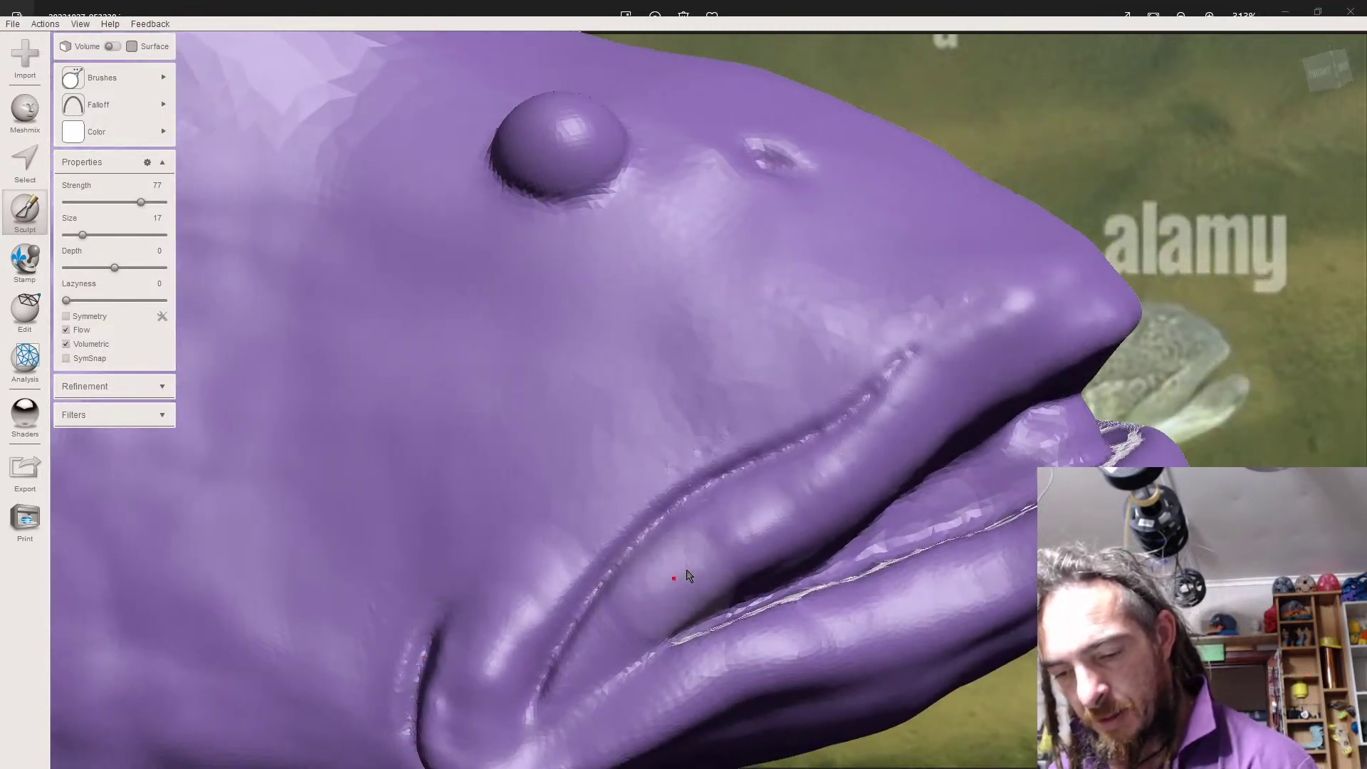
pyautogui.moveTo(688, 575)
pyautogui.mouseDown()
pyautogui.moveTo(838, 476)
pyautogui.moveTo(988, 348)
pyautogui.moveTo(1071, 304)
pyautogui.mouseUp()
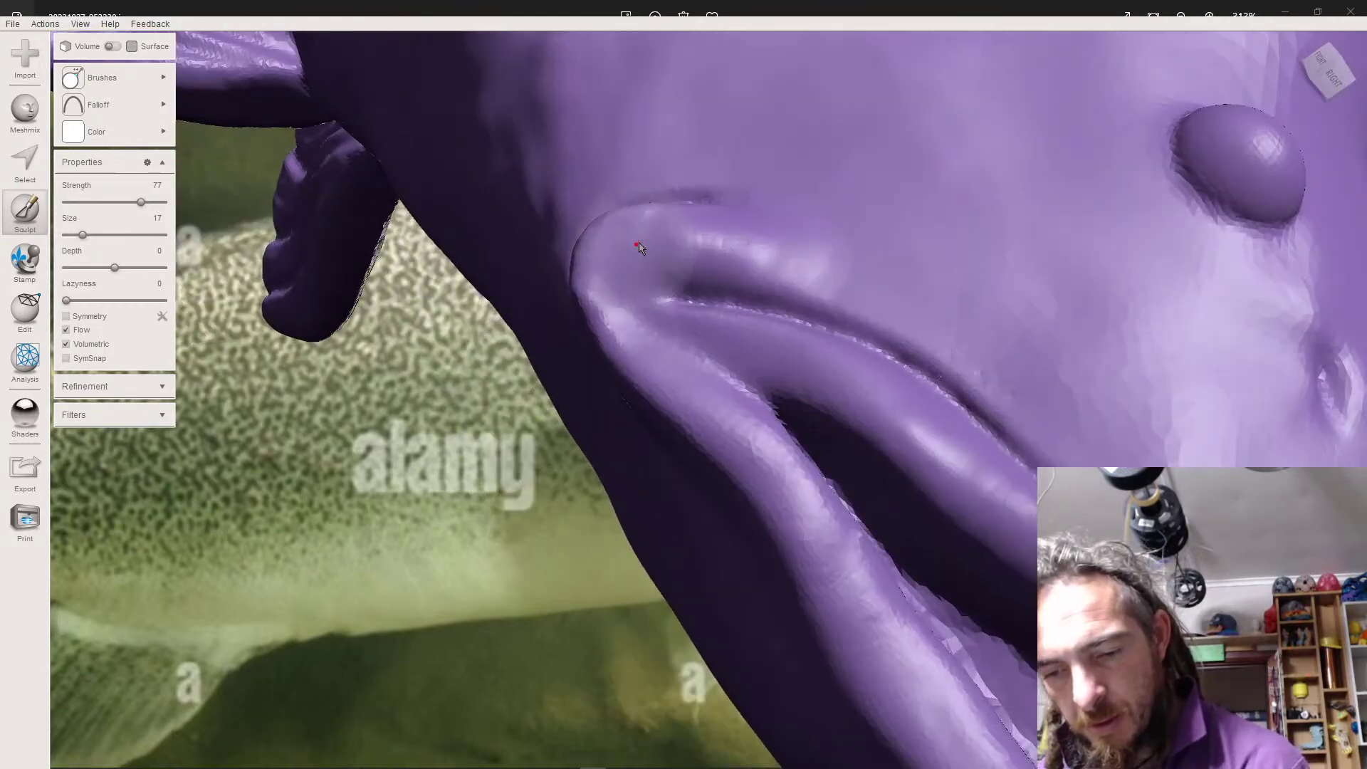
# - Try smoothing the mouth corner and the surface beside the lip creases with the RobustSmooth brush
pyautogui.moveTo(143, 78)
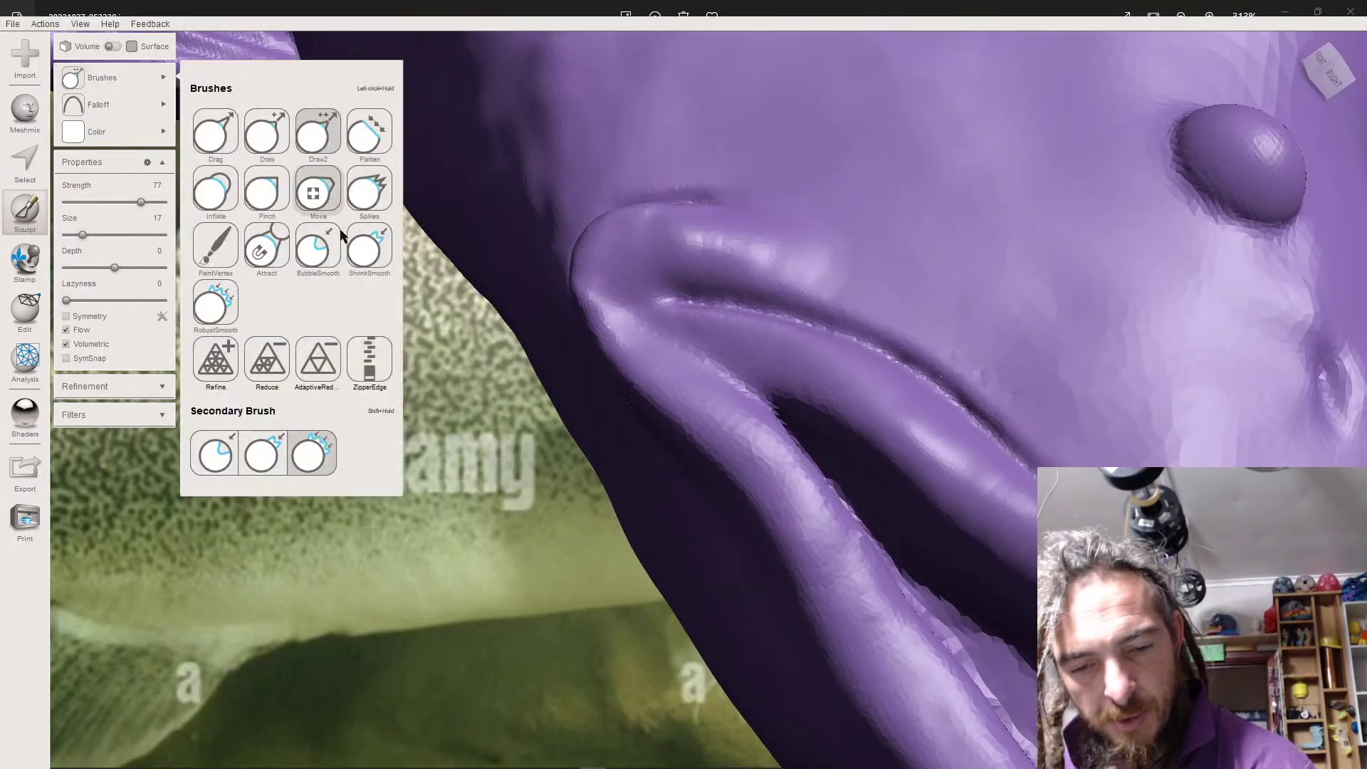
pyautogui.click(219, 297)
pyautogui.moveTo(673, 246)
pyautogui.mouseDown()
pyautogui.moveTo(869, 275)
pyautogui.moveTo(1122, 455)
pyautogui.mouseUp()
pyautogui.moveTo(685, 364)
pyautogui.mouseDown()
pyautogui.moveTo(926, 686)
pyautogui.moveTo(912, 644)
pyautogui.mouseUp()
pyautogui.moveTo(913, 644); pyautogui.dragTo(914, 645, button='right')
pyautogui.moveTo(730, 346)
pyautogui.mouseDown()
pyautogui.moveTo(752, 266)
pyautogui.moveTo(796, 262)
pyautogui.moveTo(761, 262)
pyautogui.mouseUp()
pyautogui.moveTo(762, 262); pyautogui.dragTo(762, 267, button='right')
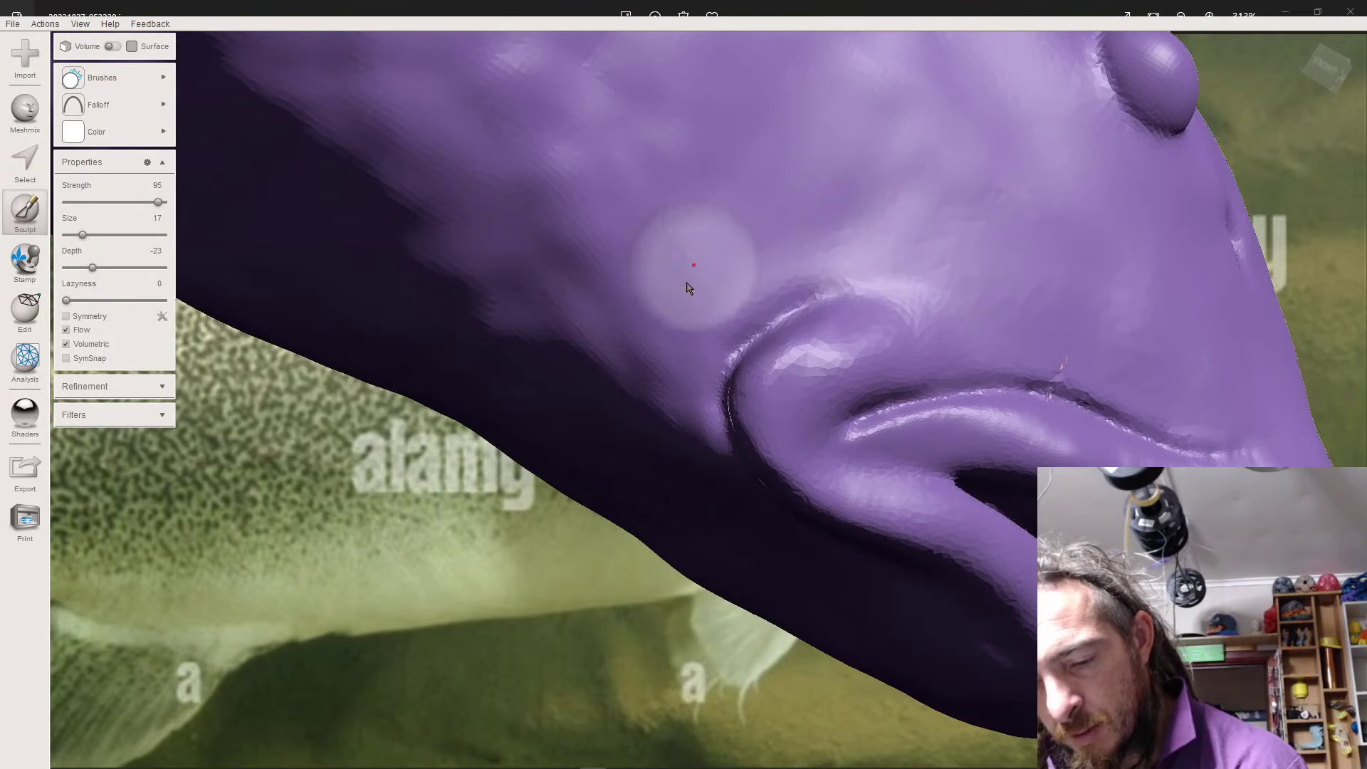
# - Try nudging the rounded flesh at the mouth corner with the Move brush
pyautogui.click(79, 80)
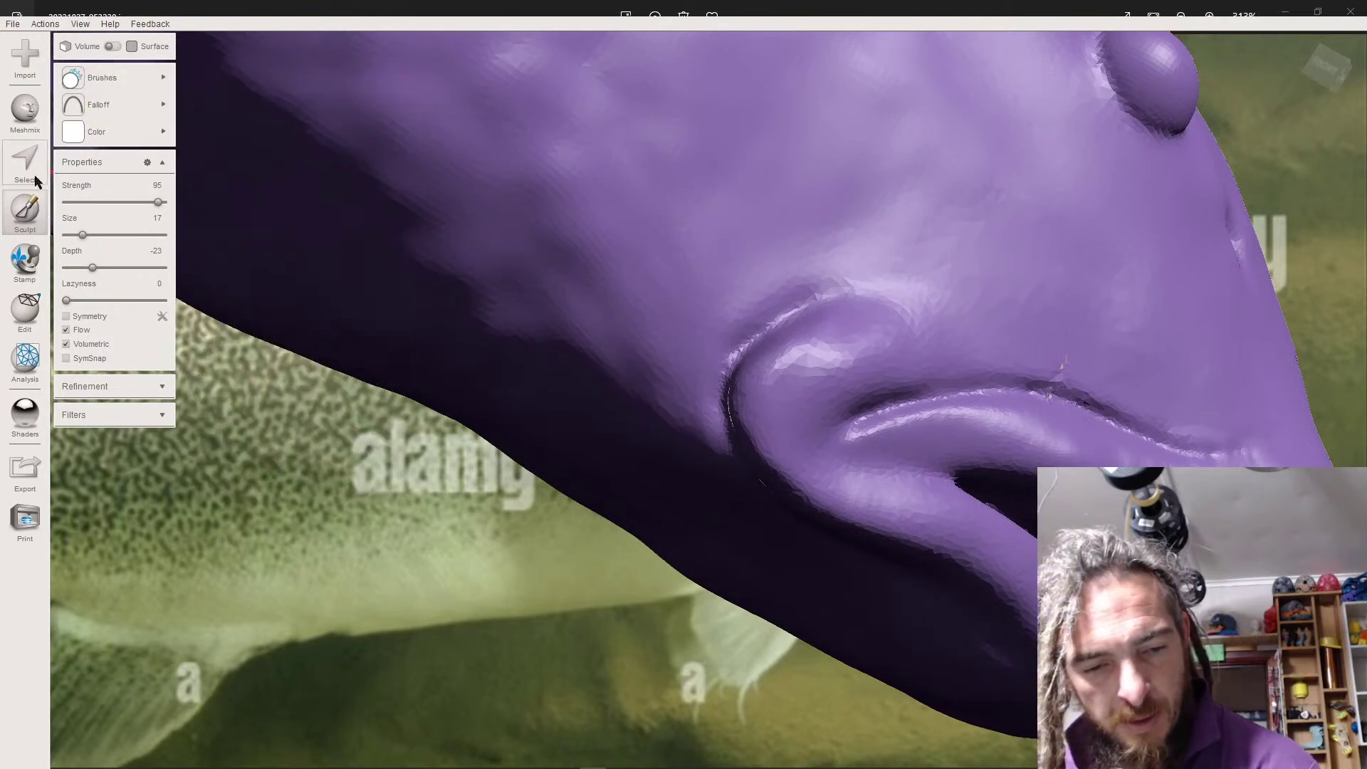
pyautogui.moveTo(100, 78)
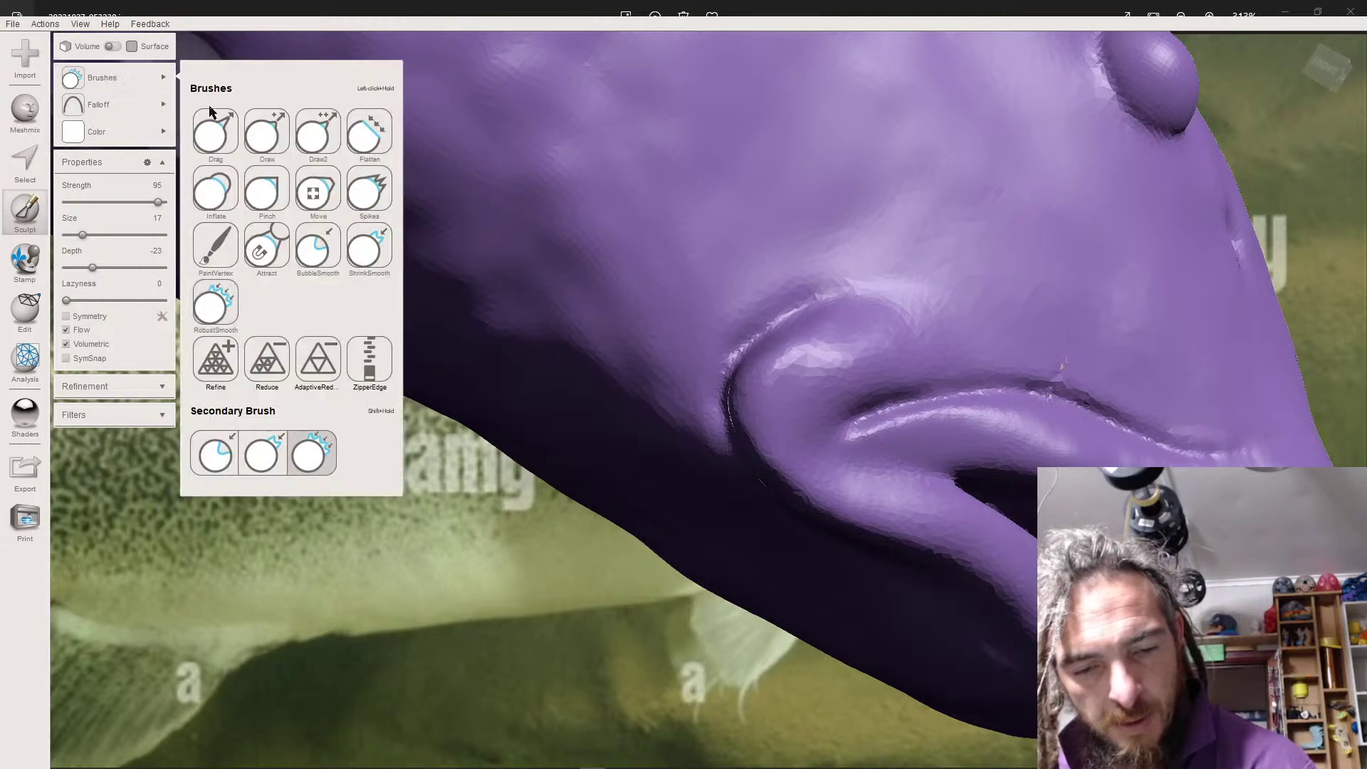
pyautogui.click(318, 191)
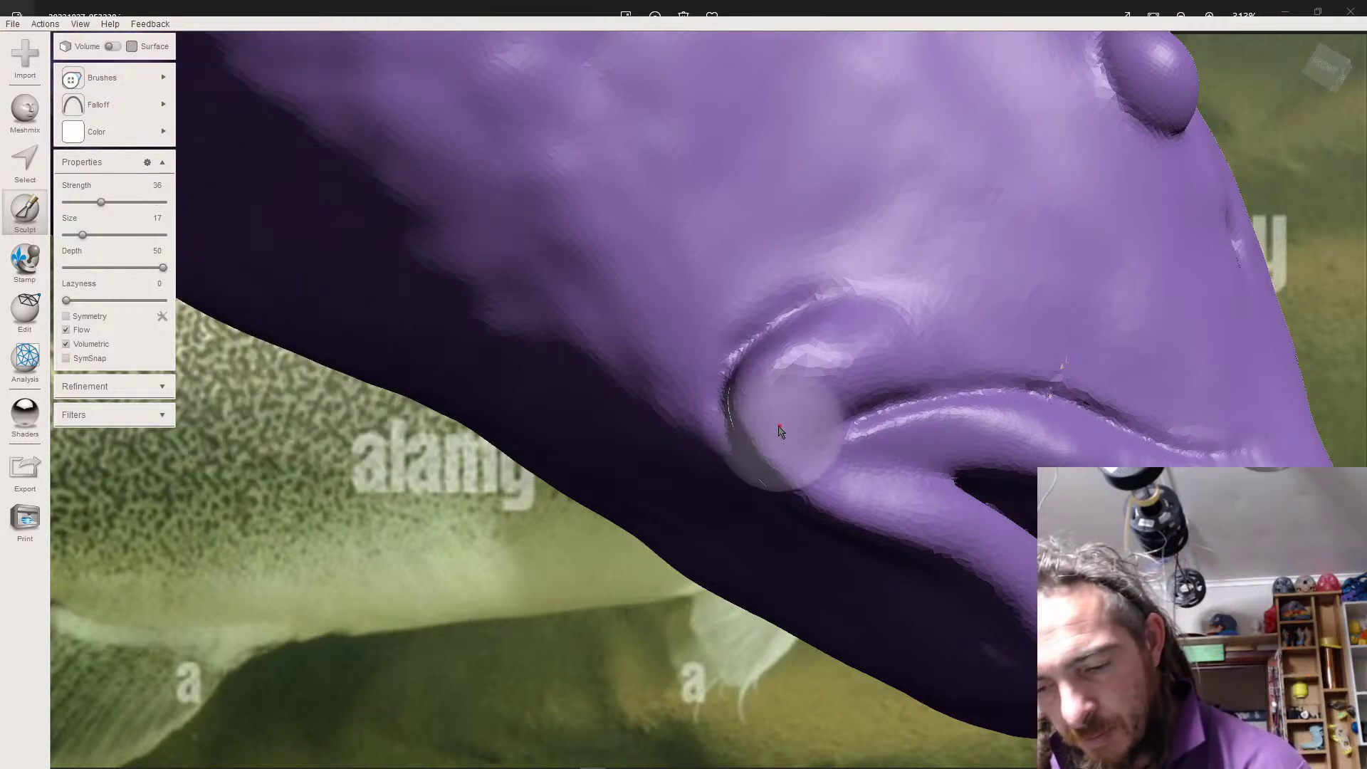
pyautogui.moveTo(764, 432)
pyautogui.mouseDown(button='right')
pyautogui.moveTo(750, 391)
pyautogui.moveTo(761, 407)
pyautogui.moveTo(739, 480)
pyautogui.moveTo(694, 491)
pyautogui.mouseUp(button='right')
pyautogui.moveTo(694, 491); pyautogui.dragTo(696, 512)
pyautogui.moveTo(699, 491); pyautogui.dragTo(702, 484, button='right')
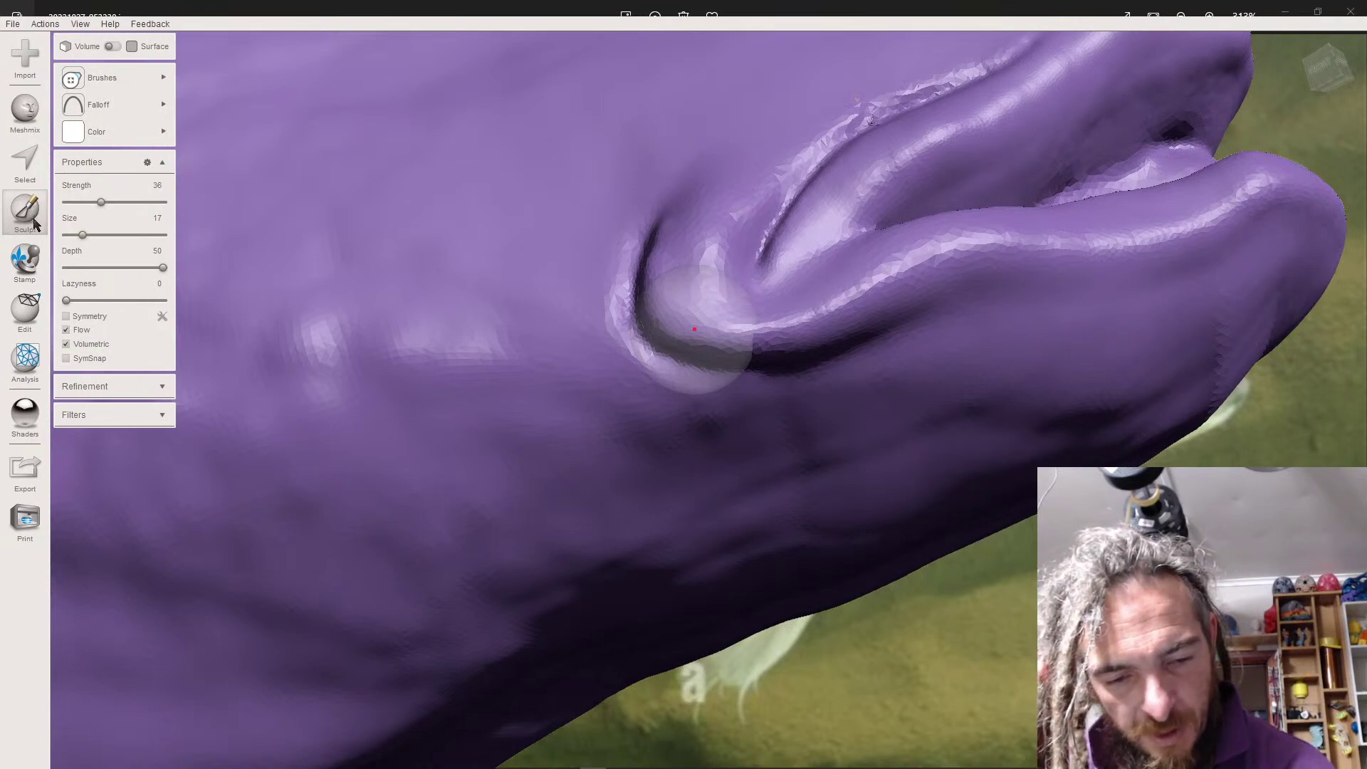
# - Try shifting a selected patch at the back of the mouth corner with a Soft Transform using a 2 mm falloff
pyautogui.click(38, 171)
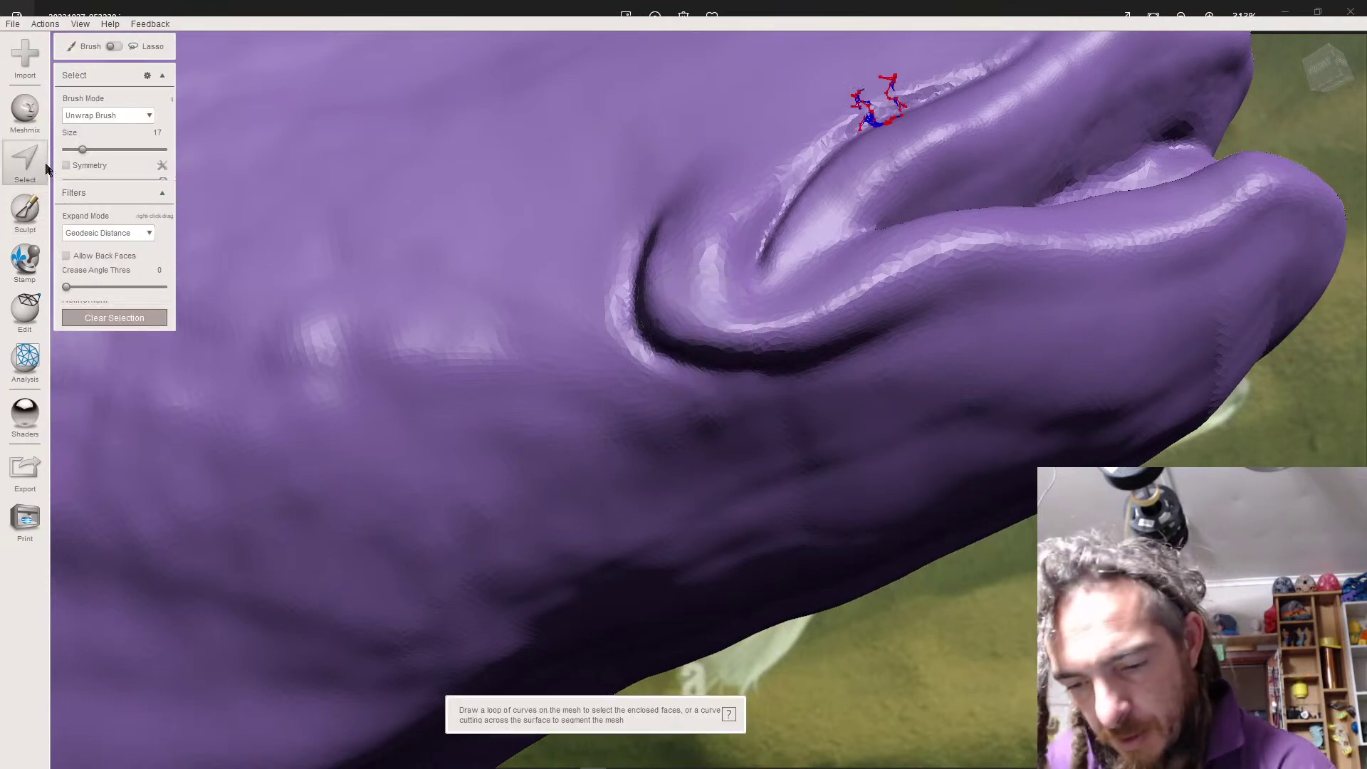
pyautogui.click(682, 324)
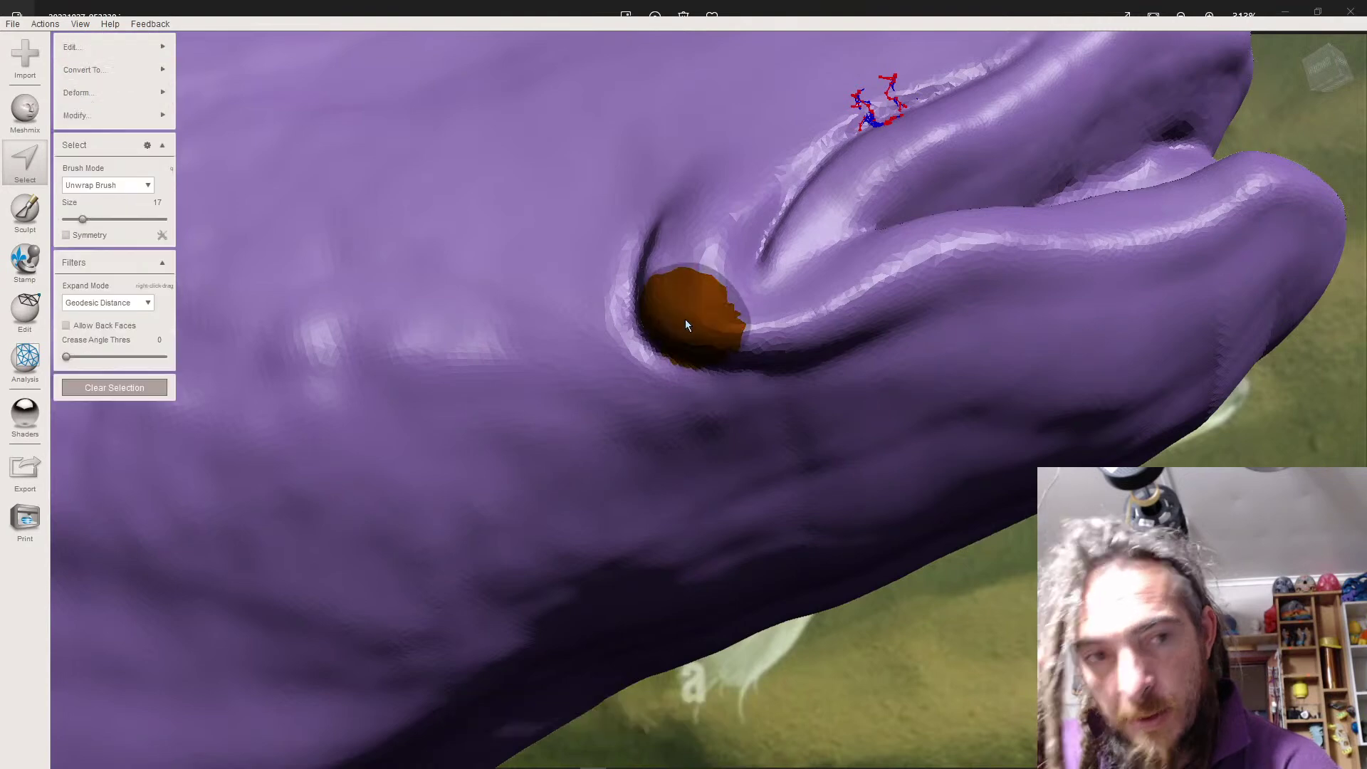
pyautogui.hotkey('ctrl', 't')
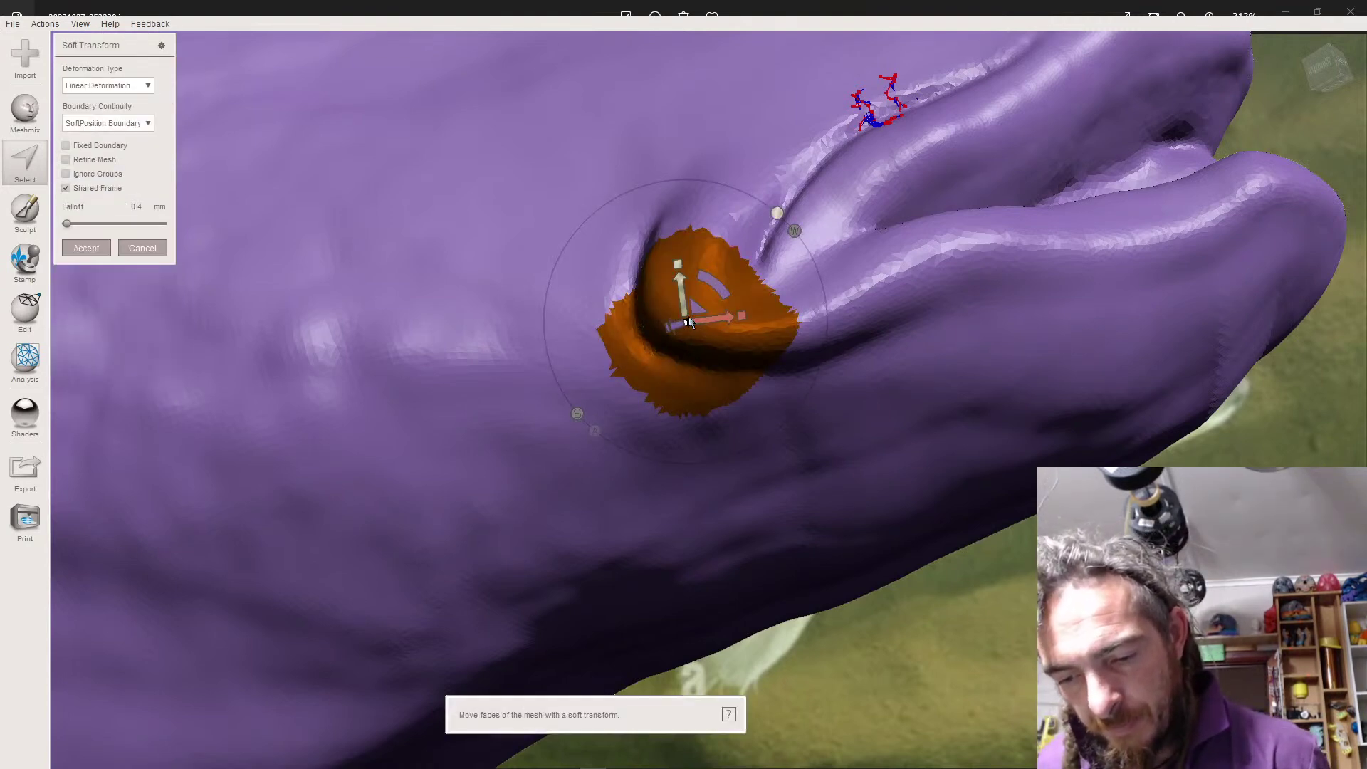
pyautogui.moveTo(687, 326); pyautogui.dragTo(663, 337)
pyautogui.moveTo(680, 369); pyautogui.dragTo(680, 521, button='right')
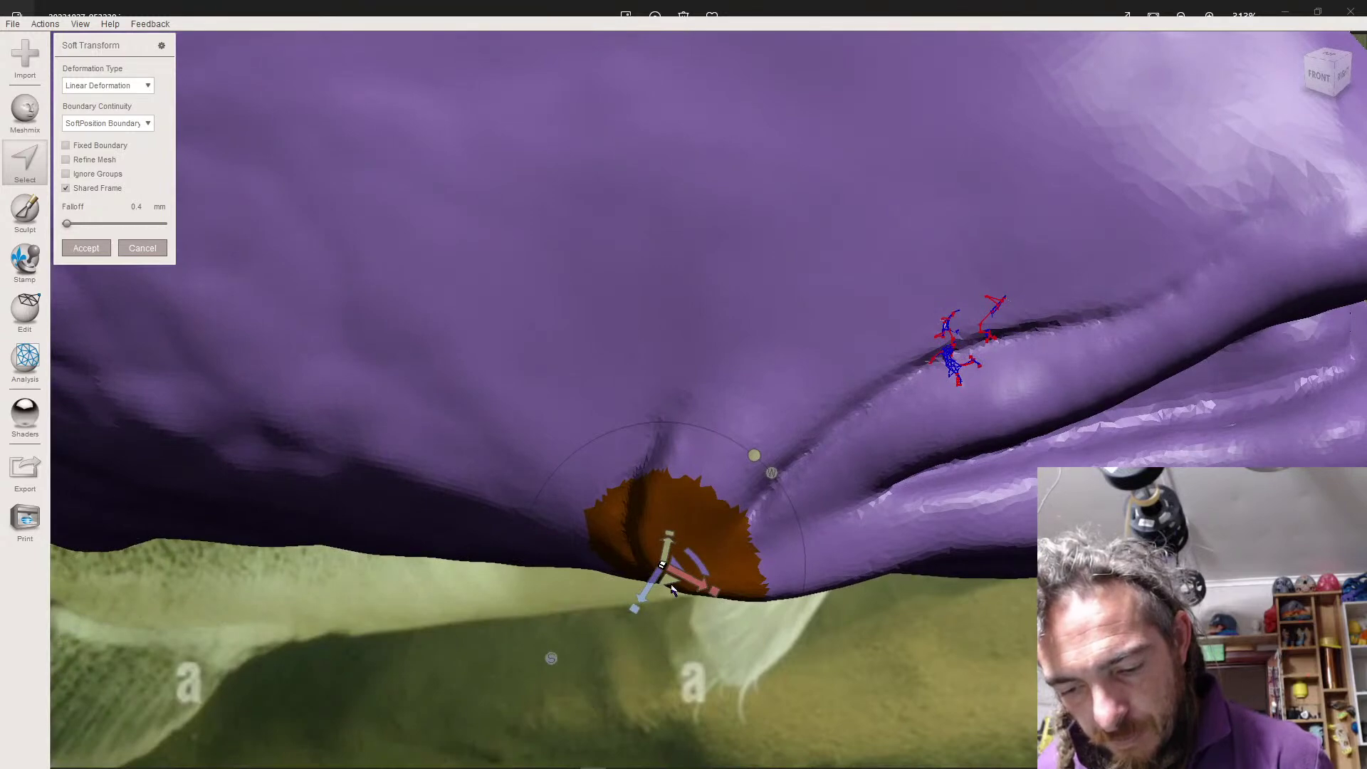
pyautogui.moveTo(668, 584); pyautogui.dragTo(657, 588)
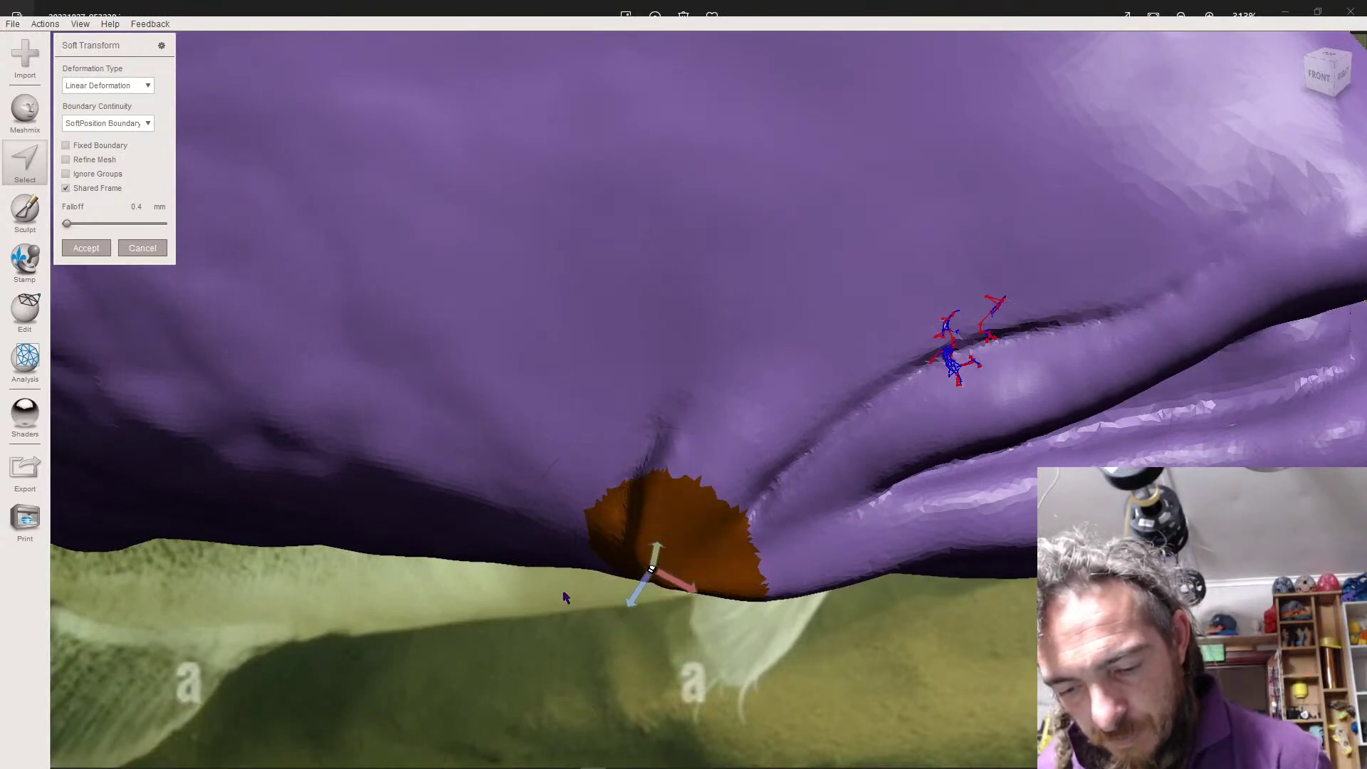
pyautogui.moveTo(591, 588); pyautogui.dragTo(608, 511, button='right')
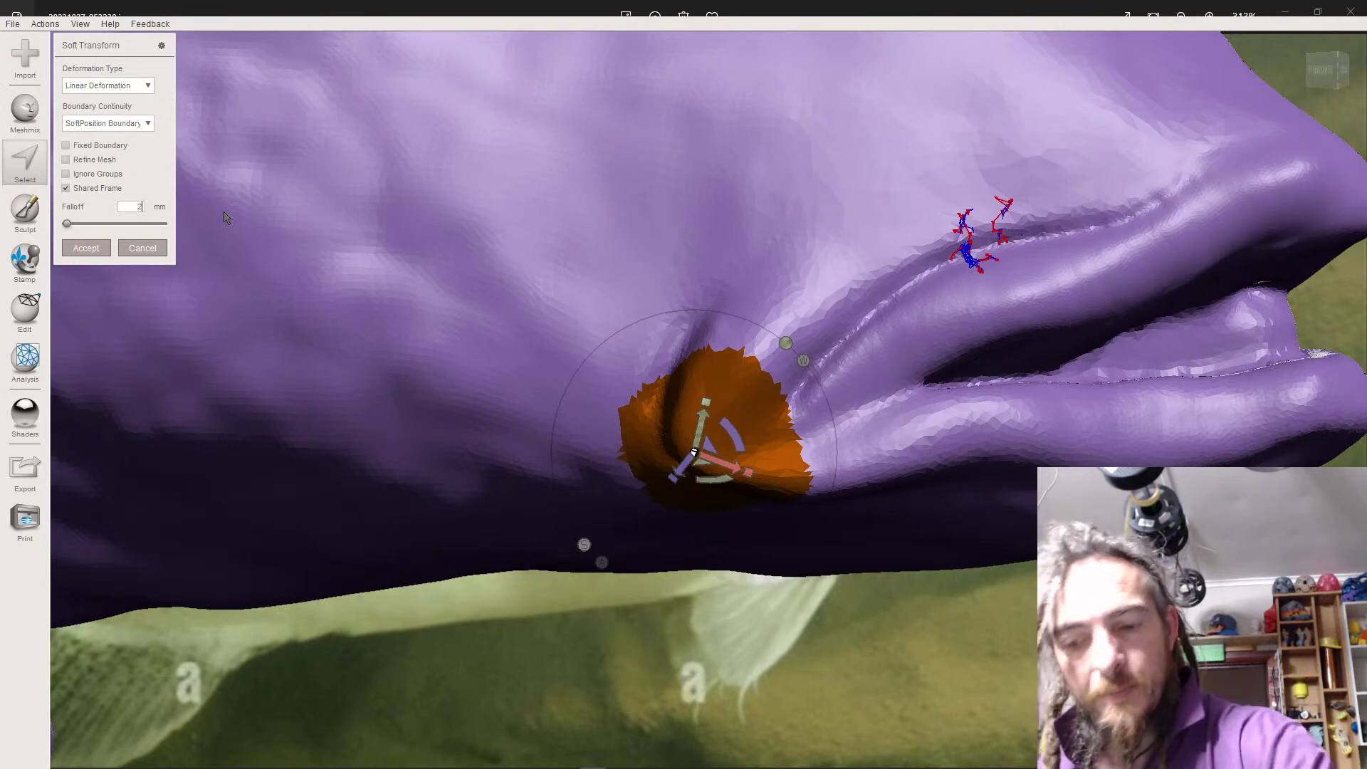
pyautogui.press('Return')
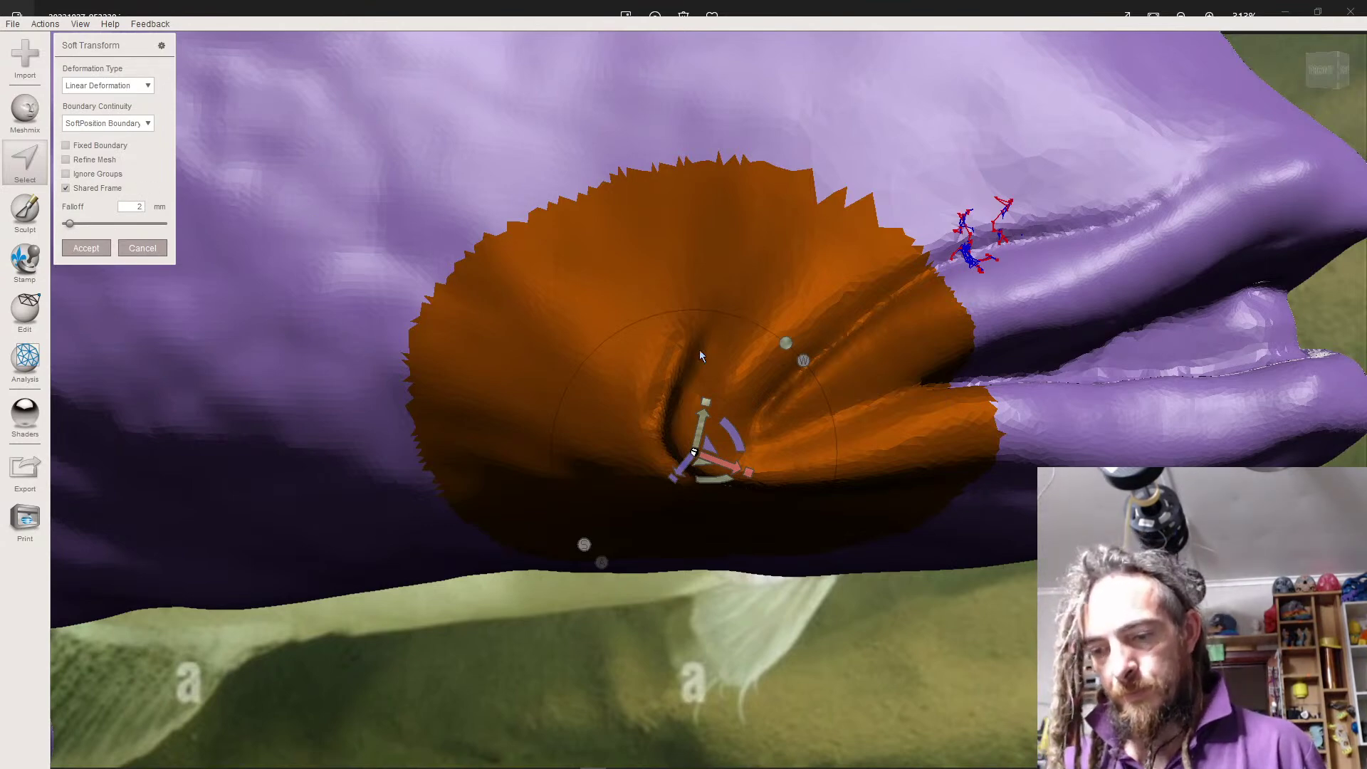
pyautogui.scroll(-2, 861, 277)
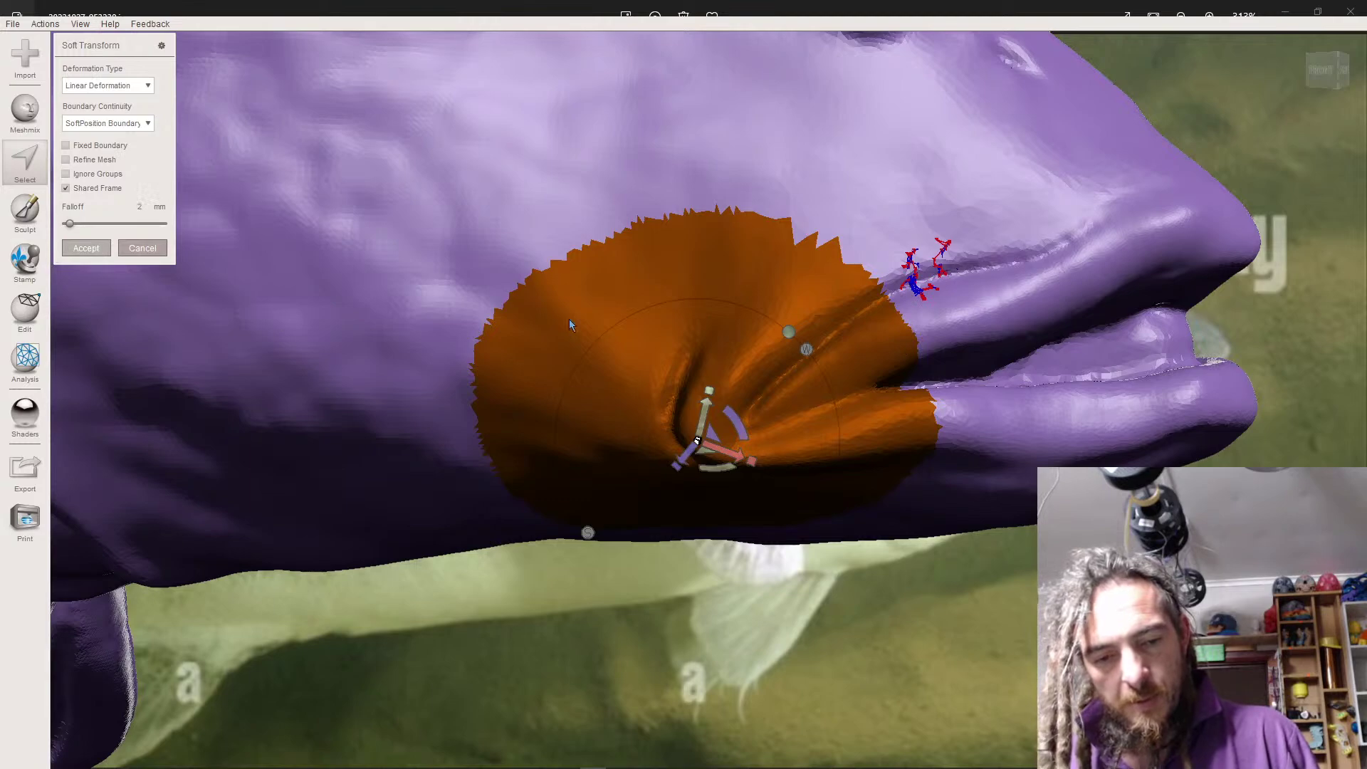
pyautogui.press('Return')
# - Show the wireframe and examine the tangled mesh faces above the upper lip
pyautogui.scroll(-10, 679, 310)
pyautogui.scroll(10, 883, 306)
pyautogui.scroll(5, 883, 311)
pyautogui.scroll(-8, 882, 311)
pyautogui.scroll(5, 883, 311)
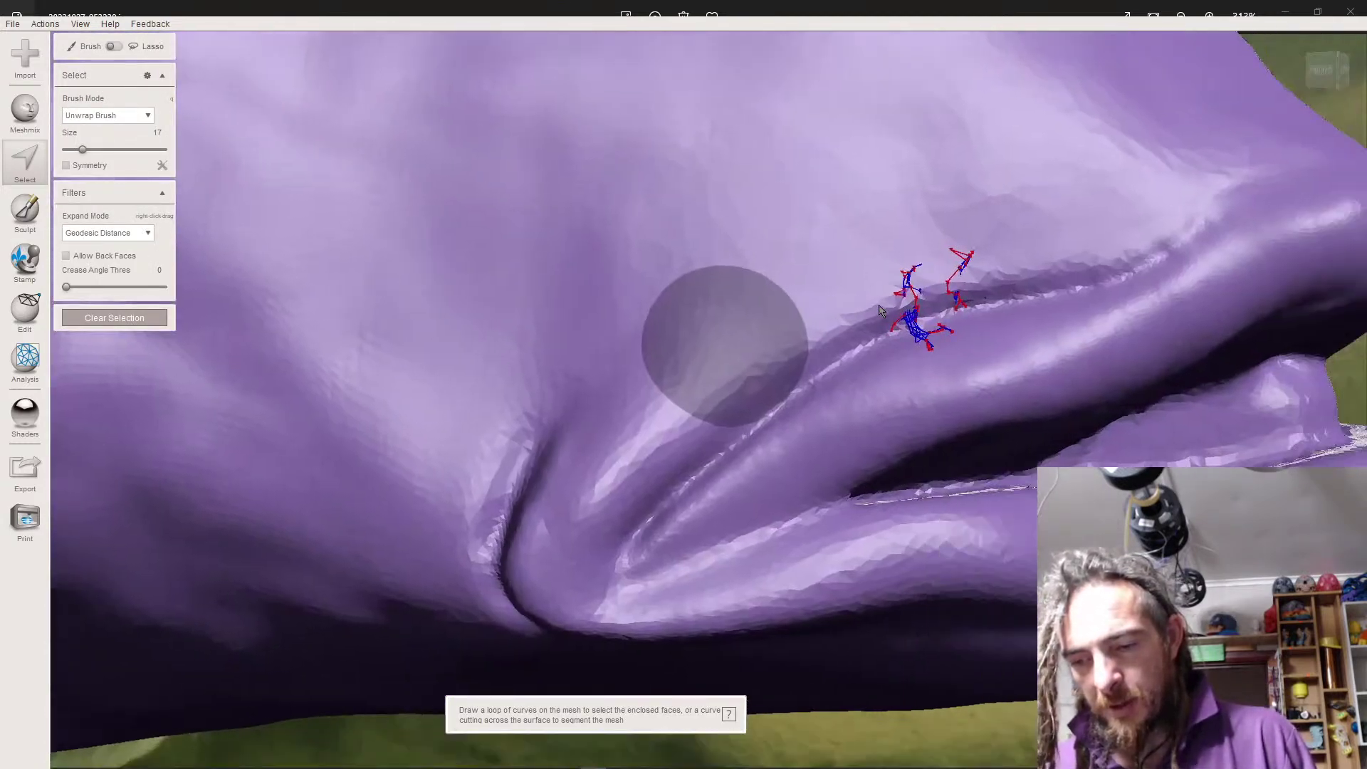
pyautogui.scroll(6, 880, 311)
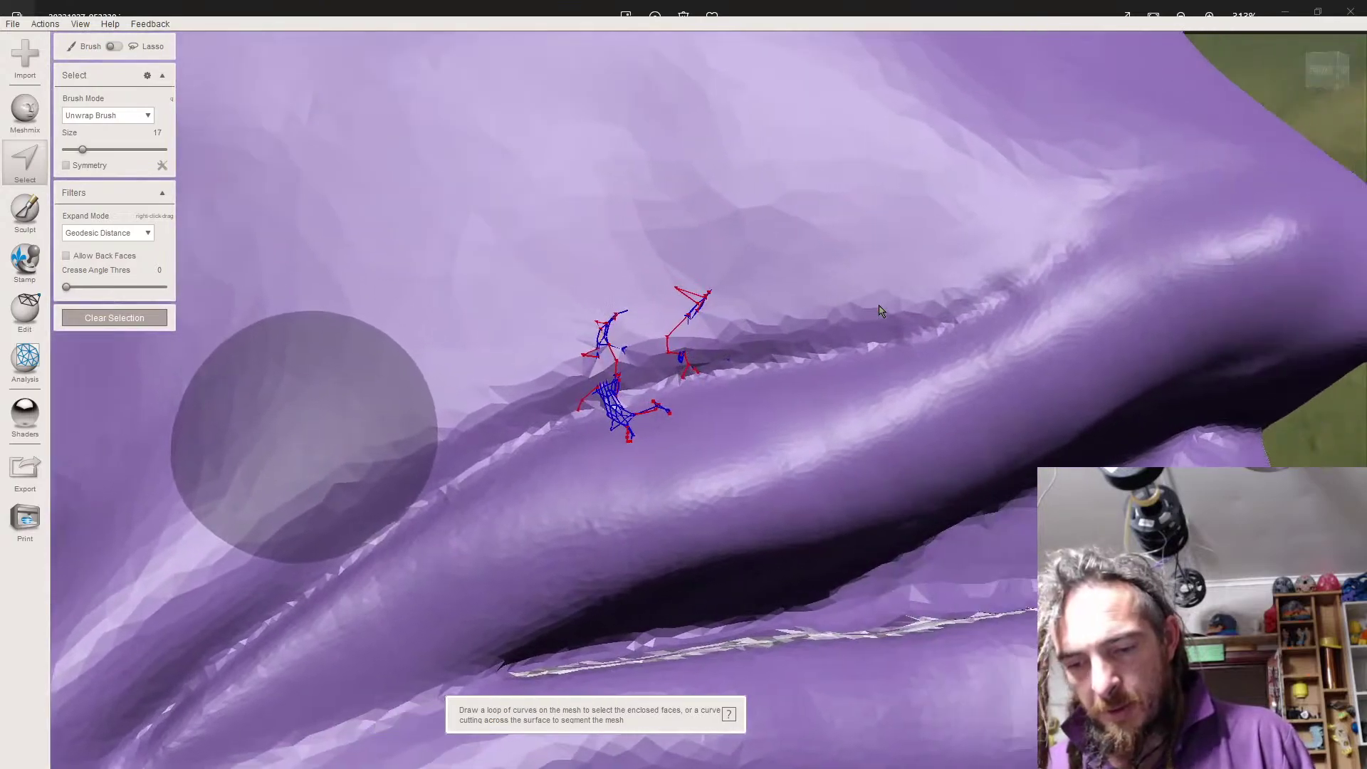
pyautogui.press('w')
pyautogui.scroll(4, 610, 321)
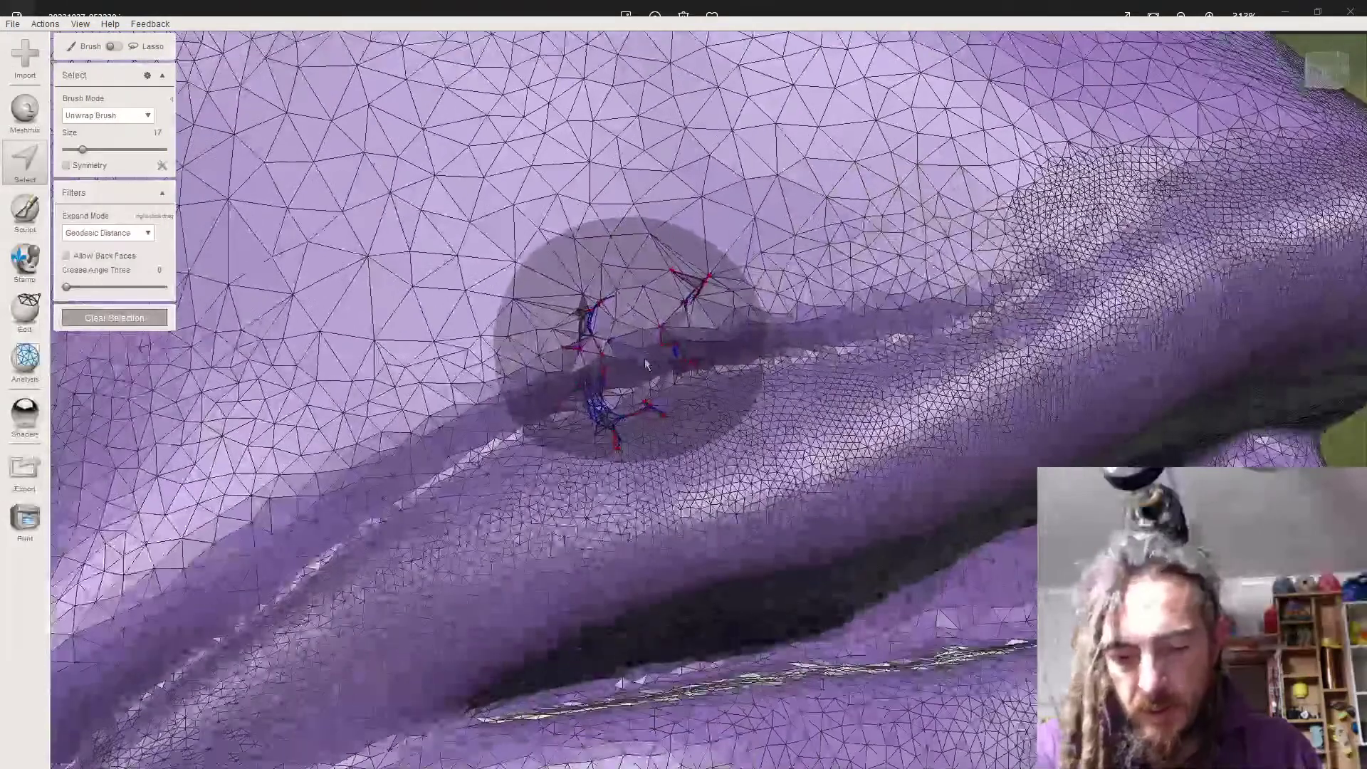
# - Try repairing the mesh defects above the upper lip with the Inspector using Flat Fill
pyautogui.click(25, 359)
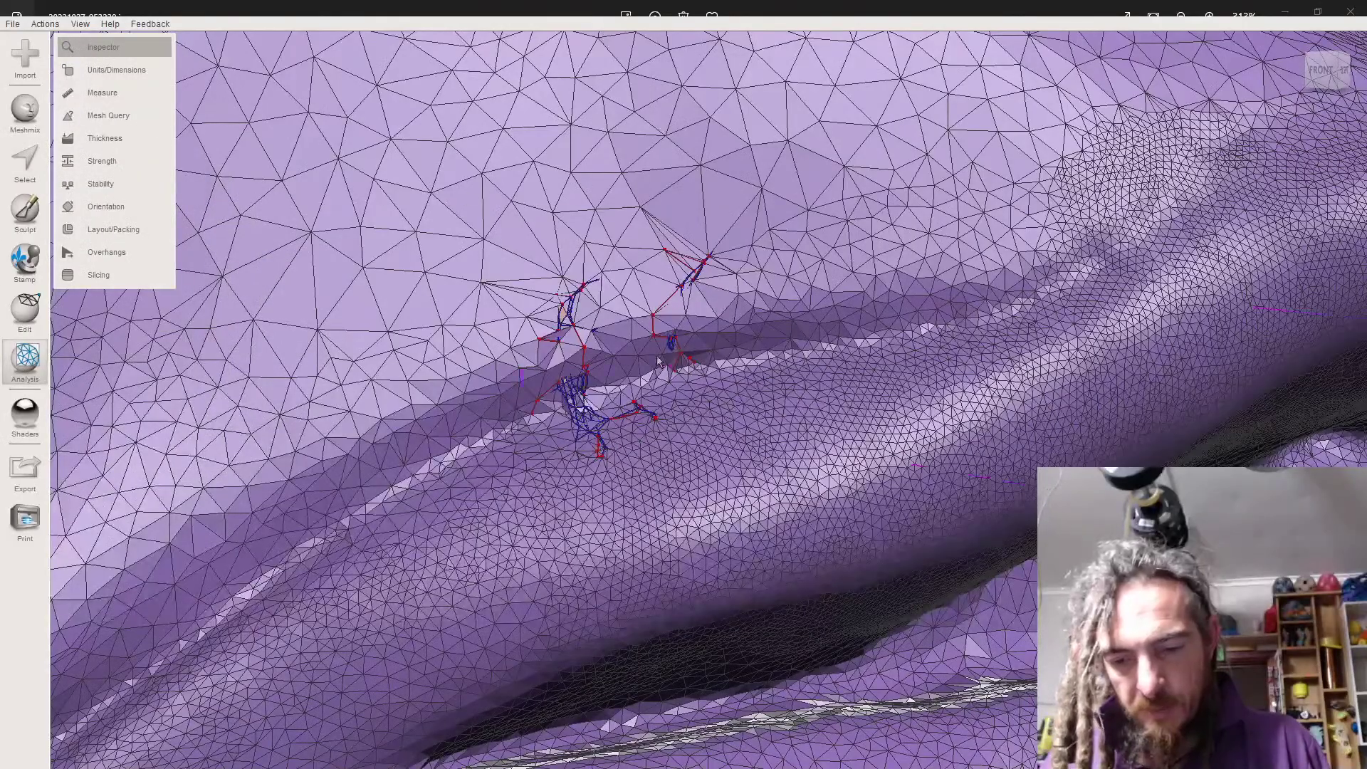
pyautogui.scroll(-10, 657, 361)
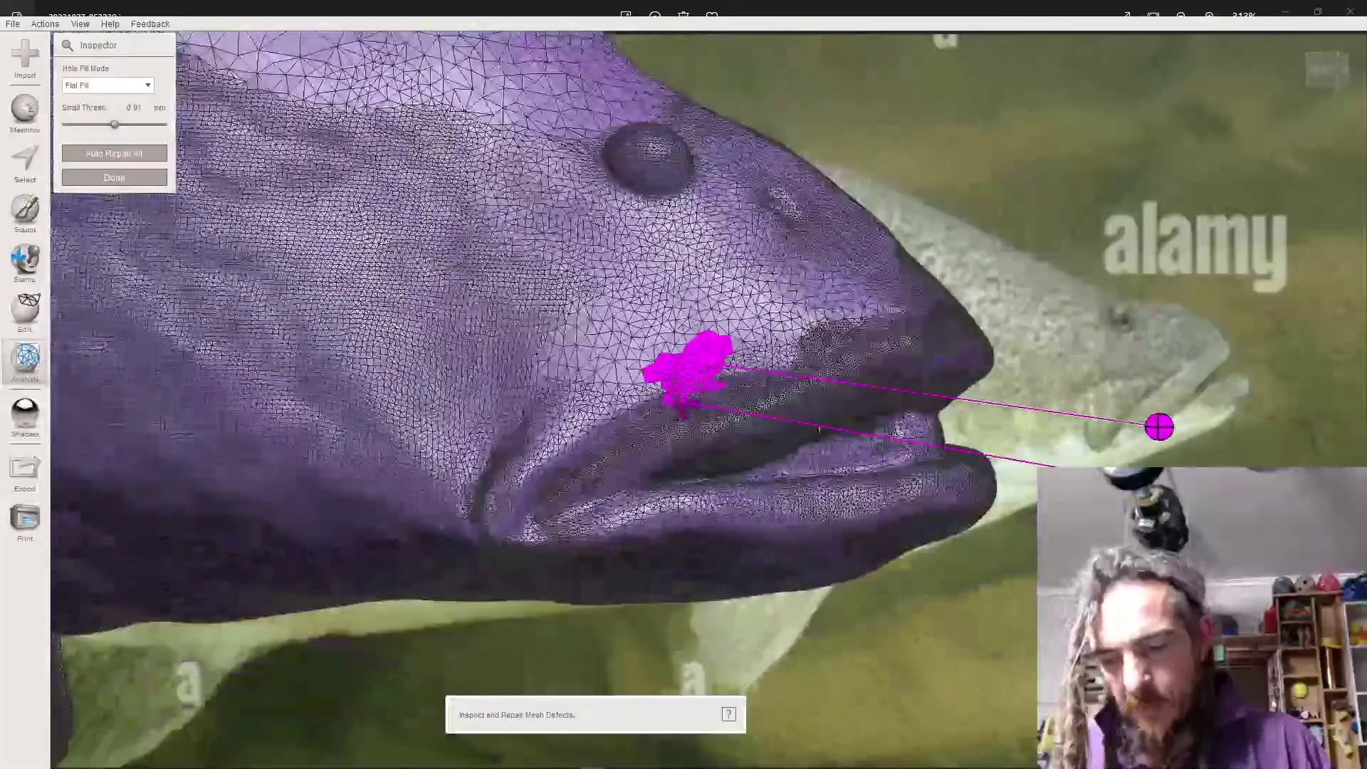
pyautogui.click(1152, 484)
pyautogui.click(1157, 428)
pyautogui.moveTo(836, 344); pyautogui.dragTo(846, 292, button='right')
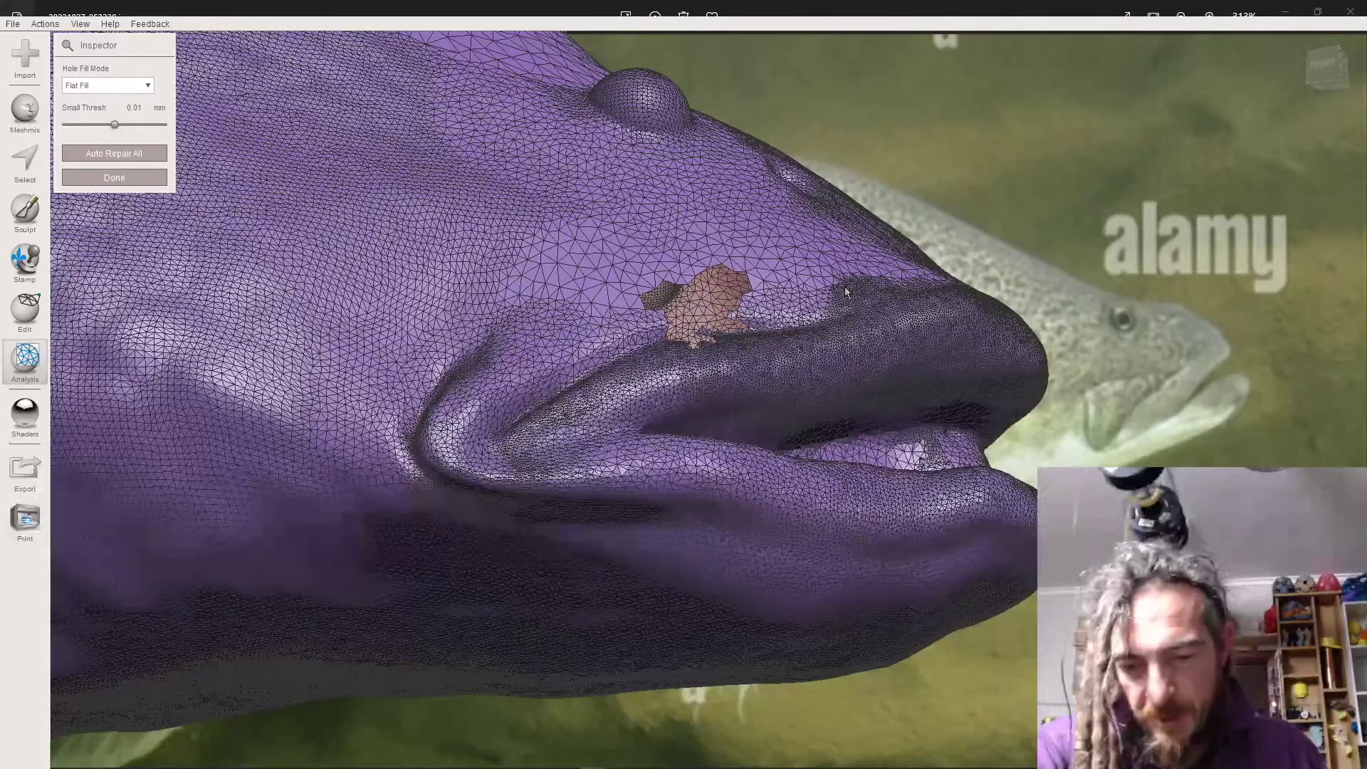
# - Undo the mesh repair, the soft transform, the smoothing and the recent sculpting strokes on the lips and mouth corner
pyautogui.press('s')
pyautogui.hotkey('ctrl', 'z')
pyautogui.hotkey('ctrl', 'z')
pyautogui.hotkey('ctrl', 'z')
pyautogui.hotkey('ctrl', 'z')
pyautogui.hotkey('ctrl', 'z')
pyautogui.hotkey('ctrl', 'z')
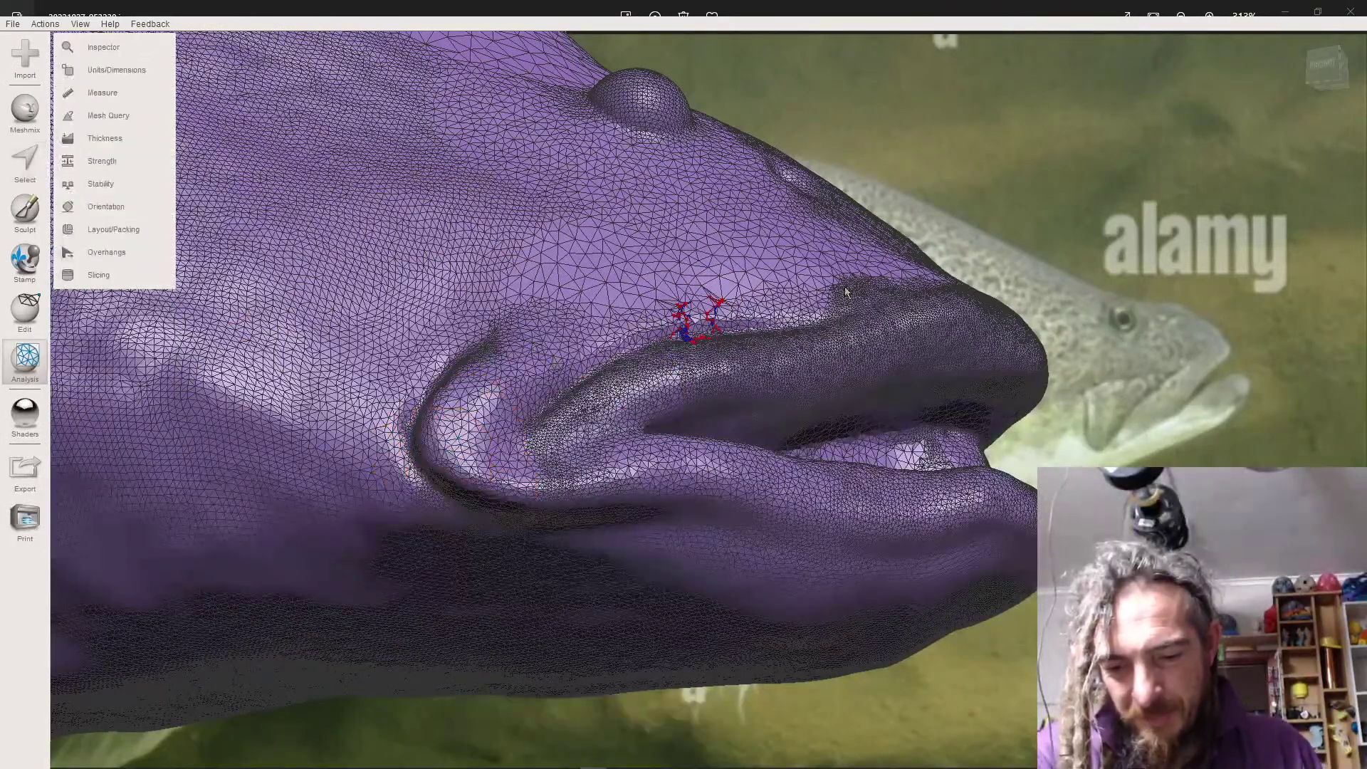
pyautogui.hotkey('ctrl', 'z')
pyautogui.hotkey('ctrl', 'z')
pyautogui.hotkey('ctrl', 'z')
pyautogui.hotkey('ctrl', 'z')
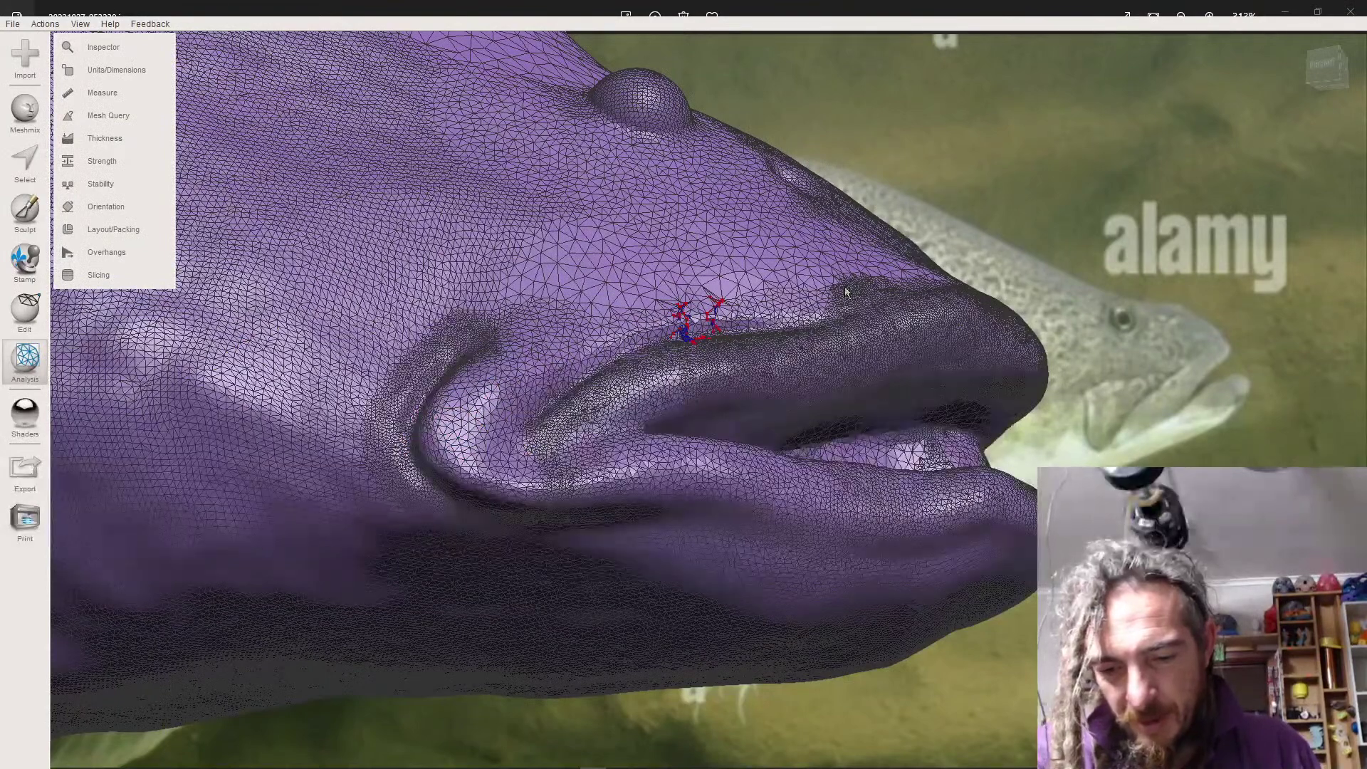
pyautogui.hotkey('ctrl', 'z')
pyautogui.hotkey('ctrl', 'z')
pyautogui.hotkey('ctrl', 'z')
pyautogui.hotkey('ctrl', 'z')
pyautogui.hotkey('ctrl', 'z')
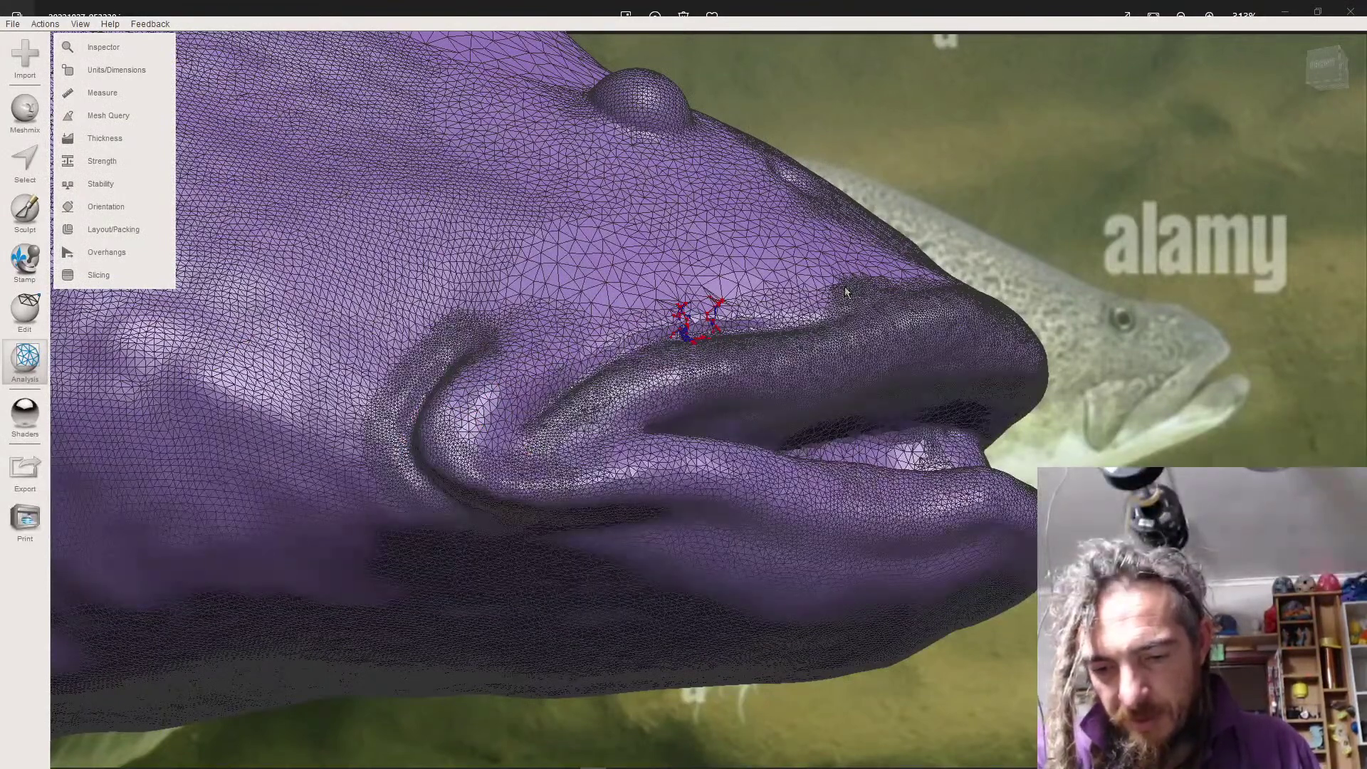
pyautogui.hotkey('ctrl', 'z')
pyautogui.hotkey('ctrl', 'z')
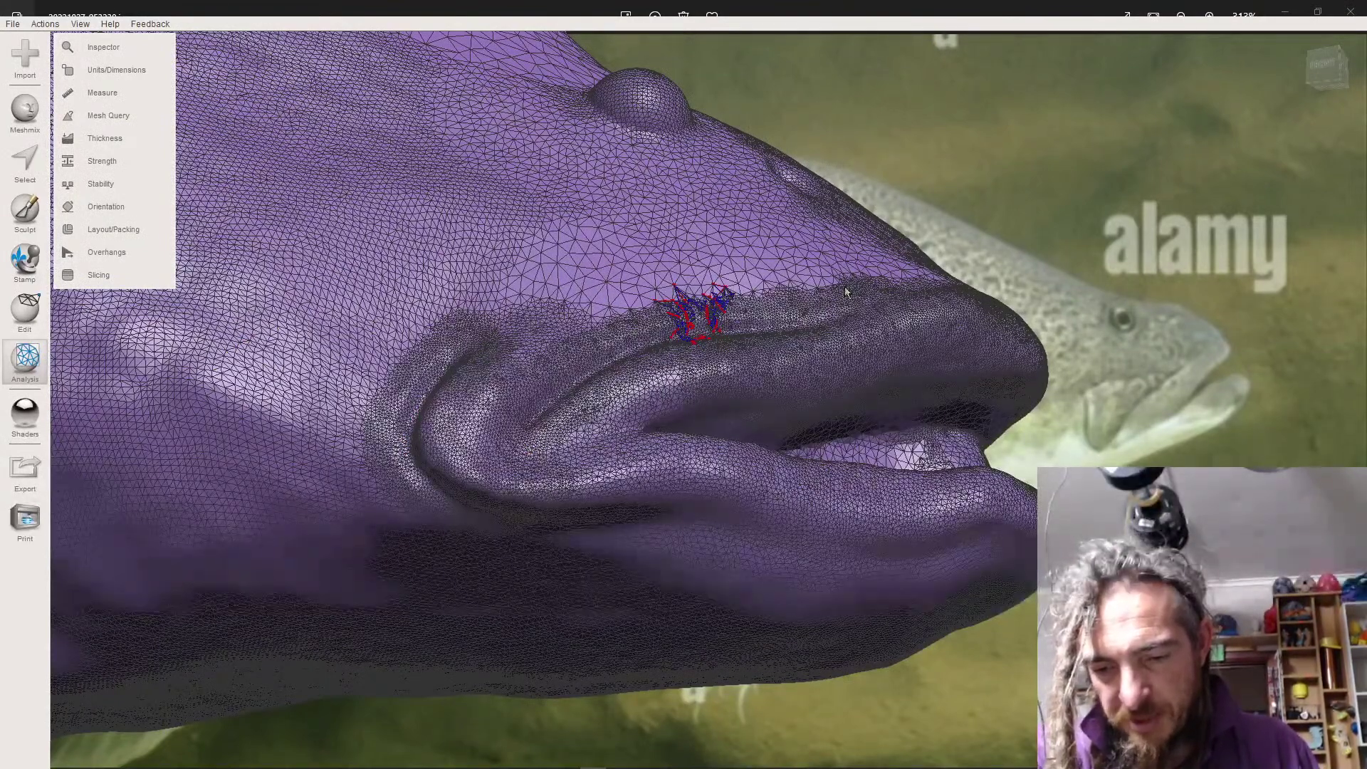
pyautogui.hotkey('ctrl', 'z')
pyautogui.hotkey('ctrl', 'z')
pyautogui.hotkey('ctrl', 'z')
pyautogui.hotkey('ctrl', 'z')
pyautogui.hotkey('ctrl', 'z')
pyautogui.hotkey('ctrl', 'z')
pyautogui.hotkey('ctrl', 'z')
pyautogui.hotkey('ctrl', 'z')
pyautogui.hotkey('ctrl', 'z')
pyautogui.hotkey('ctrl', 'z')
pyautogui.hotkey('ctrl', 'z')
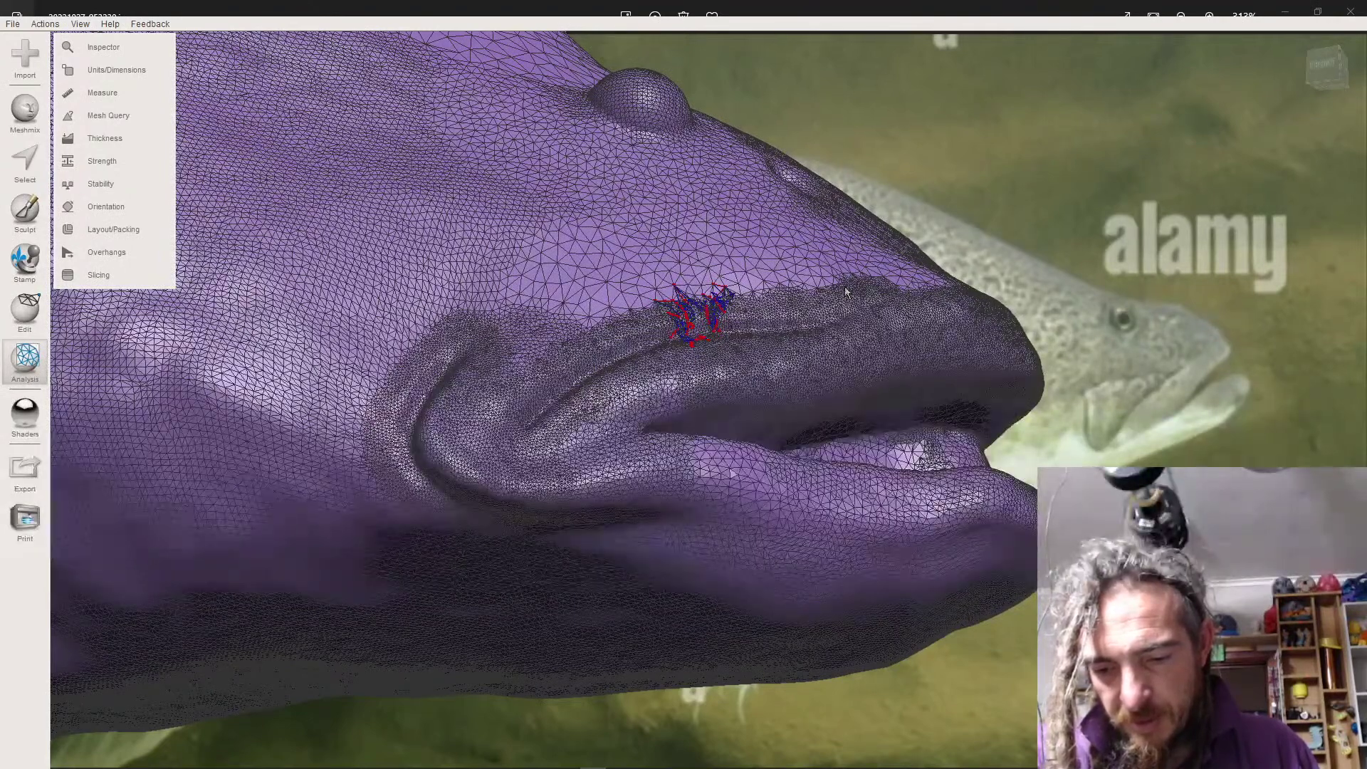
# - Undo the earlier lip and mouth-corner edits, including the soft transform, back to the open hole above the upper lip
pyautogui.hotkey('ctrl', 'z')
pyautogui.hotkey('ctrl', 'z')
pyautogui.hotkey('ctrl', 'z')
pyautogui.hotkey('ctrl', 'z')
pyautogui.hotkey('ctrl', 'z')
pyautogui.hotkey('ctrl', 'z')
pyautogui.hotkey('ctrl', 'z')
pyautogui.hotkey('ctrl', 'z')
pyautogui.hotkey('ctrl', 'z')
pyautogui.hotkey('ctrl', 'z')
pyautogui.hotkey('ctrl', 'z')
pyautogui.hotkey('ctrl', 'z')
pyautogui.hotkey('ctrl', 'z')
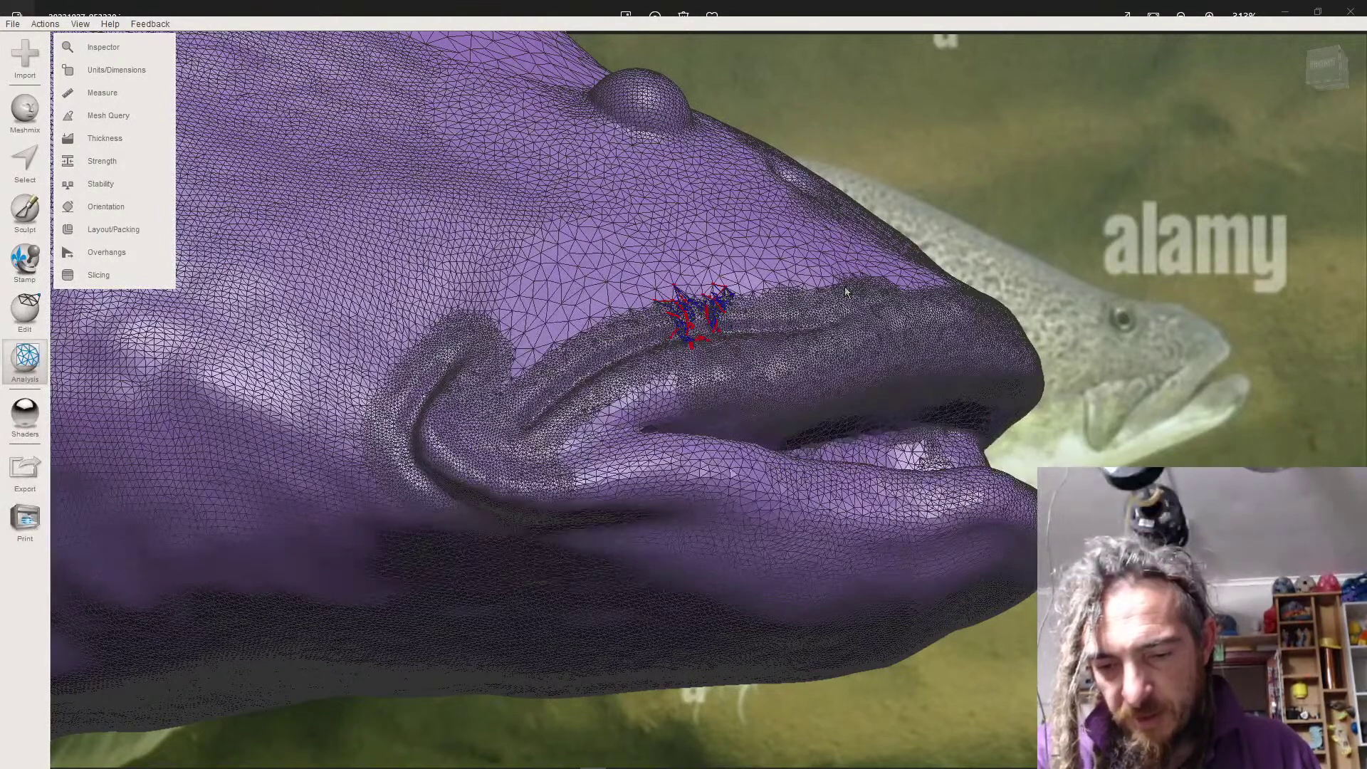
pyautogui.hotkey('ctrl', 'z')
pyautogui.hotkey('ctrl', 'z')
pyautogui.hotkey('ctrl', 'z')
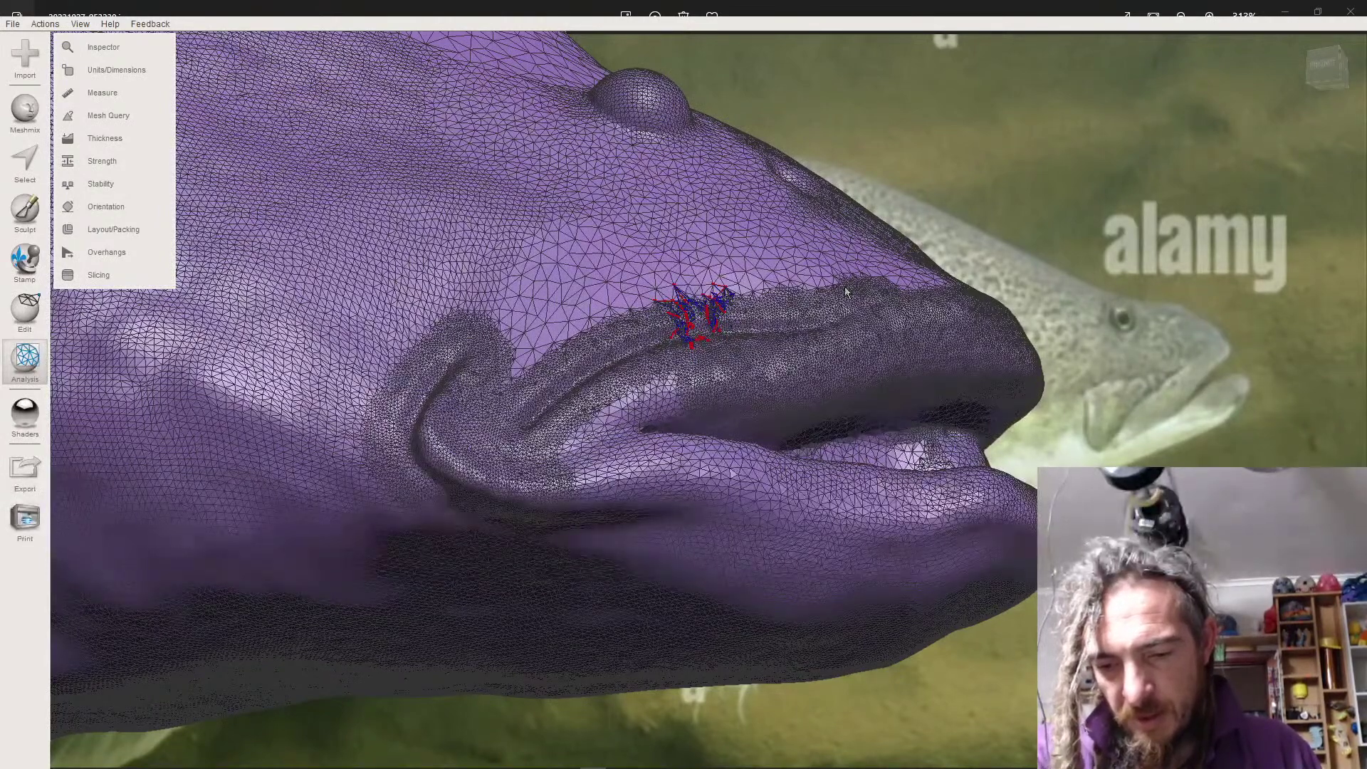
pyautogui.hotkey('ctrl', 'z')
pyautogui.hotkey('ctrl', 'z')
pyautogui.hotkey('ctrl', 'z')
pyautogui.hotkey('ctrl', 'z')
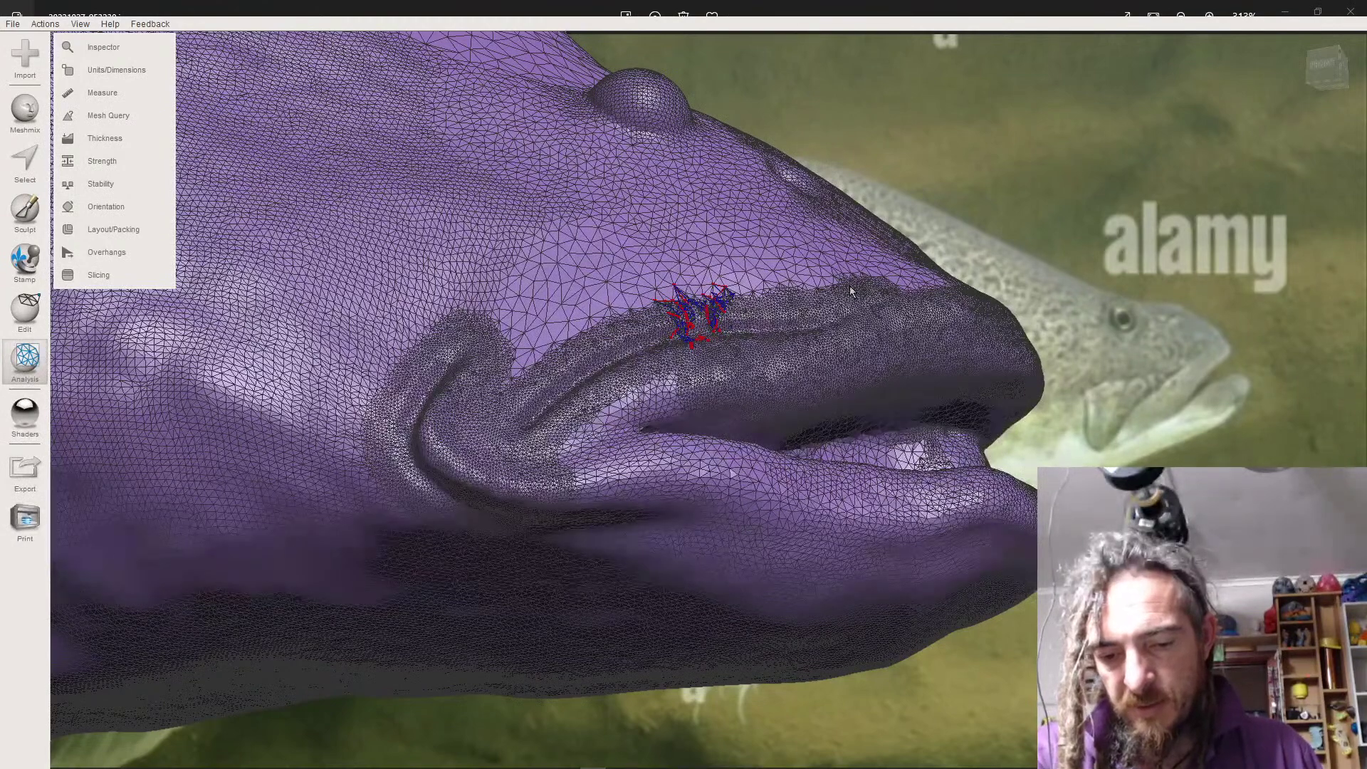
pyautogui.hotkey('ctrl', 'z')
pyautogui.hotkey('ctrl', 'z')
pyautogui.hotkey('ctrl', 'z')
pyautogui.hotkey('ctrl', 'z')
pyautogui.hotkey('ctrl', 'z')
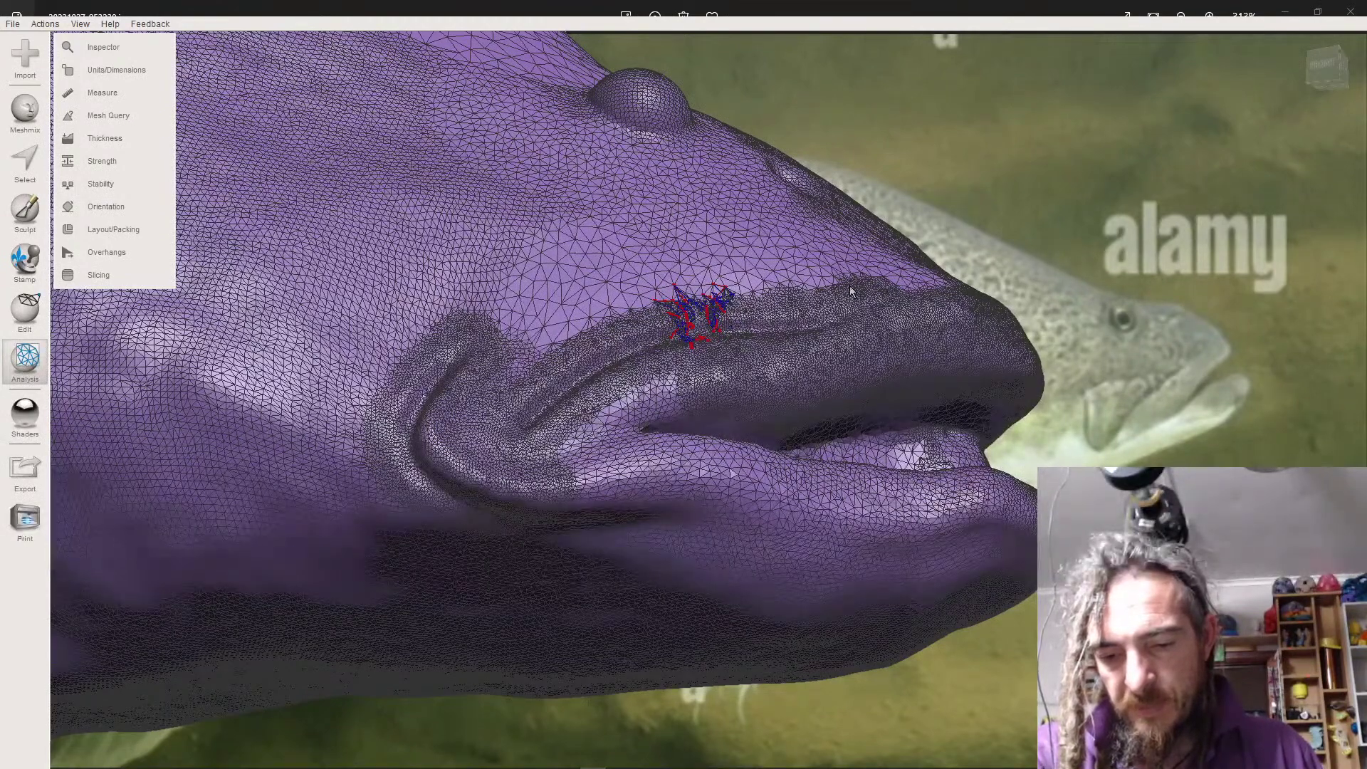
pyautogui.hotkey('ctrl', 'z')
pyautogui.hotkey('ctrl', 'z')
pyautogui.hotkey('ctrl', 'z')
pyautogui.hotkey('ctrl', 'z')
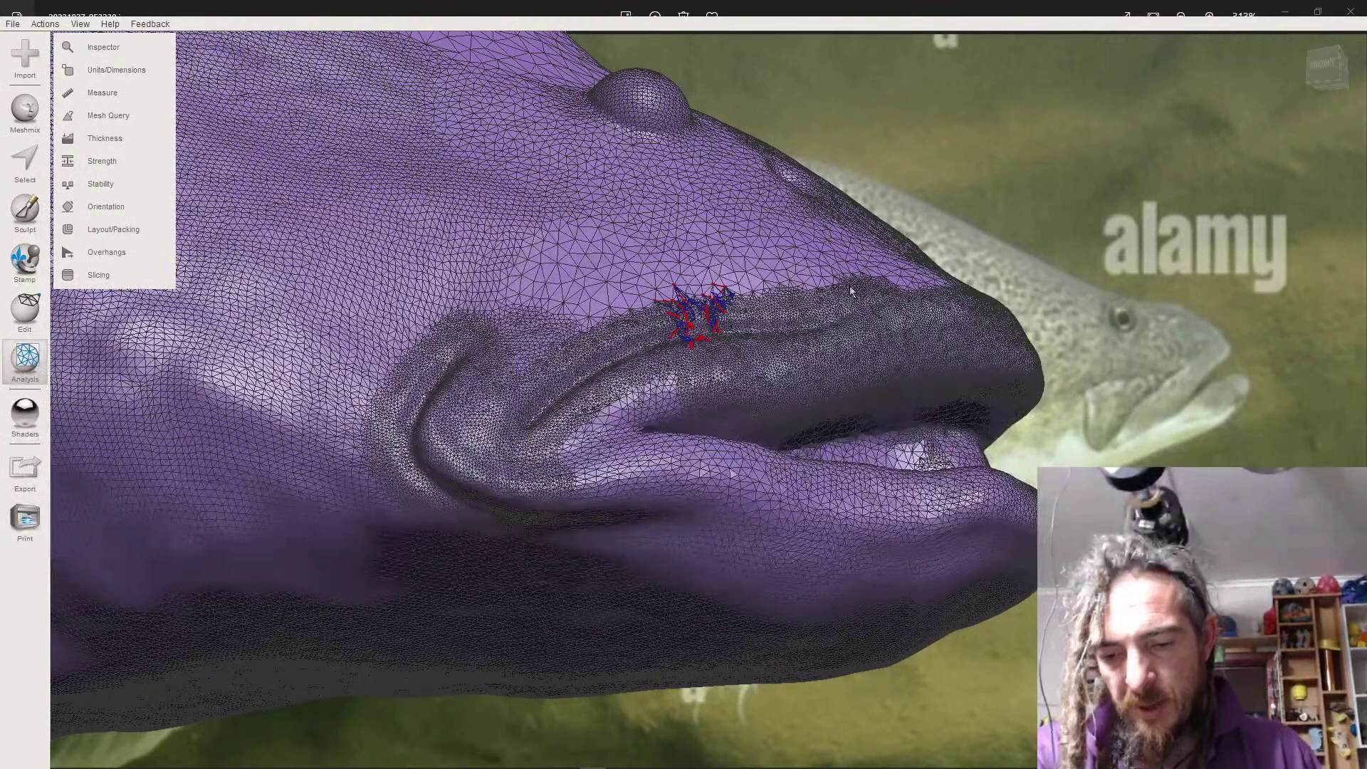
pyautogui.hotkey('ctrl', 'z')
pyautogui.hotkey('ctrl', 'z')
pyautogui.hotkey('ctrl', 'z')
pyautogui.hotkey('ctrl', 'z')
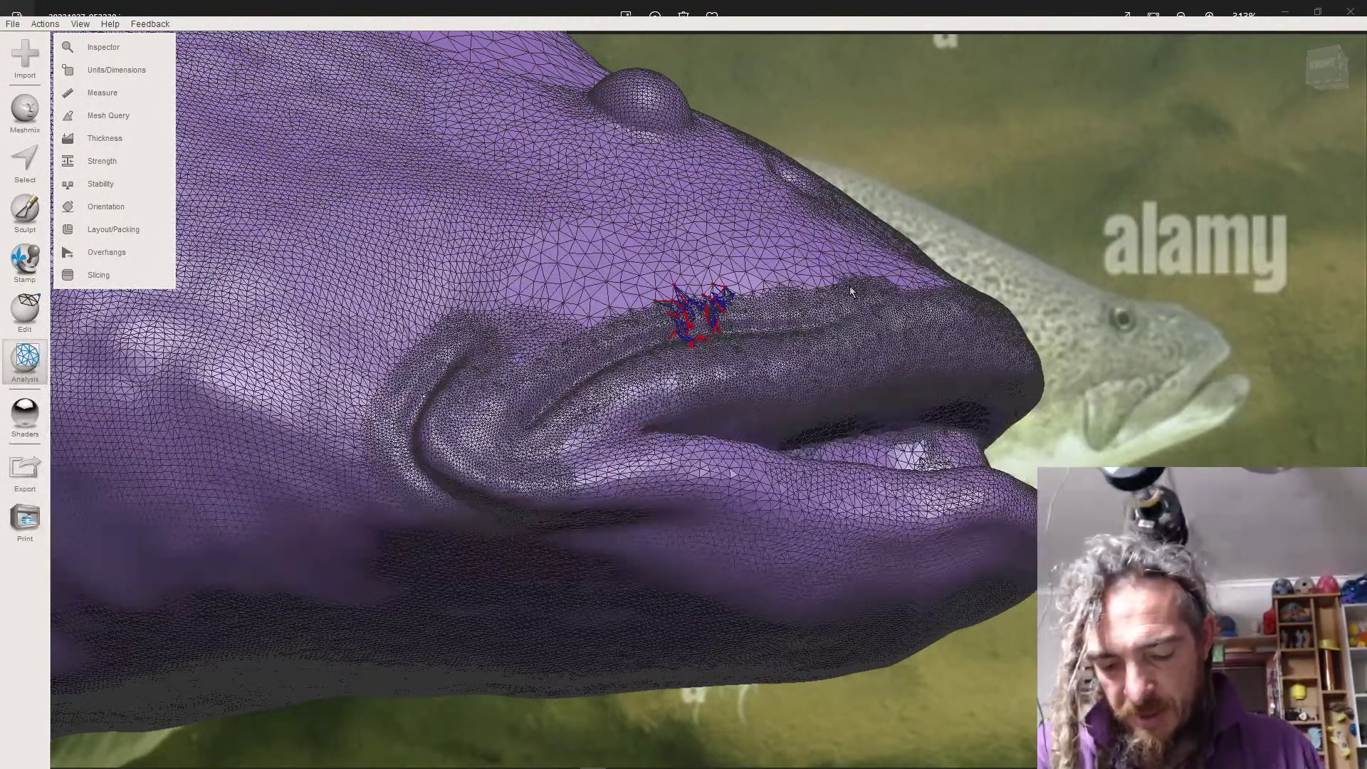
pyautogui.hotkey('ctrl', 'z')
pyautogui.hotkey('ctrl', 'z')
pyautogui.hotkey('ctrl', 'z')
pyautogui.hotkey('ctrl', 'z')
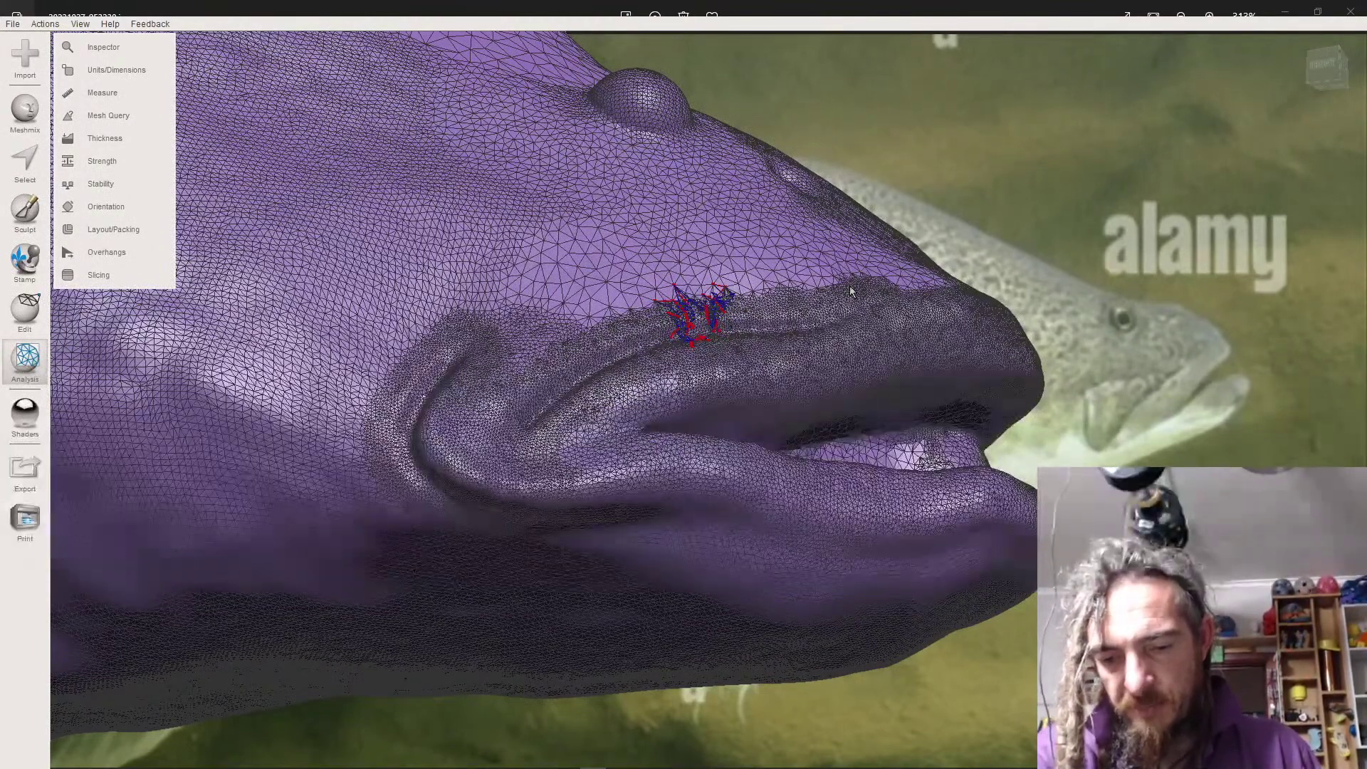
pyautogui.hotkey('ctrl', 'z')
pyautogui.hotkey('ctrl', 'z')
pyautogui.hotkey('ctrl', 'z')
pyautogui.hotkey('ctrl', 'z')
pyautogui.hotkey('ctrl', 'z')
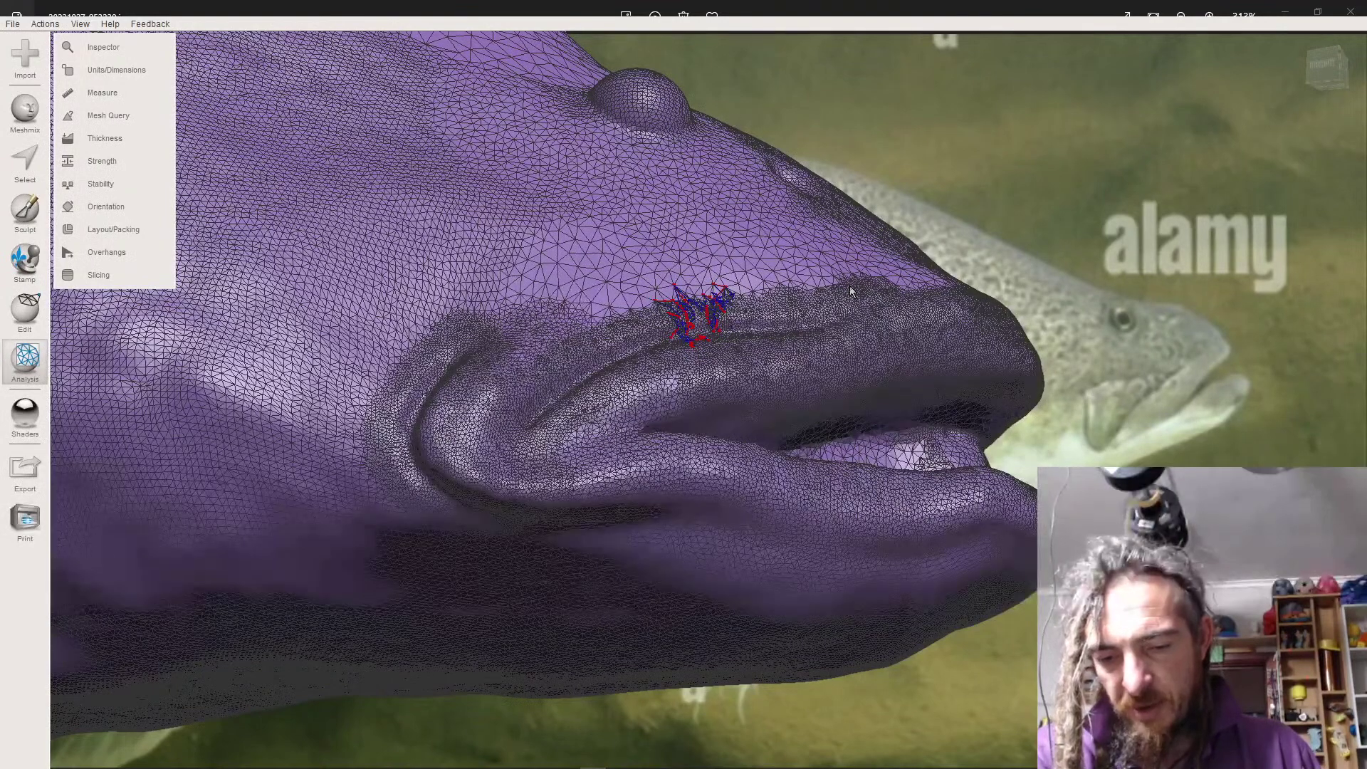
pyautogui.hotkey('ctrl', 'z')
pyautogui.hotkey('ctrl', 'z')
pyautogui.hotkey('ctrl', 'z')
pyautogui.hotkey('ctrl', 'z')
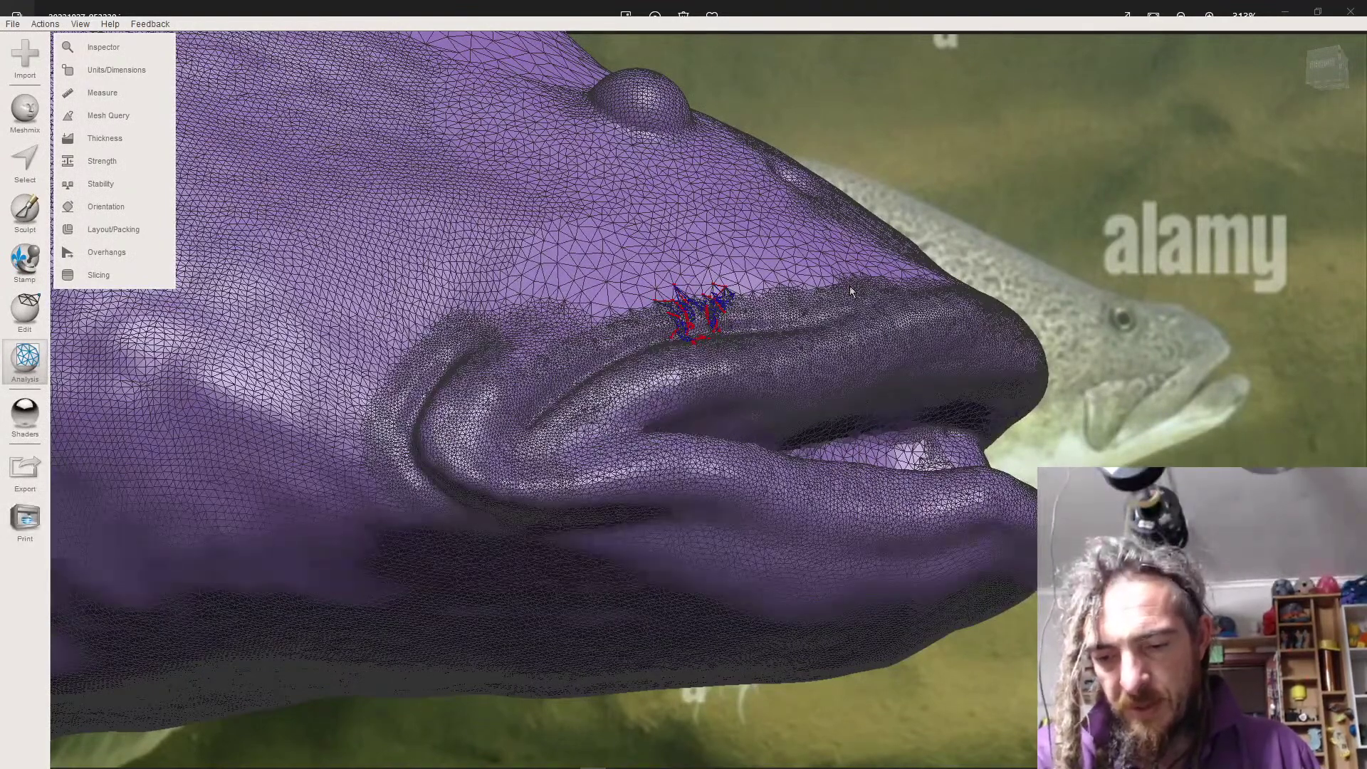
pyautogui.hotkey('ctrl', 'z')
pyautogui.hotkey('ctrl', 'z')
pyautogui.hotkey('ctrl', 'z')
pyautogui.hotkey('ctrl', 'z')
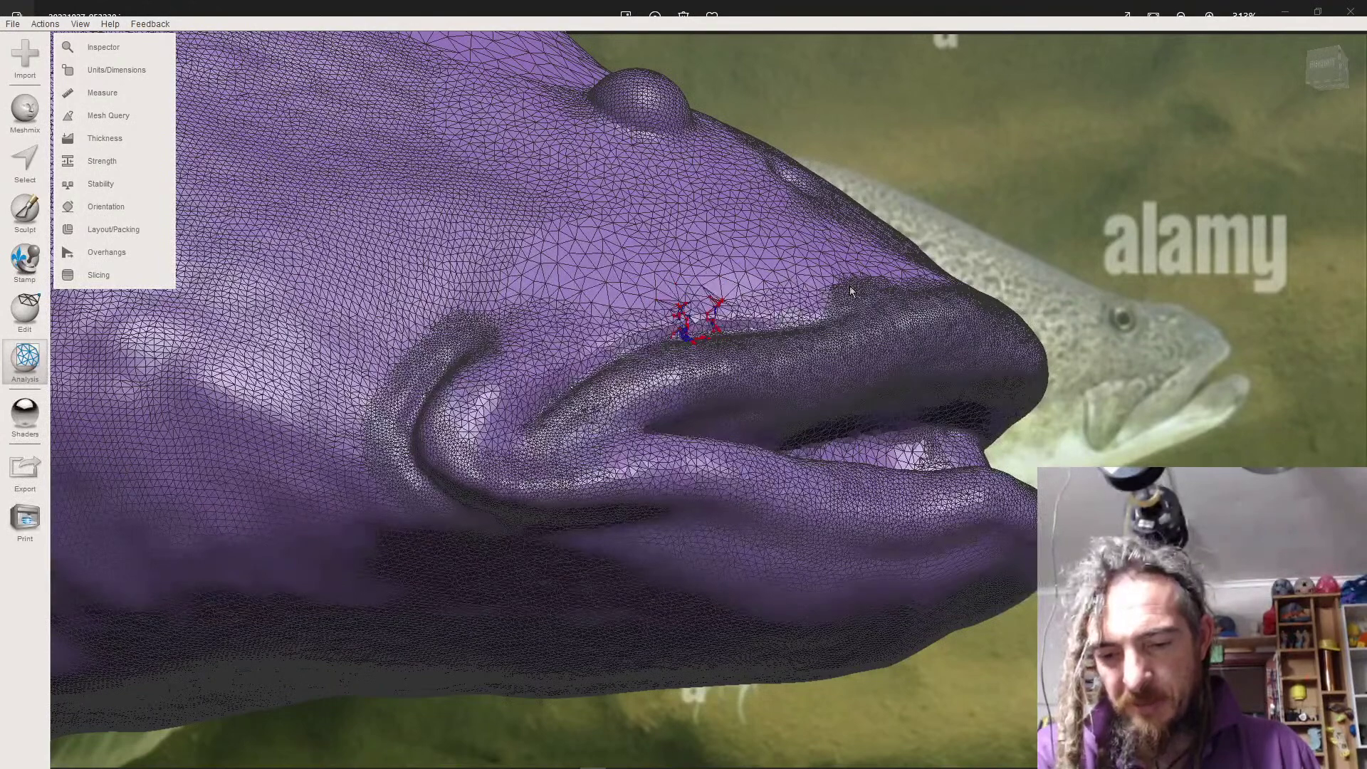
pyautogui.hotkey('ctrl', 'z')
pyautogui.hotkey('ctrl', 'z')
pyautogui.hotkey('ctrl', 'z')
pyautogui.hotkey('ctrl', 'z')
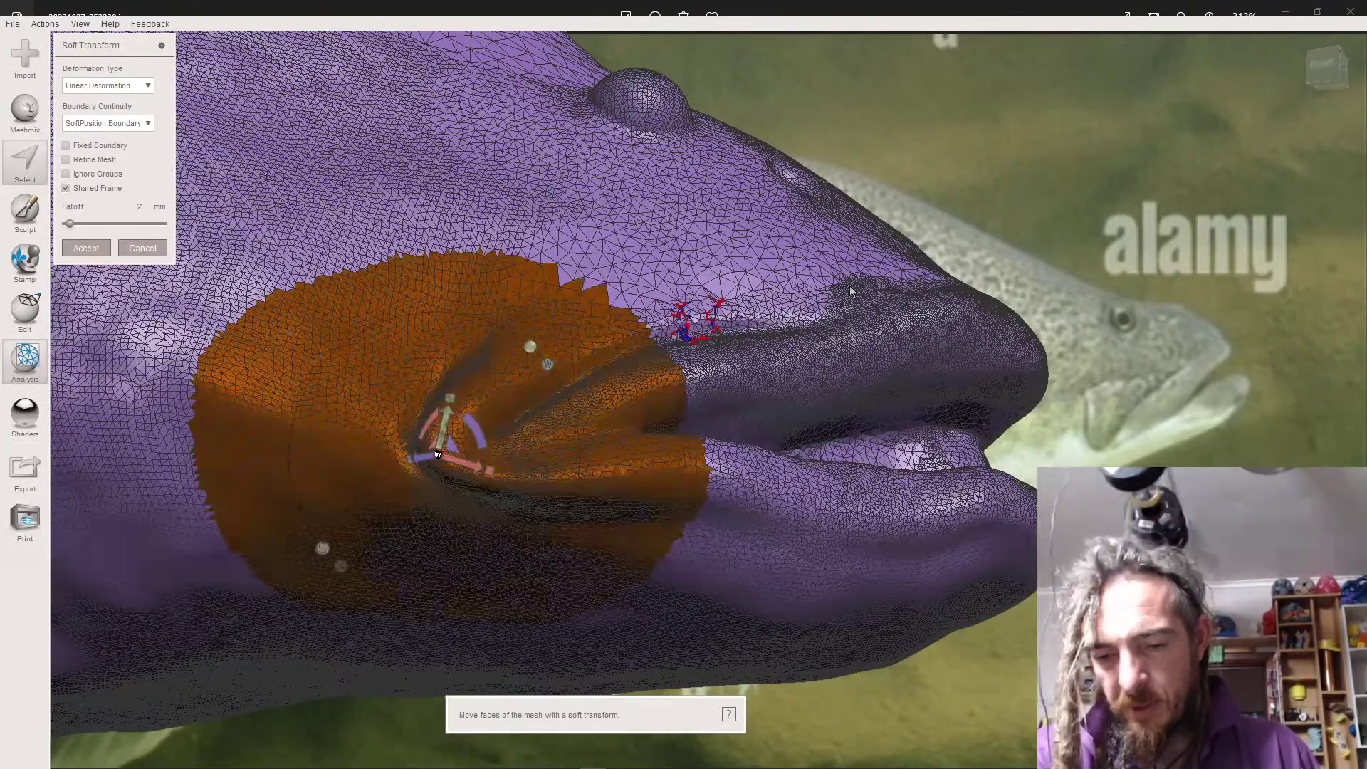
pyautogui.press('Return')
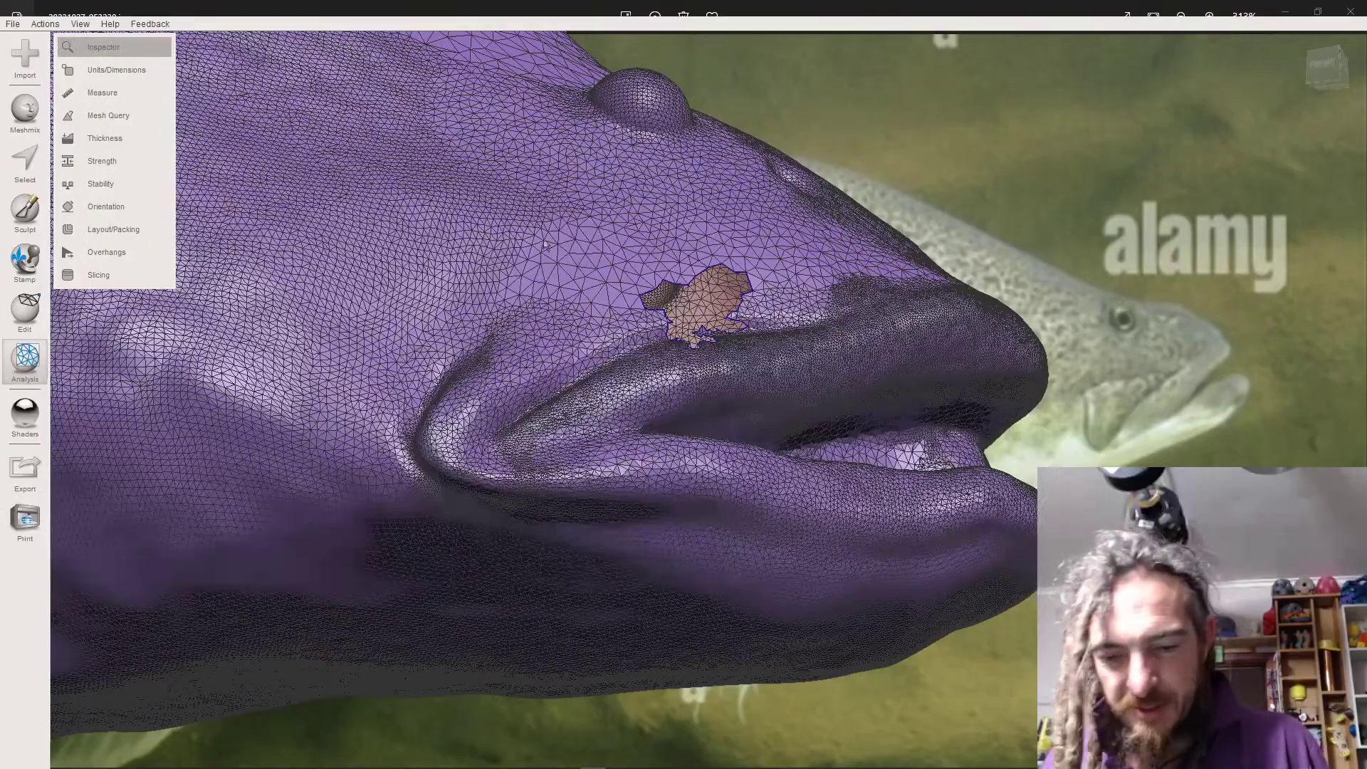
pyautogui.scroll(5, 717, 330)
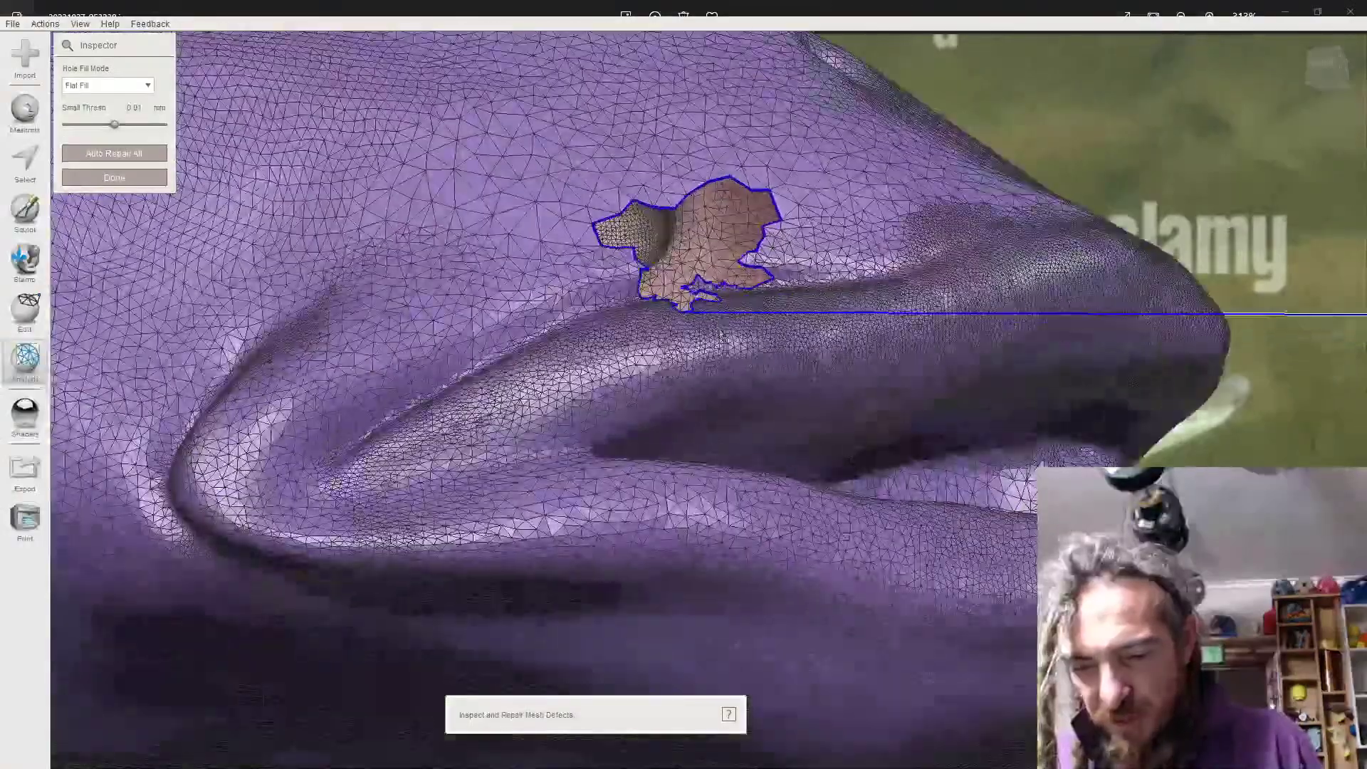
pyautogui.scroll(-2, 717, 330)
pyautogui.moveTo(719, 329); pyautogui.dragTo(662, 395, button='right')
pyautogui.click(132, 178)
pyautogui.scroll(5, 617, 405)
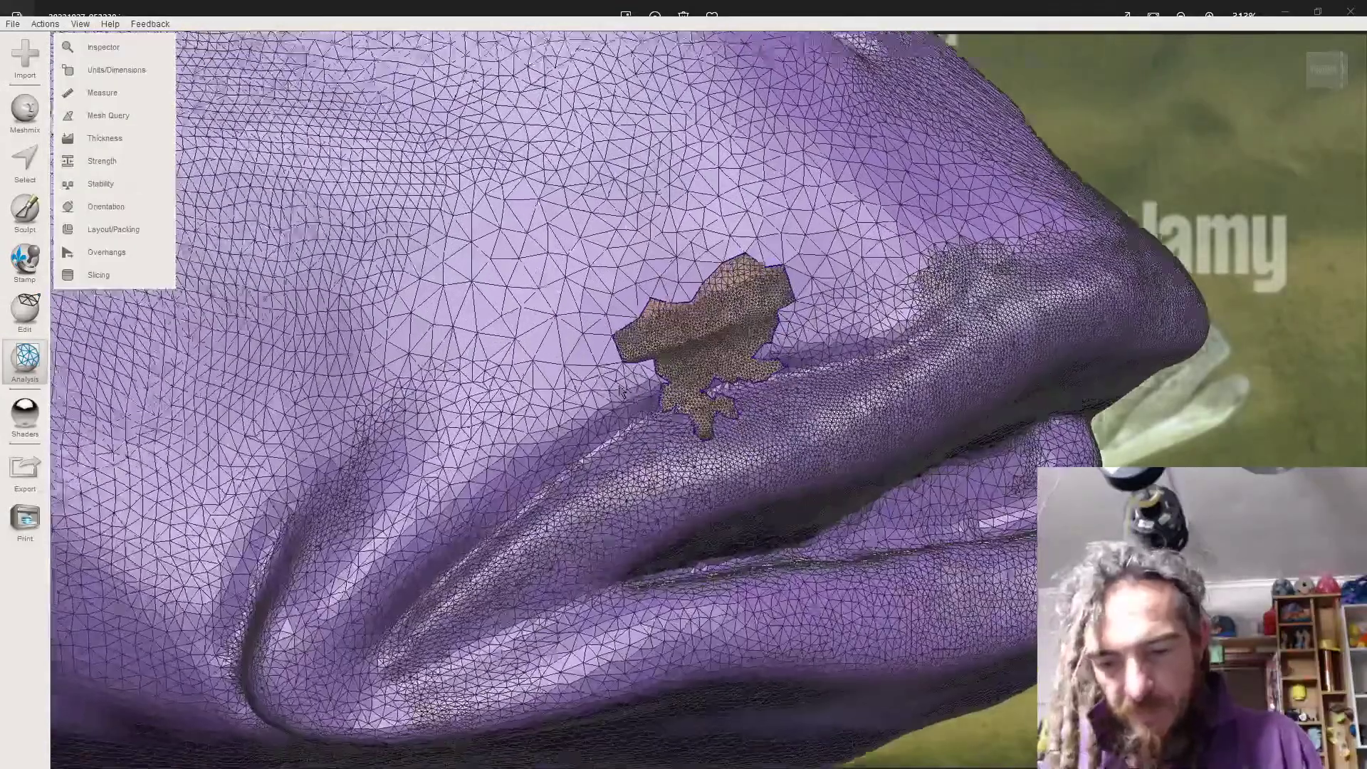
# - Bridge the lower part of the hole between small face selections on opposite edges, using selection size 2 and Refine 100
pyautogui.scroll(3, 616, 406)
pyautogui.press('s')
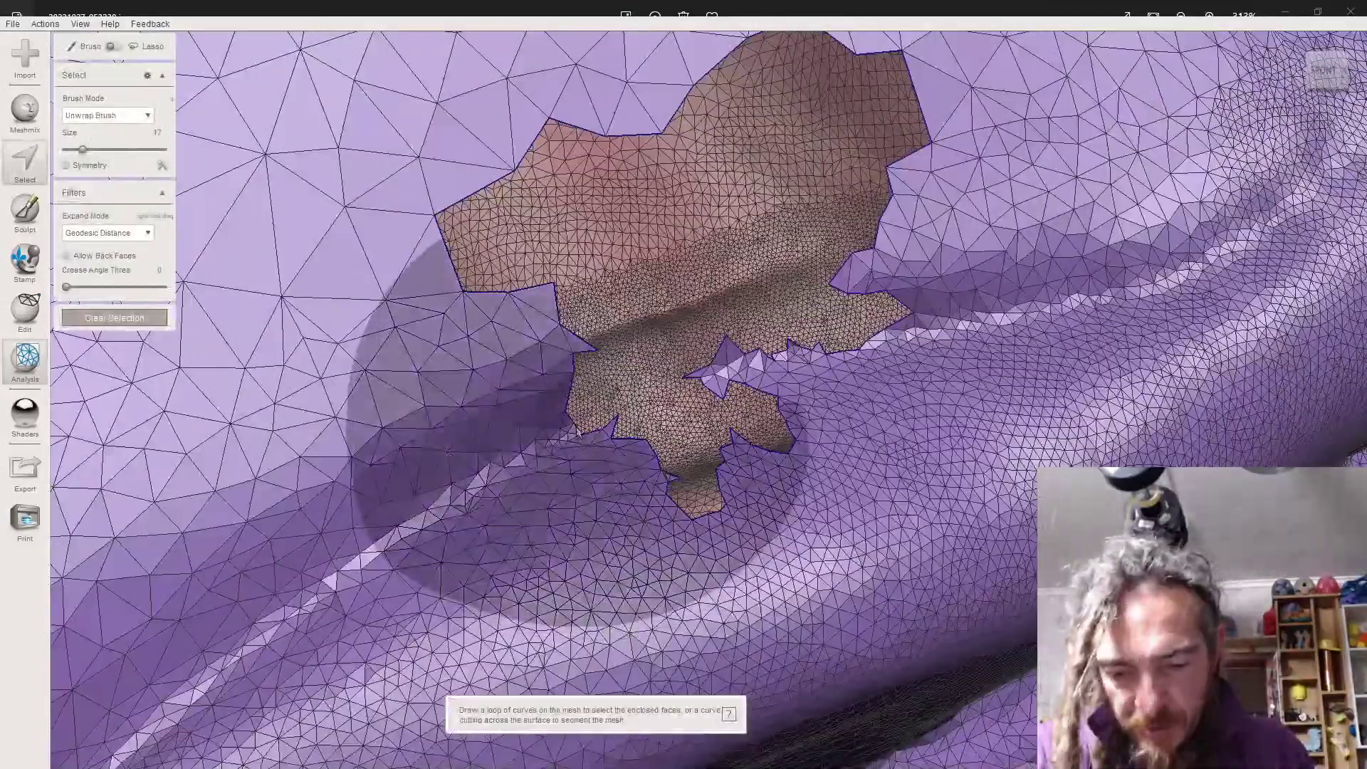
pyautogui.click(67, 151)
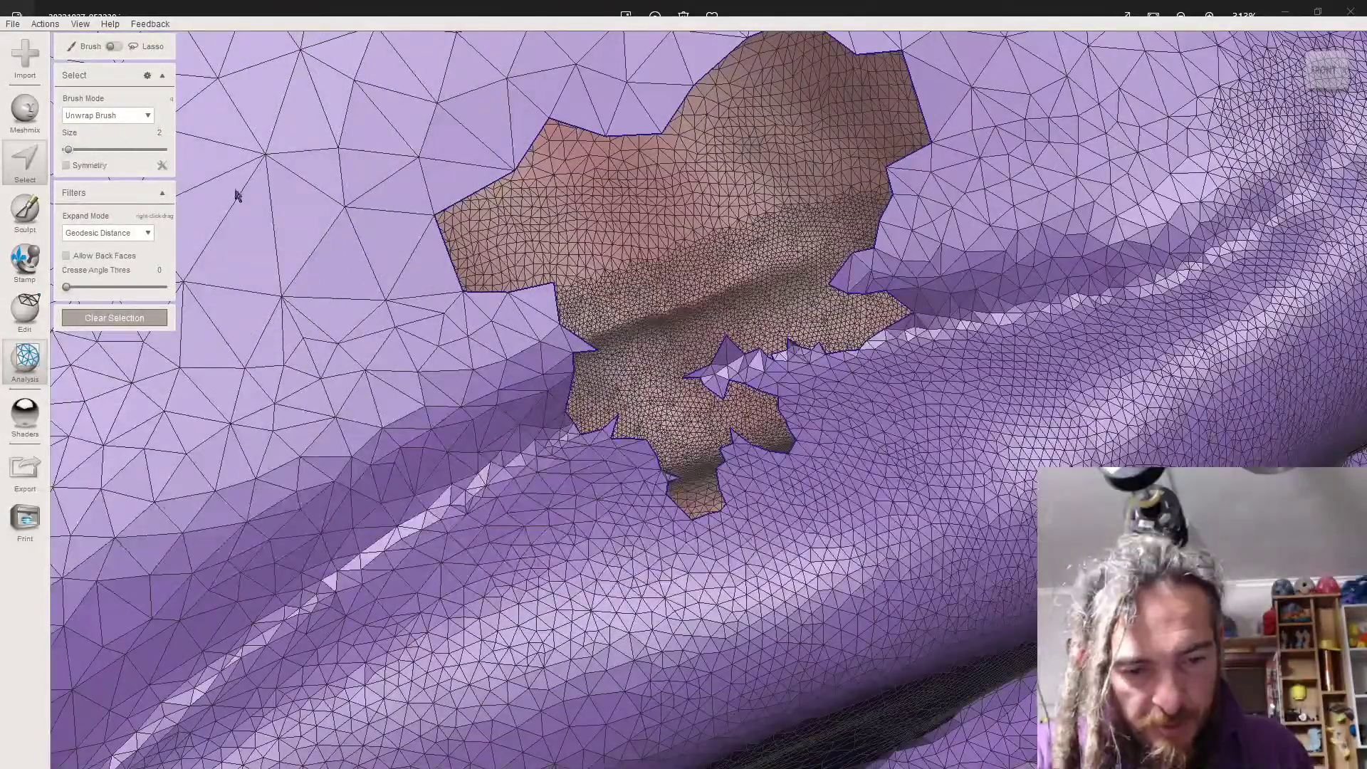
pyautogui.click(567, 423)
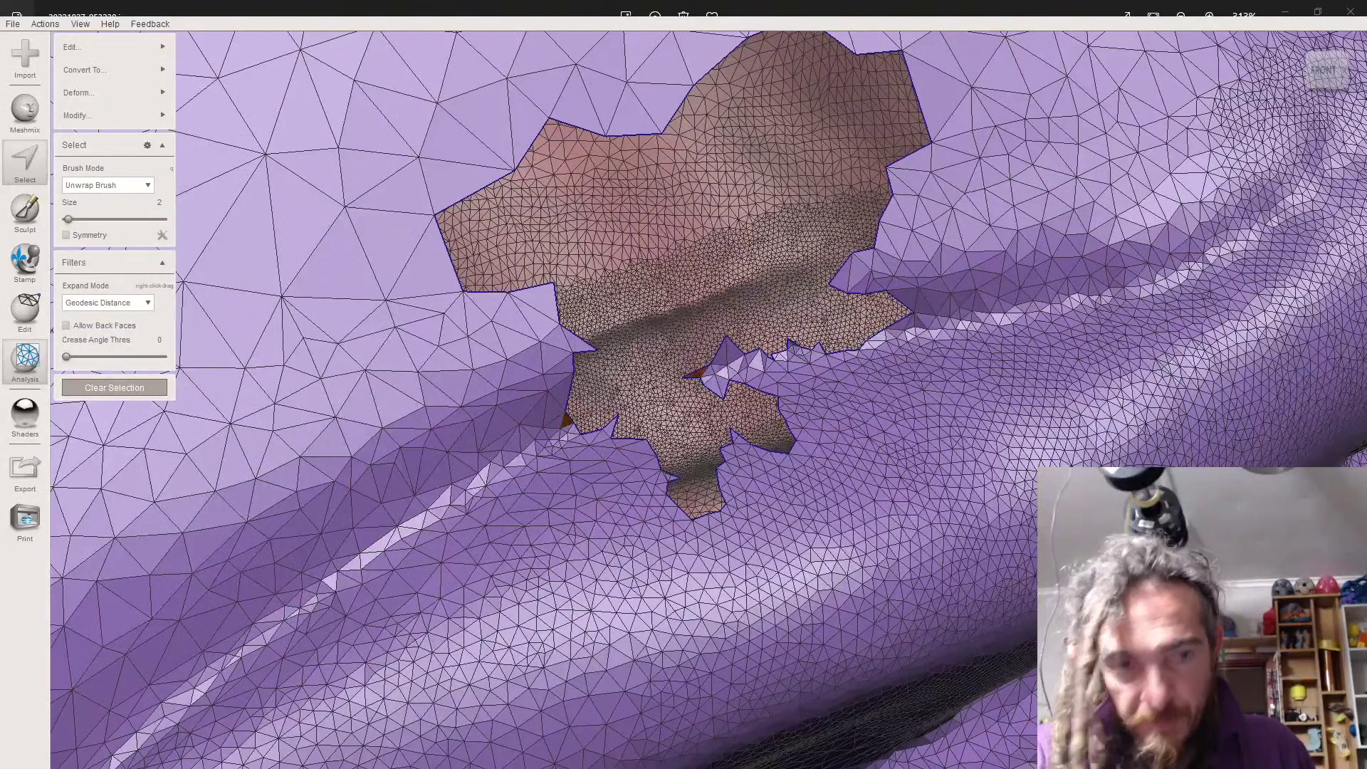
pyautogui.hotkey('ctrl', 'b')
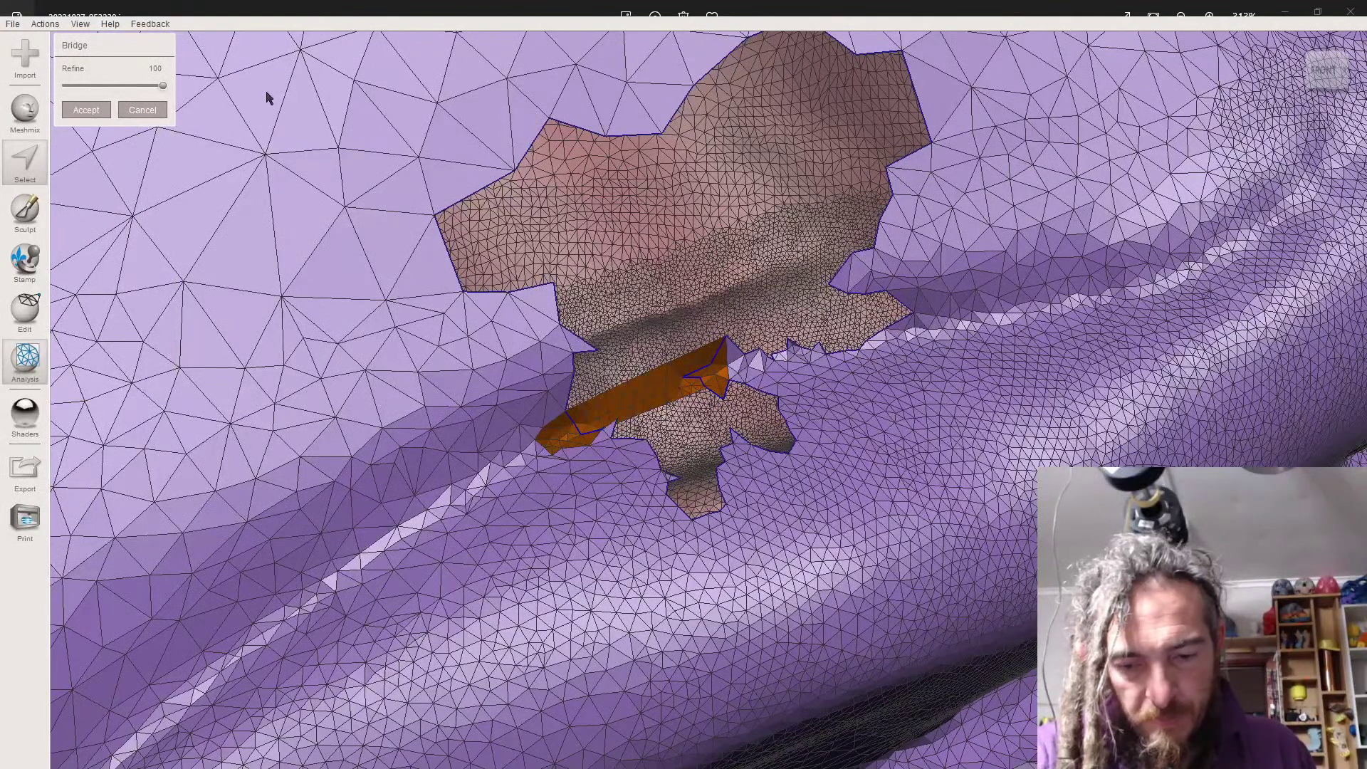
pyautogui.click(86, 111)
pyautogui.moveTo(96, 116)
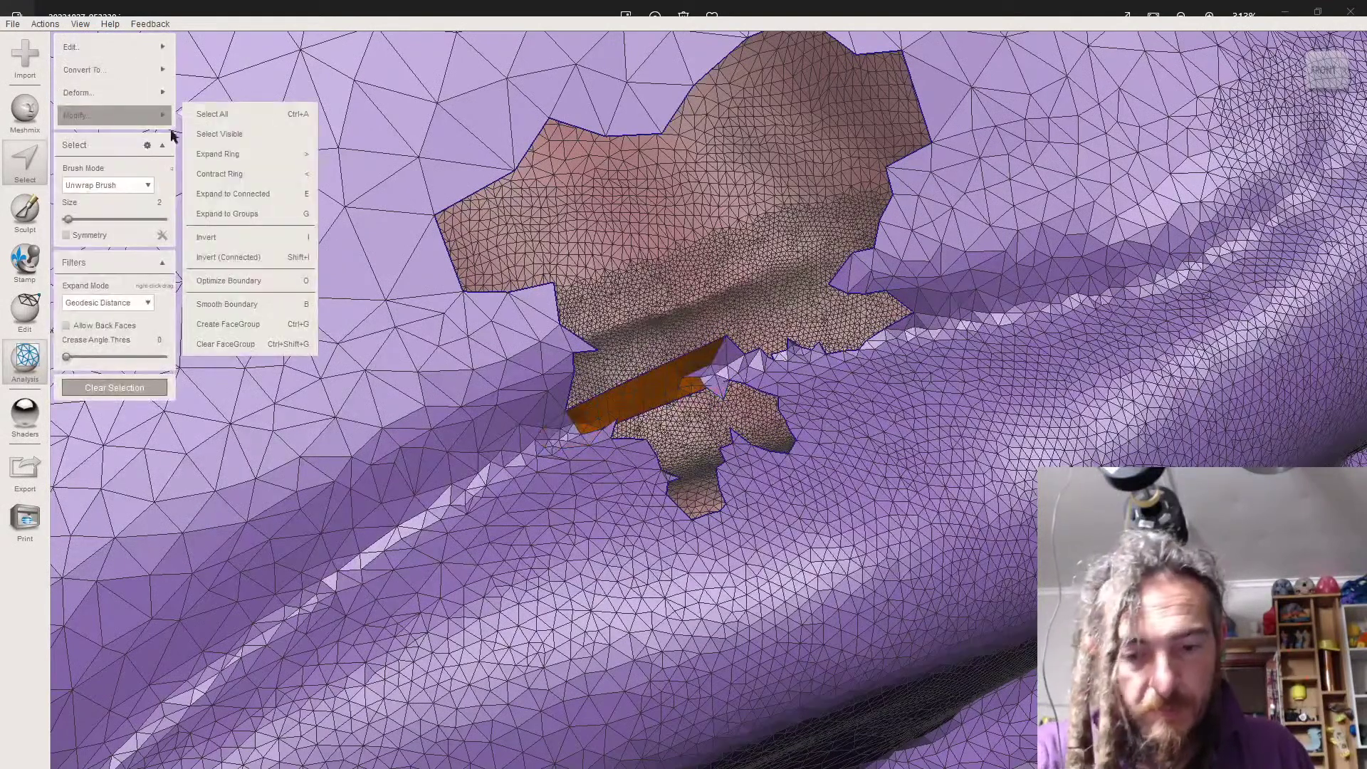
pyautogui.press('Escape')
# - Select the ring of faces bordering the hole and remesh it with Adaptive Density at 17% density
pyautogui.doubleClick(533, 301)
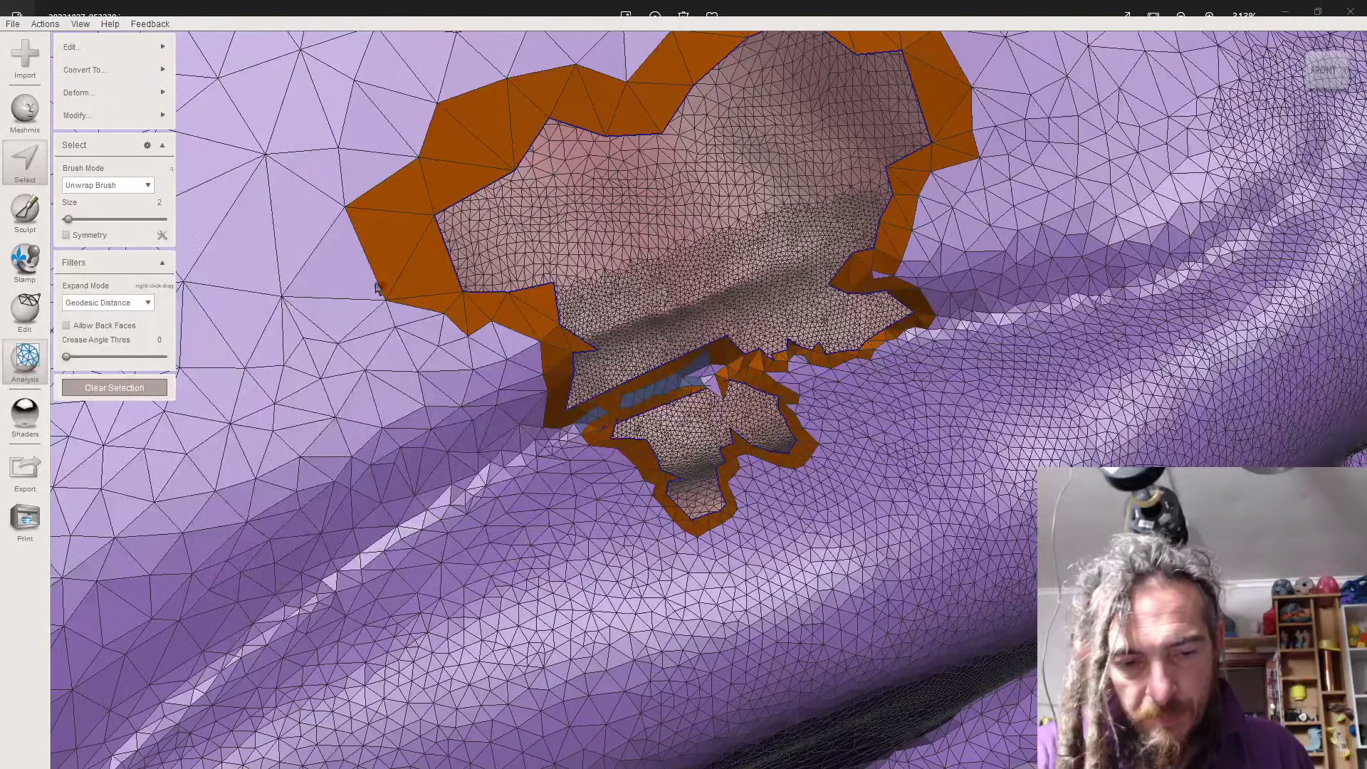
pyautogui.press('r')
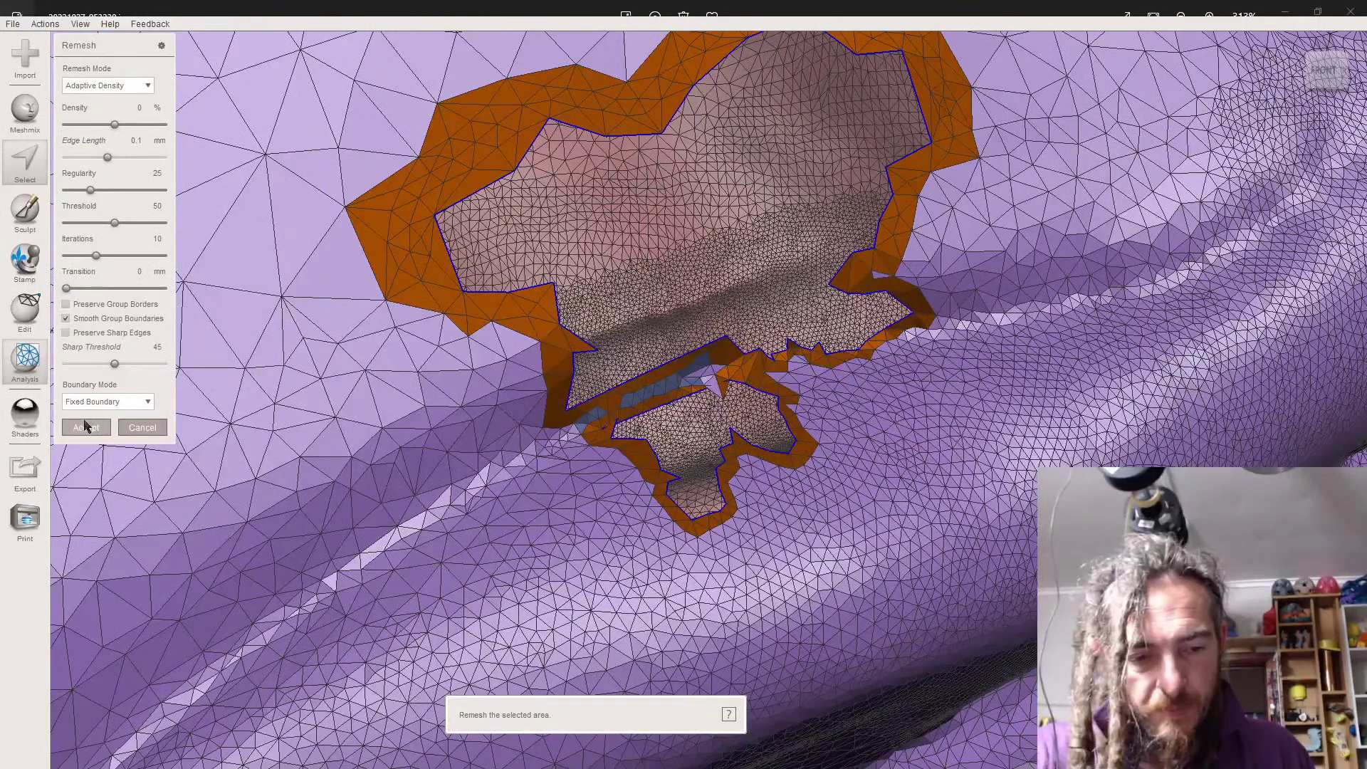
pyautogui.click(131, 124)
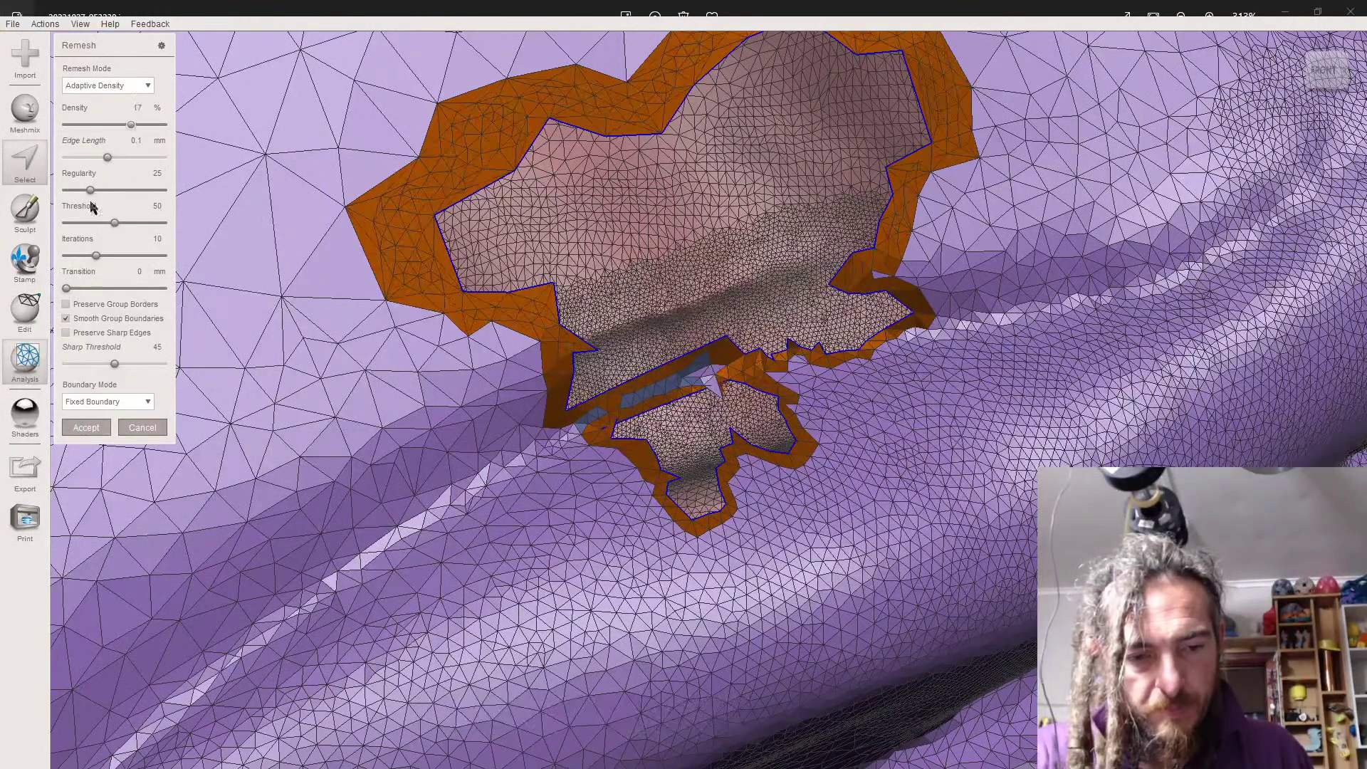
pyautogui.click(82, 427)
pyautogui.click(162, 315)
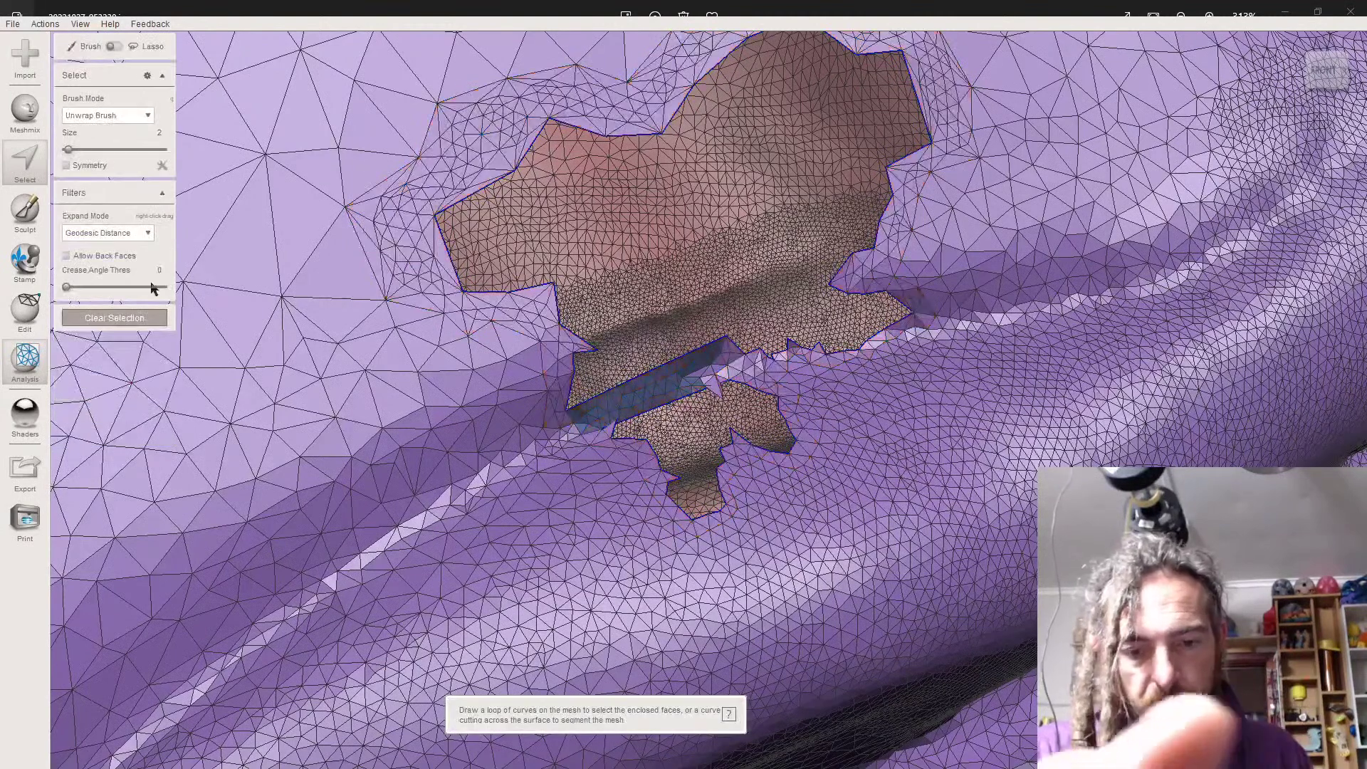
# - Fill the remaining openings above the upper lip with the Inspector in Flat Fill mode
pyautogui.click(25, 210)
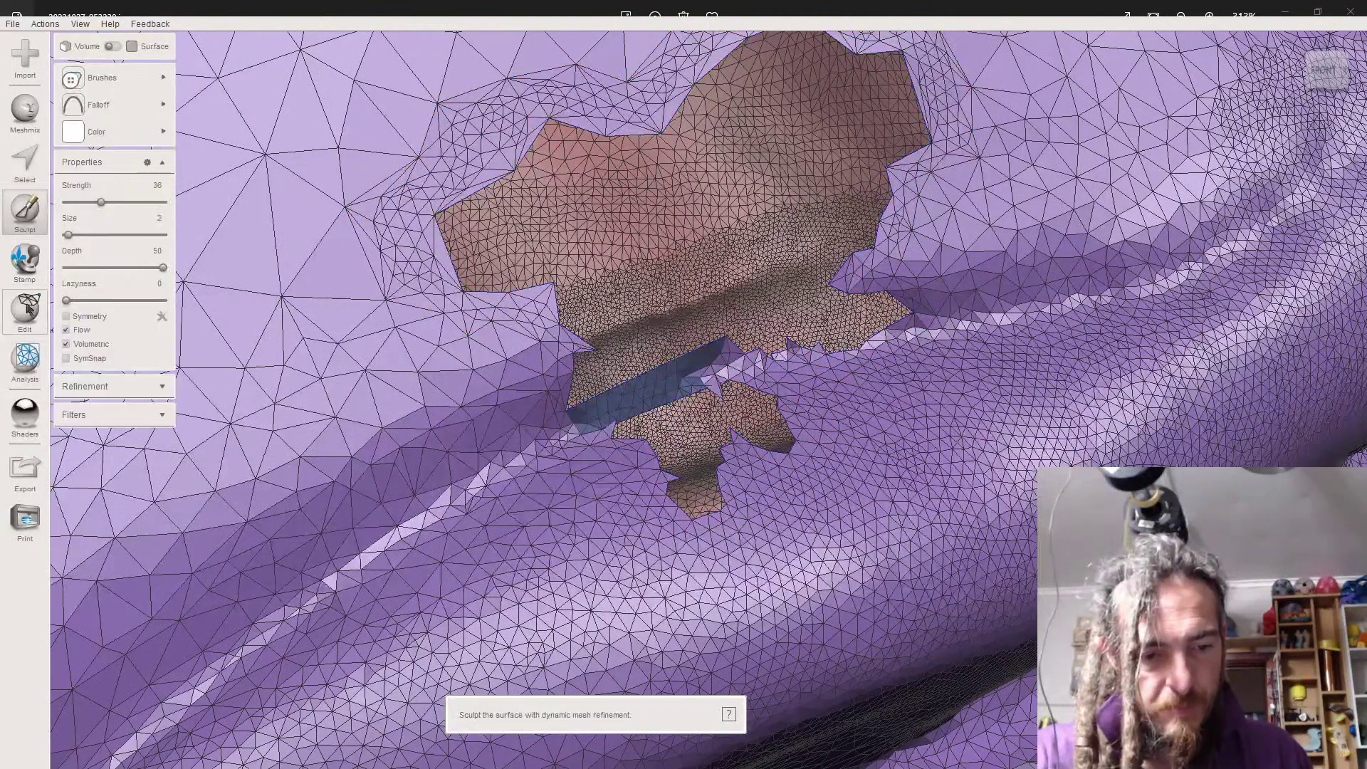
pyautogui.click(29, 361)
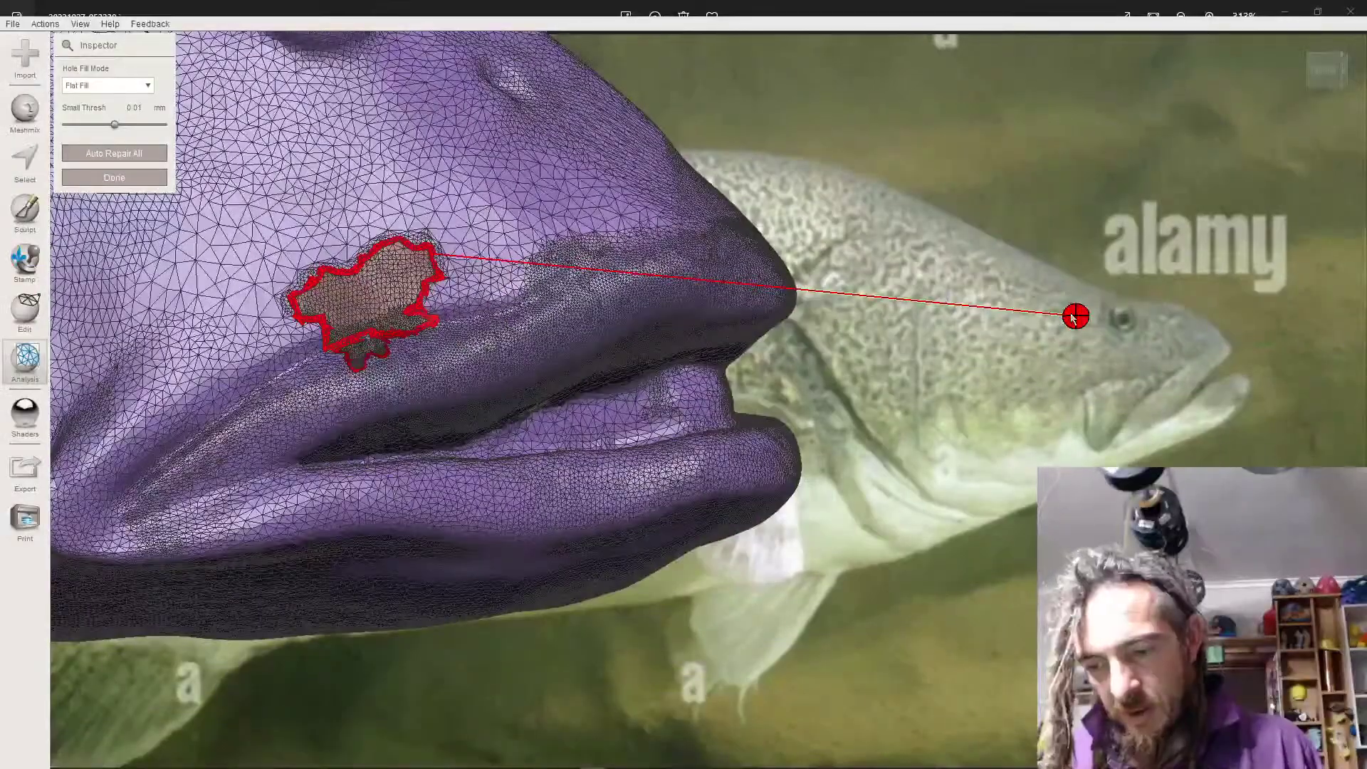
pyautogui.click(1074, 317)
pyautogui.scroll(3, 363, 370)
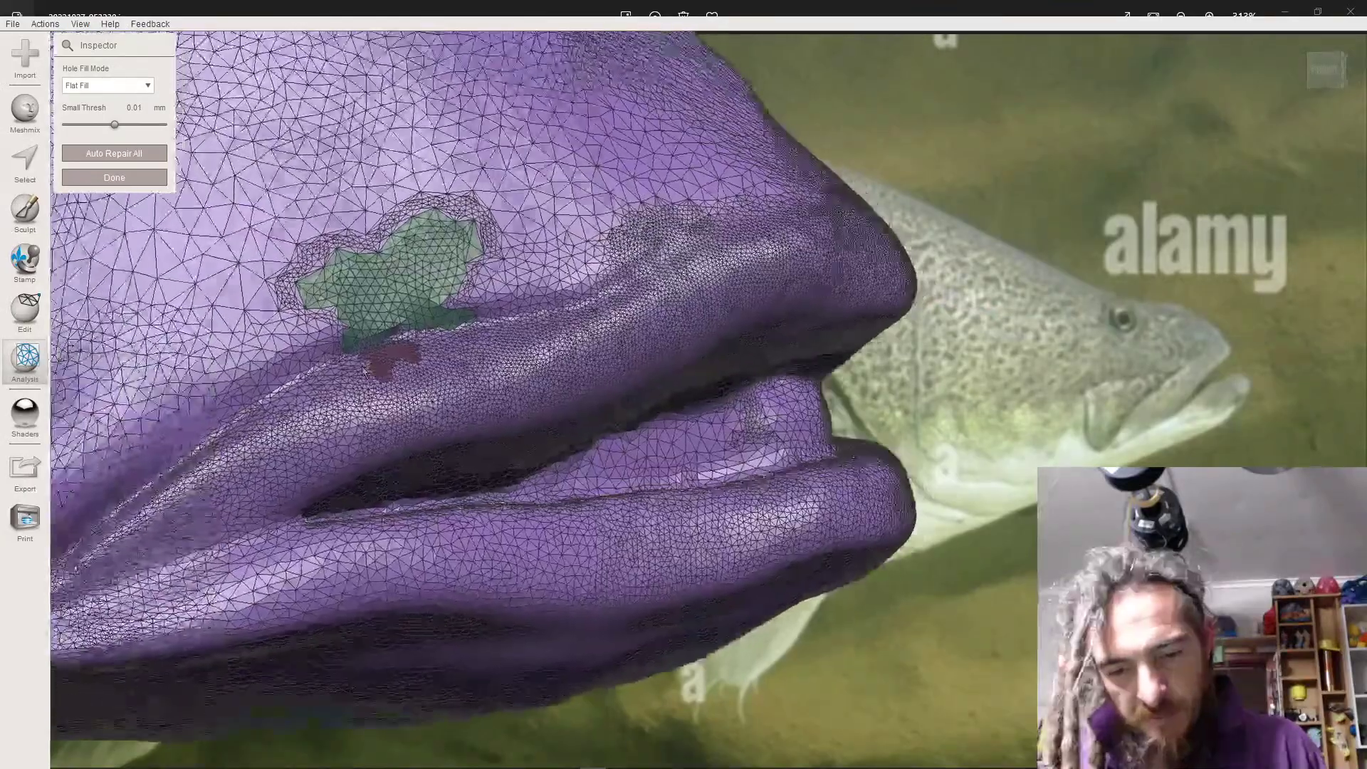
pyautogui.moveTo(363, 370)
pyautogui.mouseDown(button='right')
pyautogui.moveTo(415, 366)
pyautogui.moveTo(416, 379)
pyautogui.moveTo(379, 388)
pyautogui.mouseUp(button='right')
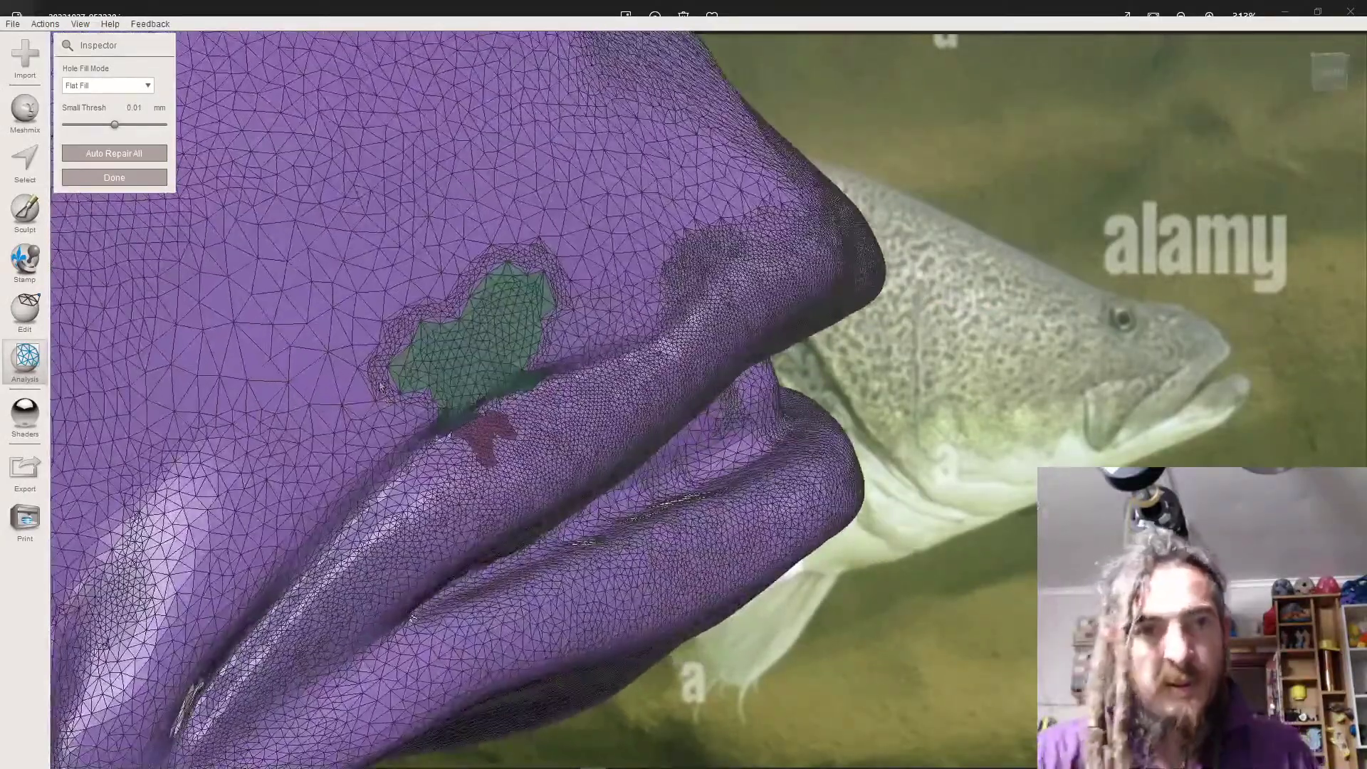
pyautogui.press('w')
pyautogui.press('w')
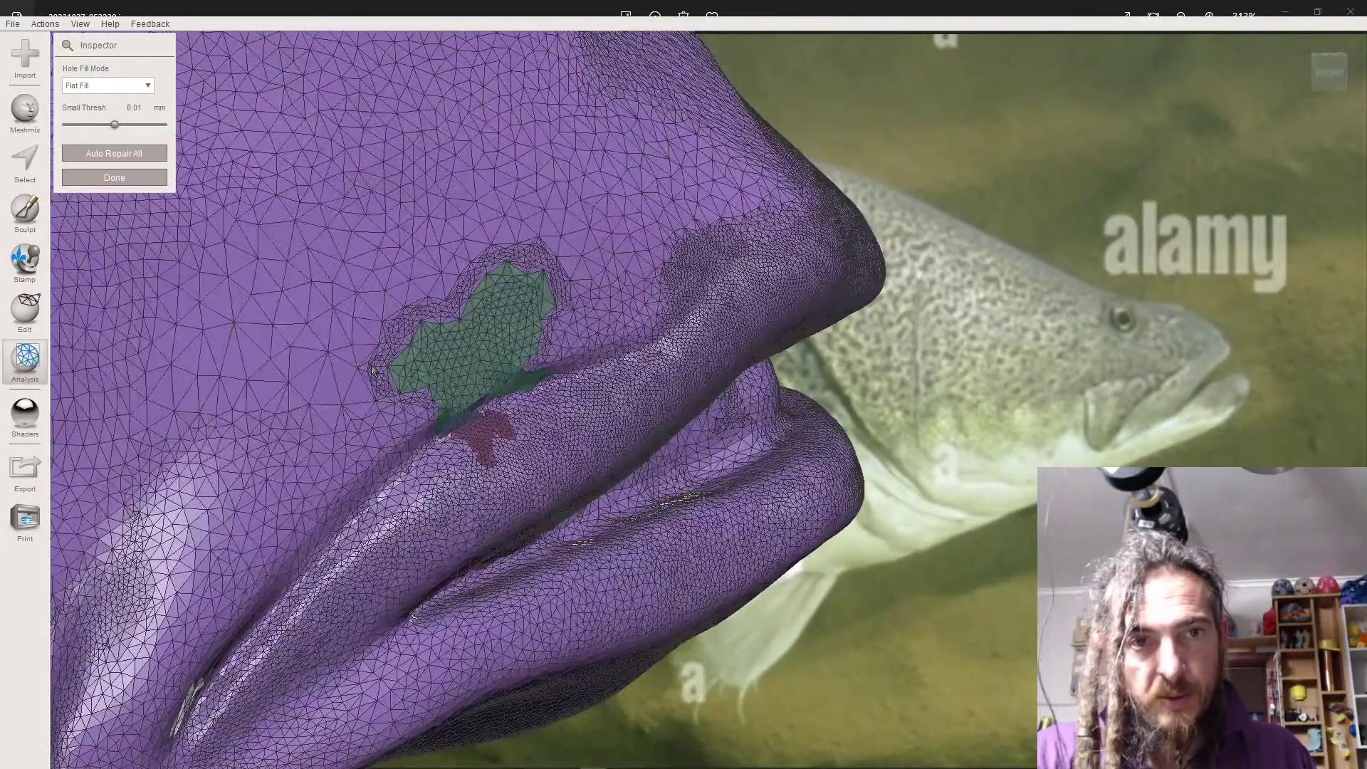
# - Clear the face groups on the whole model and hide the wireframe
pyautogui.press('s')
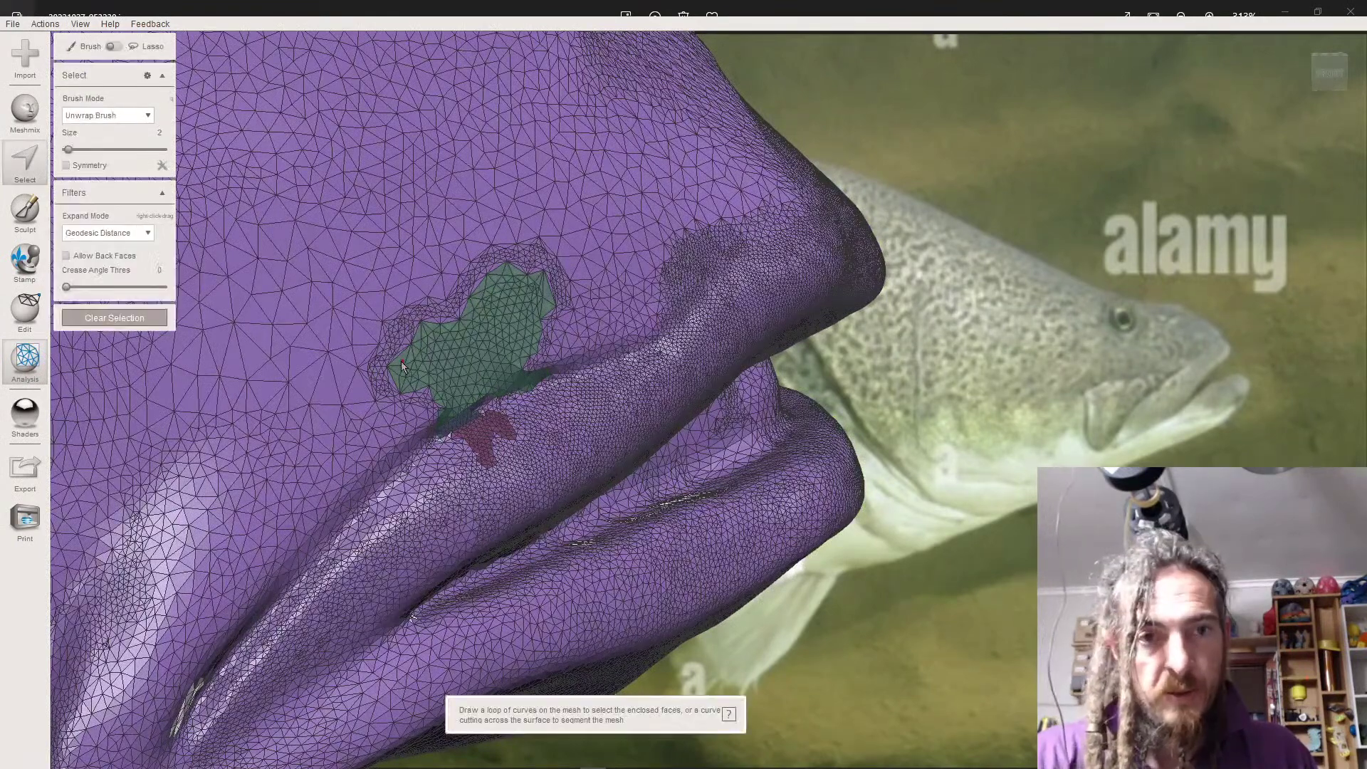
pyautogui.hotkey('ctrl', 'a')
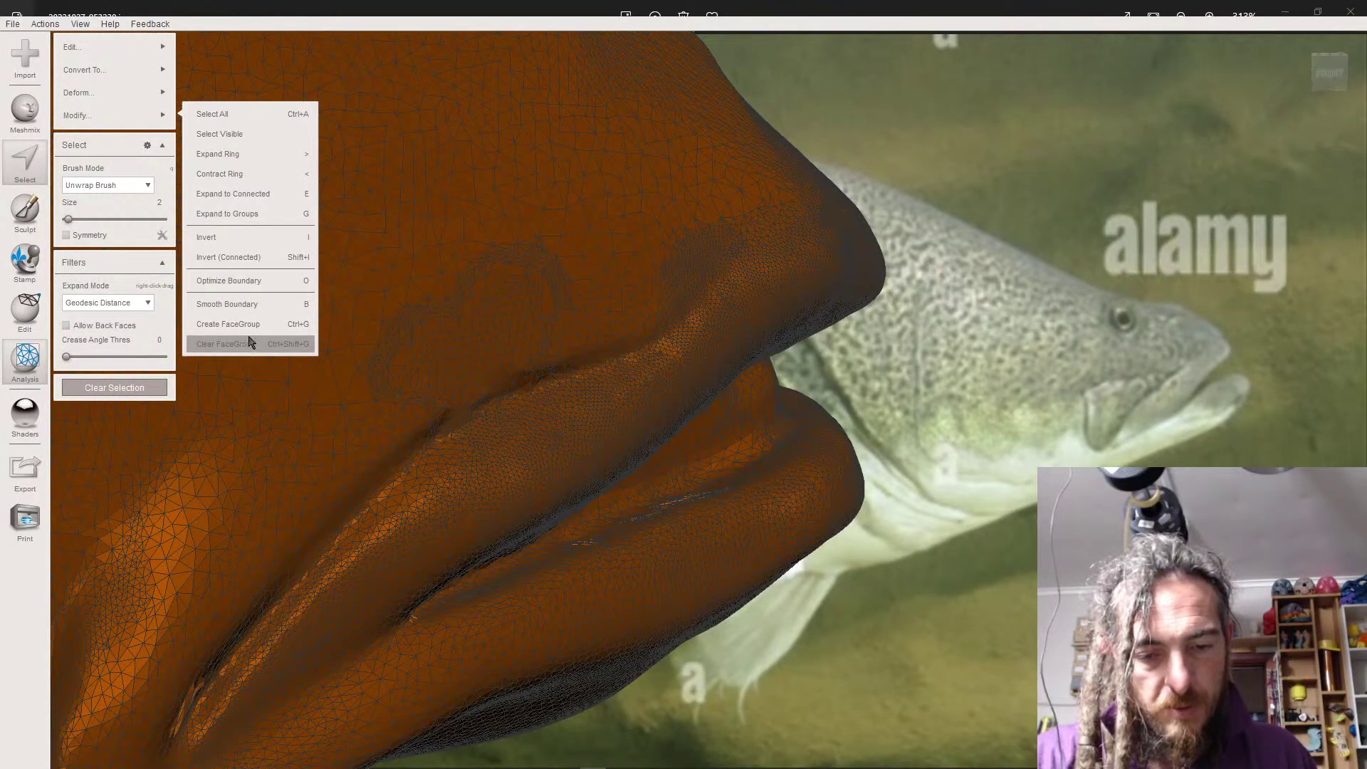
pyautogui.press('Escape')
pyautogui.press('w')
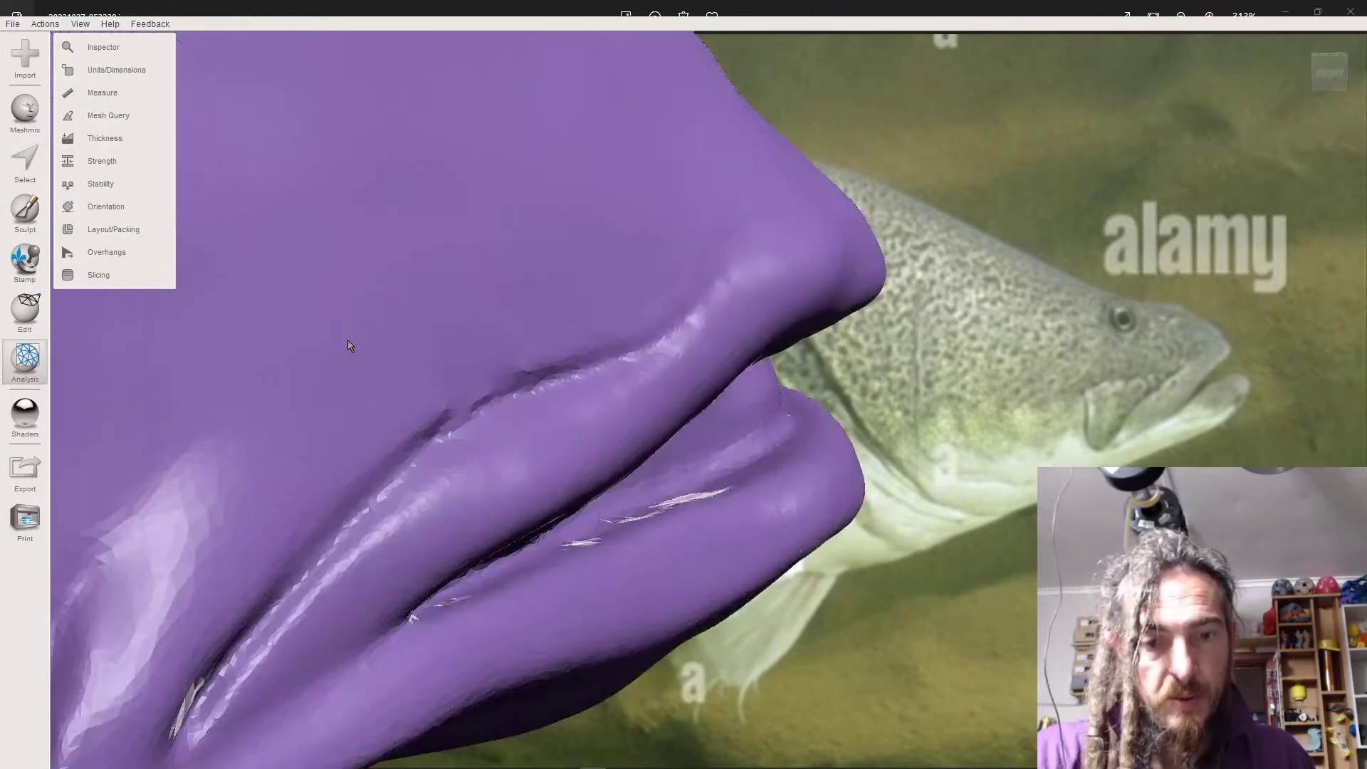
pyautogui.moveTo(362, 347); pyautogui.dragTo(272, 264, button='right')
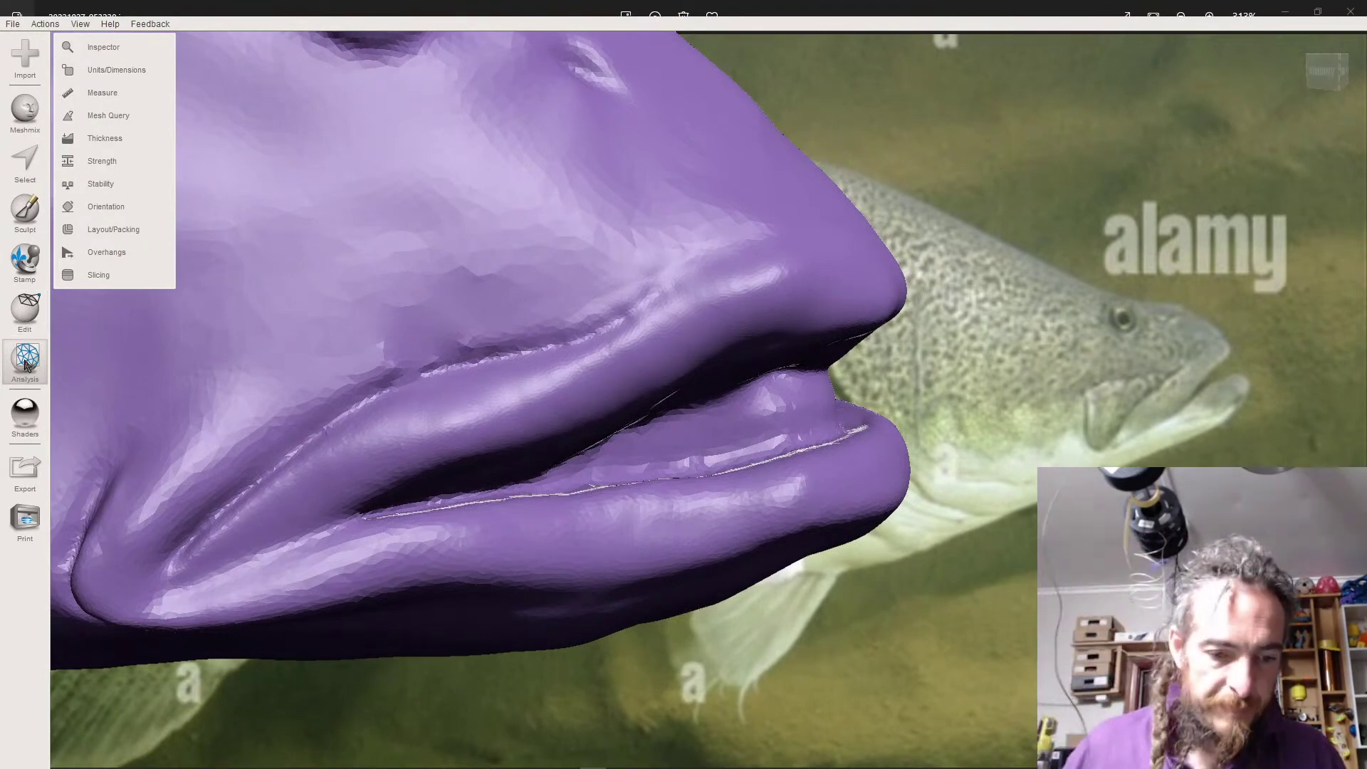
# - Switch sculpting to the BubbleSmooth brush for the patched area above the upper lip
pyautogui.click(31, 313)
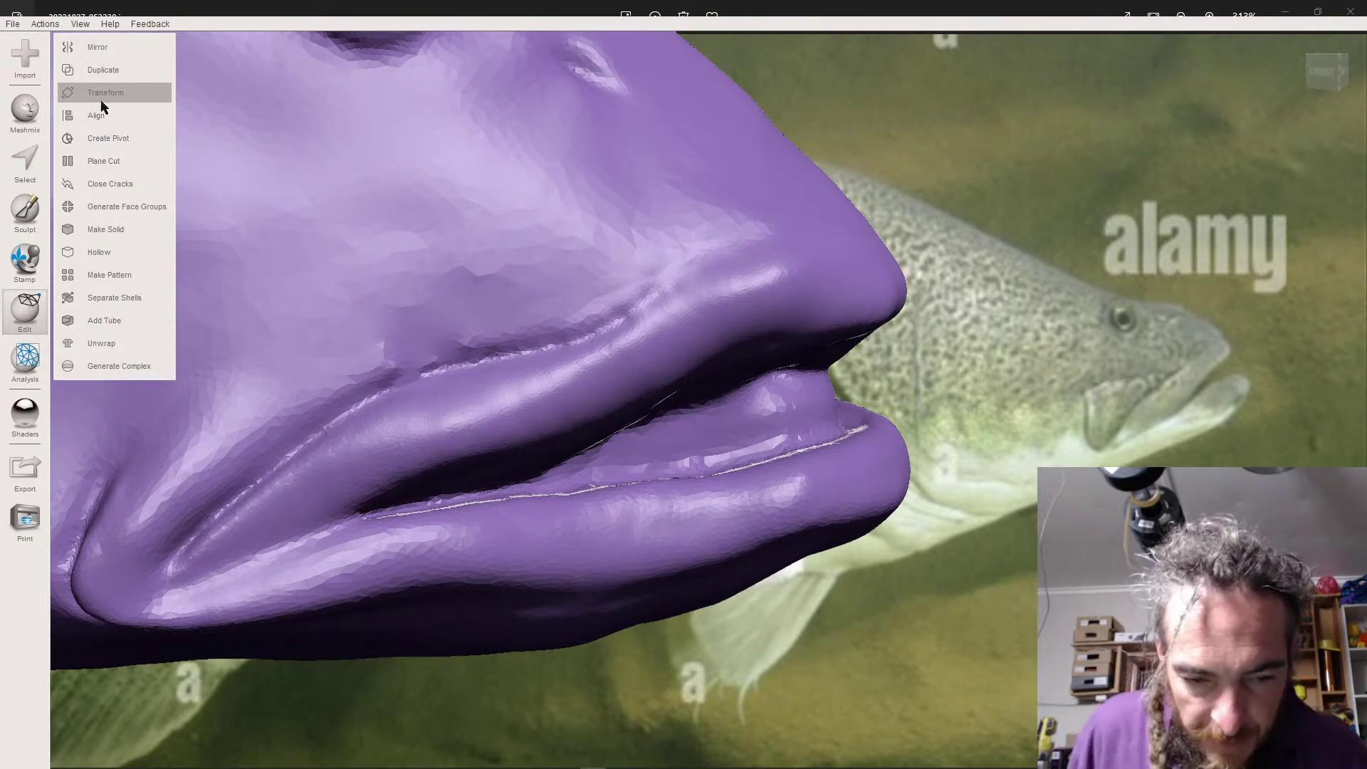
pyautogui.click(25, 212)
pyautogui.moveTo(126, 114)
pyautogui.moveTo(135, 86)
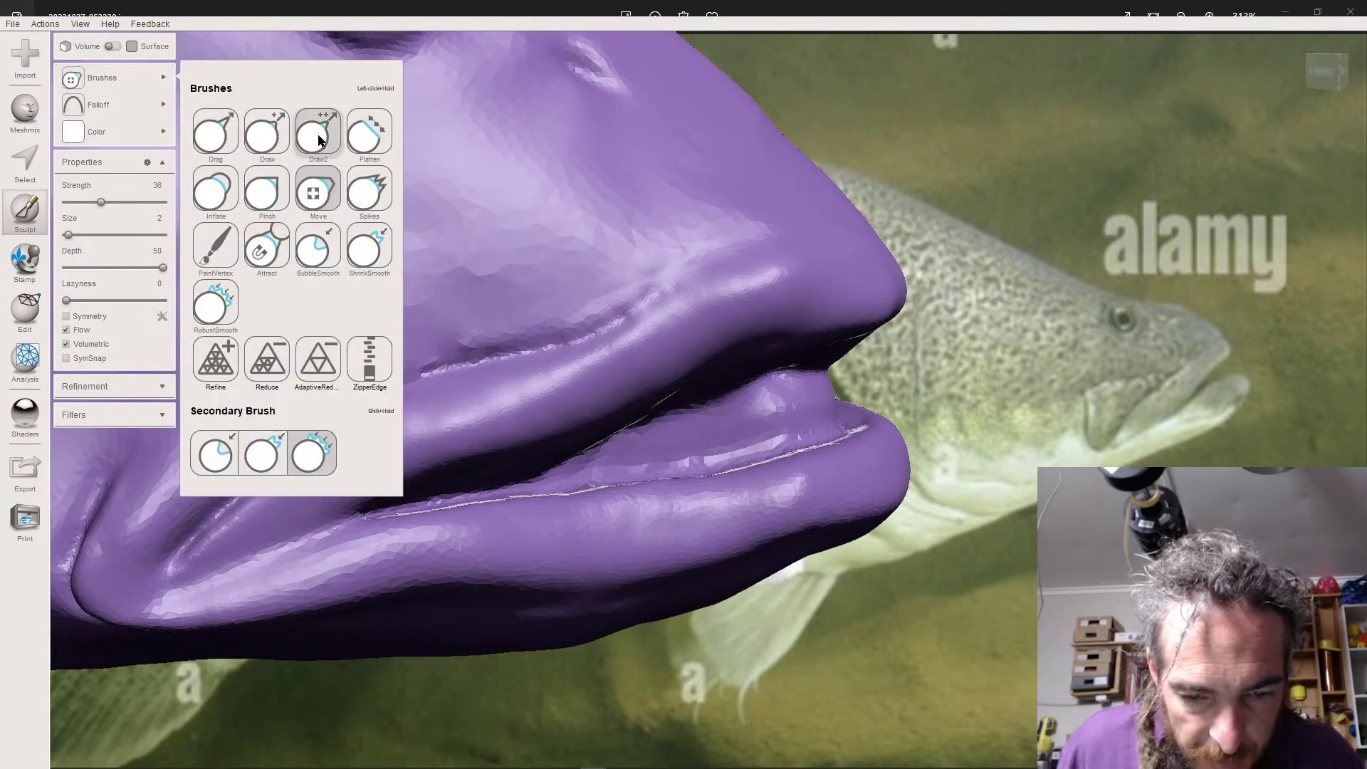
pyautogui.click(318, 251)
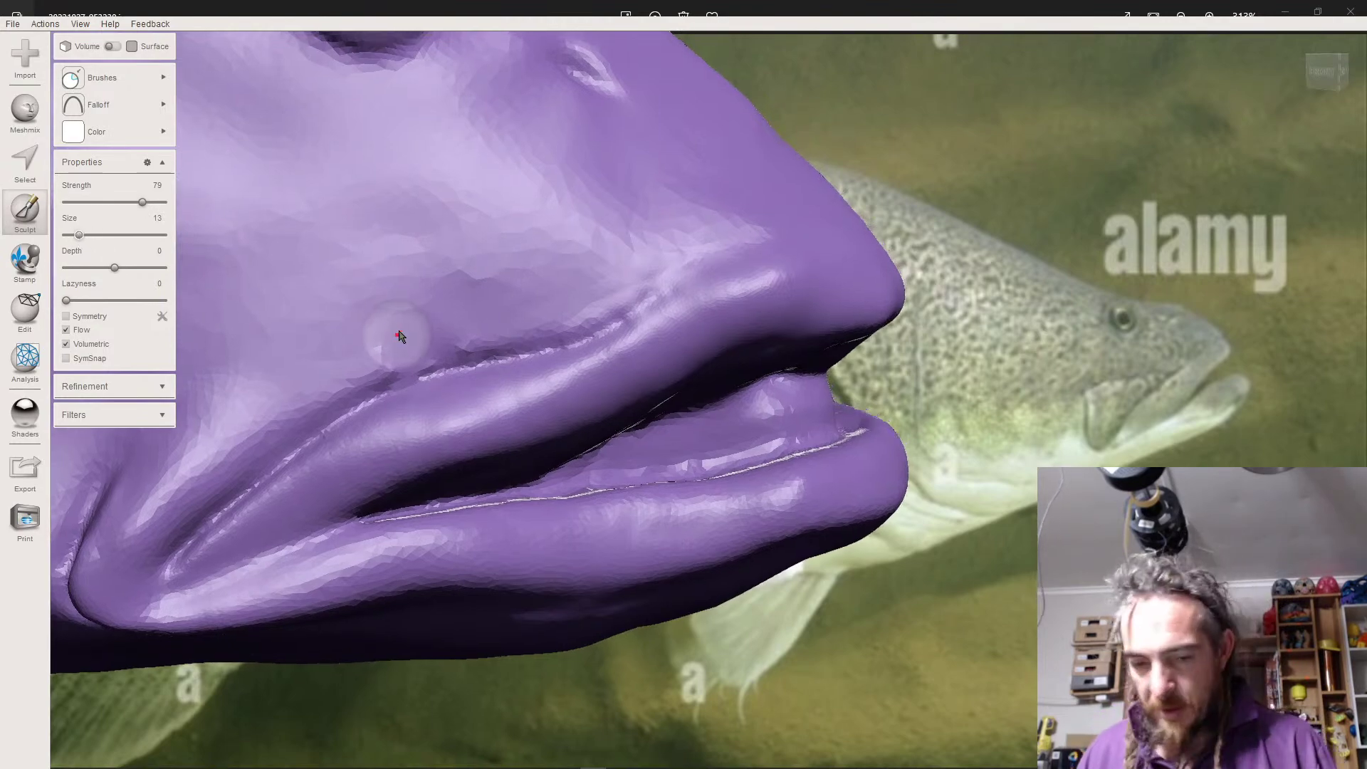
# - Smooth the faceted patch above the upper lip crease with the BubbleSmooth brush
pyautogui.scroll(8, 399, 335)
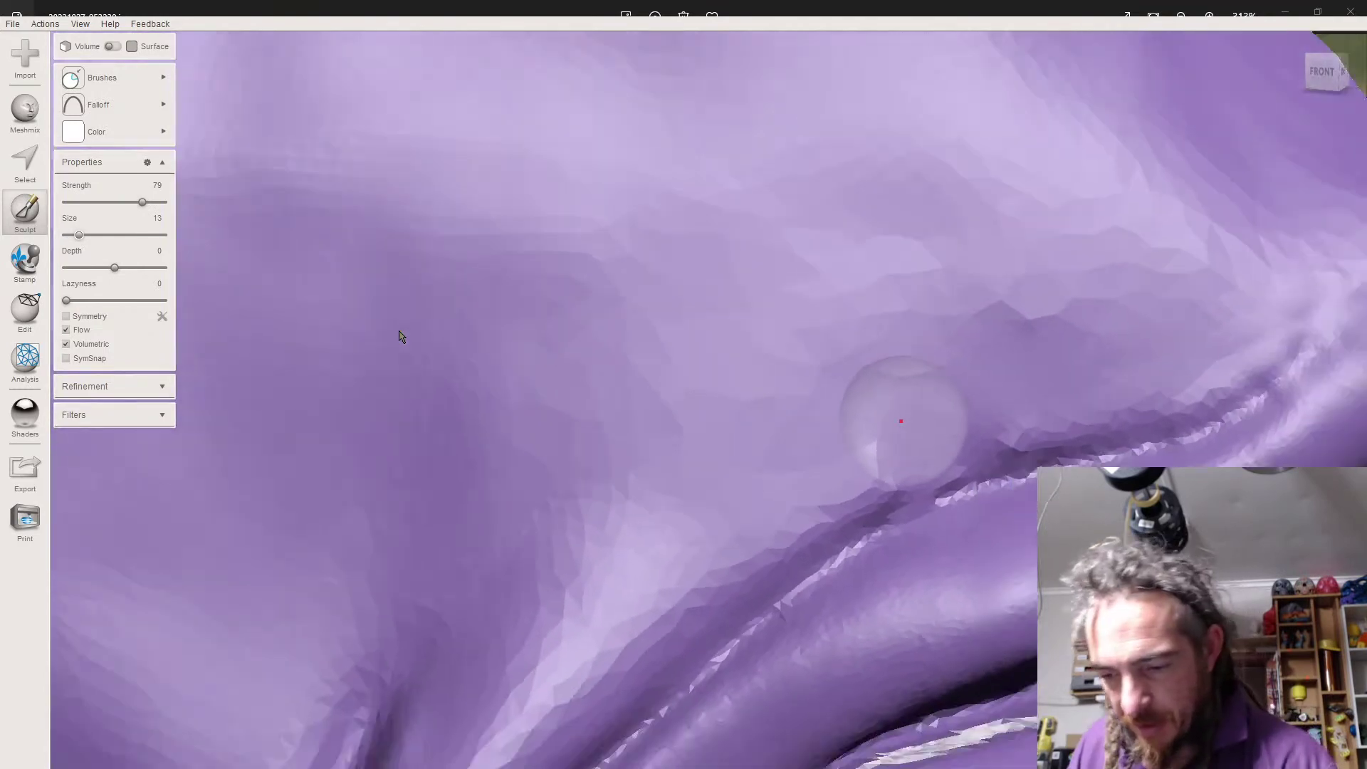
pyautogui.moveTo(989, 422); pyautogui.dragTo(862, 487)
pyautogui.scroll(-2, 852, 485)
pyautogui.scroll(-4, 852, 485)
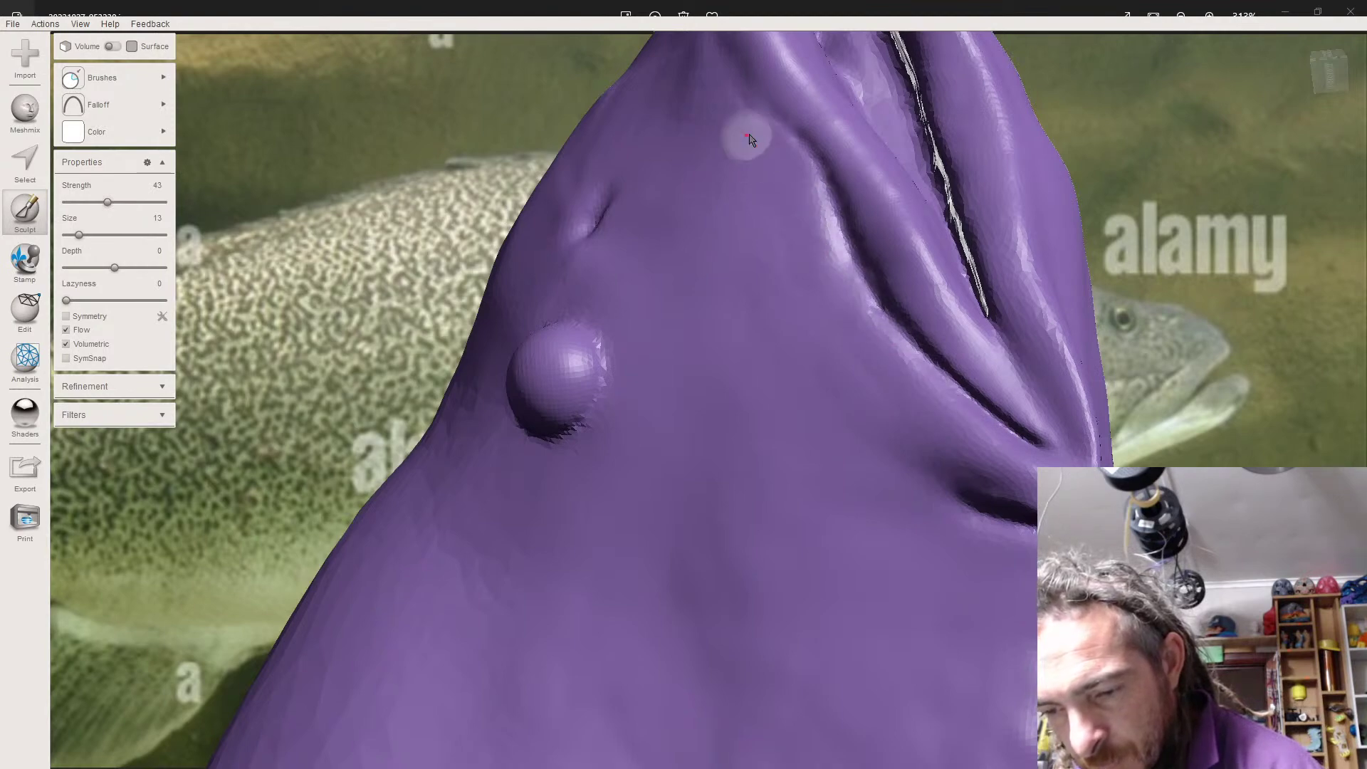
# - Smooth the skin around the mouth corner and along the upper lip crease at brush strength 43
pyautogui.moveTo(949, 470)
pyautogui.mouseDown(button='right')
pyautogui.moveTo(963, 459)
pyautogui.moveTo(925, 427)
pyautogui.moveTo(898, 453)
pyautogui.moveTo(876, 407)
pyautogui.mouseUp(button='right')
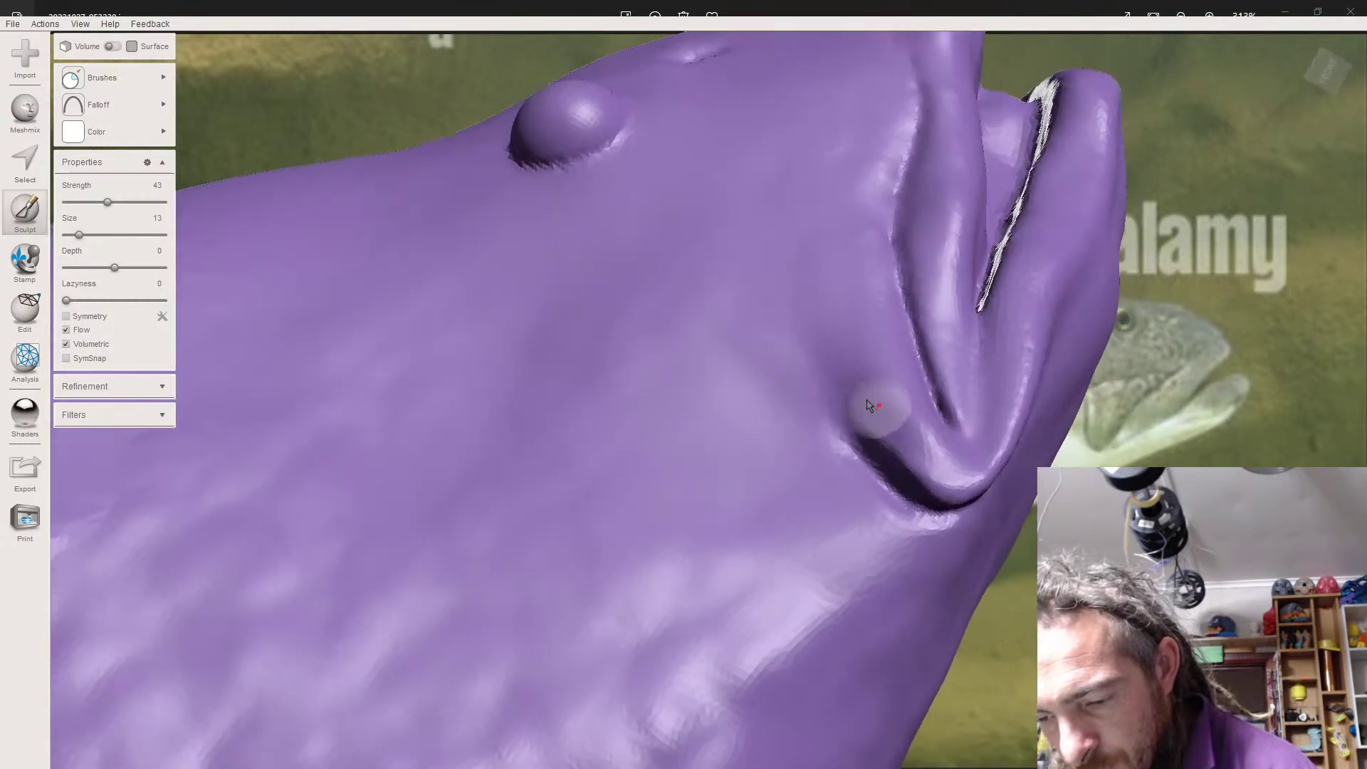
pyautogui.moveTo(947, 474)
pyautogui.mouseDown(button='right')
pyautogui.moveTo(860, 420)
pyautogui.moveTo(819, 427)
pyautogui.moveTo(872, 388)
pyautogui.mouseUp(button='right')
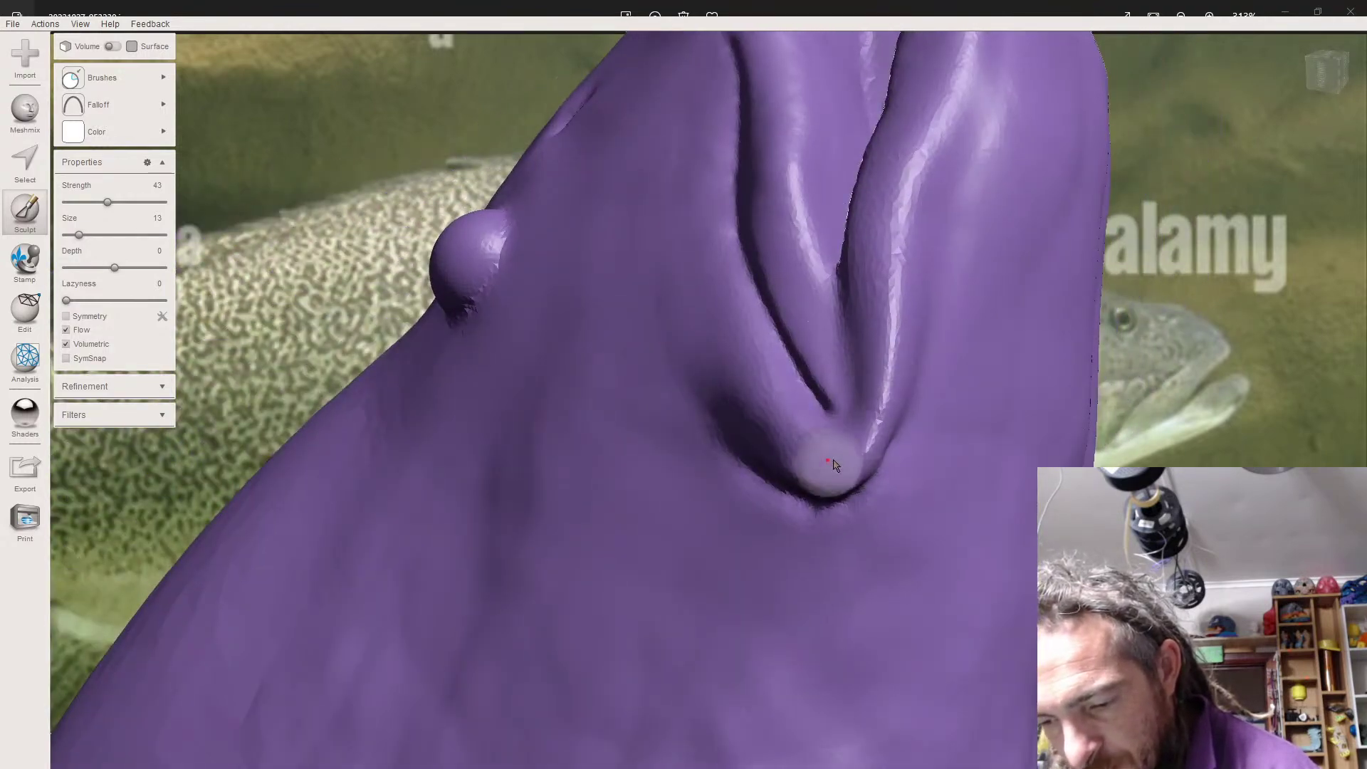
pyautogui.moveTo(854, 304); pyautogui.dragTo(854, 358, button='right')
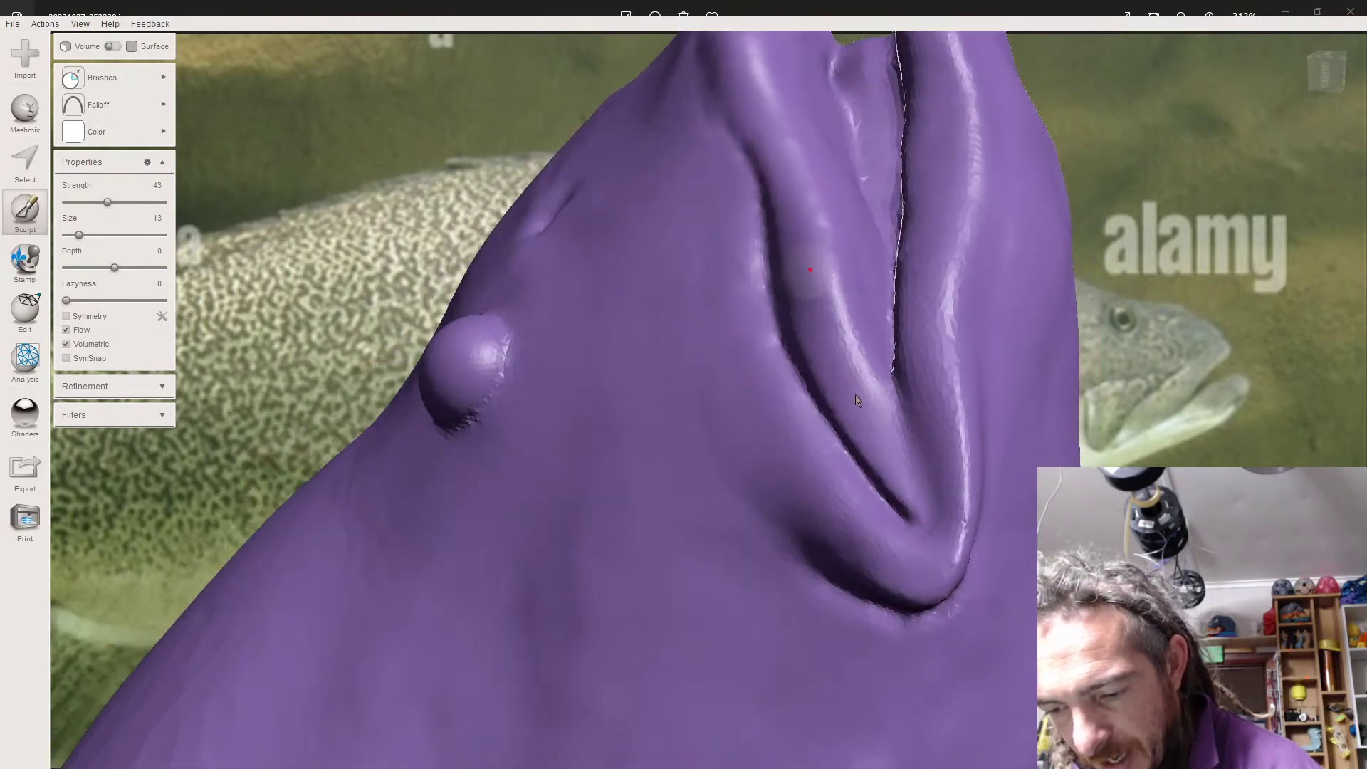
pyautogui.moveTo(854, 406); pyautogui.dragTo(829, 229, button='right')
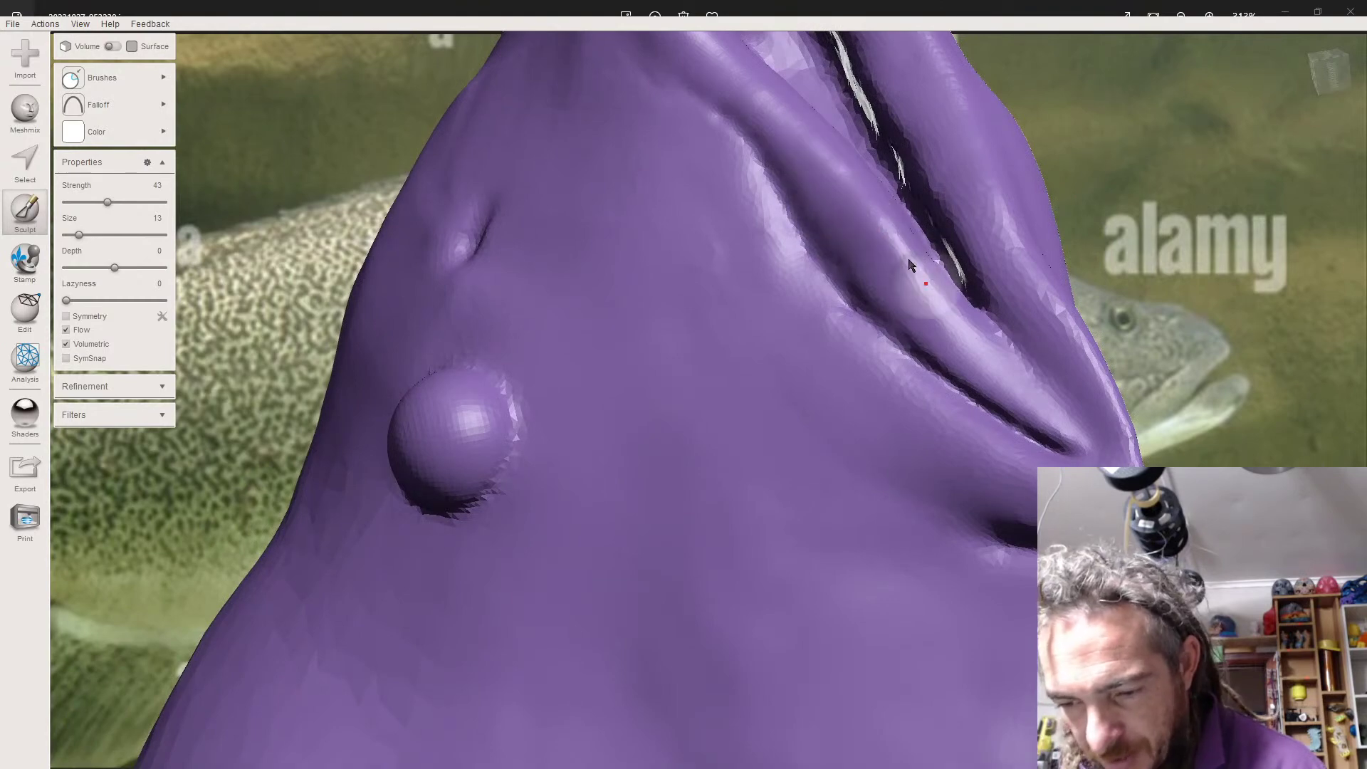
pyautogui.moveTo(790, 135); pyautogui.dragTo(795, 225, button='right')
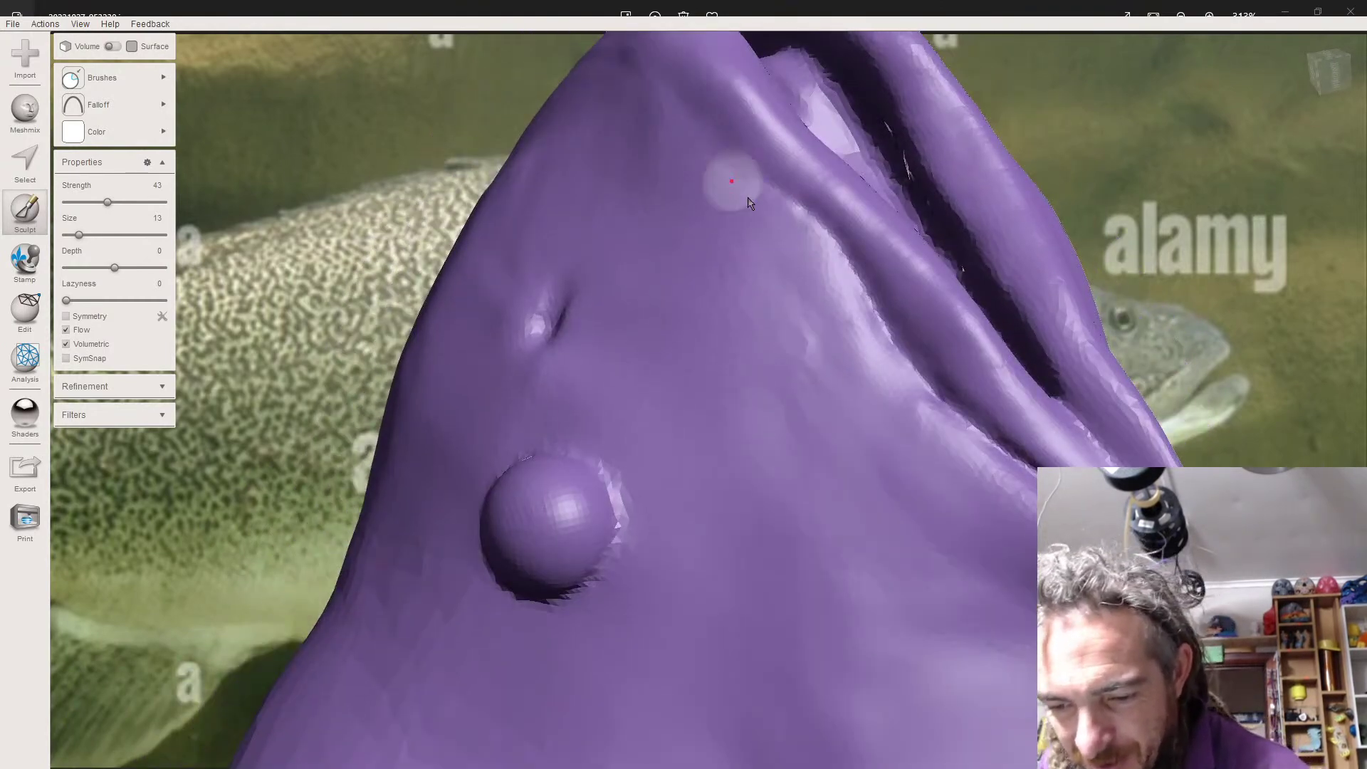
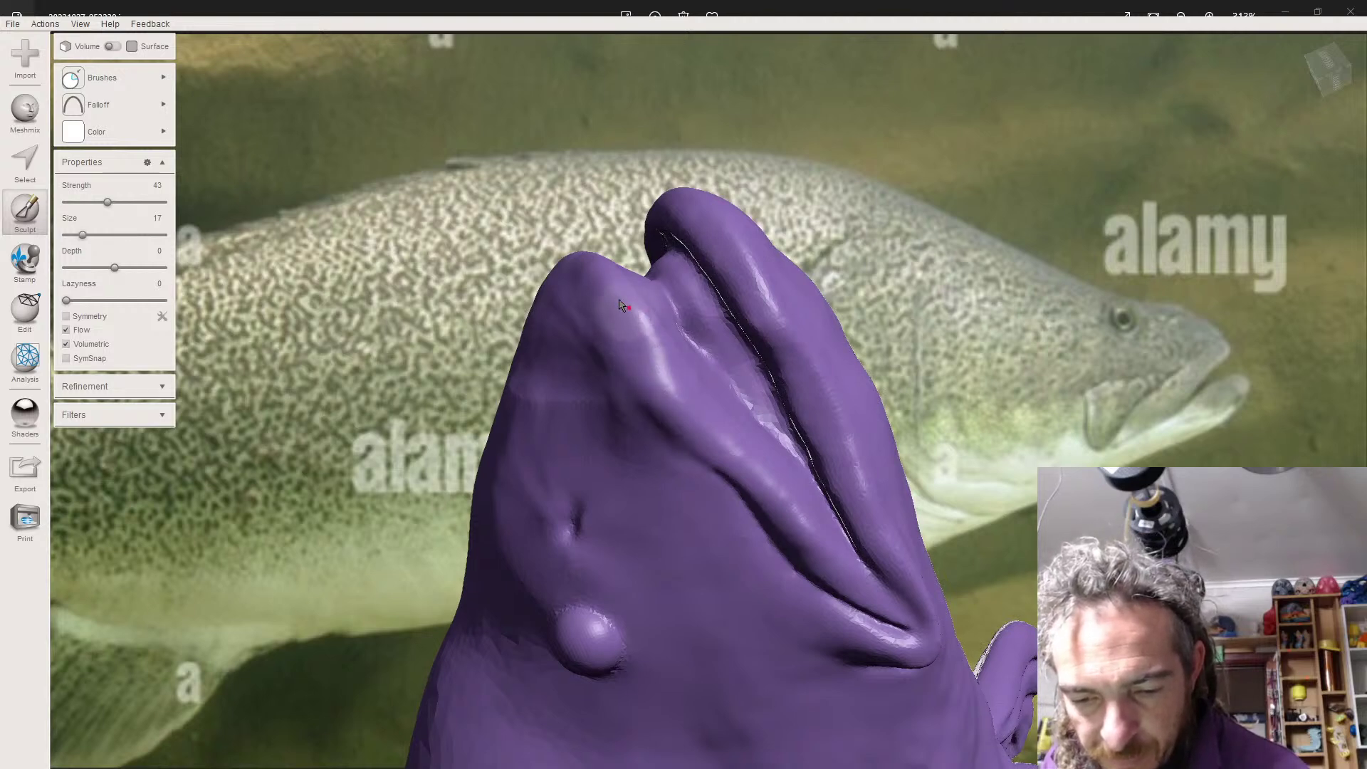
# - Smooth the snout and the front of the upper lip from several angles with brush size 17
pyautogui.moveTo(660, 349)
pyautogui.mouseDown(button='right')
pyautogui.moveTo(628, 351)
pyautogui.moveTo(570, 301)
pyautogui.moveTo(562, 271)
pyautogui.mouseUp(button='right')
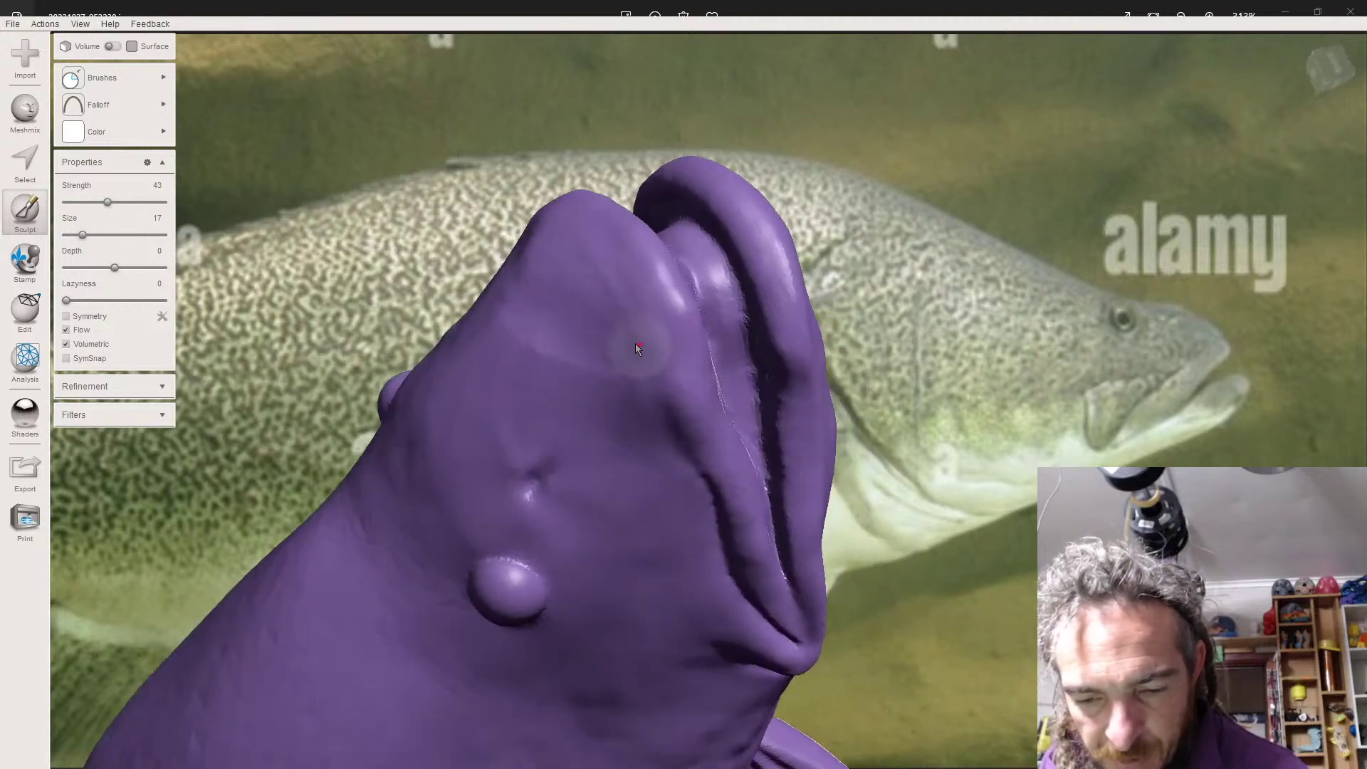
pyautogui.moveTo(540, 348)
pyautogui.mouseDown(button='right')
pyautogui.moveTo(504, 300)
pyautogui.moveTo(589, 347)
pyautogui.mouseUp(button='right')
pyautogui.moveTo(610, 298)
pyautogui.mouseDown(button='right')
pyautogui.moveTo(574, 320)
pyautogui.moveTo(558, 290)
pyautogui.moveTo(577, 295)
pyautogui.mouseUp(button='right')
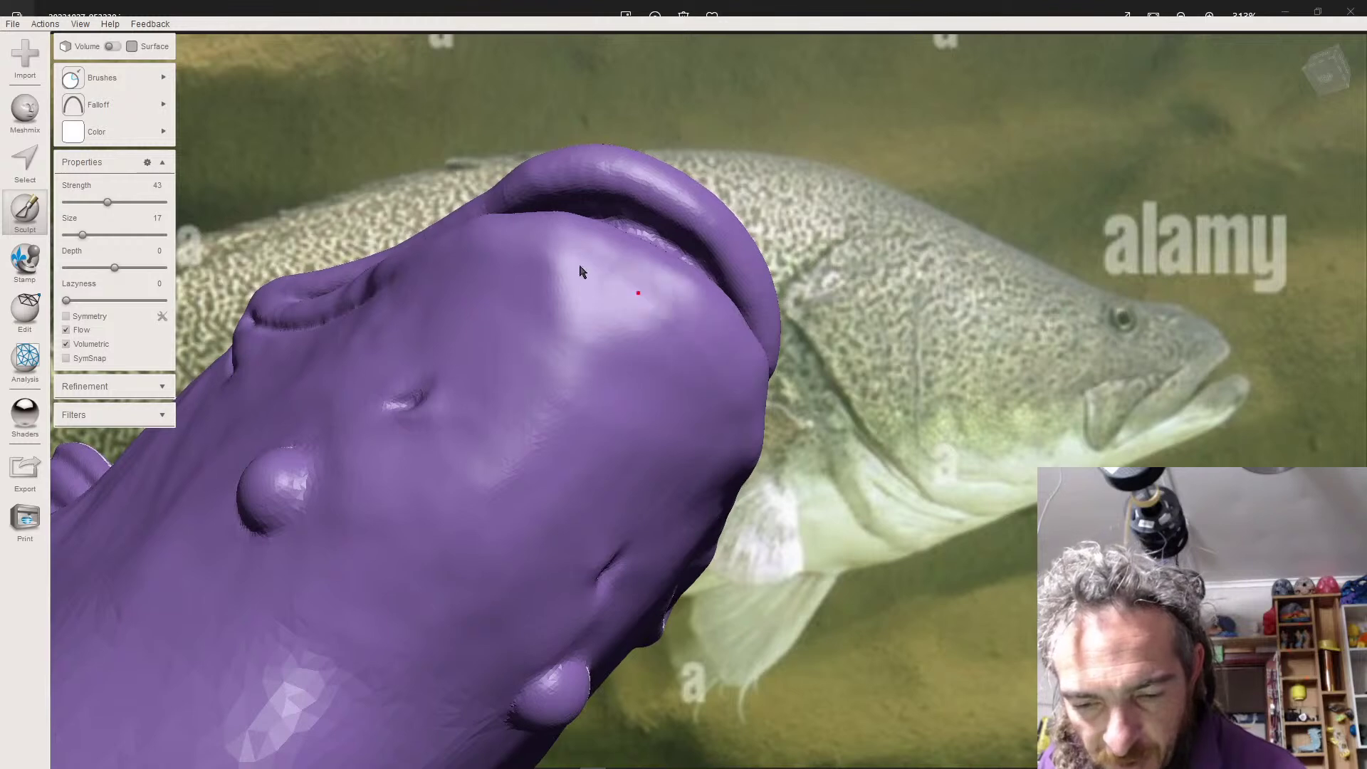
pyautogui.moveTo(547, 325)
pyautogui.mouseDown(button='right')
pyautogui.moveTo(573, 408)
pyautogui.moveTo(565, 391)
pyautogui.moveTo(589, 259)
pyautogui.moveTo(558, 305)
pyautogui.moveTo(619, 293)
pyautogui.moveTo(537, 338)
pyautogui.mouseUp(button='right')
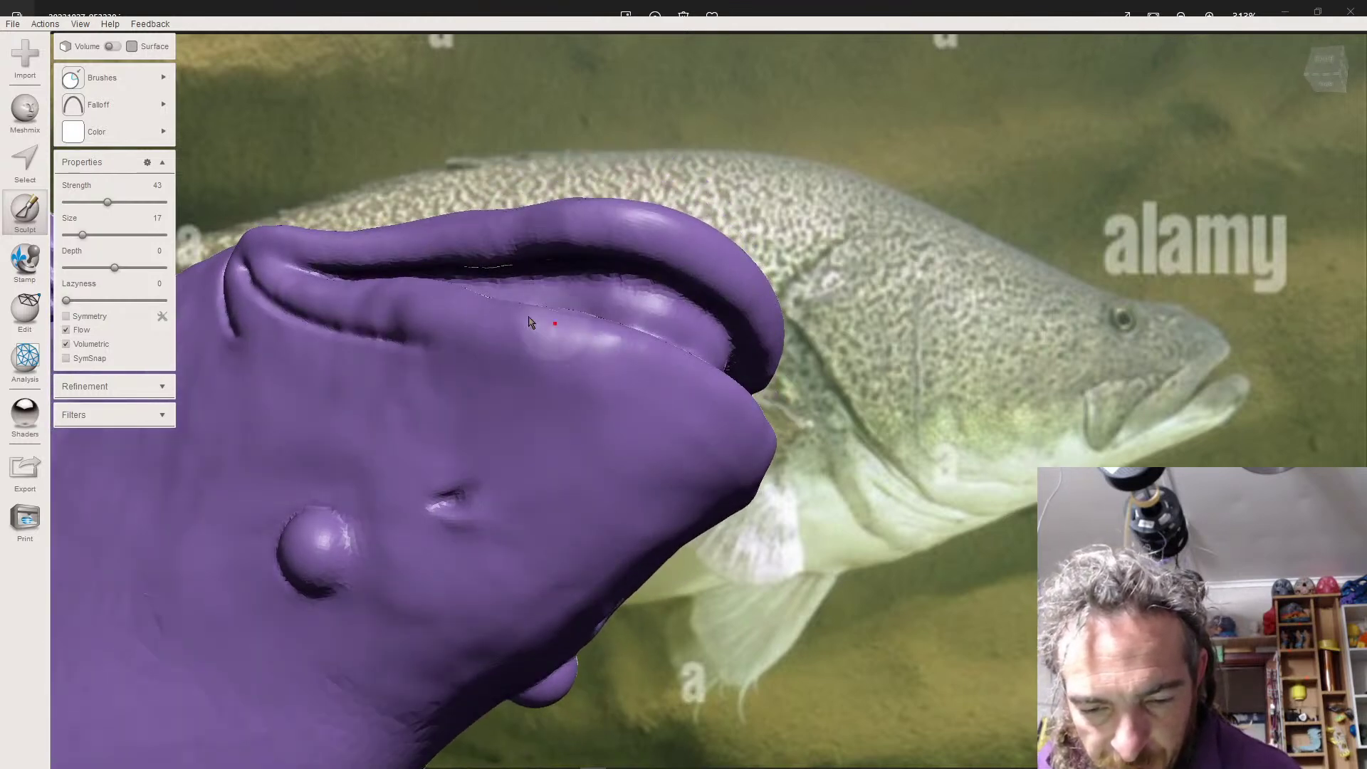
pyautogui.moveTo(626, 356)
pyautogui.mouseDown(button='right')
pyautogui.moveTo(675, 392)
pyautogui.moveTo(694, 445)
pyautogui.mouseUp(button='right')
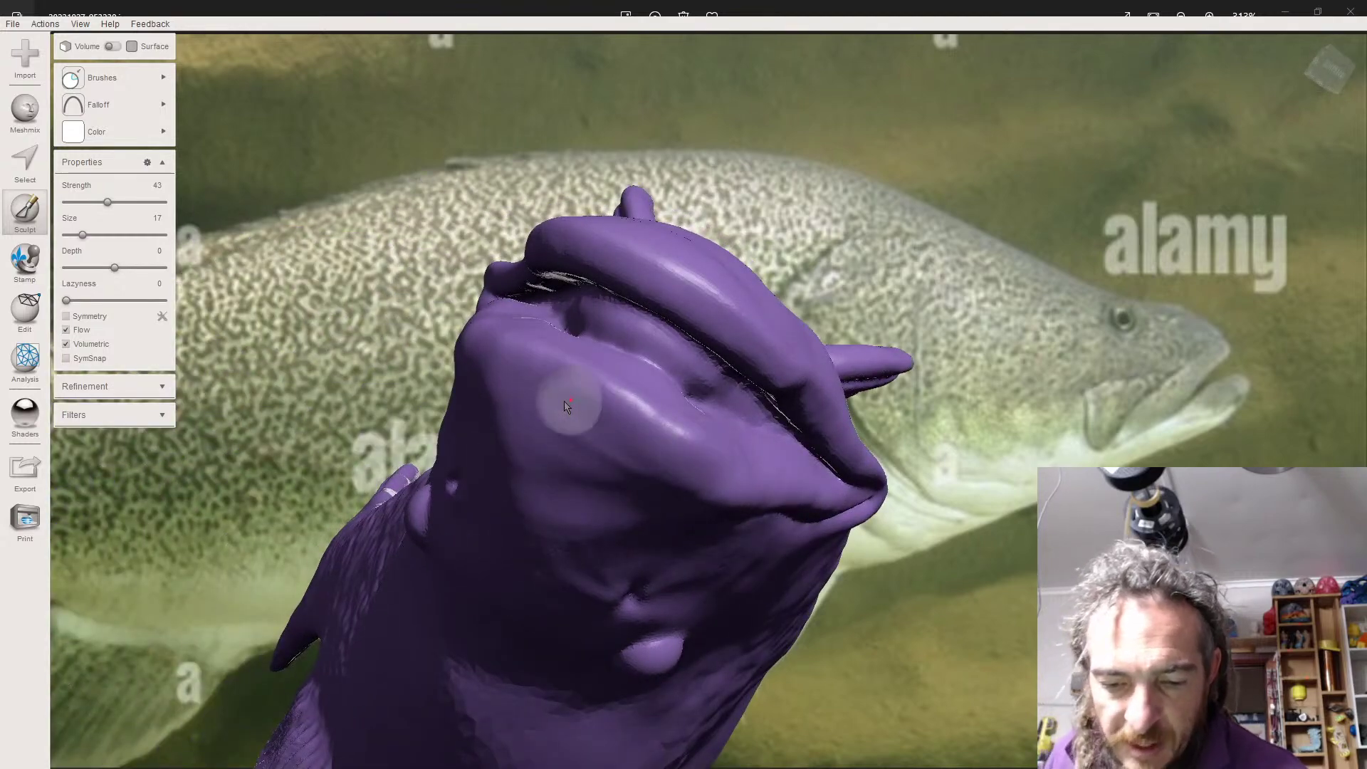
pyautogui.moveTo(597, 446)
pyautogui.mouseDown(button='right')
pyautogui.moveTo(548, 407)
pyautogui.moveTo(586, 427)
pyautogui.mouseUp(button='right')
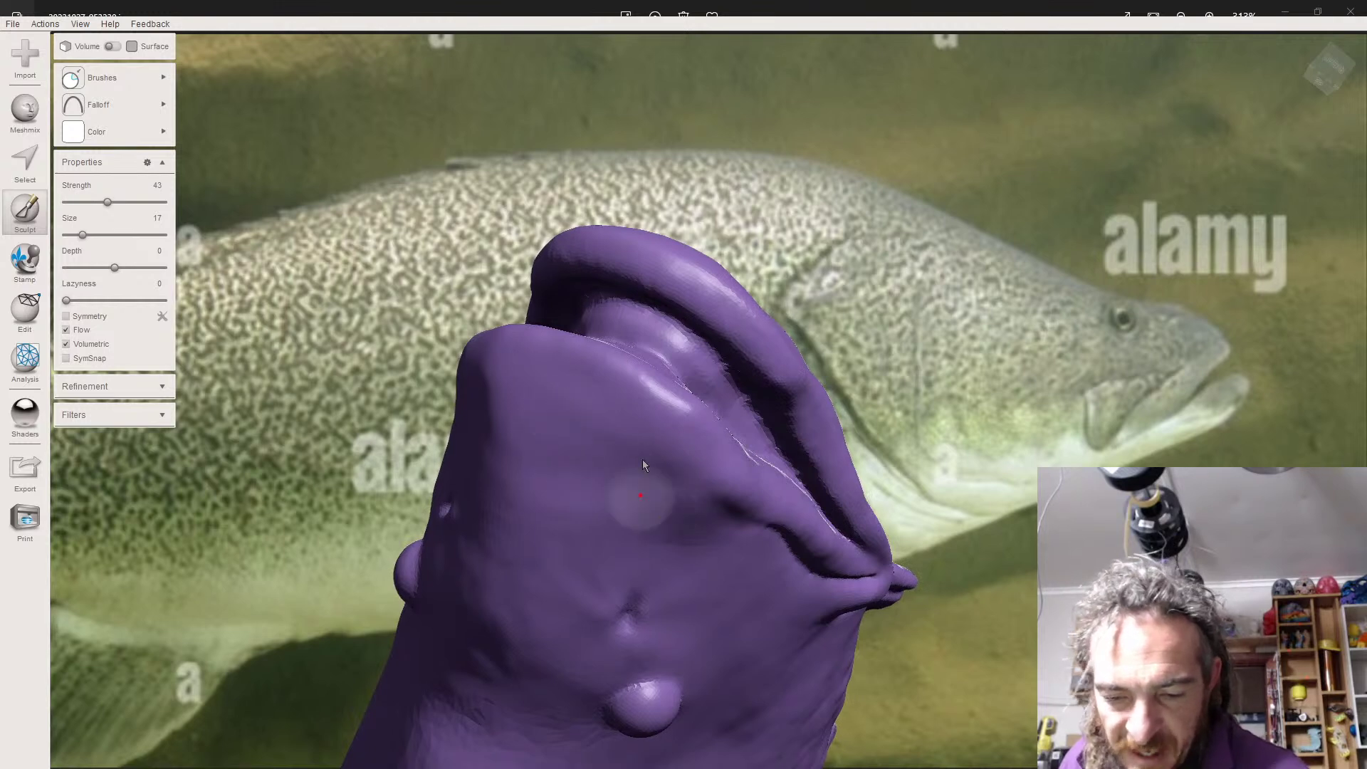
# - Smooth the tip of the snout and the upper lip edge with the secondary smoothing brush
pyautogui.moveTo(670, 510)
pyautogui.mouseDown(button='right')
pyautogui.moveTo(600, 421)
pyautogui.moveTo(579, 420)
pyautogui.moveTo(615, 424)
pyautogui.moveTo(649, 457)
pyautogui.moveTo(605, 452)
pyautogui.mouseUp(button='right')
pyautogui.moveTo(607, 341)
pyautogui.keyDown('shift'); pyautogui.mouseDown()
pyautogui.moveTo(635, 393)
pyautogui.moveTo(694, 371)
pyautogui.moveTo(689, 275)
pyautogui.moveTo(754, 284)
pyautogui.mouseUp(); pyautogui.keyUp('shift')
pyautogui.moveTo(644, 279); pyautogui.dragTo(638, 291, button='right')
pyautogui.keyDown('shift'); pyautogui.moveTo(638, 292); pyautogui.dragTo(730, 488); pyautogui.keyUp('shift')
pyautogui.moveTo(626, 331); pyautogui.dragTo(595, 367, button='right')
pyautogui.moveTo(595, 367)
pyautogui.keyDown('shift'); pyautogui.mouseDown()
pyautogui.moveTo(691, 544)
pyautogui.moveTo(581, 410)
pyautogui.mouseUp(); pyautogui.keyUp('shift')
pyautogui.moveTo(581, 355)
pyautogui.mouseDown(button='right')
pyautogui.moveTo(592, 309)
pyautogui.moveTo(626, 381)
pyautogui.moveTo(726, 450)
pyautogui.mouseUp(button='right')
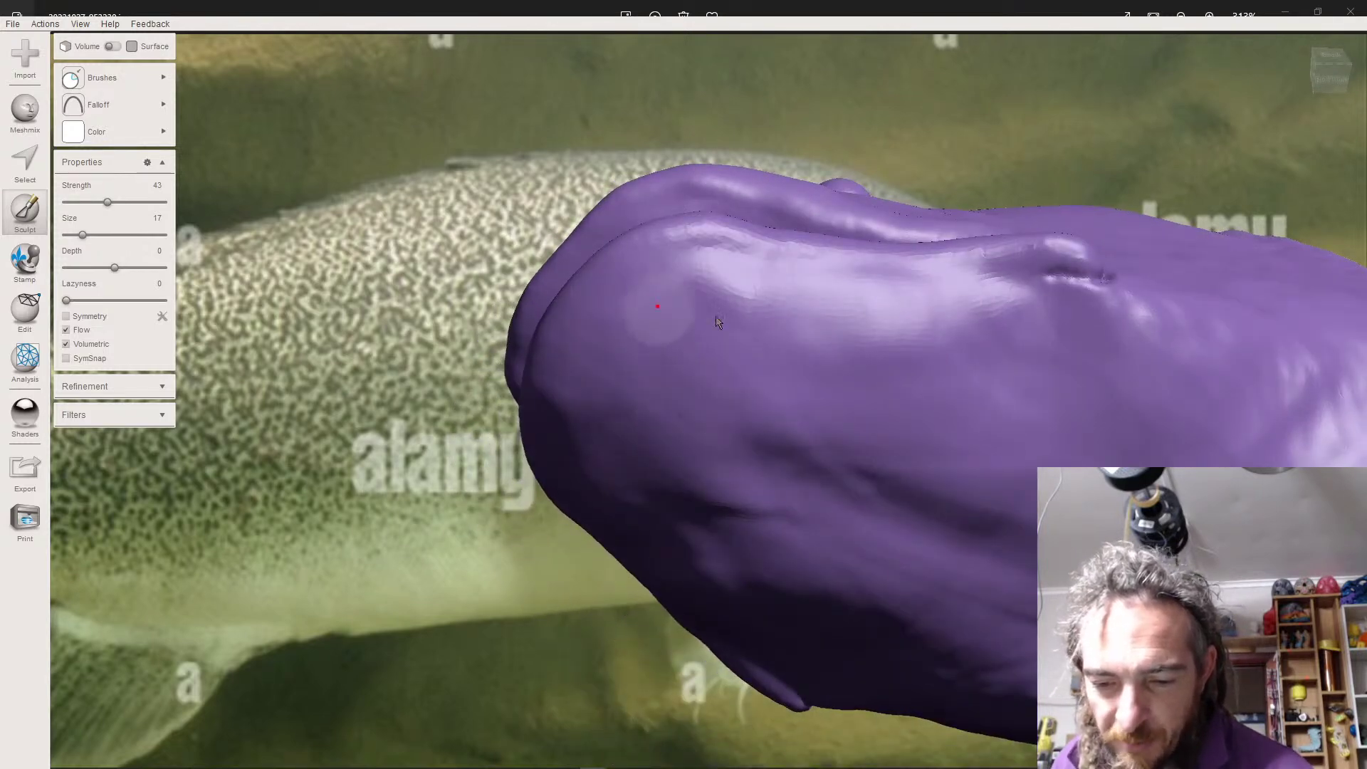
# - Smooth the lower jaw and the lips along the other side of the mouth
pyautogui.moveTo(703, 304)
pyautogui.mouseDown(button='right')
pyautogui.moveTo(669, 308)
pyautogui.moveTo(676, 341)
pyautogui.mouseUp(button='right')
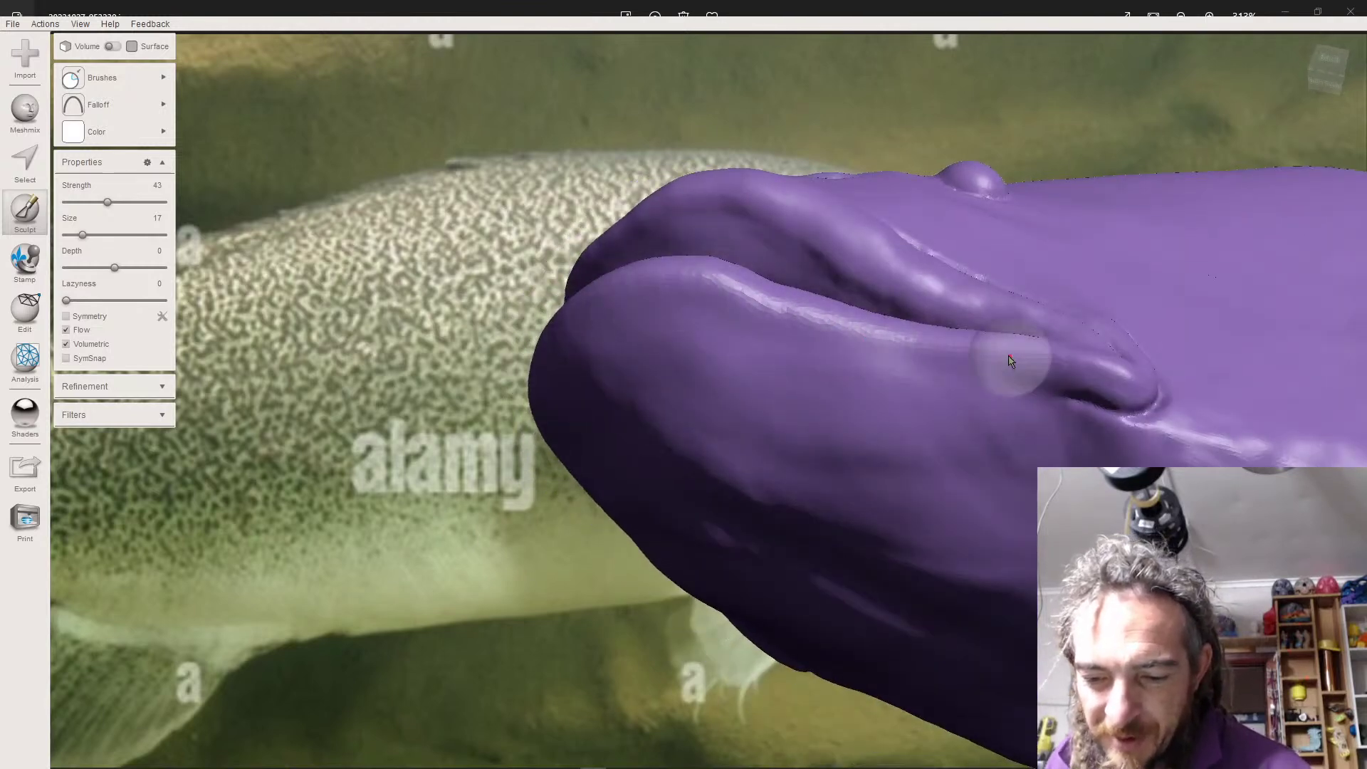
pyautogui.moveTo(676, 274); pyautogui.dragTo(901, 402, button='right')
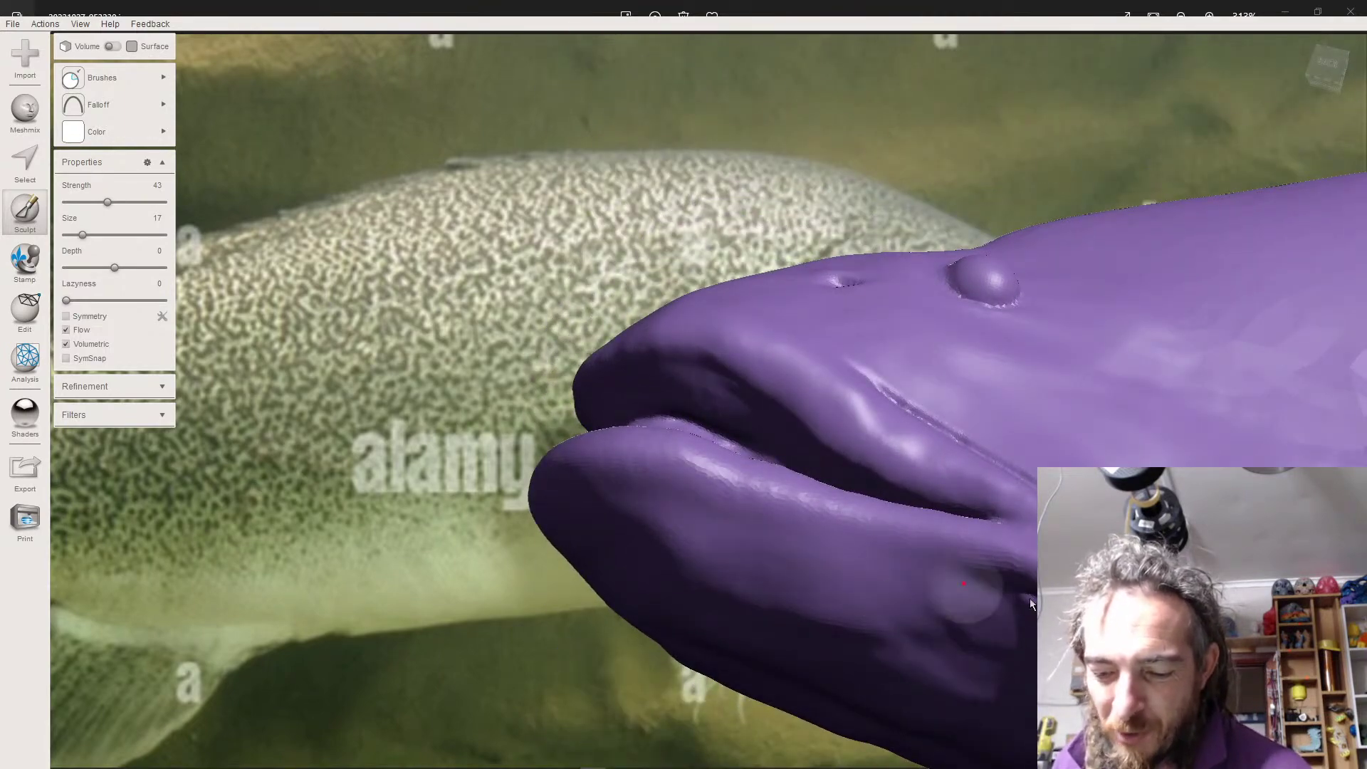
pyautogui.moveTo(928, 593); pyautogui.dragTo(917, 600, button='middle')
pyautogui.moveTo(903, 600); pyautogui.dragTo(760, 390, button='right')
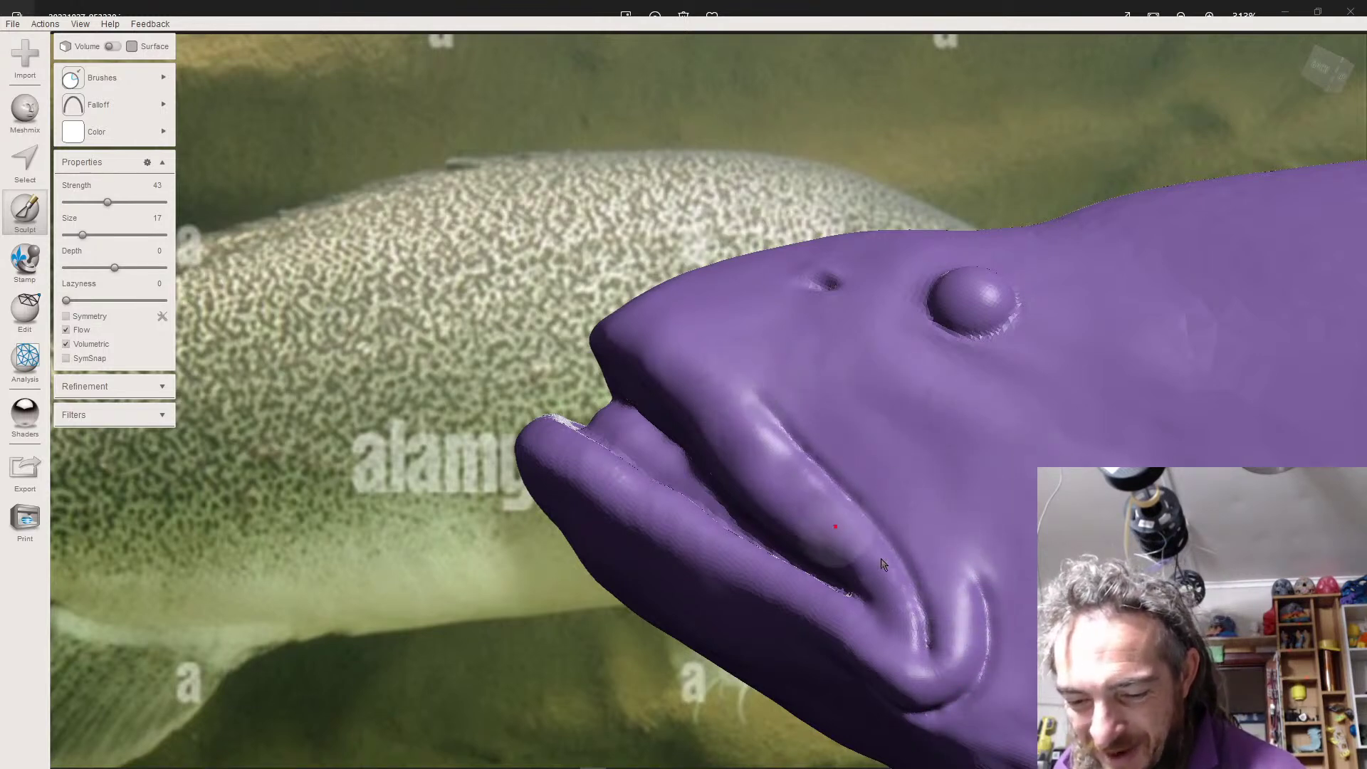
pyautogui.moveTo(590, 454)
pyautogui.mouseDown(button='right')
pyautogui.moveTo(563, 456)
pyautogui.moveTo(605, 434)
pyautogui.moveTo(585, 430)
pyautogui.mouseUp(button='right')
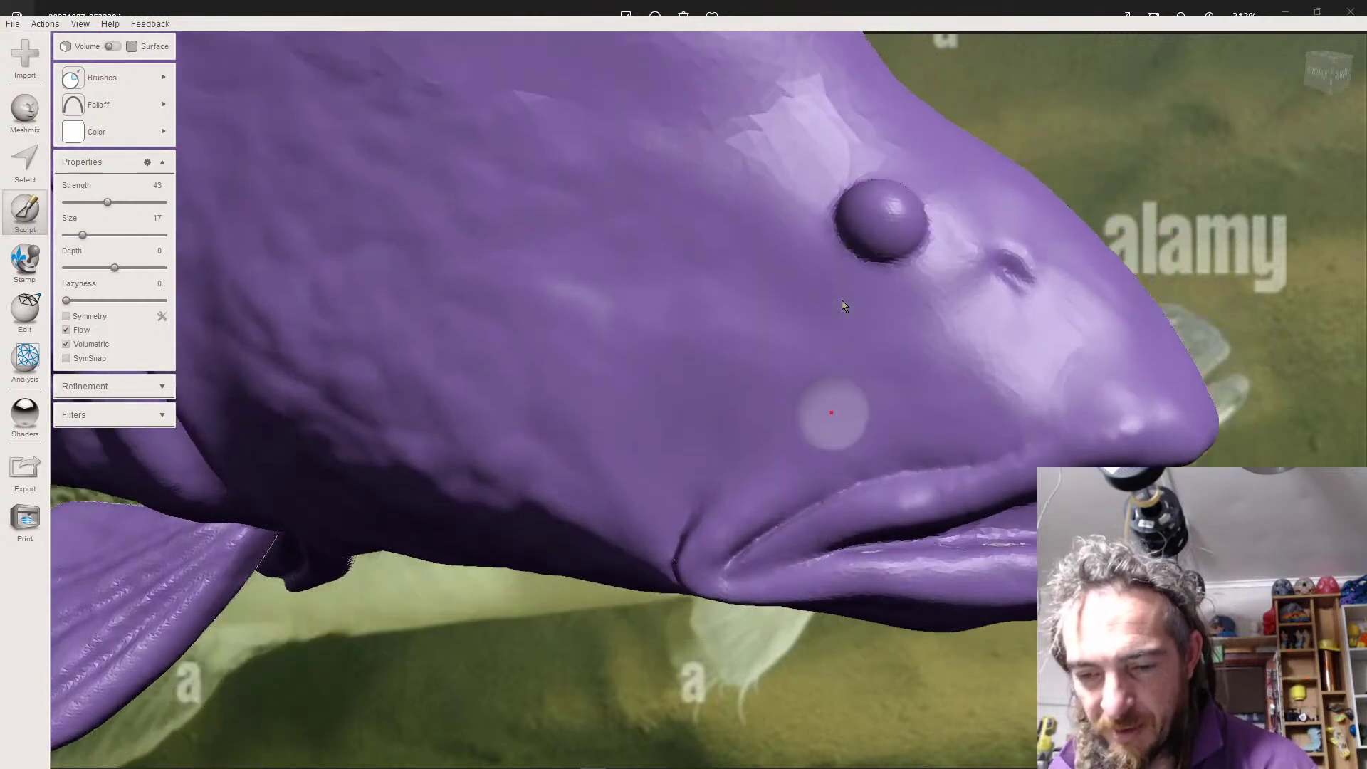
# - Smooth the faceted top of the head around and between the eyes, enlarging the brush to size 29 for the broader areas
pyautogui.moveTo(842, 301); pyautogui.dragTo(842, 575, button='middle')
pyautogui.moveTo(710, 424)
pyautogui.mouseDown()
pyautogui.moveTo(769, 409)
pyautogui.moveTo(772, 306)
pyautogui.moveTo(679, 394)
pyautogui.mouseUp()
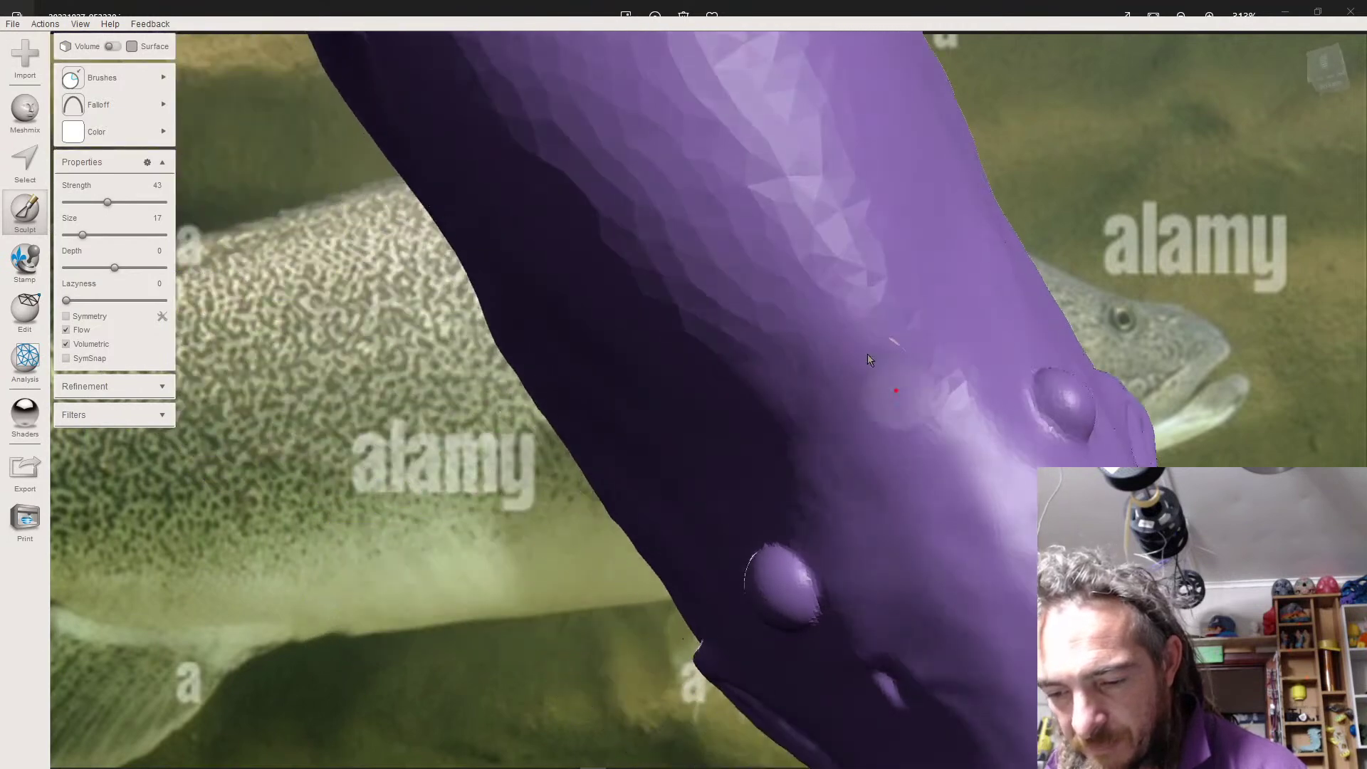
pyautogui.moveTo(867, 353)
pyautogui.mouseDown()
pyautogui.moveTo(891, 353)
pyautogui.moveTo(831, 413)
pyautogui.moveTo(871, 396)
pyautogui.moveTo(885, 293)
pyautogui.mouseUp()
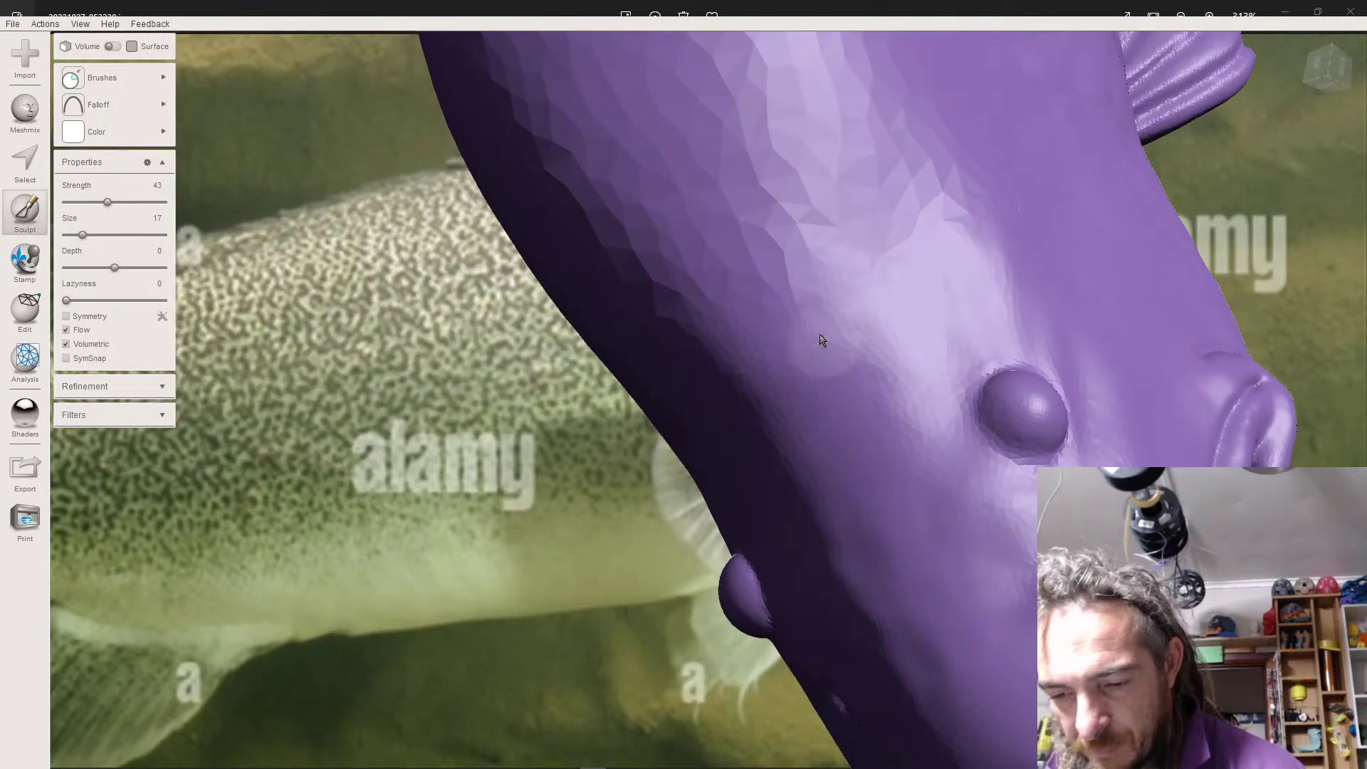
pyautogui.moveTo(893, 353)
pyautogui.mouseDown(button='right')
pyautogui.moveTo(864, 306)
pyautogui.moveTo(788, 260)
pyautogui.mouseUp(button='right')
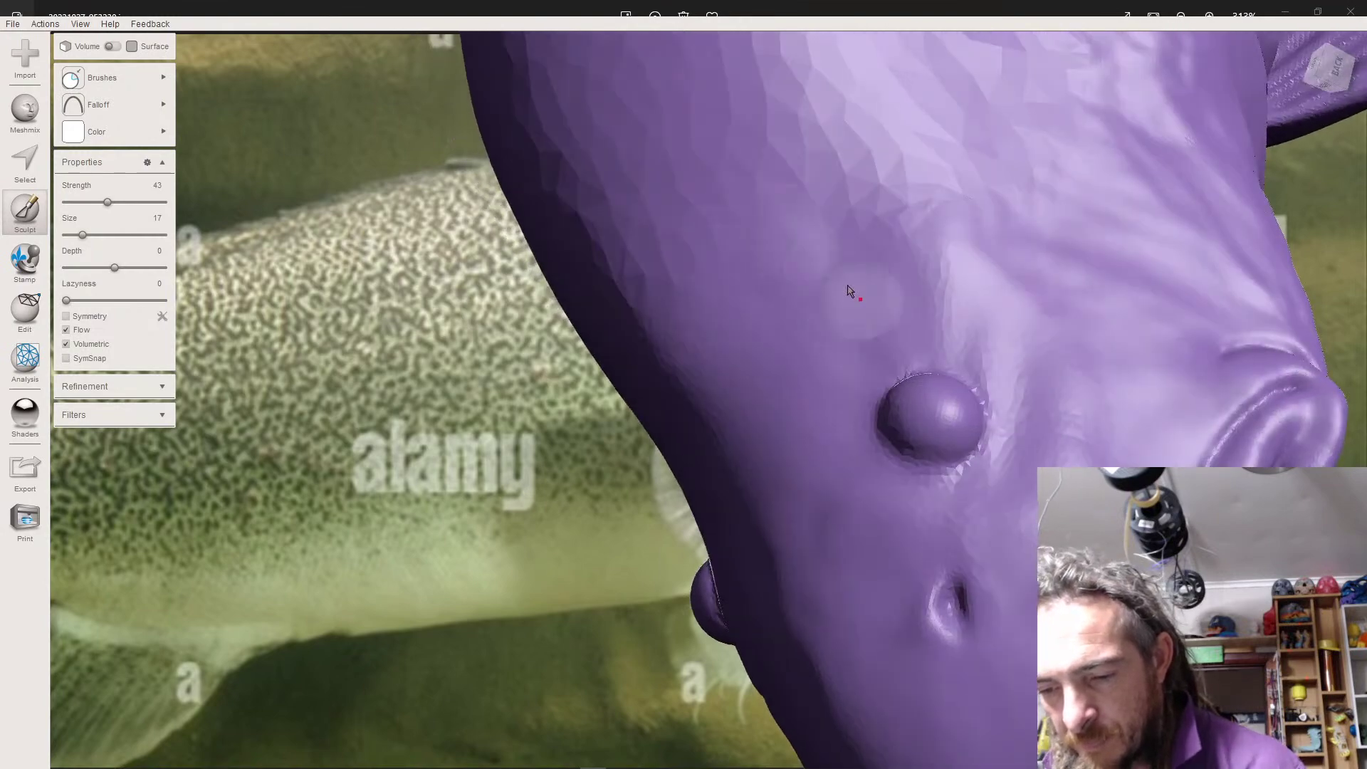
pyautogui.moveTo(868, 189); pyautogui.dragTo(817, 199, button='right')
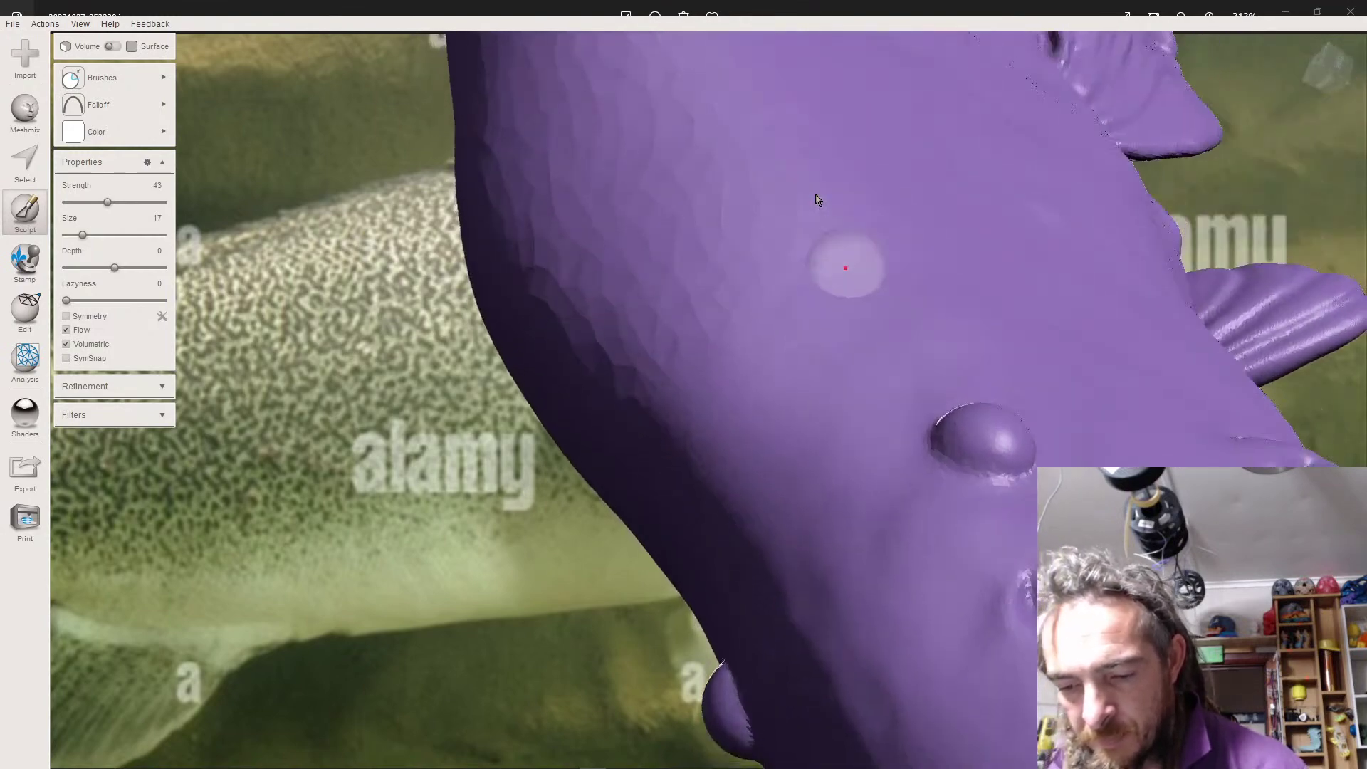
pyautogui.moveTo(786, 370)
pyautogui.mouseDown(button='right')
pyautogui.moveTo(817, 371)
pyautogui.moveTo(797, 390)
pyautogui.mouseUp(button='right')
pyautogui.moveTo(75, 236); pyautogui.dragTo(93, 240)
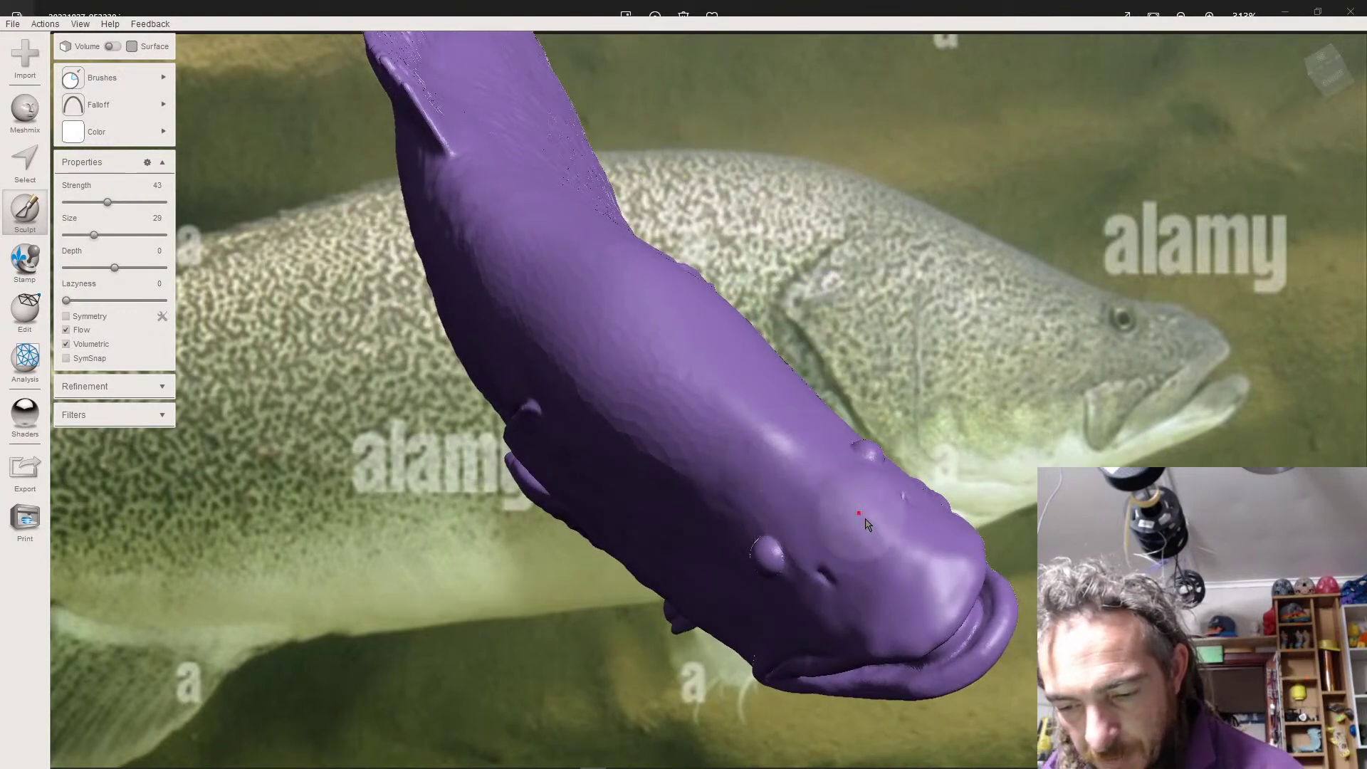
pyautogui.moveTo(759, 432)
pyautogui.mouseDown(button='right')
pyautogui.moveTo(842, 477)
pyautogui.moveTo(804, 483)
pyautogui.mouseUp(button='right')
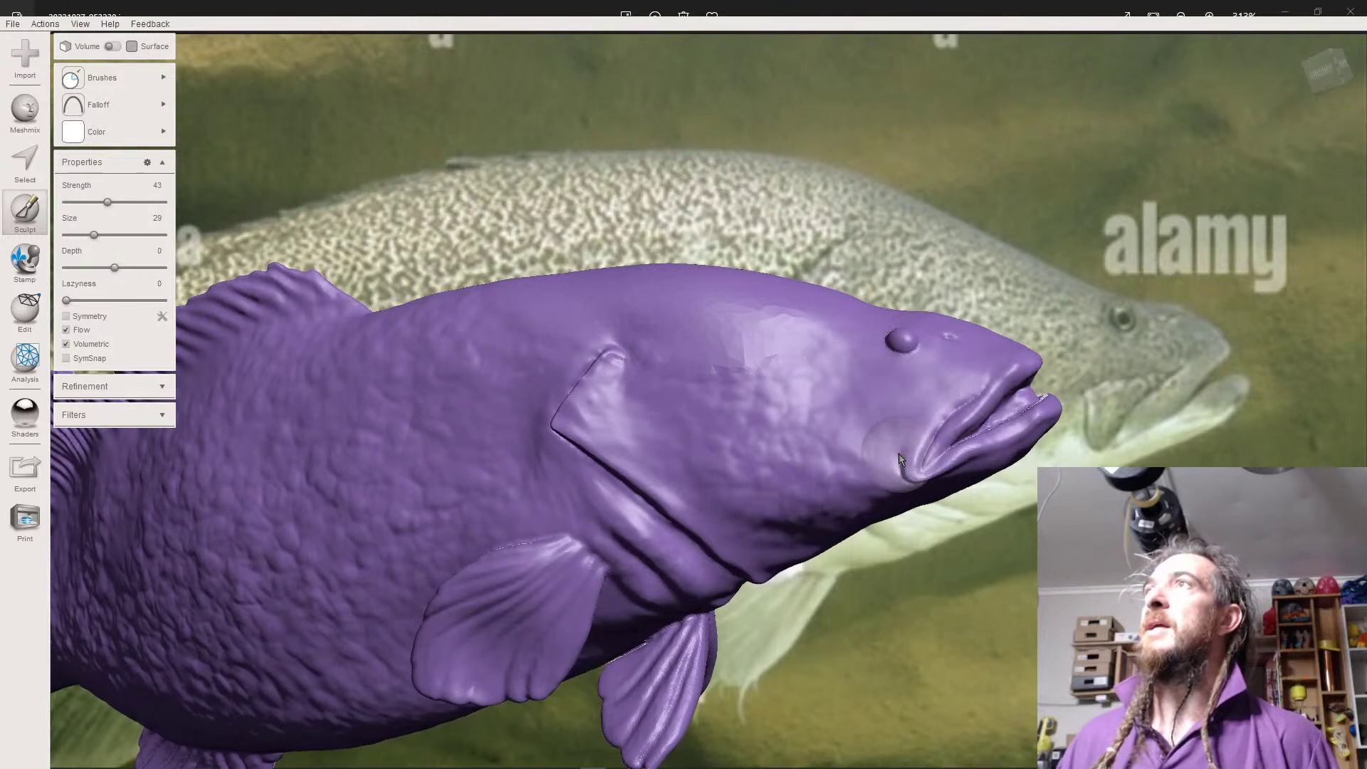
# - Switch sculpting to the Draw2 brush with the sharply pointed falloff
pyautogui.scroll(5, 889, 478)
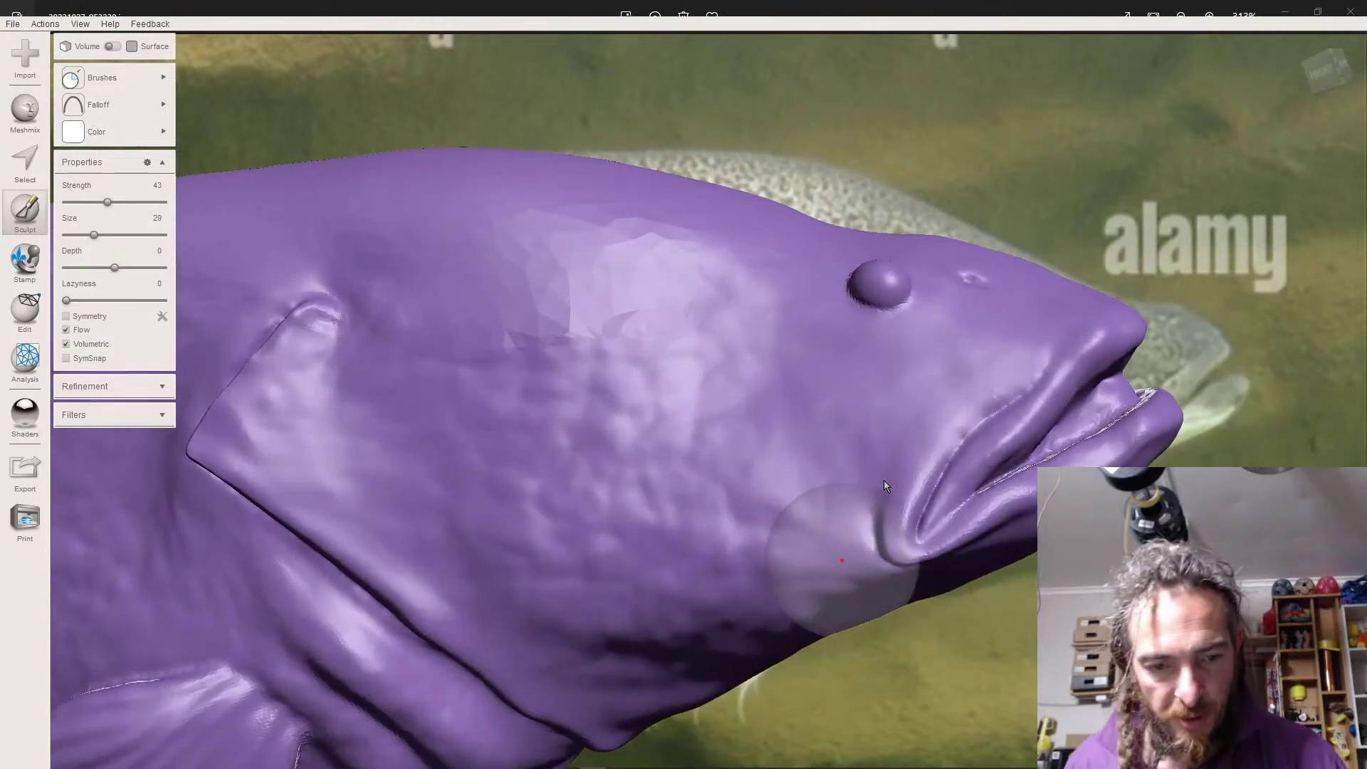
pyautogui.click(100, 105)
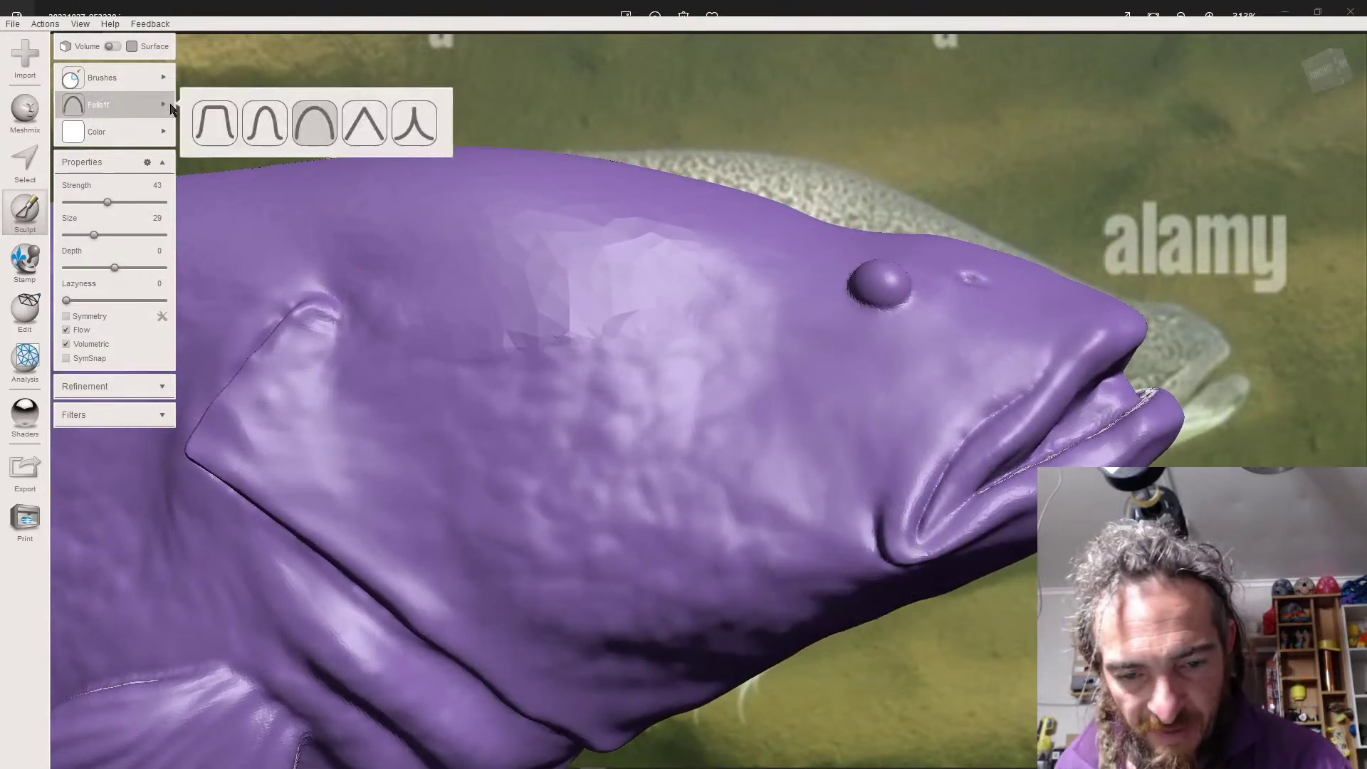
pyautogui.click(410, 124)
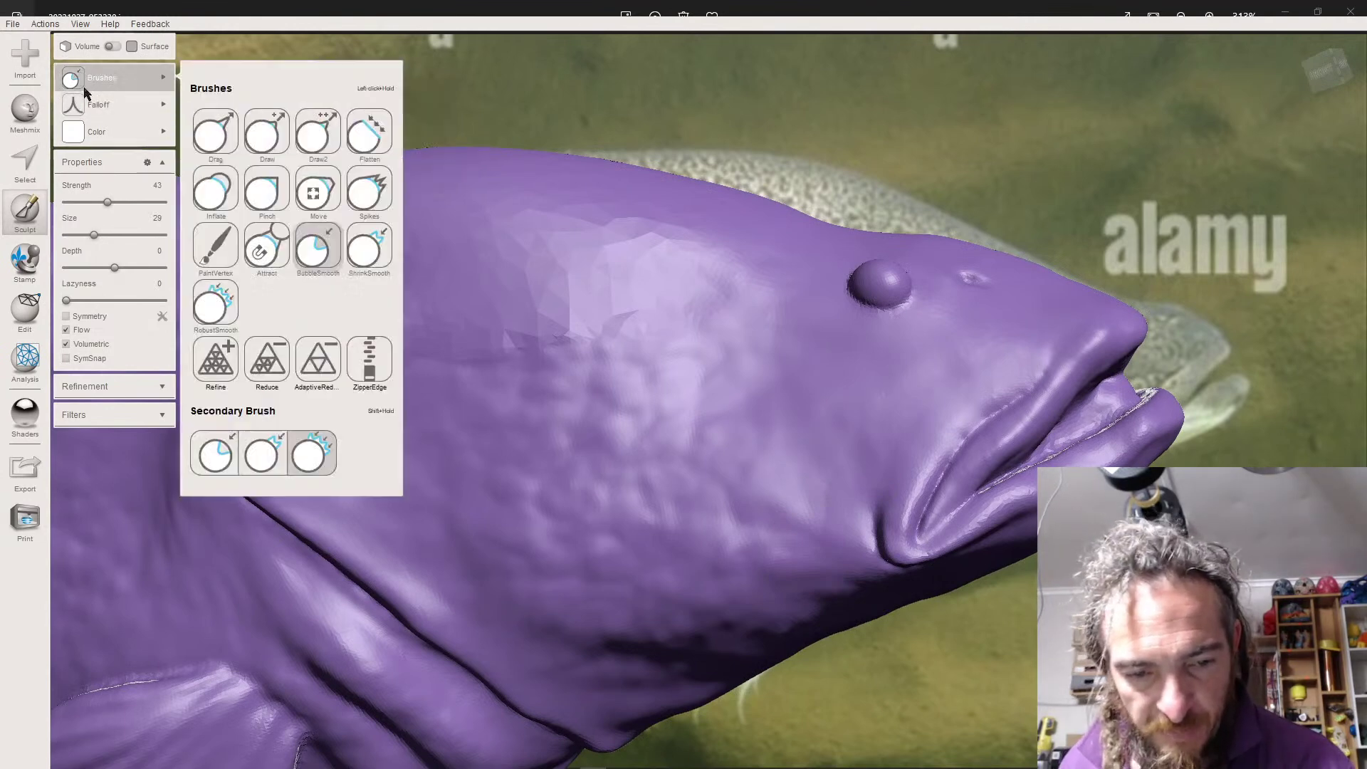
pyautogui.moveTo(146, 79)
pyautogui.click(319, 132)
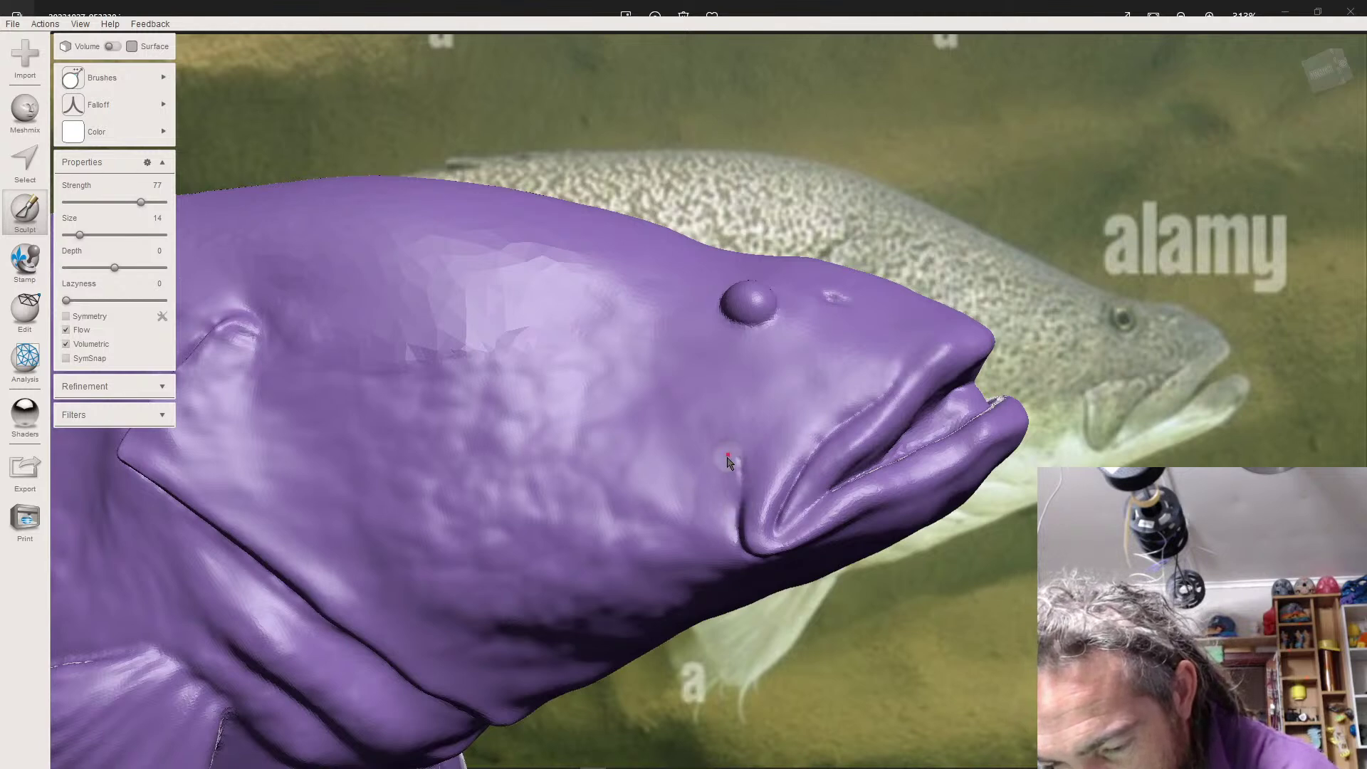
# - Sharpen and extend the crease behind the mouth corner with Draw2 strokes at strength 77 and size 14
pyautogui.scroll(5, 733, 465)
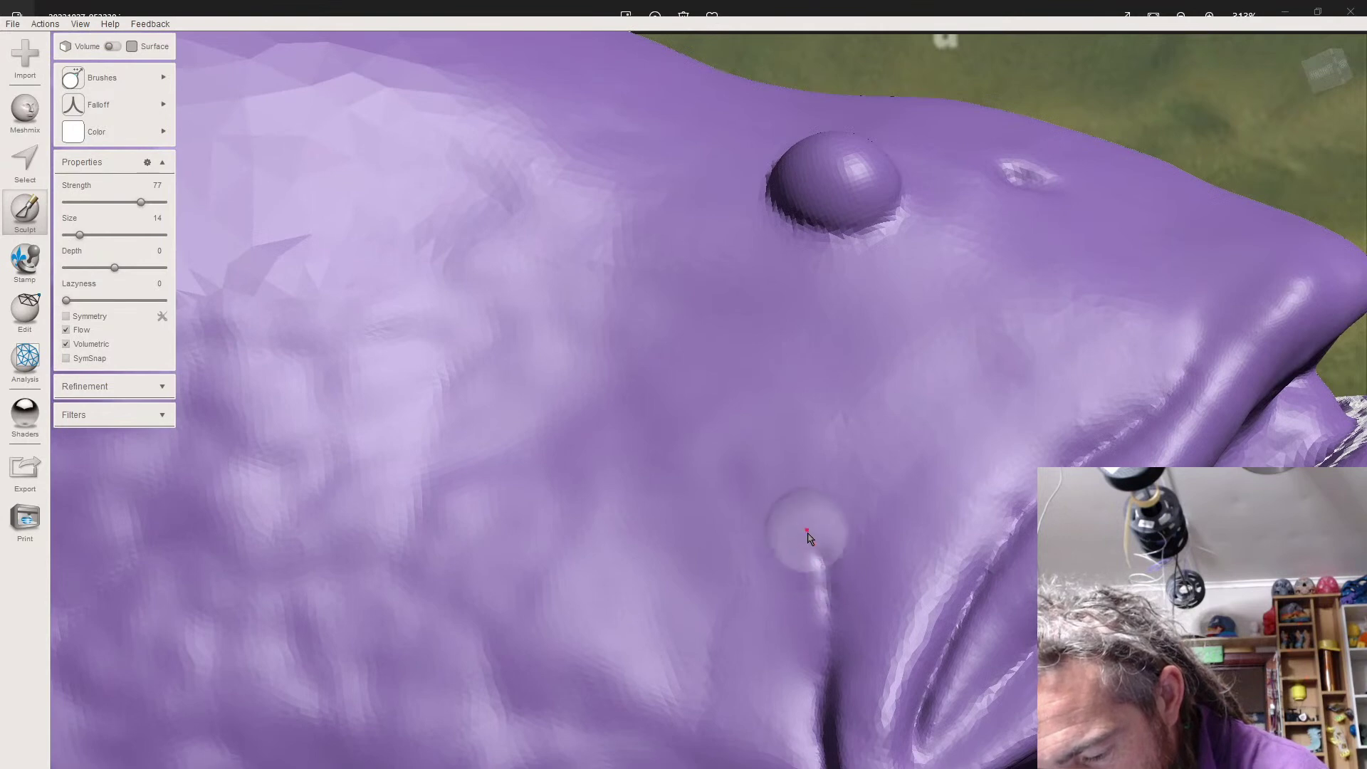
pyautogui.moveTo(819, 563); pyautogui.dragTo(823, 668)
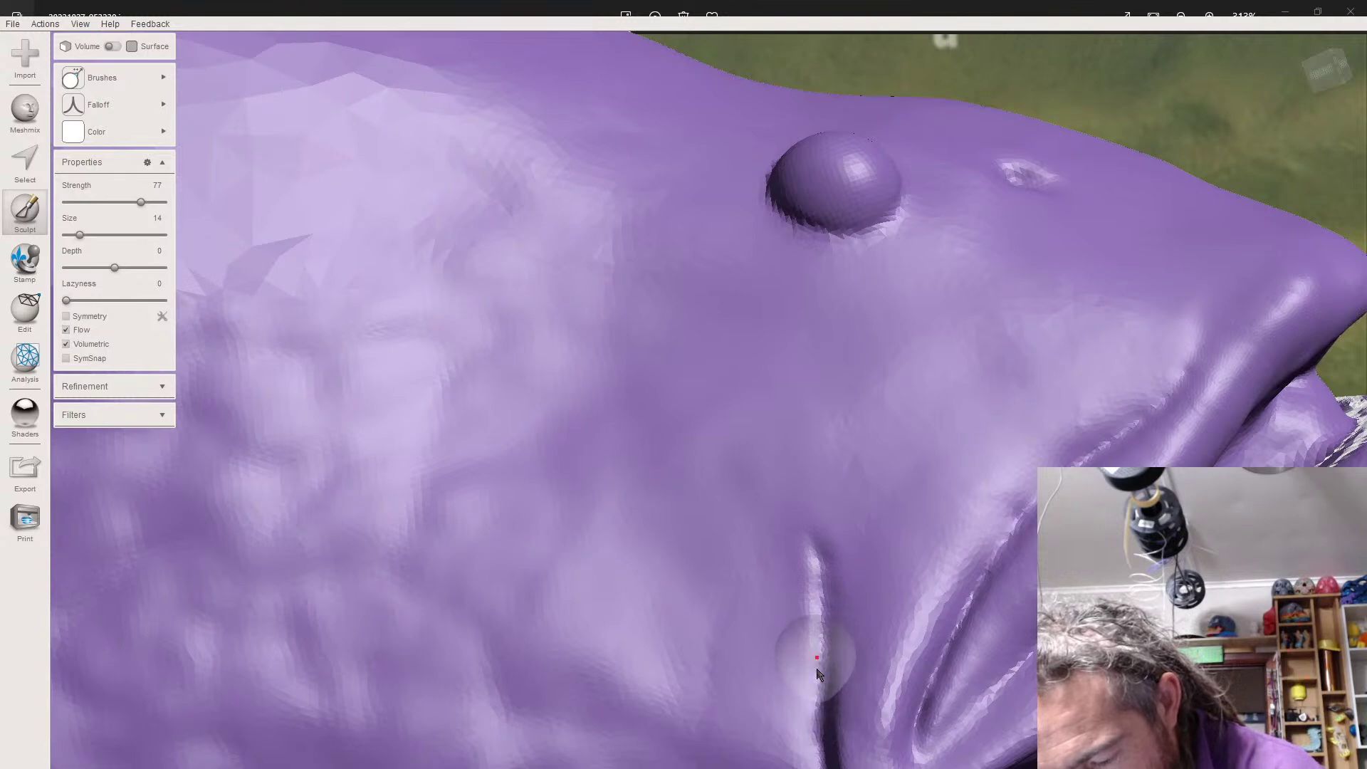
pyautogui.press('f')
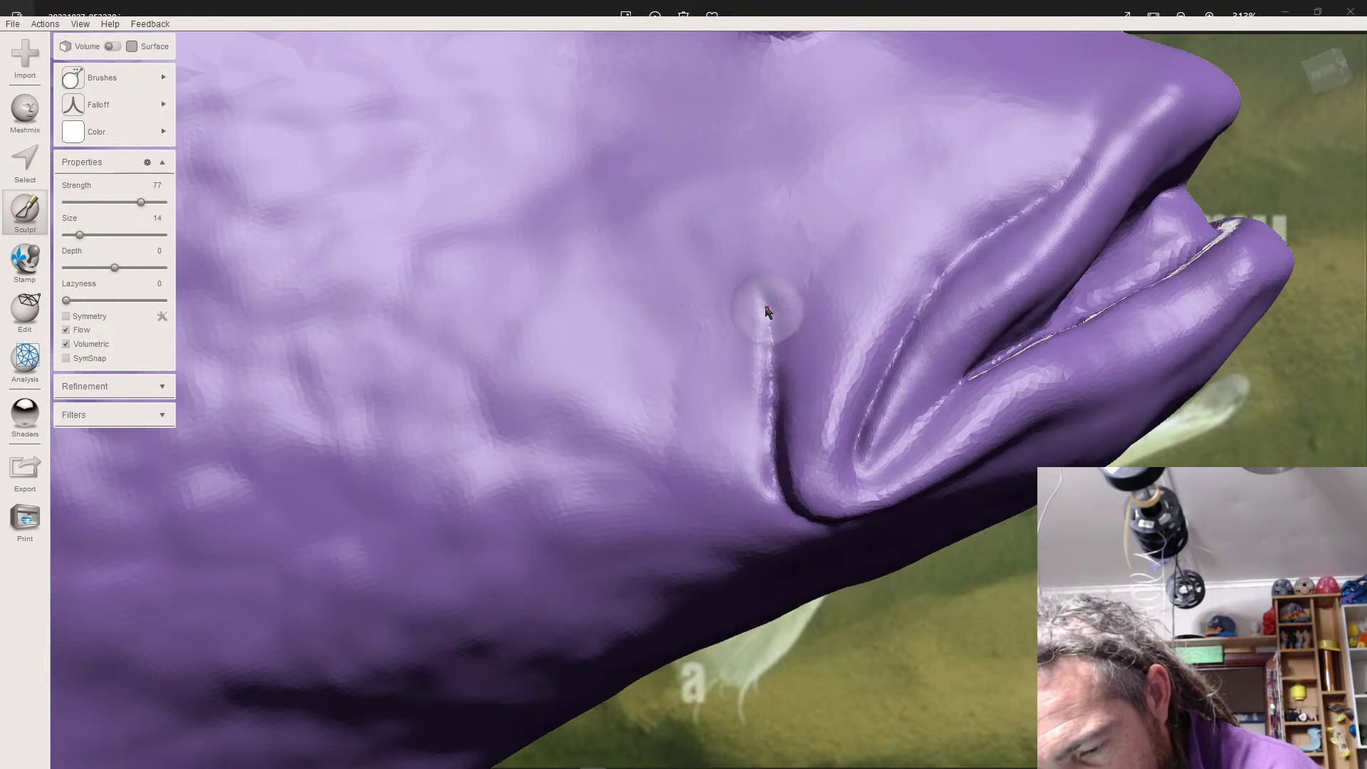
pyautogui.moveTo(783, 476); pyautogui.dragTo(780, 464, button='right')
pyautogui.moveTo(780, 463)
pyautogui.mouseDown()
pyautogui.moveTo(771, 447)
pyautogui.moveTo(791, 488)
pyautogui.mouseUp()
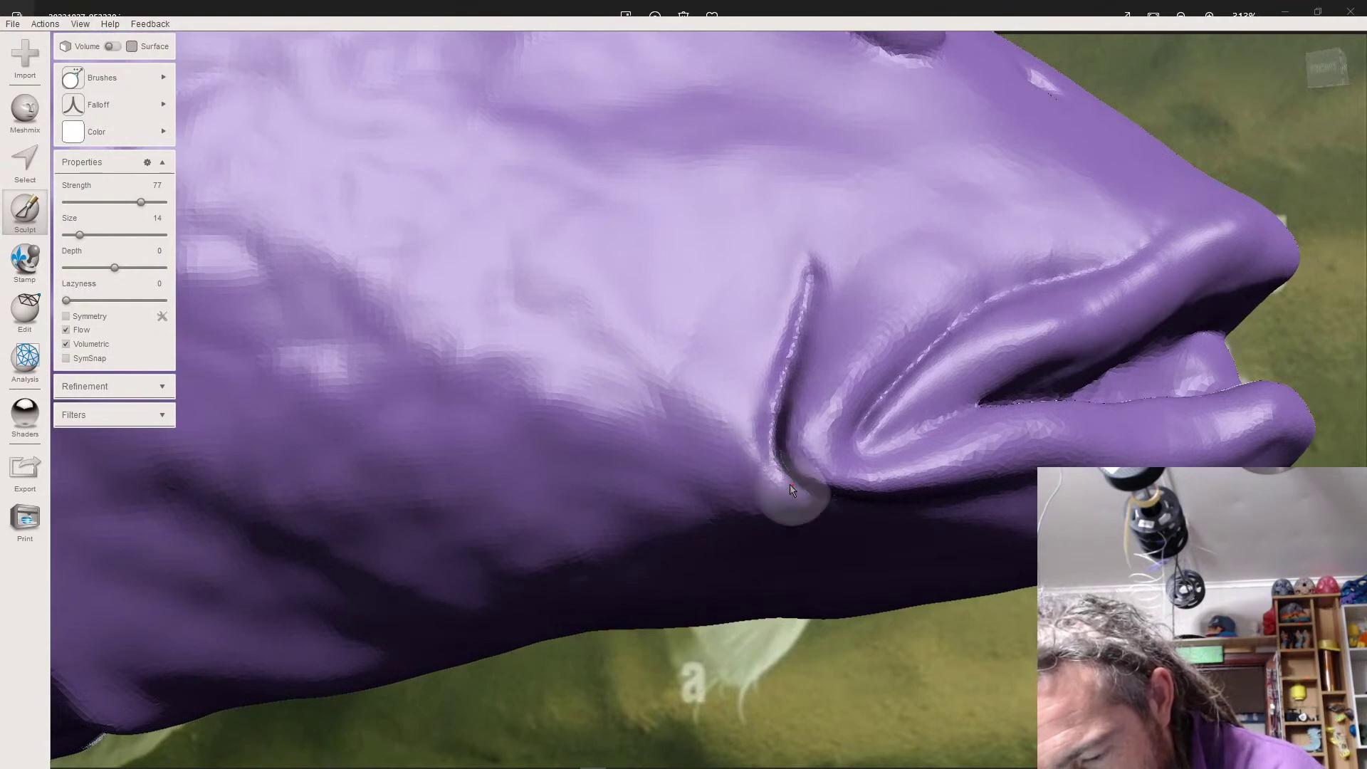
pyautogui.moveTo(805, 493); pyautogui.dragTo(788, 472, button='right')
pyautogui.scroll(-5, 788, 473)
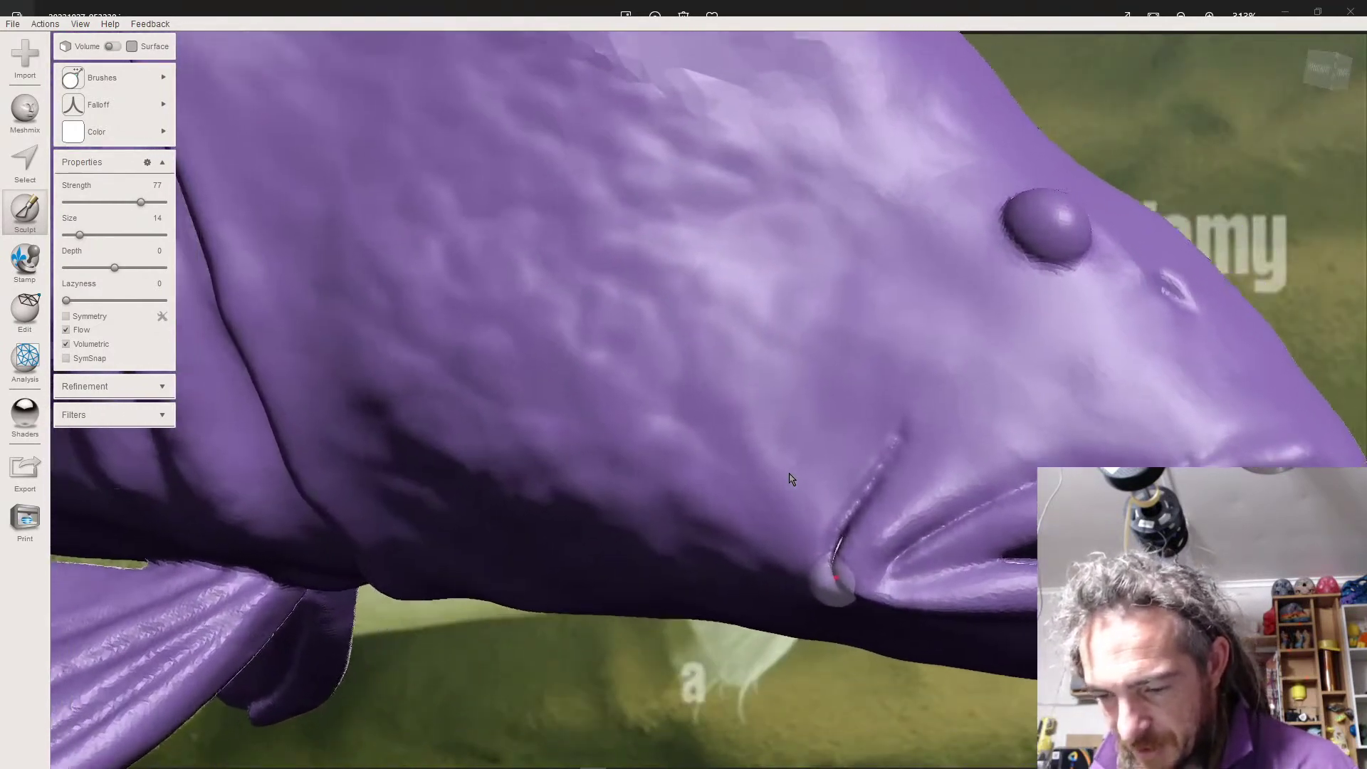
pyautogui.scroll(-5, 789, 473)
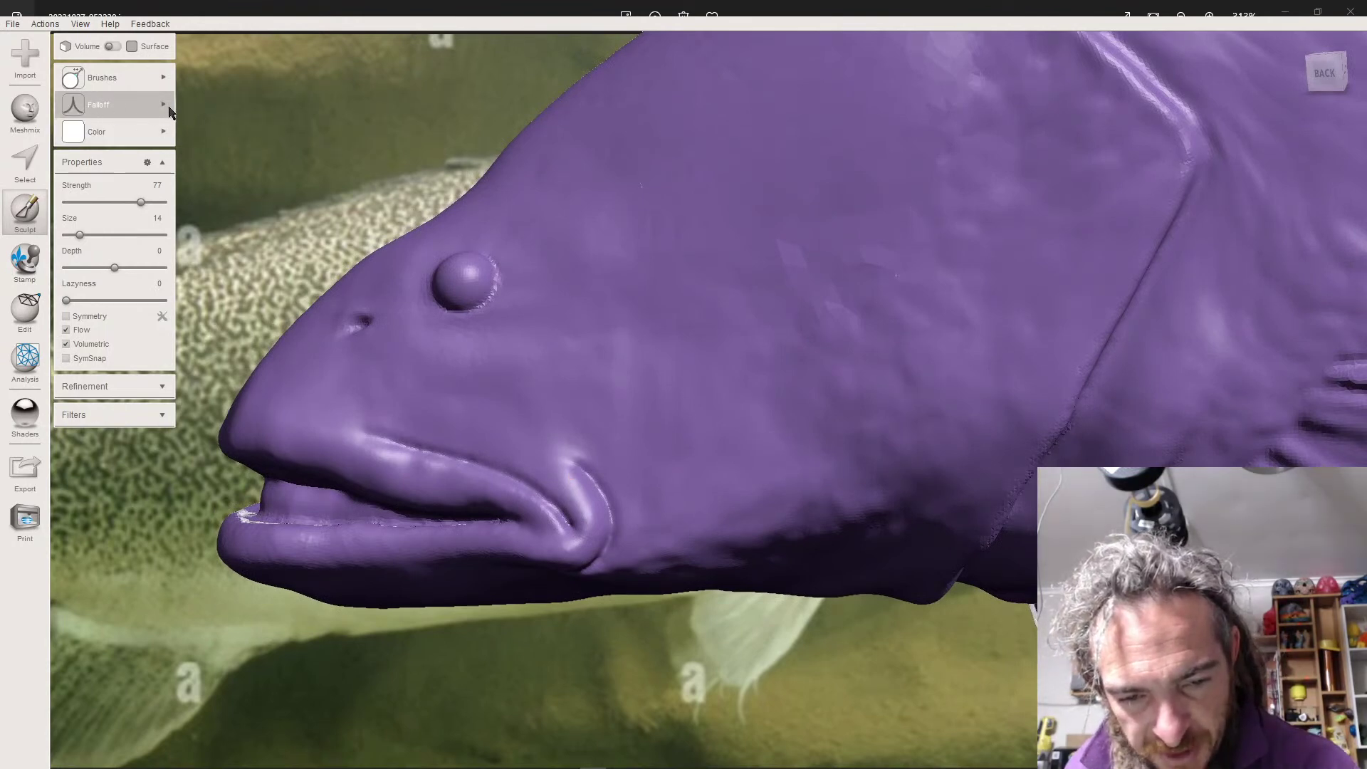
# - Soften the fold at the mouth corner with the RobustSmooth brush at strength 95, using the rounded falloff
pyautogui.moveTo(131, 100)
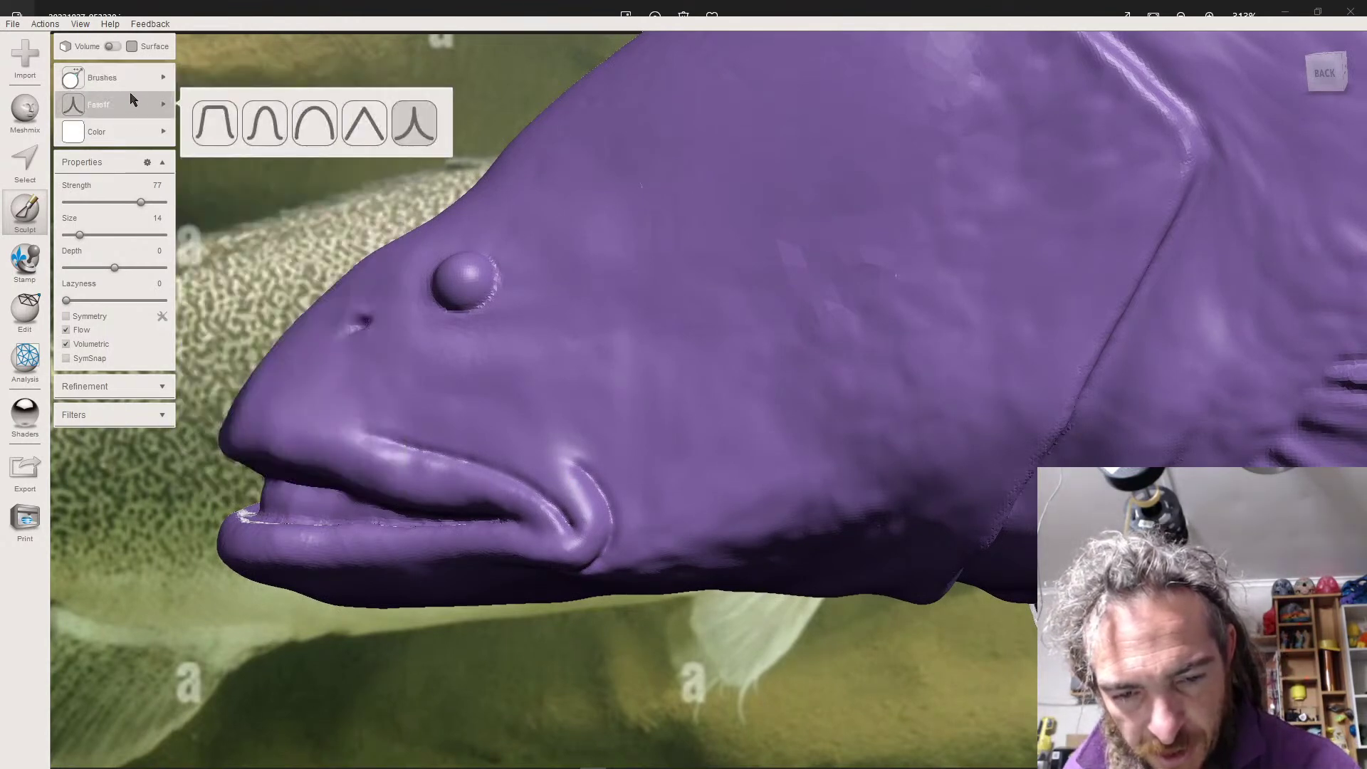
pyautogui.click(317, 125)
pyautogui.moveTo(163, 82)
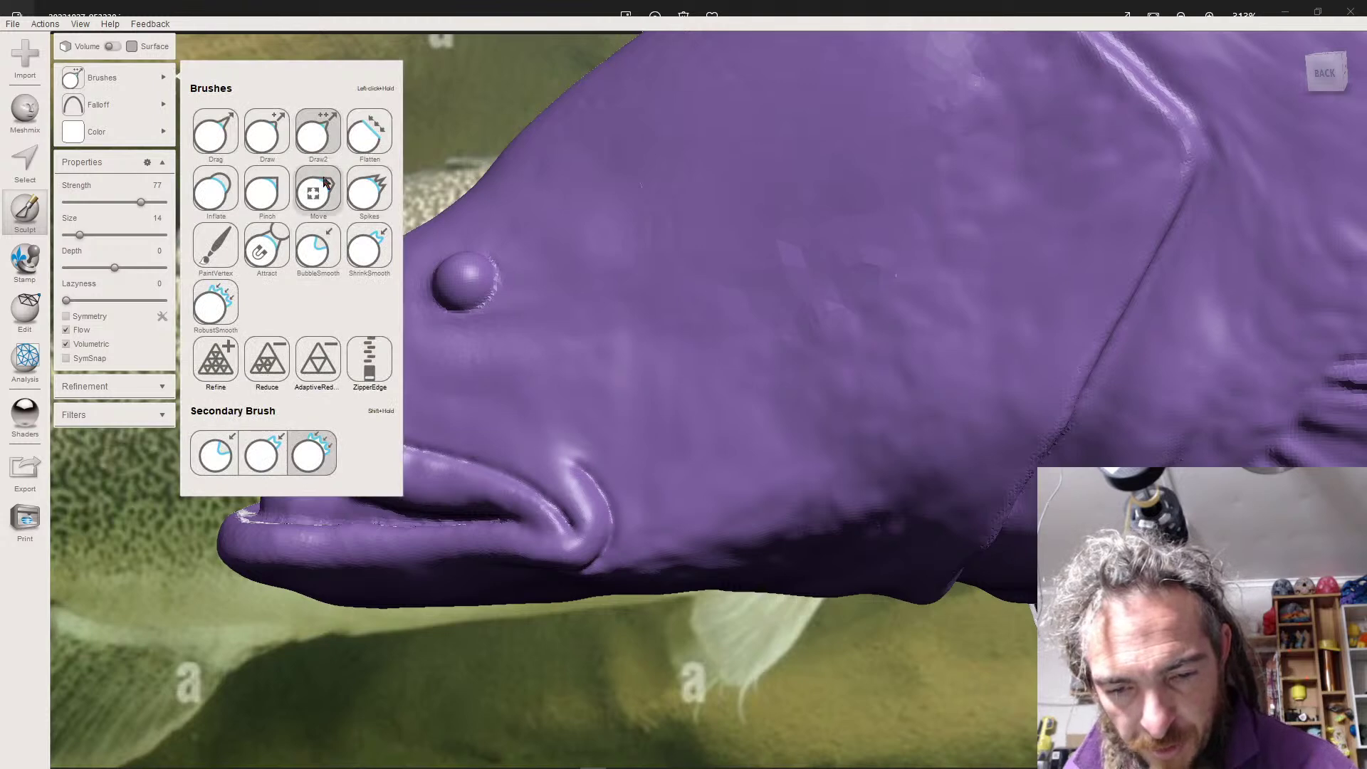
pyautogui.click(342, 245)
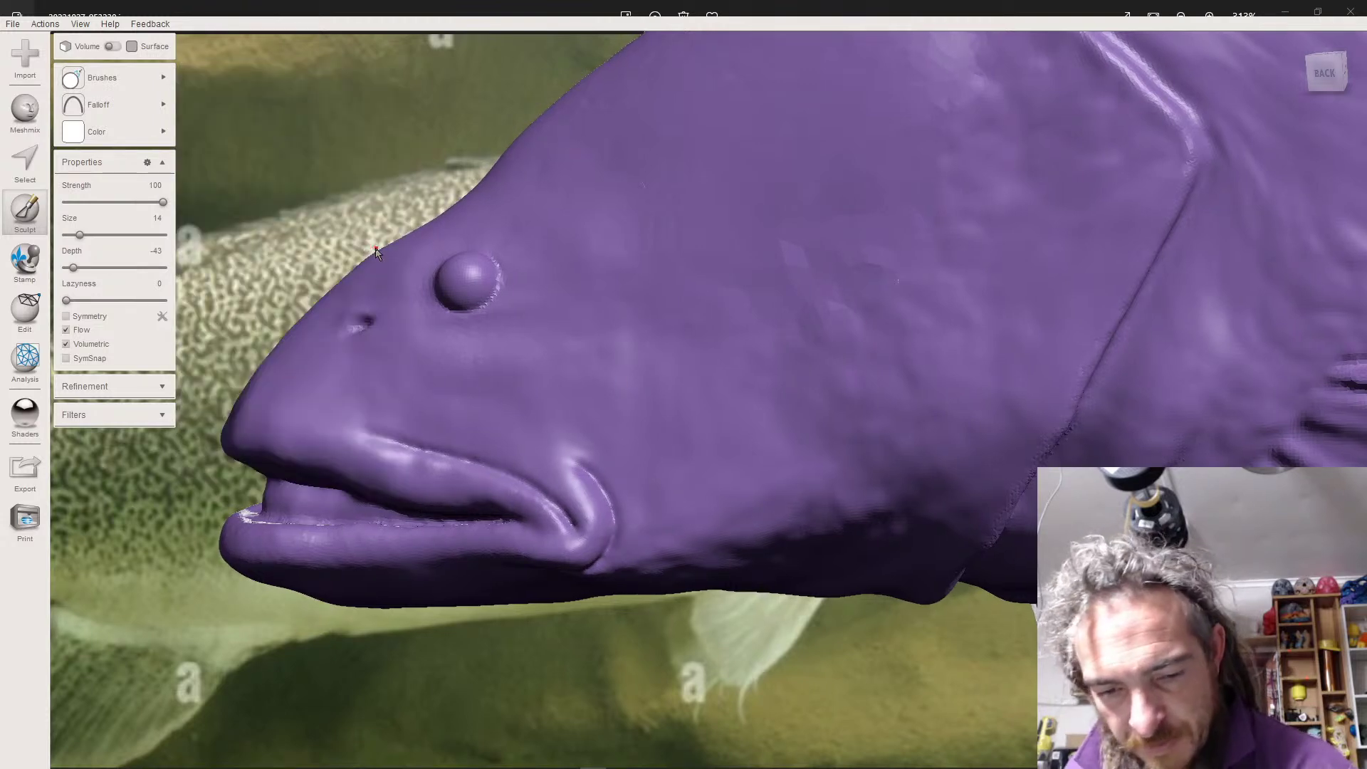
pyautogui.moveTo(127, 74)
pyautogui.click(321, 256)
pyautogui.click(215, 314)
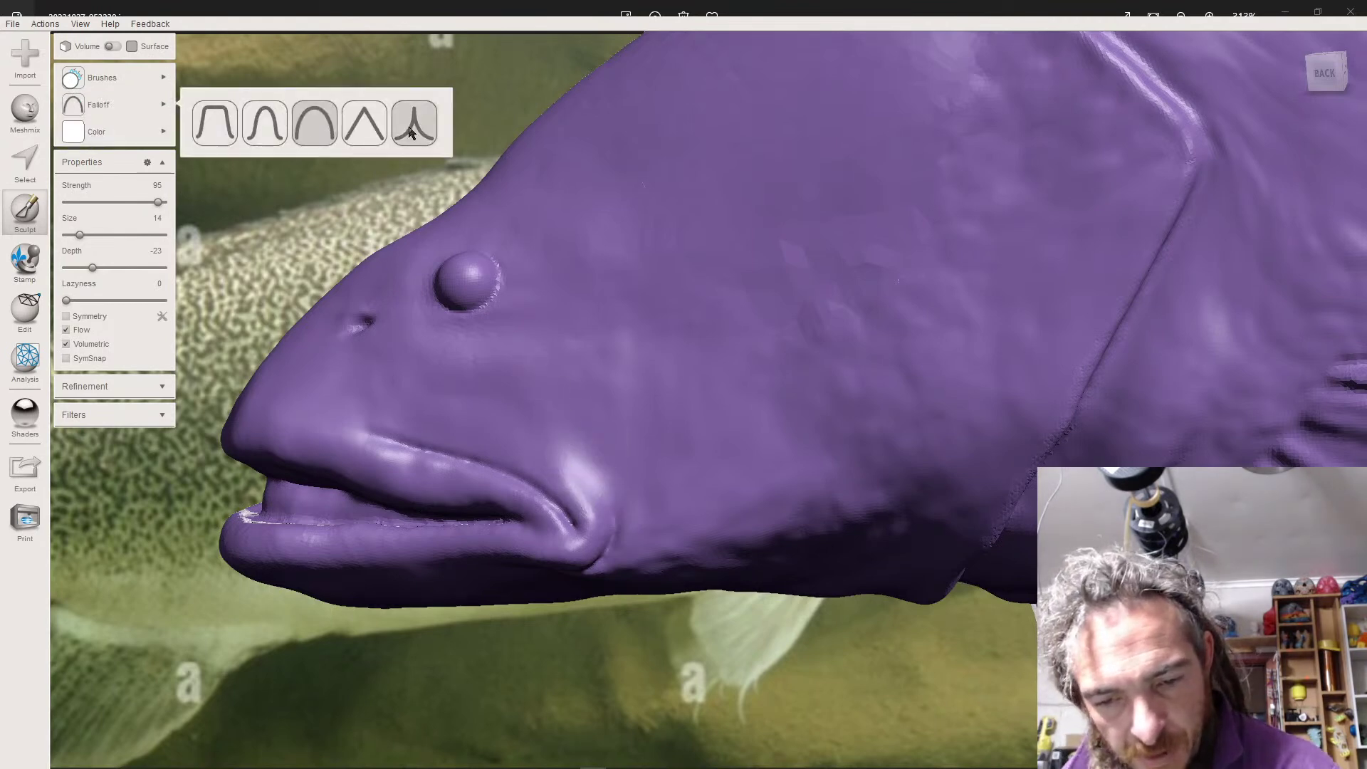
# - Extend the crease behind the mouth corner upward with Draw2 and the sharply pointed falloff at strength 77, size 14
pyautogui.moveTo(89, 84)
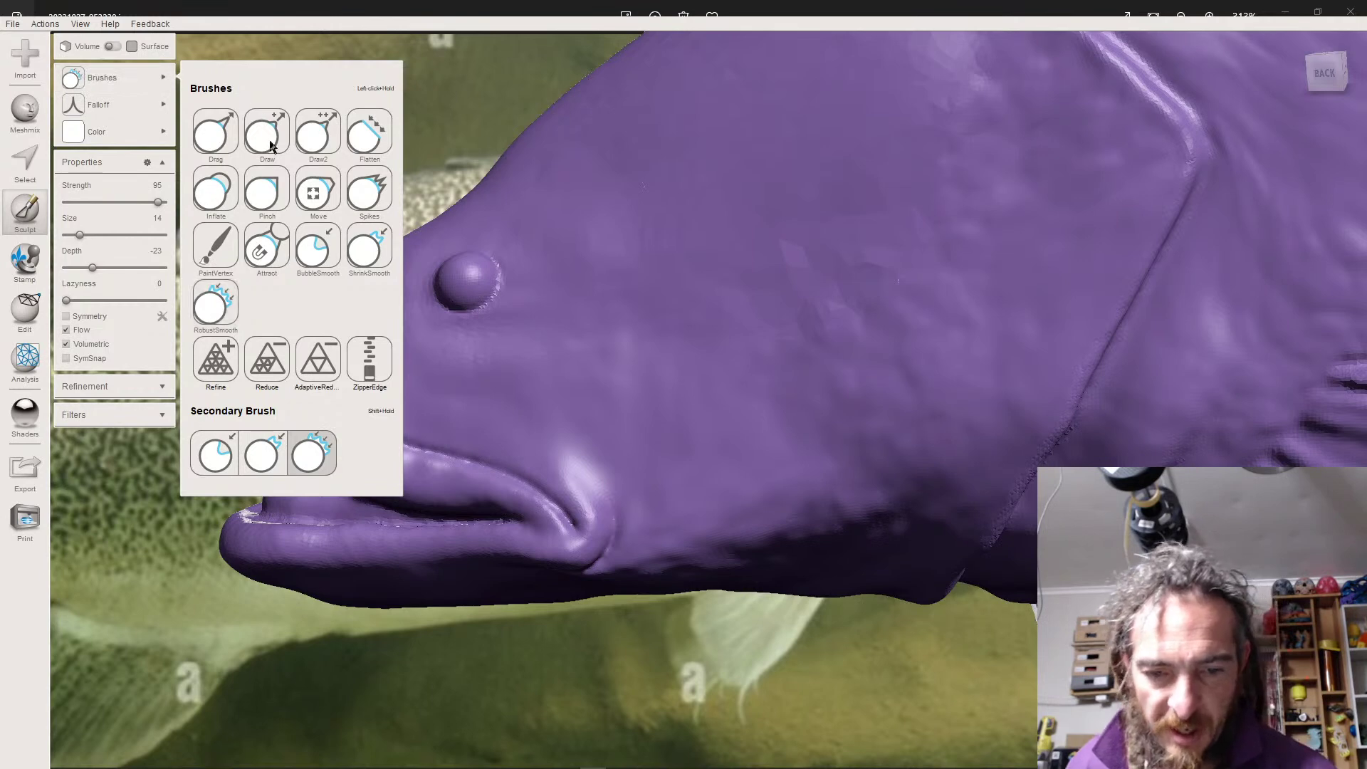
pyautogui.click(324, 137)
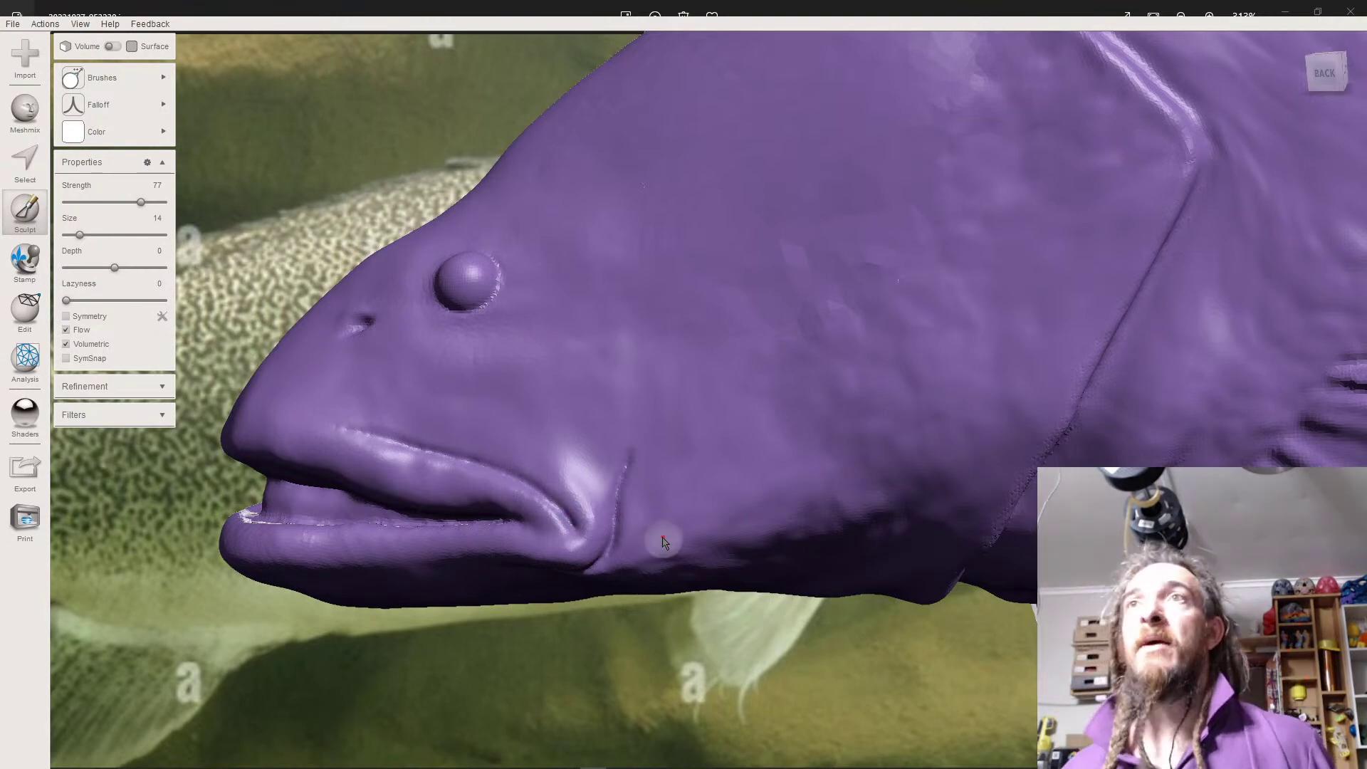
# - Rough in a shallow fold above the mouth corner on the fish's other side with Draw2, triangular falloff and size 17
pyautogui.moveTo(253, 739); pyautogui.dragTo(519, 609, button='right')
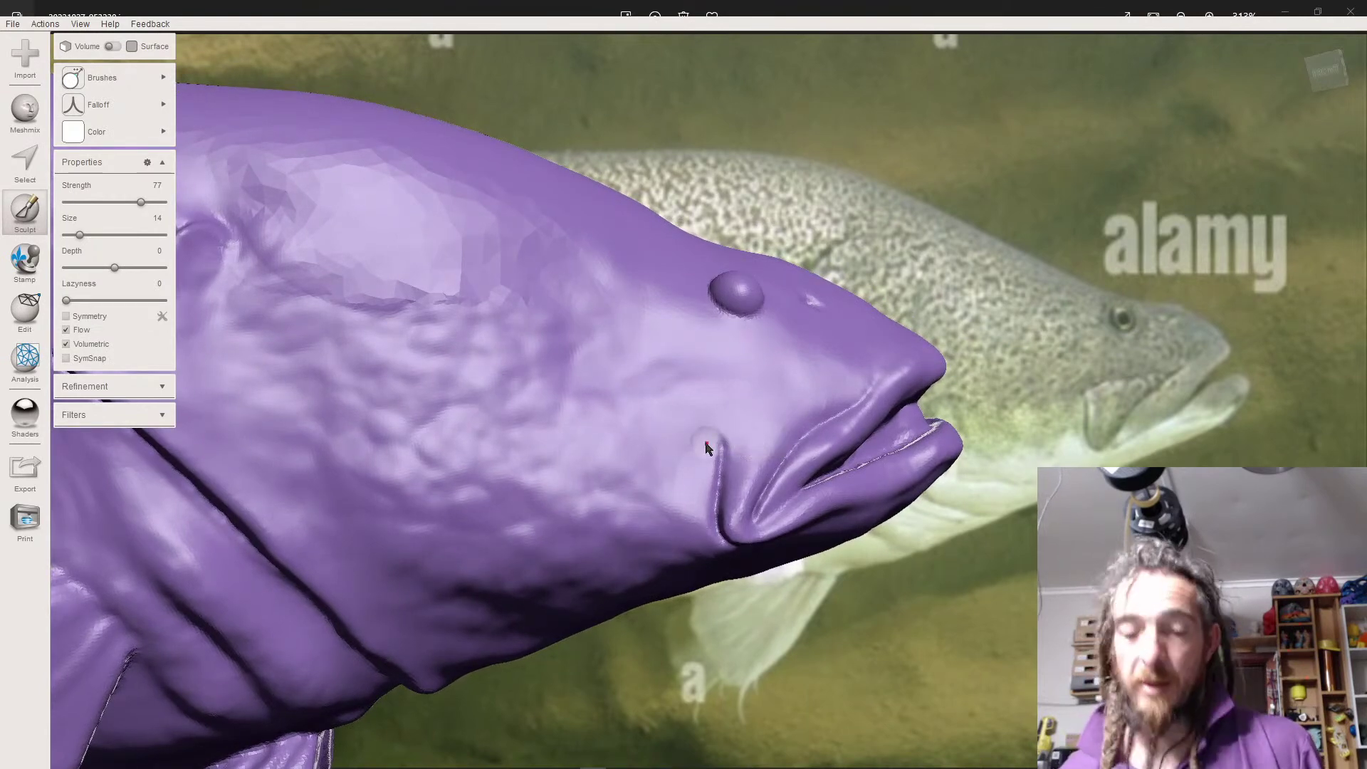
pyautogui.scroll(3, 704, 448)
pyautogui.moveTo(100, 104)
pyautogui.click(364, 122)
pyautogui.moveTo(100, 77)
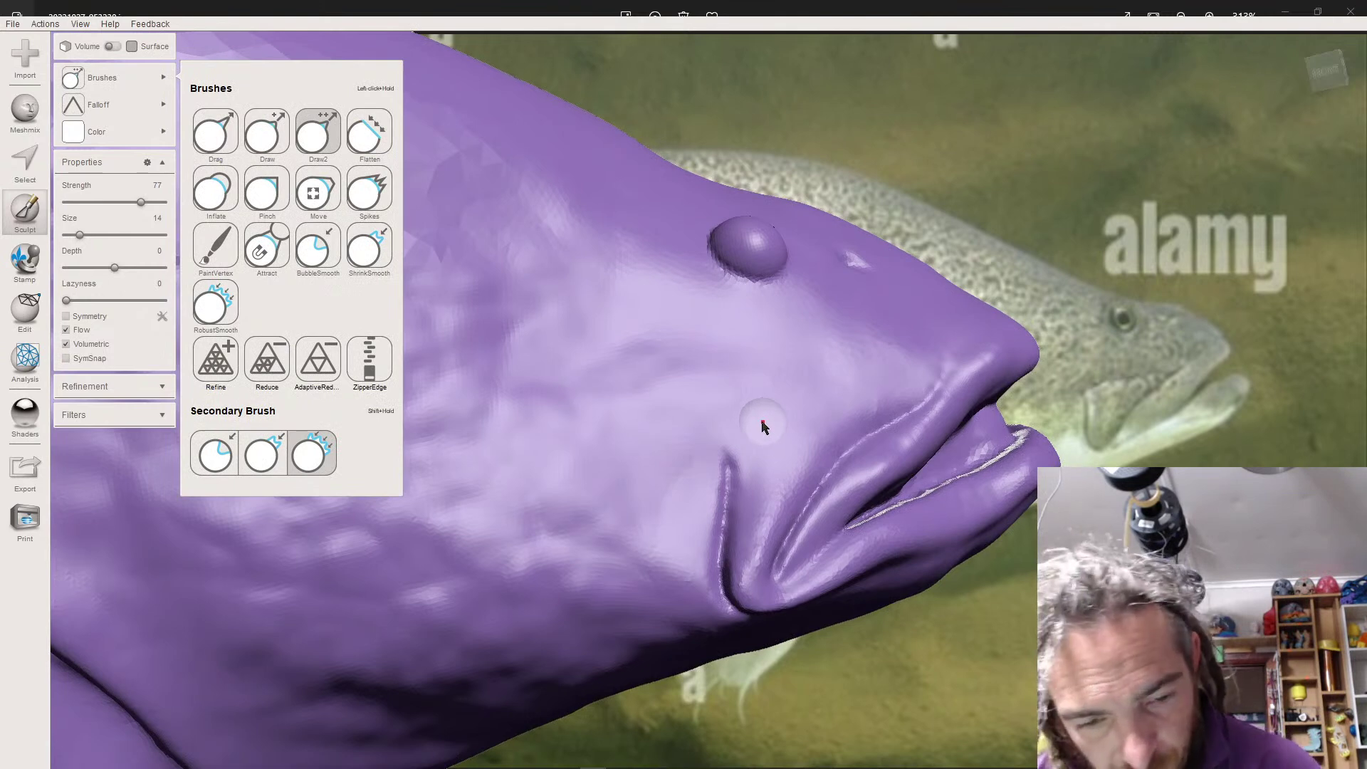
pyautogui.moveTo(79, 235); pyautogui.dragTo(83, 242)
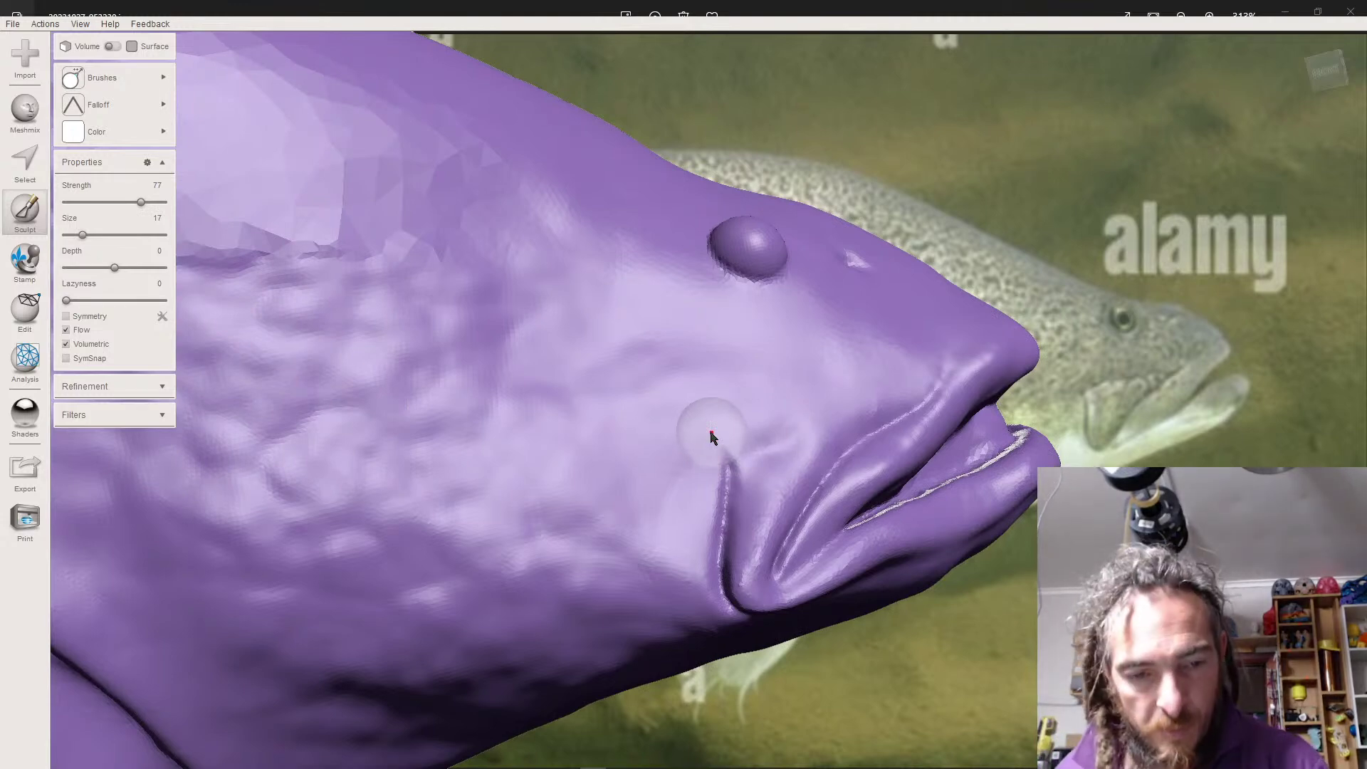
# - Sharpen the short fold above the mouth corner with sharply pointed Draw2 strokes at size 12, lowering the strength to 58
pyautogui.moveTo(92, 107)
pyautogui.click(420, 131)
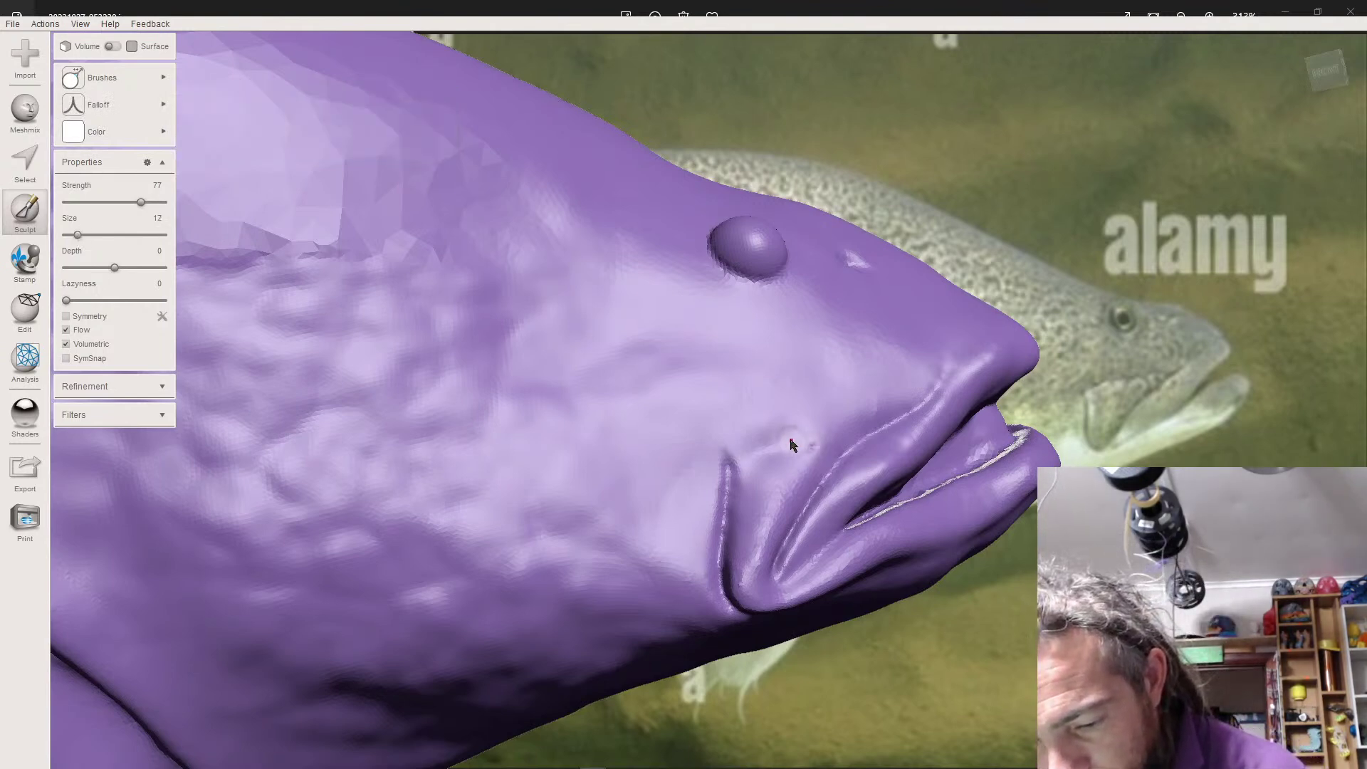
pyautogui.moveTo(805, 449); pyautogui.dragTo(776, 443)
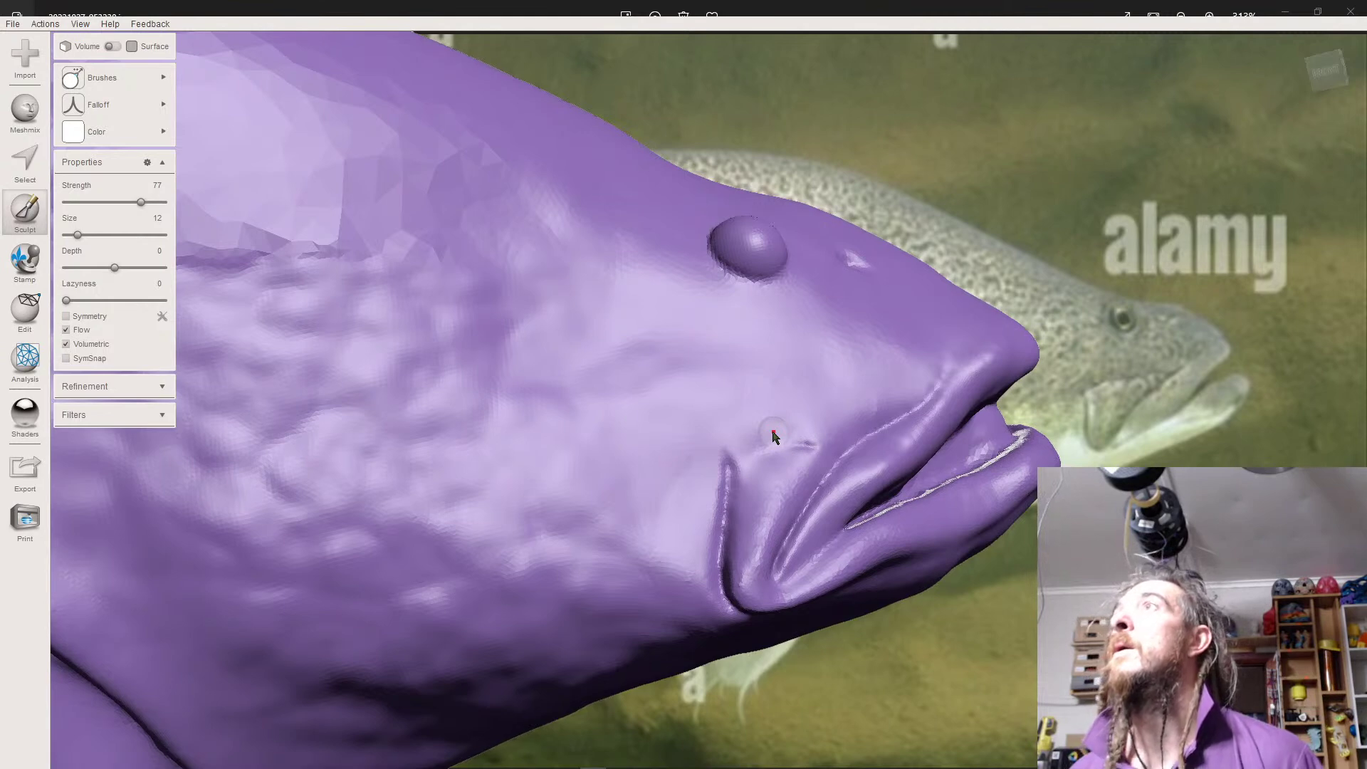
pyautogui.moveTo(773, 432); pyautogui.dragTo(773, 432, button='right')
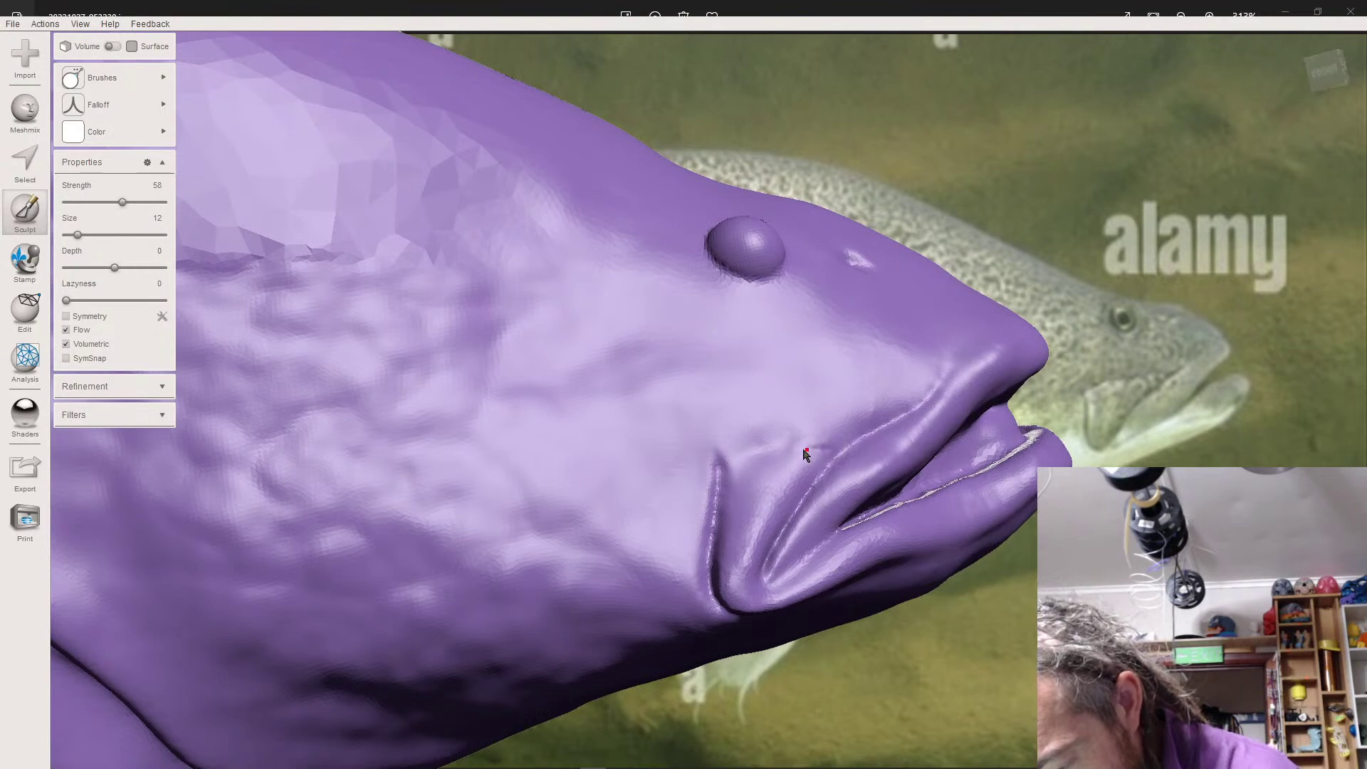
pyautogui.moveTo(773, 456); pyautogui.dragTo(738, 451)
pyautogui.moveTo(835, 449)
pyautogui.mouseDown()
pyautogui.moveTo(760, 454)
pyautogui.moveTo(835, 450)
pyautogui.mouseUp()
# - Join the short fold to the crease above the upper lip and sharpen the lower lip's groove into the mouth corner
pyautogui.scroll(5, 860, 434)
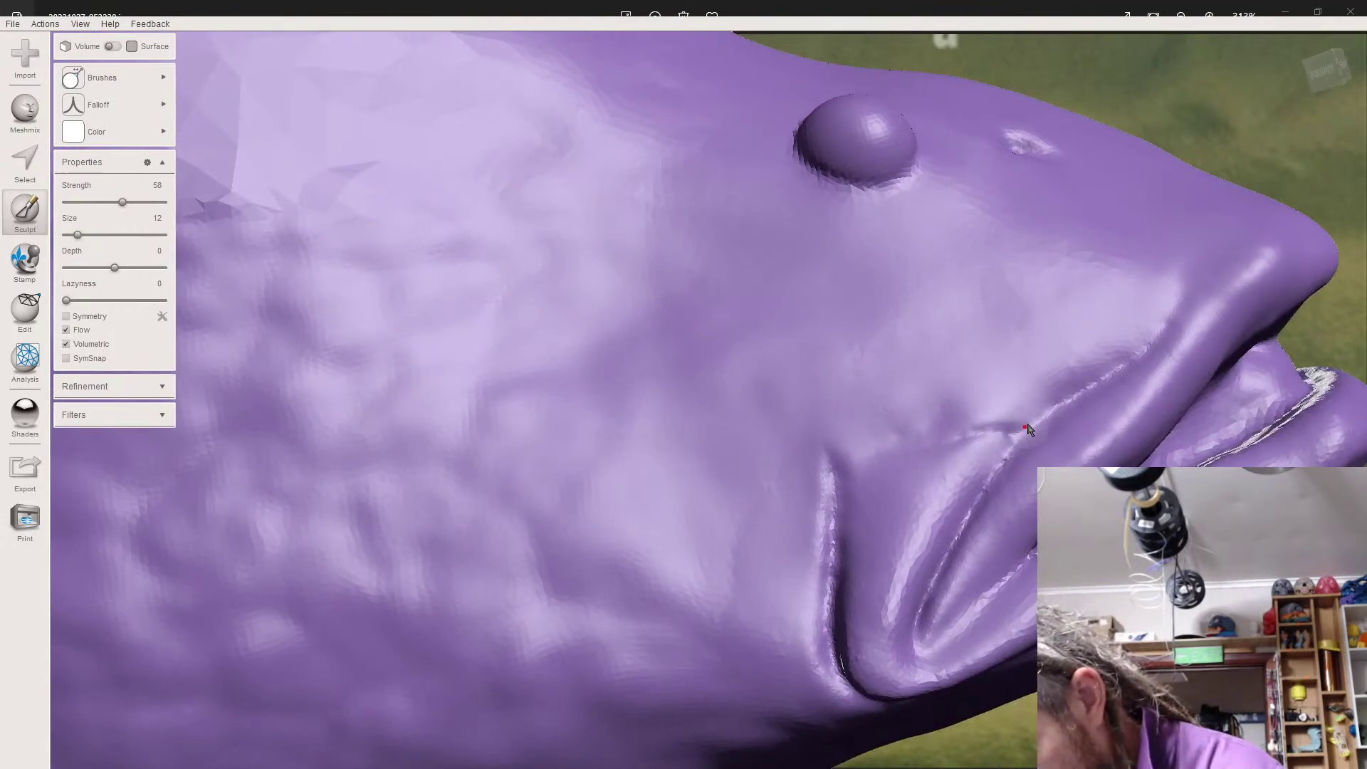
pyautogui.moveTo(1049, 417)
pyautogui.mouseDown()
pyautogui.moveTo(993, 431)
pyautogui.moveTo(1003, 448)
pyautogui.moveTo(986, 495)
pyautogui.moveTo(1035, 428)
pyautogui.mouseUp()
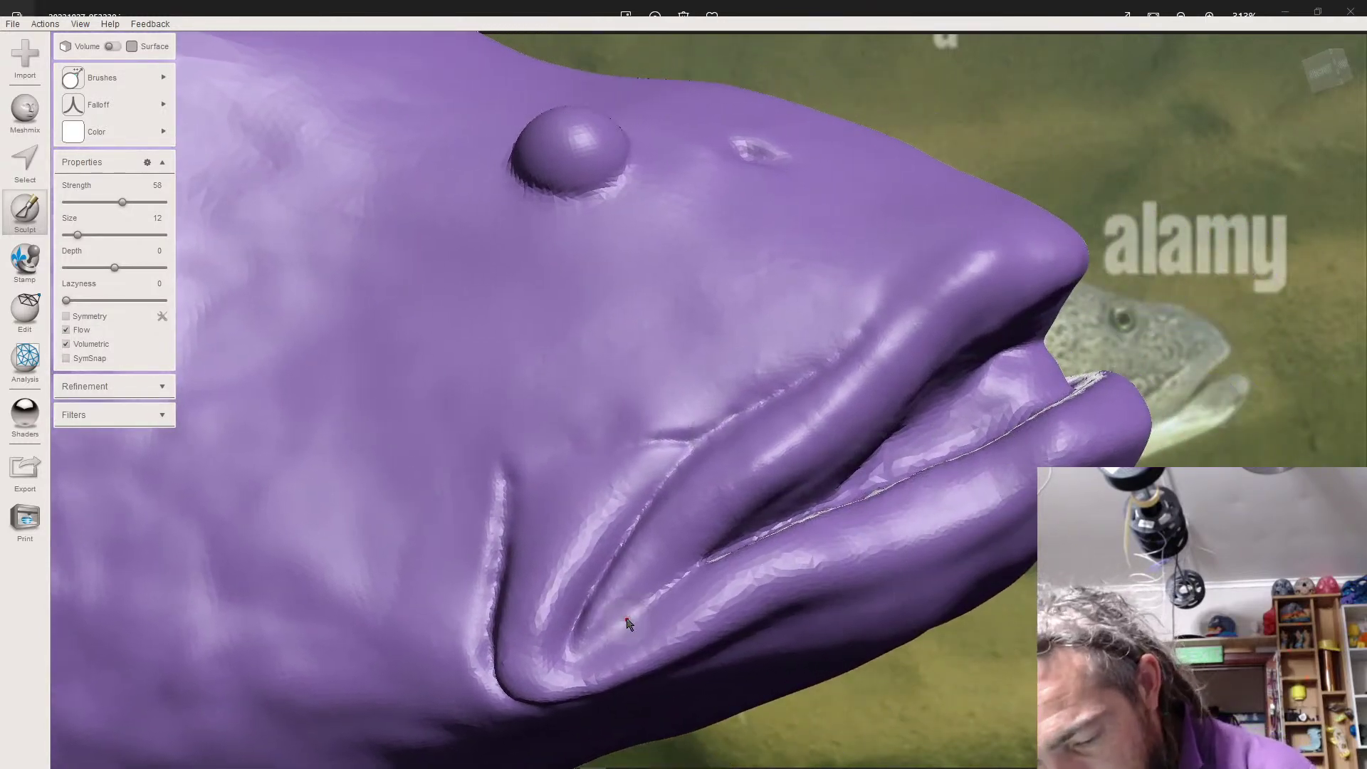
pyautogui.moveTo(626, 618)
pyautogui.mouseDown()
pyautogui.moveTo(723, 547)
pyautogui.moveTo(596, 655)
pyautogui.mouseUp()
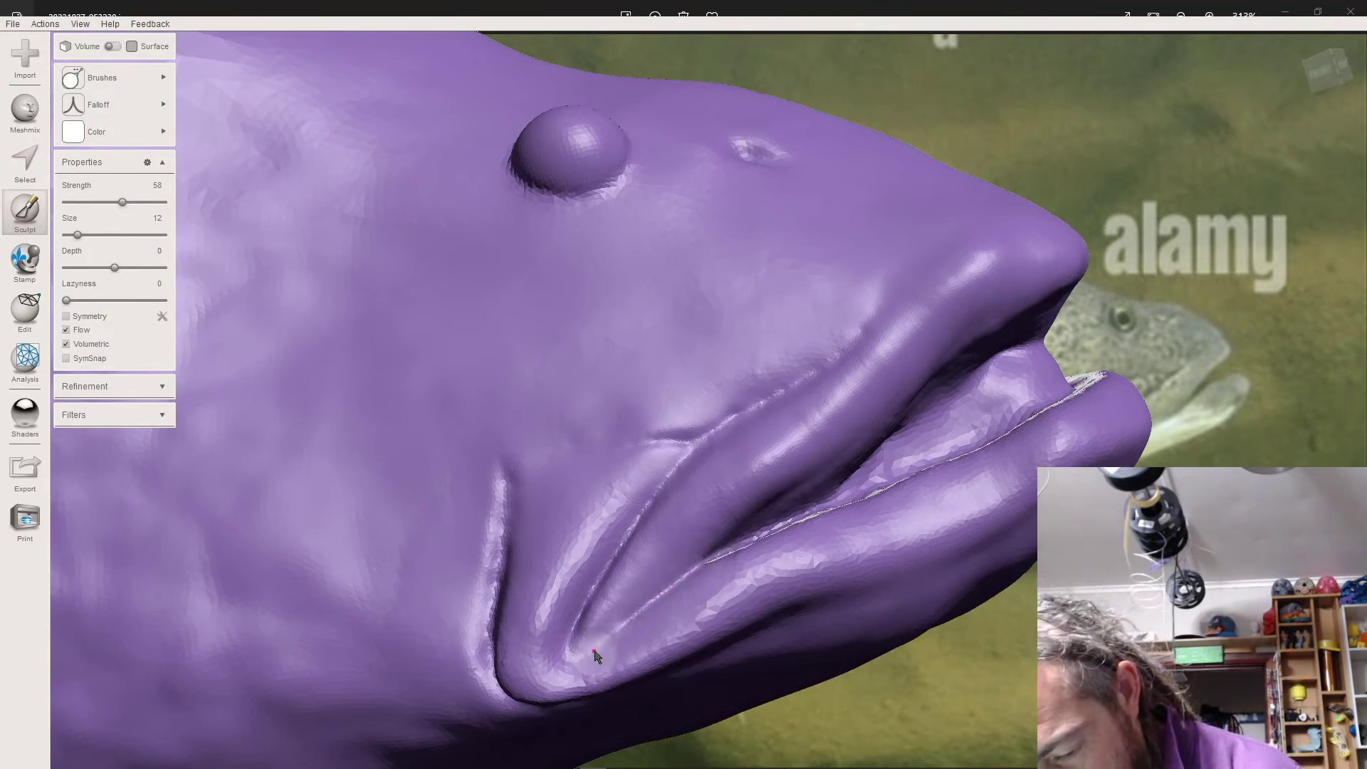
# - Examine the head, cheek and gill cover on this side of the fish against the reference photo
pyautogui.scroll(-6, 596, 656)
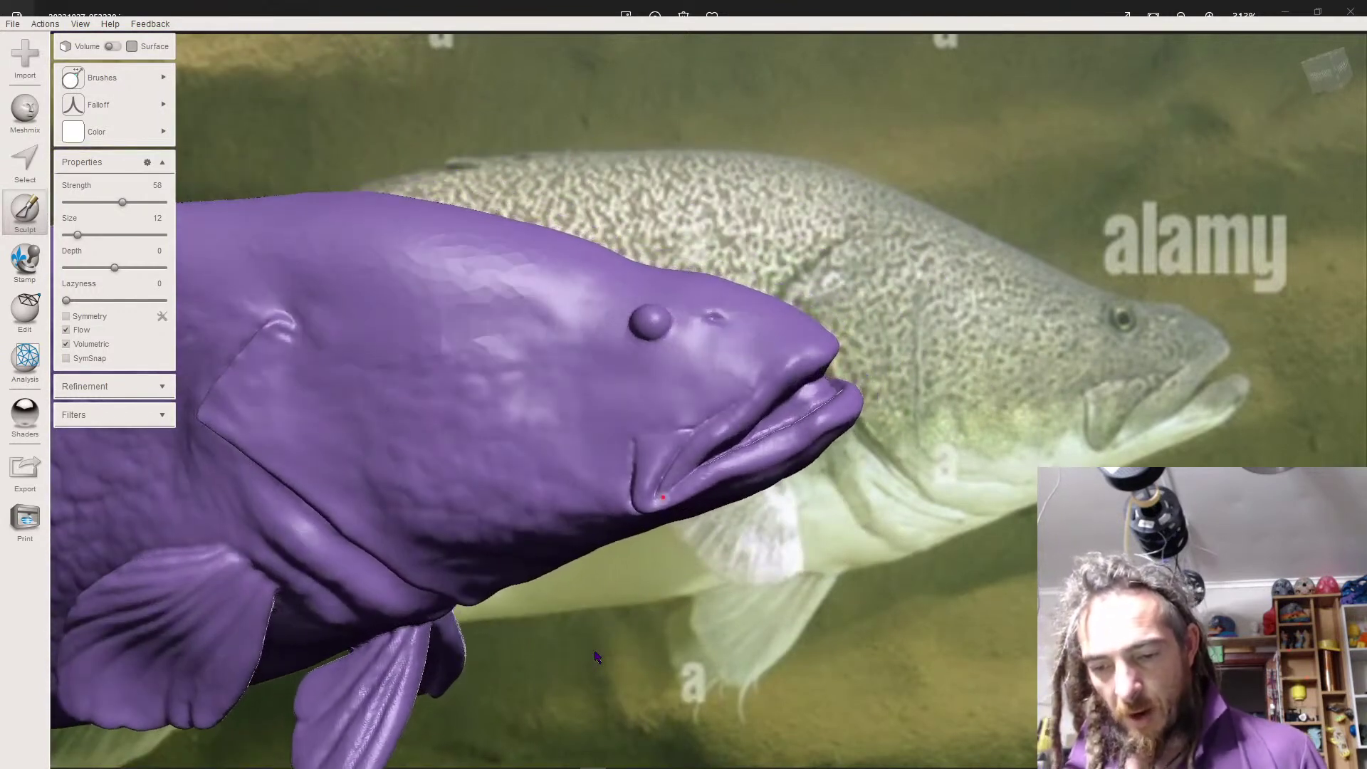
pyautogui.scroll(3, 595, 656)
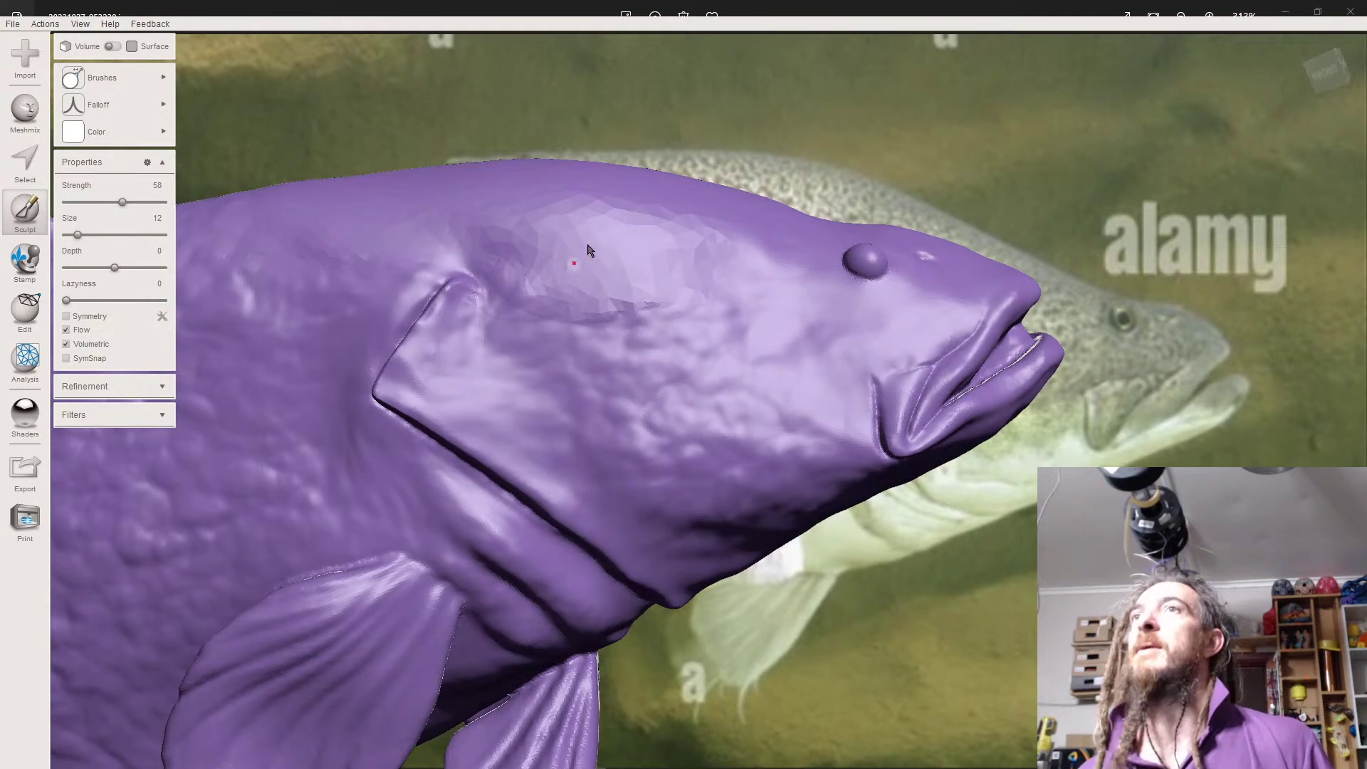
pyautogui.moveTo(864, 264)
pyautogui.mouseDown(button='right')
pyautogui.moveTo(844, 269)
pyautogui.moveTo(837, 309)
pyautogui.mouseUp(button='right')
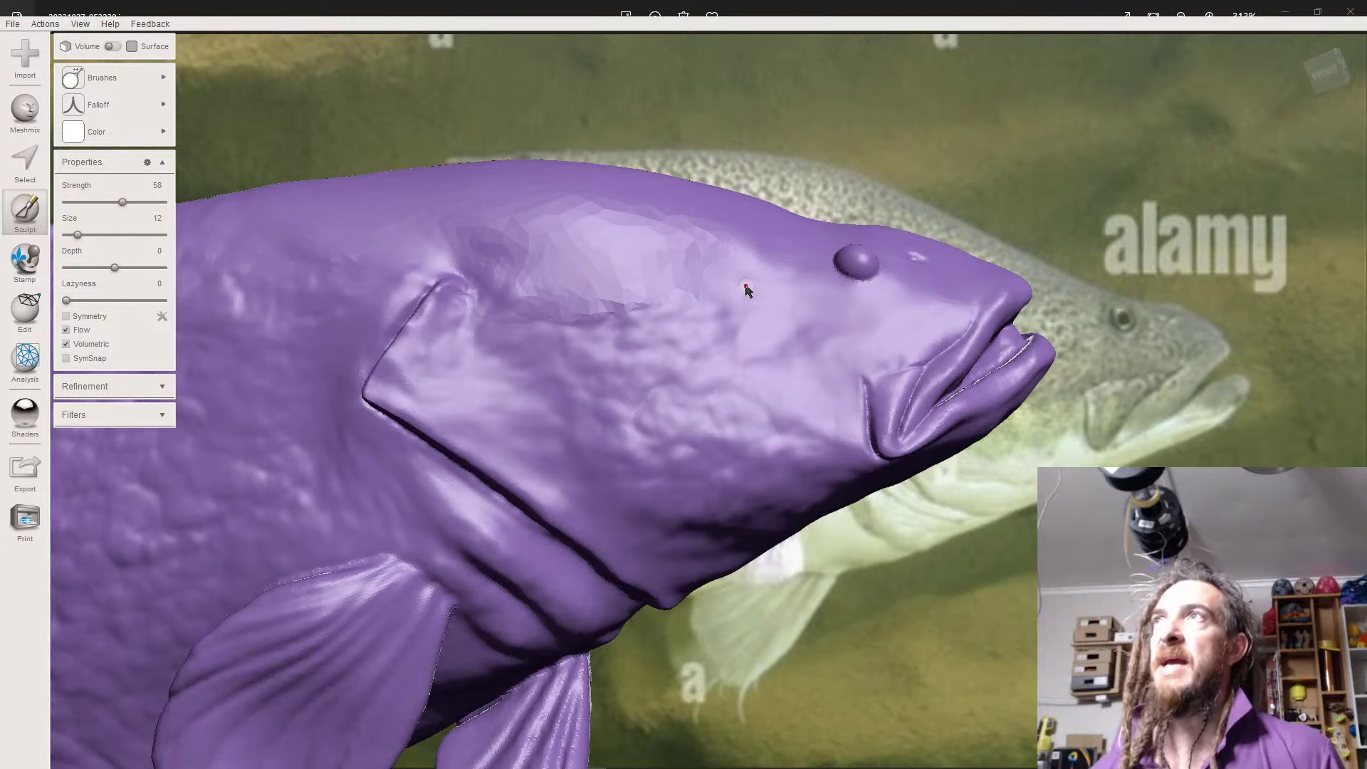
pyautogui.moveTo(745, 285); pyautogui.dragTo(745, 285, button='right')
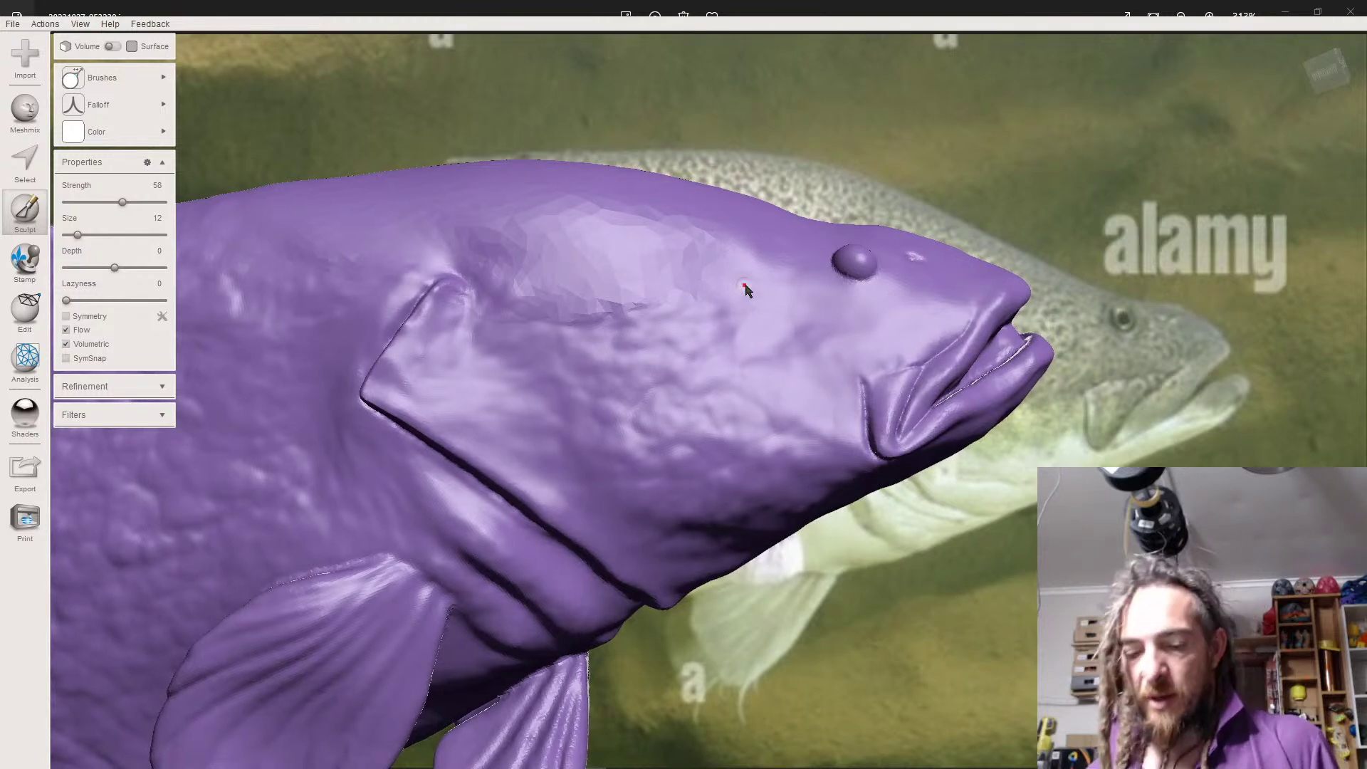
pyautogui.moveTo(839, 337); pyautogui.dragTo(833, 336, button='right')
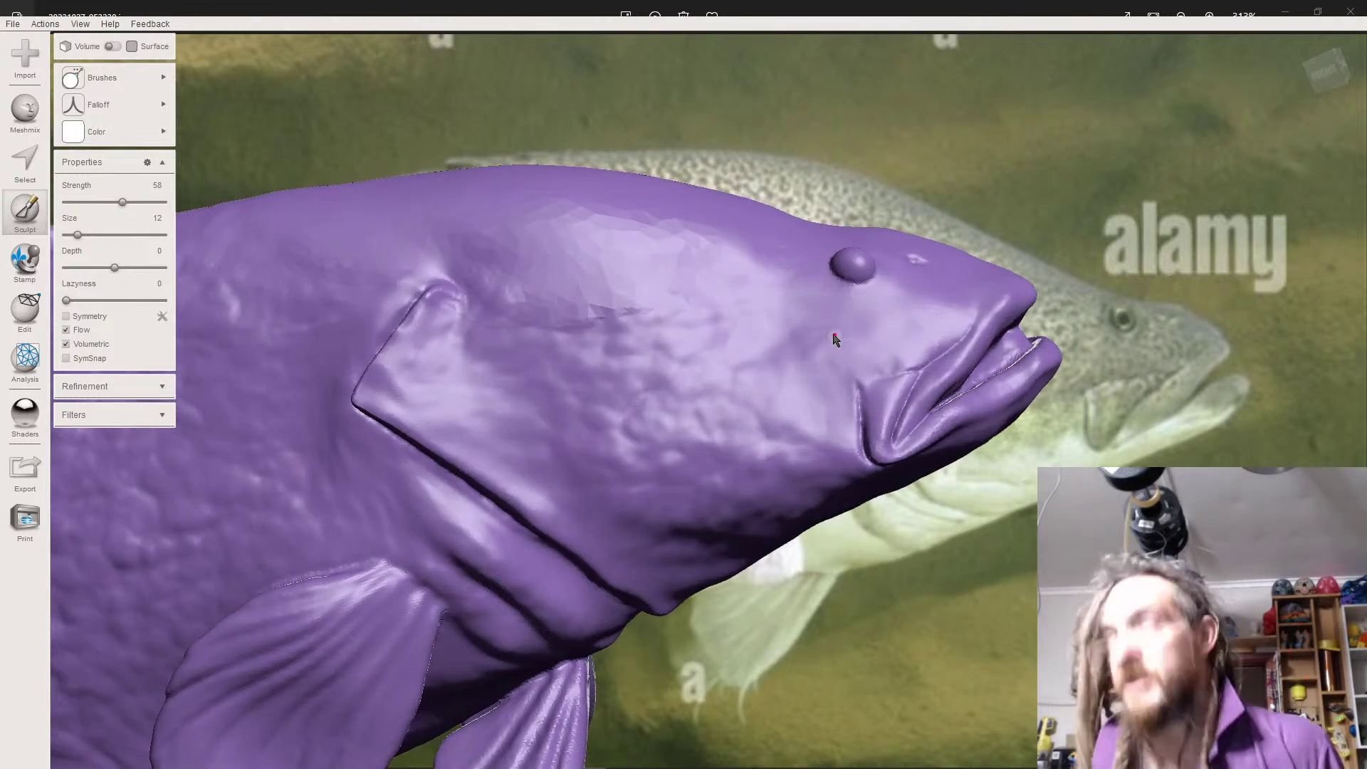
pyautogui.moveTo(772, 387); pyautogui.dragTo(772, 387, button='right')
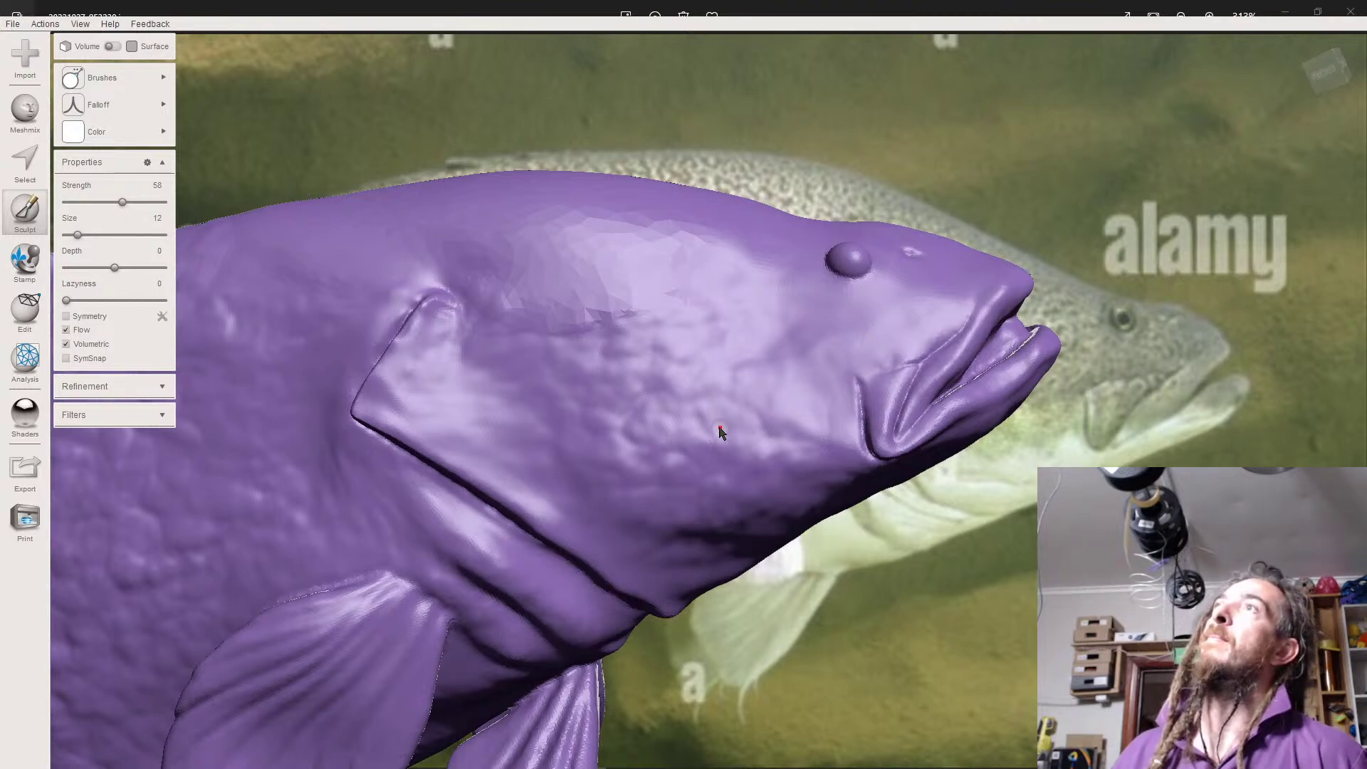
pyautogui.moveTo(720, 428); pyautogui.dragTo(707, 421, button='right')
# - View the fish's opposite side and browse the reference photos at 100% to compare the head and gill details
pyautogui.scroll(-5, 708, 426)
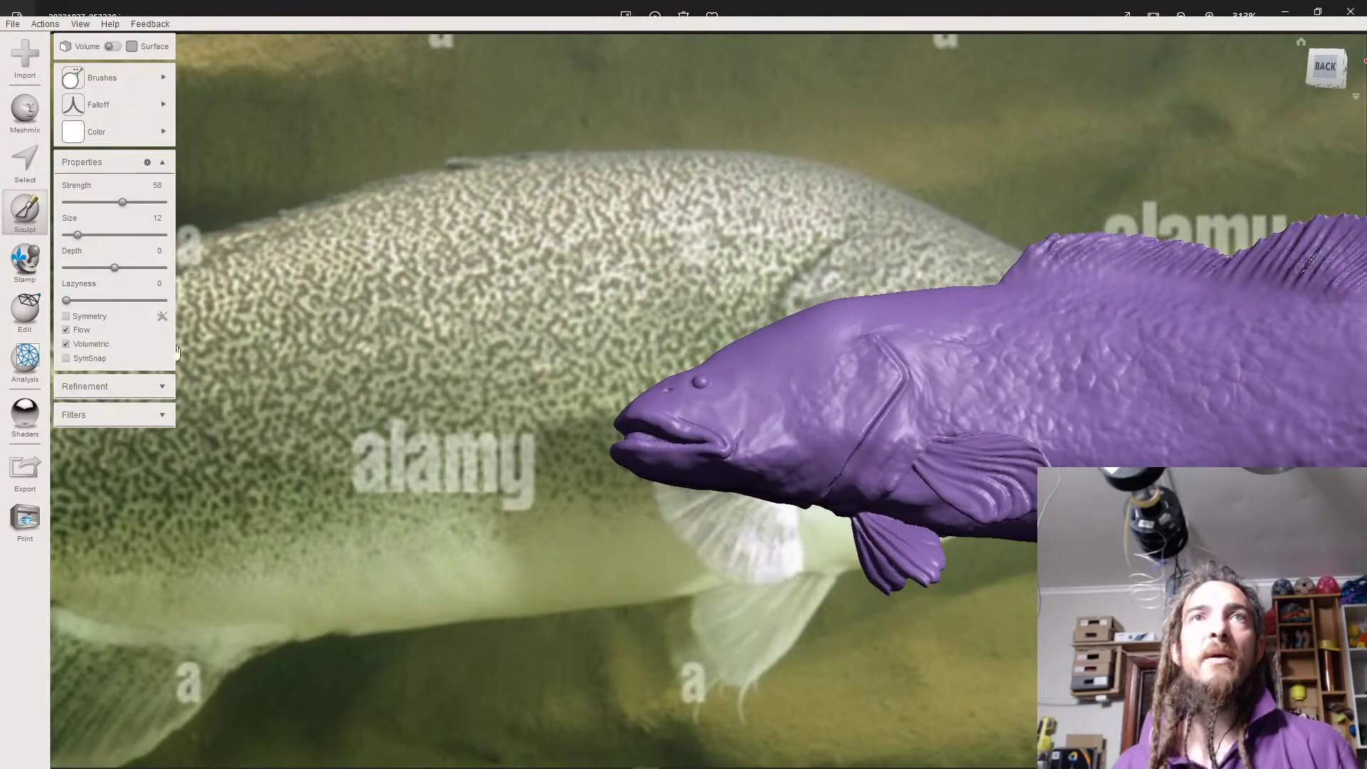
pyautogui.scroll(-3, 184, 403)
pyautogui.scroll(-3, 232, 400)
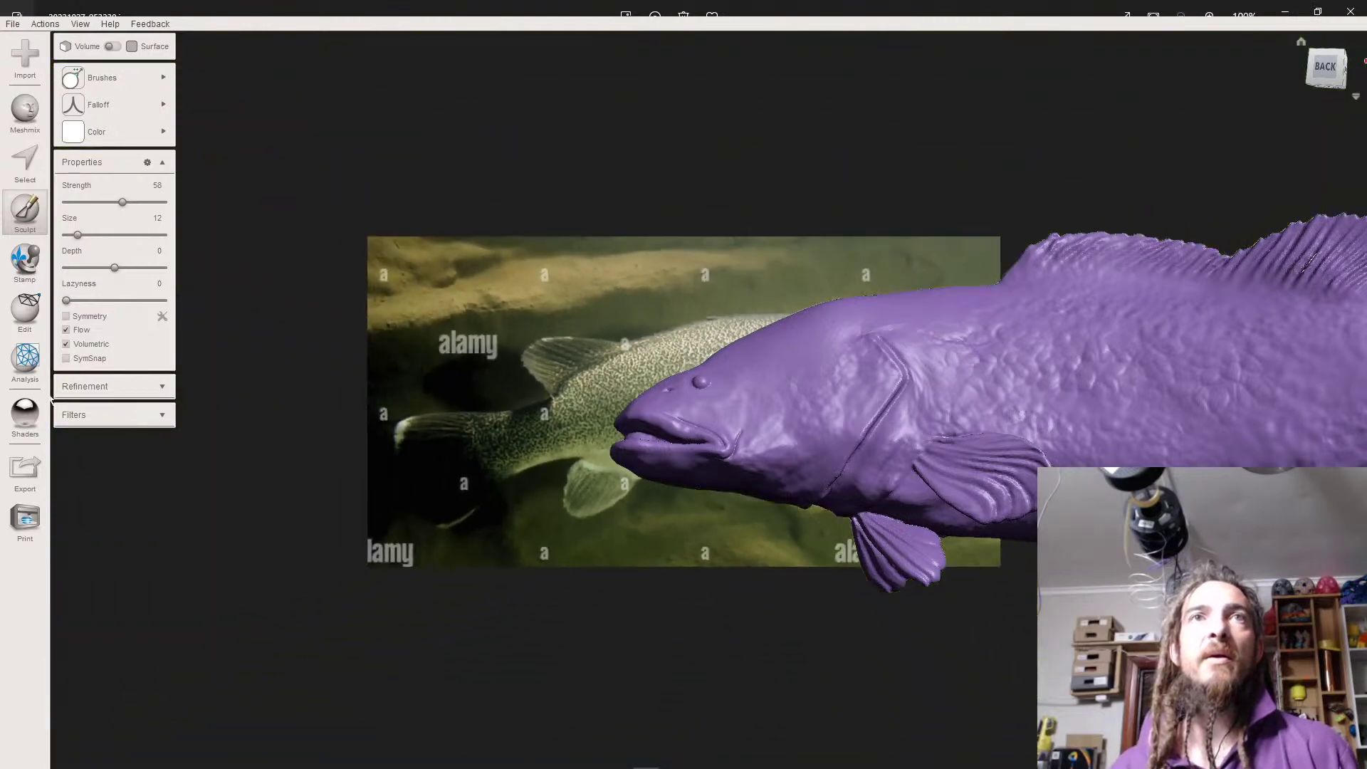
pyautogui.press('Right')
pyautogui.press('Right')
pyautogui.press('Right')
pyautogui.press('Right')
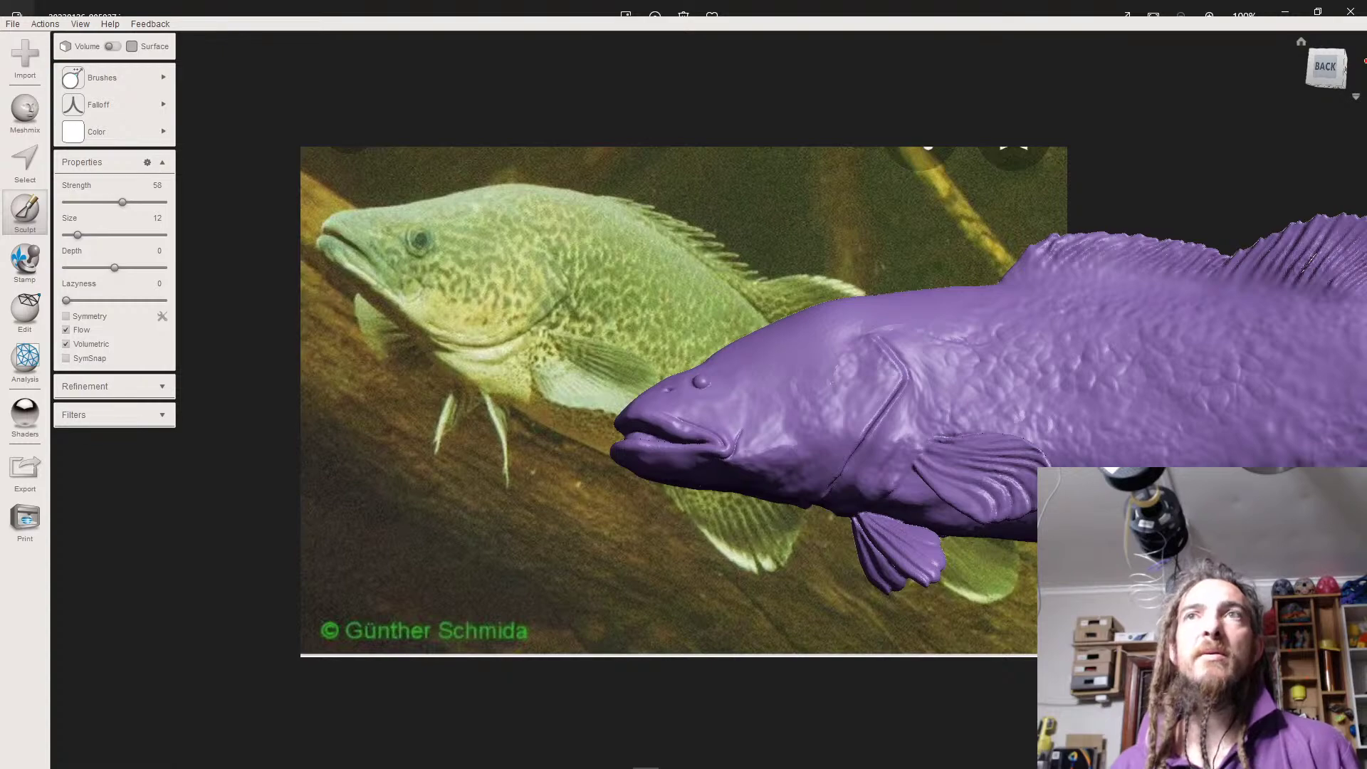
pyautogui.press('Right')
pyautogui.press('Right')
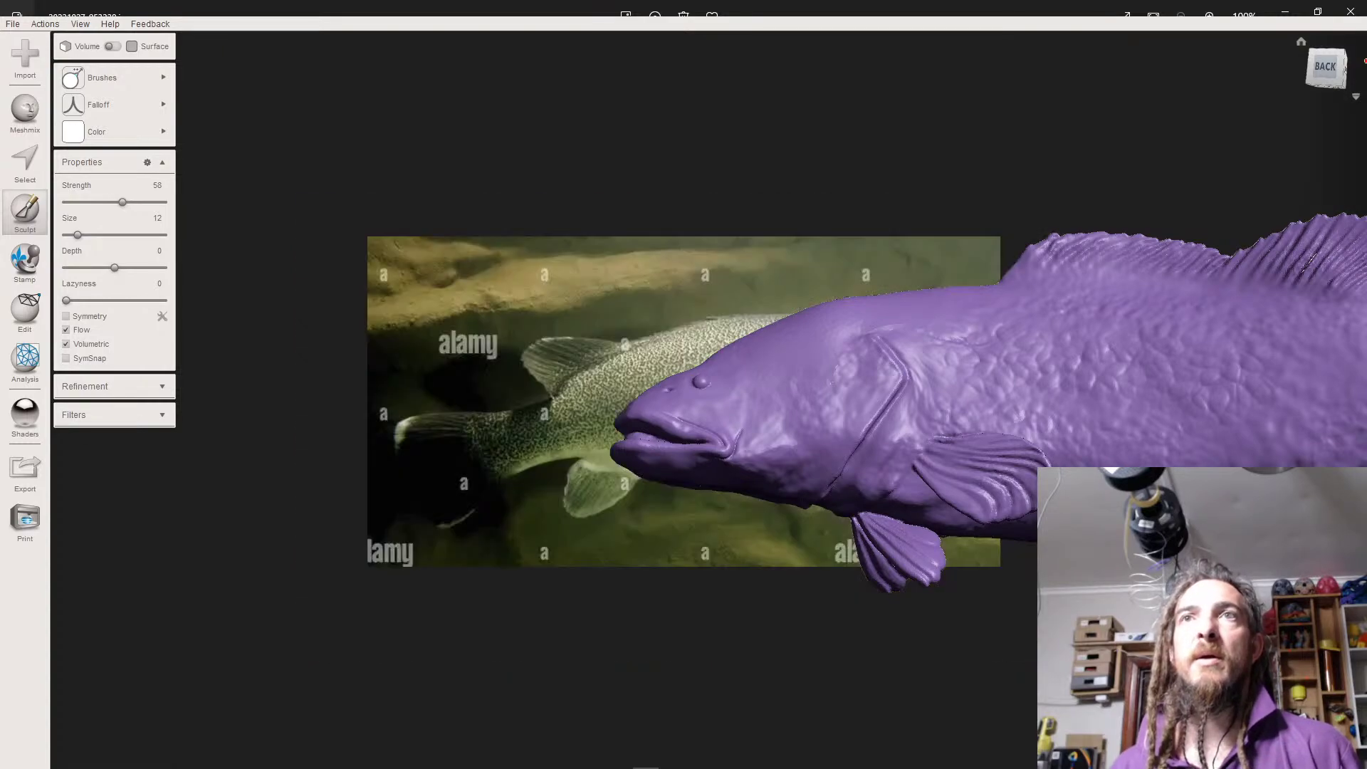
# - Switch to the side-view reference photo of the fish and enlarge it around the head and mouth
pyautogui.press('Right')
pyautogui.press('Right')
pyautogui.scroll(5, 591, 398)
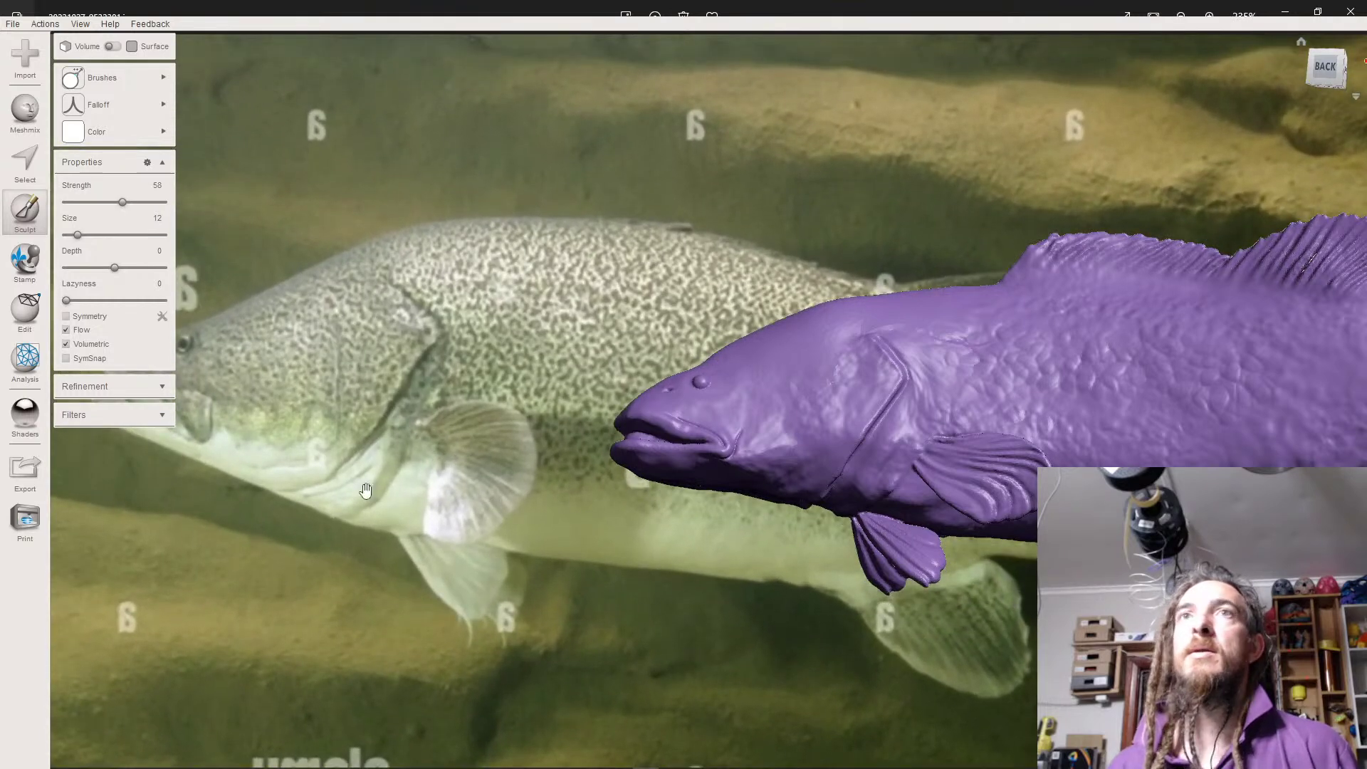
pyautogui.scroll(3, 457, 505)
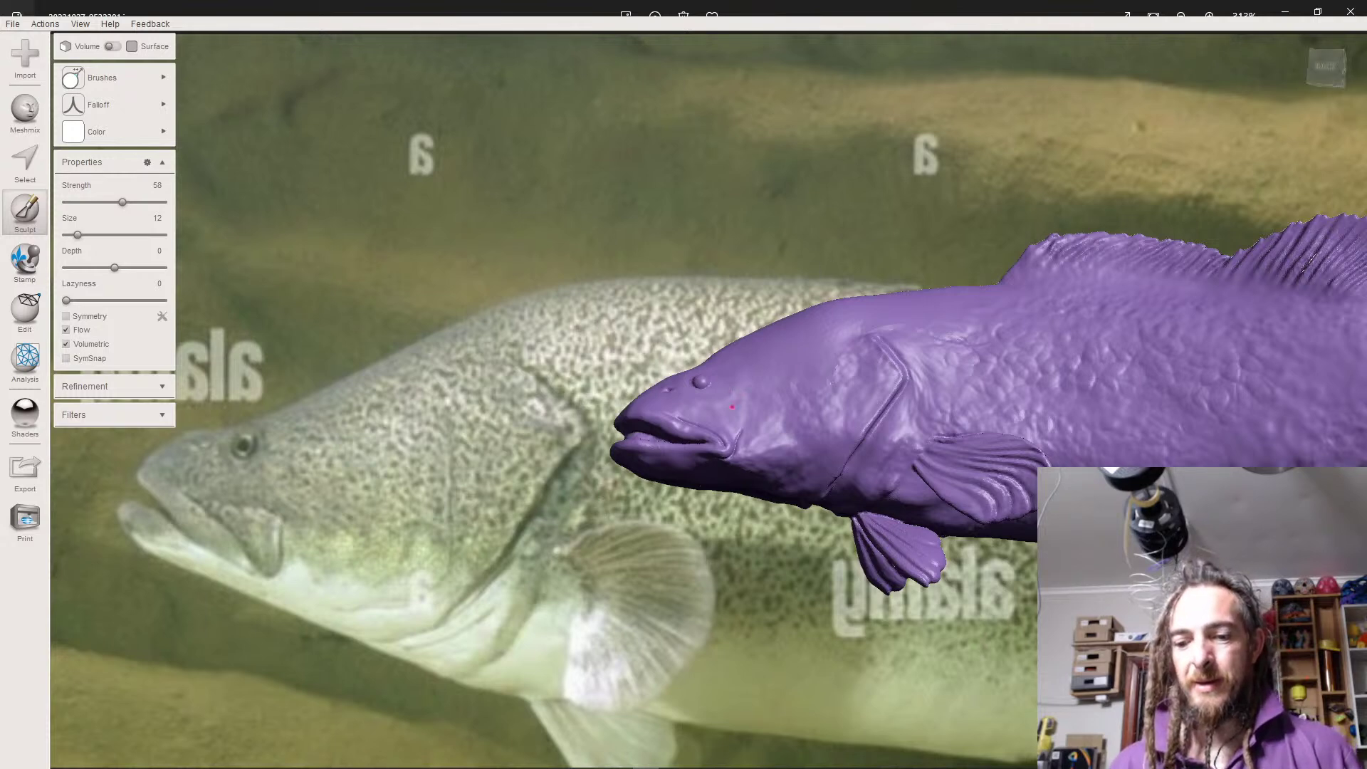
# - Smooth away the upper part of the crease behind the mouth corner using the RobustSmooth brush with a rounded falloff at size 17
pyautogui.scroll(-2, 732, 407)
pyautogui.moveTo(732, 407); pyautogui.dragTo(701, 455, button='right')
pyautogui.moveTo(697, 449); pyautogui.dragTo(691, 458, button='right')
pyautogui.scroll(5, 691, 459)
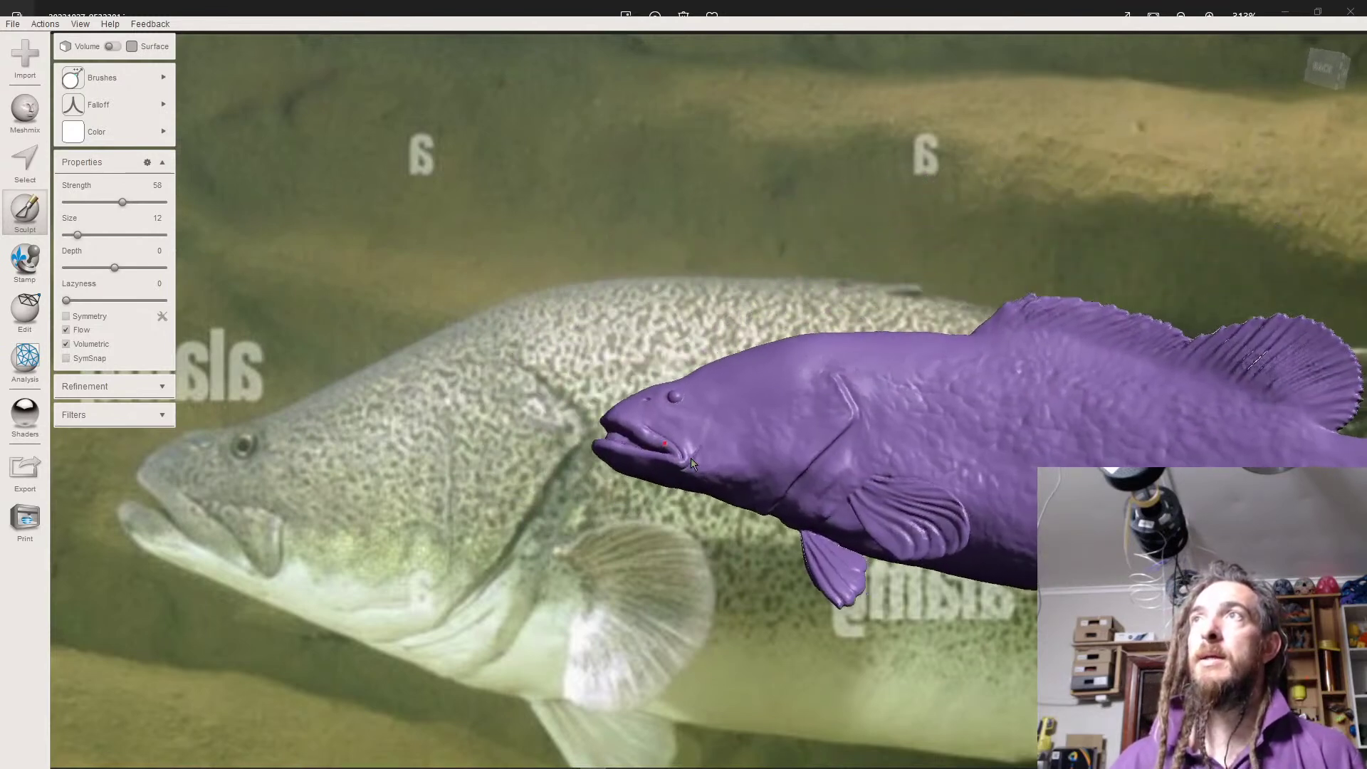
pyautogui.scroll(6, 692, 464)
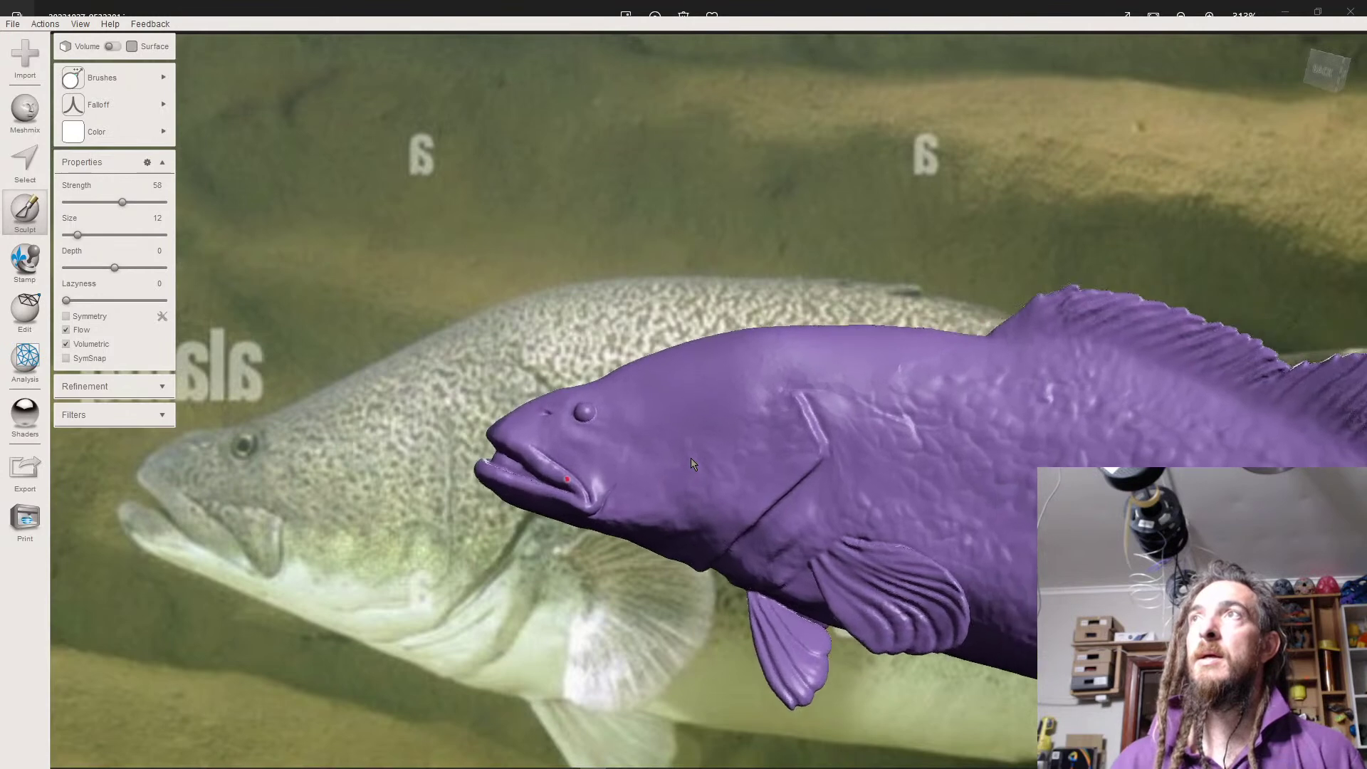
pyautogui.scroll(3, 691, 459)
pyautogui.moveTo(690, 459); pyautogui.dragTo(686, 447, button='middle')
pyautogui.scroll(2, 687, 447)
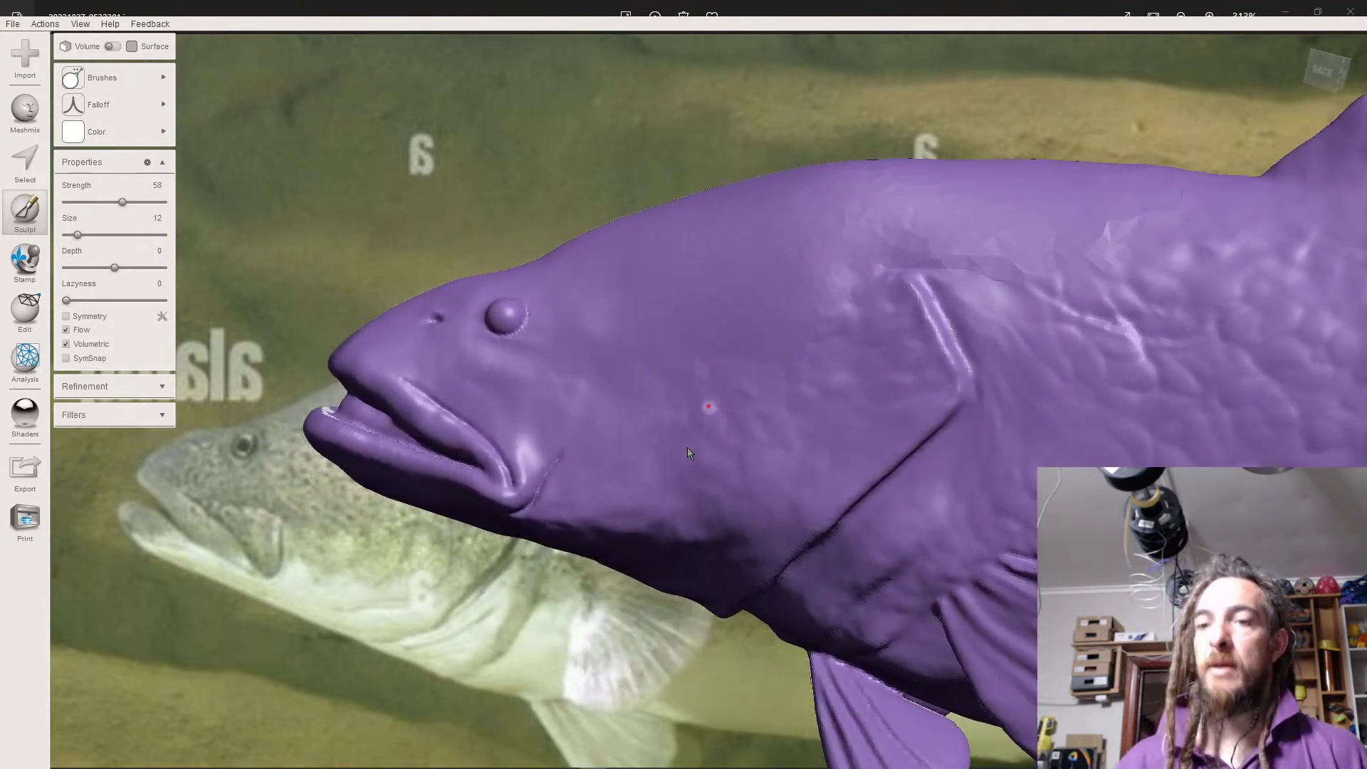
pyautogui.scroll(6, 637, 471)
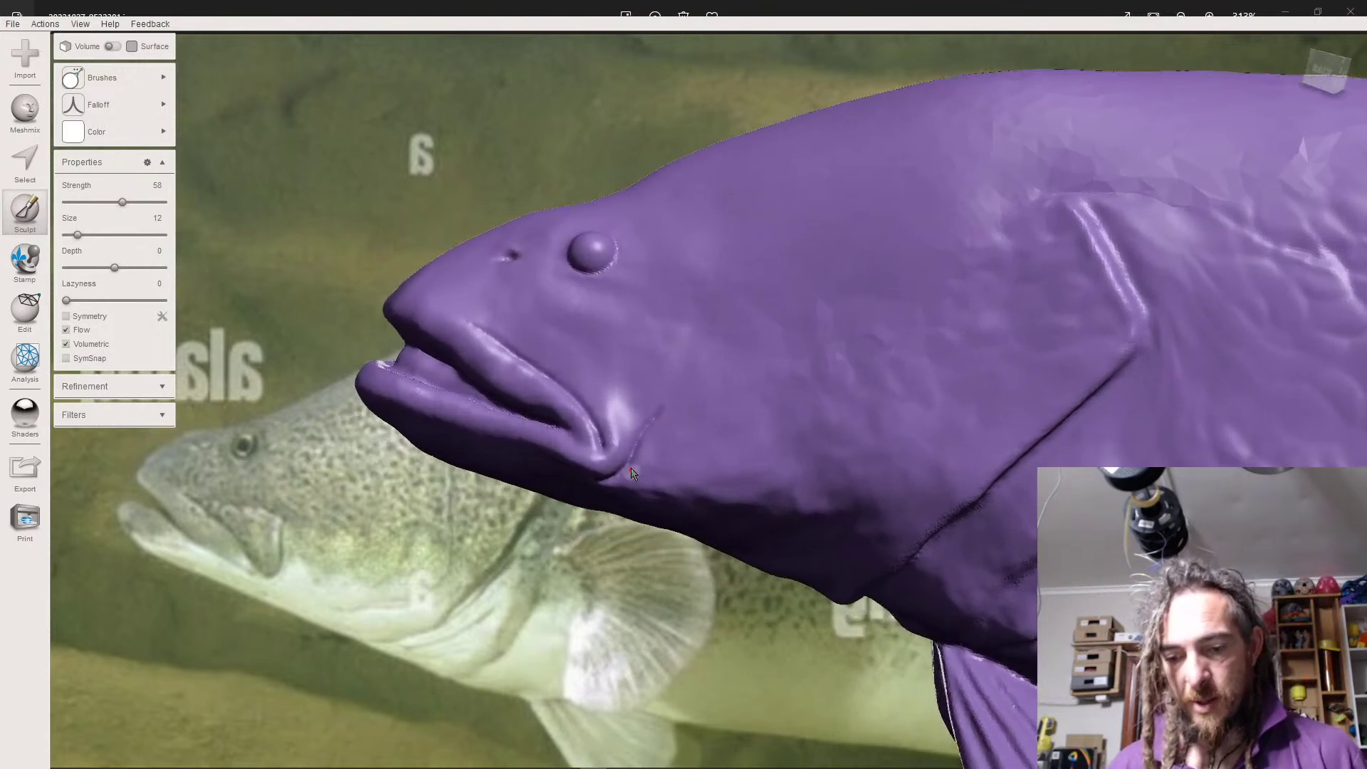
pyautogui.moveTo(79, 105)
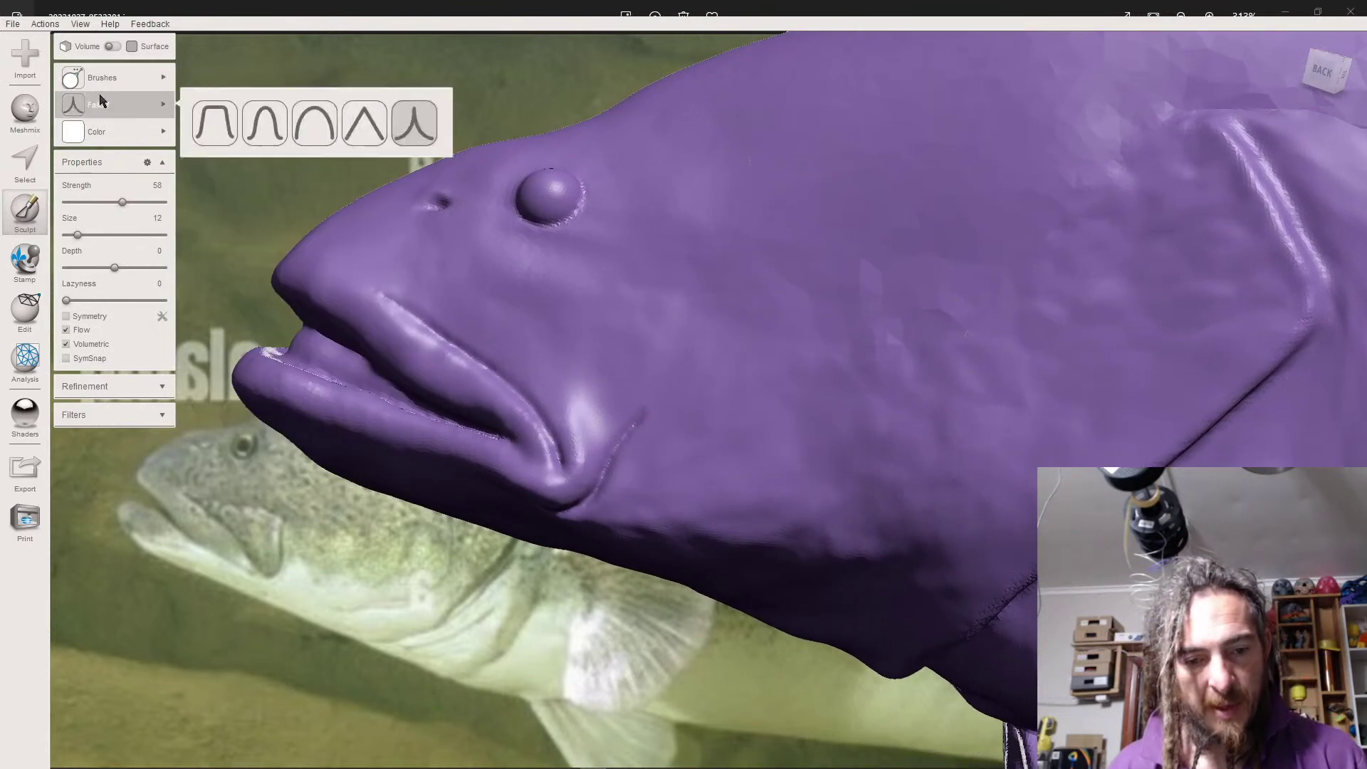
pyautogui.click(313, 130)
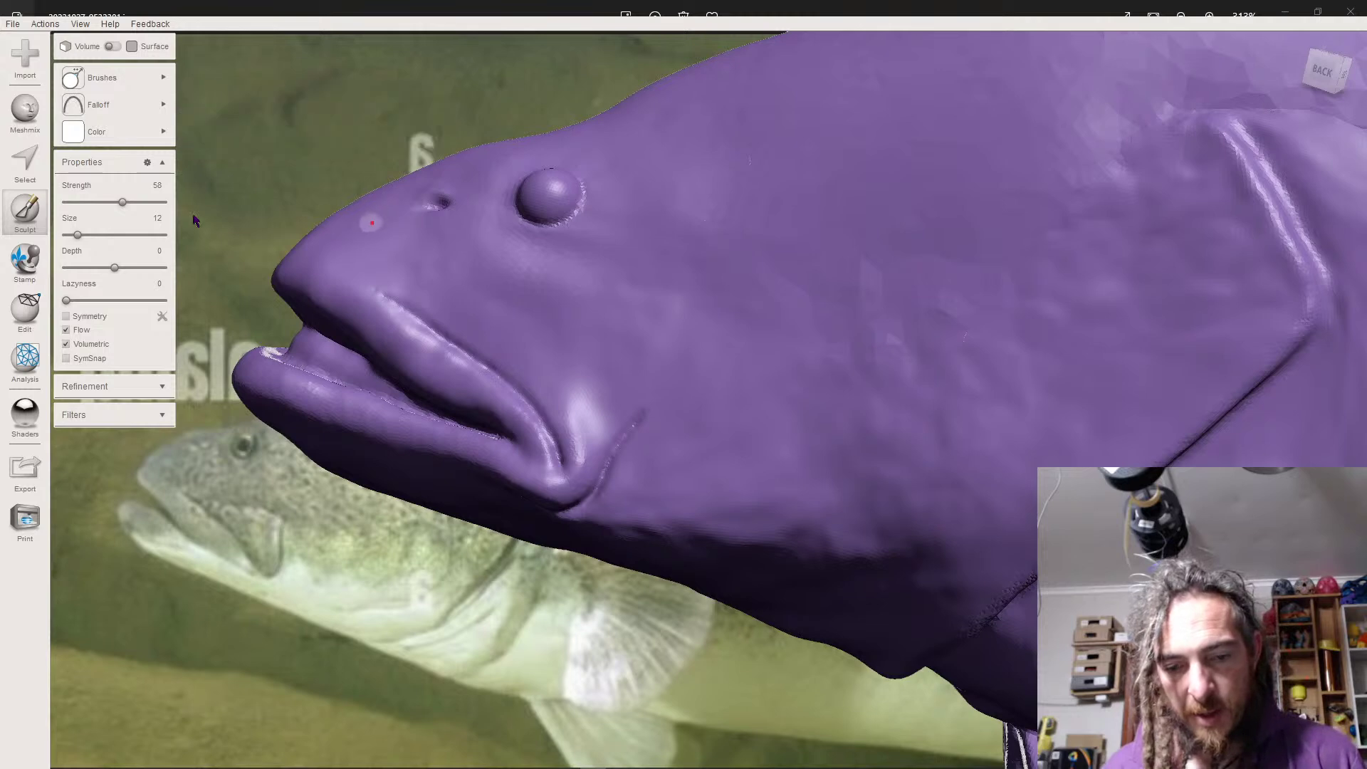
pyautogui.moveTo(166, 87)
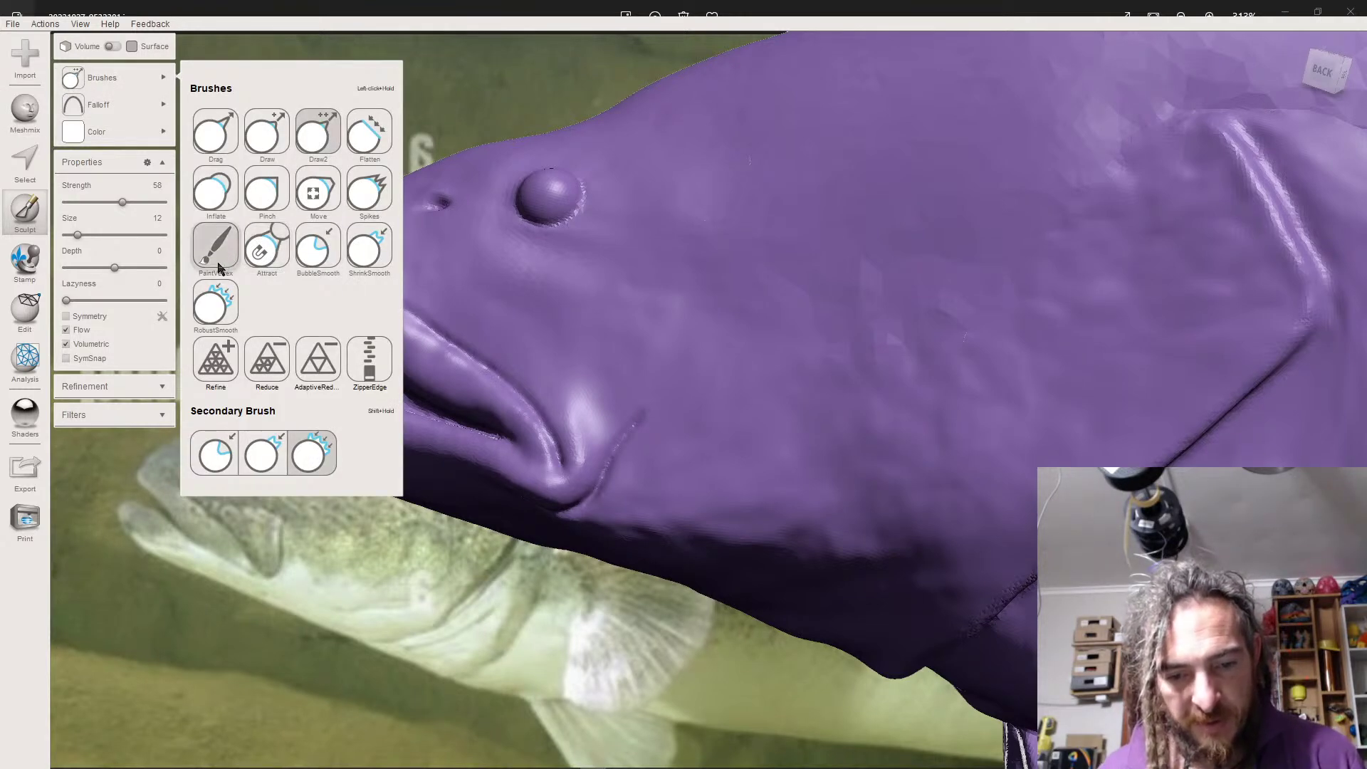
pyautogui.click(214, 304)
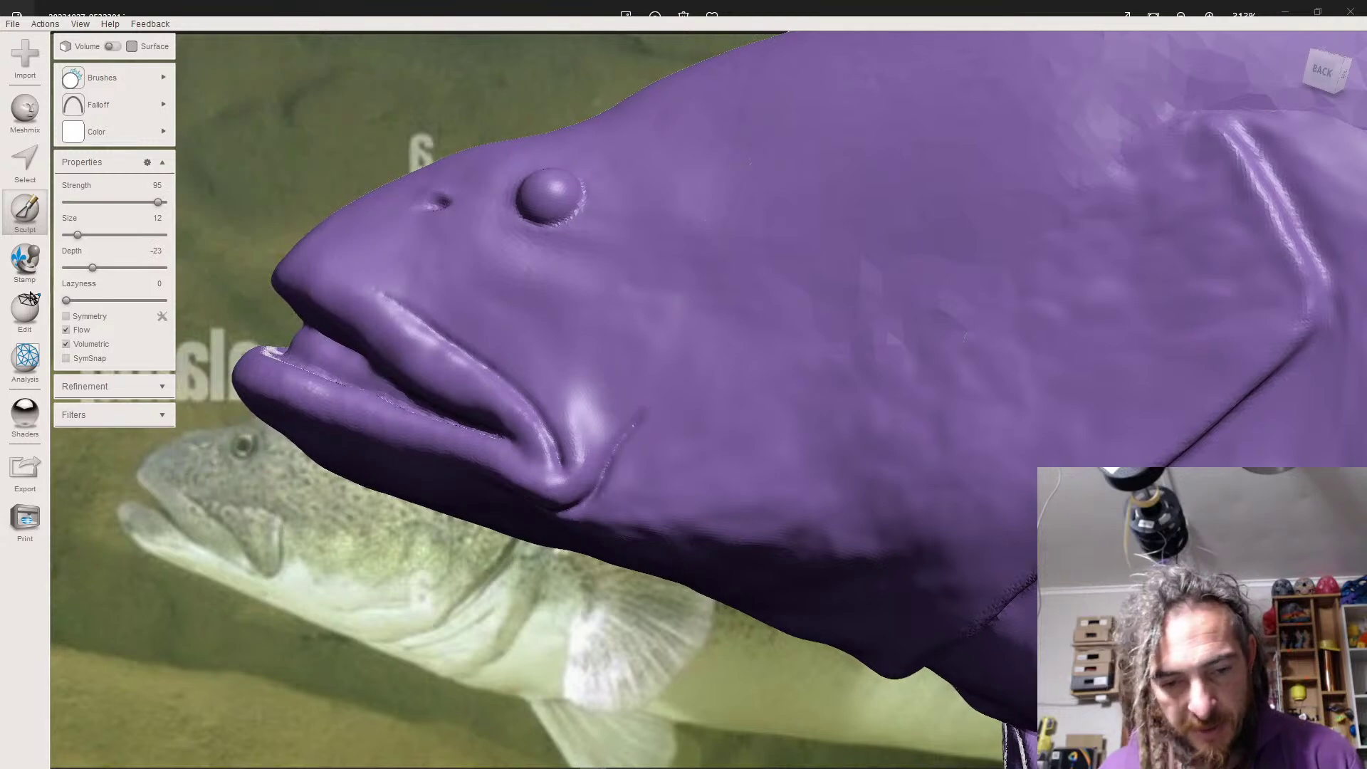
pyautogui.scroll(2, 91, 255)
pyautogui.moveTo(83, 233); pyautogui.dragTo(83, 234)
pyautogui.moveTo(605, 411); pyautogui.dragTo(577, 467)
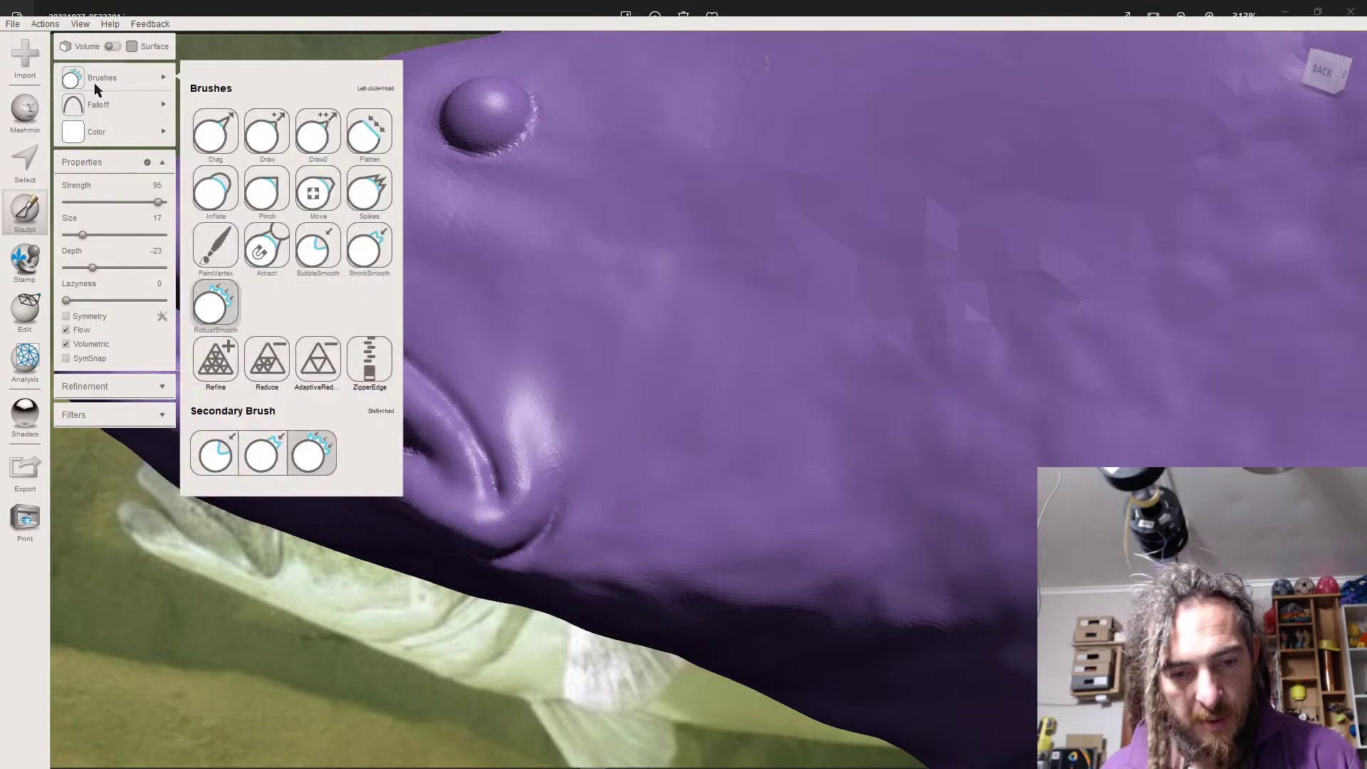
# - Carve a narrow curved groove behind the mouth corner using the Draw2 brush with the sharp-pointed falloff at size 12
pyautogui.click(414, 122)
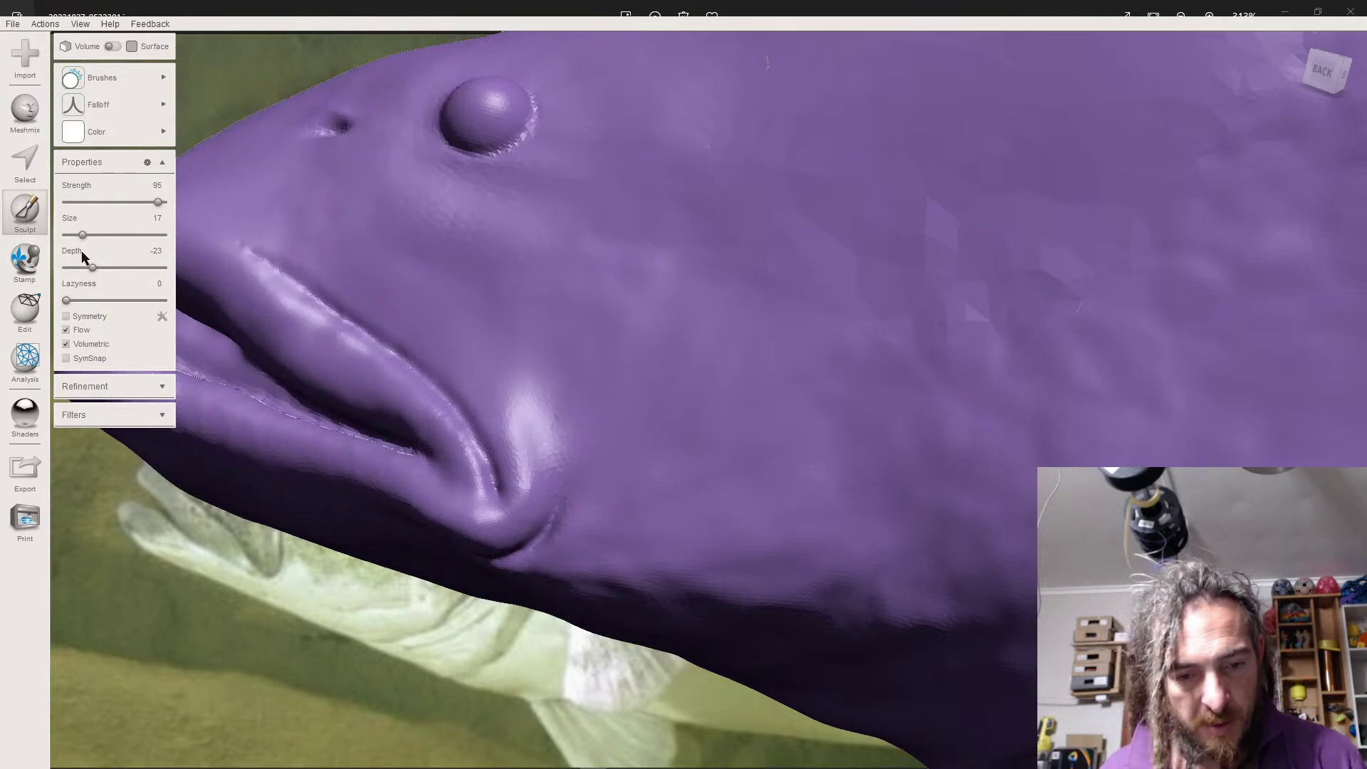
pyautogui.click(86, 78)
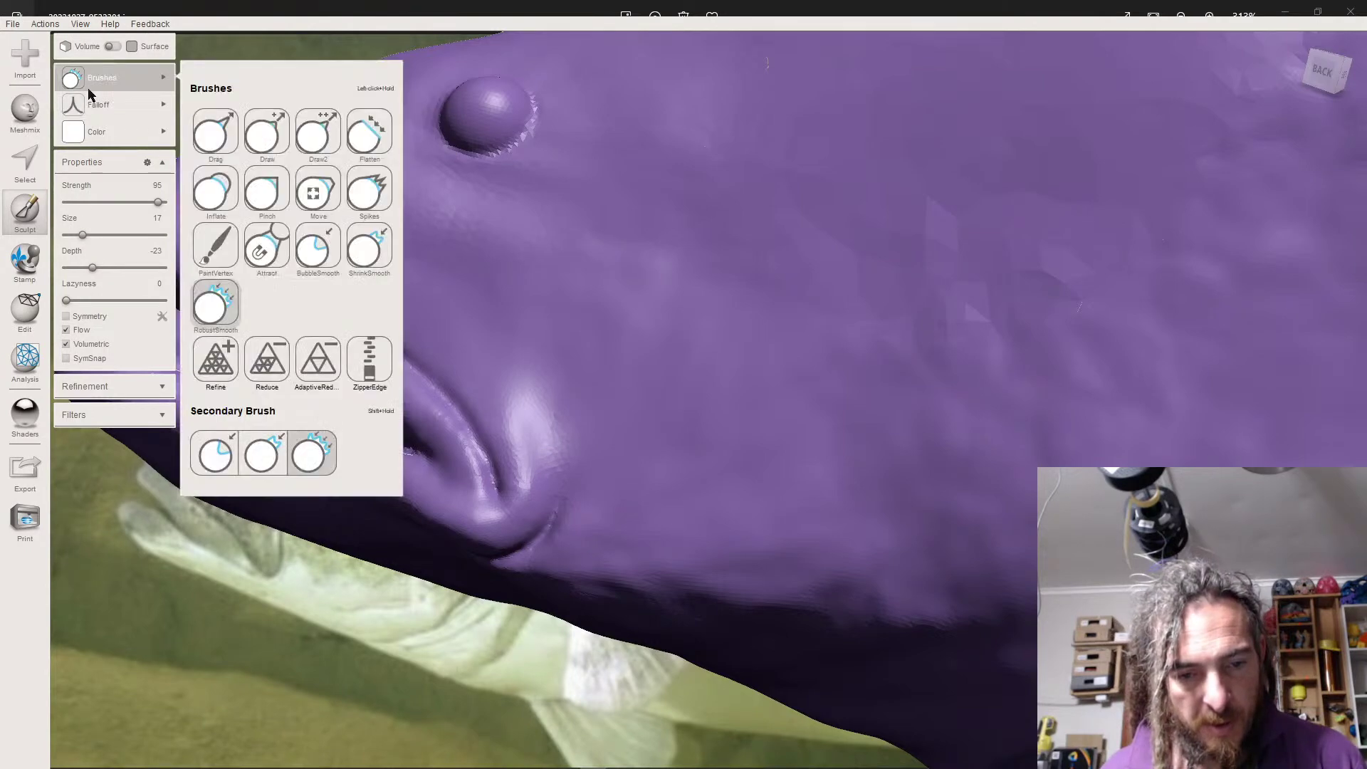
pyautogui.click(316, 132)
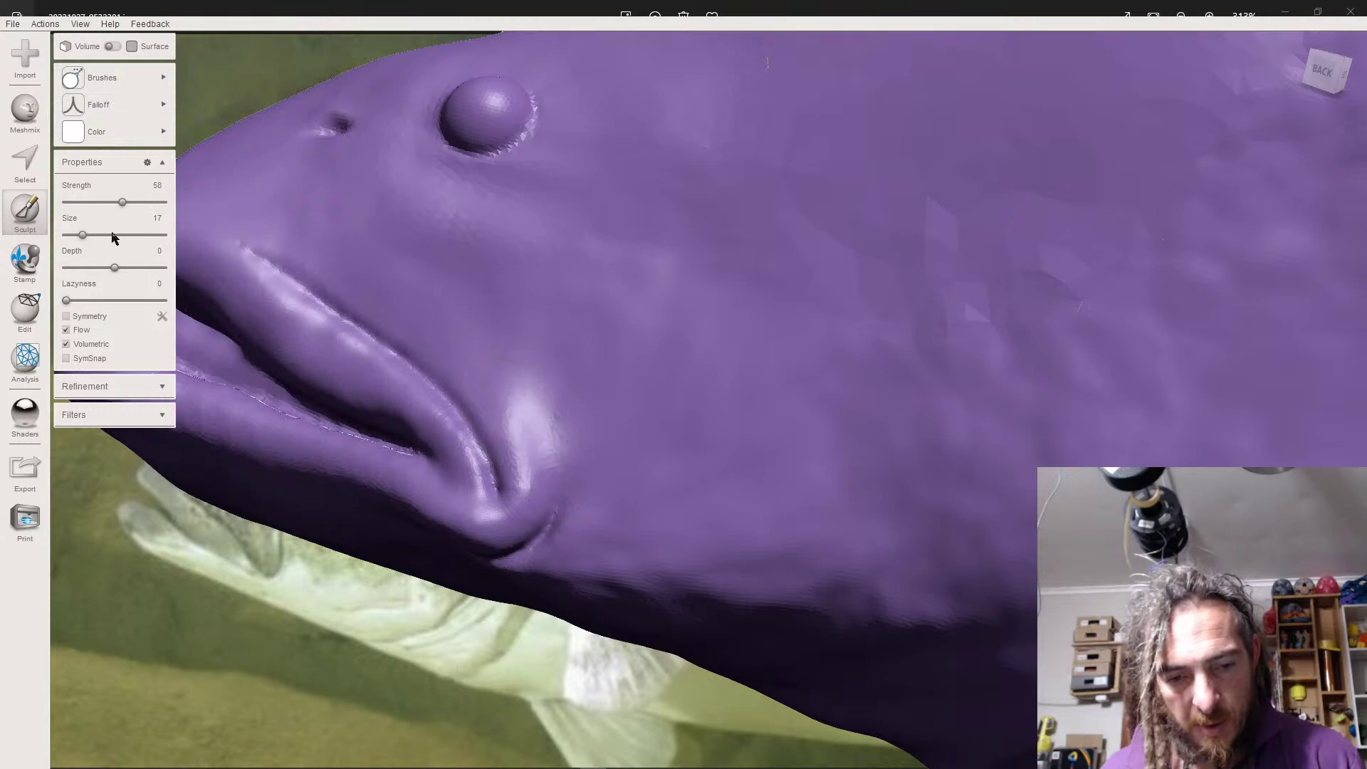
pyautogui.moveTo(83, 235); pyautogui.dragTo(78, 235)
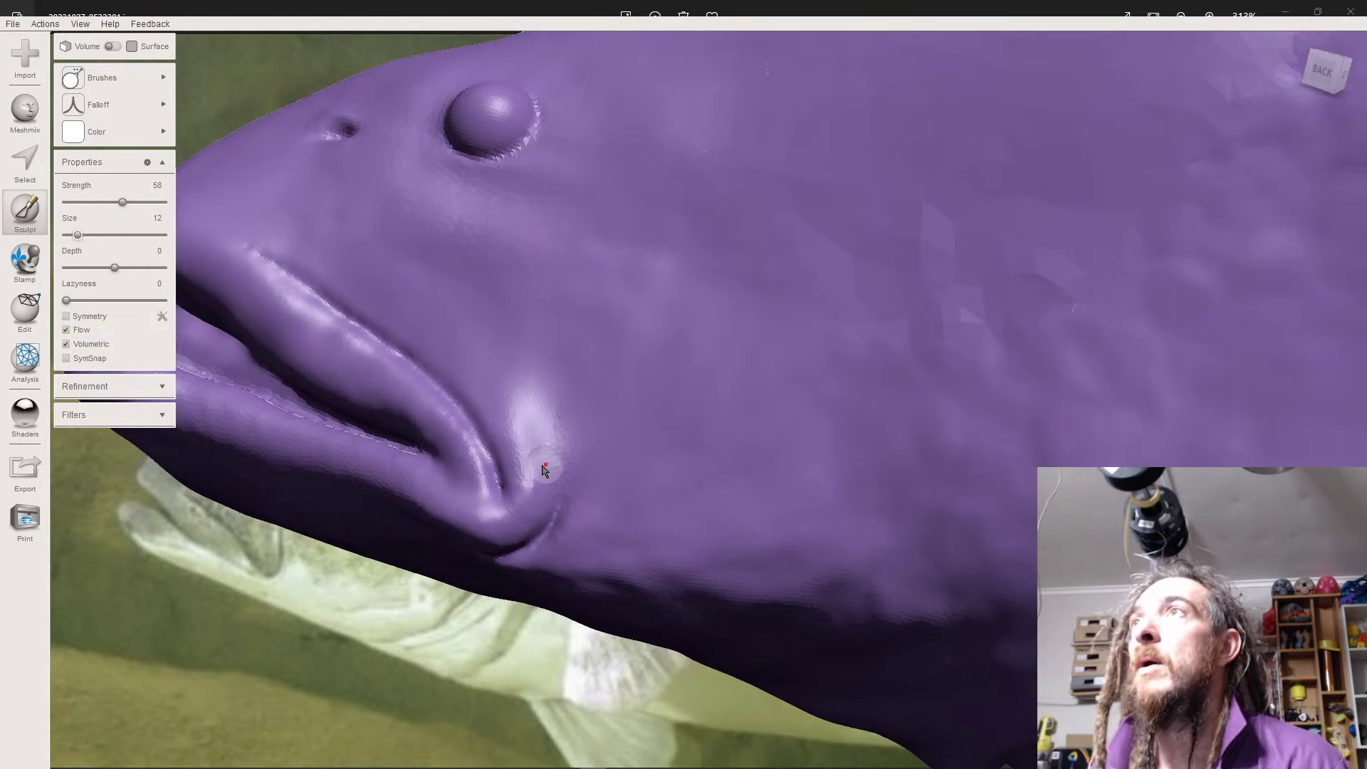
pyautogui.scroll(-4, 542, 470)
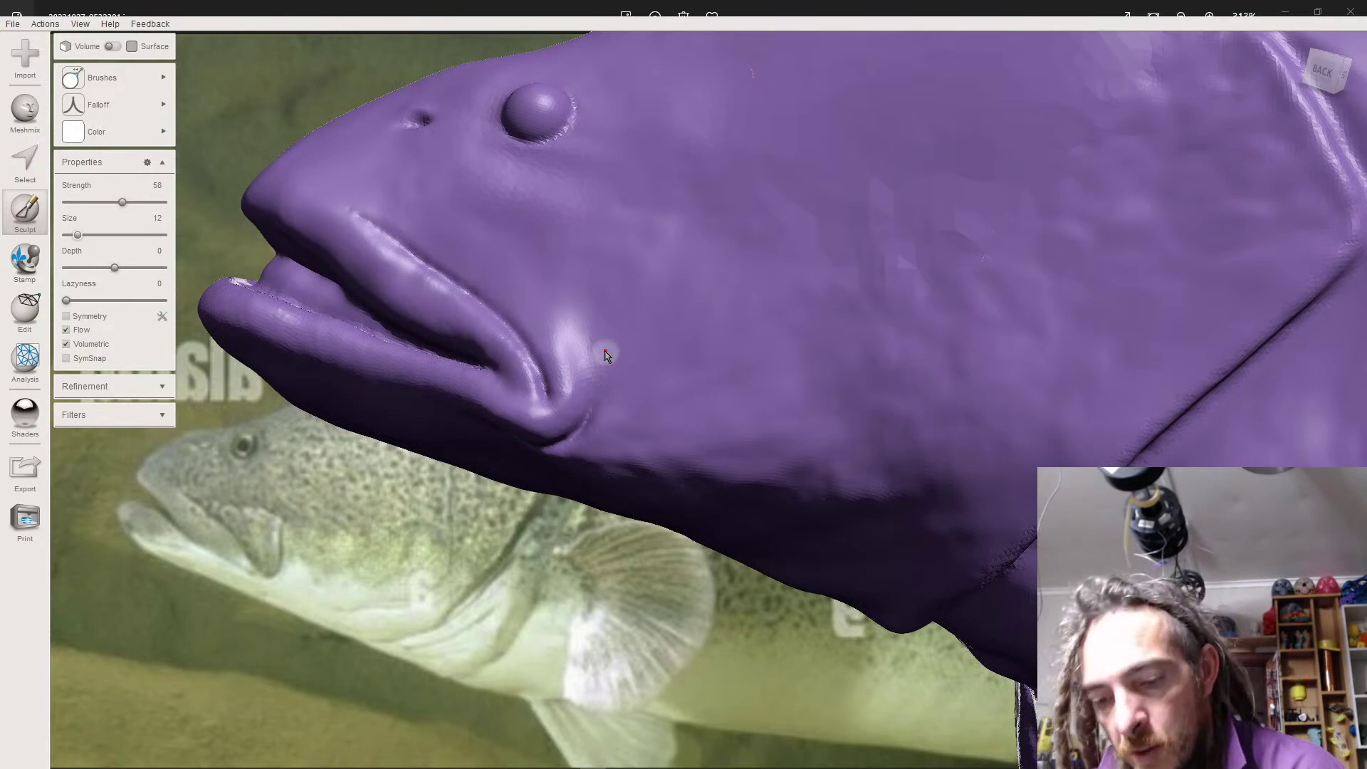
pyautogui.moveTo(585, 329); pyautogui.dragTo(590, 385)
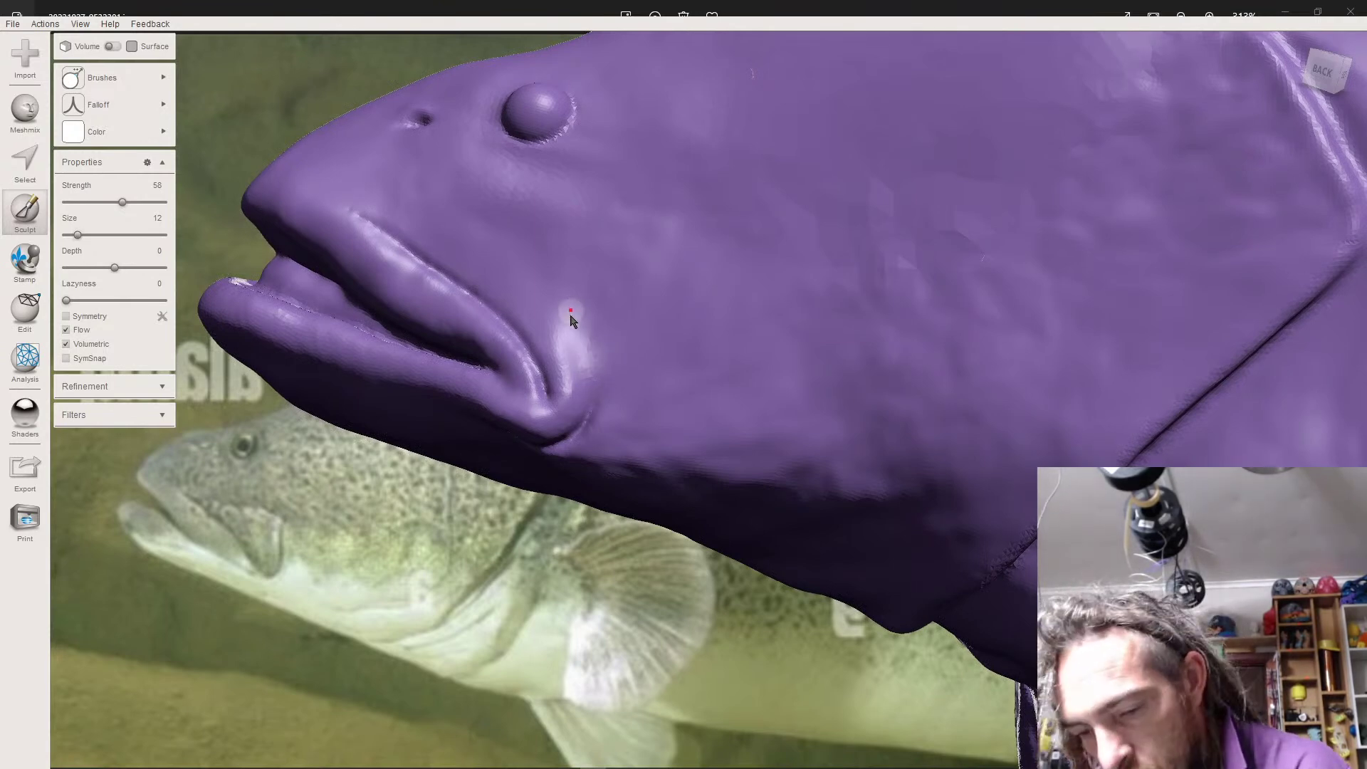
pyautogui.moveTo(581, 326)
pyautogui.mouseDown()
pyautogui.moveTo(588, 427)
pyautogui.moveTo(586, 365)
pyautogui.moveTo(588, 402)
pyautogui.mouseUp()
pyautogui.moveTo(581, 326); pyautogui.dragTo(586, 418)
pyautogui.moveTo(585, 350); pyautogui.dragTo(590, 386)
pyautogui.moveTo(580, 333); pyautogui.dragTo(578, 414)
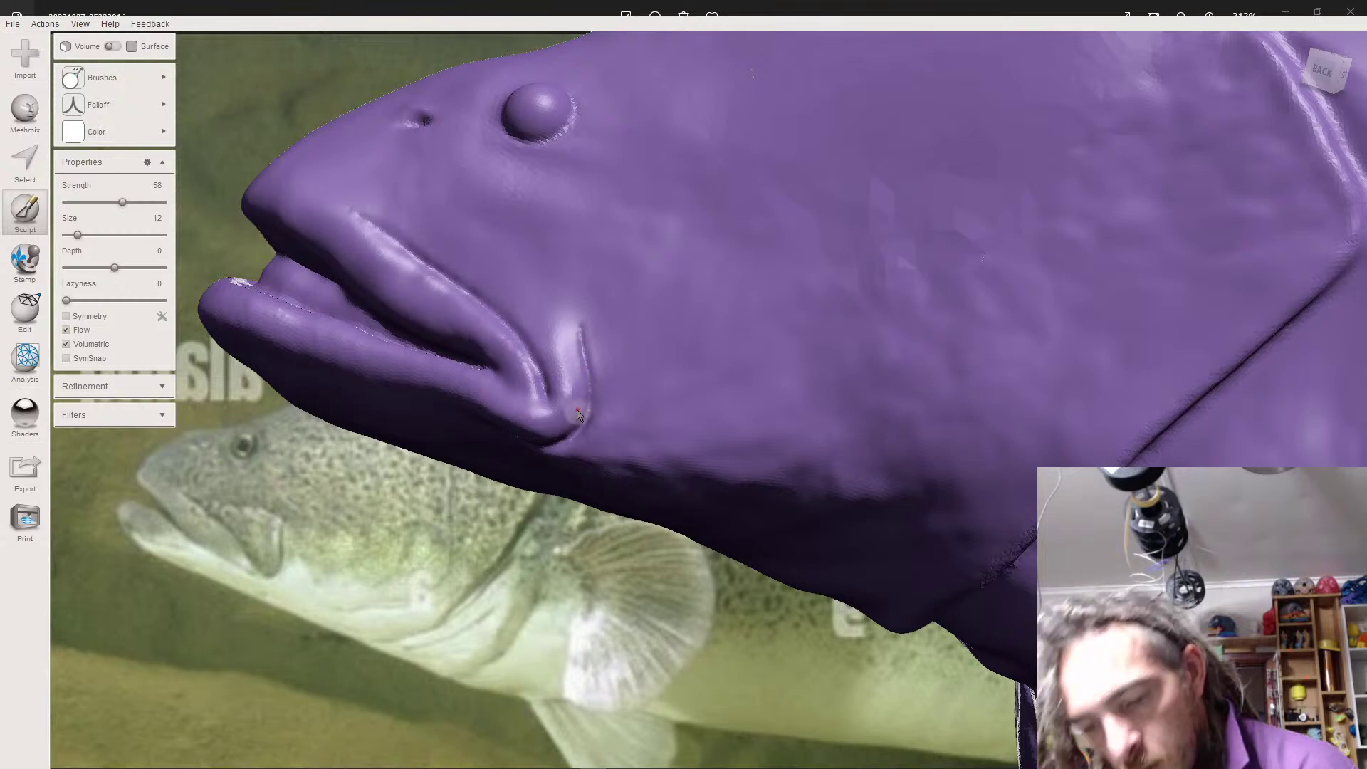
# - Sculpt the upper lip crease and the fold above the mouth corner, using the triangular falloff at size 18 and the sharp-pointed falloff at size 14
pyautogui.moveTo(547, 365); pyautogui.dragTo(545, 406)
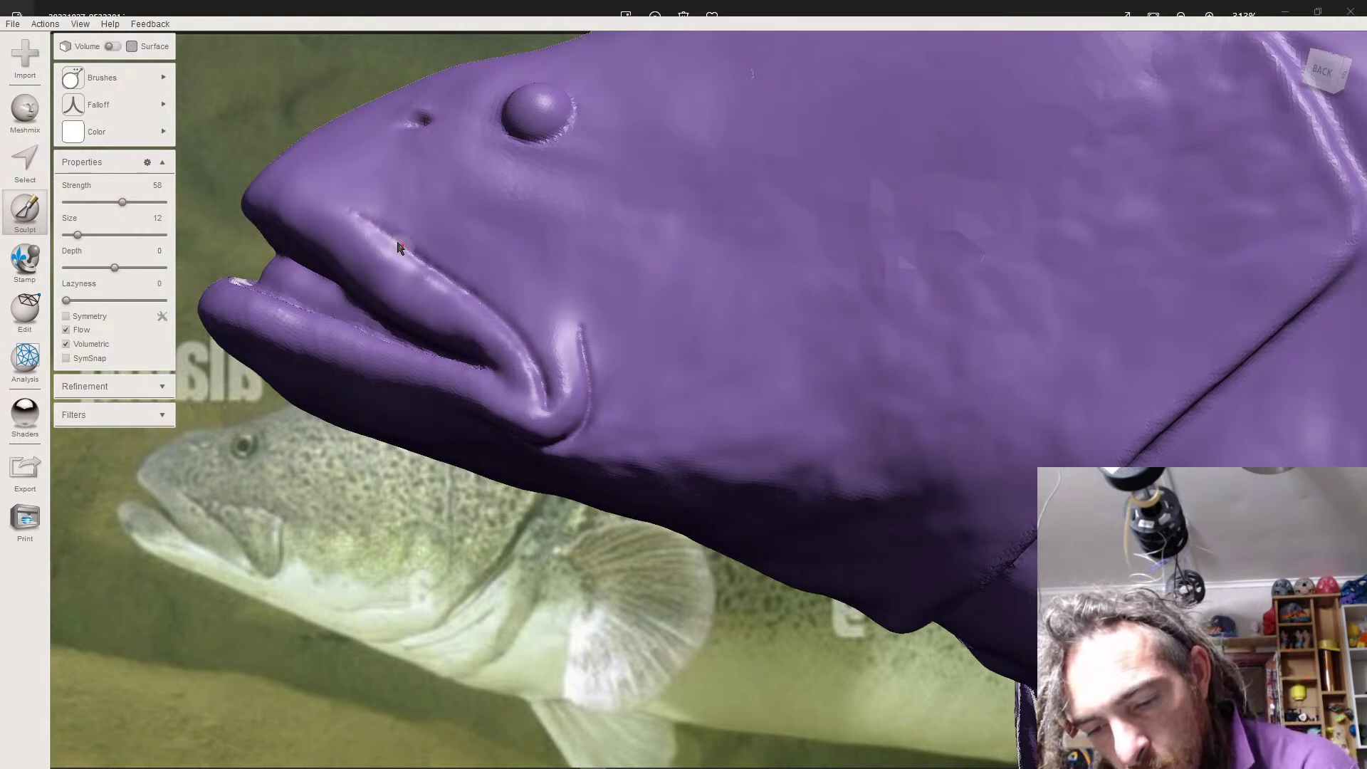
pyautogui.moveTo(432, 274)
pyautogui.mouseDown()
pyautogui.moveTo(502, 327)
pyautogui.moveTo(545, 410)
pyautogui.moveTo(532, 379)
pyautogui.mouseUp()
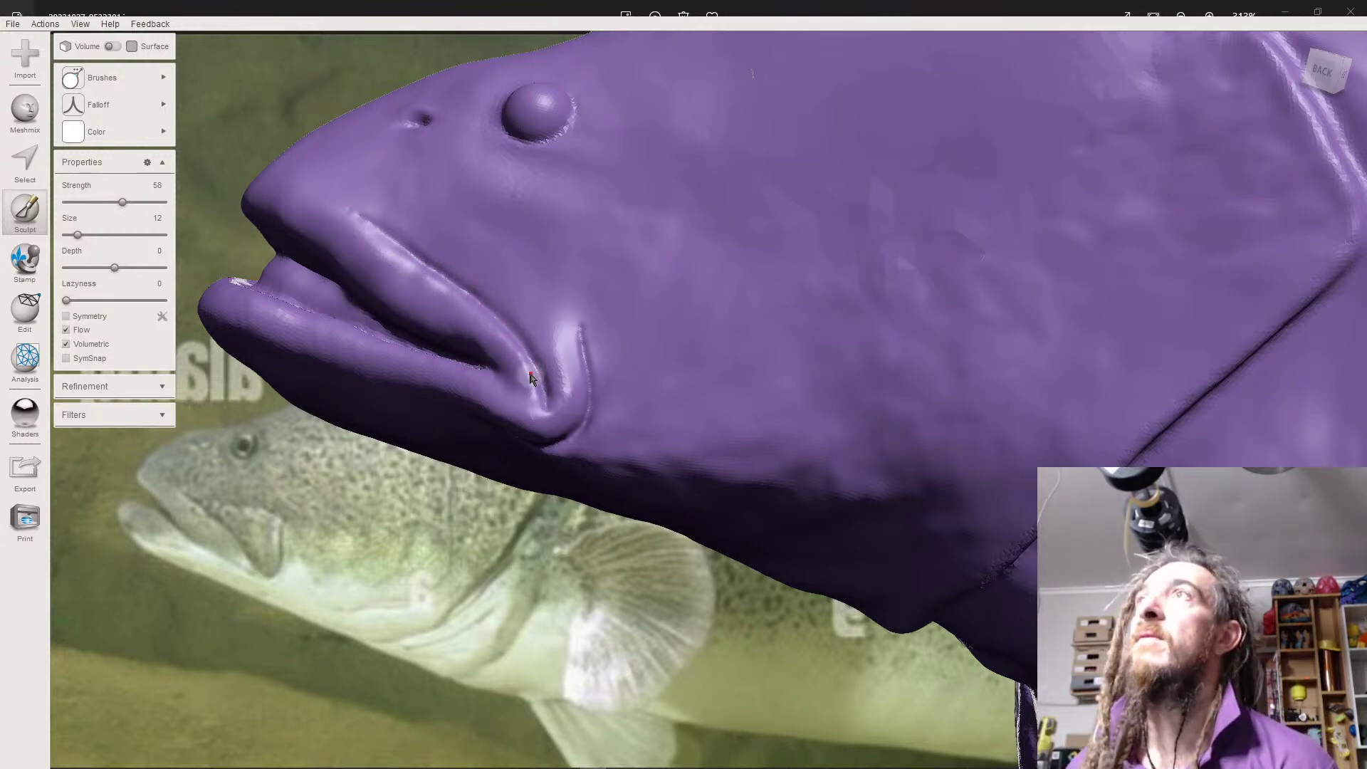
pyautogui.click(100, 105)
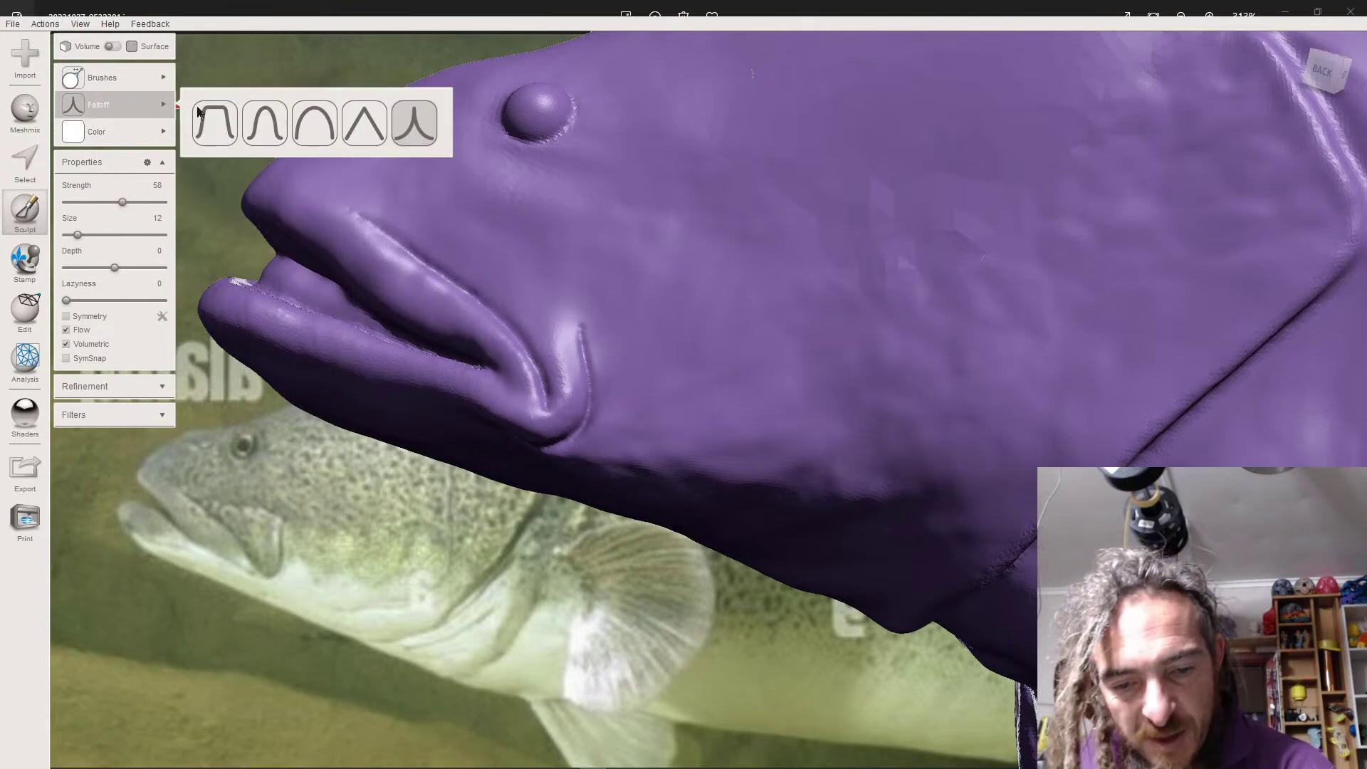
pyautogui.click(364, 123)
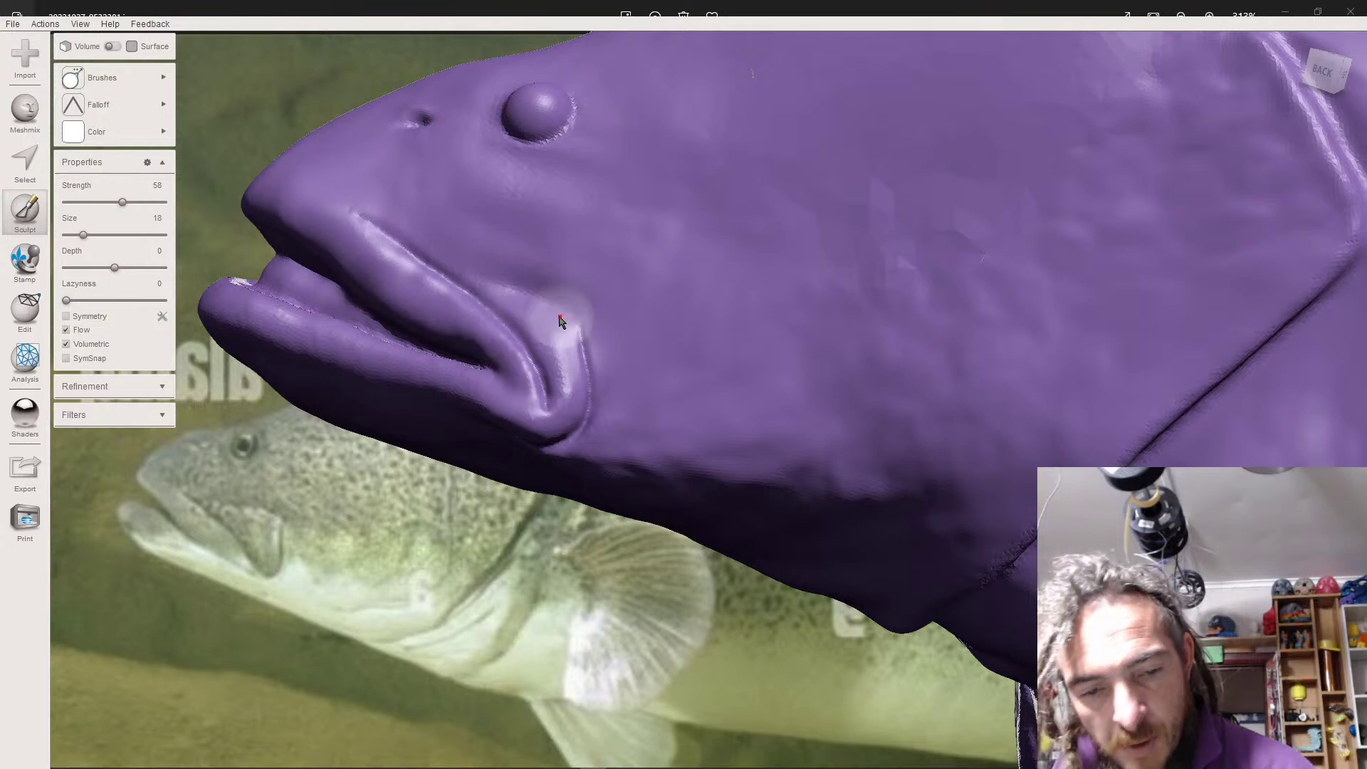
pyautogui.click(99, 105)
pyautogui.click(400, 125)
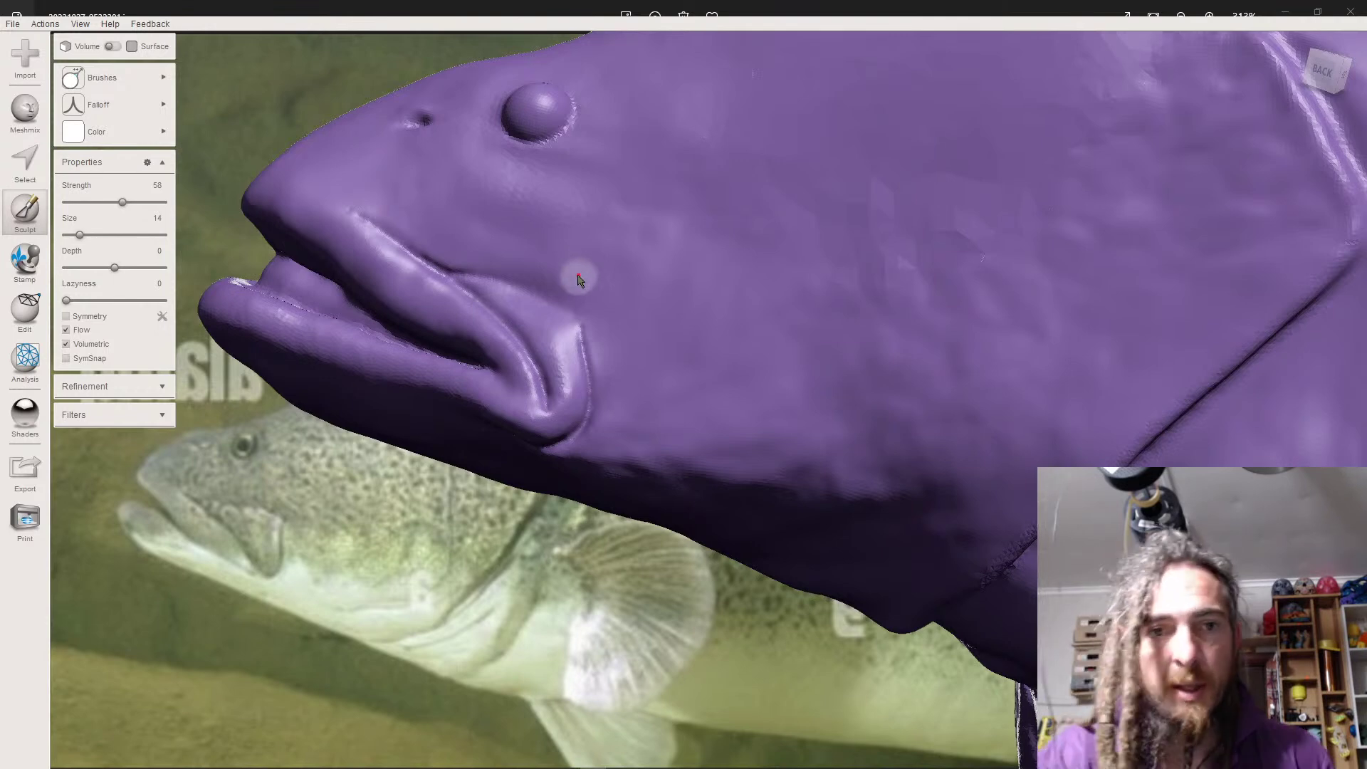
# - Select a small patch at the mouth corner and reposition it slightly with a Soft Transform using a 2.9 mm falloff
pyautogui.press('s')
pyautogui.click(553, 430)
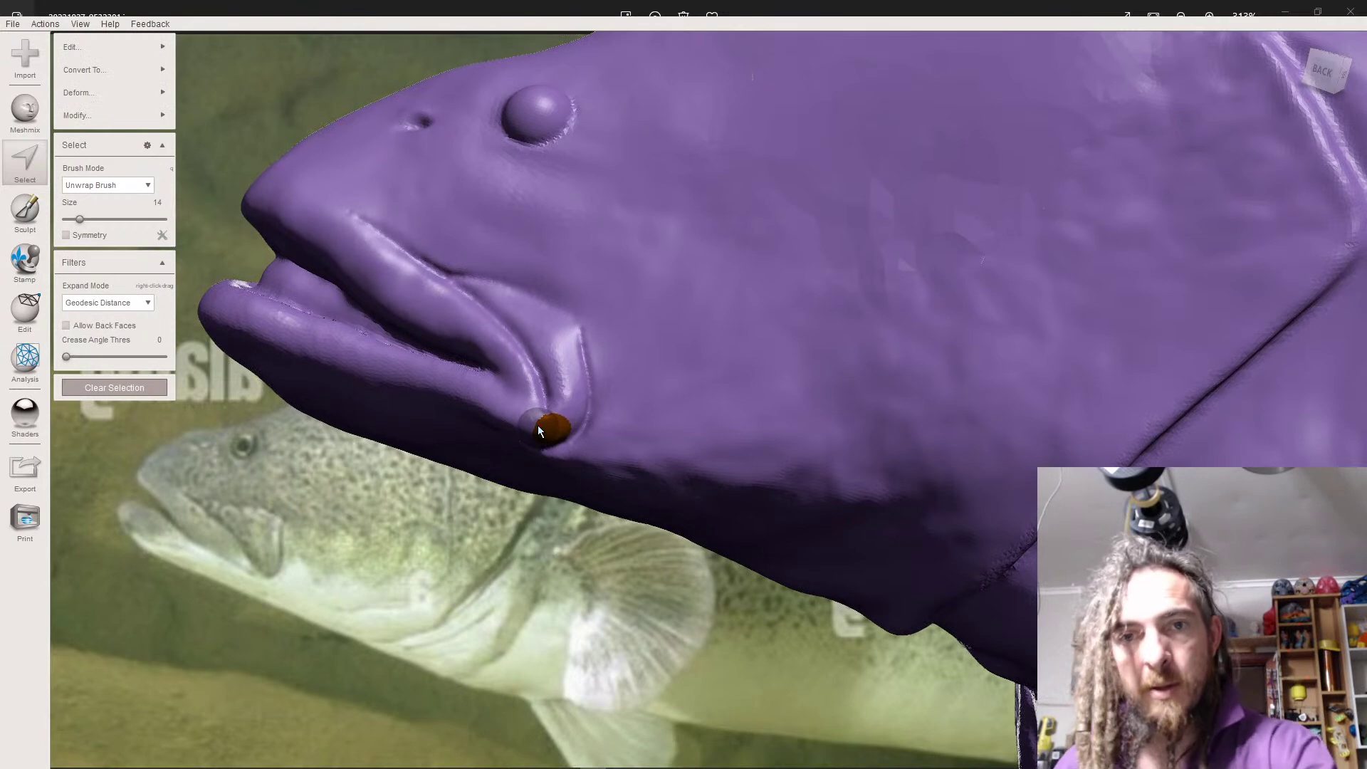
pyautogui.press('t')
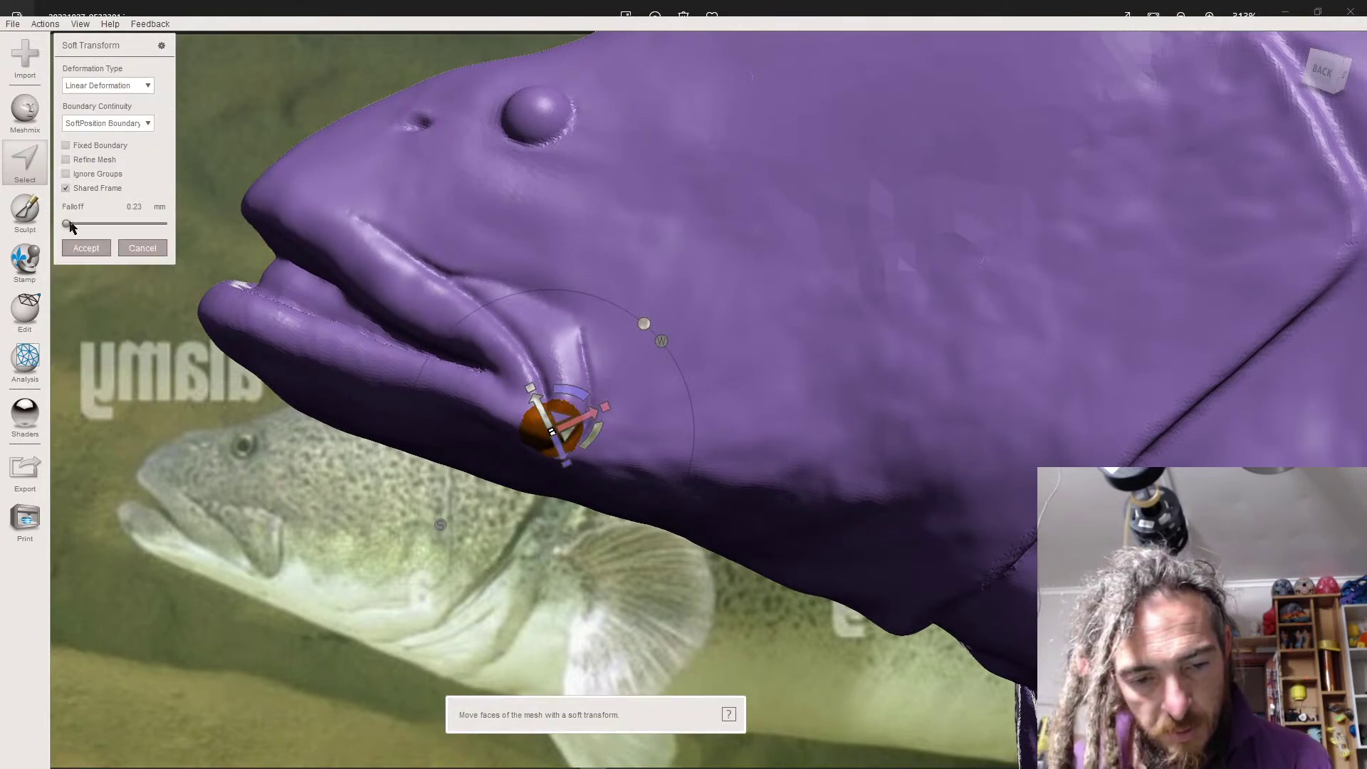
pyautogui.moveTo(71, 224); pyautogui.dragTo(72, 224)
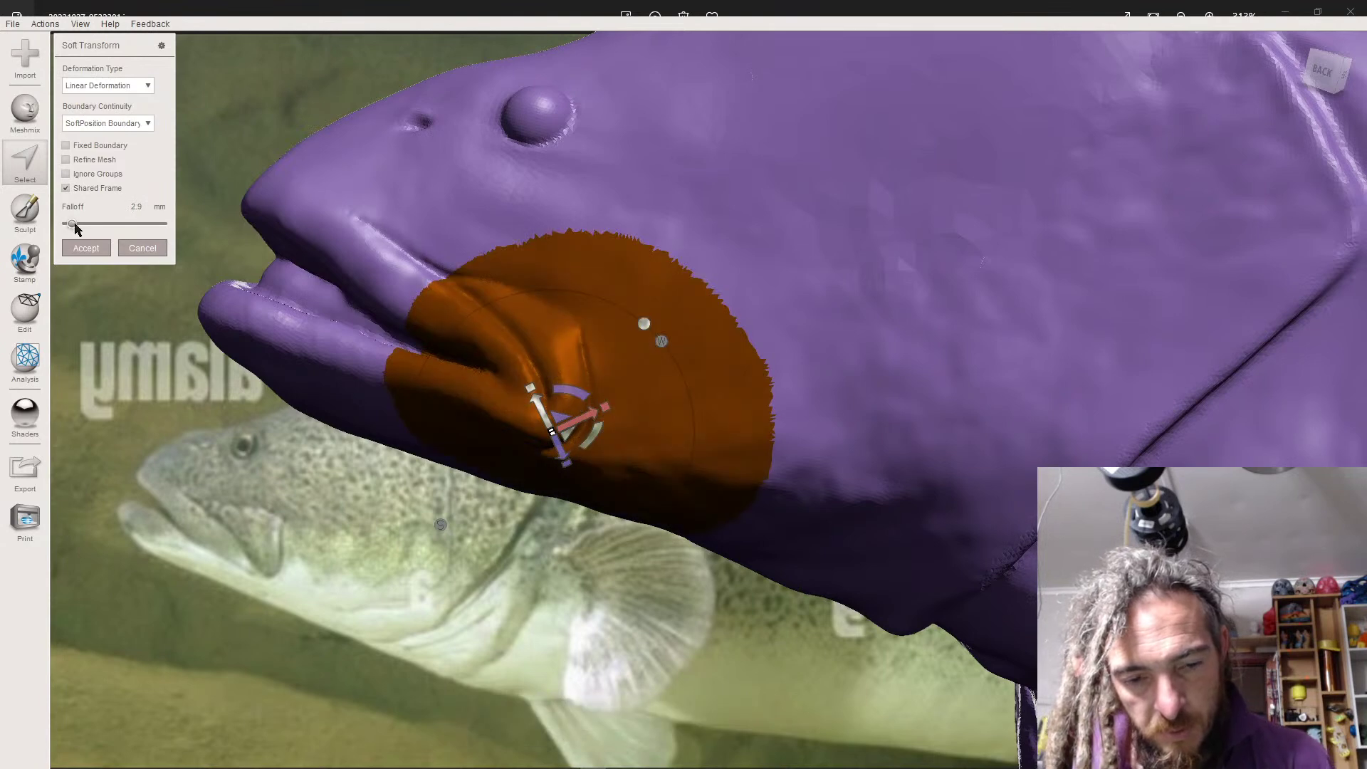
pyautogui.moveTo(553, 432); pyautogui.dragTo(553, 432)
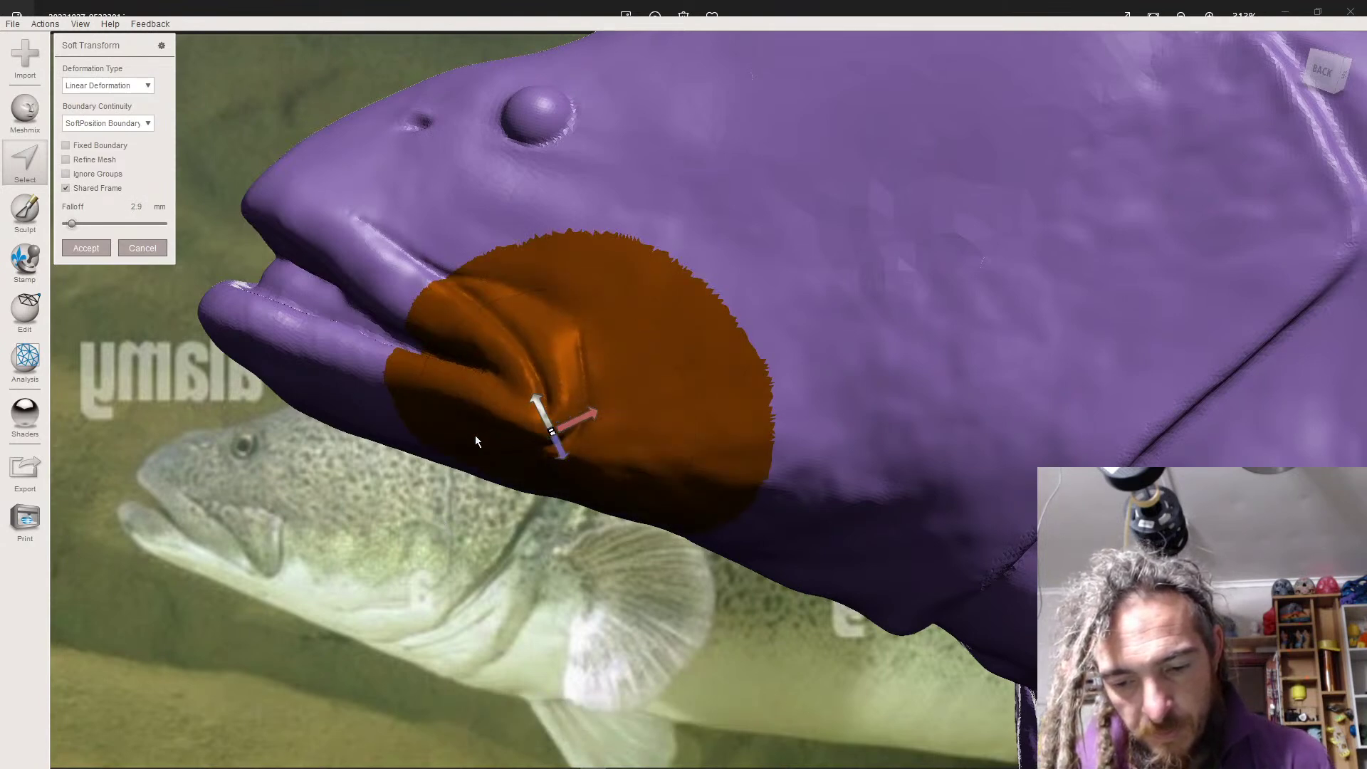
pyautogui.moveTo(475, 434); pyautogui.dragTo(440, 461, button='right')
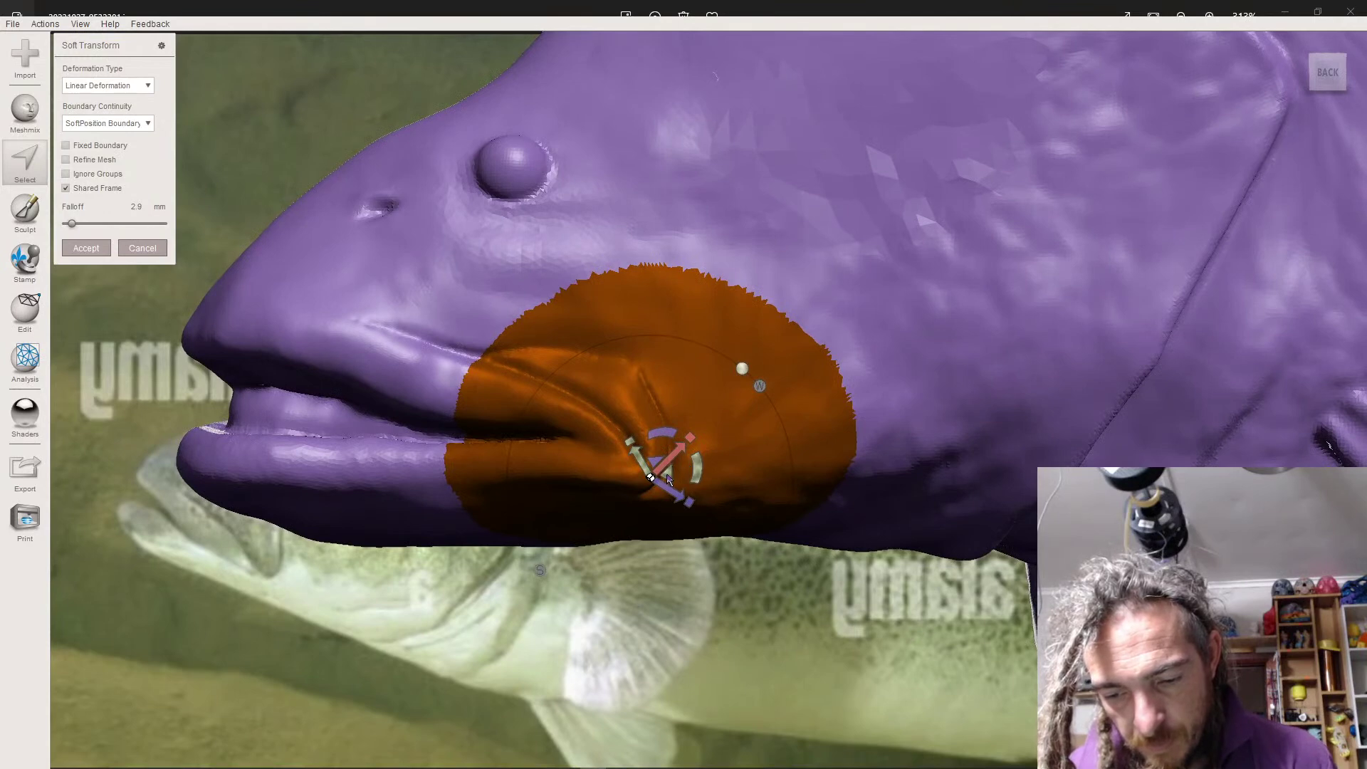
pyautogui.moveTo(667, 477); pyautogui.dragTo(649, 485)
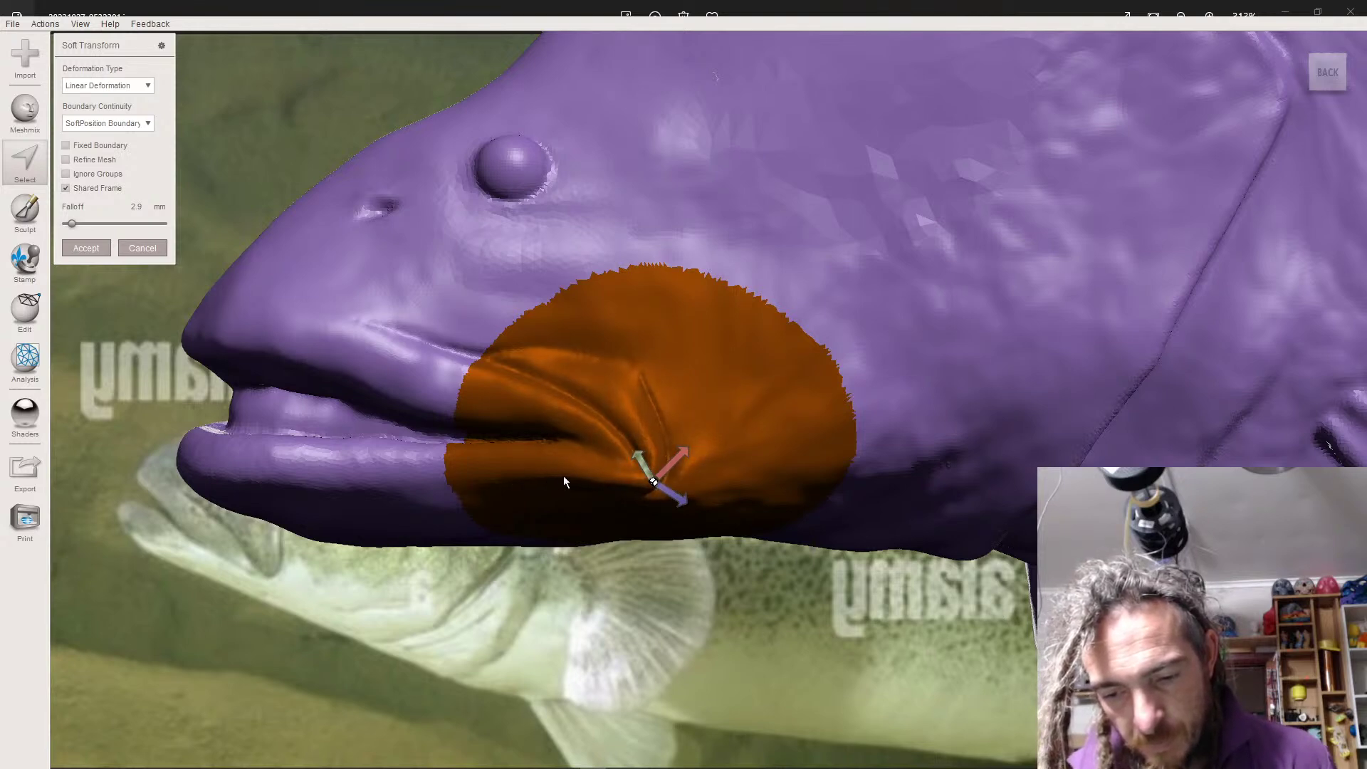
pyautogui.moveTo(578, 474); pyautogui.dragTo(578, 474)
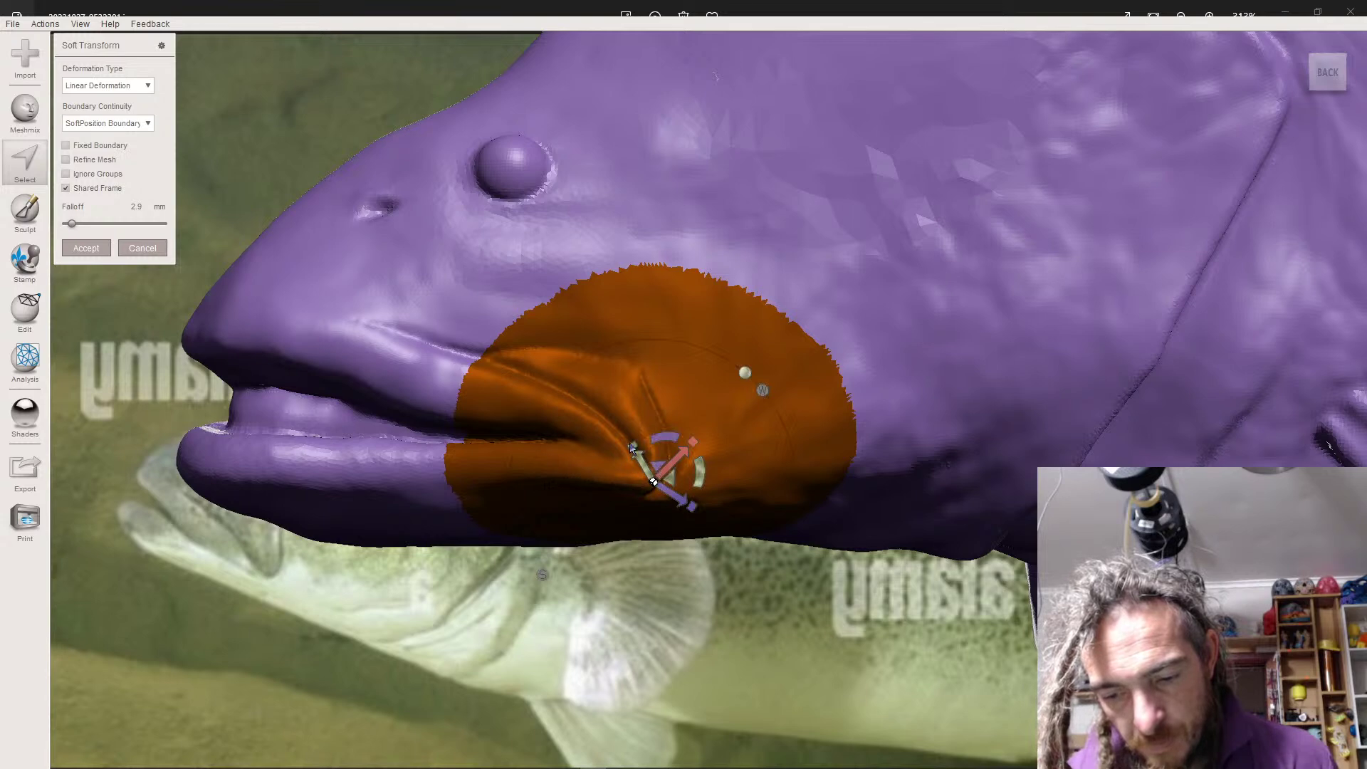
pyautogui.click(89, 248)
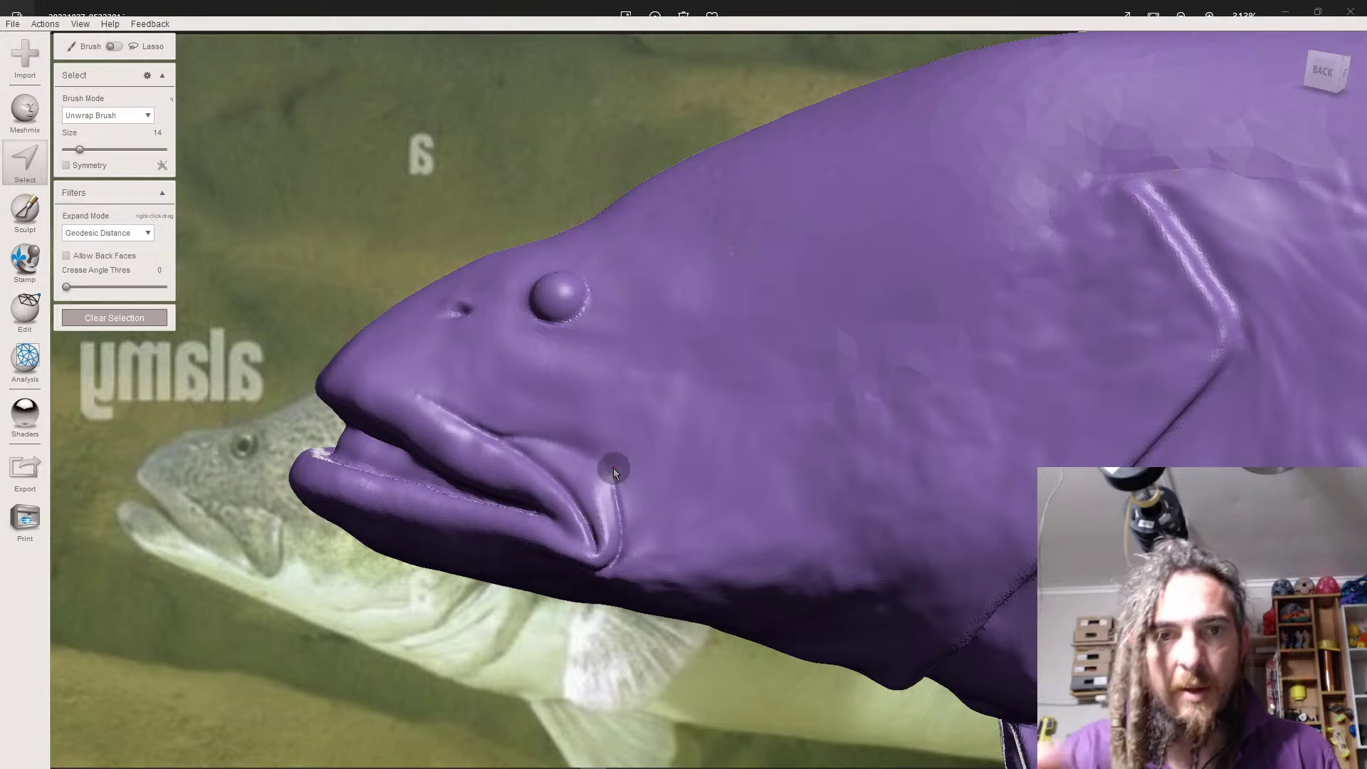
# - Select a patch over the ridge behind the mouth corner and adjust it with a Soft Transform using a 1 mm falloff
pyautogui.moveTo(613, 468)
pyautogui.mouseDown()
pyautogui.moveTo(616, 530)
pyautogui.moveTo(649, 486)
pyautogui.moveTo(675, 501)
pyautogui.mouseUp()
pyautogui.press('t')
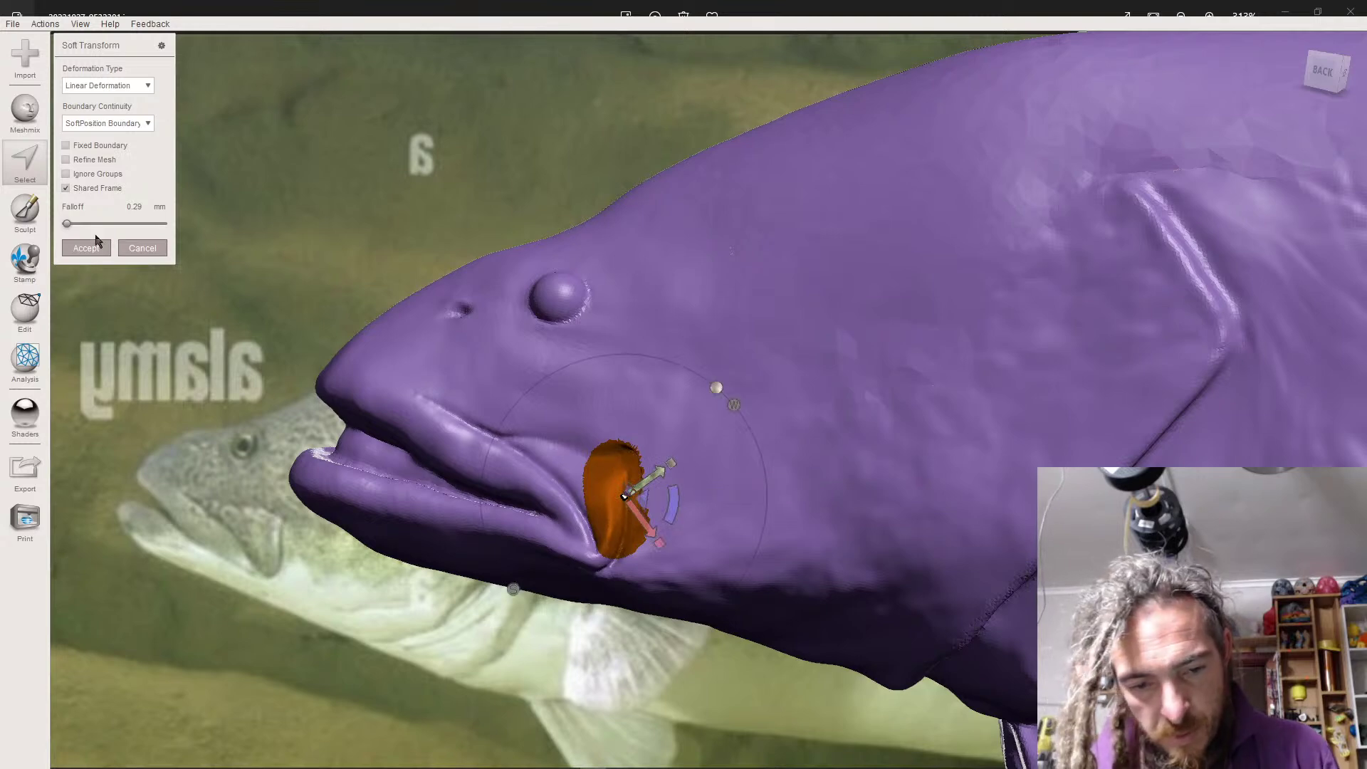
pyautogui.click(122, 206)
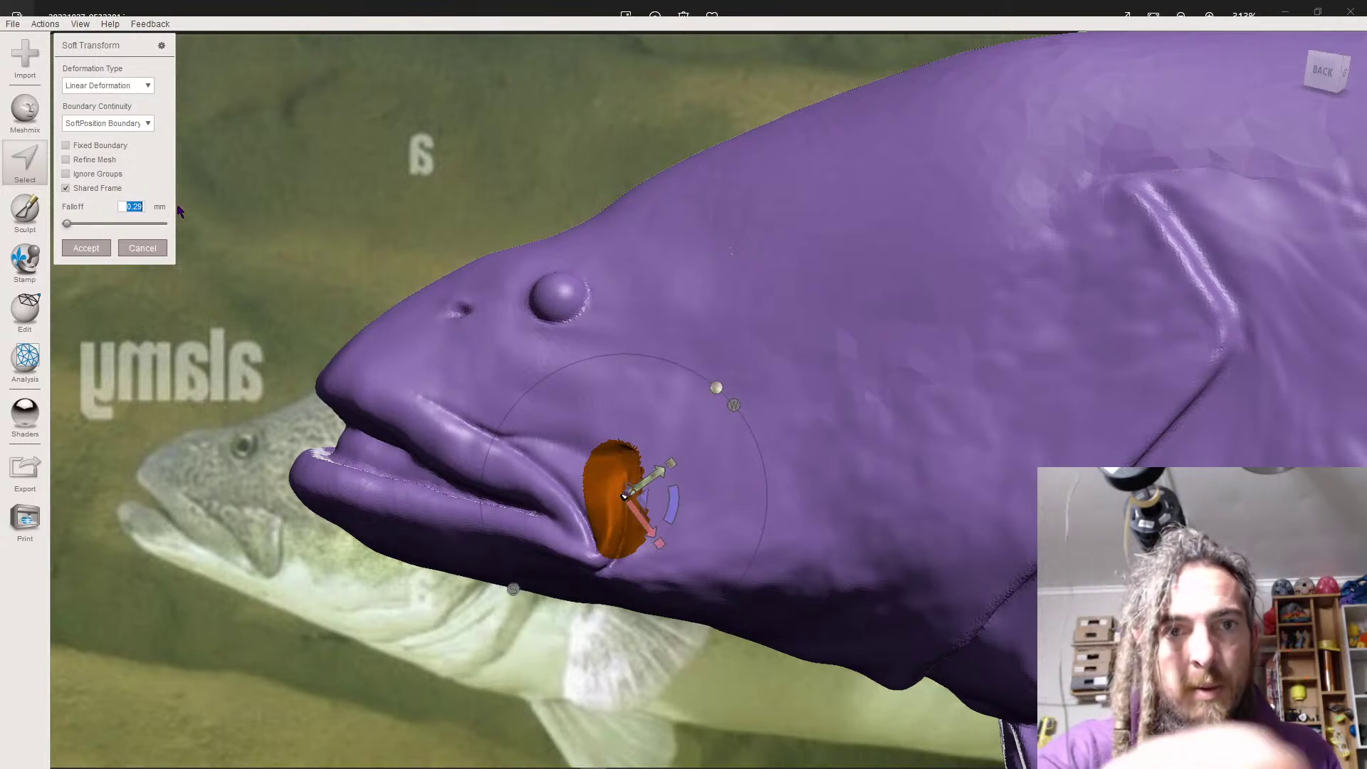
pyautogui.write('1')
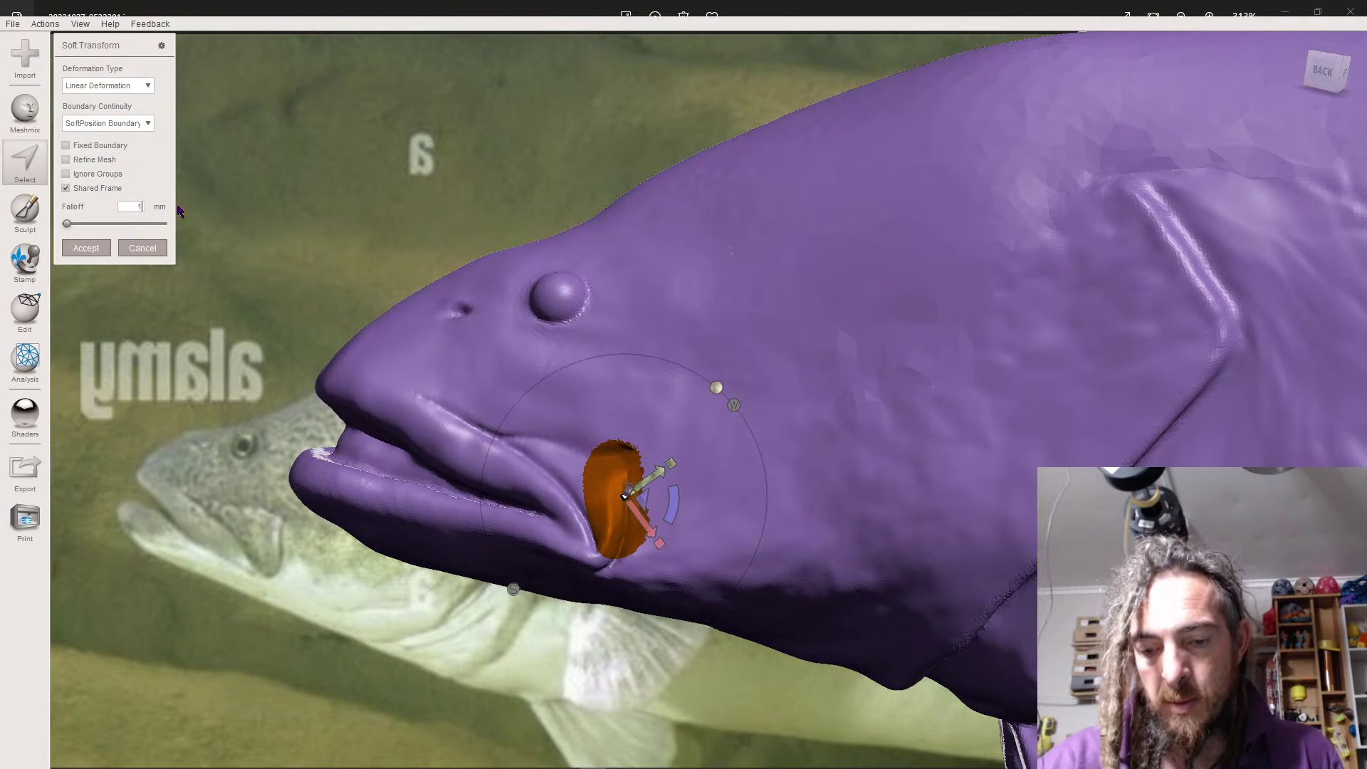
pyautogui.press('Return')
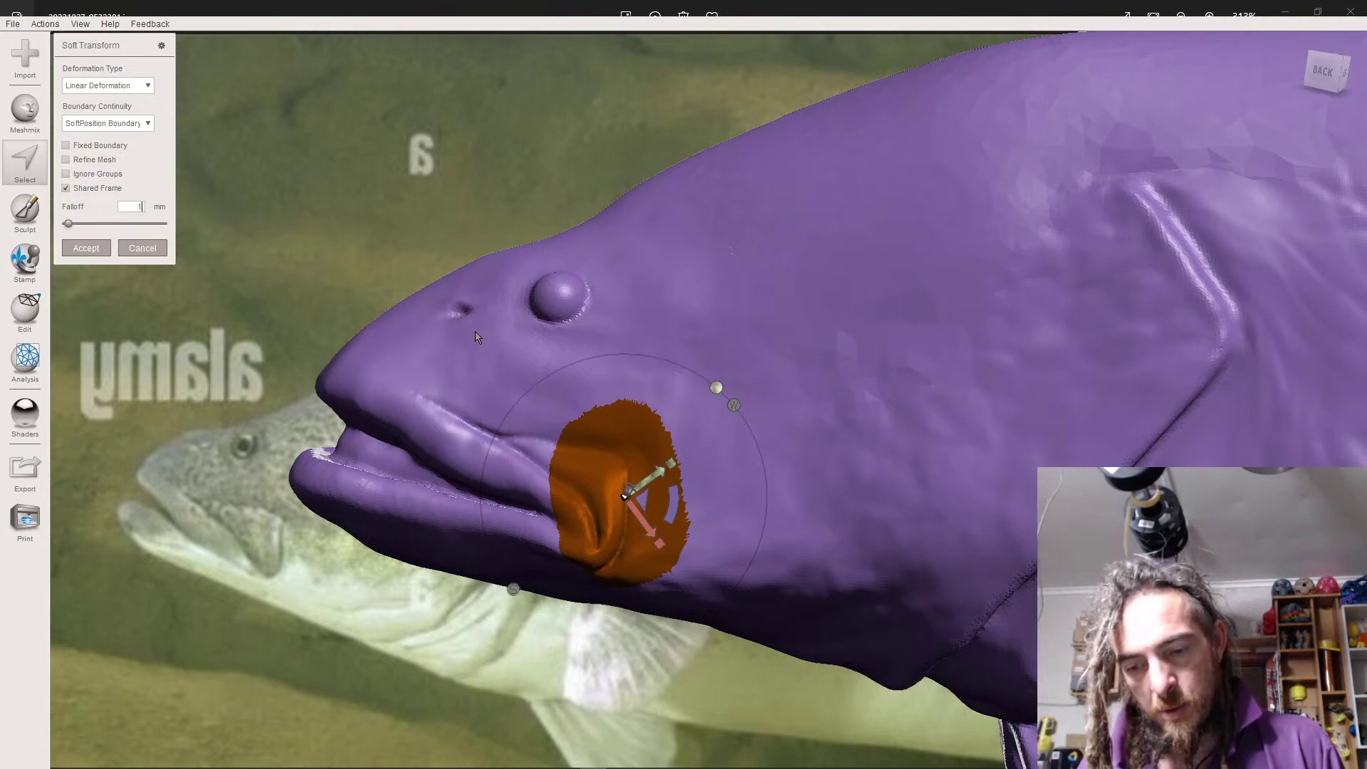
pyautogui.click(83, 249)
# - Select the rear strip of the upper lip's inner edge and reshape it with a Soft Transform using a 0.7 mm falloff
pyautogui.scroll(-1, 393, 349)
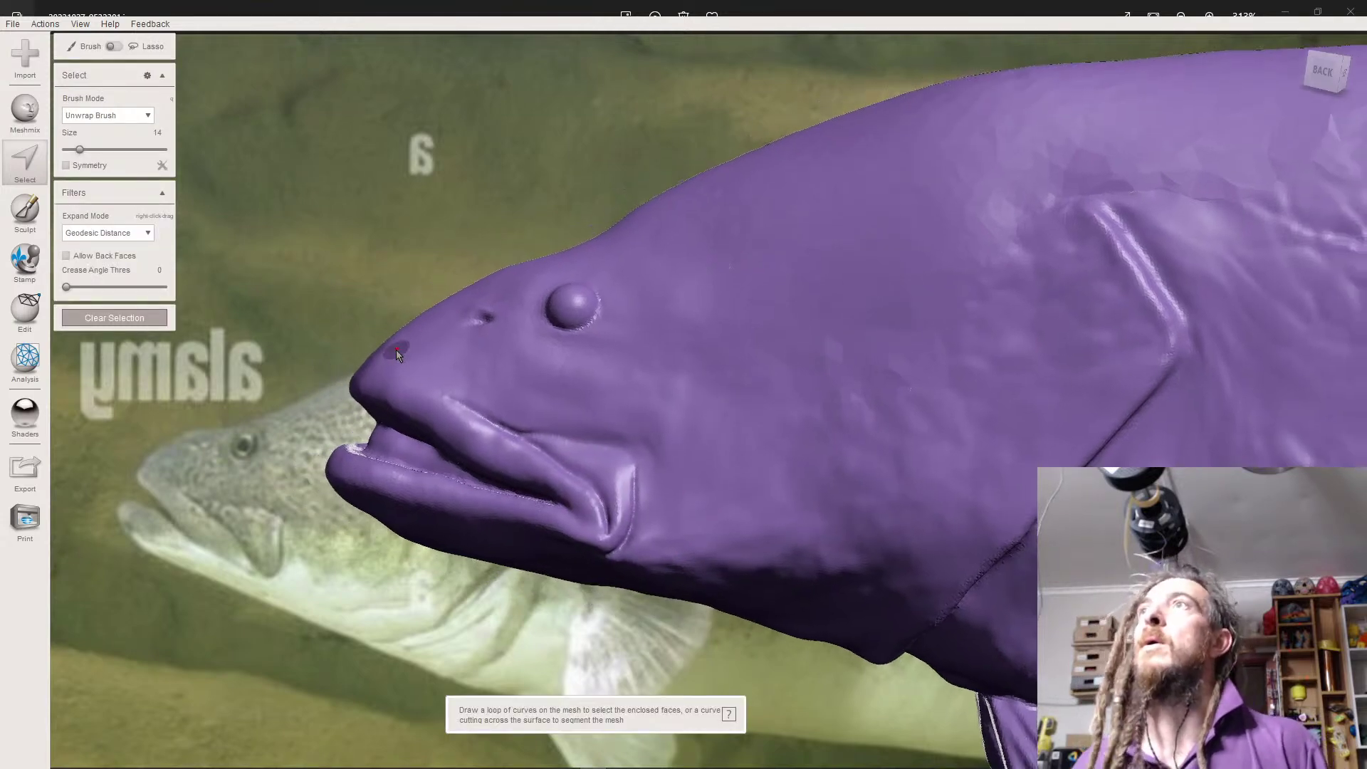
pyautogui.moveTo(396, 349); pyautogui.dragTo(405, 362, button='right')
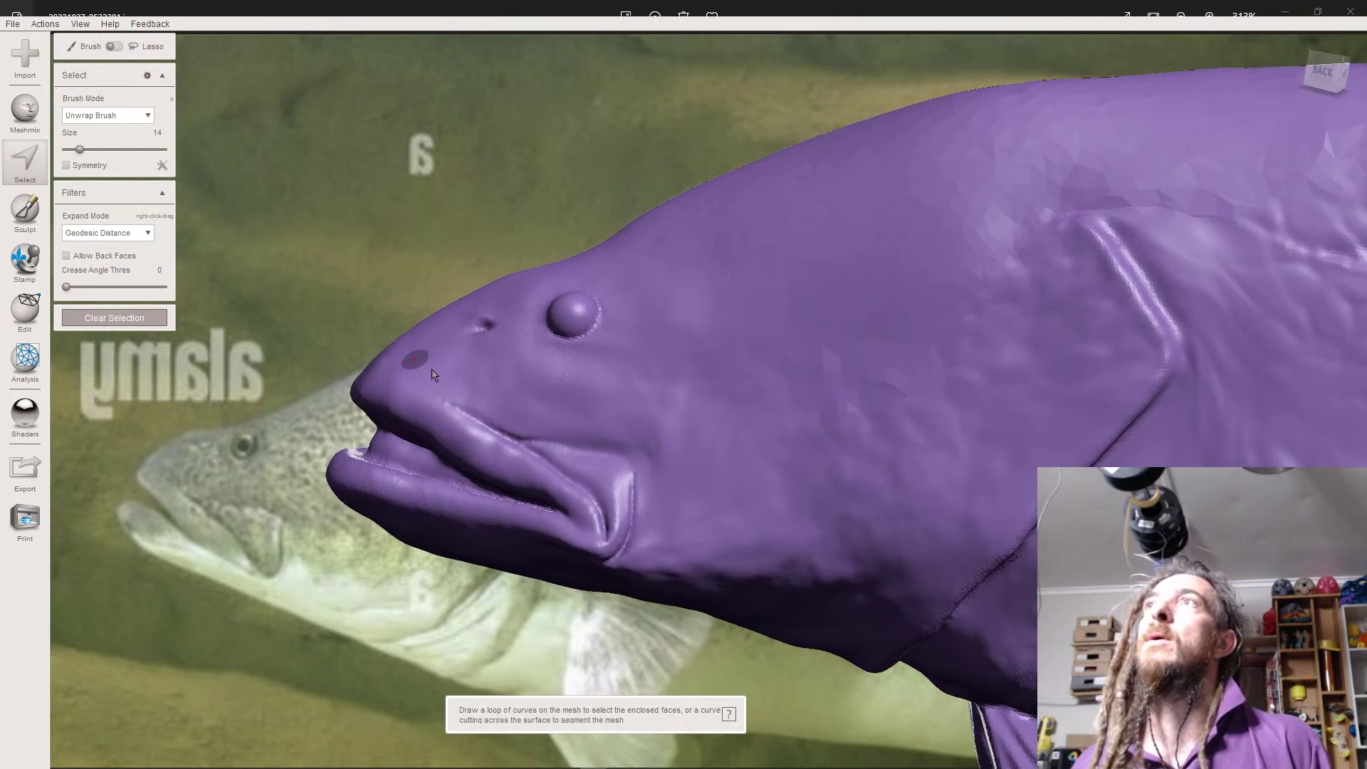
pyautogui.moveTo(593, 515); pyautogui.dragTo(585, 511, button='right')
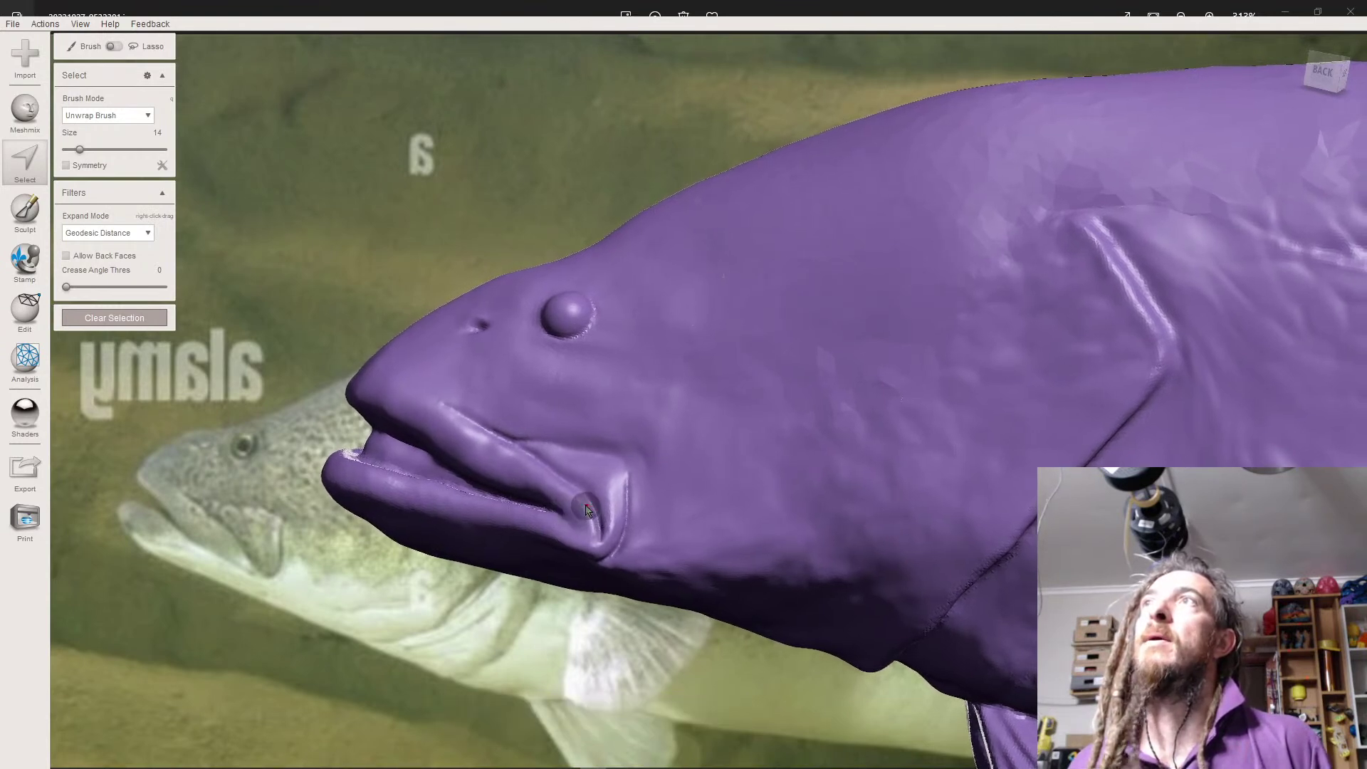
pyautogui.scroll(5, 565, 506)
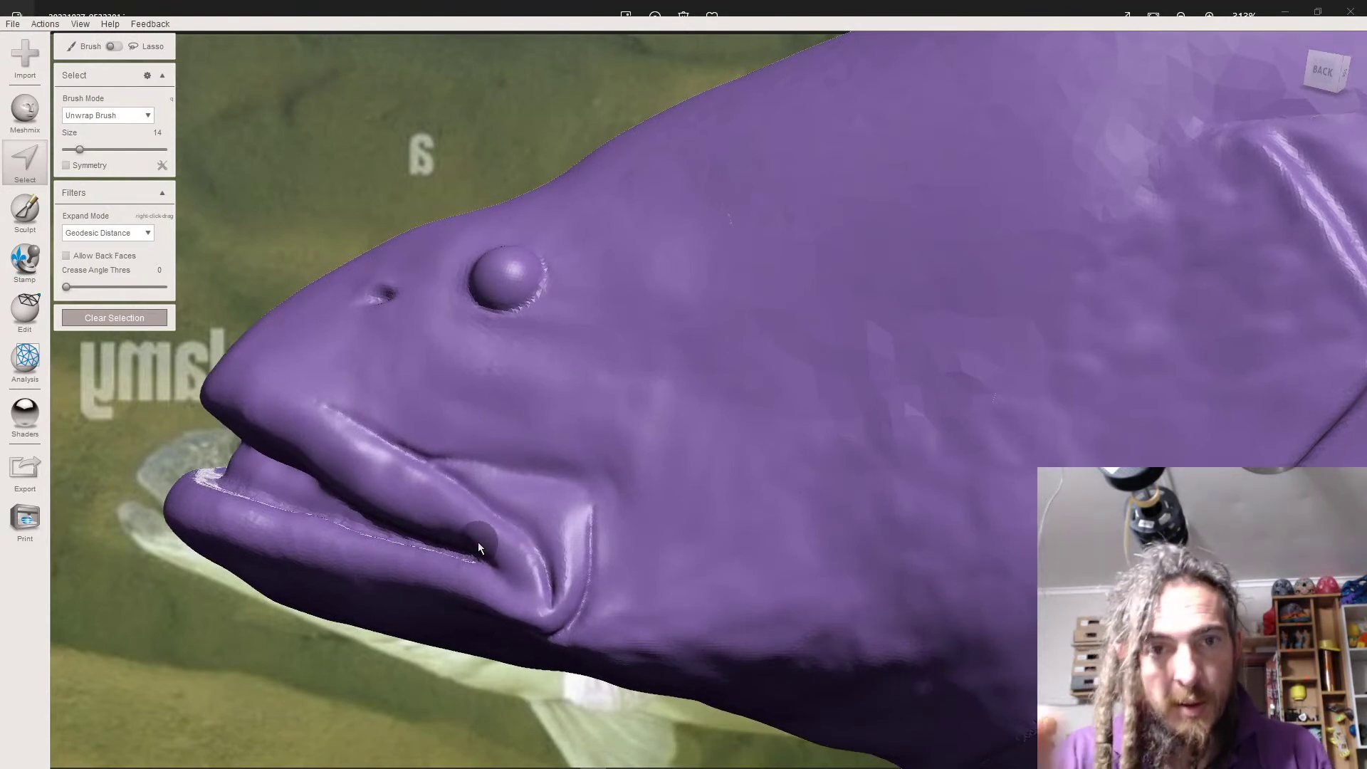
pyautogui.press('shift')
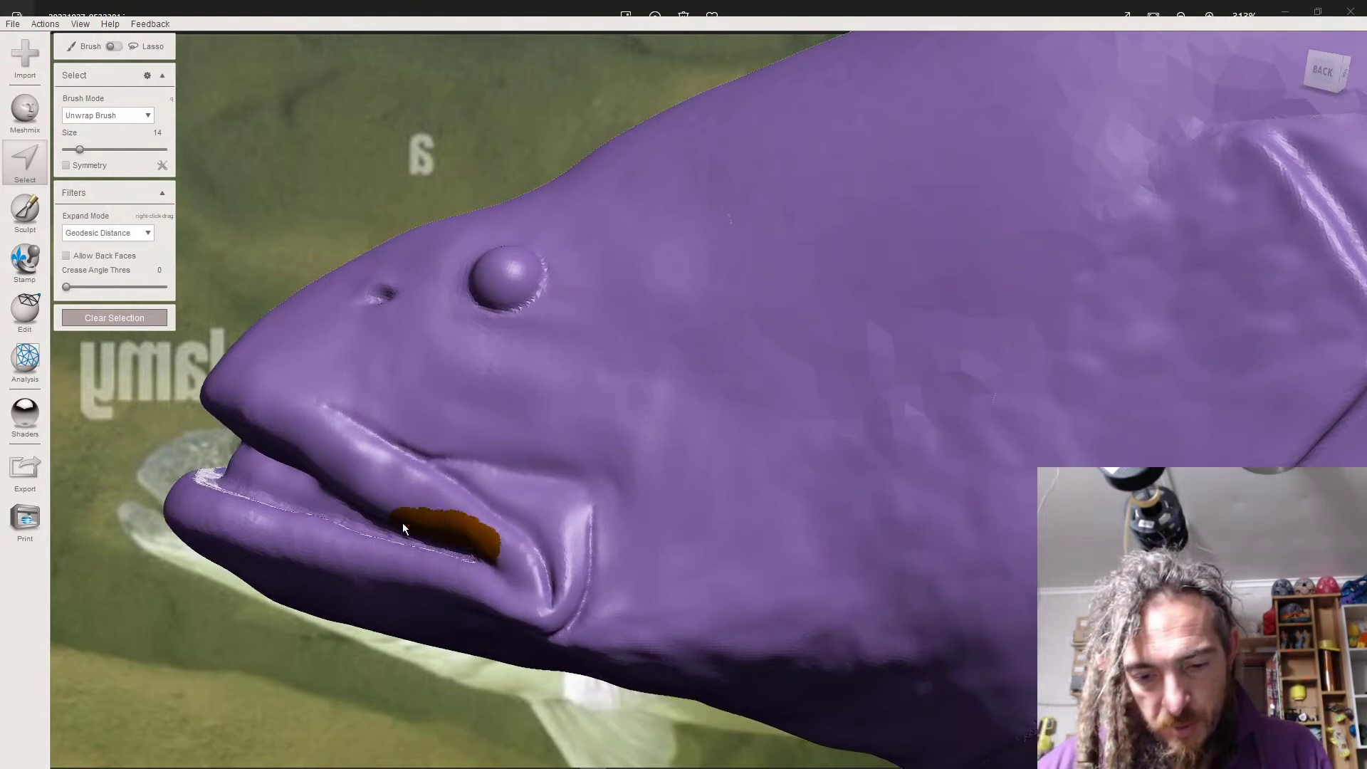
pyautogui.moveTo(454, 532); pyautogui.dragTo(451, 528)
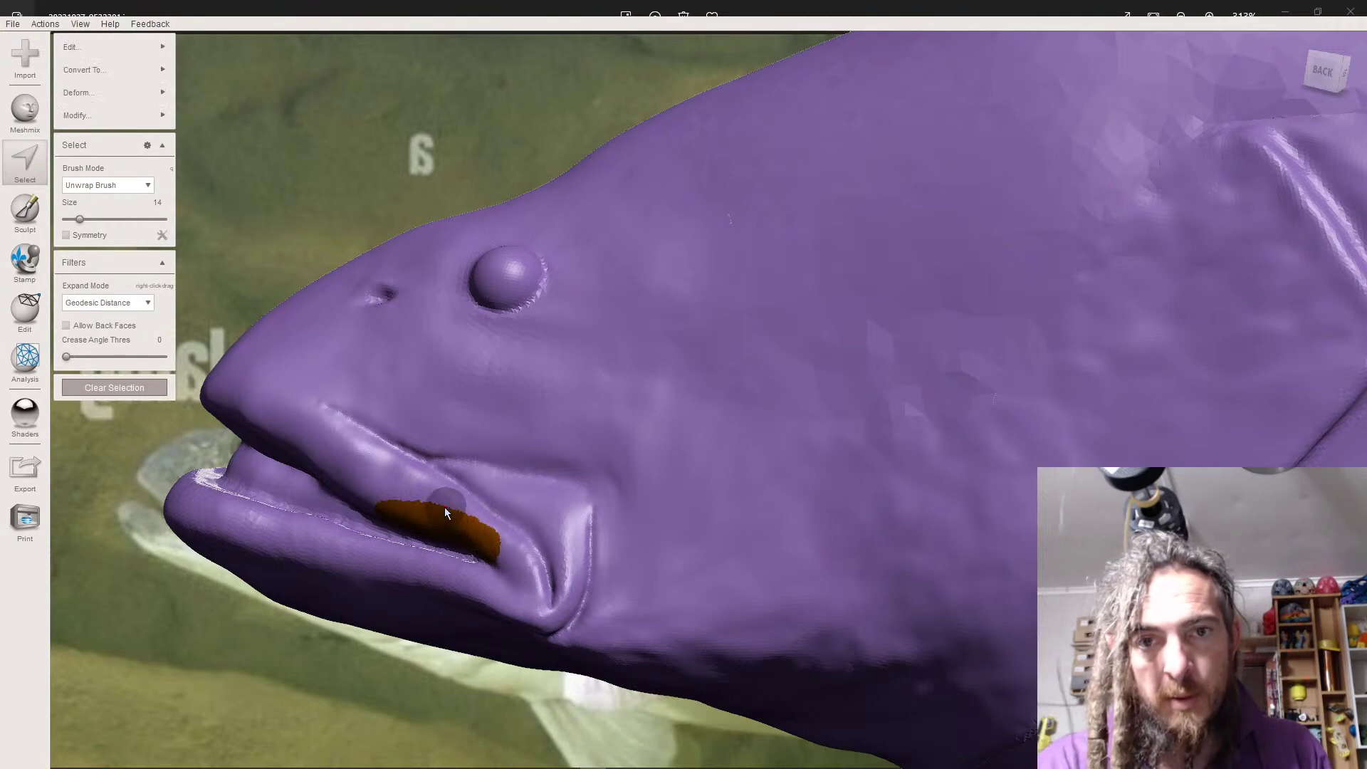
pyautogui.hotkey('ctrl', 't')
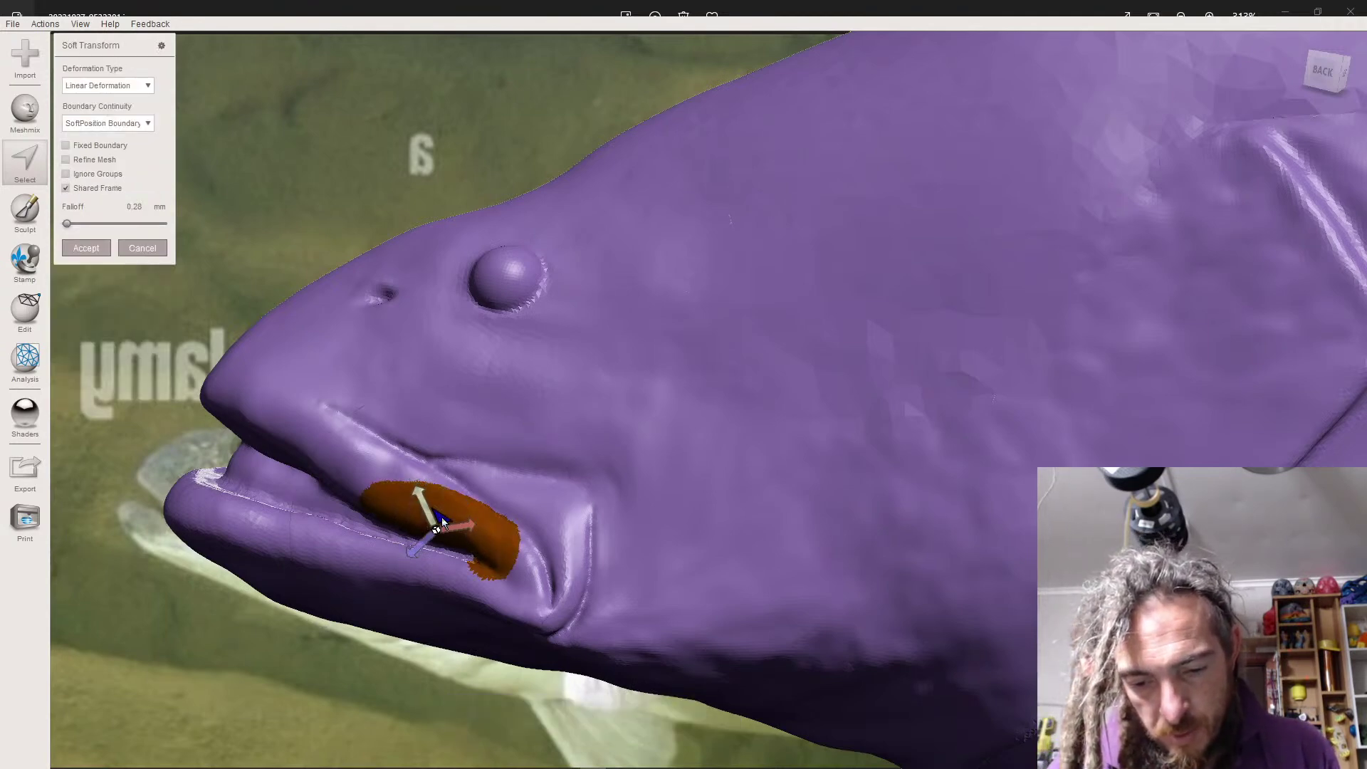
pyautogui.moveTo(442, 520); pyautogui.dragTo(457, 508)
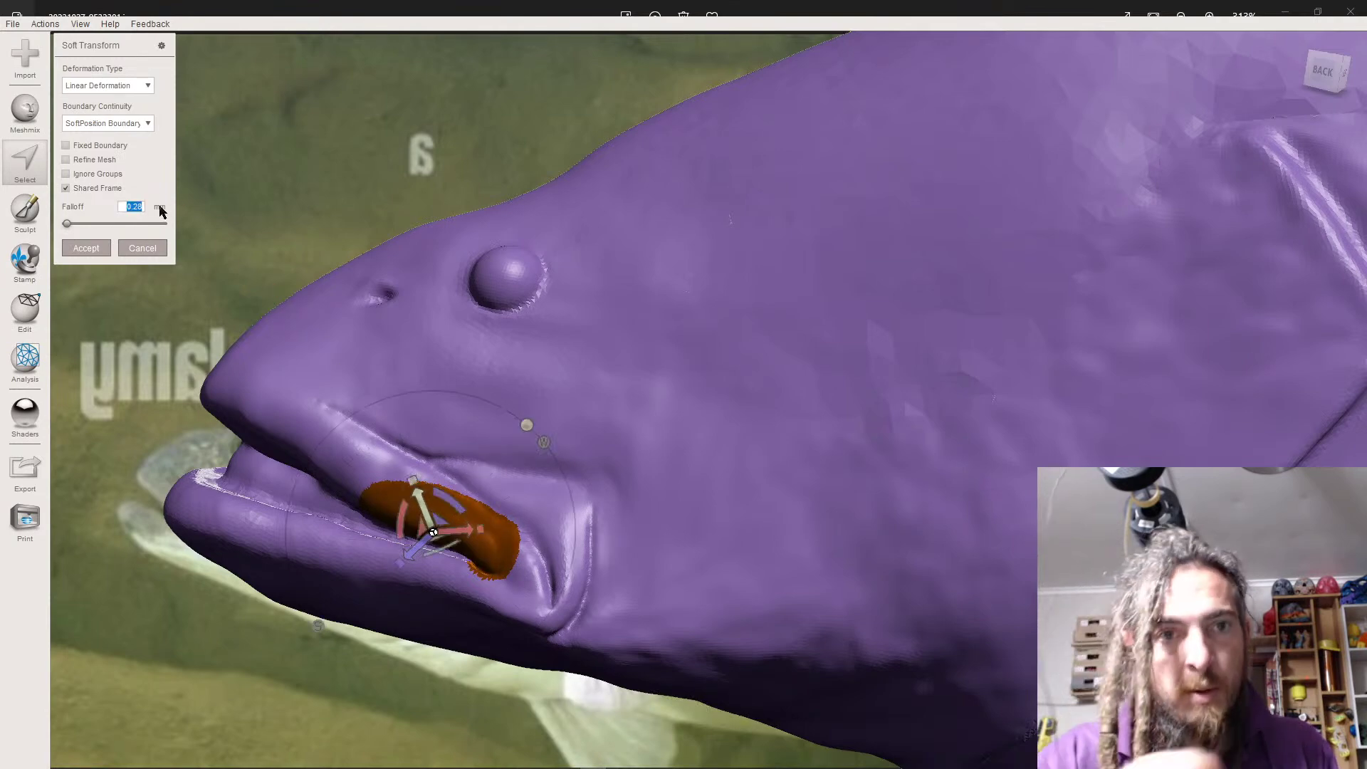
pyautogui.write('0')
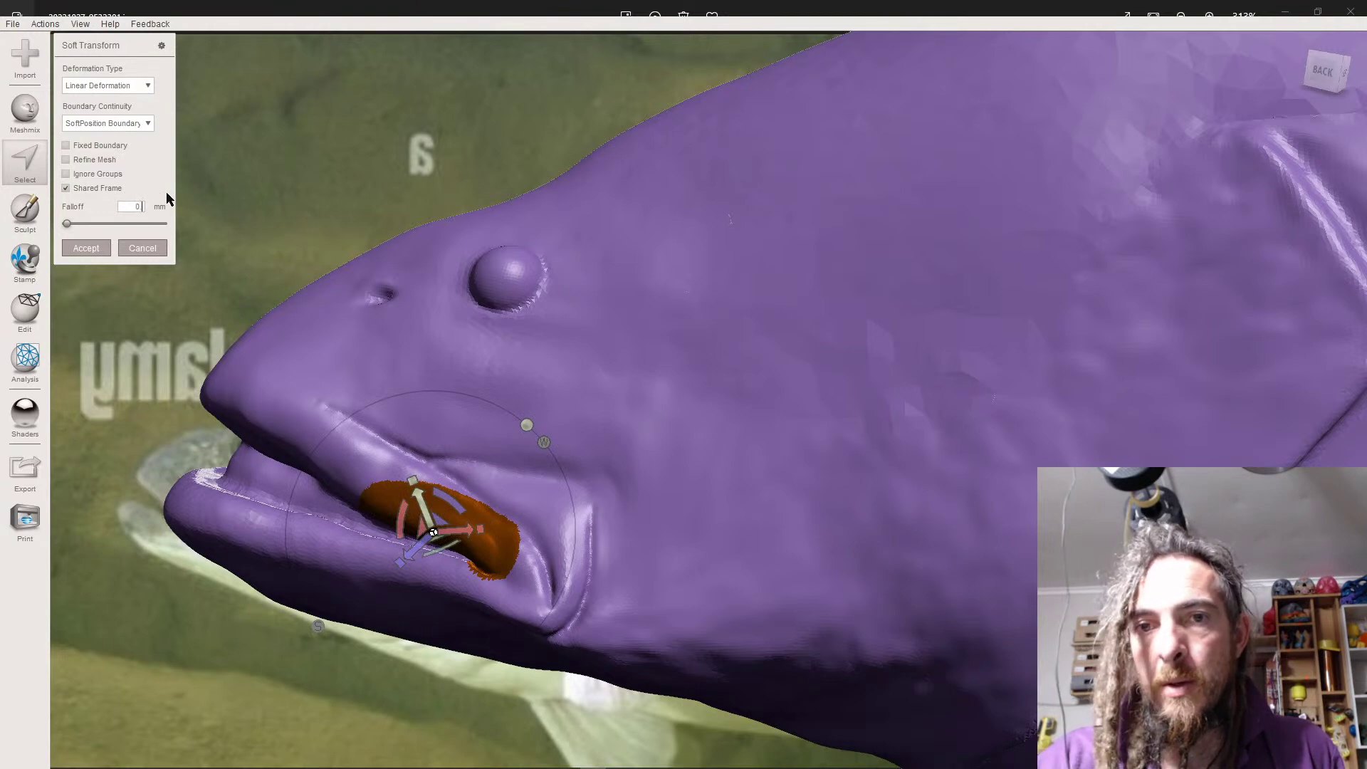
pyautogui.press('Return')
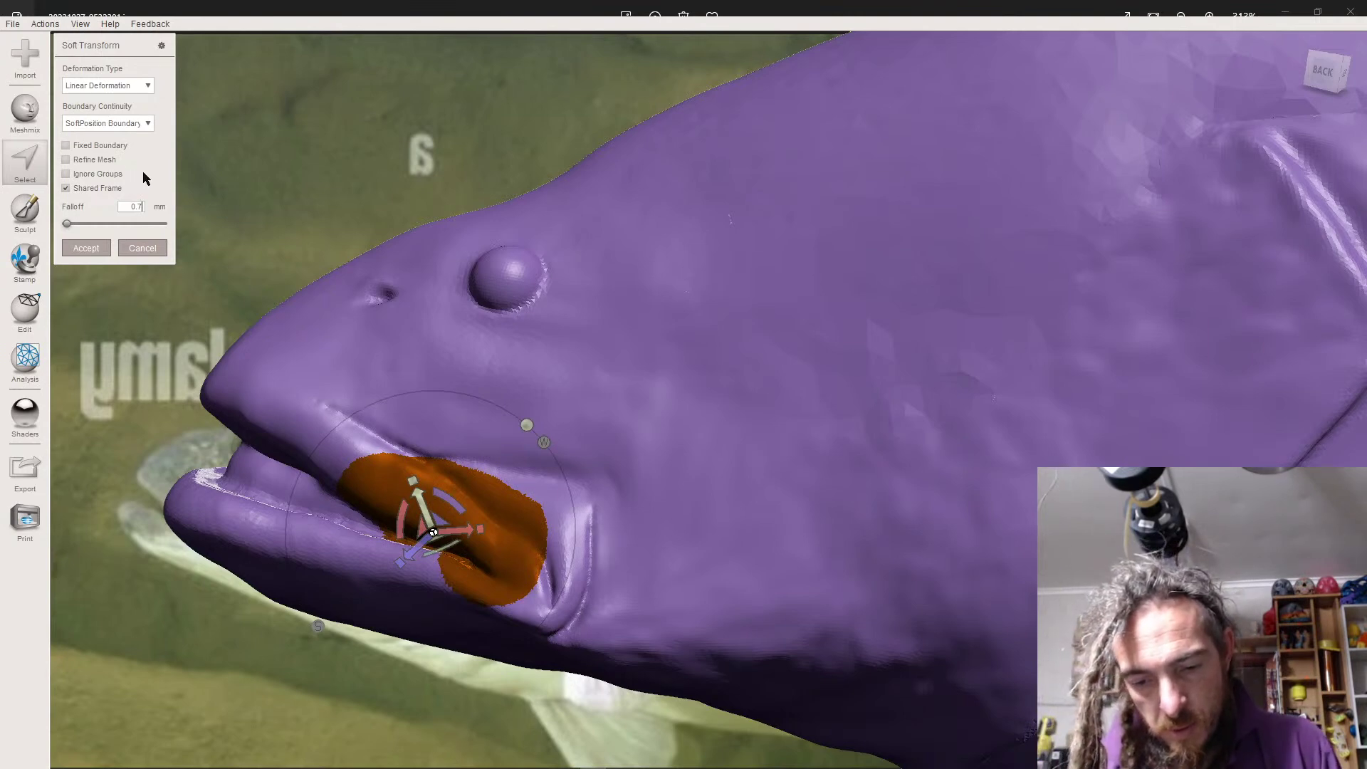
pyautogui.click(86, 248)
# - Smooth the crease above the mouth corner using the RobustSmooth brush with a rounded falloff at strength 95 and size 14
pyautogui.scroll(-5, 348, 284)
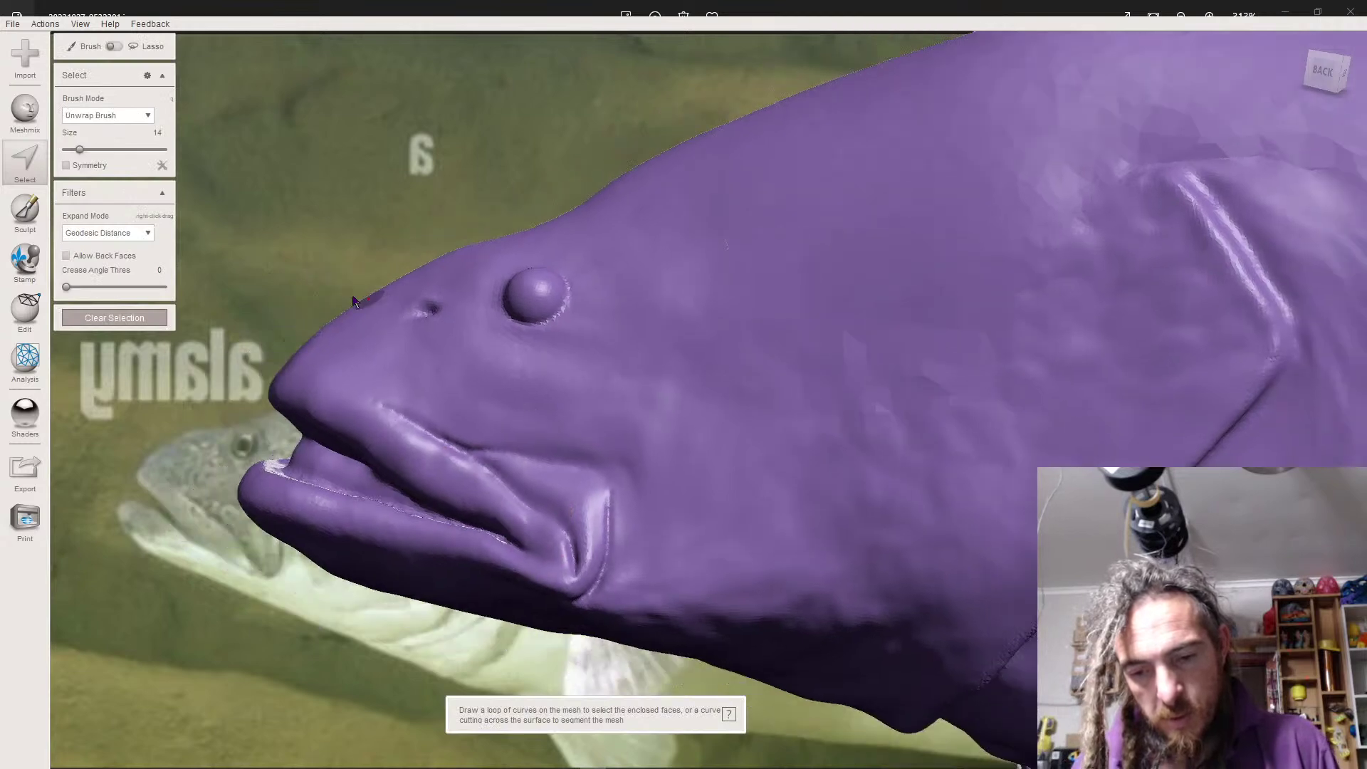
pyautogui.moveTo(354, 294); pyautogui.dragTo(352, 292, button='right')
pyautogui.scroll(4, 353, 297)
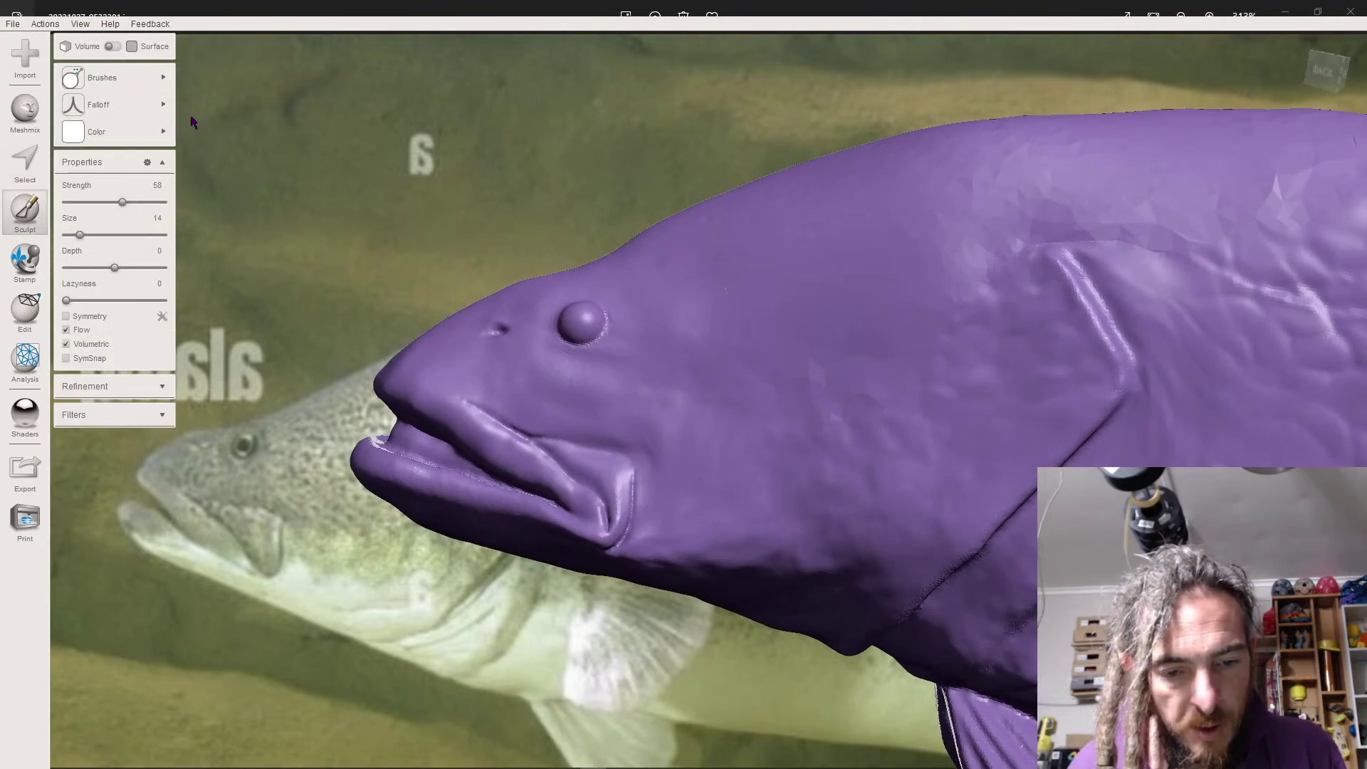
pyautogui.moveTo(173, 111)
pyautogui.click(314, 122)
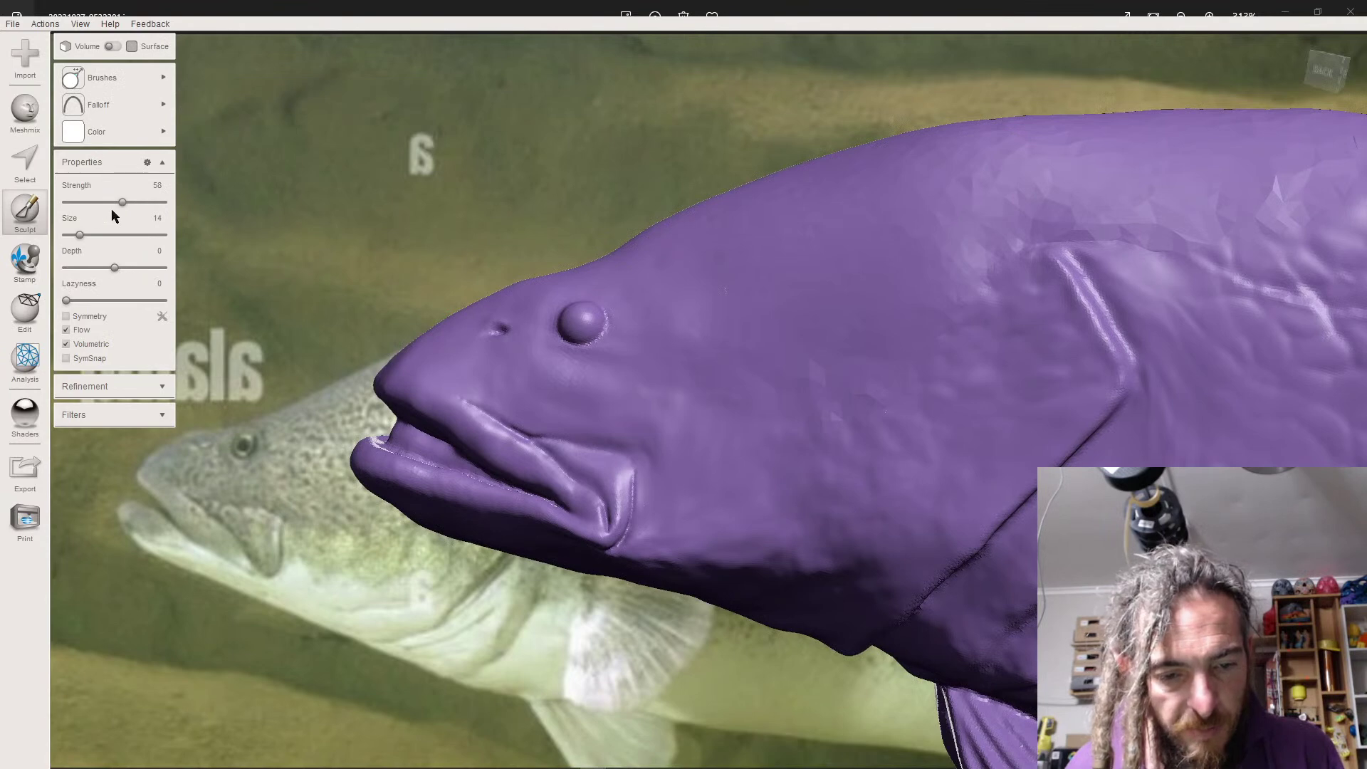
pyautogui.moveTo(106, 82)
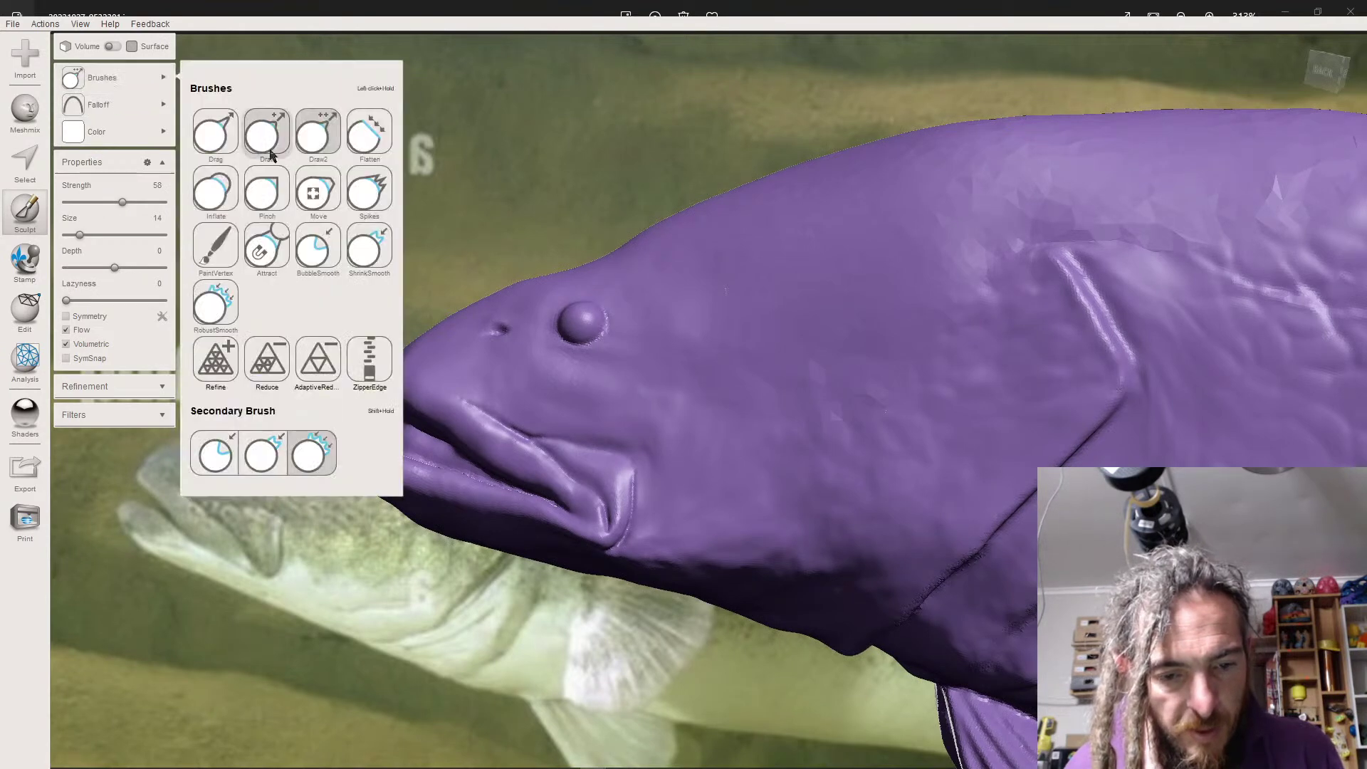
pyautogui.click(215, 304)
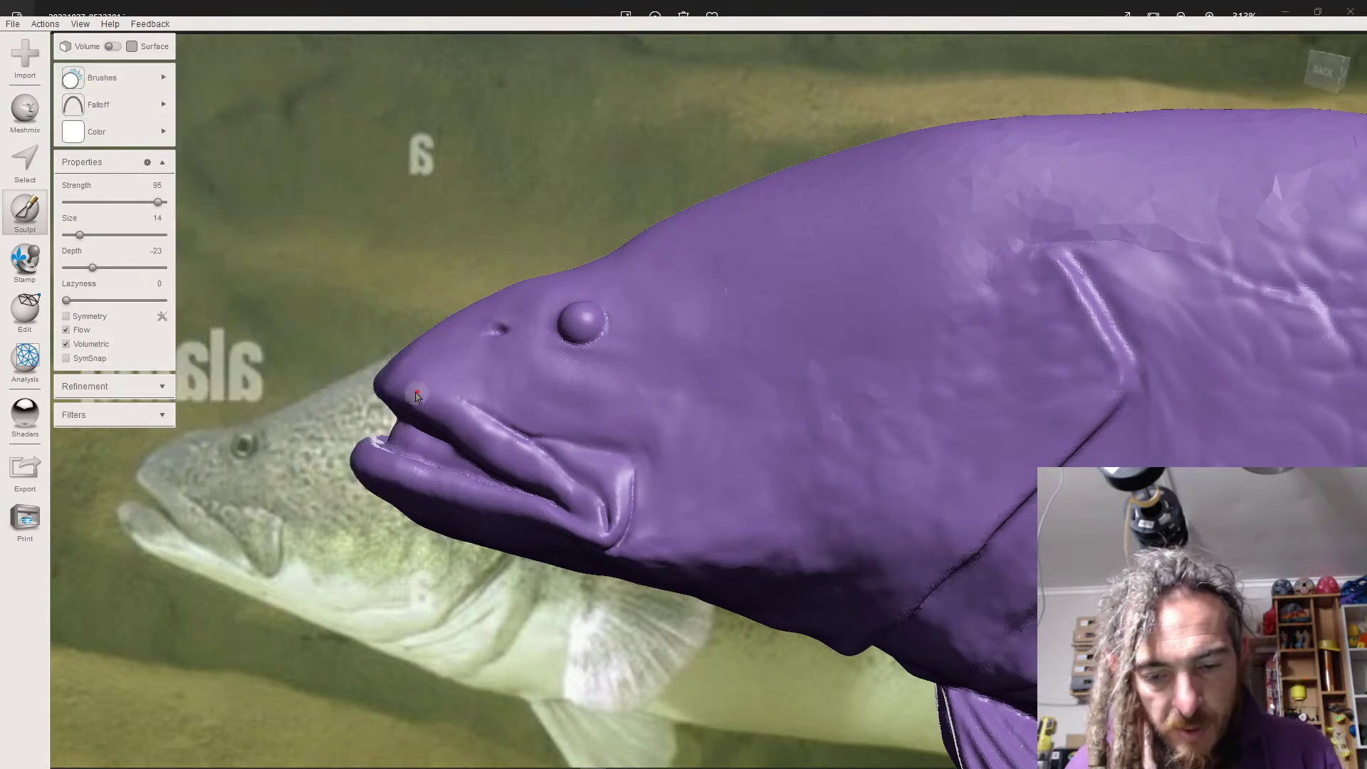
pyautogui.scroll(5, 402, 390)
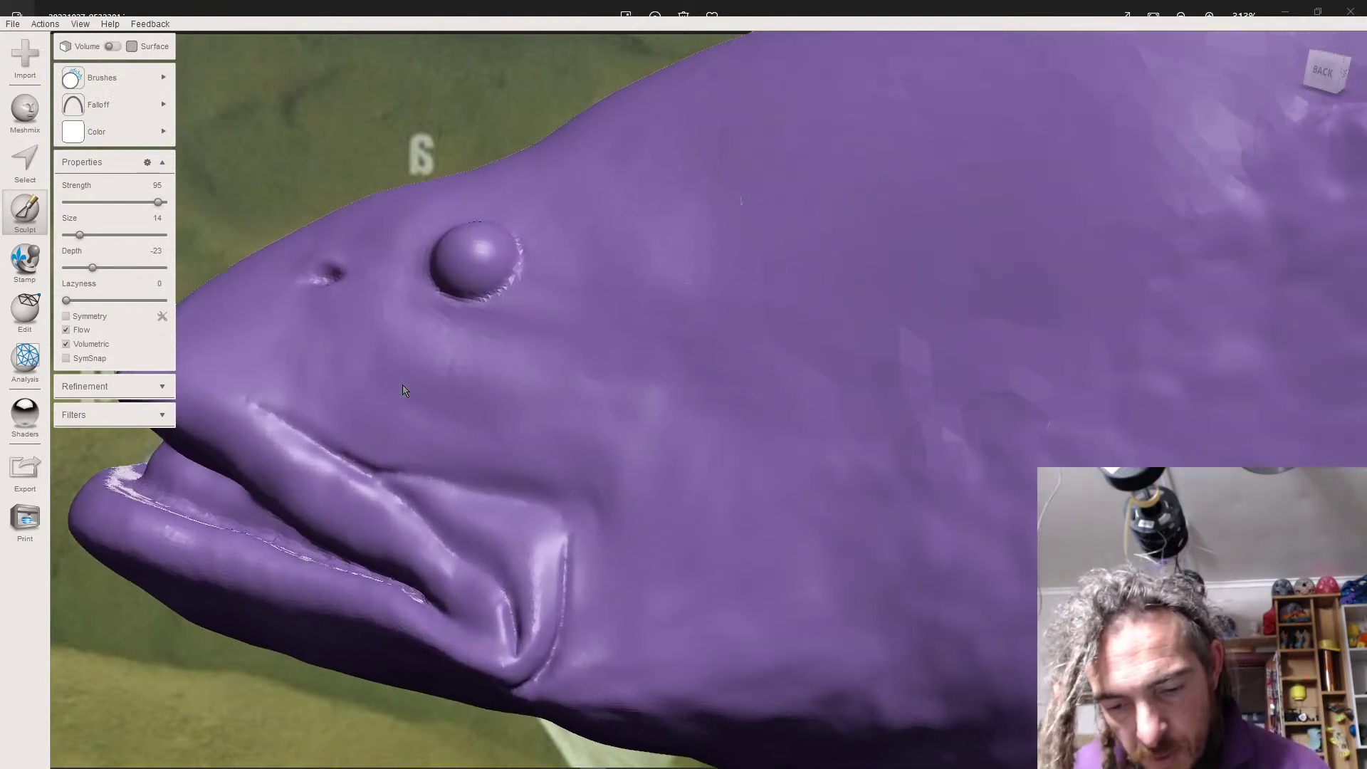
pyautogui.scroll(1, 402, 390)
pyautogui.moveTo(402, 390); pyautogui.dragTo(402, 326, button='middle')
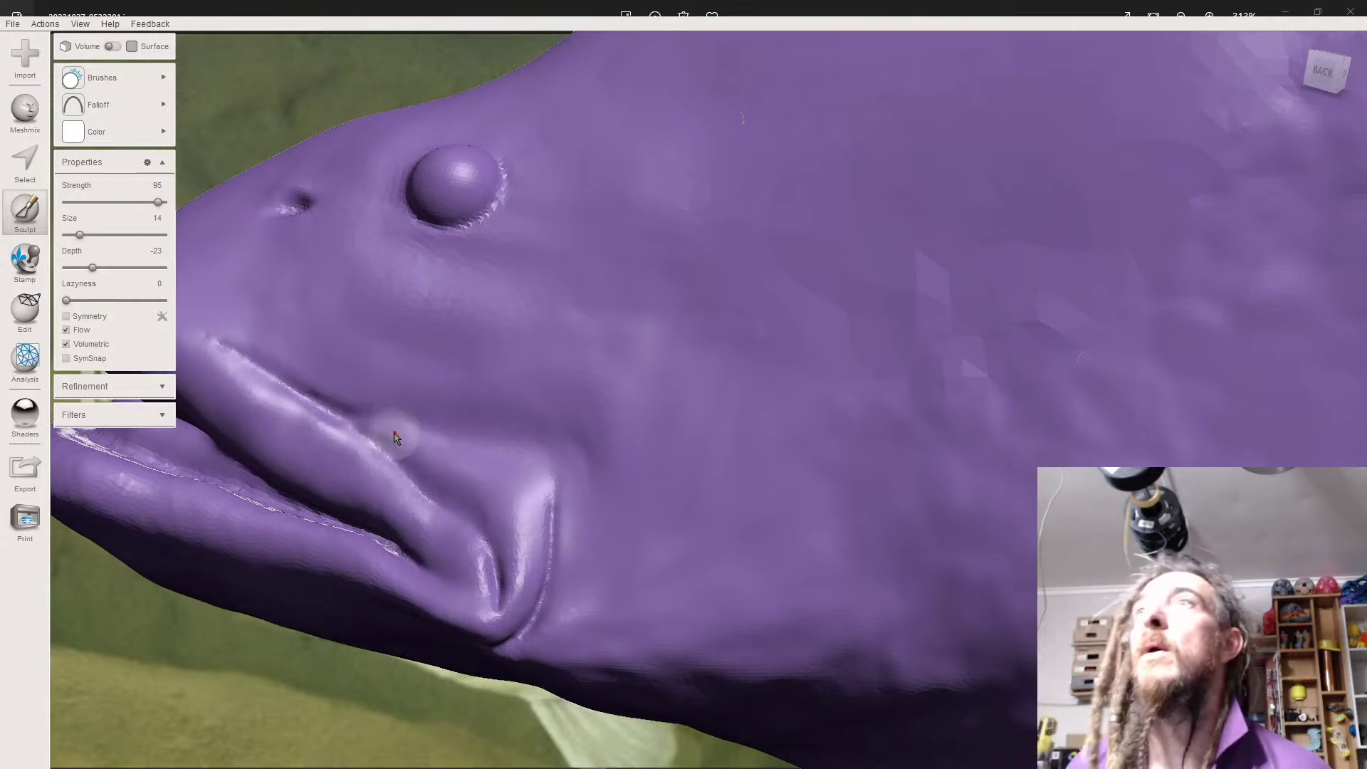
pyautogui.scroll(-2, 394, 432)
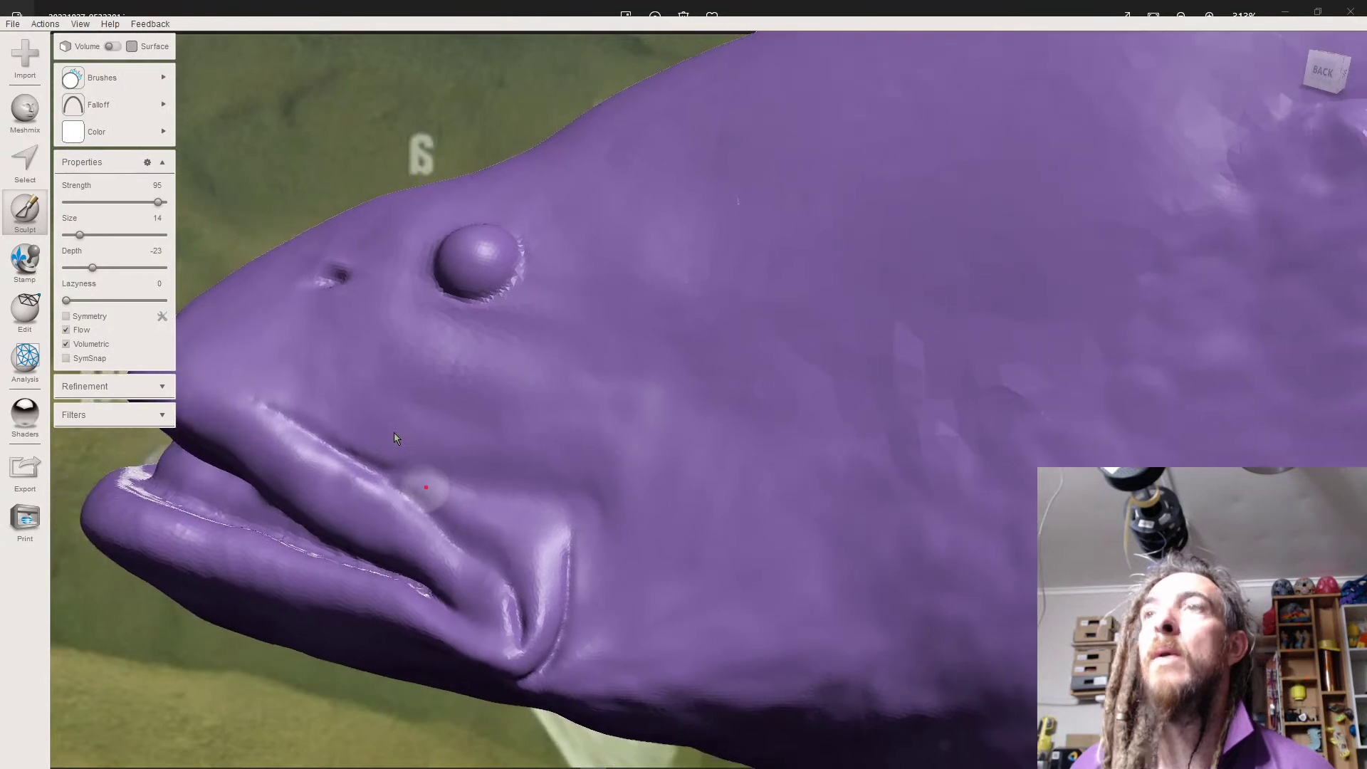
pyautogui.scroll(-1, 394, 433)
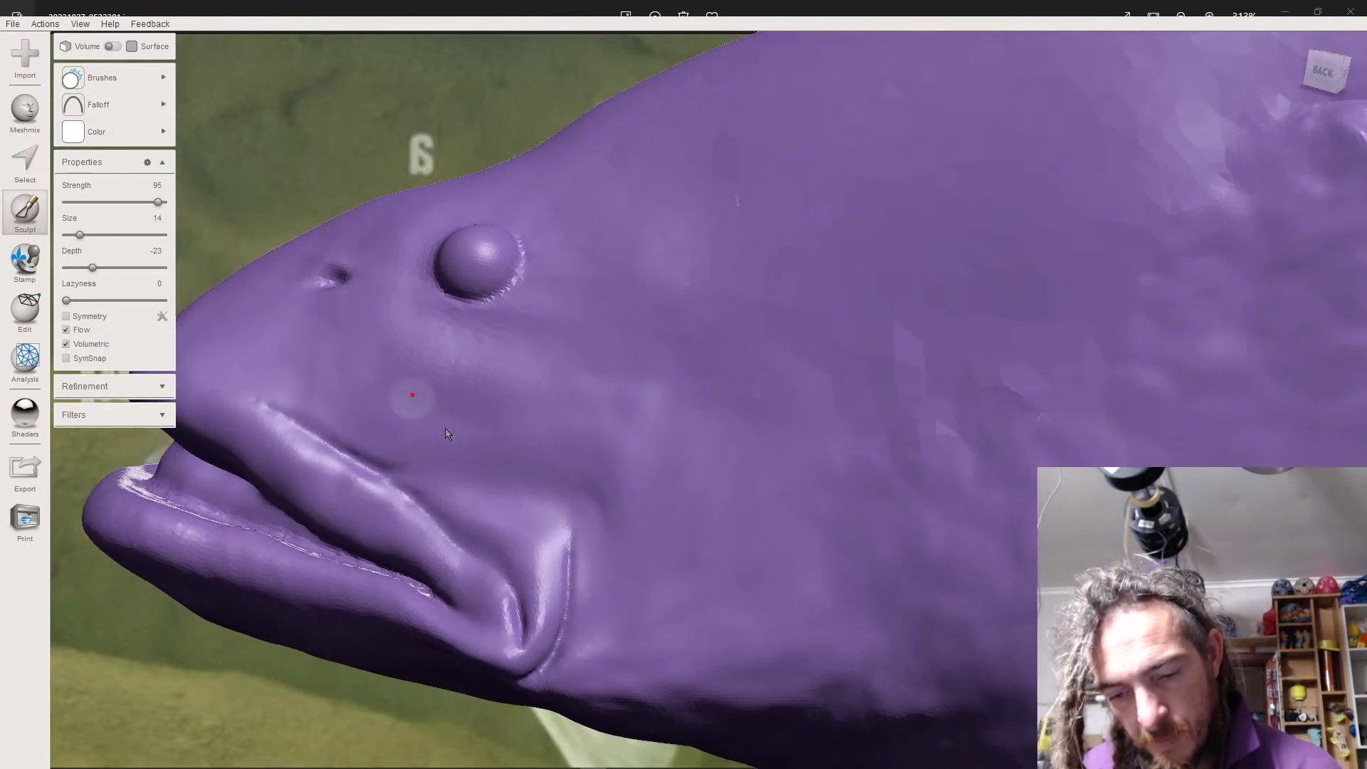
# - Examine the head, gill cover and front of the body against the reference photo from several angles
pyautogui.scroll(-5, 590, 392)
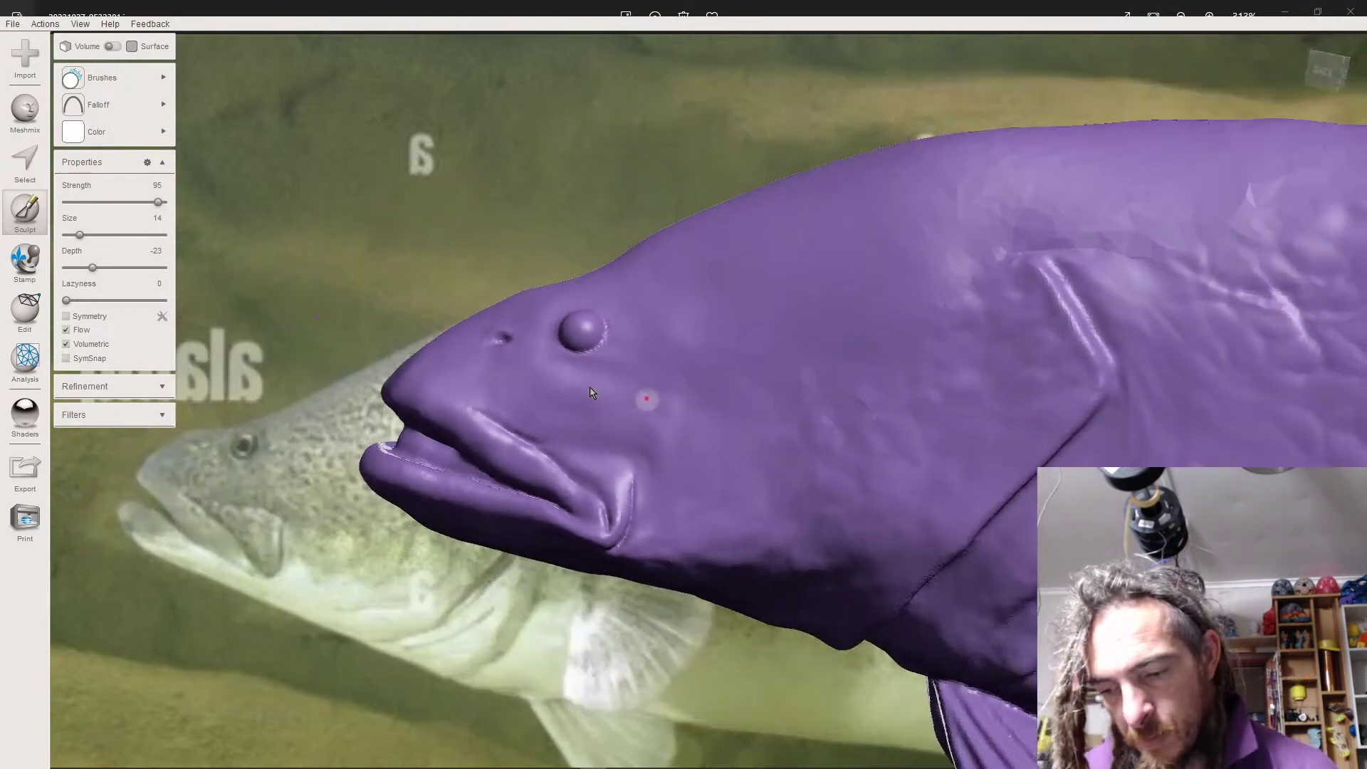
pyautogui.scroll(-2, 589, 392)
pyautogui.scroll(-1, 590, 392)
pyautogui.moveTo(590, 386); pyautogui.dragTo(589, 386, button='right')
pyautogui.moveTo(590, 386); pyautogui.dragTo(589, 388, button='middle')
pyautogui.moveTo(590, 388); pyautogui.dragTo(589, 386, button='right')
pyautogui.moveTo(590, 386); pyautogui.dragTo(590, 387, button='middle')
pyautogui.moveTo(589, 388); pyautogui.dragTo(581, 395, button='right')
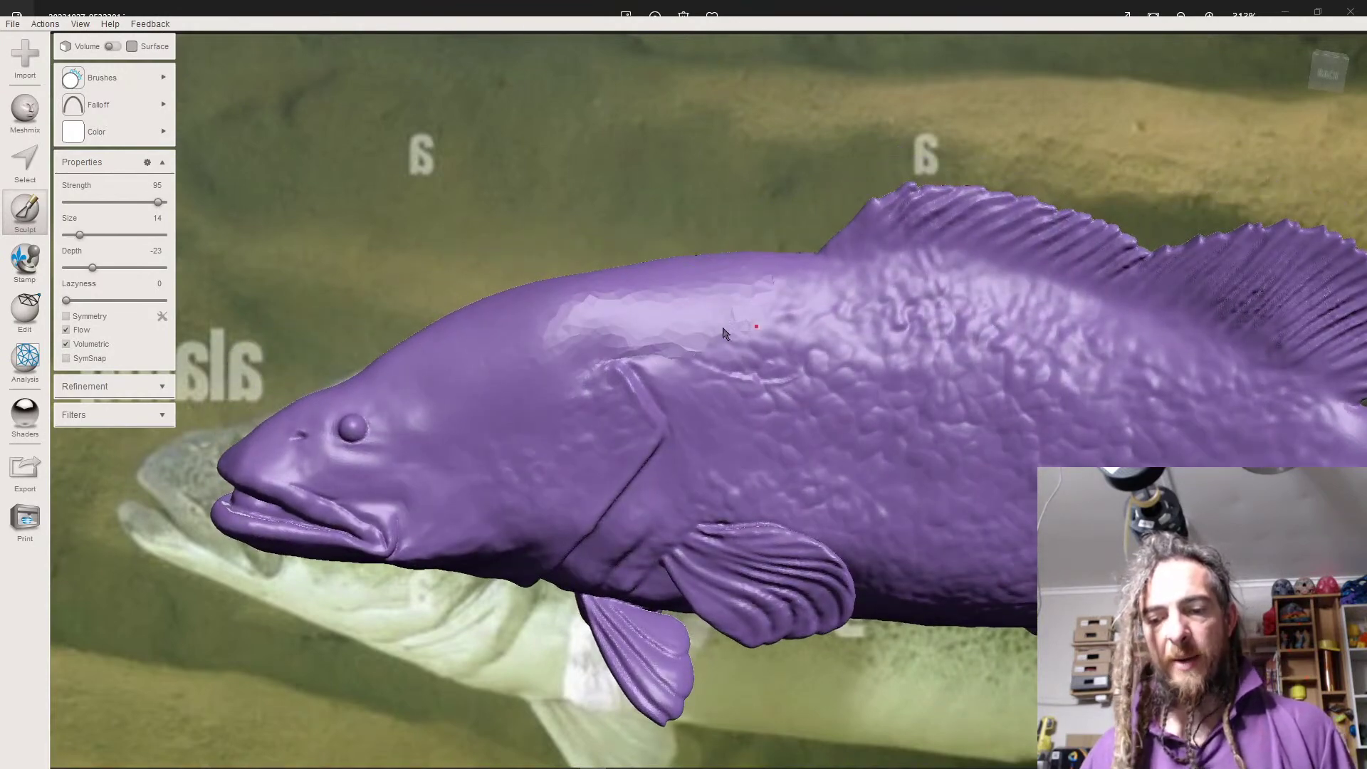
pyautogui.moveTo(639, 311); pyautogui.dragTo(682, 368, button='right')
pyautogui.moveTo(566, 390); pyautogui.dragTo(483, 411, button='right')
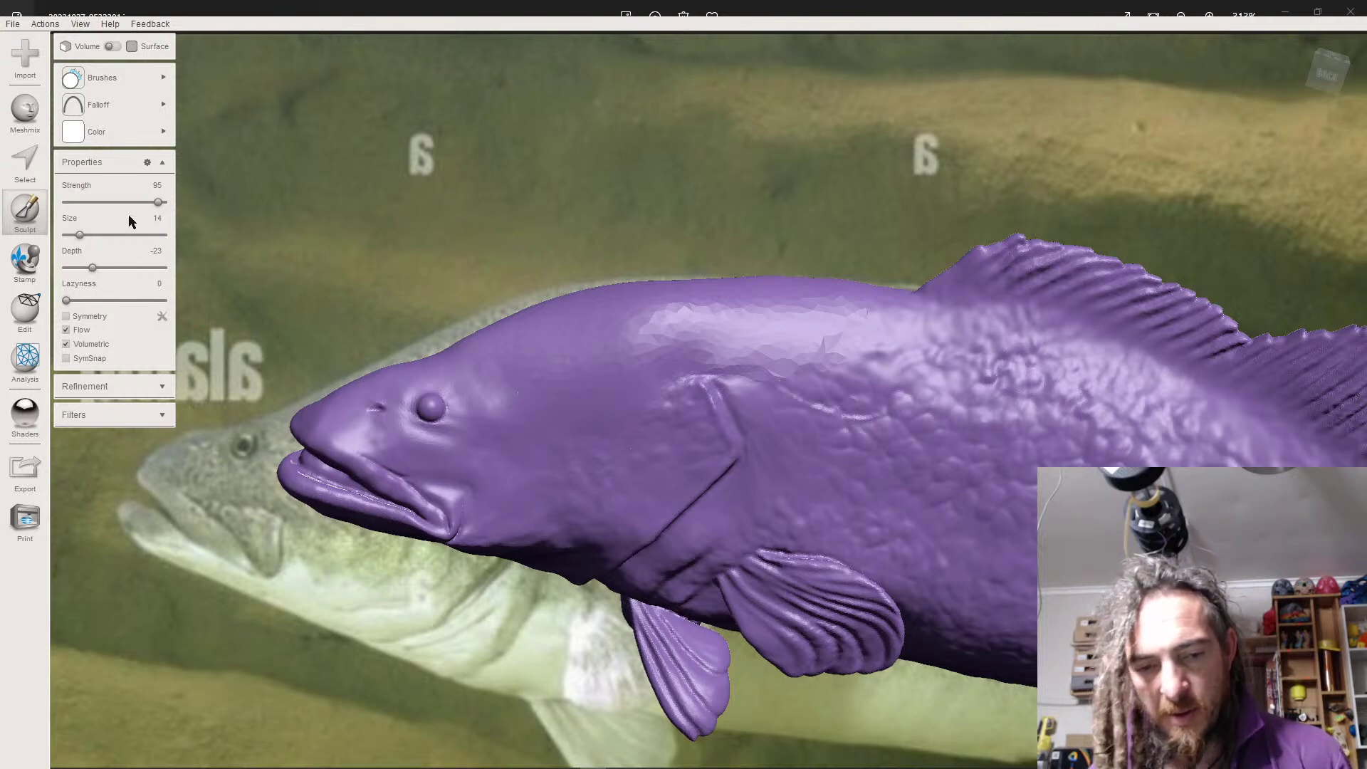
# - Place a cylinder primitive on the eye as a new object with a dimension of about 1.05 mm
pyautogui.click(26, 116)
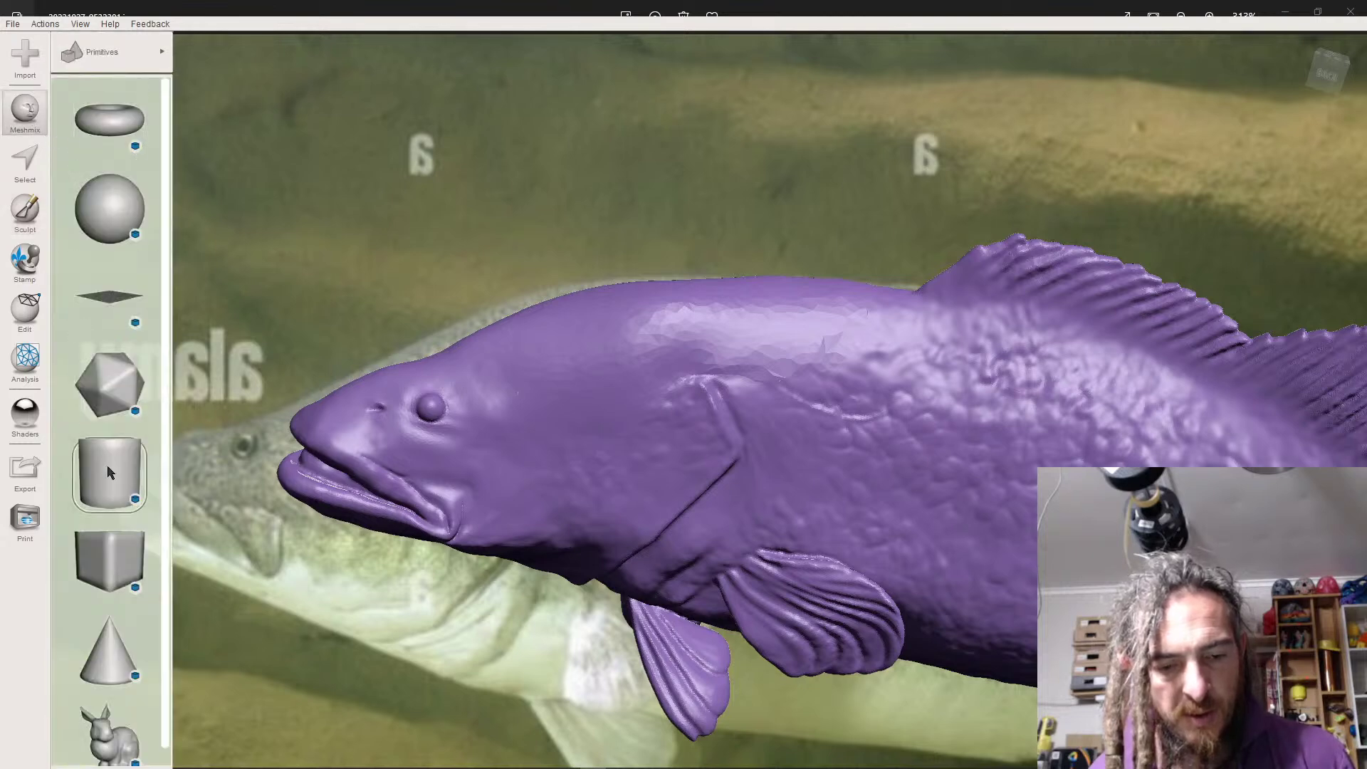
pyautogui.moveTo(427, 413); pyautogui.dragTo(431, 410)
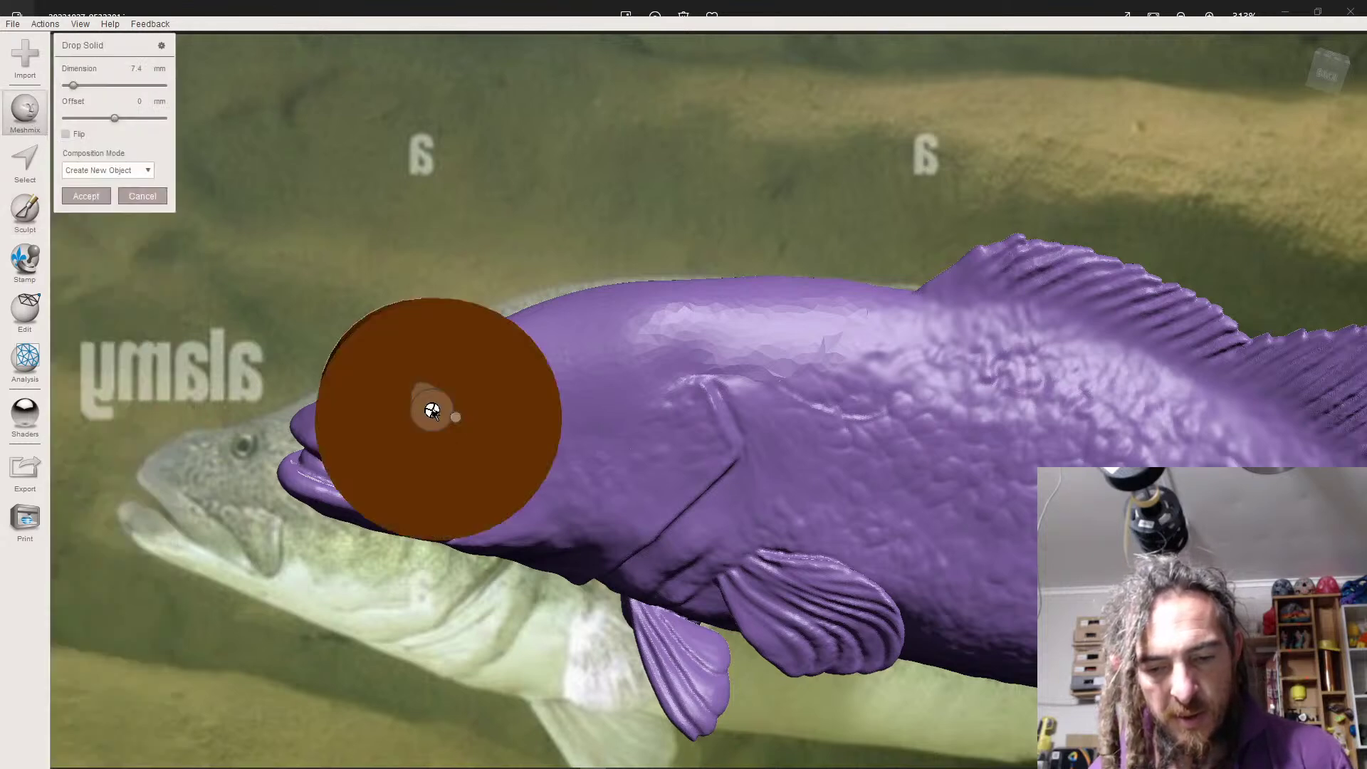
pyautogui.moveTo(75, 86); pyautogui.dragTo(67, 88)
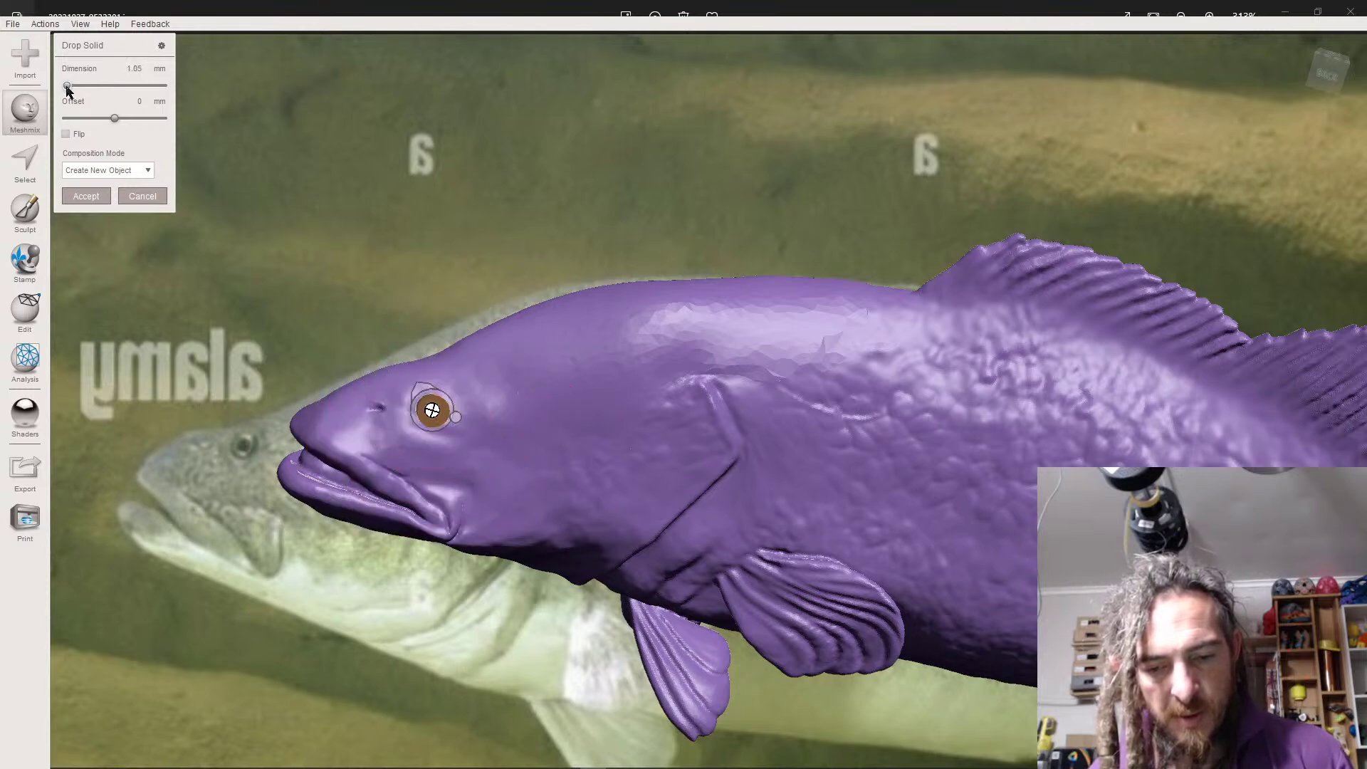
pyautogui.click(83, 198)
# - Scale the eye cylinder down uniformly to about 0.52 mm with Transform
pyautogui.scroll(3, 366, 413)
pyautogui.moveTo(258, 428); pyautogui.dragTo(323, 420, button='middle')
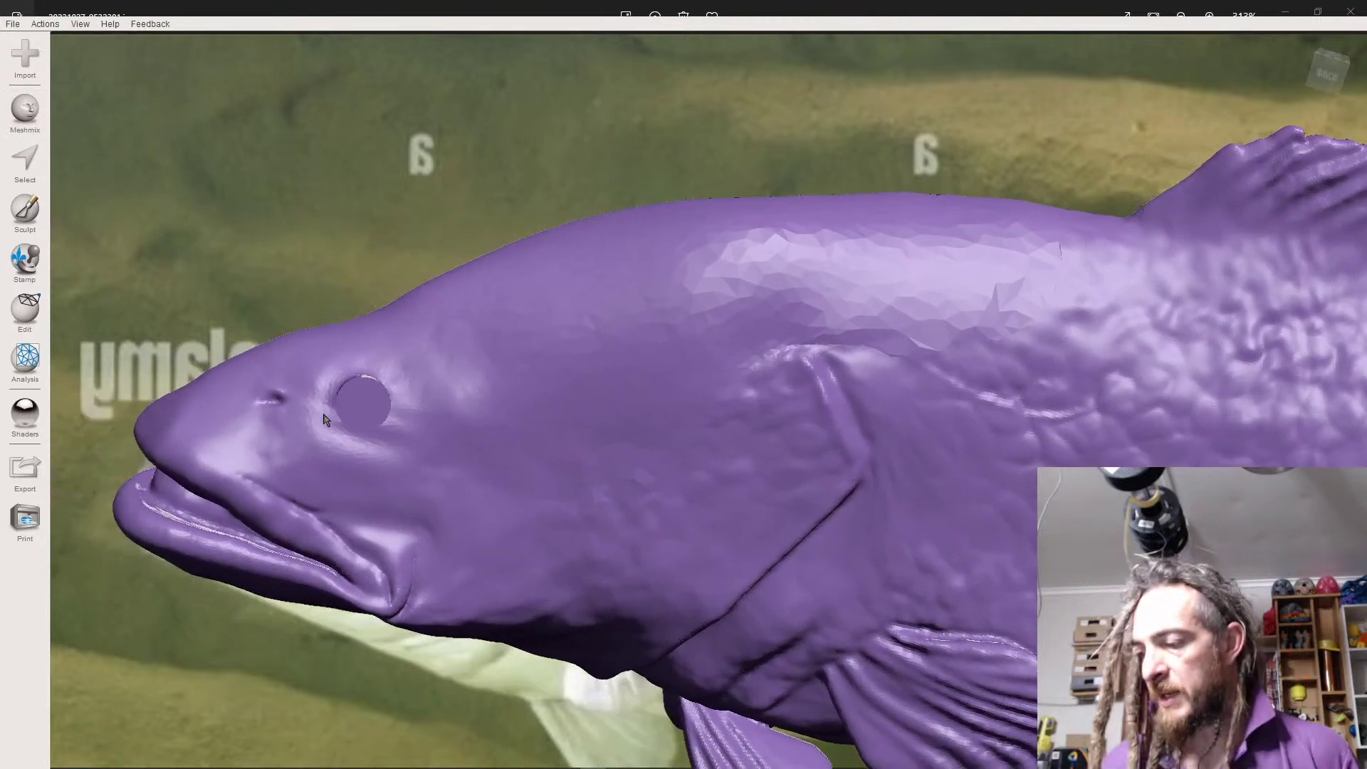
pyautogui.hotkey('ctrl', 't')
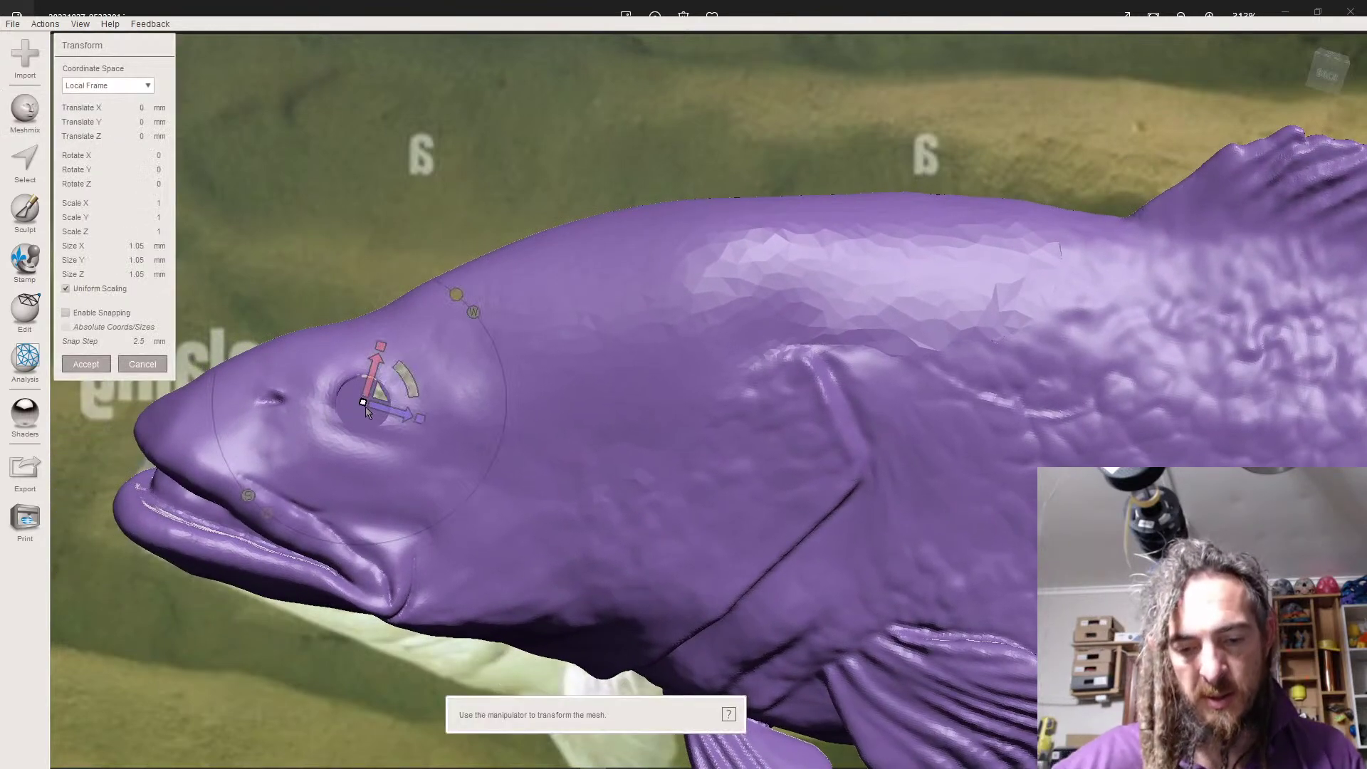
pyautogui.moveTo(362, 404); pyautogui.dragTo(193, 417)
# - Tilt and shift the cylinder on the eye and scale it down uniformly to about 0.45 mm
pyautogui.moveTo(455, 531); pyautogui.dragTo(517, 547, button='right')
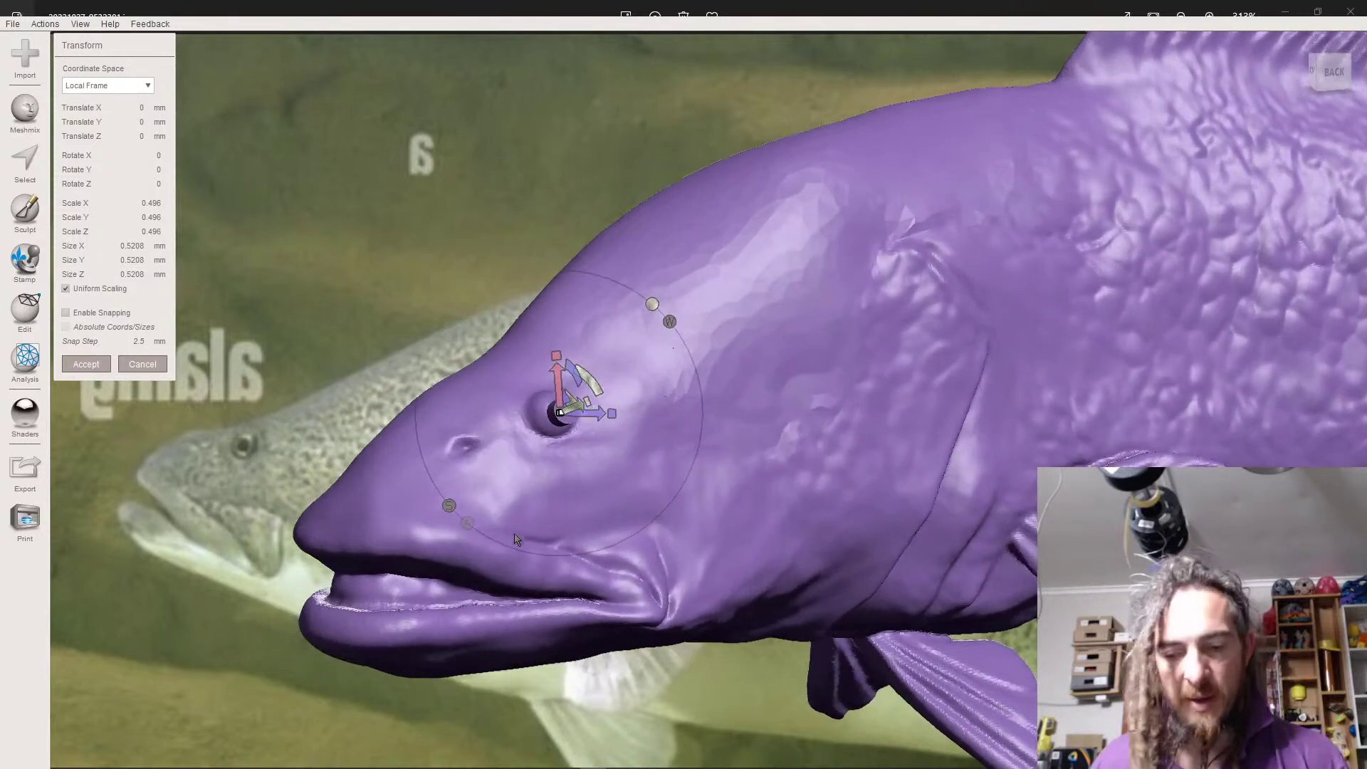
pyautogui.scroll(2, 517, 547)
pyautogui.moveTo(496, 501); pyautogui.dragTo(445, 460, button='right')
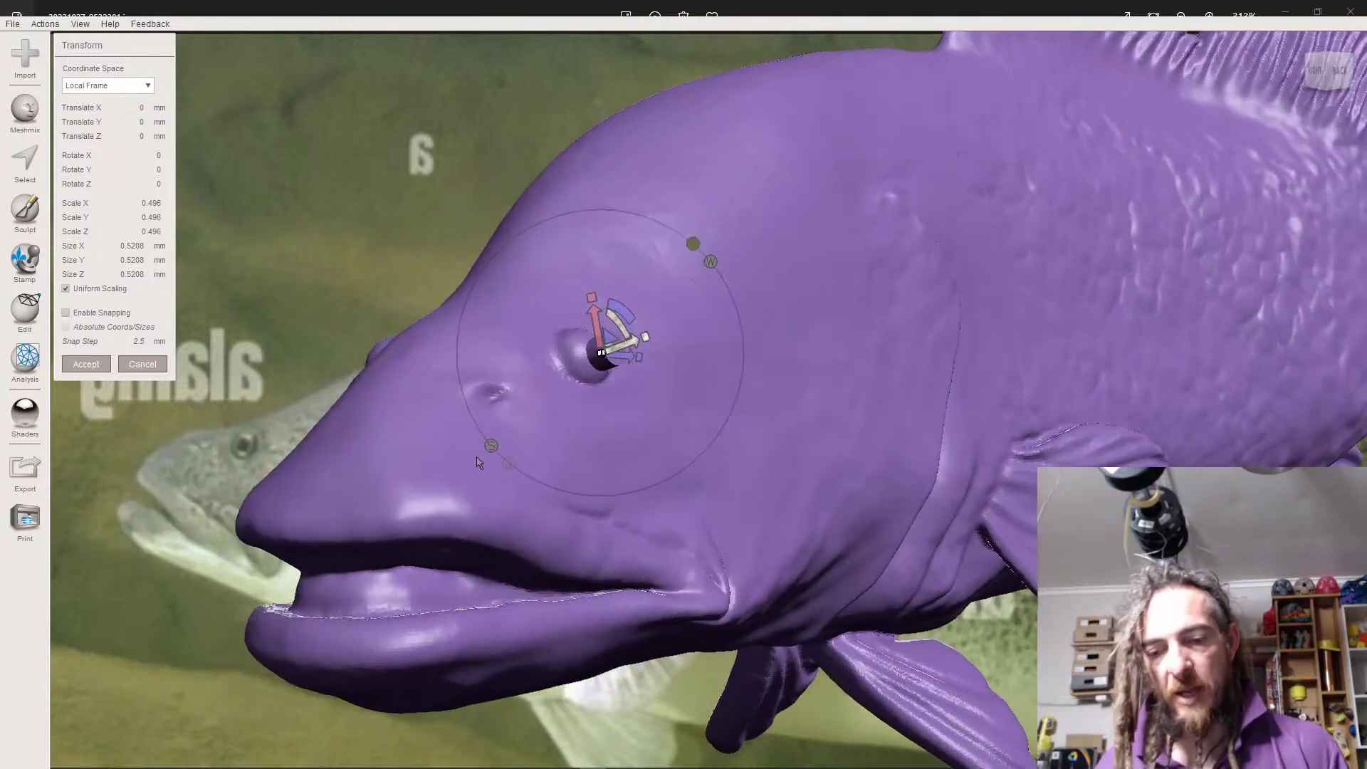
pyautogui.scroll(4, 537, 403)
pyautogui.moveTo(533, 406); pyautogui.dragTo(554, 370, button='right')
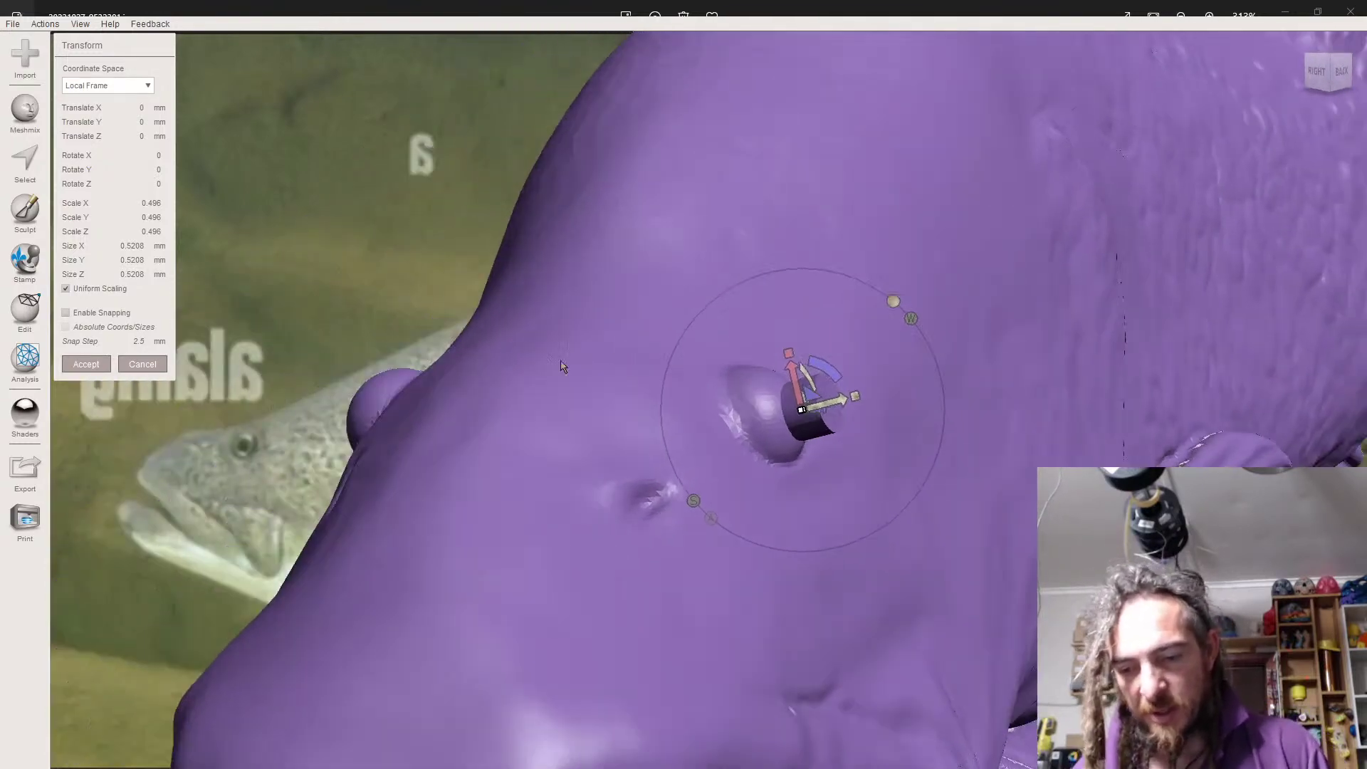
pyautogui.moveTo(822, 365); pyautogui.dragTo(780, 418)
pyautogui.scroll(3, 806, 417)
pyautogui.moveTo(846, 389); pyautogui.dragTo(815, 401)
# - Centre the cylinder on the eye at about -0.11, -0.04 and 0.08 mm translation and accept the transform
pyautogui.moveTo(815, 402); pyautogui.dragTo(708, 424, button='right')
pyautogui.moveTo(707, 424); pyautogui.dragTo(1046, 301, button='middle')
pyautogui.moveTo(727, 383)
pyautogui.mouseDown(button='right')
pyautogui.moveTo(710, 396)
pyautogui.moveTo(720, 389)
pyautogui.mouseUp(button='right')
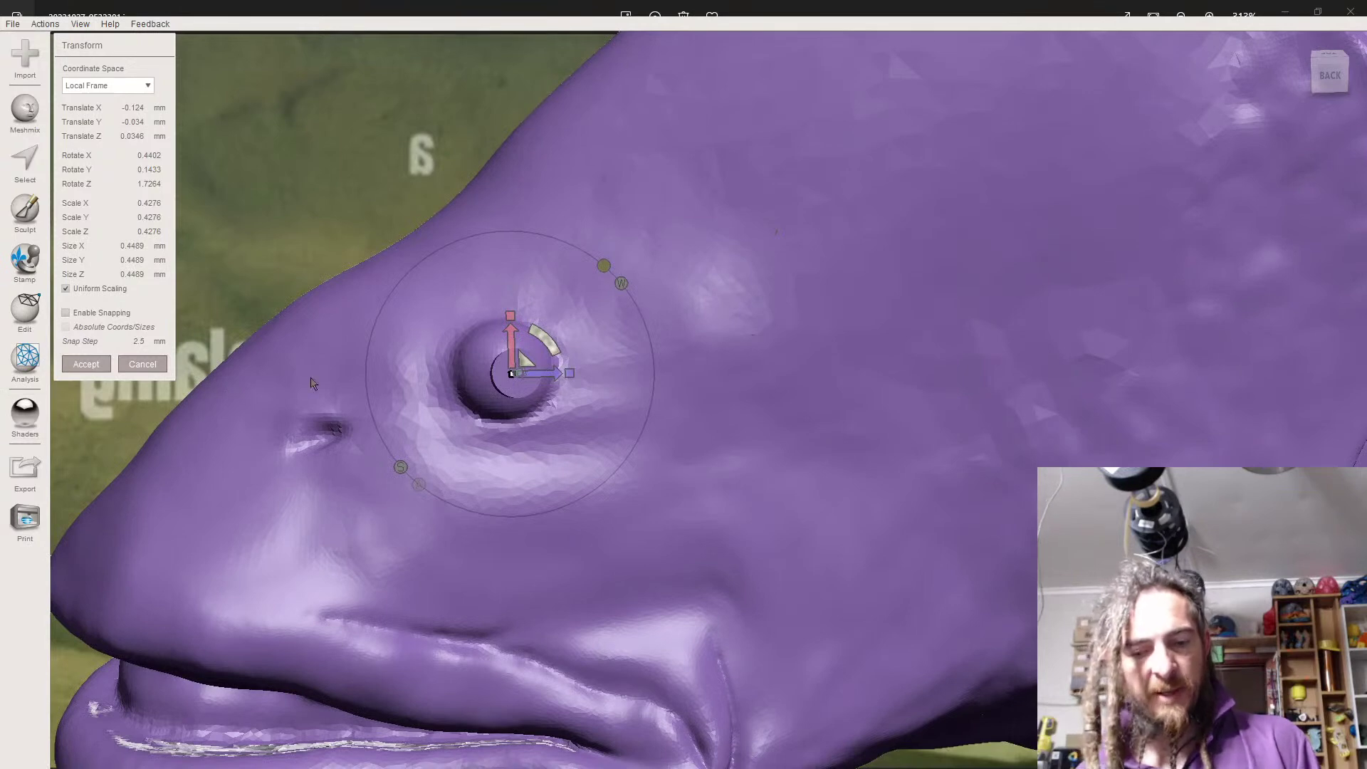
pyautogui.moveTo(527, 367); pyautogui.dragTo(520, 362)
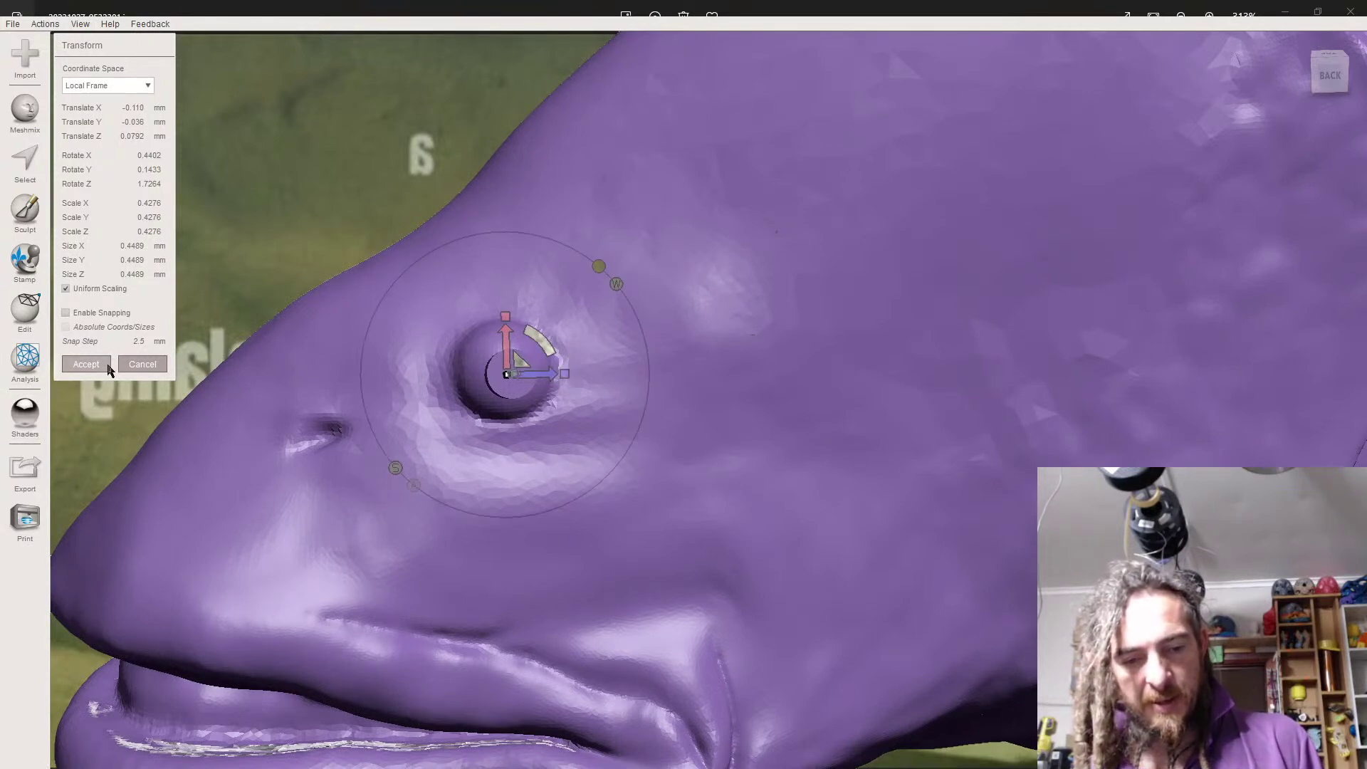
pyautogui.click(85, 363)
# - Duplicate the eye cylinder
pyautogui.moveTo(319, 411); pyautogui.dragTo(439, 423, button='right')
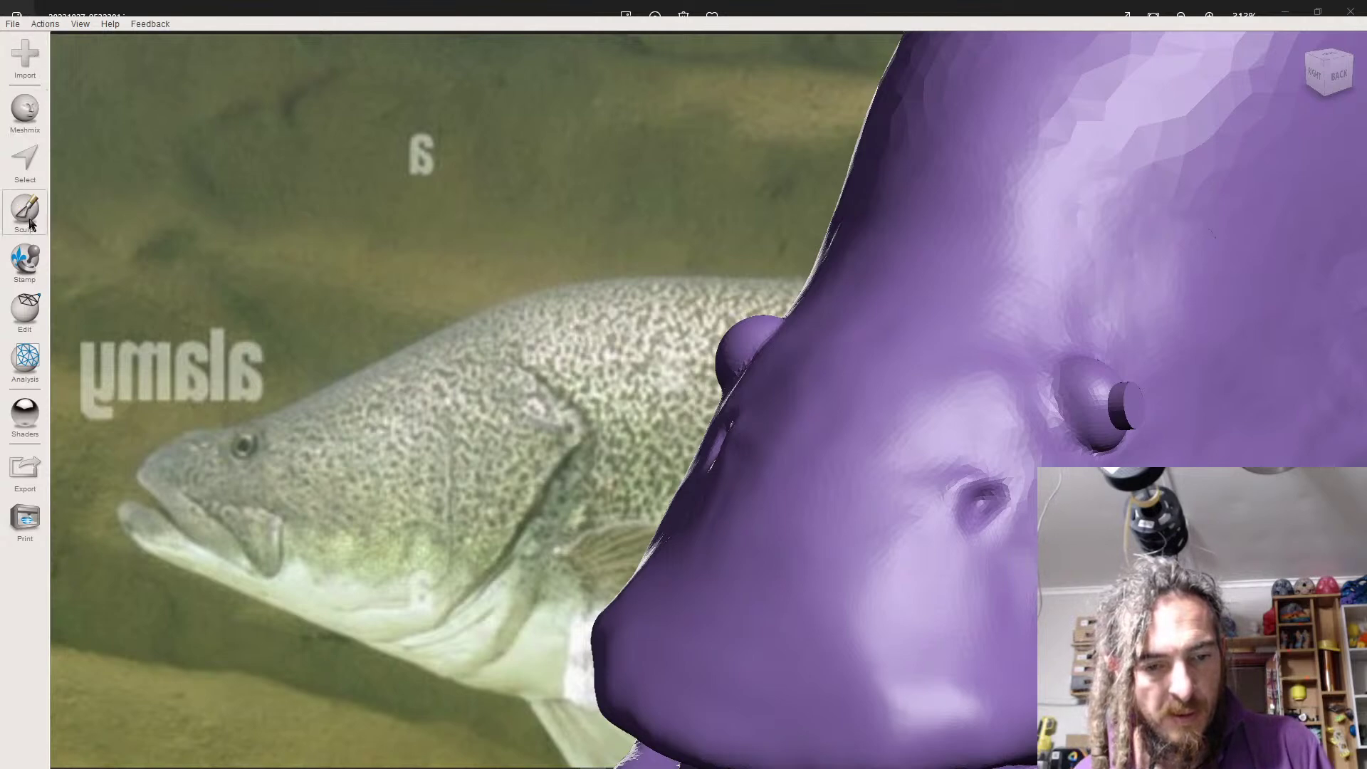
pyautogui.click(25, 312)
pyautogui.click(114, 75)
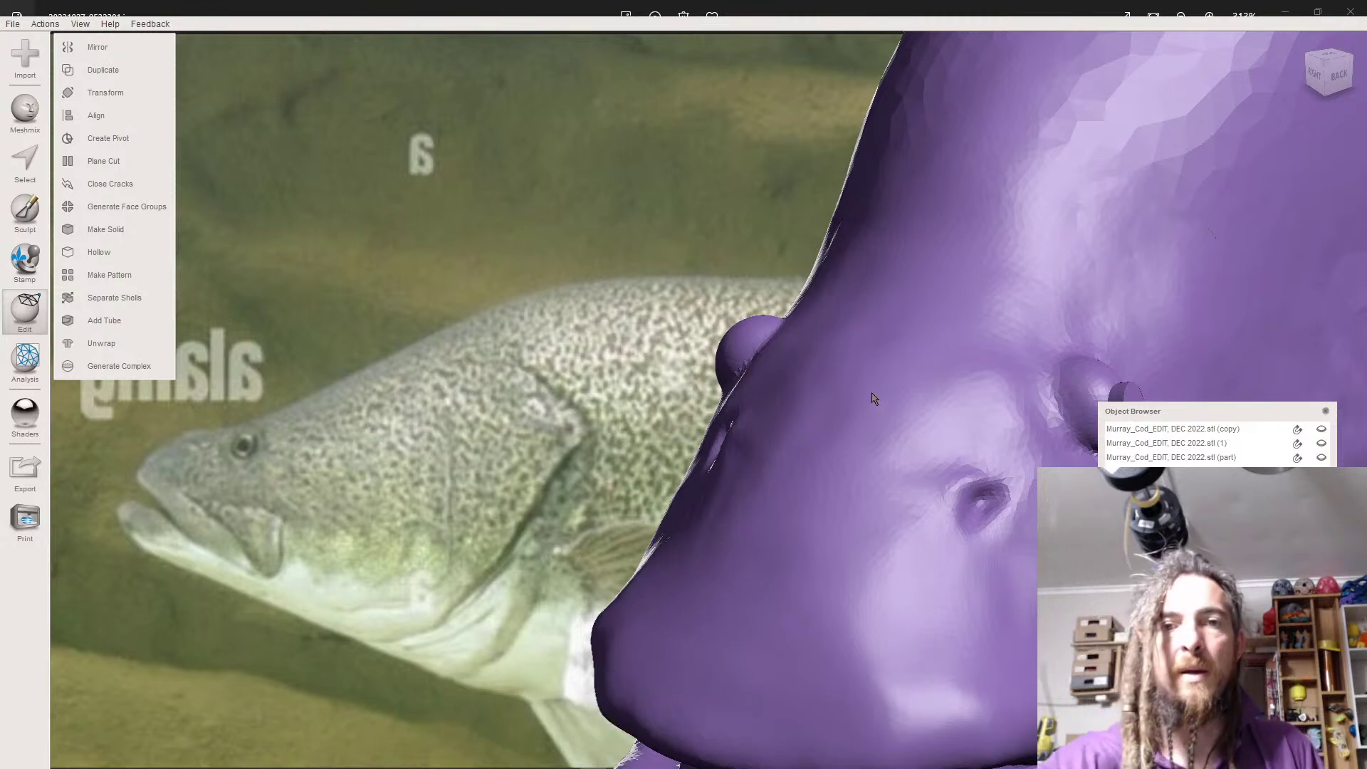
# - Move the duplicated cylinder about -3.80 mm in X and 1.63 mm in Z onto the opposite eye, rotating it to face outward
pyautogui.press('t')
pyautogui.moveTo(911, 414); pyautogui.dragTo(694, 392, button='right')
pyautogui.moveTo(997, 299); pyautogui.dragTo(641, 284)
pyautogui.moveTo(641, 284); pyautogui.dragTo(677, 309, button='right')
pyautogui.moveTo(701, 359); pyautogui.dragTo(690, 320, button='right')
pyautogui.moveTo(686, 333); pyautogui.dragTo(747, 305)
pyautogui.moveTo(748, 305); pyautogui.dragTo(781, 625, button='right')
pyautogui.moveTo(780, 625)
pyautogui.mouseDown()
pyautogui.moveTo(766, 637)
pyautogui.moveTo(794, 646)
pyautogui.moveTo(802, 621)
pyautogui.mouseUp()
pyautogui.moveTo(804, 618); pyautogui.dragTo(755, 467, button='right')
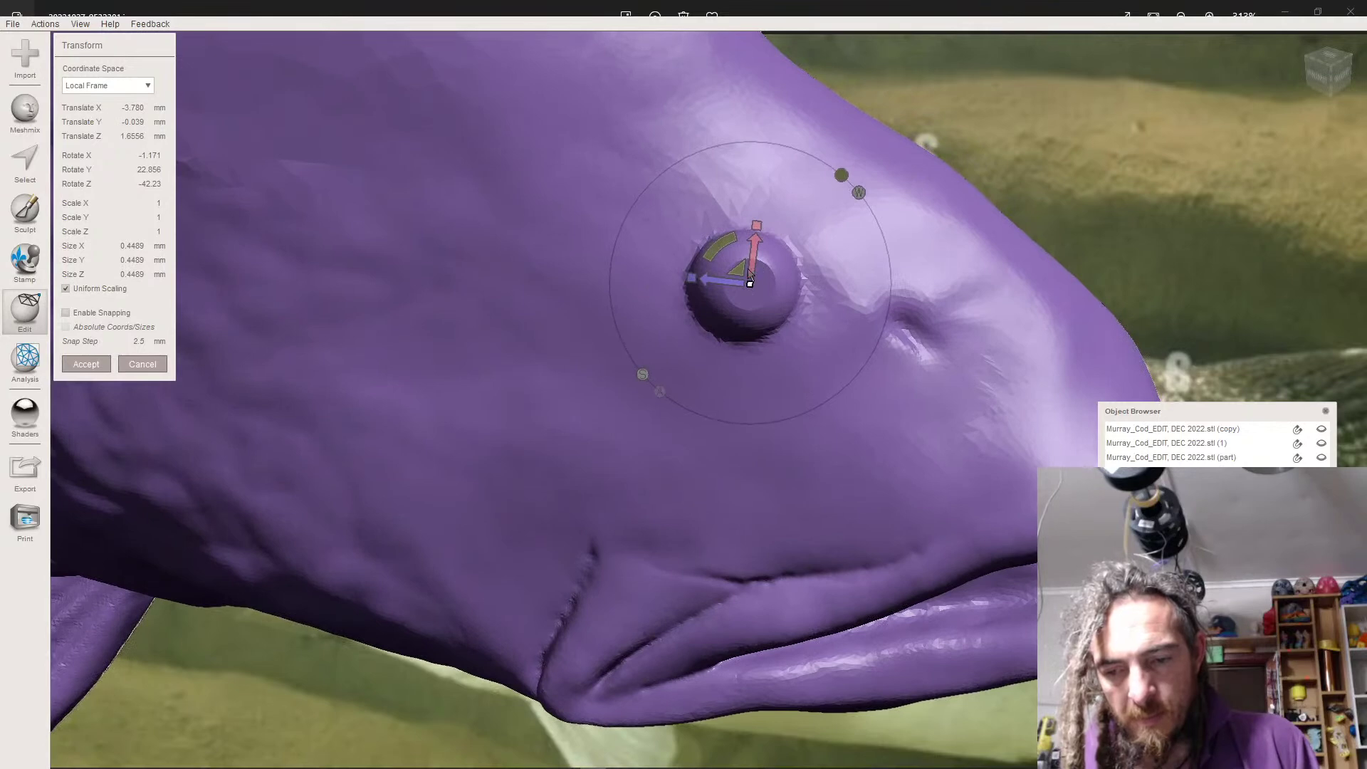
pyautogui.moveTo(742, 271); pyautogui.dragTo(740, 274)
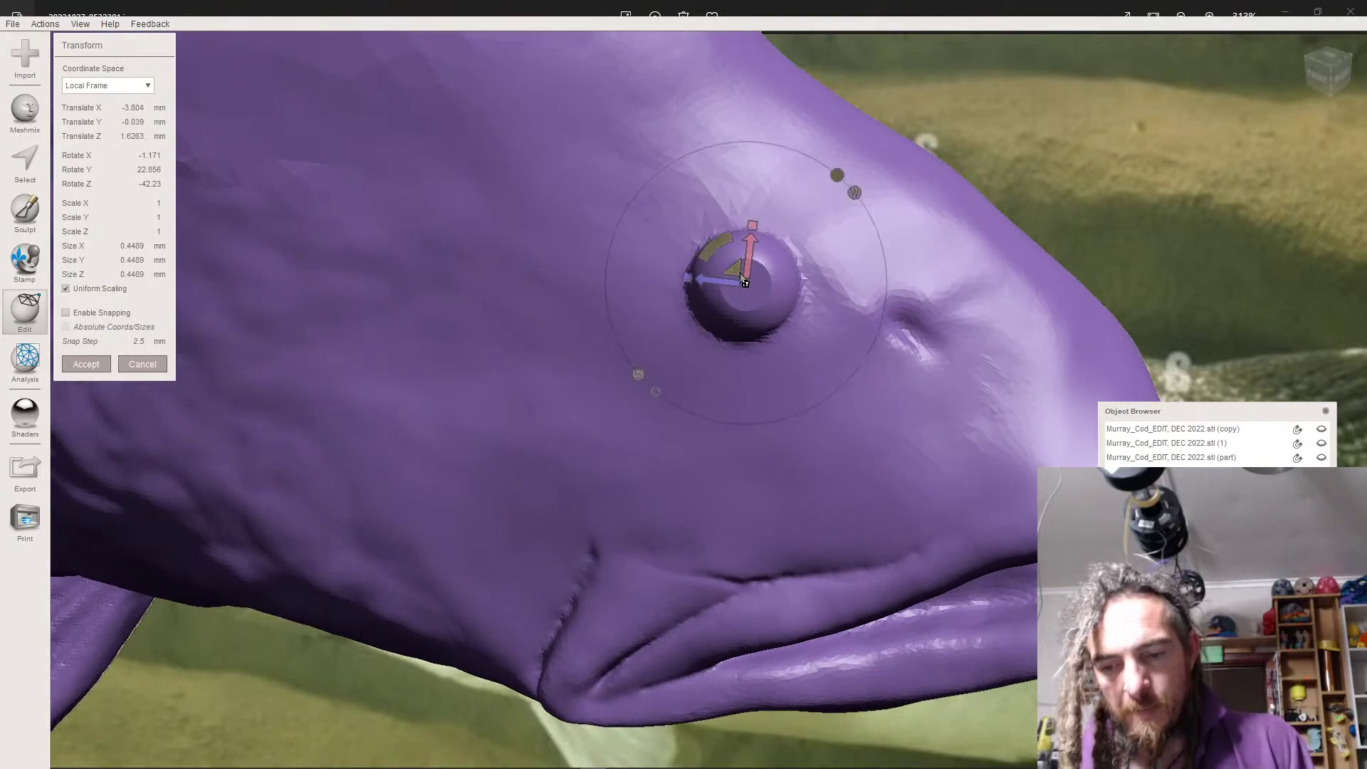
# - Fine-tune the duplicate cylinder to rotations of about -0.5, 17.4 and -34.8, centre it on the eye and accept the transform
pyautogui.moveTo(796, 370); pyautogui.dragTo(639, 344, button='right')
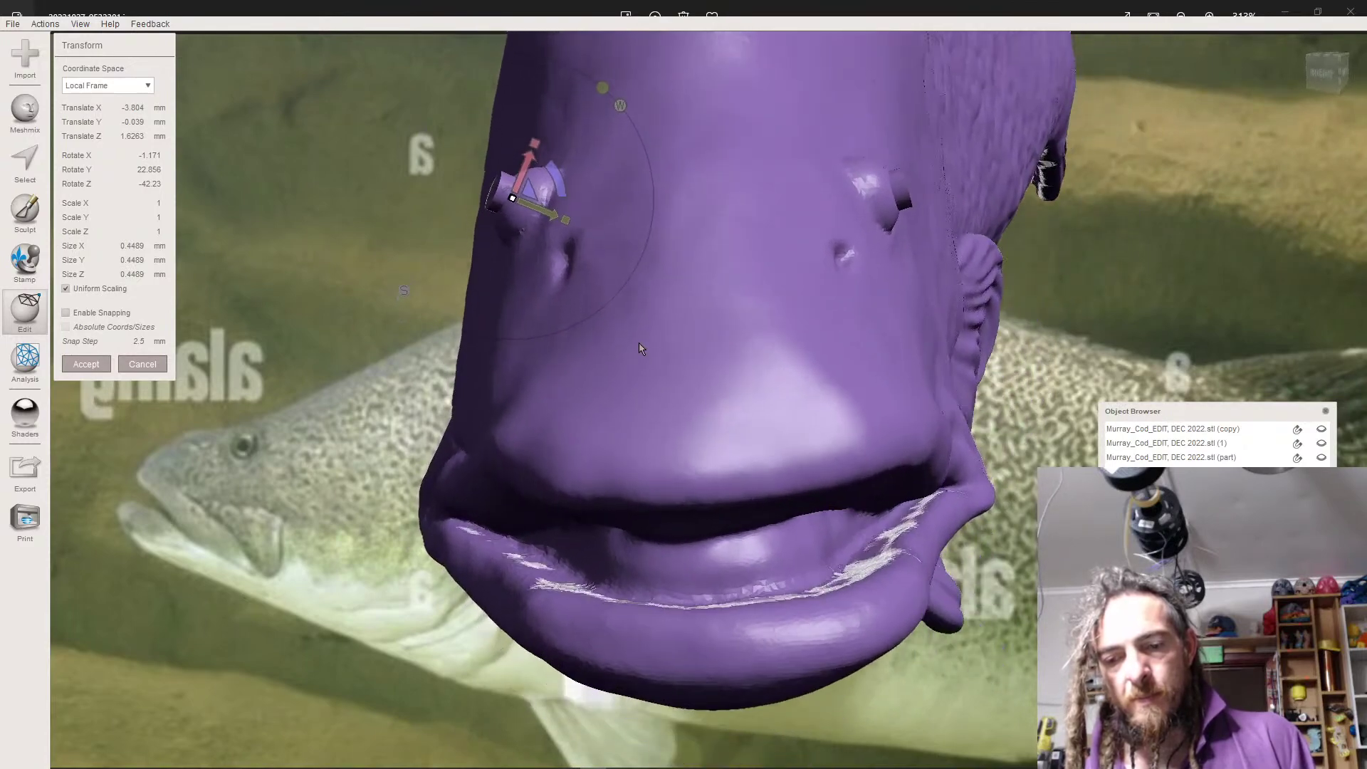
pyautogui.moveTo(557, 176); pyautogui.dragTo(551, 171)
pyautogui.moveTo(554, 175); pyautogui.dragTo(736, 233, button='right')
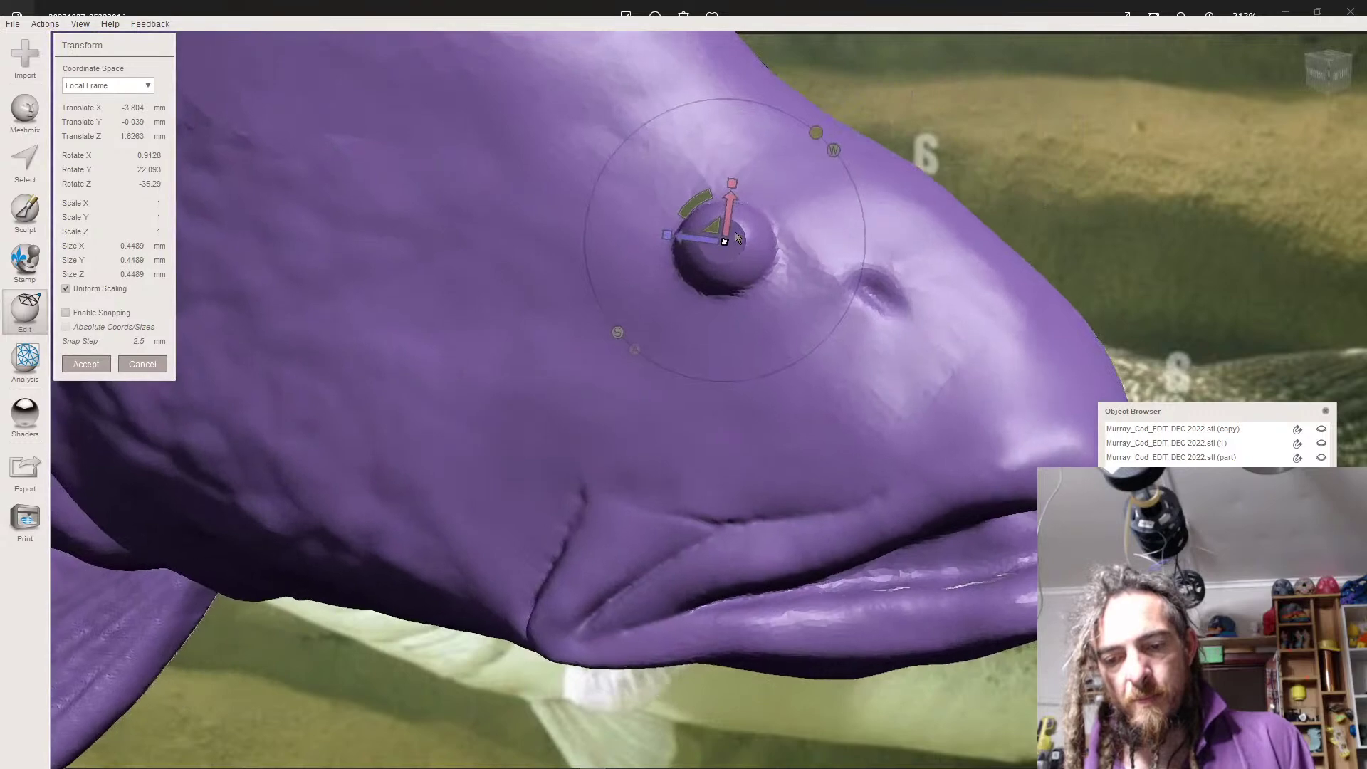
pyautogui.moveTo(712, 230); pyautogui.dragTo(709, 232)
pyautogui.moveTo(783, 262); pyautogui.dragTo(592, 410, button='right')
pyautogui.moveTo(528, 442); pyautogui.dragTo(547, 457)
pyautogui.moveTo(613, 459); pyautogui.dragTo(615, 411, button='right')
pyautogui.moveTo(511, 345); pyautogui.dragTo(511, 344)
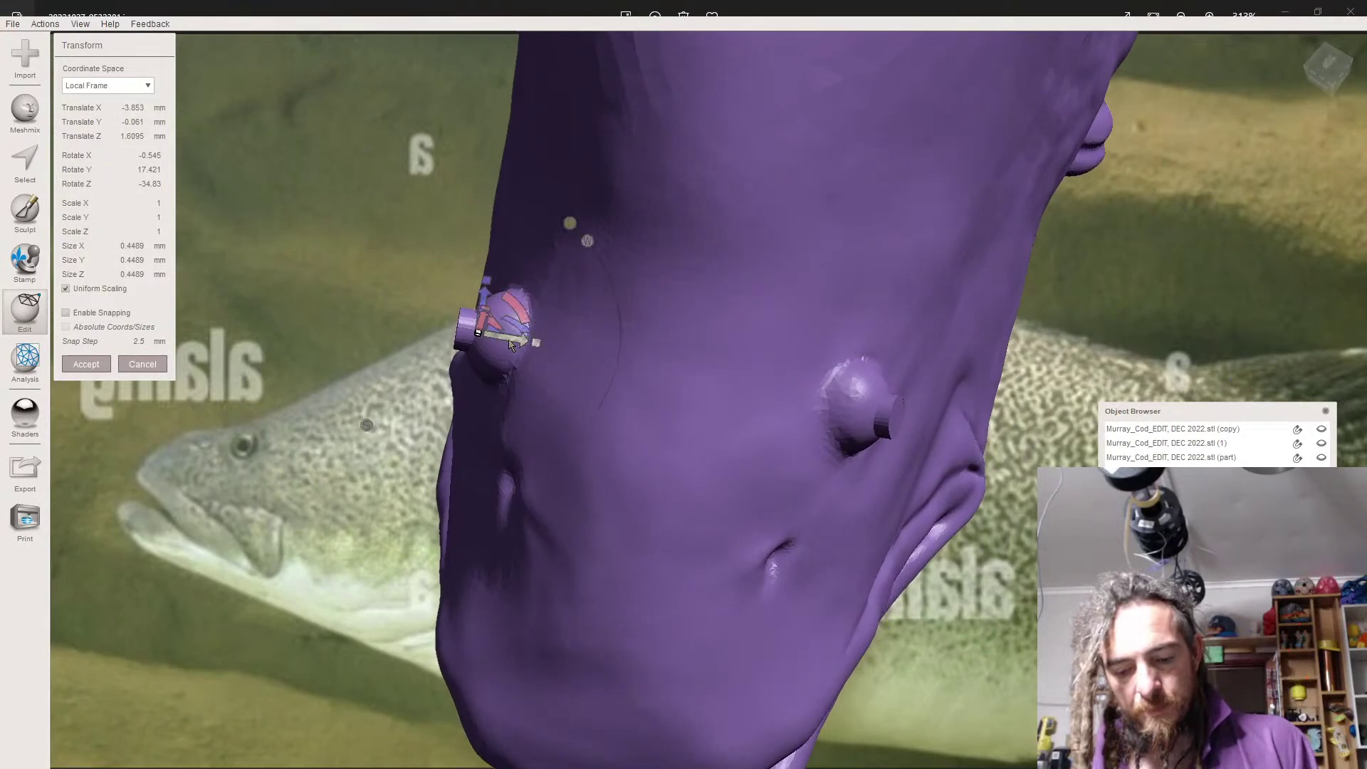
pyautogui.click(86, 365)
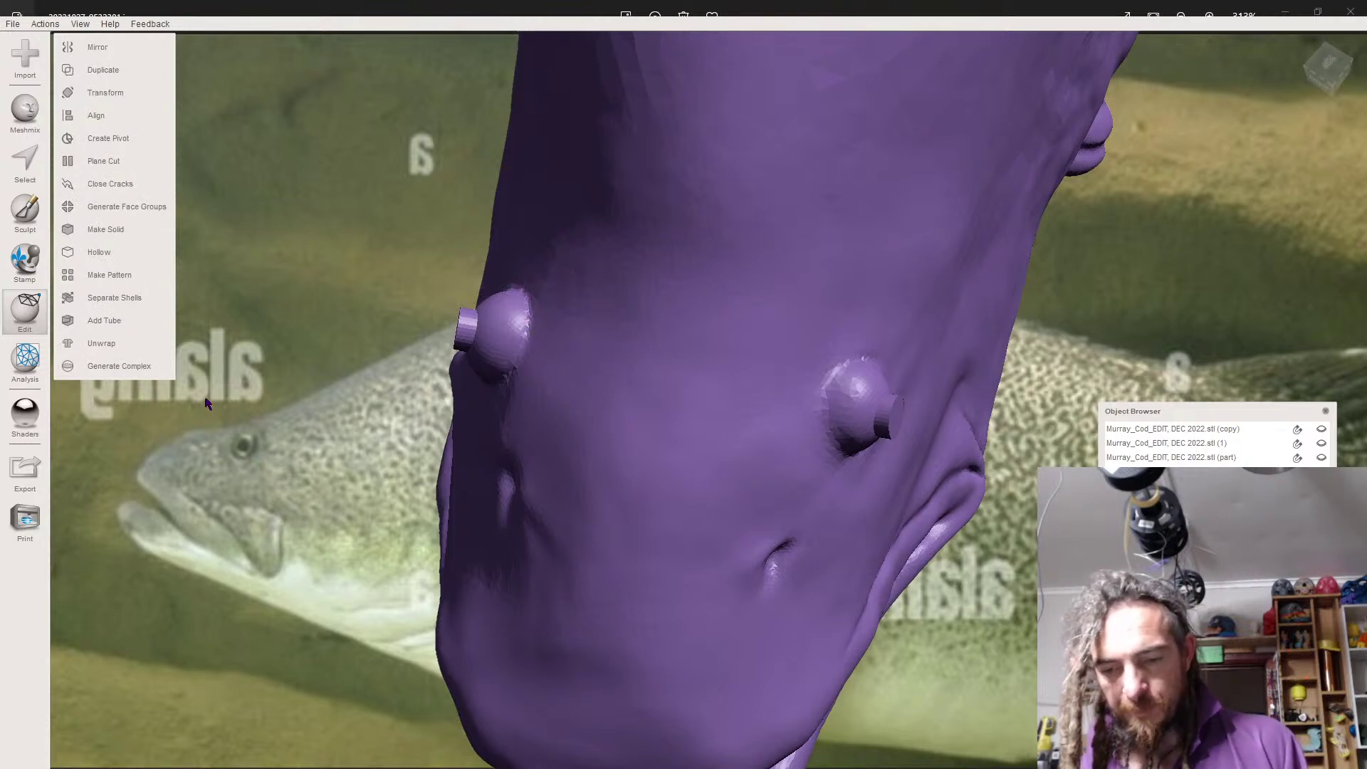
# - Run Make Solid on the duplicate cylinder with solid type Accurate, solid accuracy 256 and mesh density 289
pyautogui.click(683, 381)
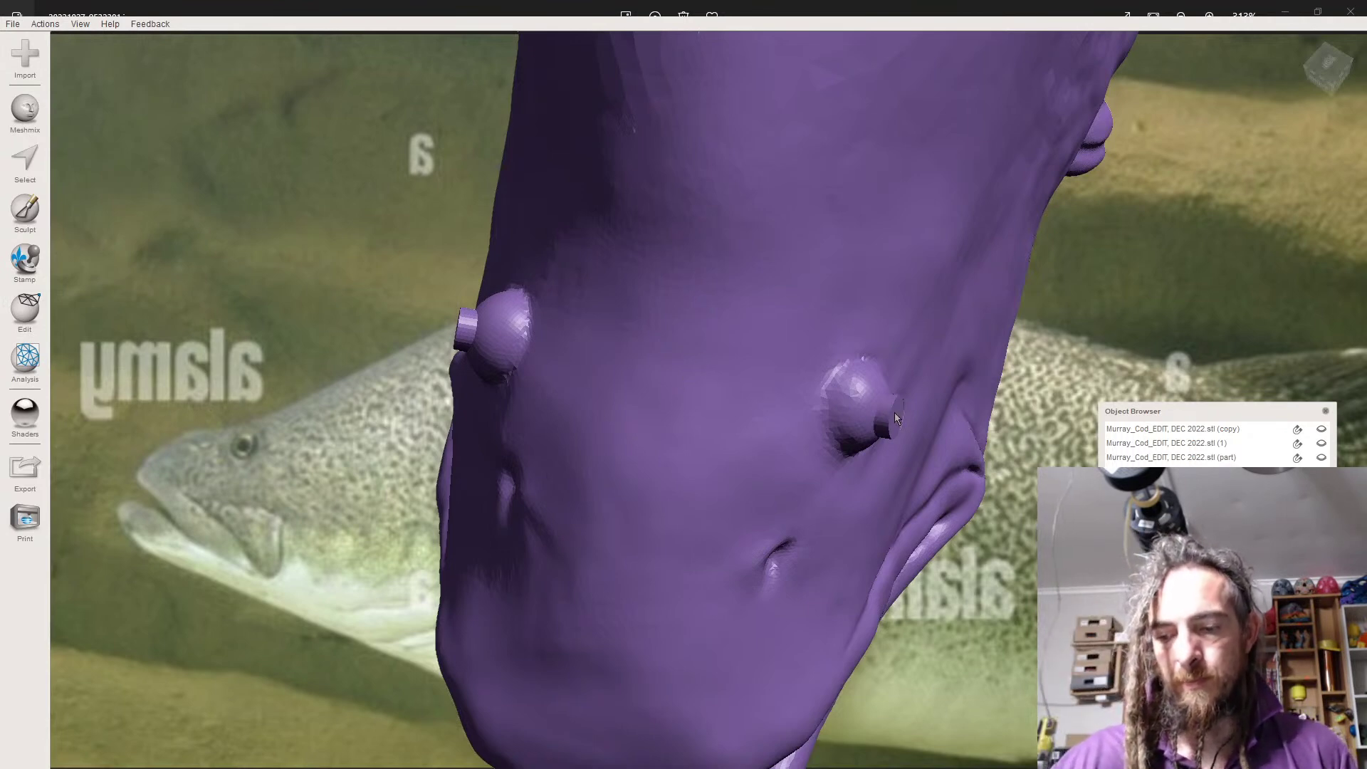
pyautogui.click(461, 330)
pyautogui.click(462, 330)
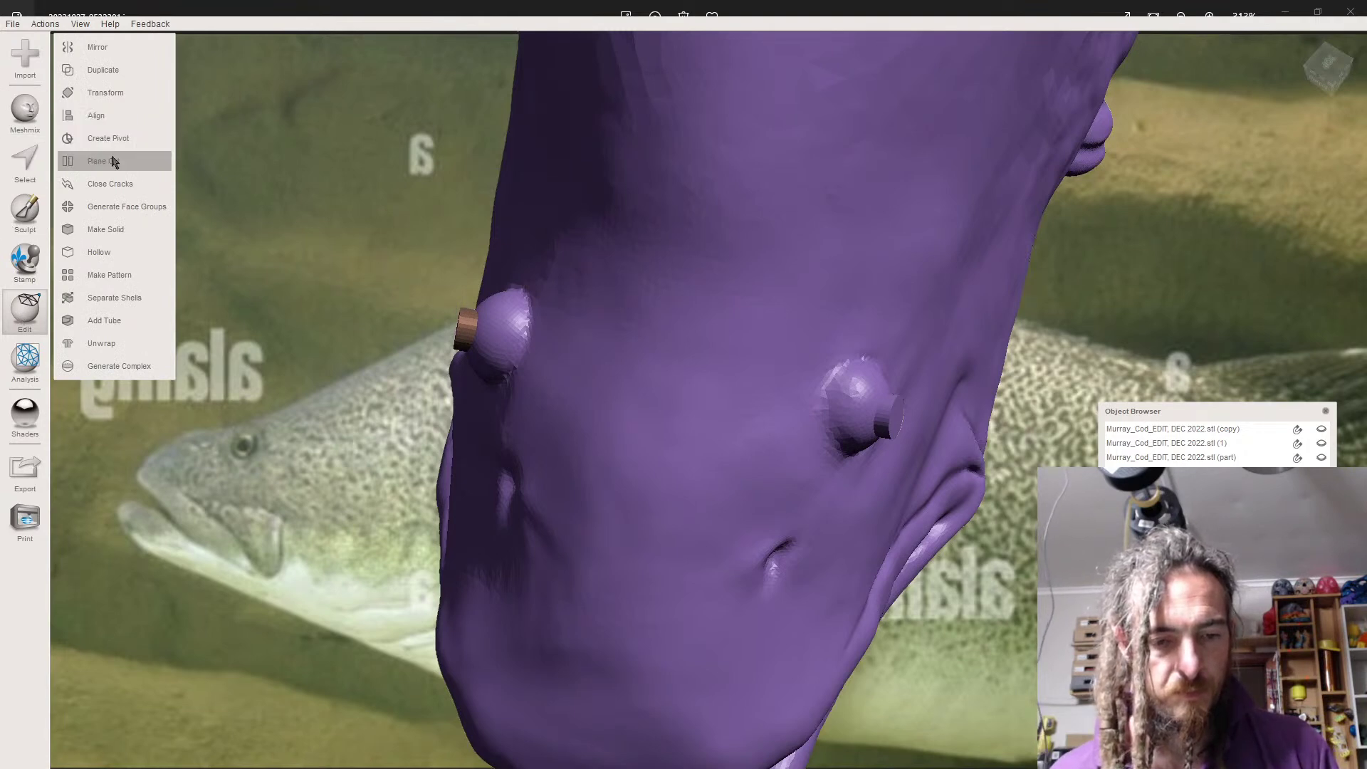
pyautogui.click(118, 230)
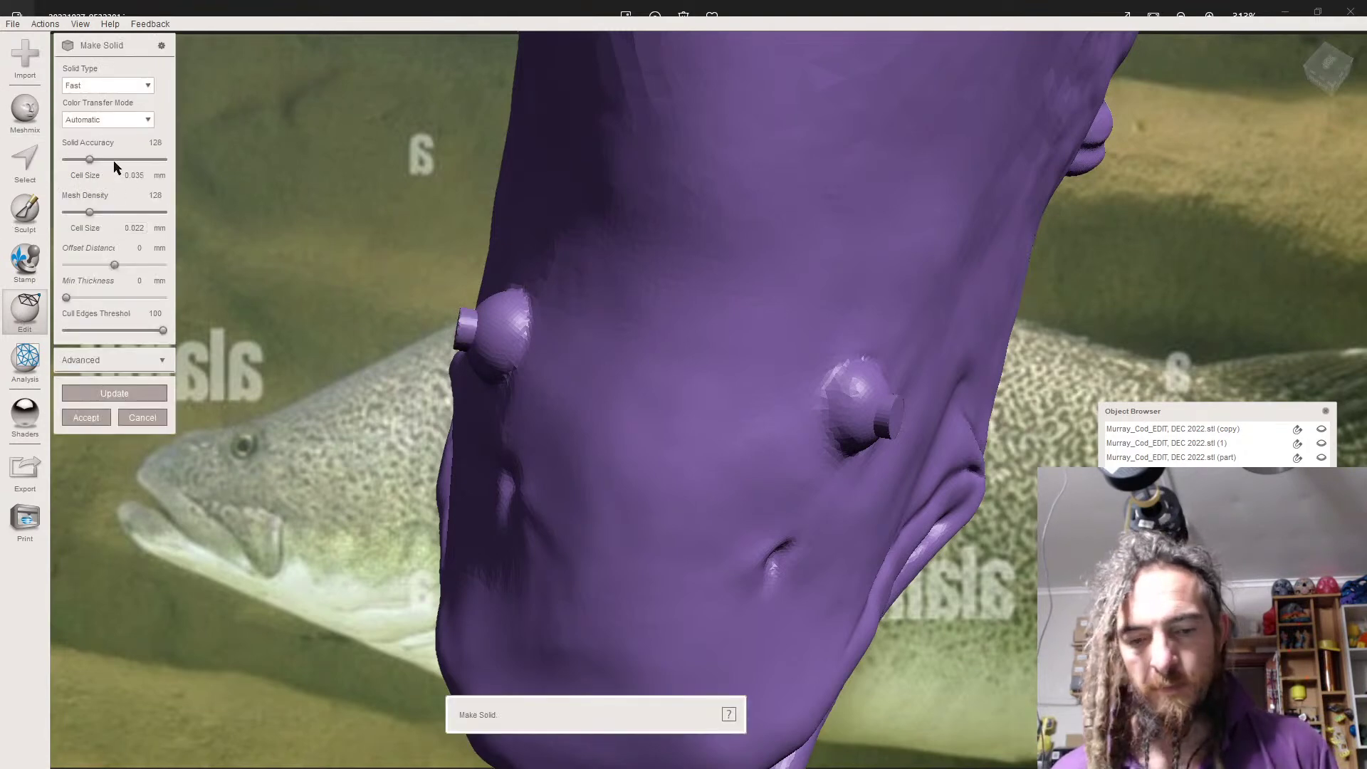
pyautogui.click(87, 86)
pyautogui.click(92, 122)
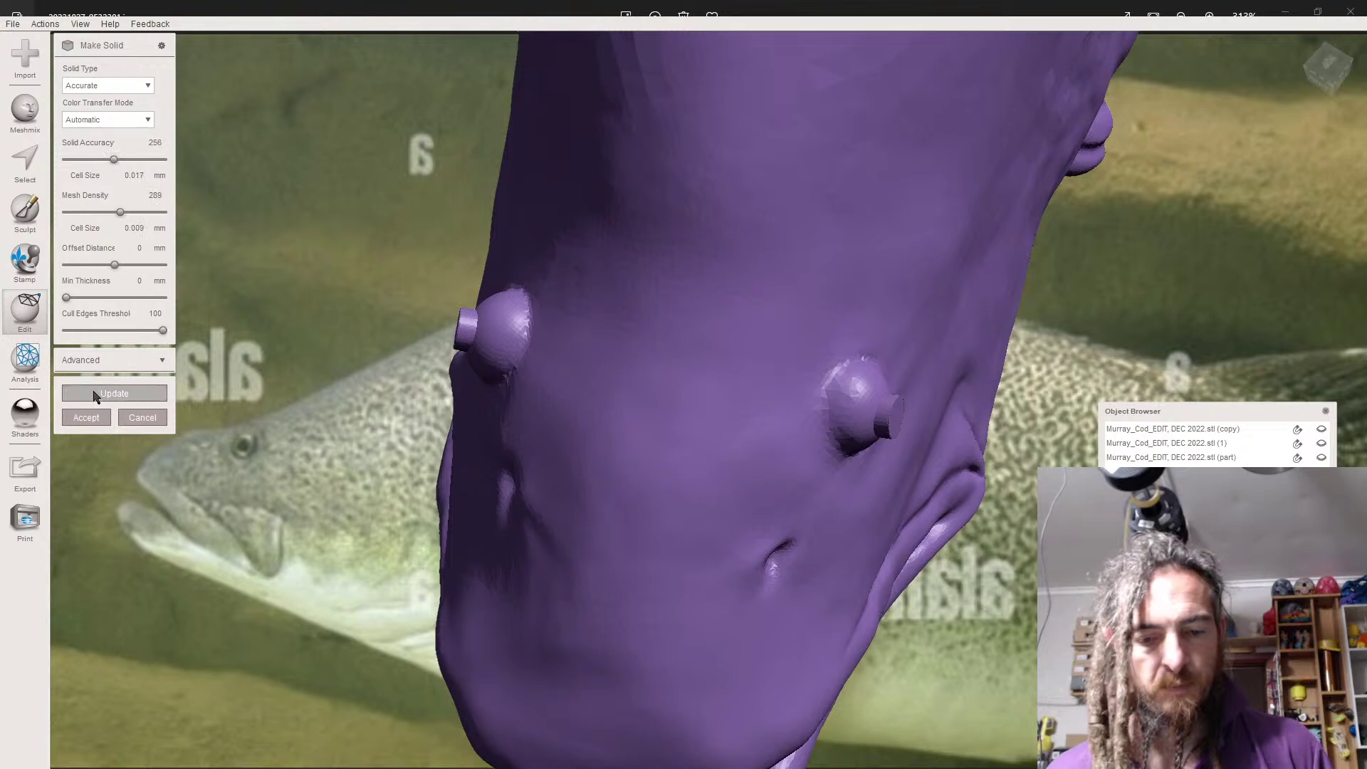
pyautogui.click(87, 417)
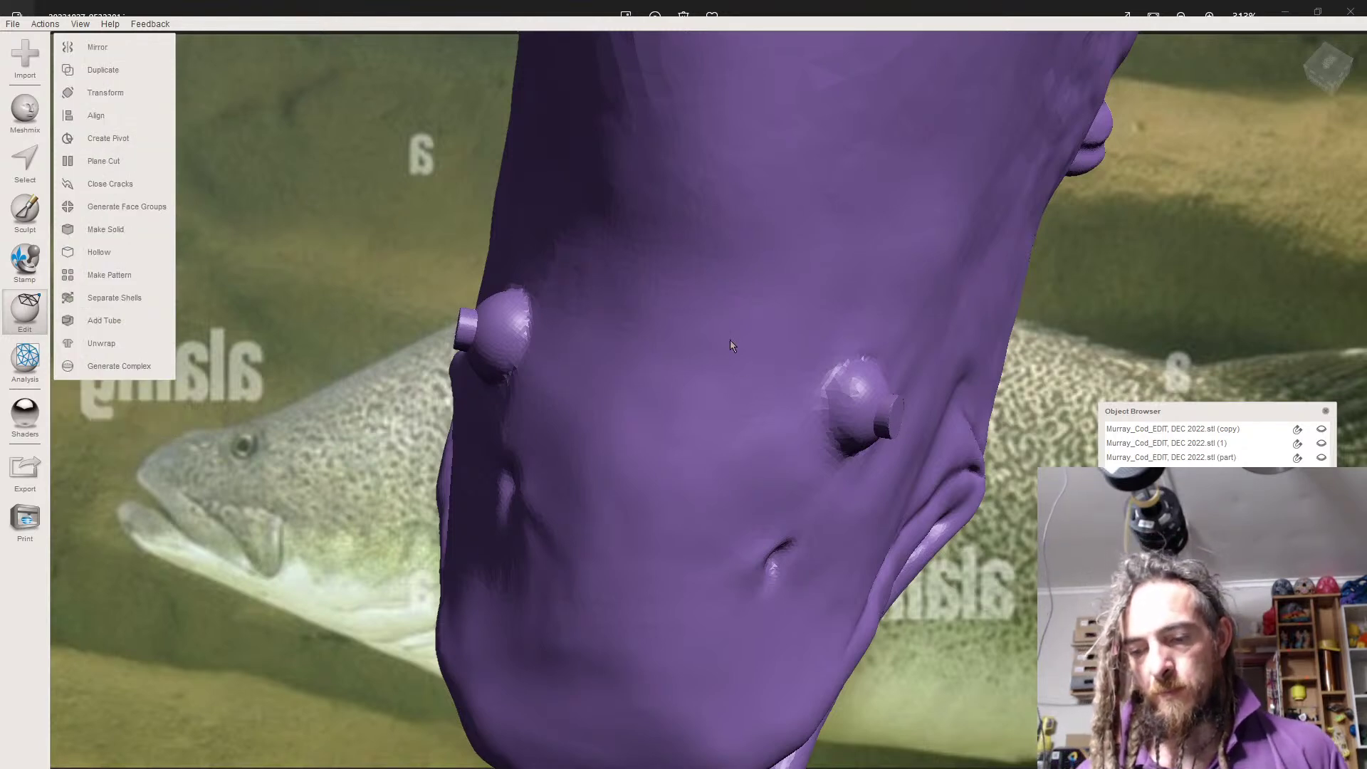
# - Subtract the duplicate cylinder from the fish body with a Precise Boolean Difference, search depth 2 and Auto-Reduce Result off
pyautogui.click(714, 314)
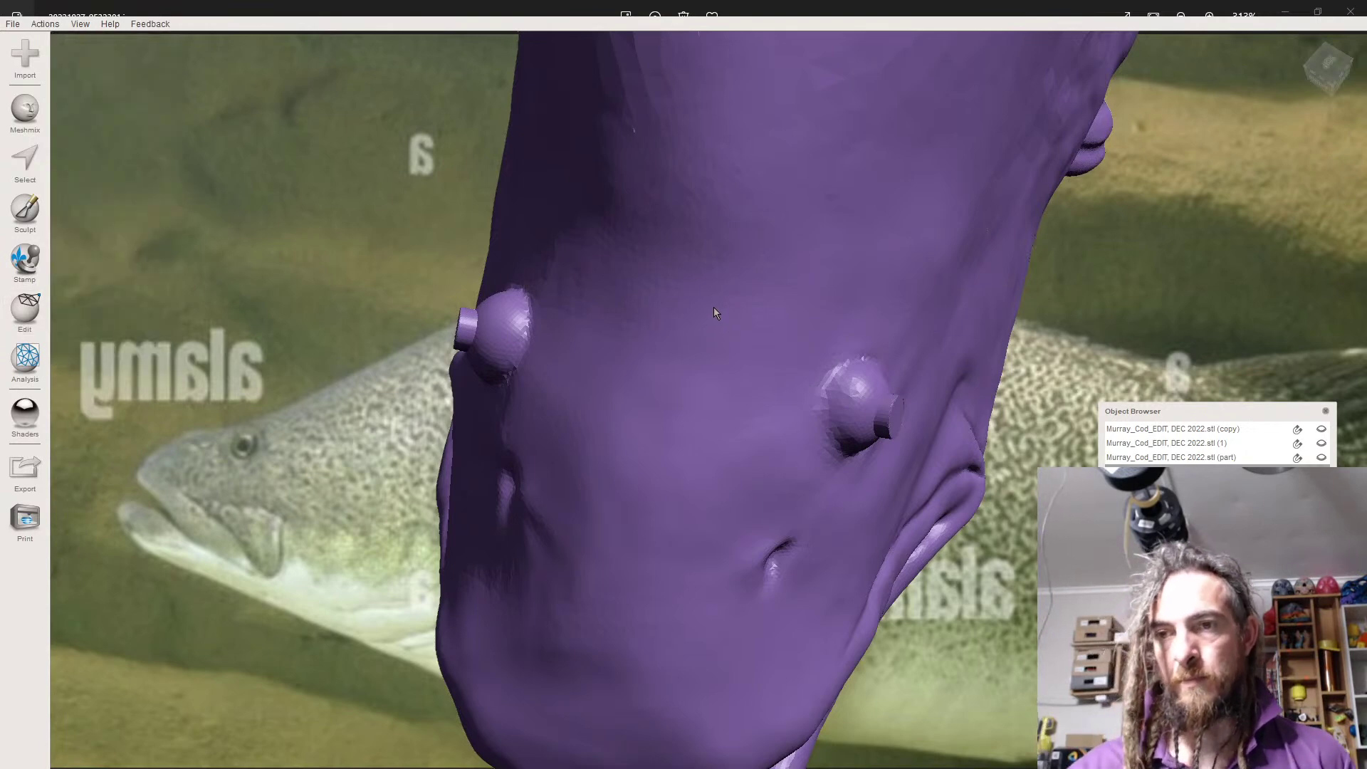
pyautogui.hotkey('ctrl', 'a')
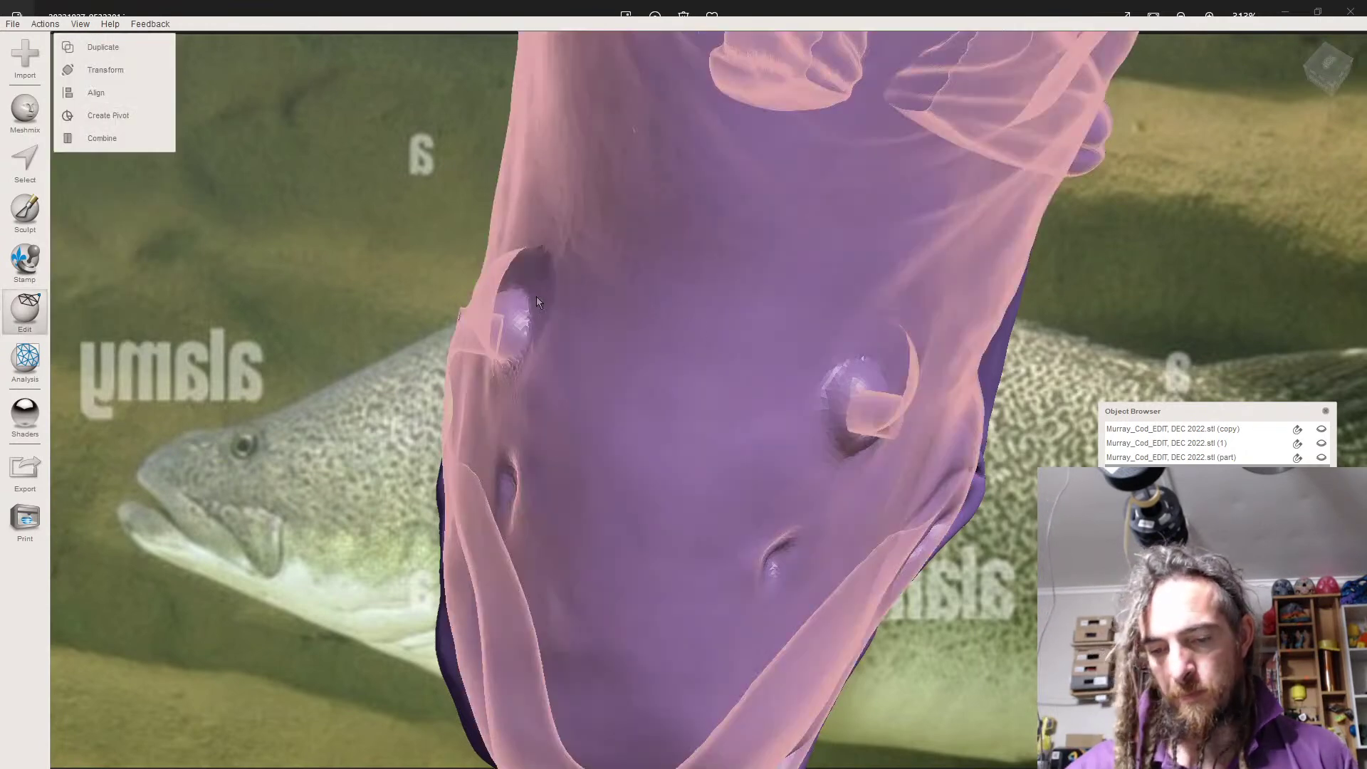
pyautogui.click(785, 299)
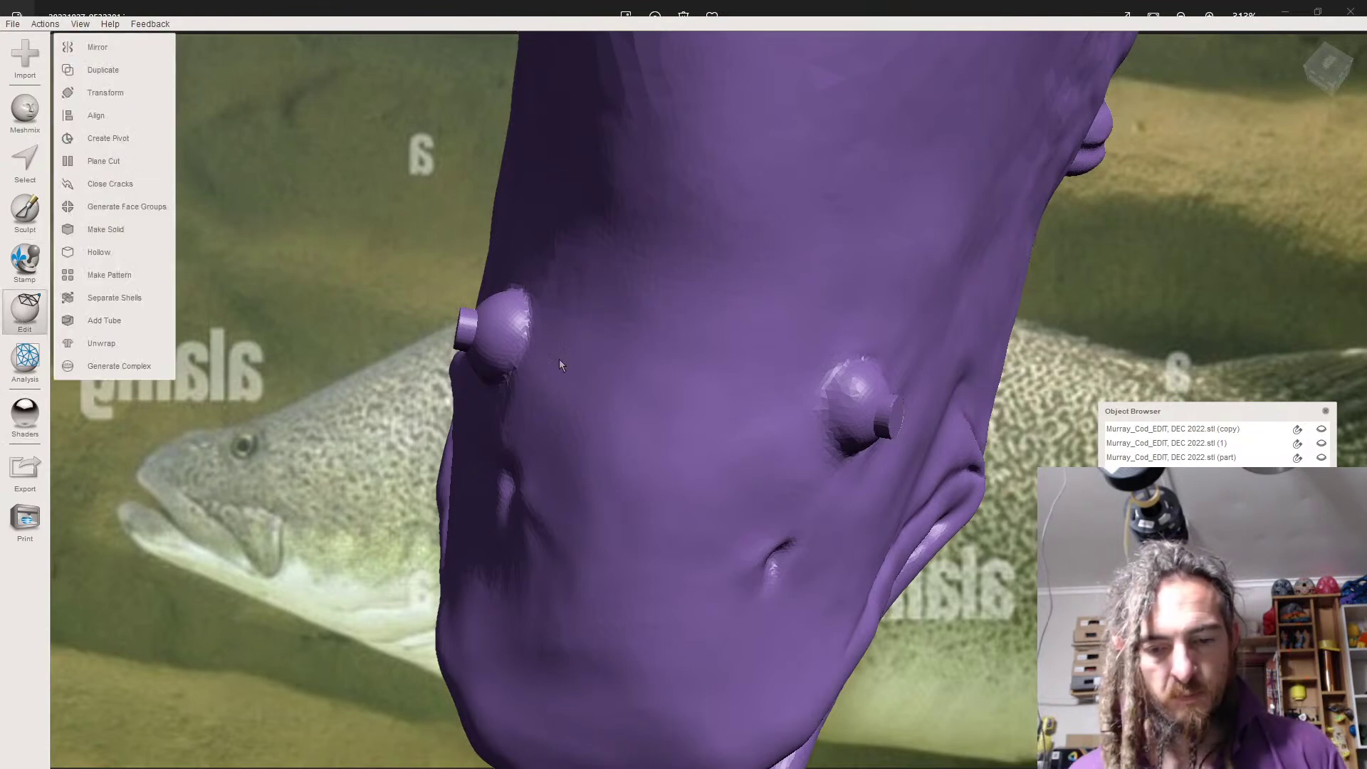
pyautogui.moveTo(25, 310)
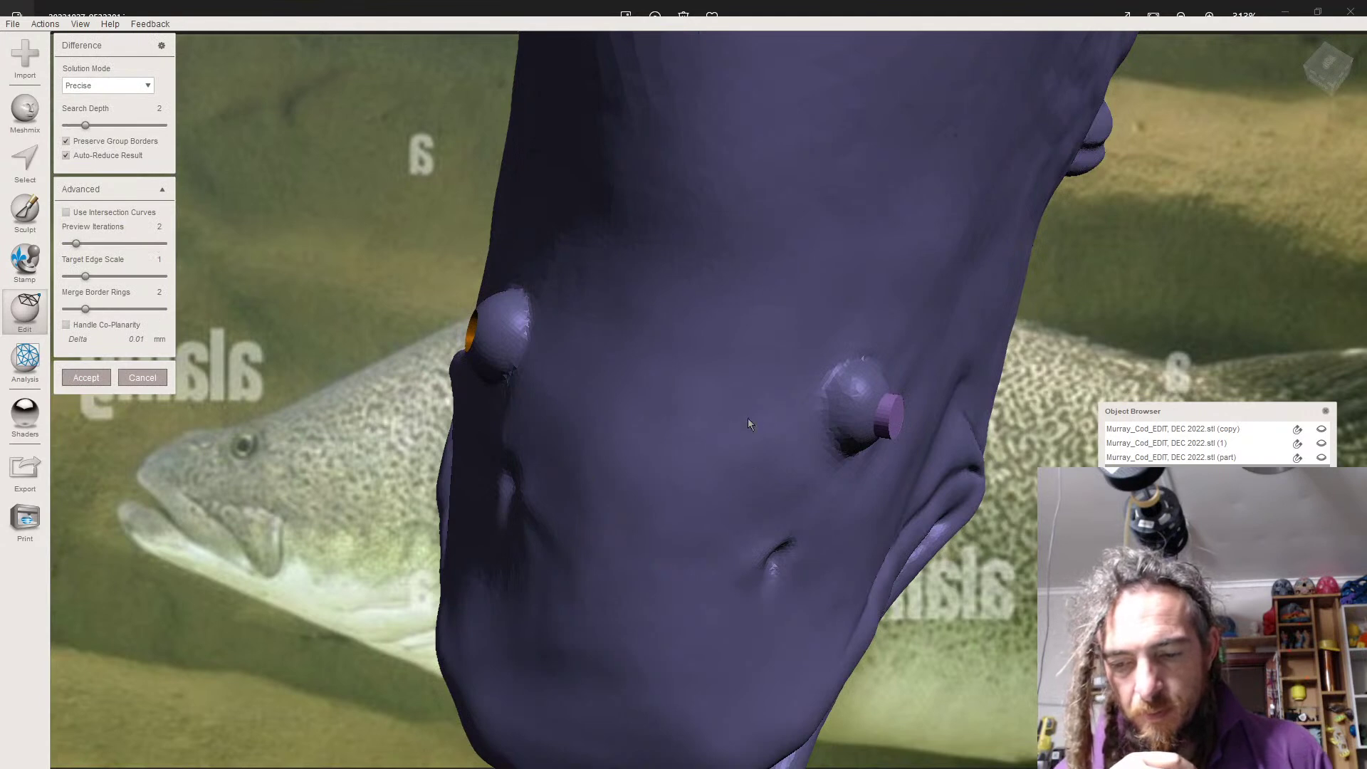
pyautogui.moveTo(732, 420); pyautogui.dragTo(750, 403, button='right')
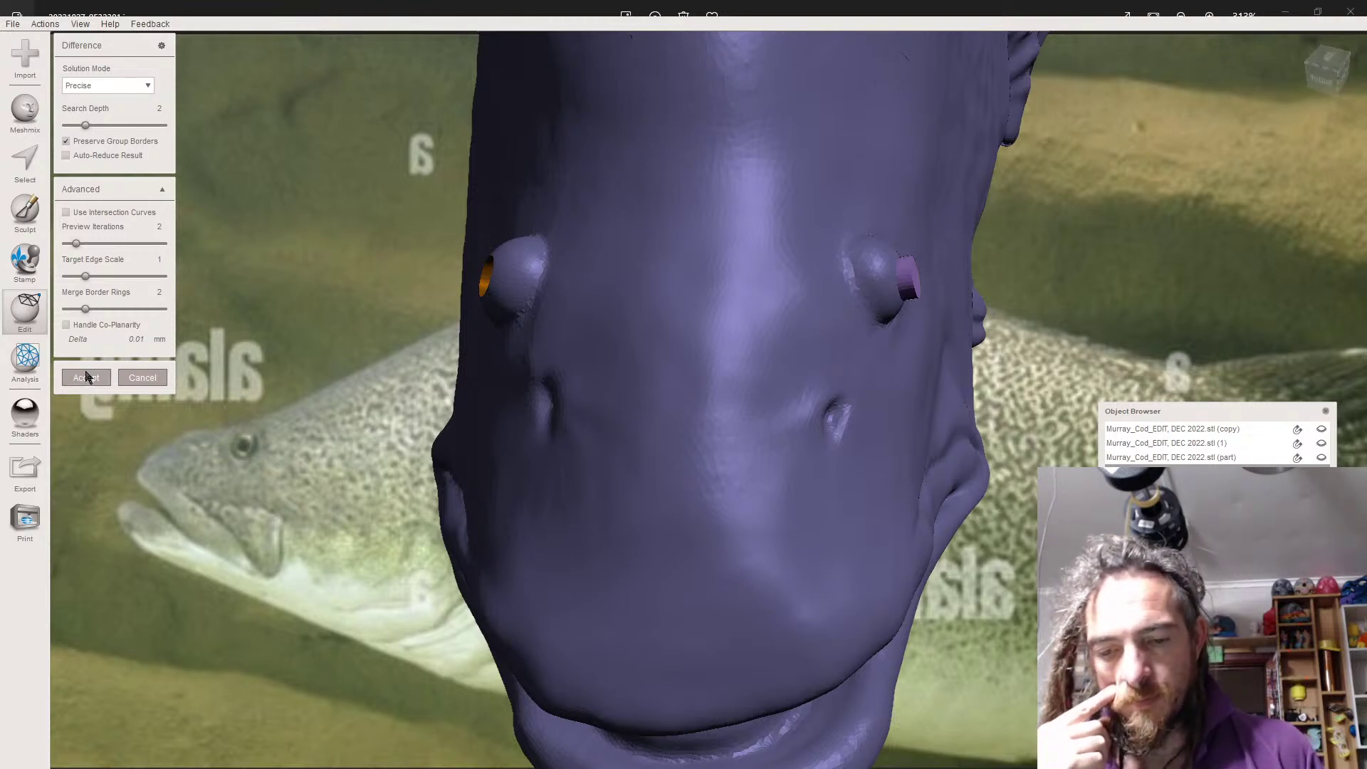
pyautogui.click(86, 376)
# - Subtract the original cylinder from the fish's other eye to cut the second pupil hole
pyautogui.moveTo(548, 536); pyautogui.dragTo(596, 426, button='right')
pyautogui.click(797, 273)
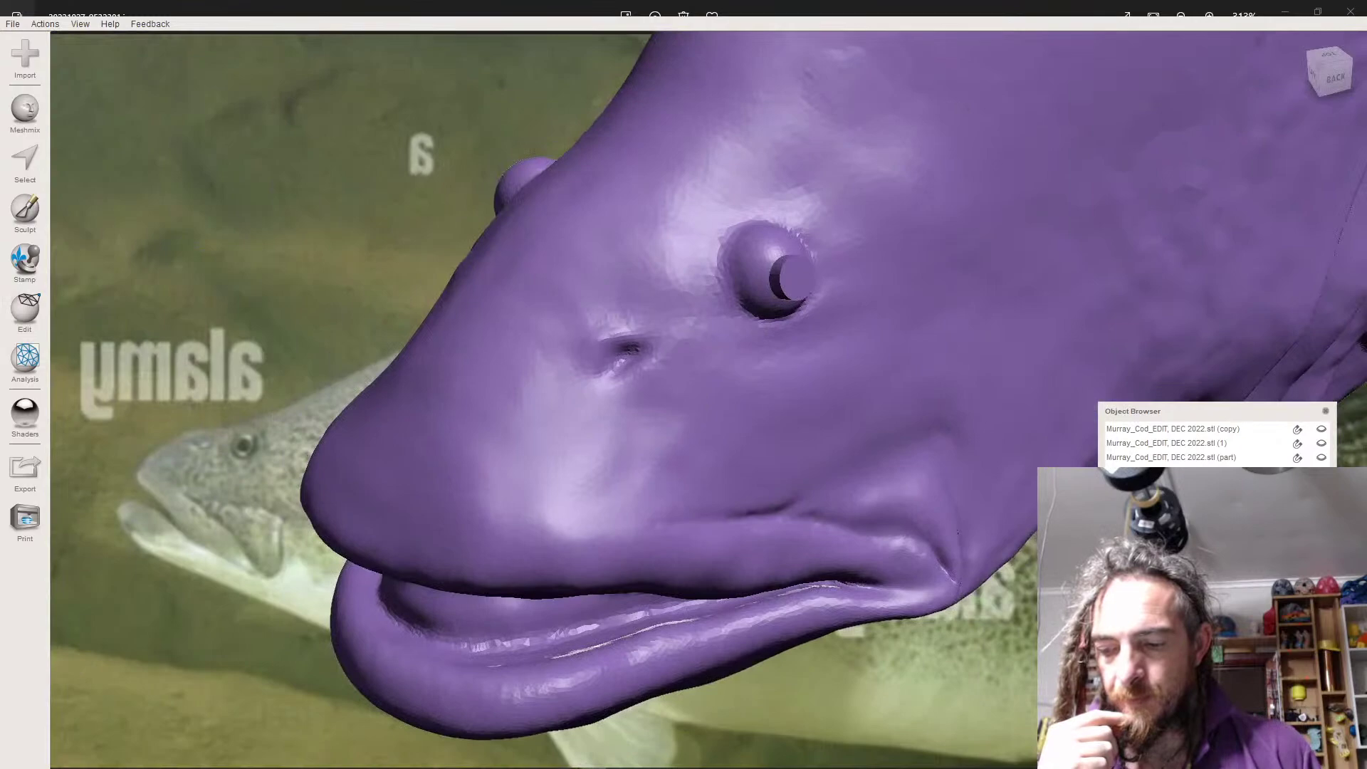
pyautogui.moveTo(792, 390); pyautogui.dragTo(744, 397, button='right')
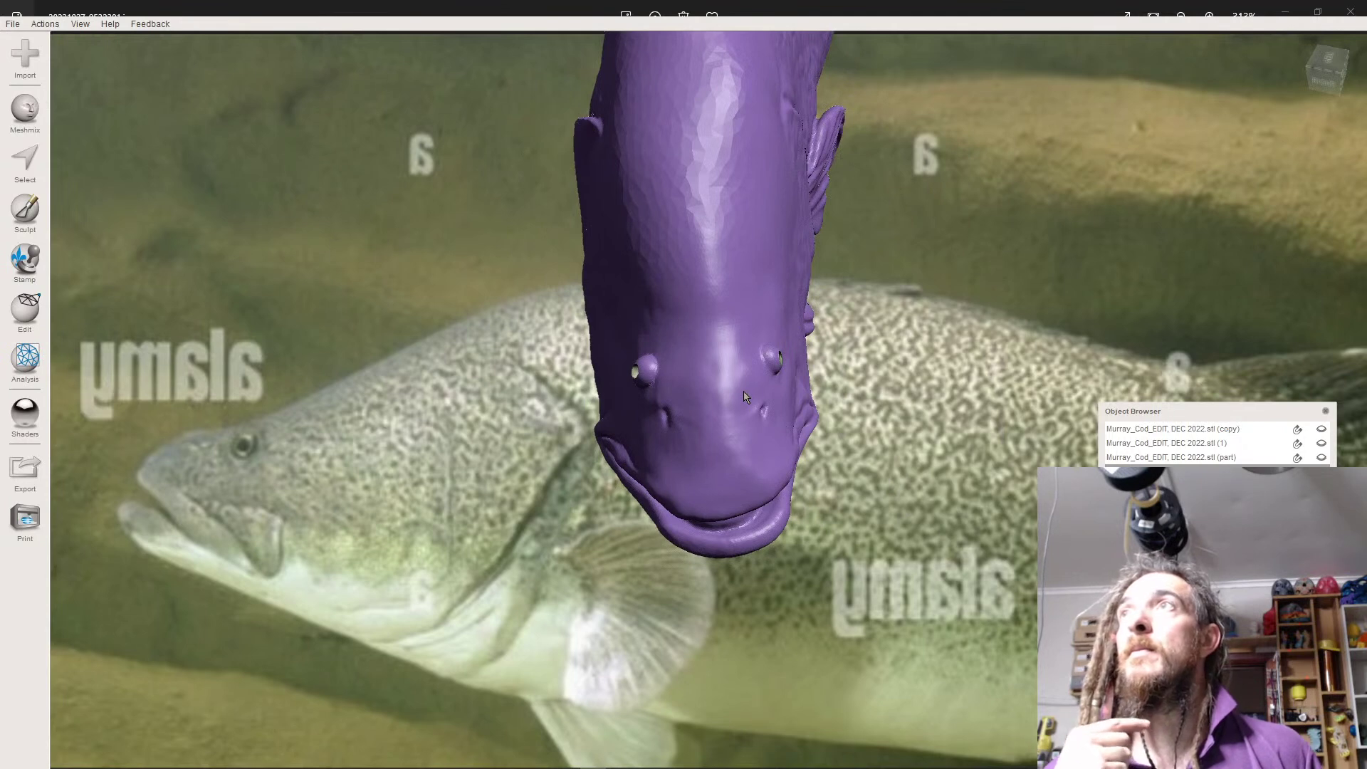
# - Examine the pupil holes in both eyes and the overall head shape from the side, front and above
pyautogui.moveTo(743, 397); pyautogui.dragTo(881, 305, button='right')
pyautogui.scroll(10, 698, 317)
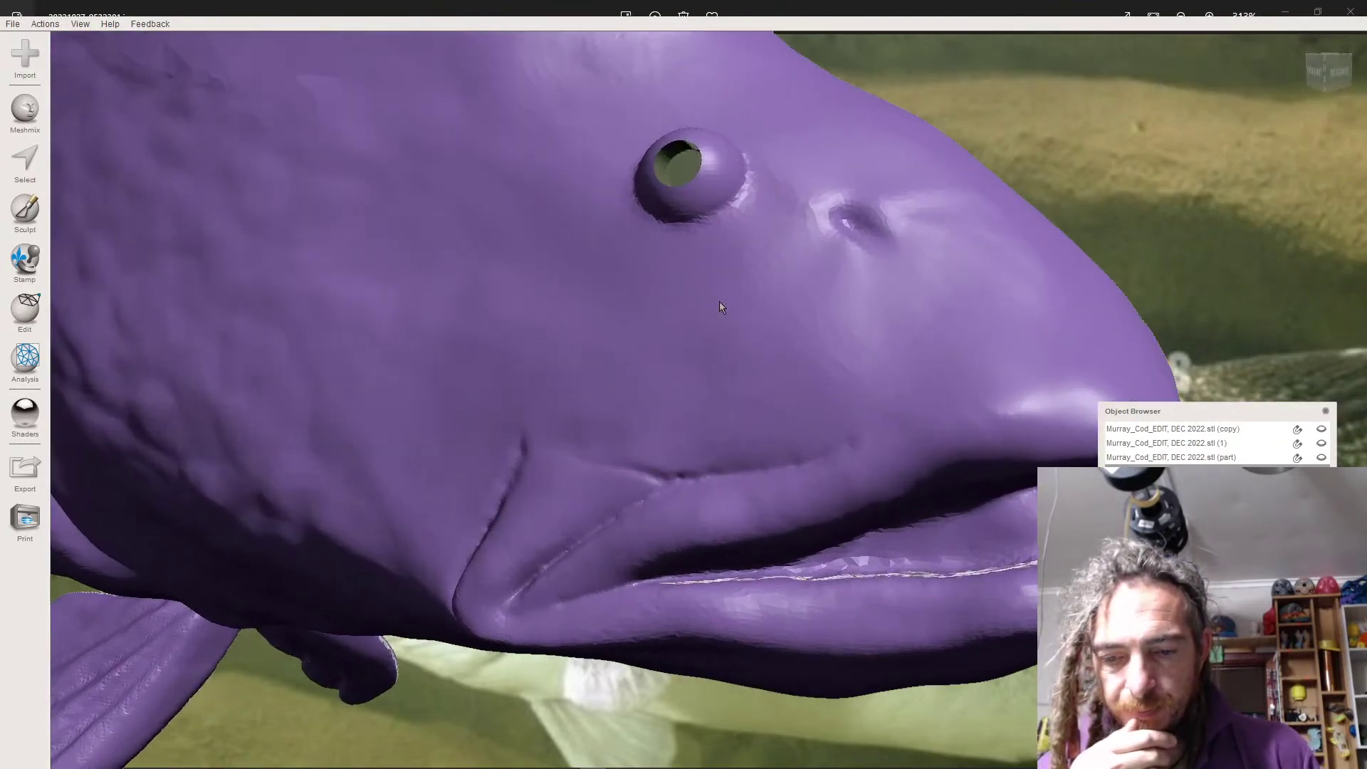
pyautogui.moveTo(719, 307); pyautogui.dragTo(374, 318, button='right')
pyautogui.moveTo(436, 294); pyautogui.dragTo(452, 367, button='right')
pyautogui.scroll(-8, 632, 335)
pyautogui.scroll(6, 451, 366)
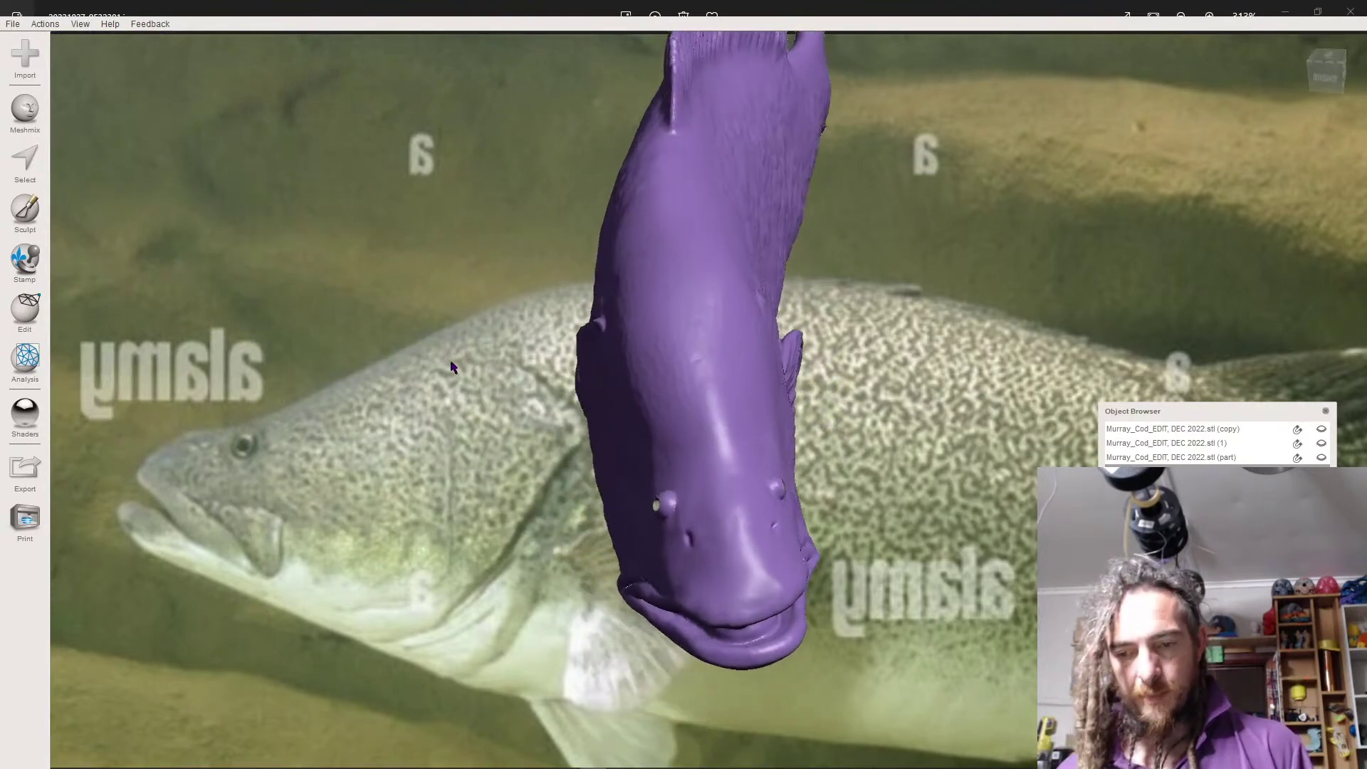
pyautogui.scroll(-5, 452, 366)
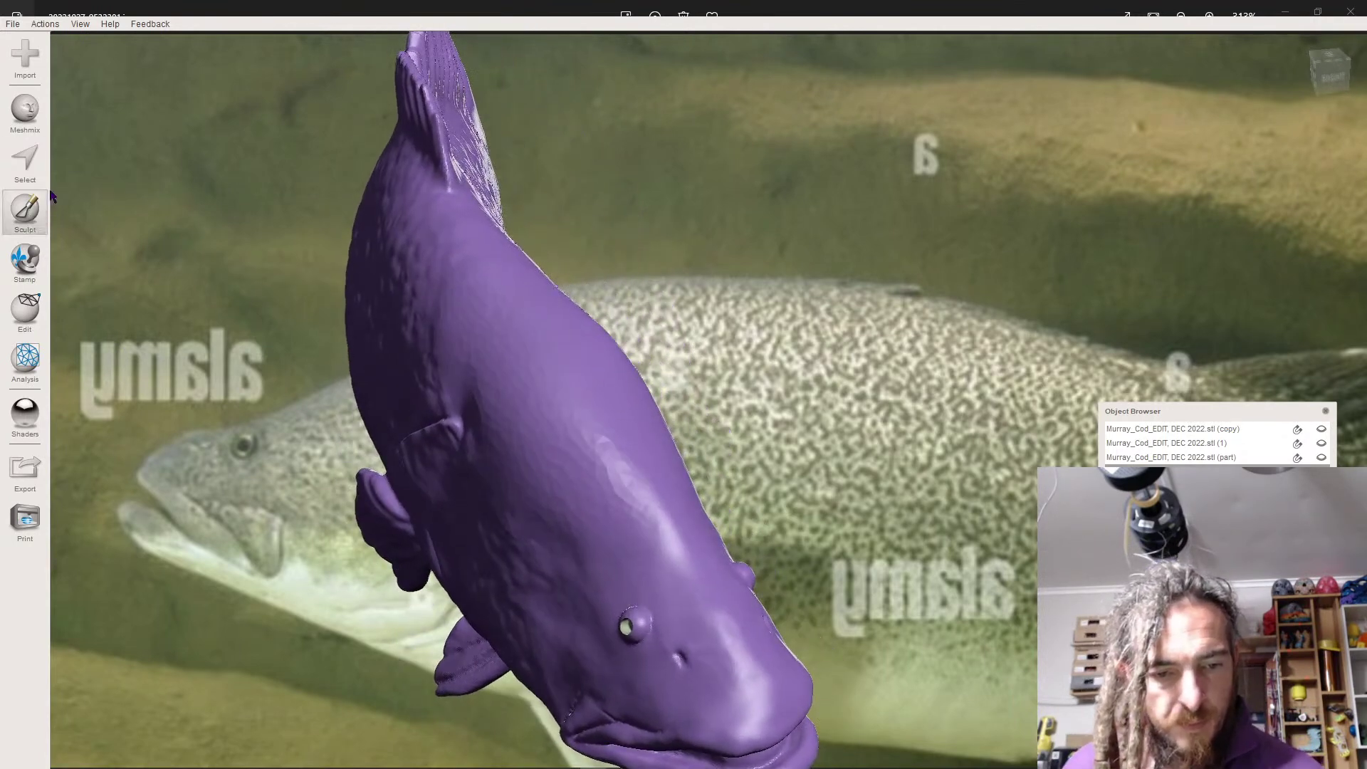
# - Begin smoothing the back above the gill cover with a volume sculpt brush at strength 41 and depth 0, and set its size to 17
pyautogui.click(28, 212)
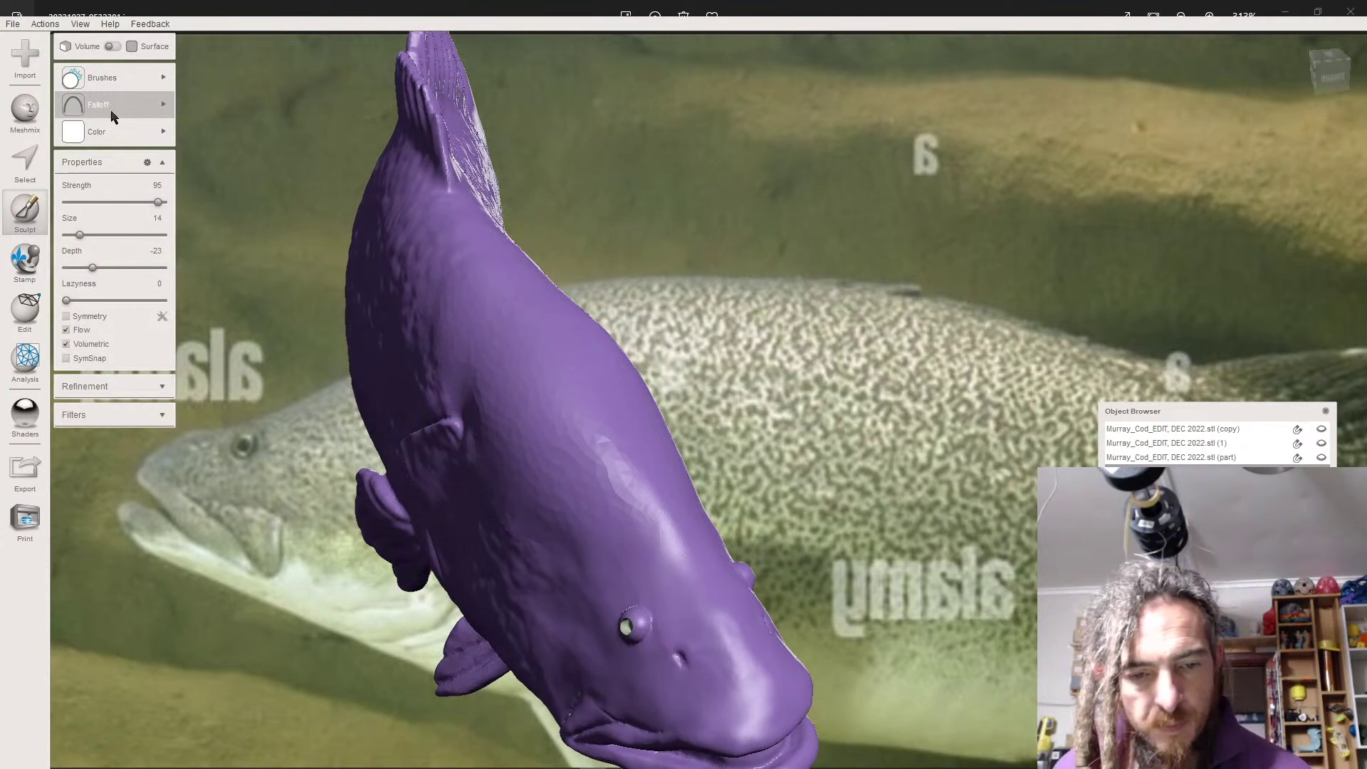
pyautogui.click(114, 78)
pyautogui.click(319, 135)
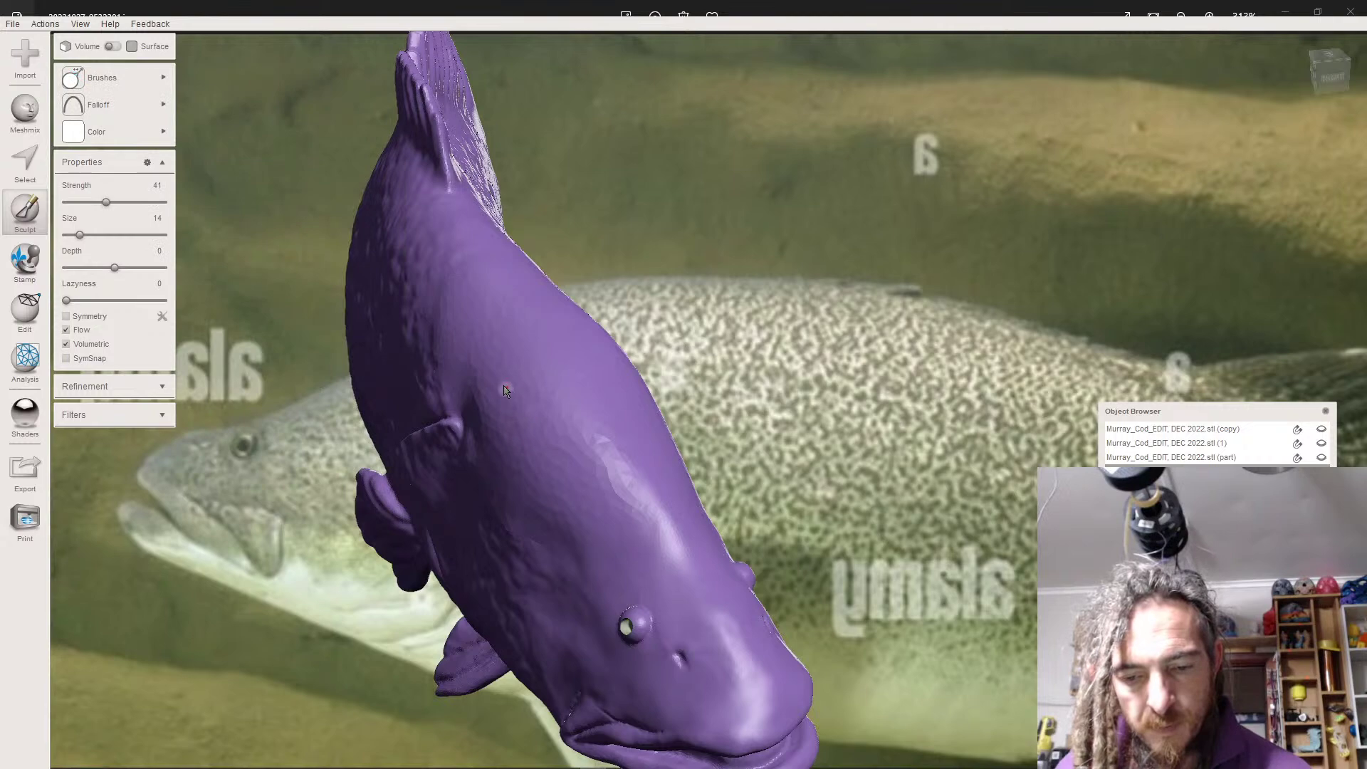
pyautogui.scroll(5, 490, 360)
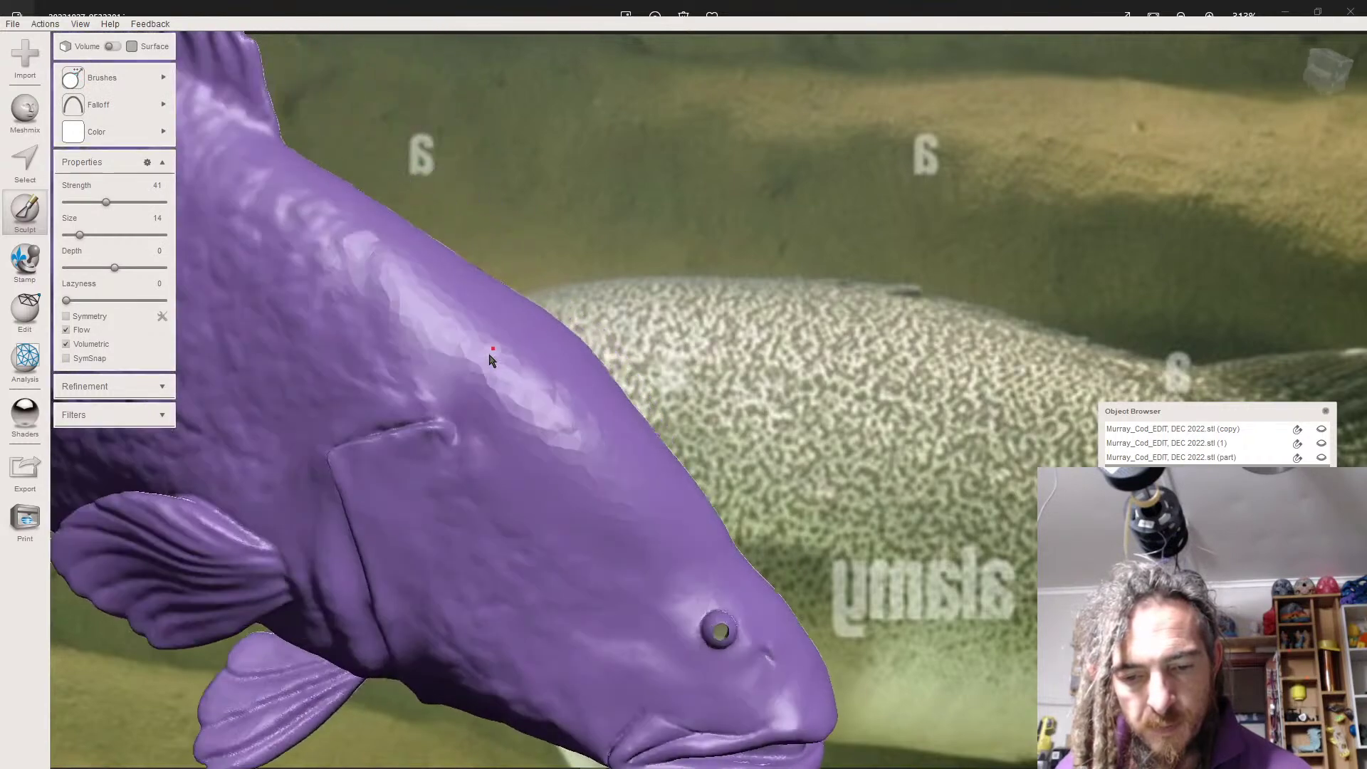
pyautogui.moveTo(489, 360); pyautogui.dragTo(490, 360, button='right')
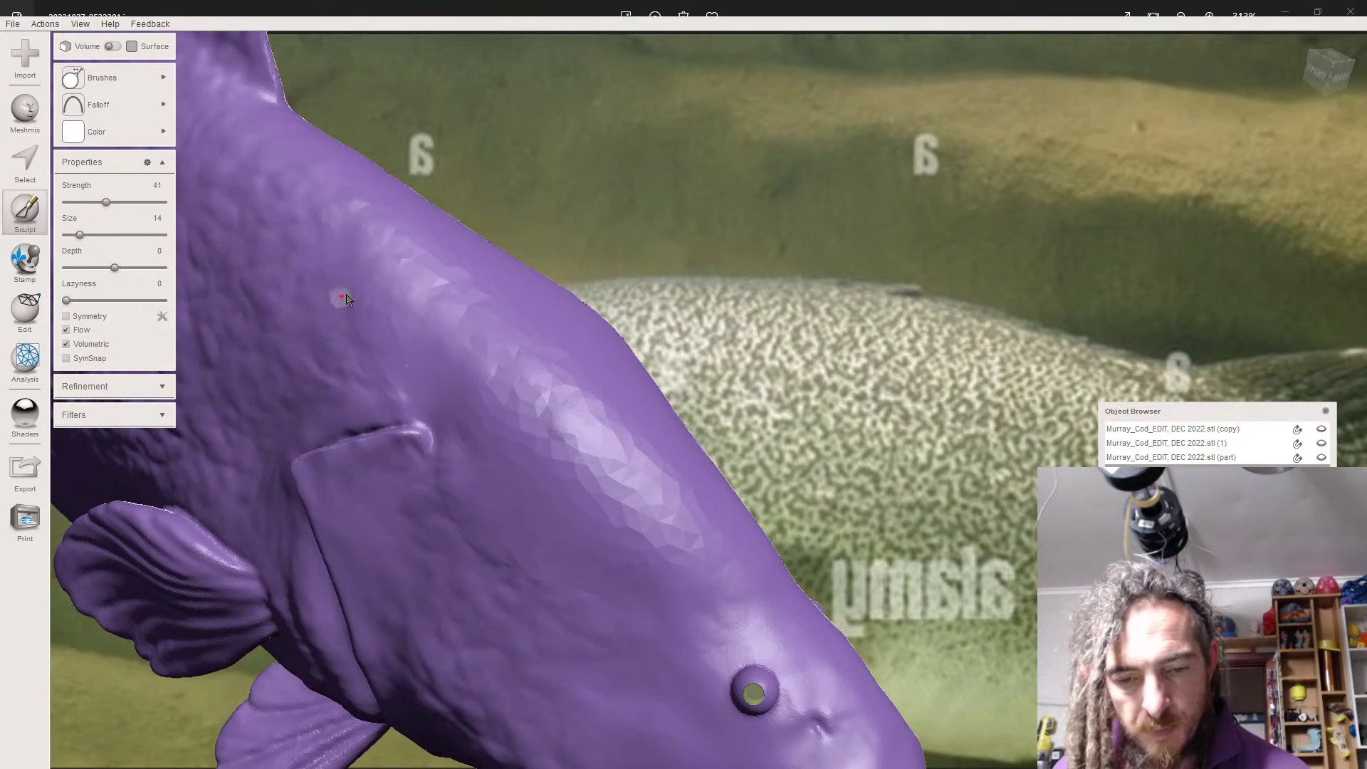
pyautogui.moveTo(411, 311); pyautogui.dragTo(424, 357, button='right')
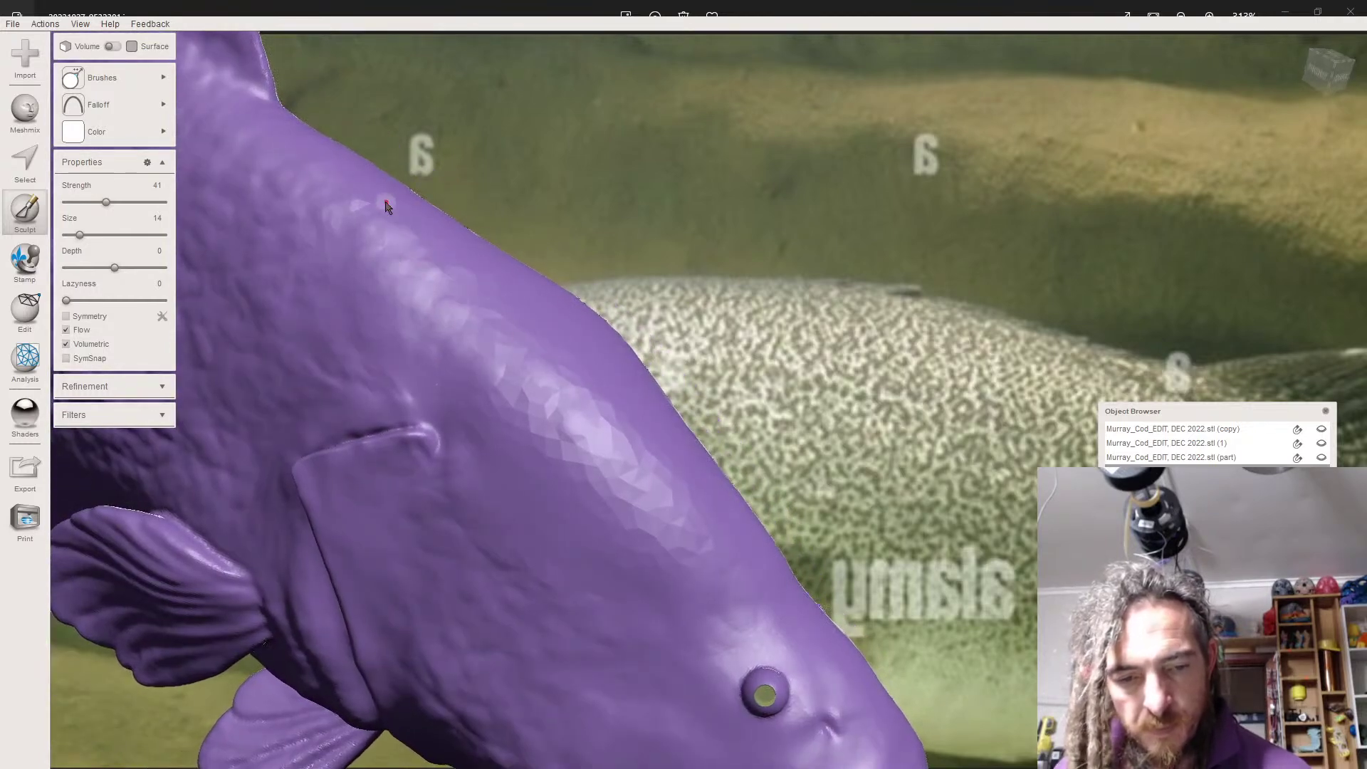
pyautogui.click(83, 236)
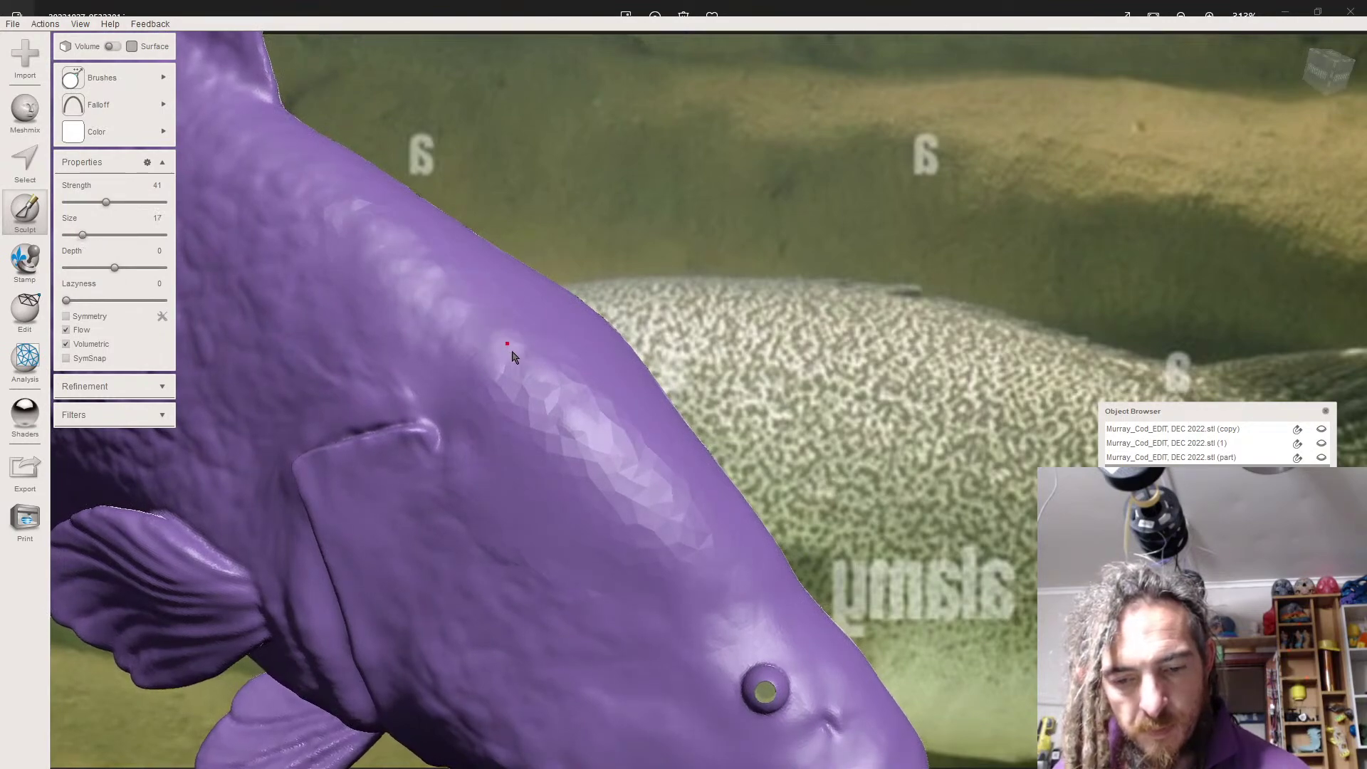
# - Smooth the faceted patch between the top of the gill cover and the eye on the same side
pyautogui.moveTo(515, 432); pyautogui.dragTo(432, 344, button='right')
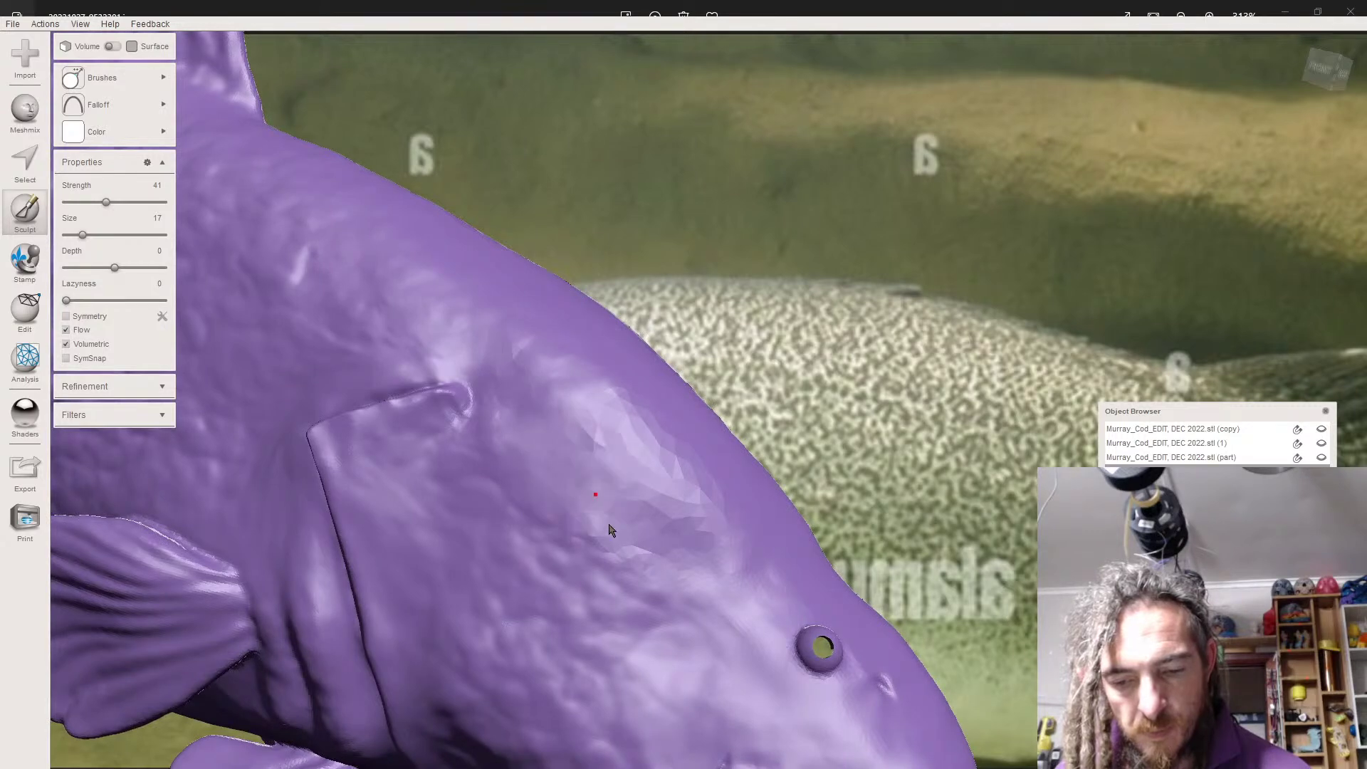
pyautogui.moveTo(579, 426)
pyautogui.mouseDown()
pyautogui.moveTo(618, 438)
pyautogui.moveTo(644, 484)
pyautogui.moveTo(646, 541)
pyautogui.mouseUp()
pyautogui.moveTo(648, 547); pyautogui.dragTo(589, 482, button='right')
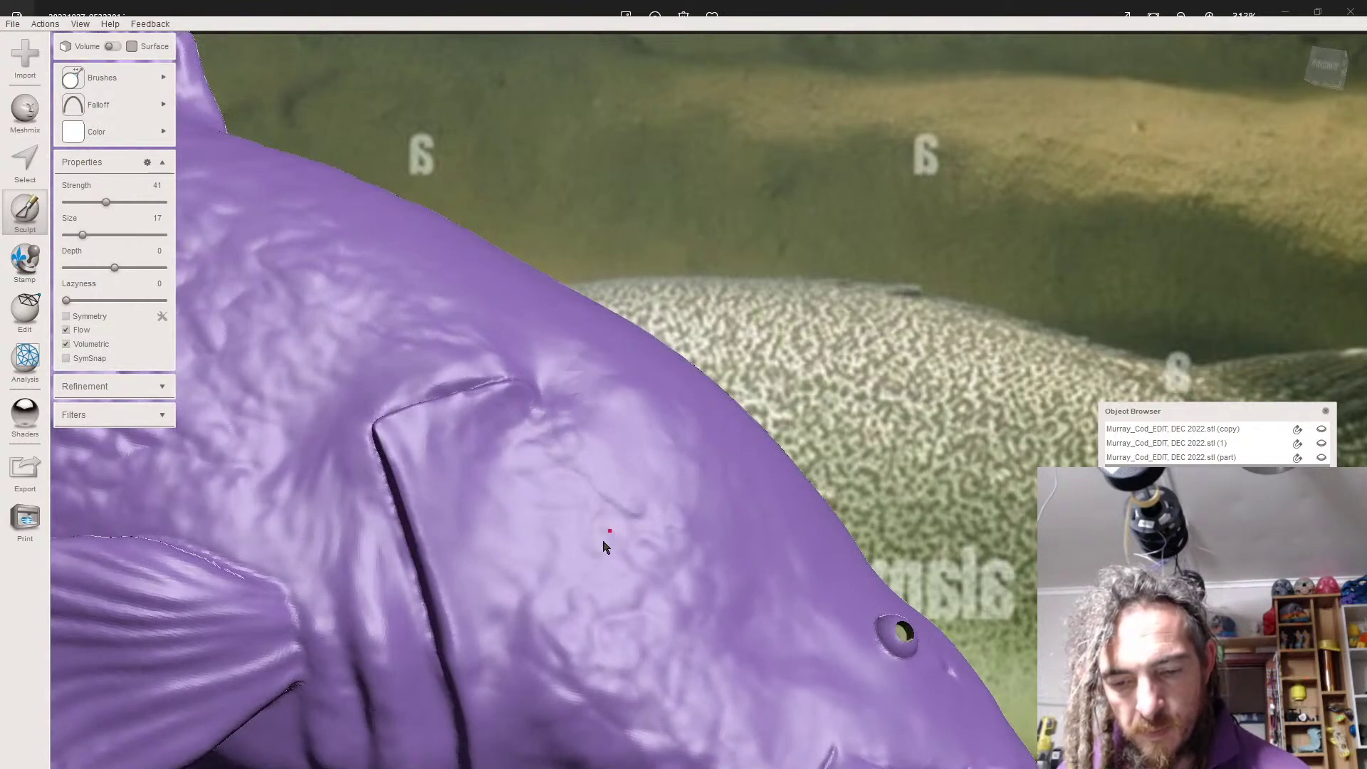
pyautogui.moveTo(635, 504); pyautogui.dragTo(494, 488, button='right')
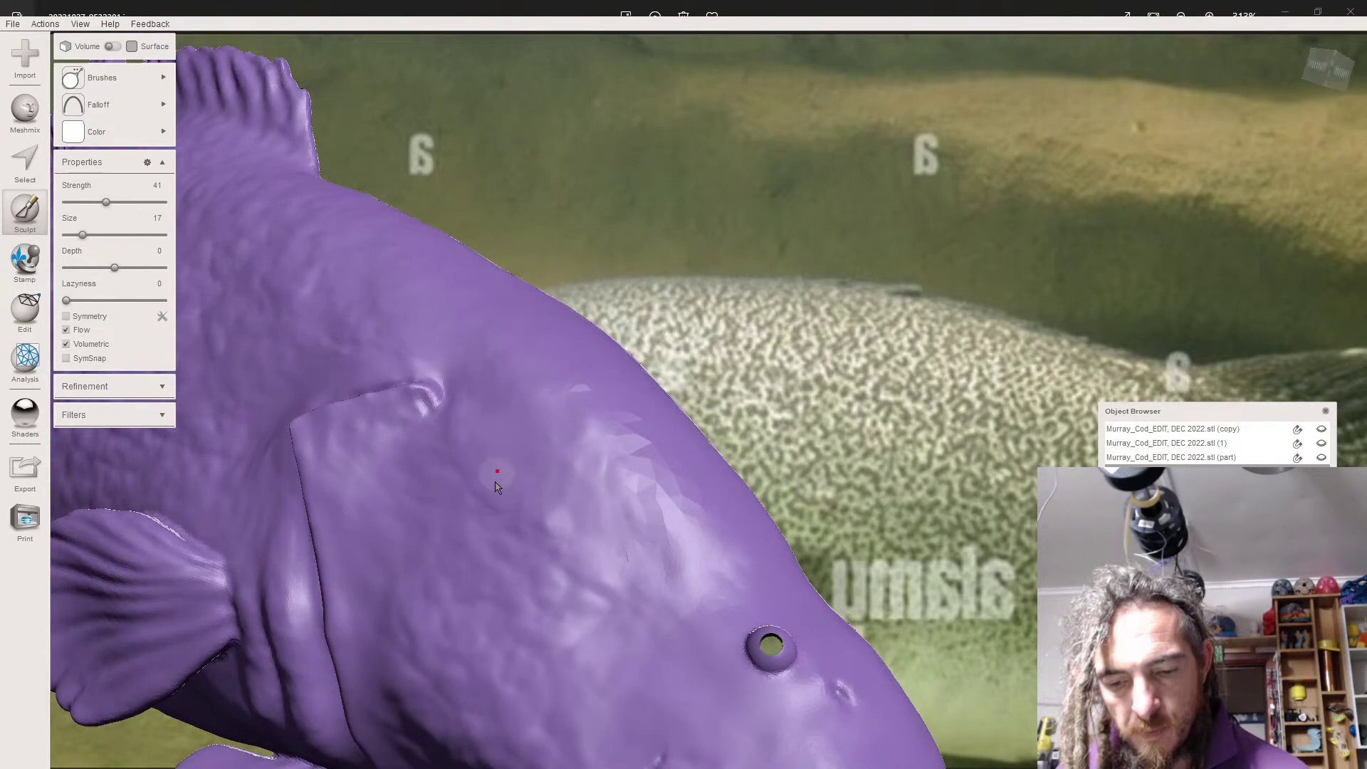
pyautogui.moveTo(608, 409)
pyautogui.mouseDown()
pyautogui.moveTo(669, 479)
pyautogui.moveTo(678, 526)
pyautogui.moveTo(632, 592)
pyautogui.mouseUp()
pyautogui.moveTo(632, 592)
pyautogui.mouseDown(button='right')
pyautogui.moveTo(589, 582)
pyautogui.moveTo(580, 600)
pyautogui.moveTo(502, 393)
pyautogui.mouseUp(button='right')
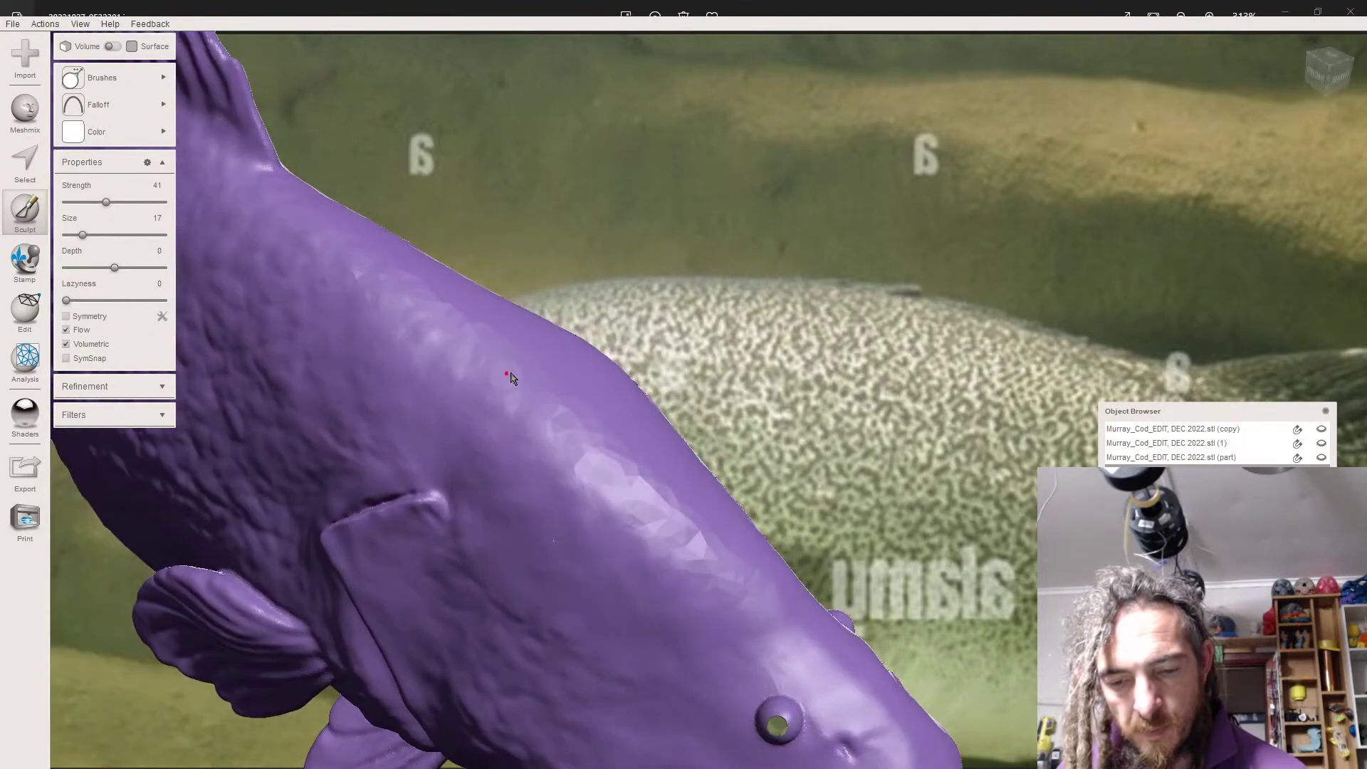
# - Smooth the nape and the crest of the back from behind the eyes towards the dorsal fin
pyautogui.moveTo(571, 452)
pyautogui.mouseDown(button='right')
pyautogui.moveTo(525, 418)
pyautogui.moveTo(540, 470)
pyautogui.moveTo(577, 436)
pyautogui.mouseUp(button='right')
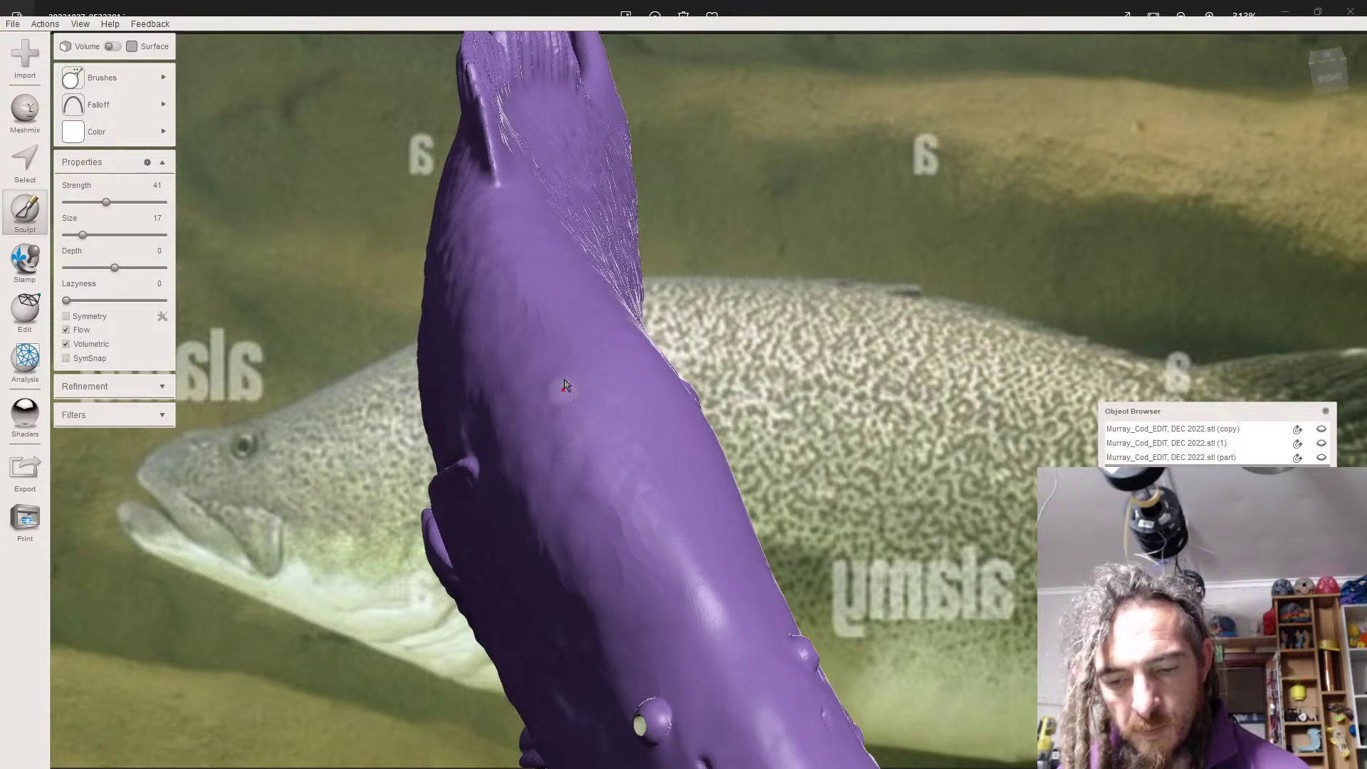
pyautogui.moveTo(546, 341); pyautogui.dragTo(625, 419, button='right')
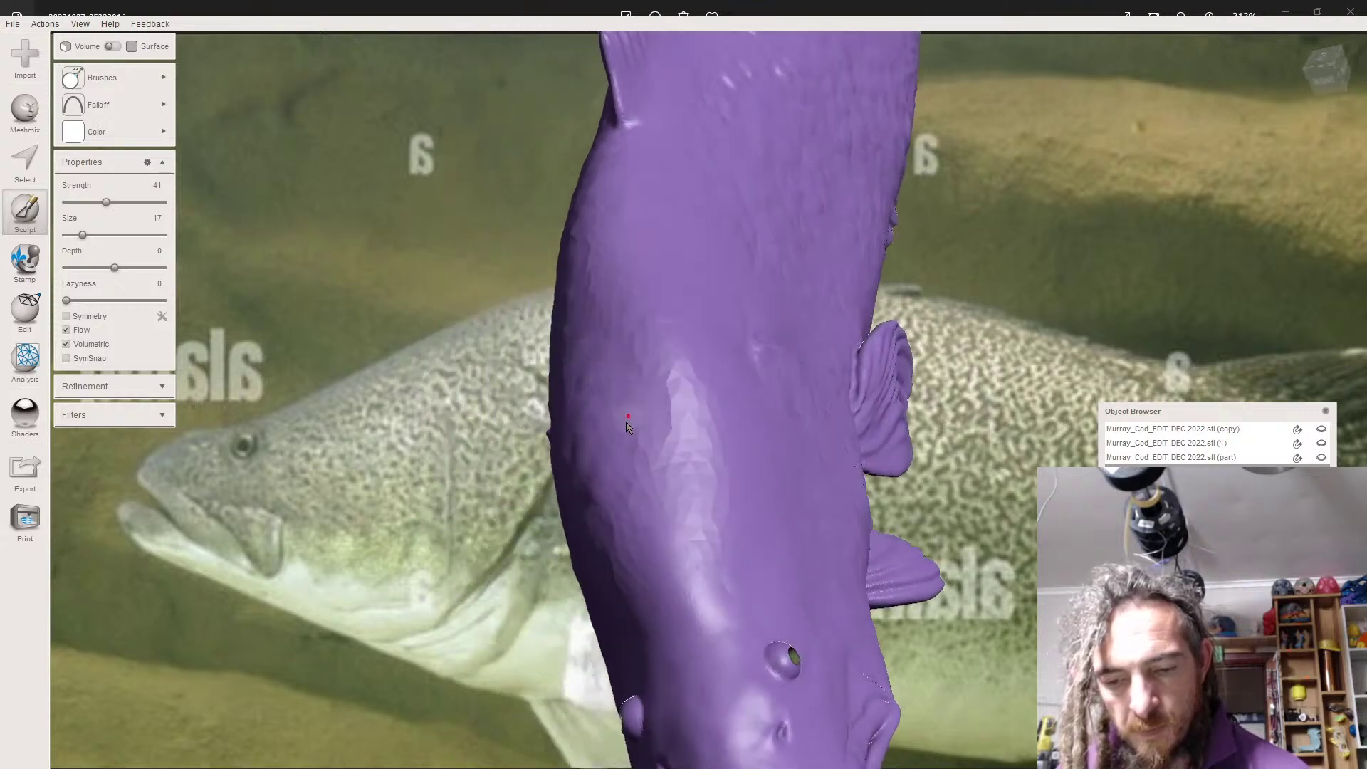
pyautogui.moveTo(622, 372); pyautogui.dragTo(626, 484, button='right')
pyautogui.moveTo(634, 492)
pyautogui.mouseDown()
pyautogui.moveTo(669, 449)
pyautogui.moveTo(680, 381)
pyautogui.moveTo(701, 435)
pyautogui.moveTo(690, 477)
pyautogui.mouseUp()
pyautogui.moveTo(646, 547); pyautogui.dragTo(587, 559, button='right')
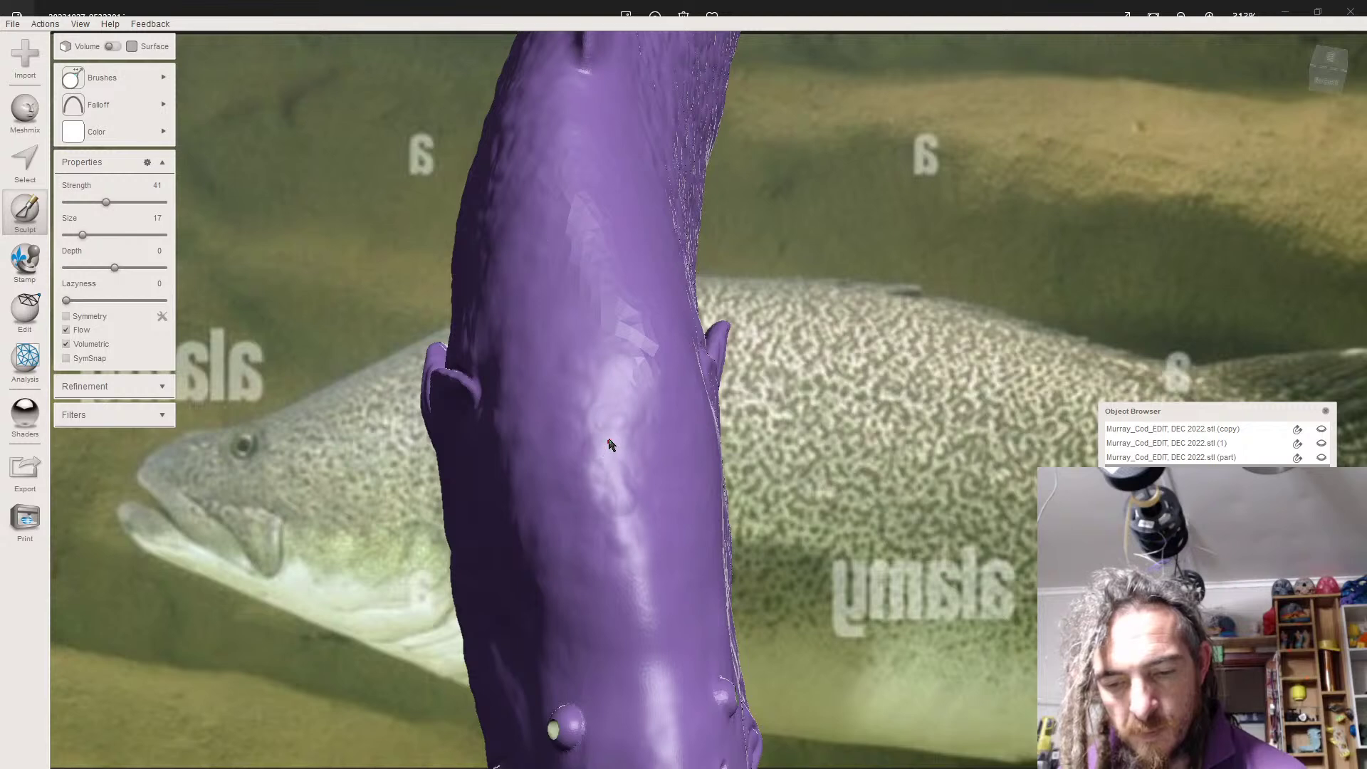
pyautogui.moveTo(633, 477); pyautogui.dragTo(607, 523, button='right')
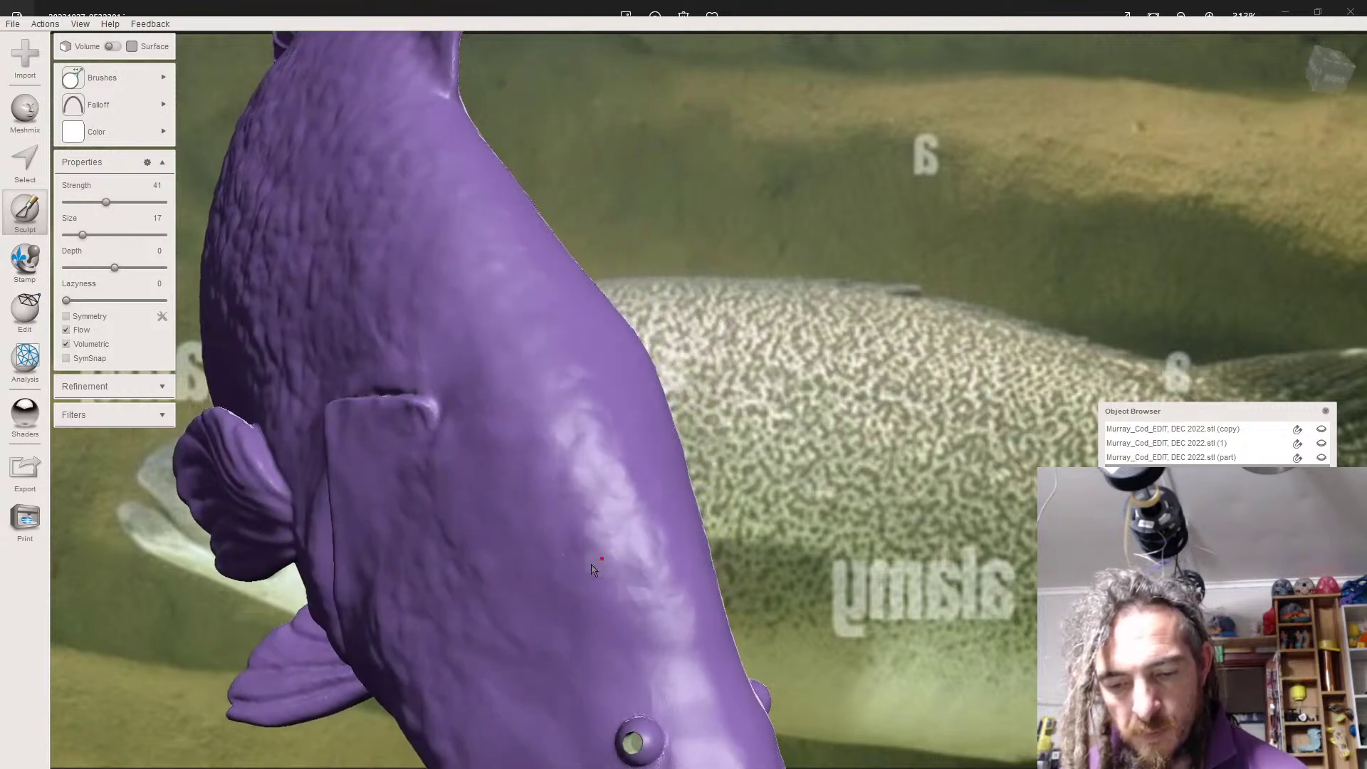
pyautogui.scroll(3, 541, 498)
pyautogui.moveTo(541, 494)
pyautogui.mouseDown(button='right')
pyautogui.moveTo(565, 490)
pyautogui.moveTo(550, 454)
pyautogui.mouseUp(button='right')
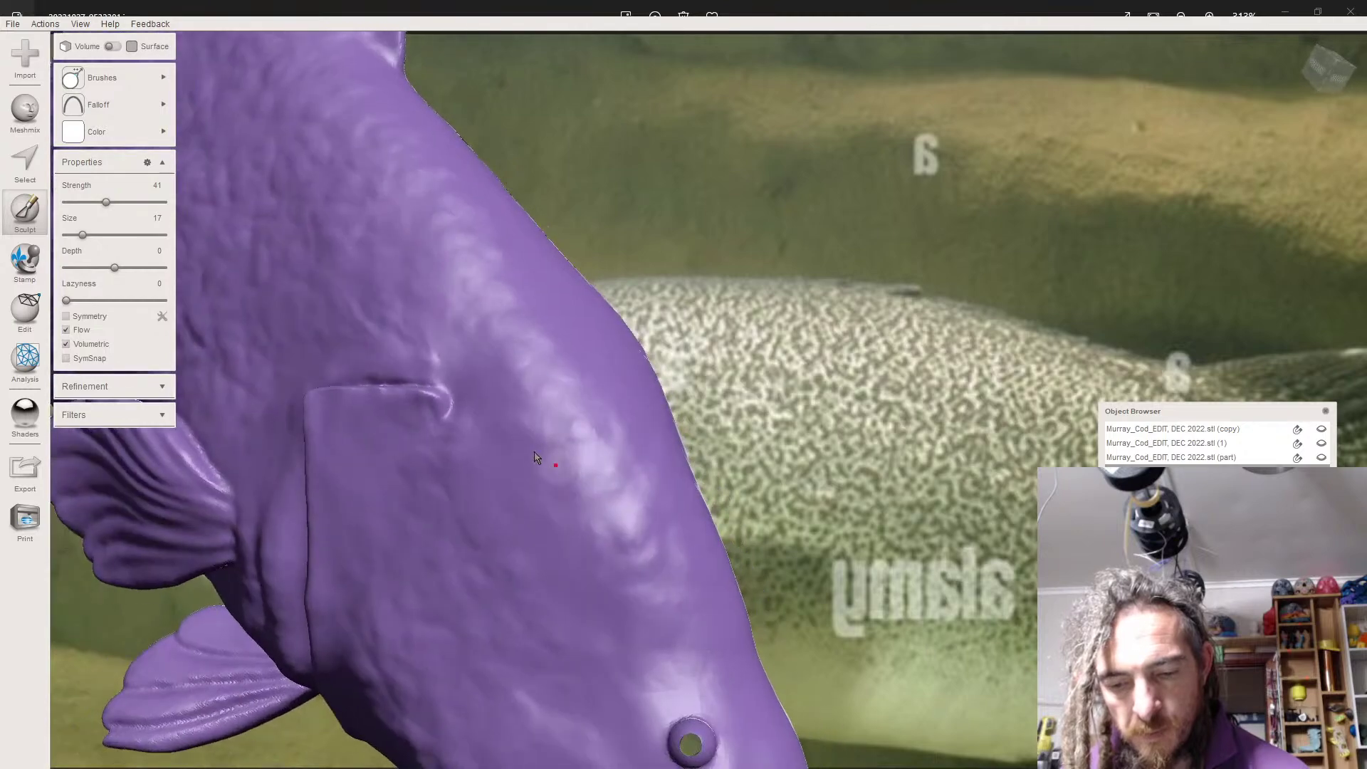
# - Smooth the opposite side of the head and shoulder around the upper corner of the gill cover
pyautogui.moveTo(589, 530); pyautogui.dragTo(744, 573, button='right')
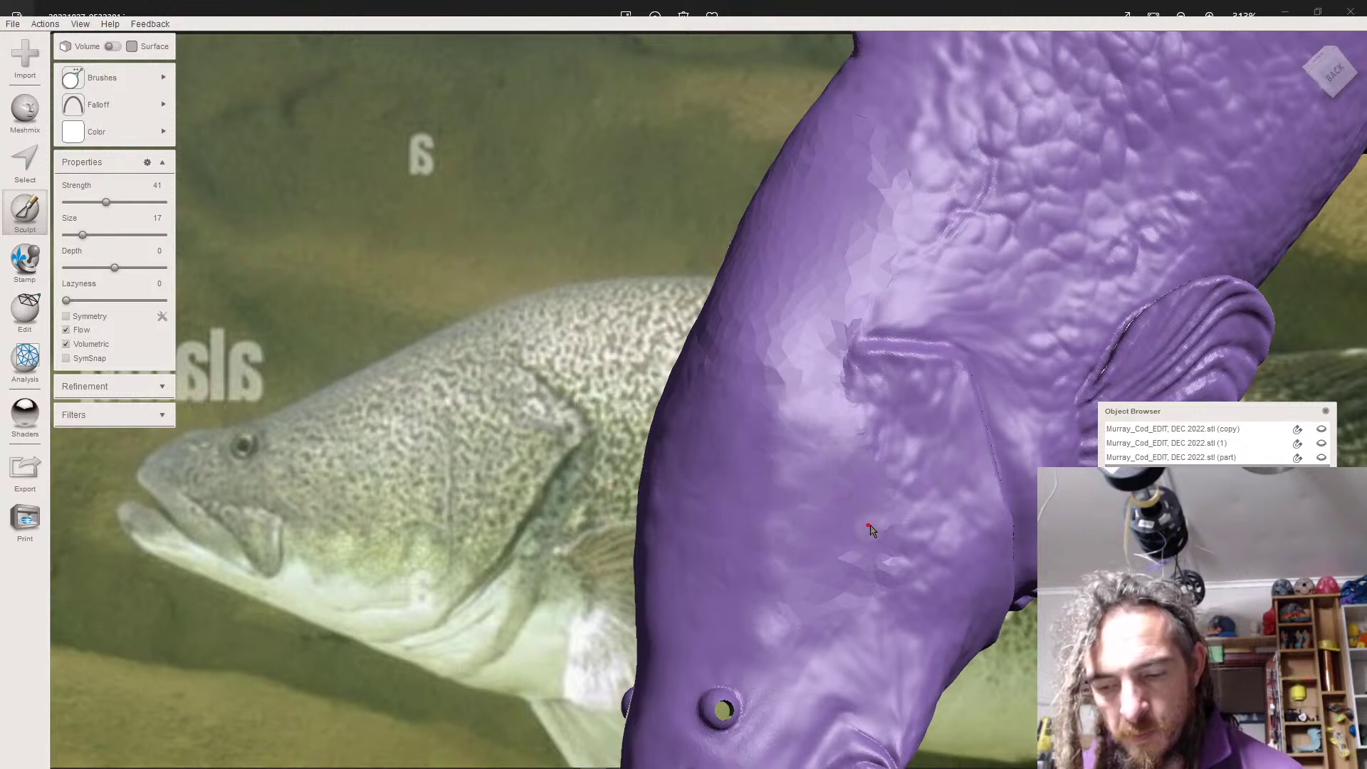
pyautogui.moveTo(838, 593); pyautogui.dragTo(762, 571, button='right')
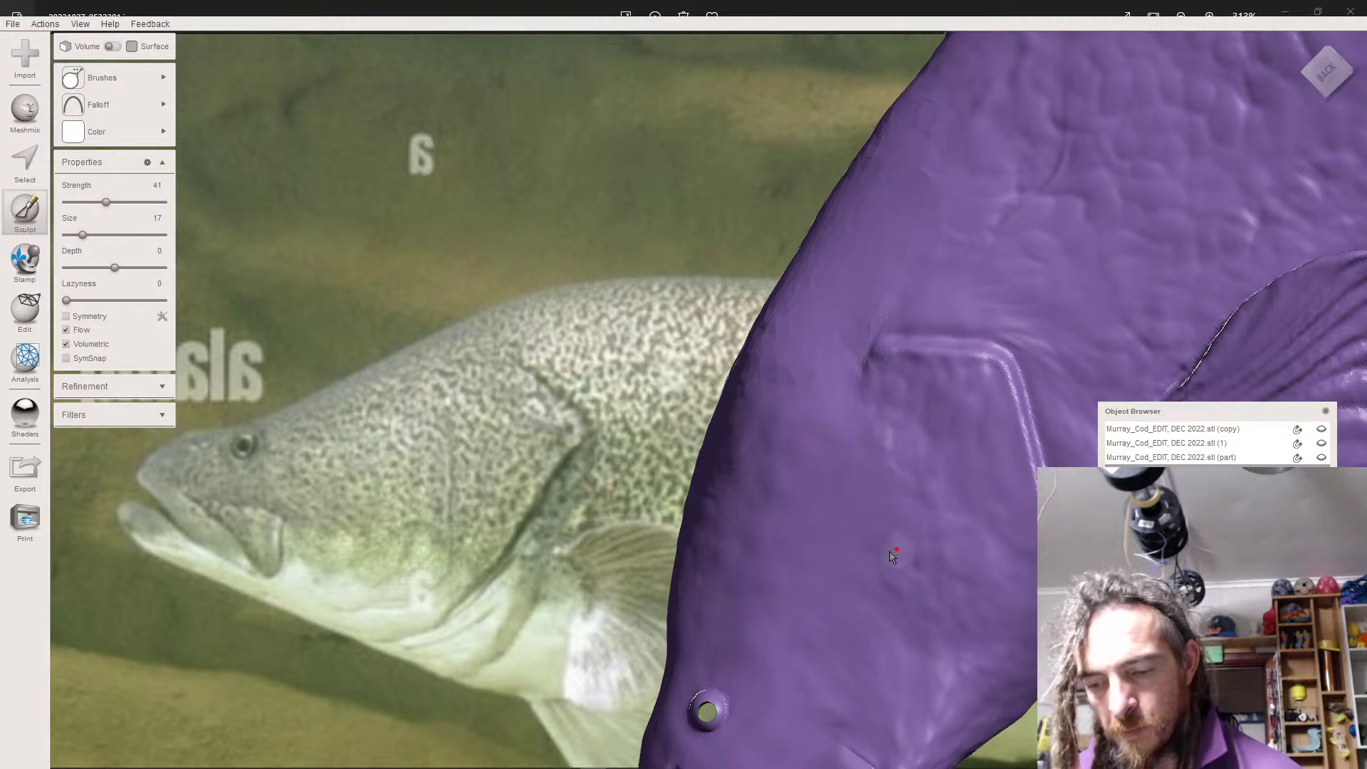
pyautogui.moveTo(844, 531); pyautogui.dragTo(735, 505, button='right')
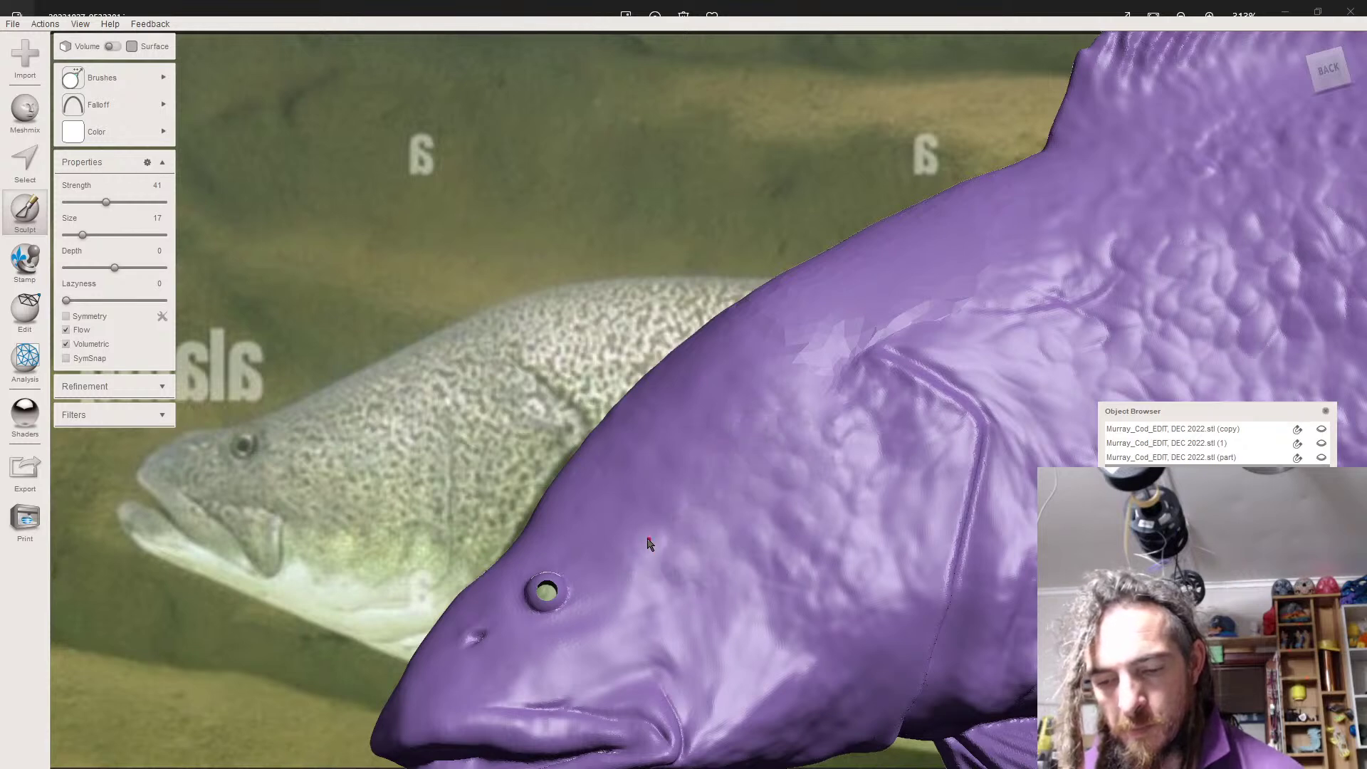
pyautogui.moveTo(705, 518); pyautogui.dragTo(577, 525, button='right')
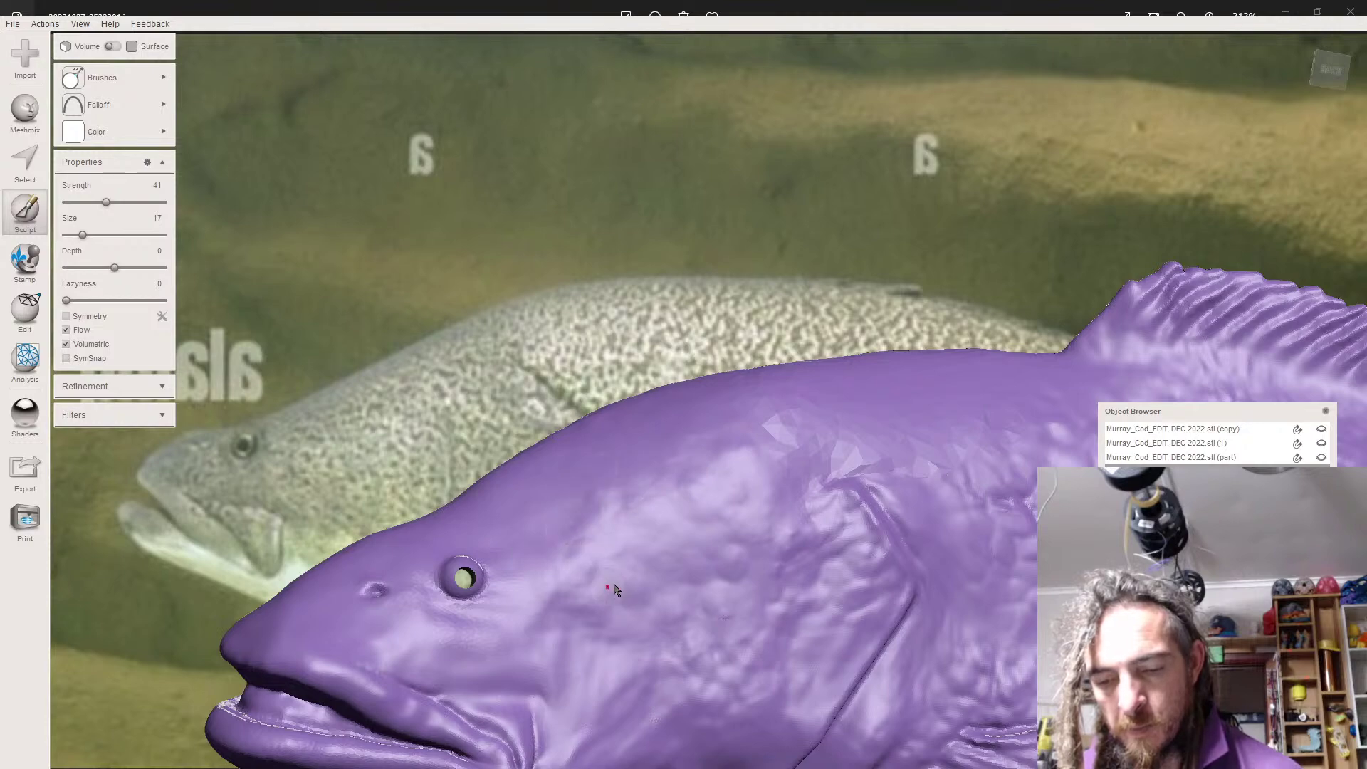
pyautogui.moveTo(572, 520)
pyautogui.mouseDown(button='right')
pyautogui.moveTo(564, 534)
pyautogui.moveTo(568, 513)
pyautogui.mouseUp(button='right')
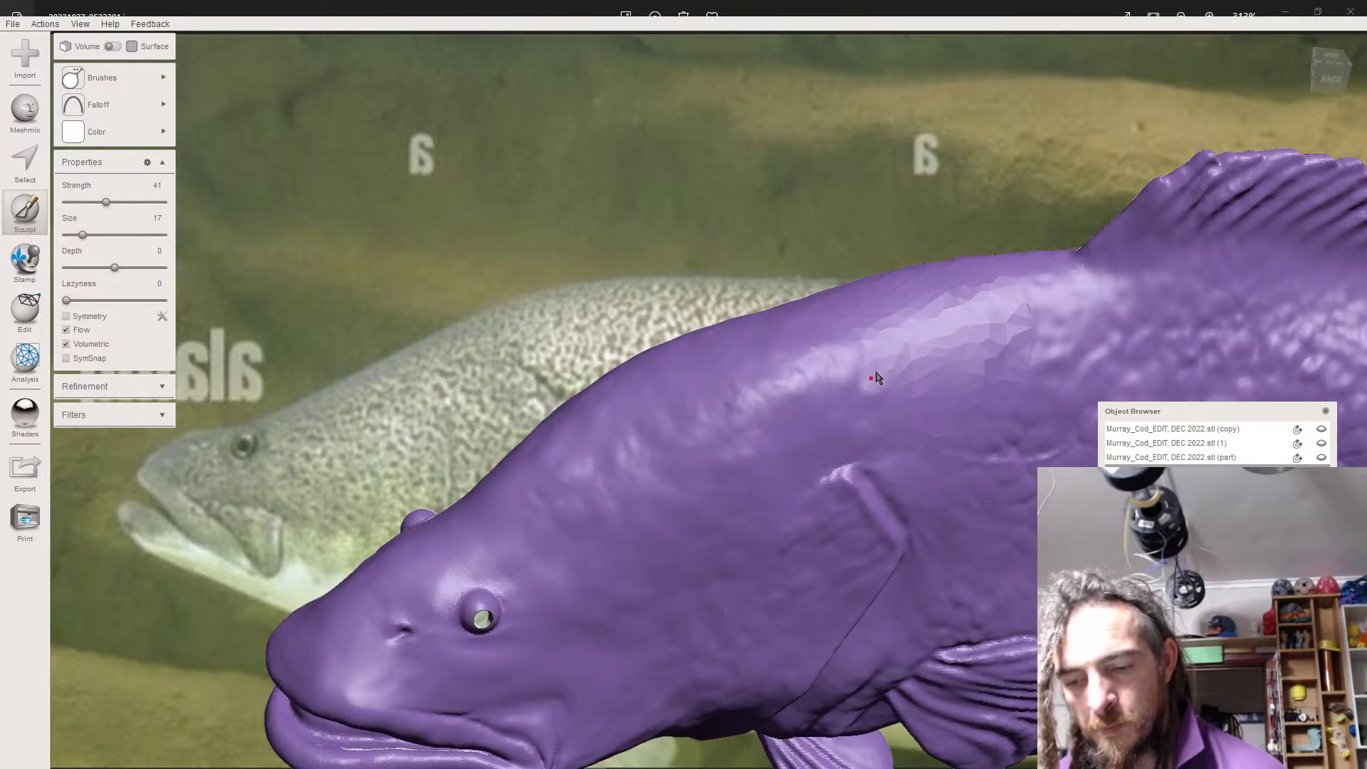
# - Blend the faceted ridge of the back in front of the dorsal fin into the flank on the opposite side
pyautogui.moveTo(843, 338); pyautogui.dragTo(665, 458, button='right')
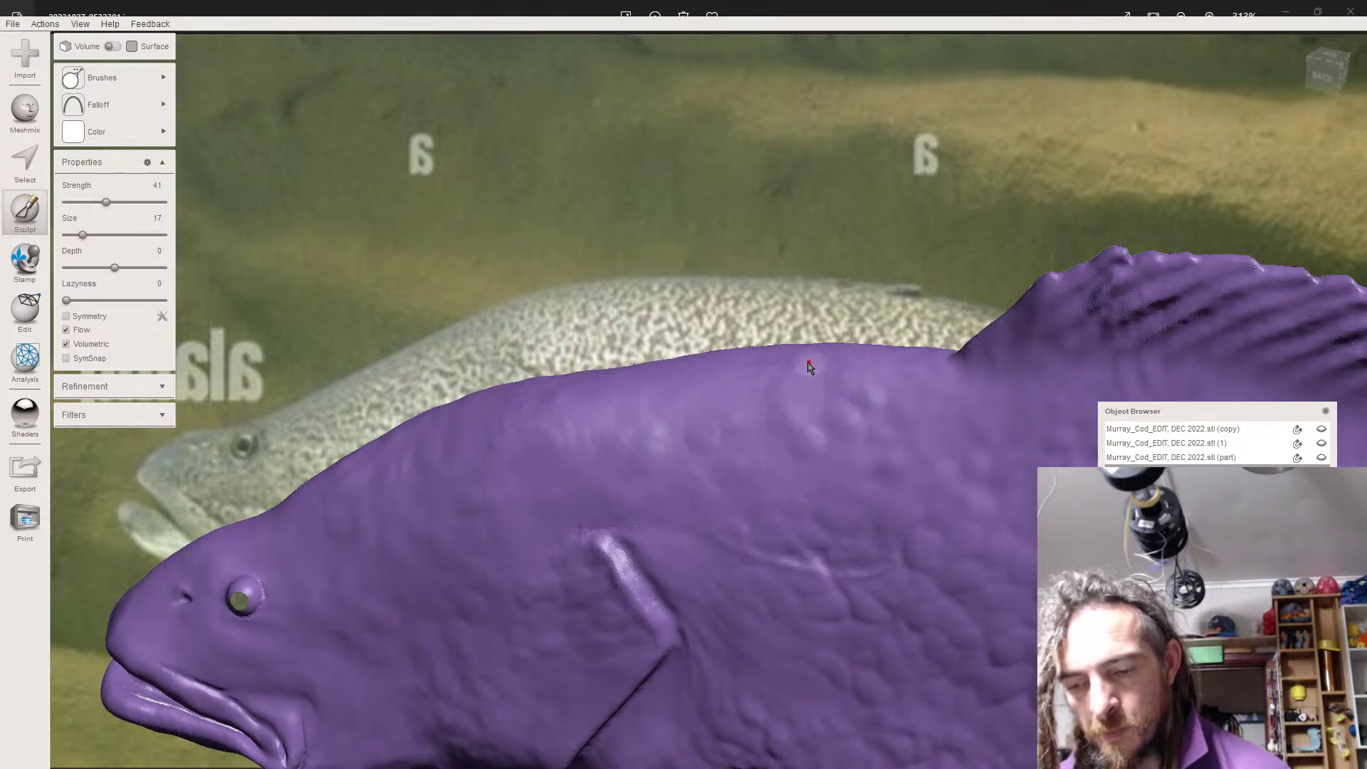
pyautogui.moveTo(650, 394); pyautogui.dragTo(647, 360, button='right')
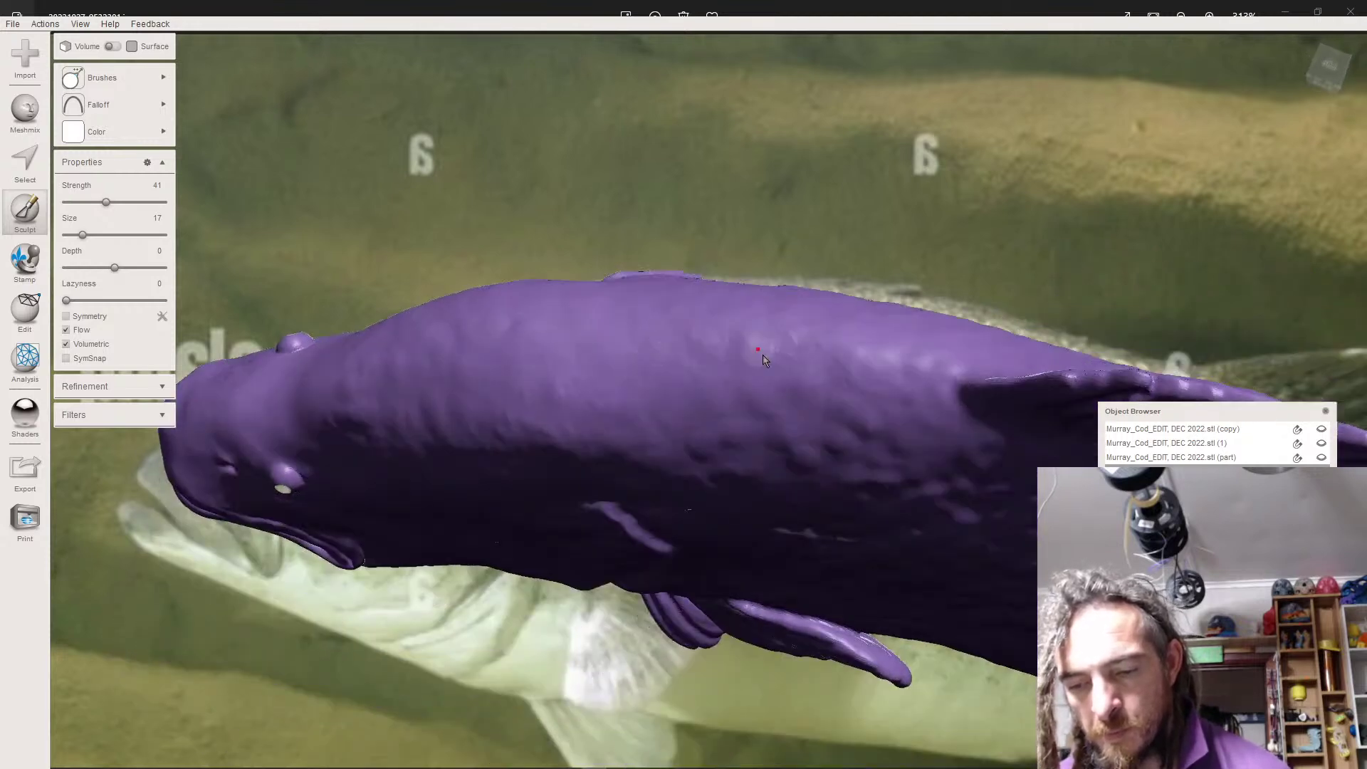
pyautogui.moveTo(738, 350); pyautogui.dragTo(765, 318, button='right')
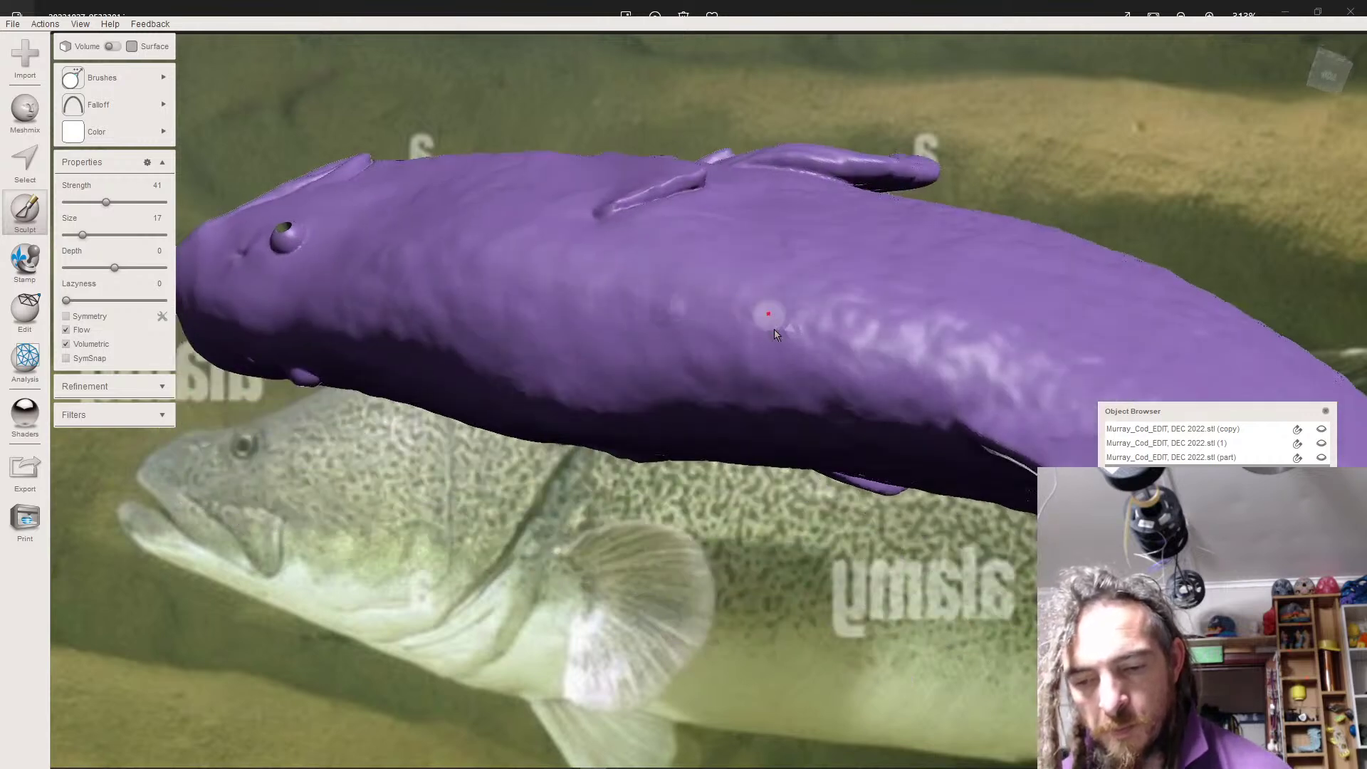
pyautogui.moveTo(569, 305); pyautogui.dragTo(541, 388, button='right')
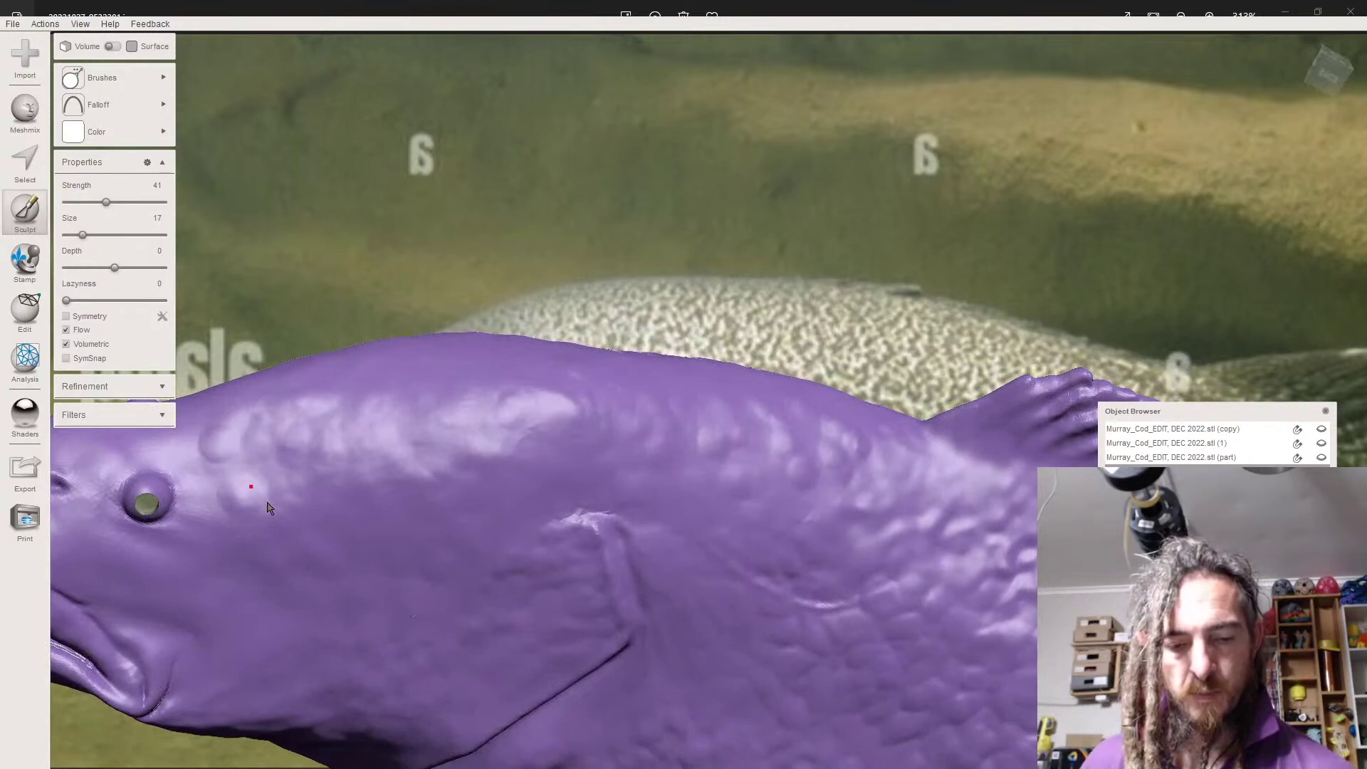
pyautogui.moveTo(363, 531); pyautogui.dragTo(364, 531, button='right')
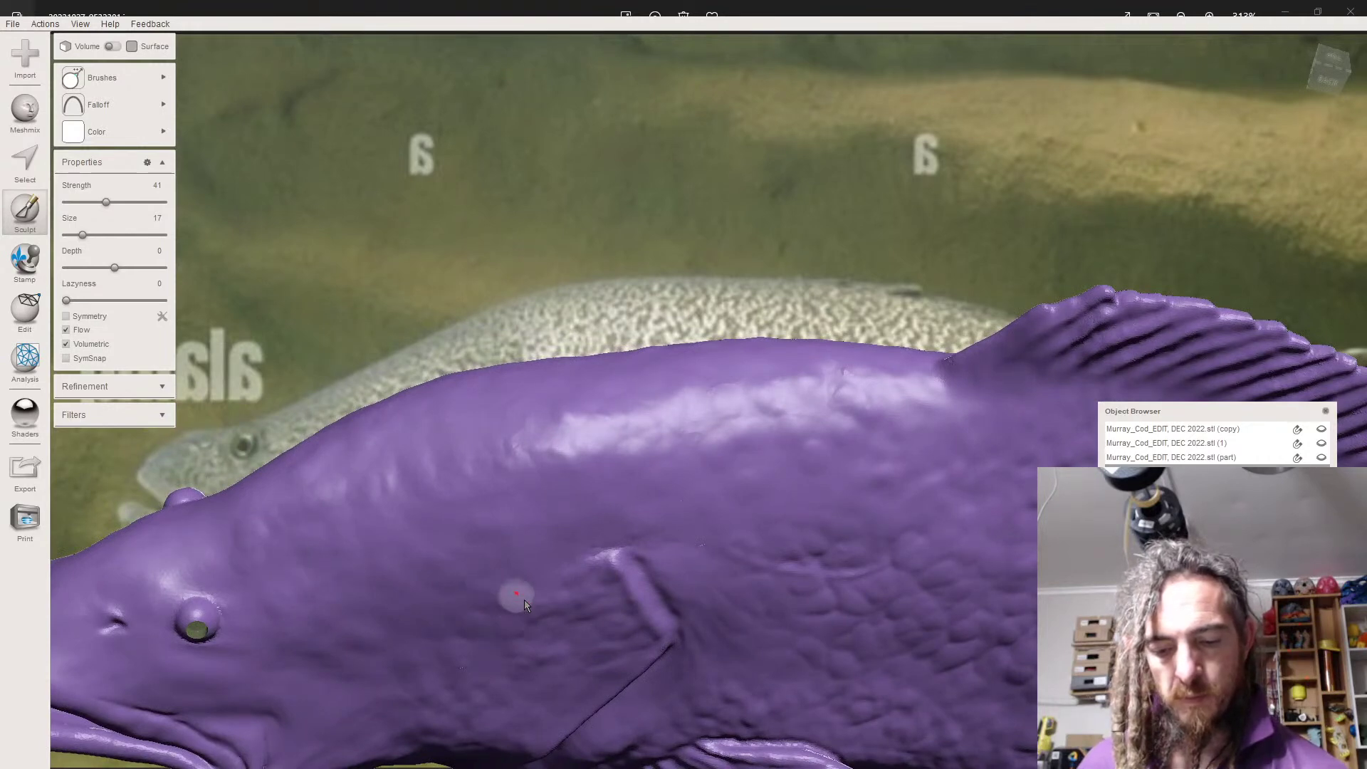
# - Smooth the upper edge of the tail stalk between the tail fin and the rear of the dorsal fin
pyautogui.moveTo(447, 605); pyautogui.dragTo(420, 610, button='right')
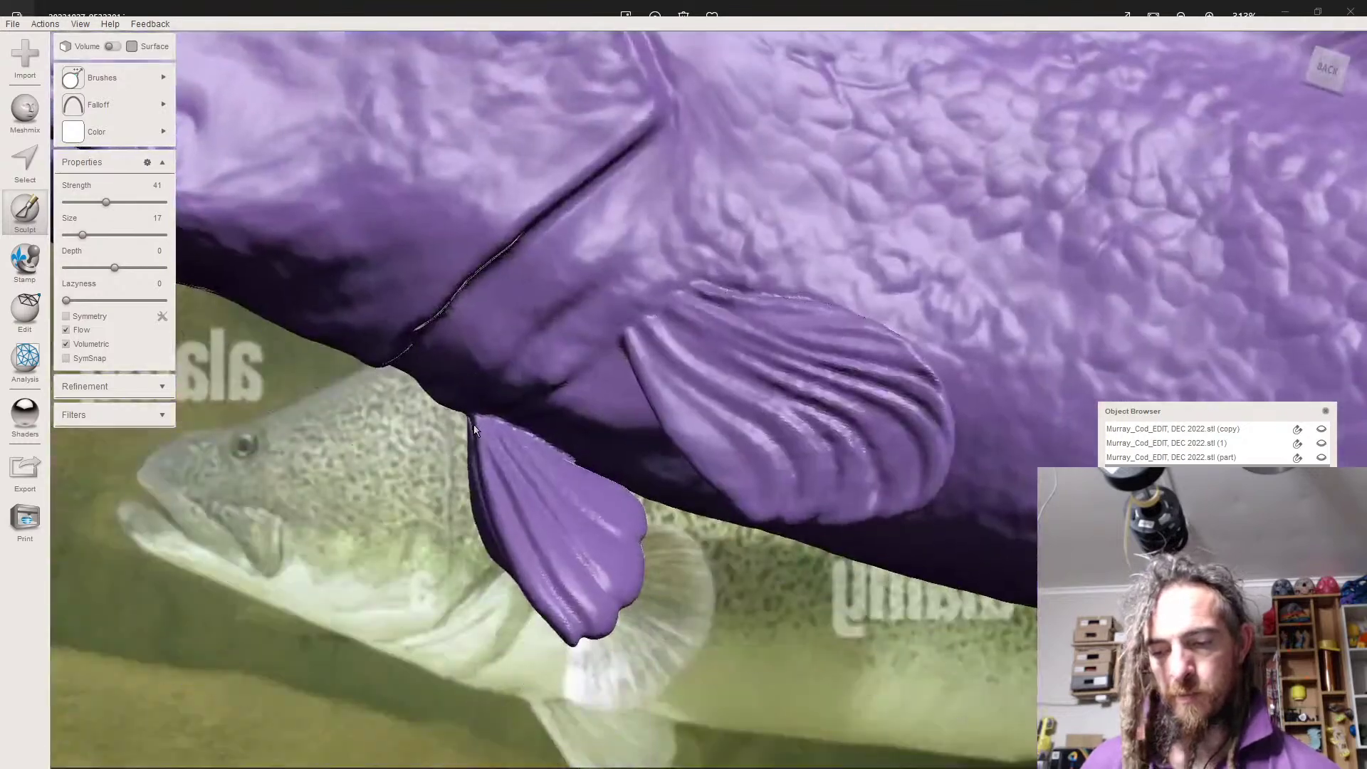
pyautogui.scroll(-5, 475, 430)
pyautogui.moveTo(475, 430); pyautogui.dragTo(474, 425, button='right')
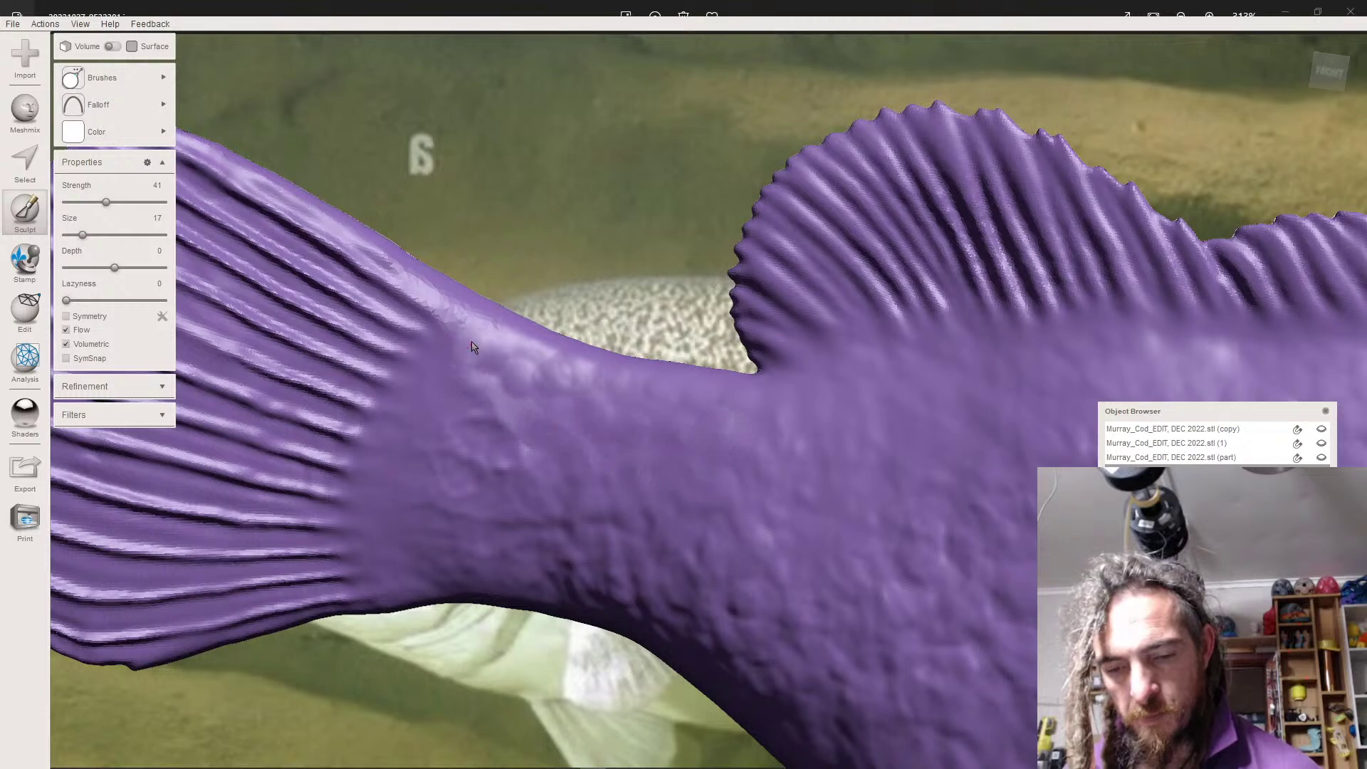
pyautogui.moveTo(523, 340)
pyautogui.mouseDown(button='right')
pyautogui.moveTo(479, 448)
pyautogui.moveTo(571, 563)
pyautogui.moveTo(618, 560)
pyautogui.mouseUp(button='right')
pyautogui.moveTo(617, 561); pyautogui.dragTo(716, 581)
pyautogui.moveTo(673, 527); pyautogui.dragTo(586, 598, button='right')
pyautogui.moveTo(618, 590)
pyautogui.mouseDown()
pyautogui.moveTo(696, 602)
pyautogui.moveTo(672, 593)
pyautogui.mouseUp()
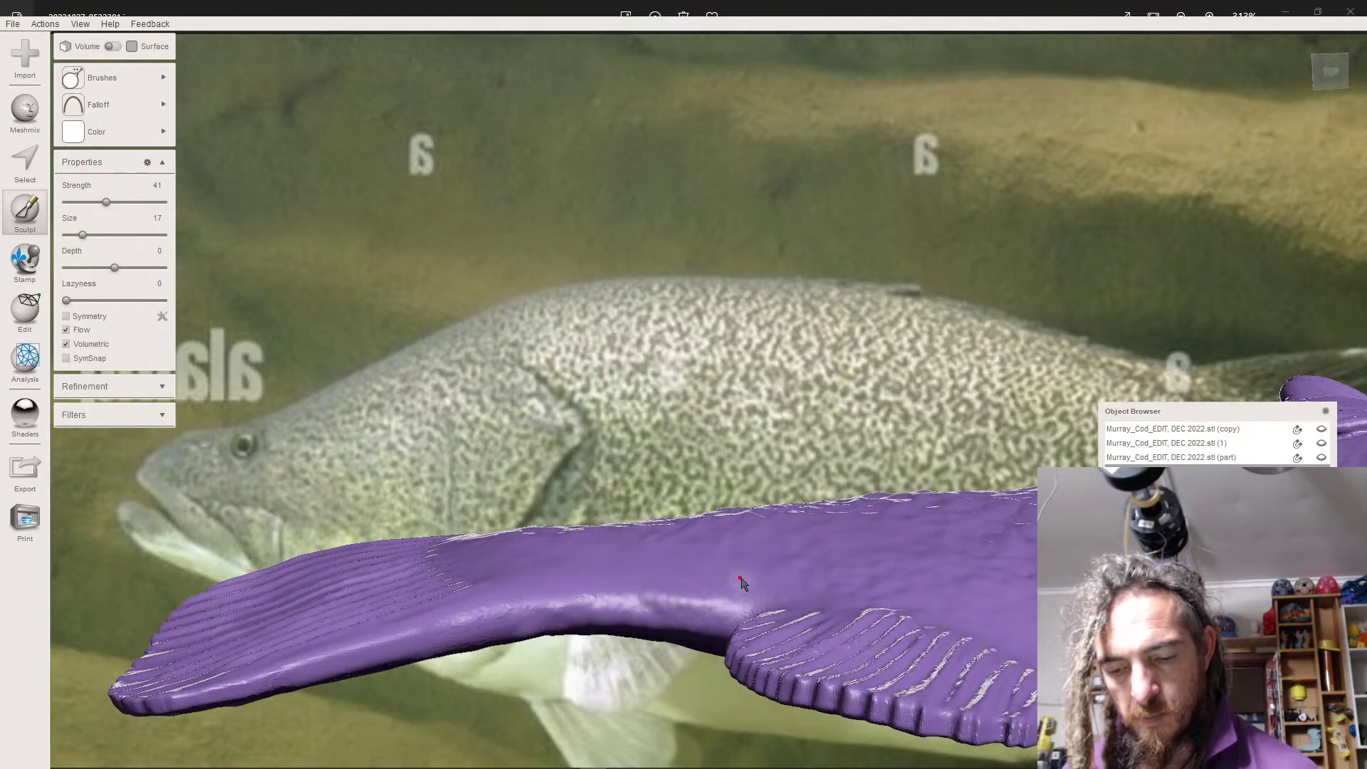
# - Smooth the flank of the tail stalk just below its upper edge, up to the start of the tail fin rays
pyautogui.moveTo(766, 588); pyautogui.dragTo(635, 558, button='right')
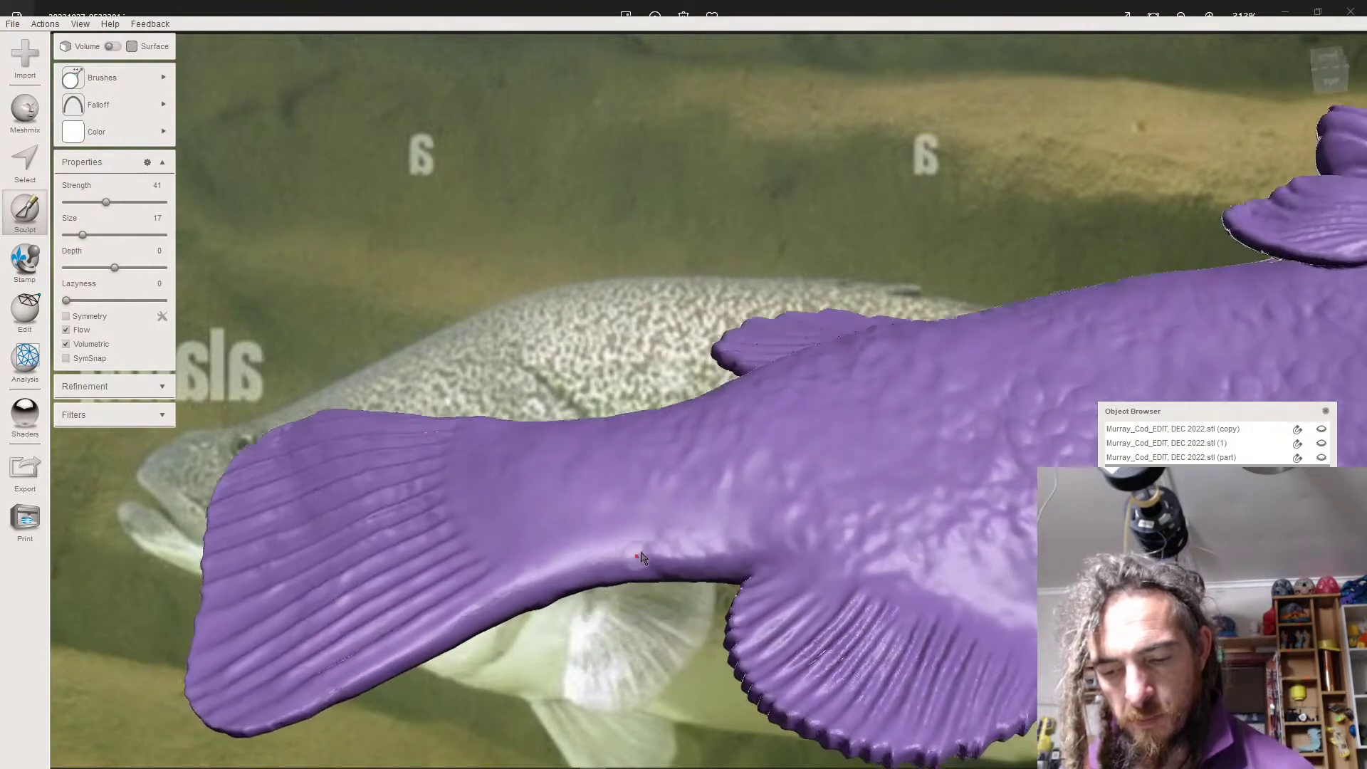
pyautogui.scroll(5, 640, 519)
pyautogui.moveTo(659, 479); pyautogui.dragTo(861, 475)
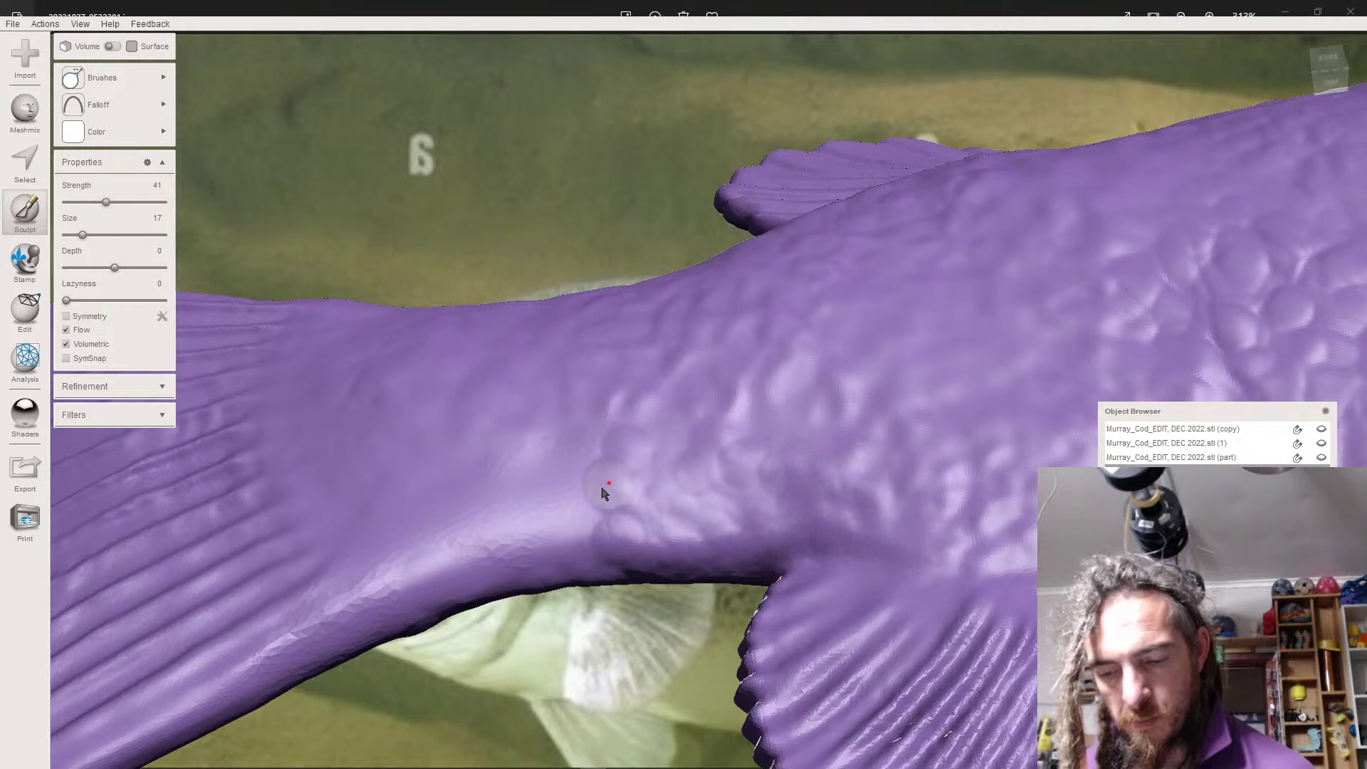
pyautogui.moveTo(608, 484); pyautogui.dragTo(590, 545, button='right')
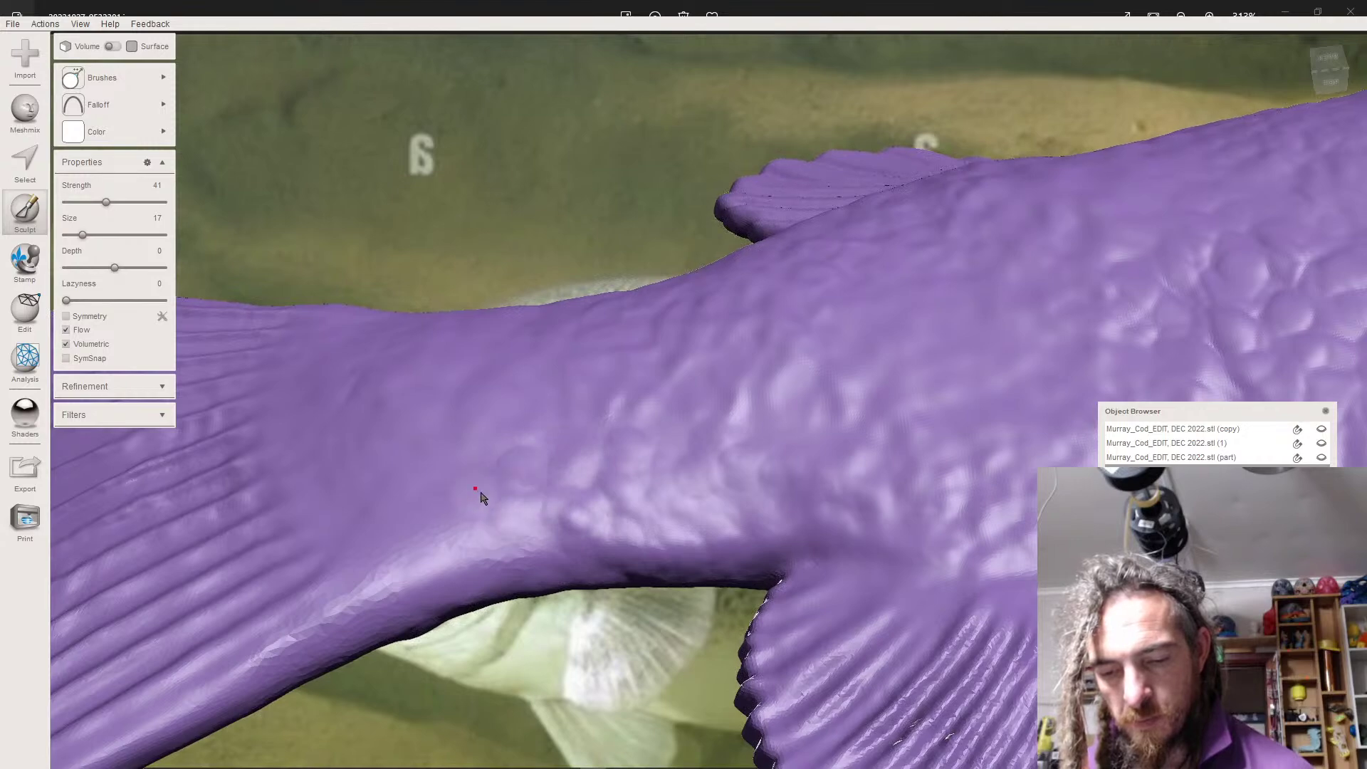
# - Smooth the other flank and the lower edge of the tail stalk between the tail fin and the anal fin
pyautogui.moveTo(553, 569)
pyautogui.mouseDown(button='right')
pyautogui.moveTo(502, 548)
pyautogui.moveTo(473, 503)
pyautogui.moveTo(488, 442)
pyautogui.moveTo(651, 504)
pyautogui.moveTo(715, 475)
pyautogui.mouseUp(button='right')
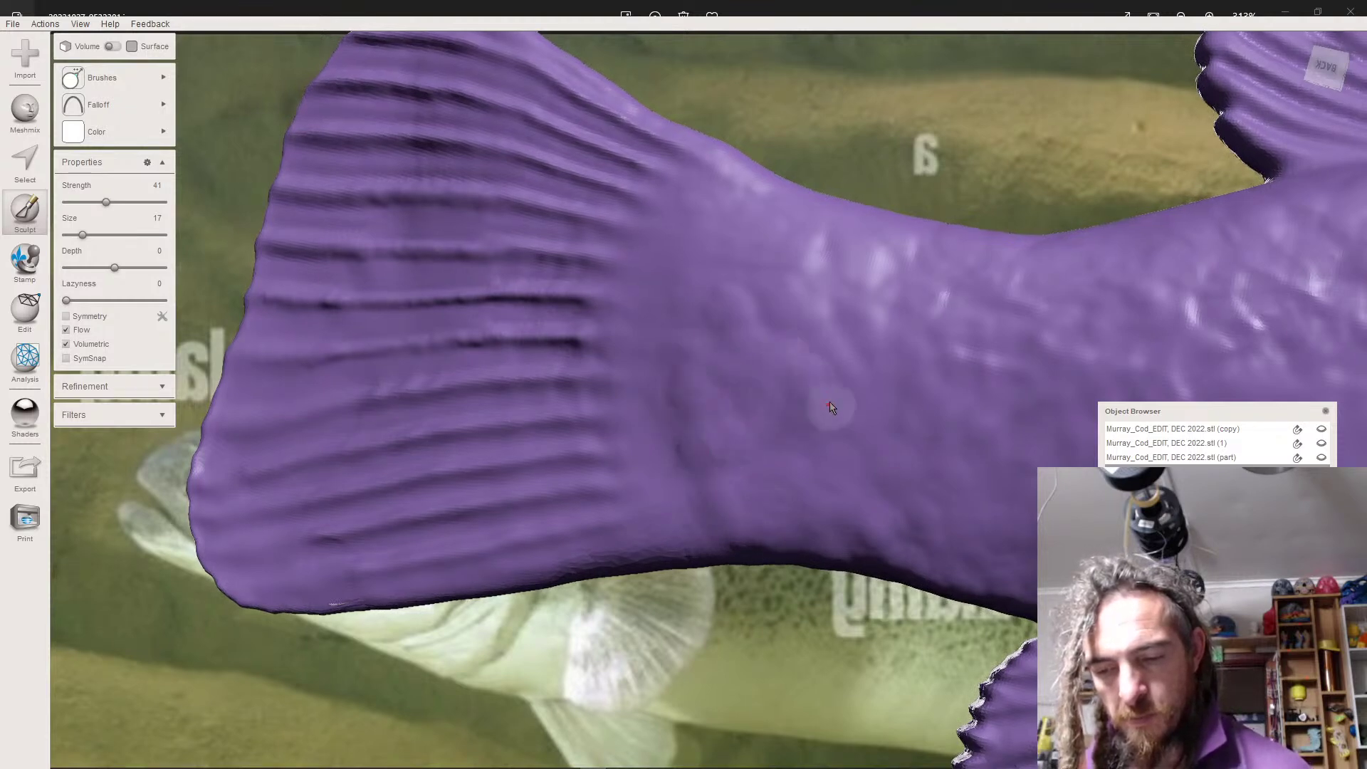
pyautogui.moveTo(795, 310); pyautogui.dragTo(832, 369)
pyautogui.moveTo(858, 408); pyautogui.dragTo(846, 392, button='middle')
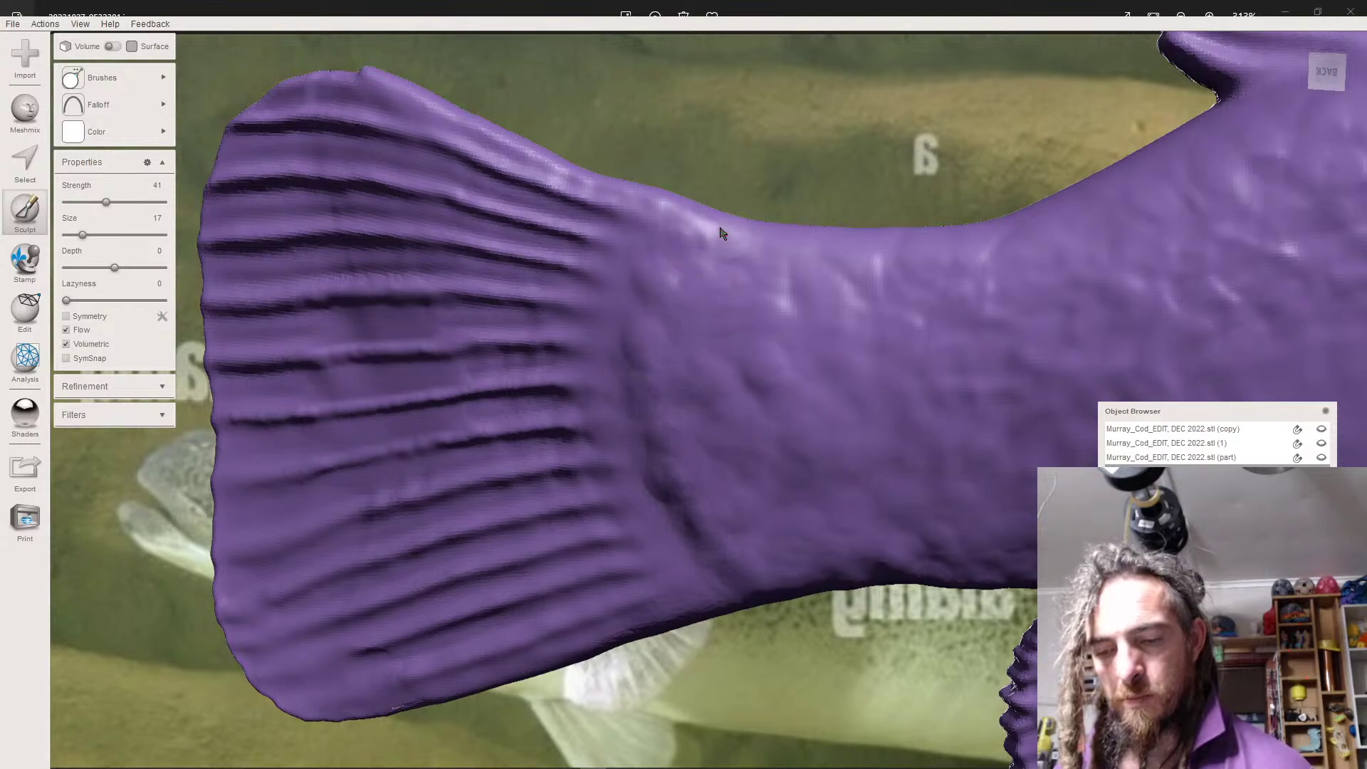
pyautogui.moveTo(748, 242); pyautogui.dragTo(680, 389, button='right')
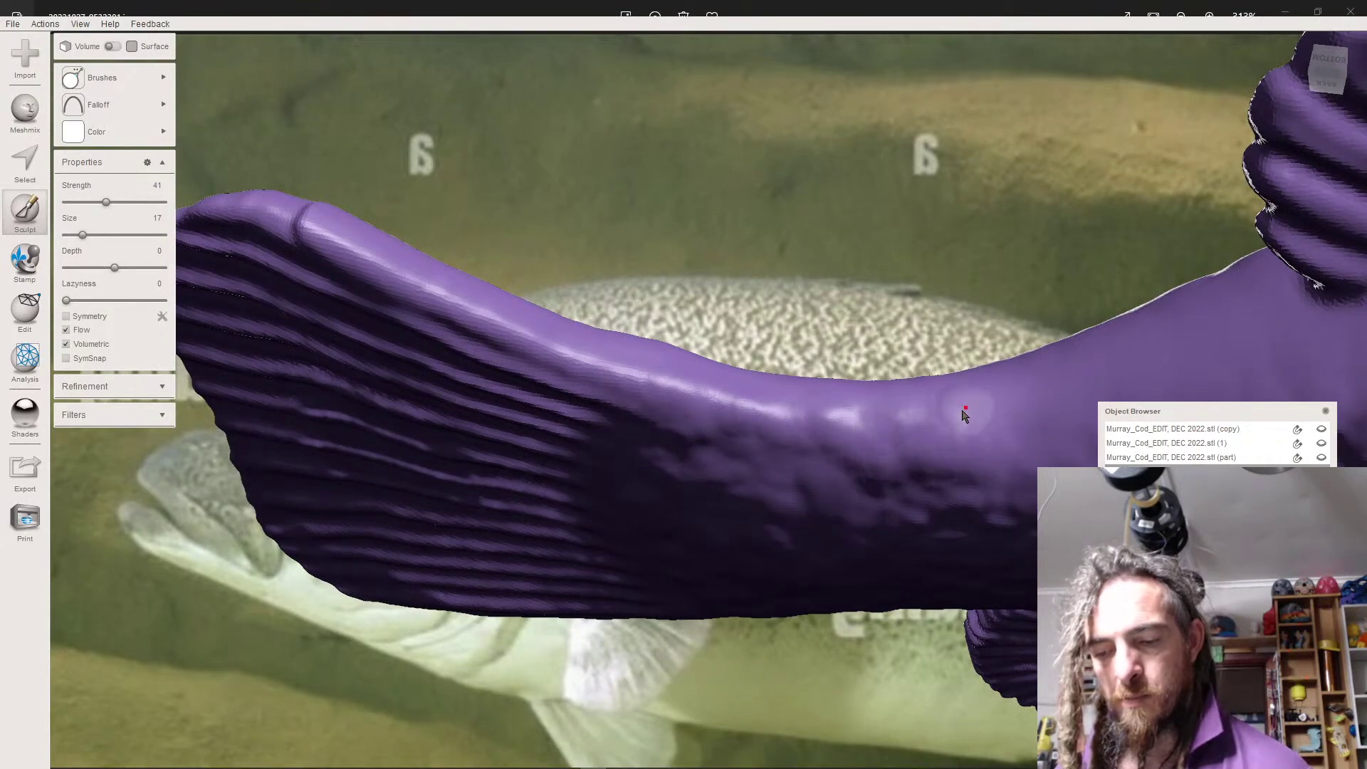
pyautogui.moveTo(978, 458); pyautogui.dragTo(877, 421, button='right')
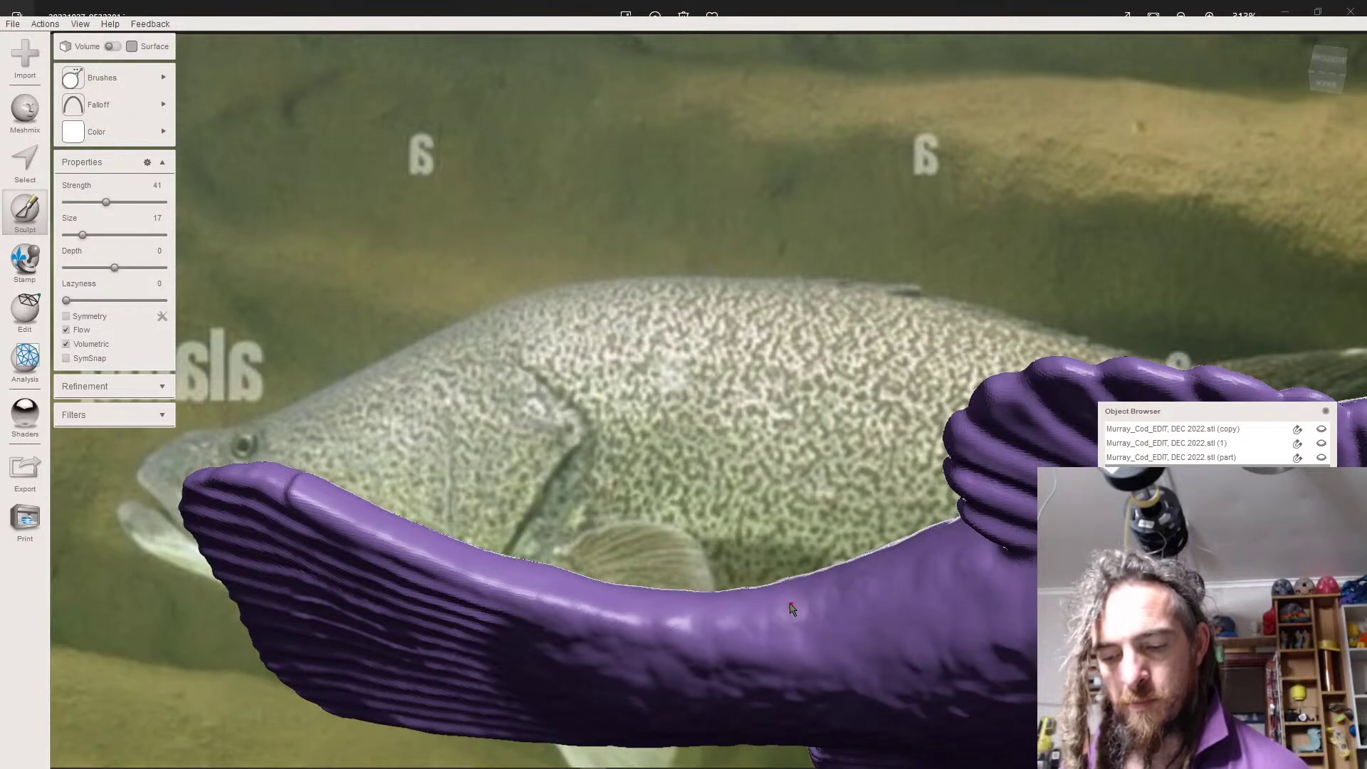
# - Switch the sculpting brush to RobustSmooth with strength 64 and size 28
pyautogui.moveTo(710, 607); pyautogui.dragTo(860, 428, button='right')
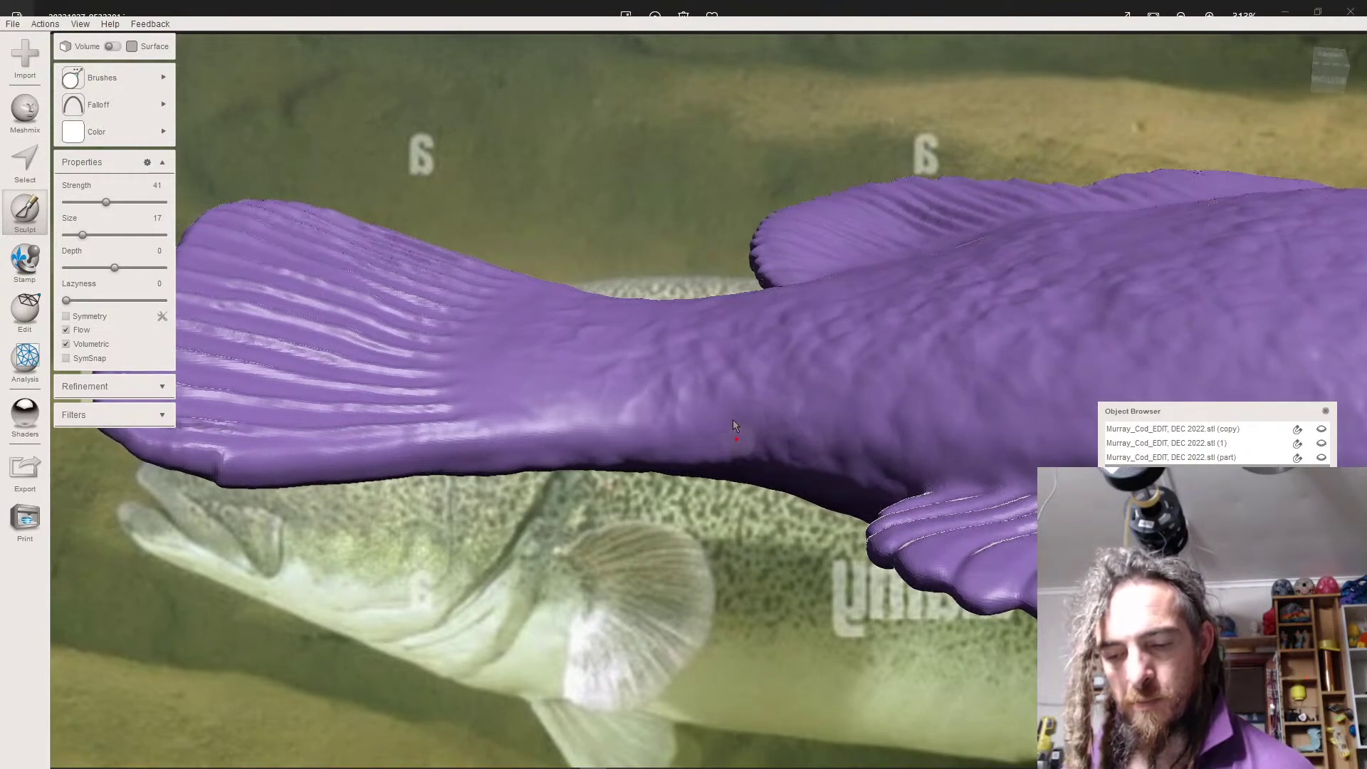
pyautogui.moveTo(717, 404); pyautogui.dragTo(686, 430, button='right')
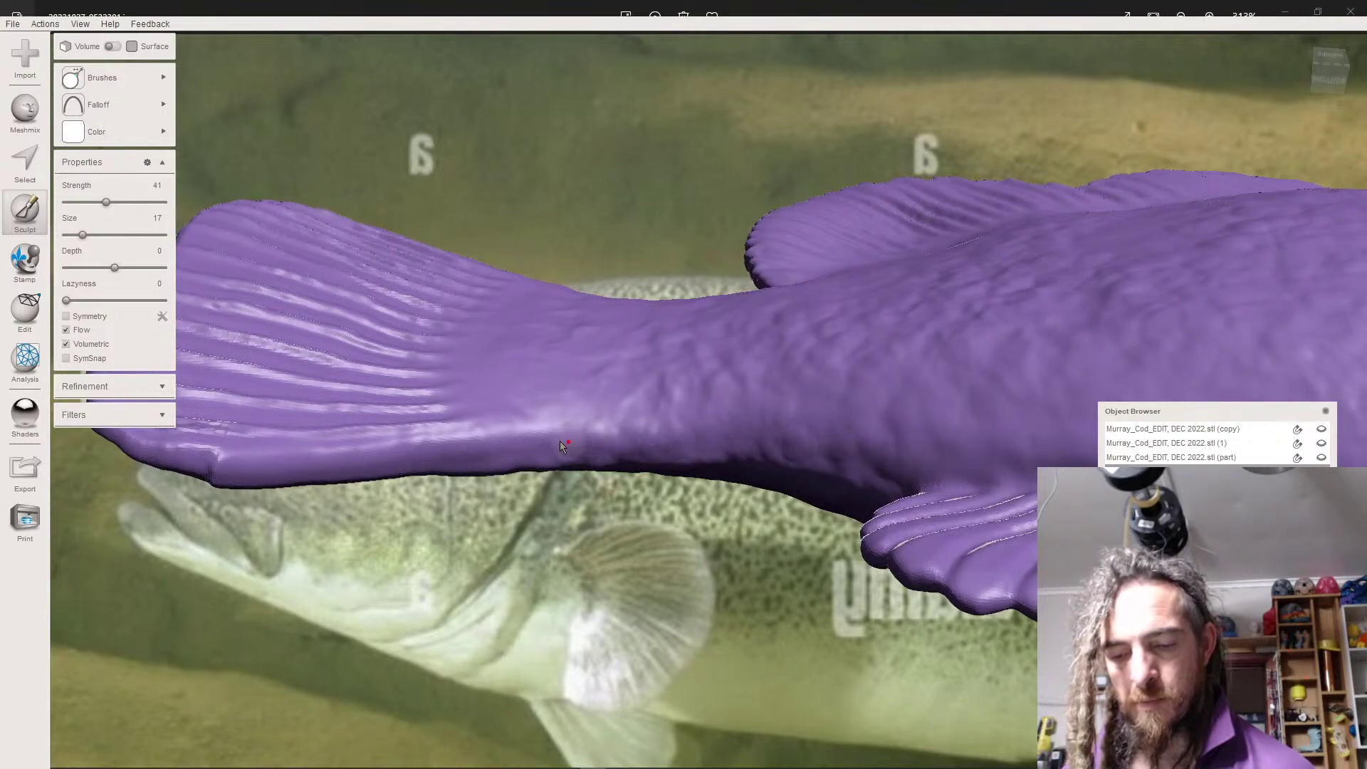
pyautogui.moveTo(517, 432); pyautogui.dragTo(625, 369, button='right')
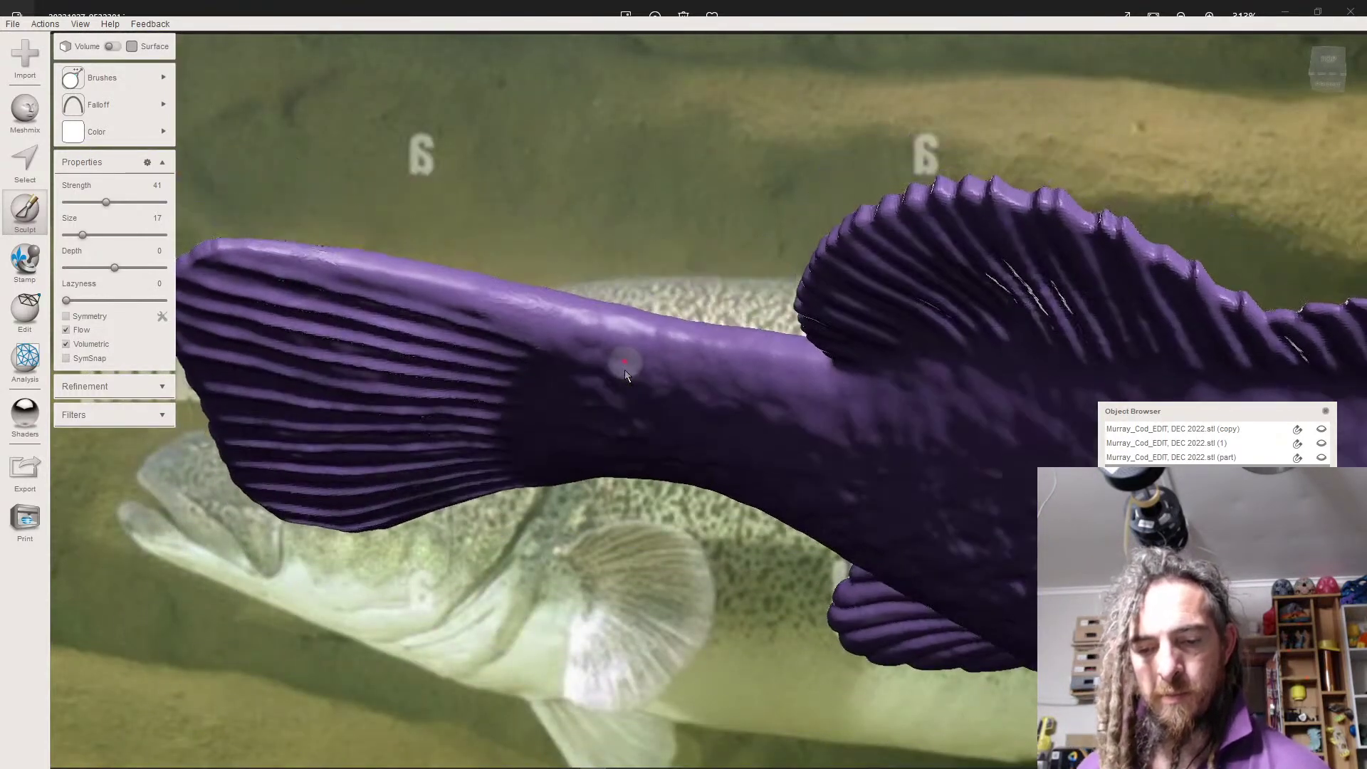
pyautogui.scroll(3, 671, 319)
pyautogui.scroll(-5, 670, 319)
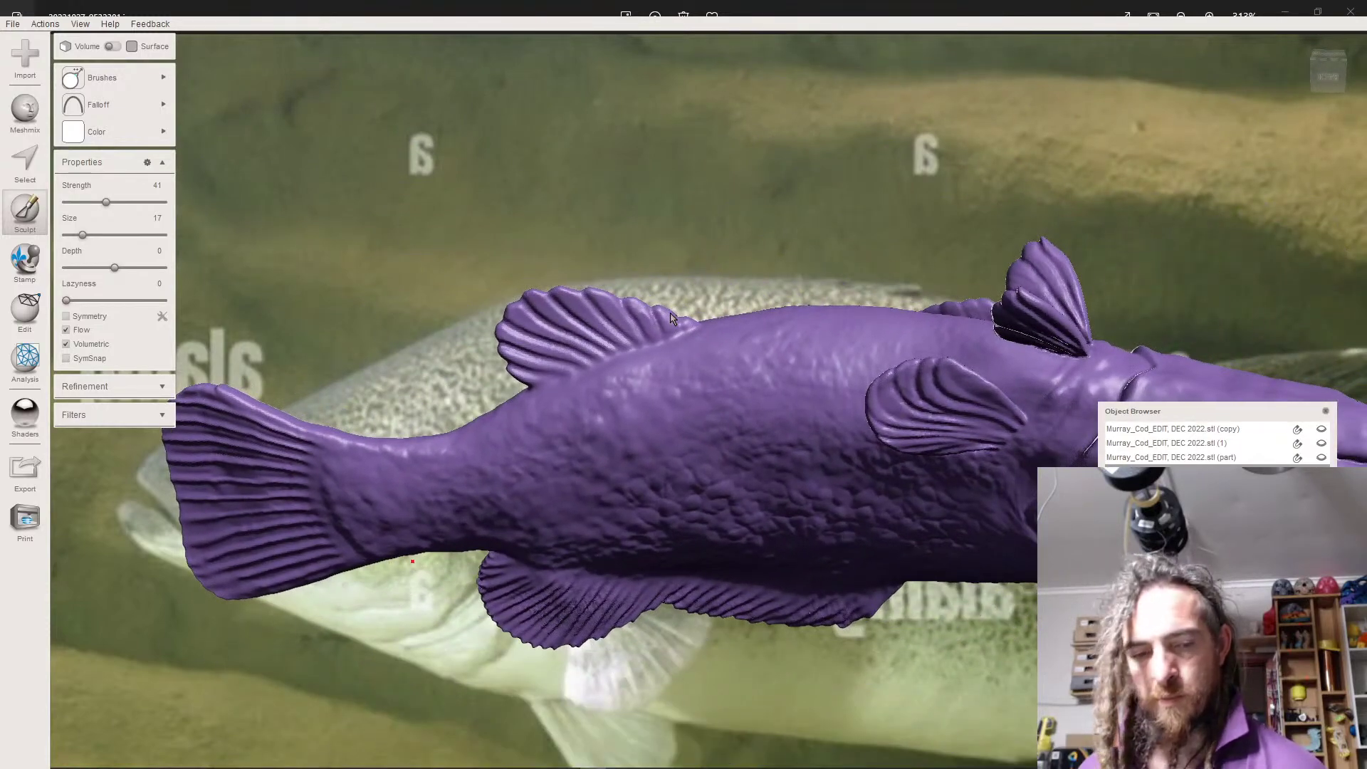
pyautogui.moveTo(97, 105)
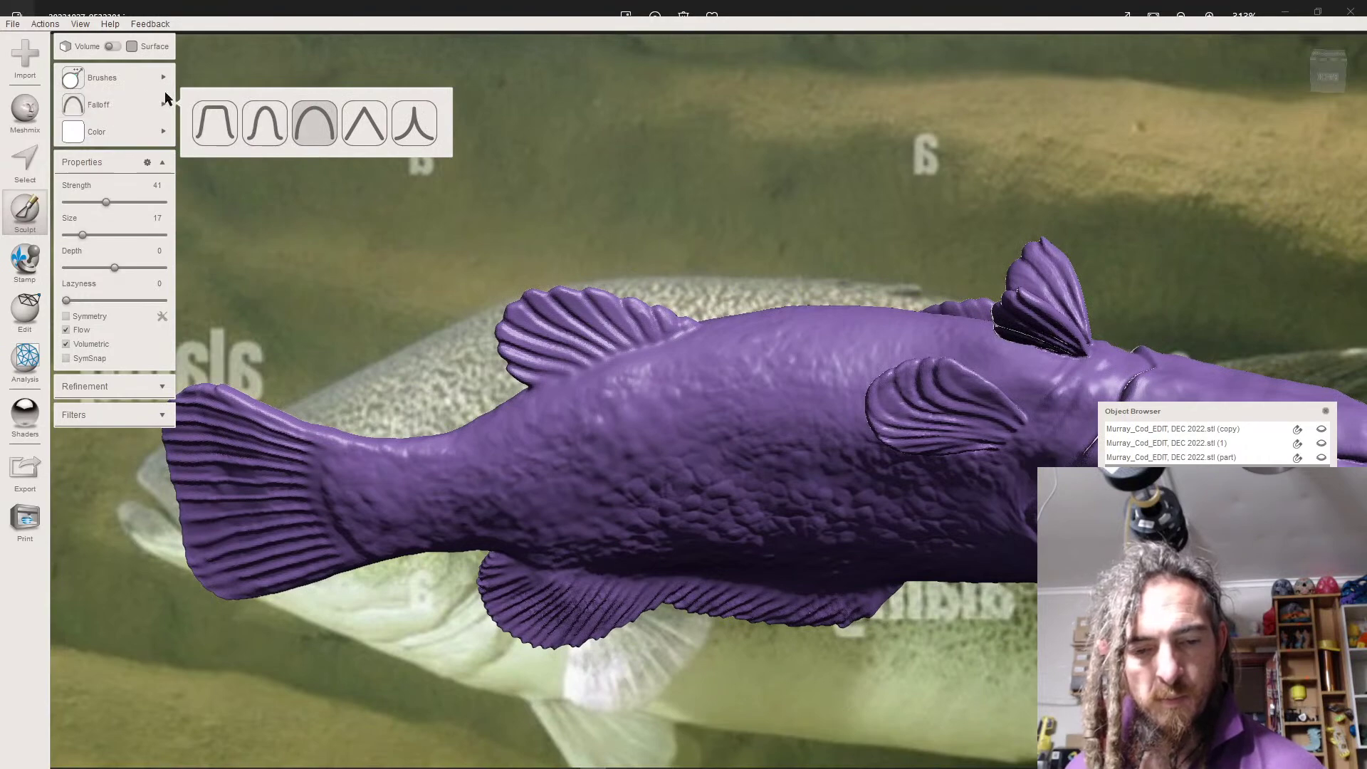
pyautogui.moveTo(79, 77)
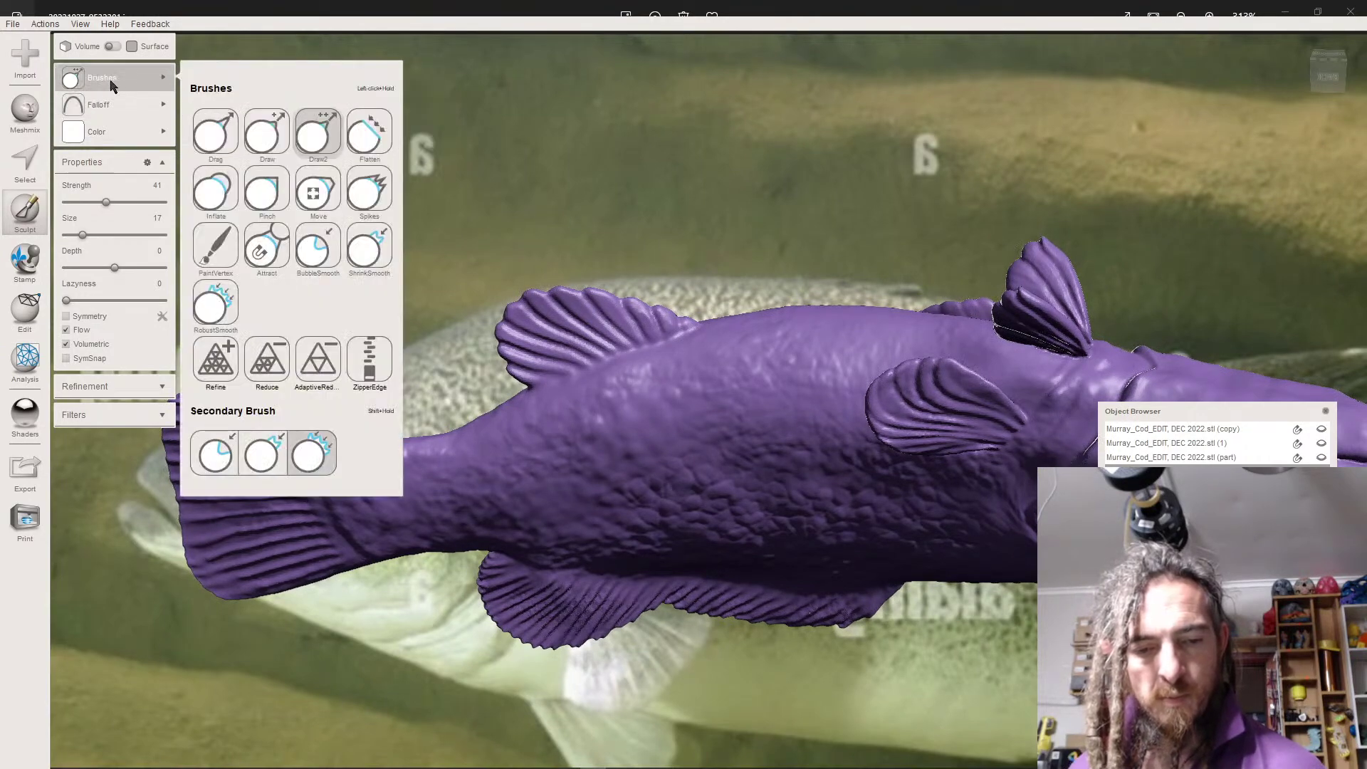
pyautogui.click(217, 305)
pyautogui.moveTo(245, 291); pyautogui.dragTo(281, 450, button='right')
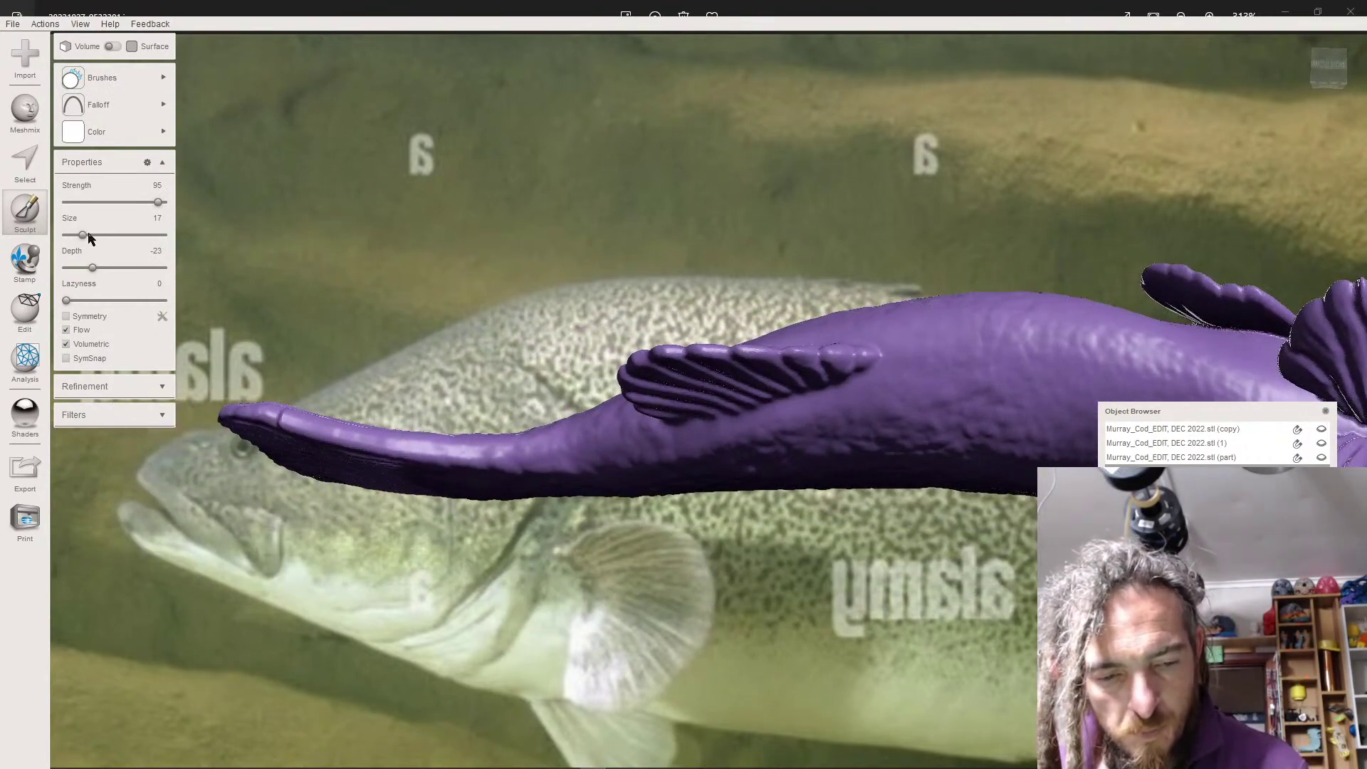
pyautogui.moveTo(498, 456)
pyautogui.mouseDown(button='right')
pyautogui.moveTo(518, 451)
pyautogui.moveTo(490, 439)
pyautogui.moveTo(510, 434)
pyautogui.moveTo(514, 466)
pyautogui.mouseUp(button='right')
pyautogui.moveTo(650, 455); pyautogui.dragTo(604, 435, button='right')
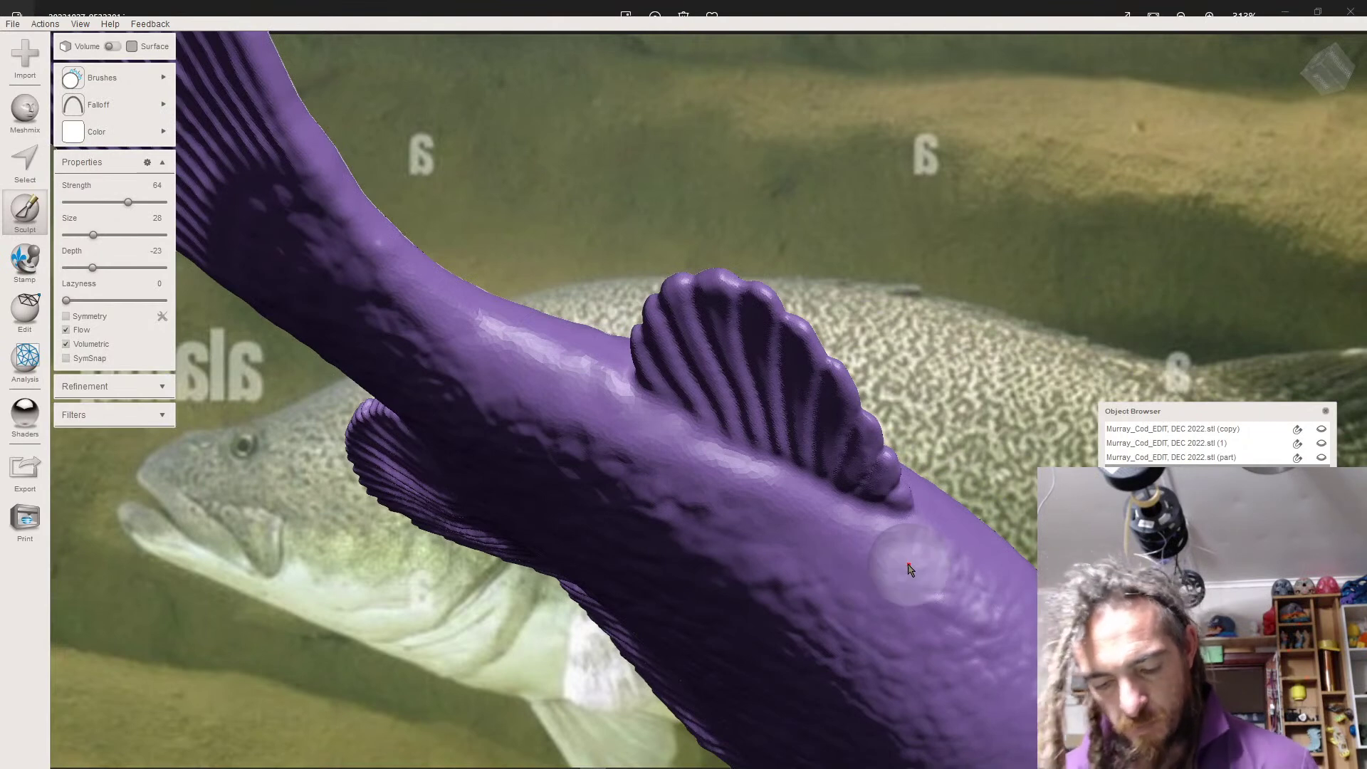
# - Smooth the underside of the body along the base of the anal fin on both sides
pyautogui.moveTo(907, 564); pyautogui.dragTo(904, 573, button='right')
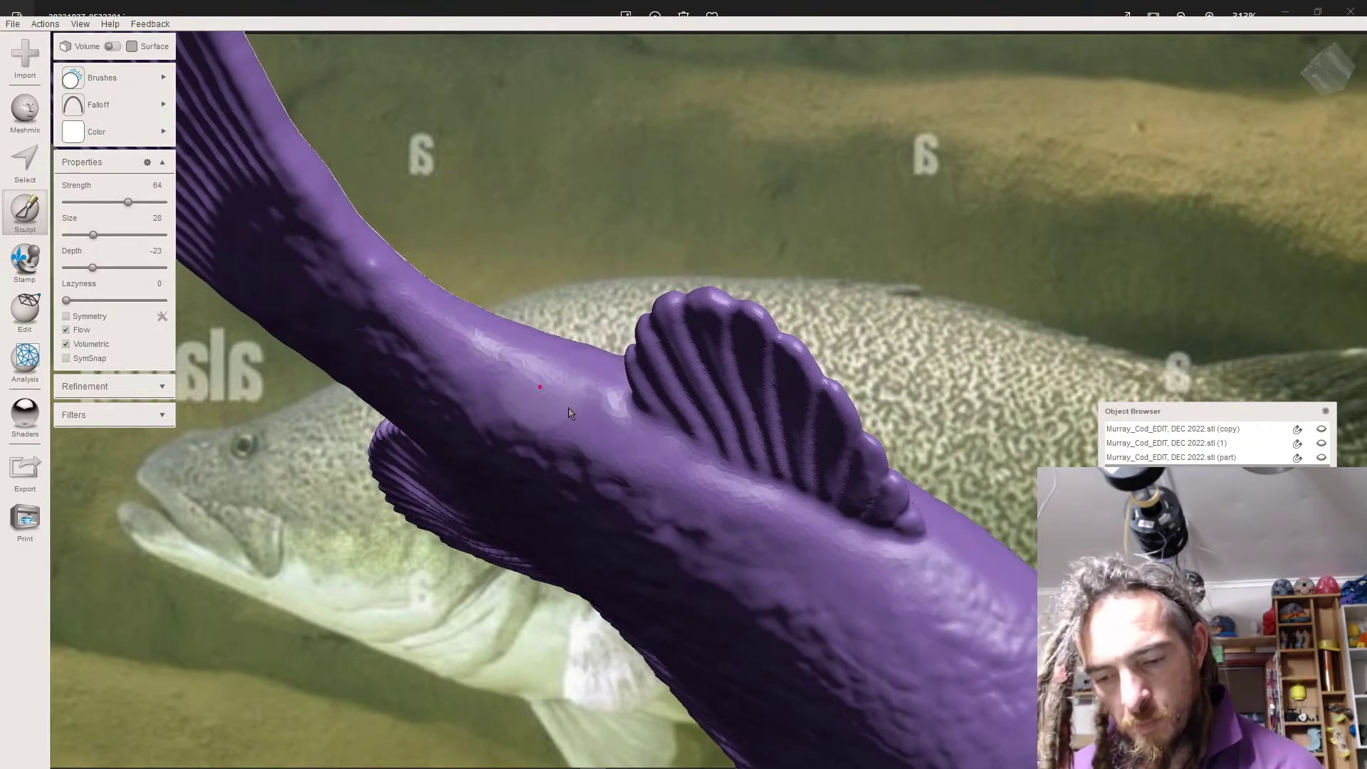
pyautogui.moveTo(805, 564)
pyautogui.mouseDown(button='right')
pyautogui.moveTo(817, 598)
pyautogui.moveTo(885, 625)
pyautogui.moveTo(824, 605)
pyautogui.mouseUp(button='right')
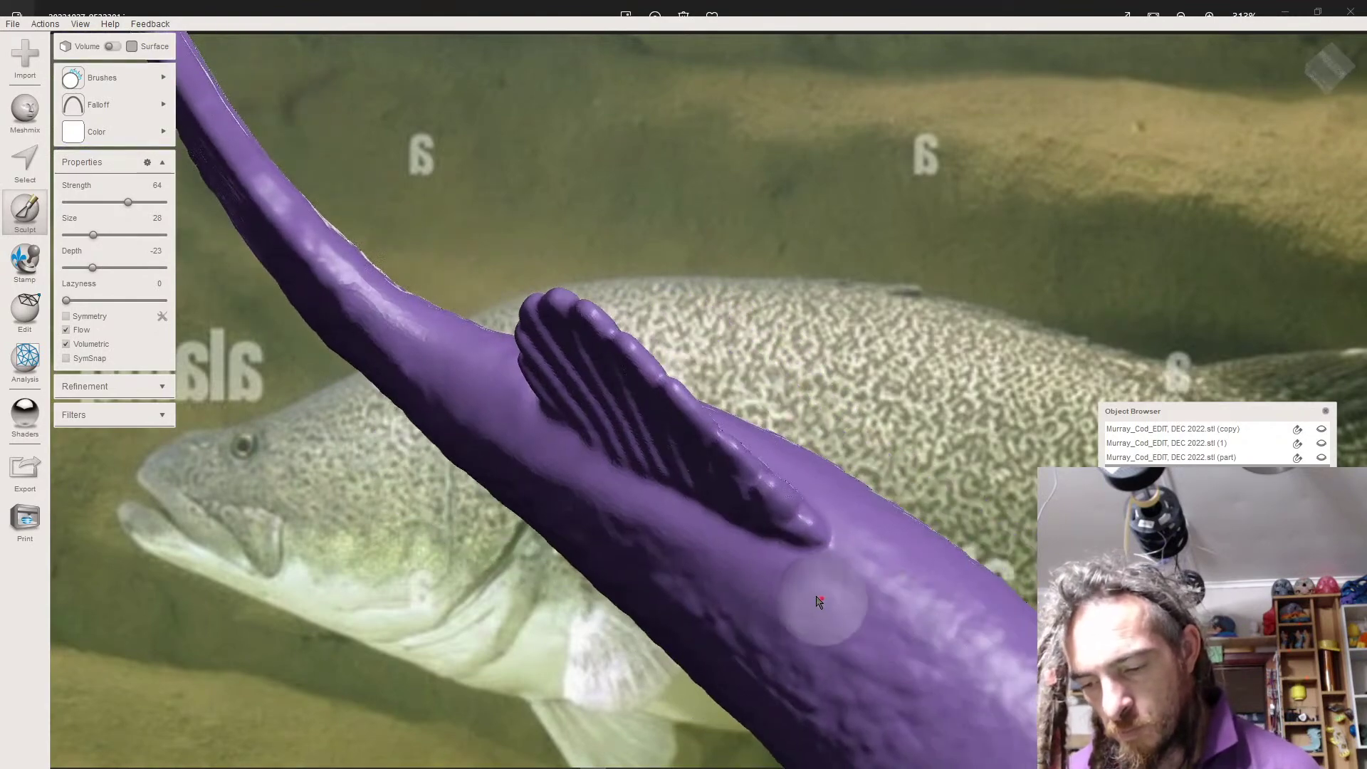
pyautogui.moveTo(918, 672)
pyautogui.mouseDown(button='right')
pyautogui.moveTo(774, 580)
pyautogui.moveTo(687, 349)
pyautogui.mouseUp(button='right')
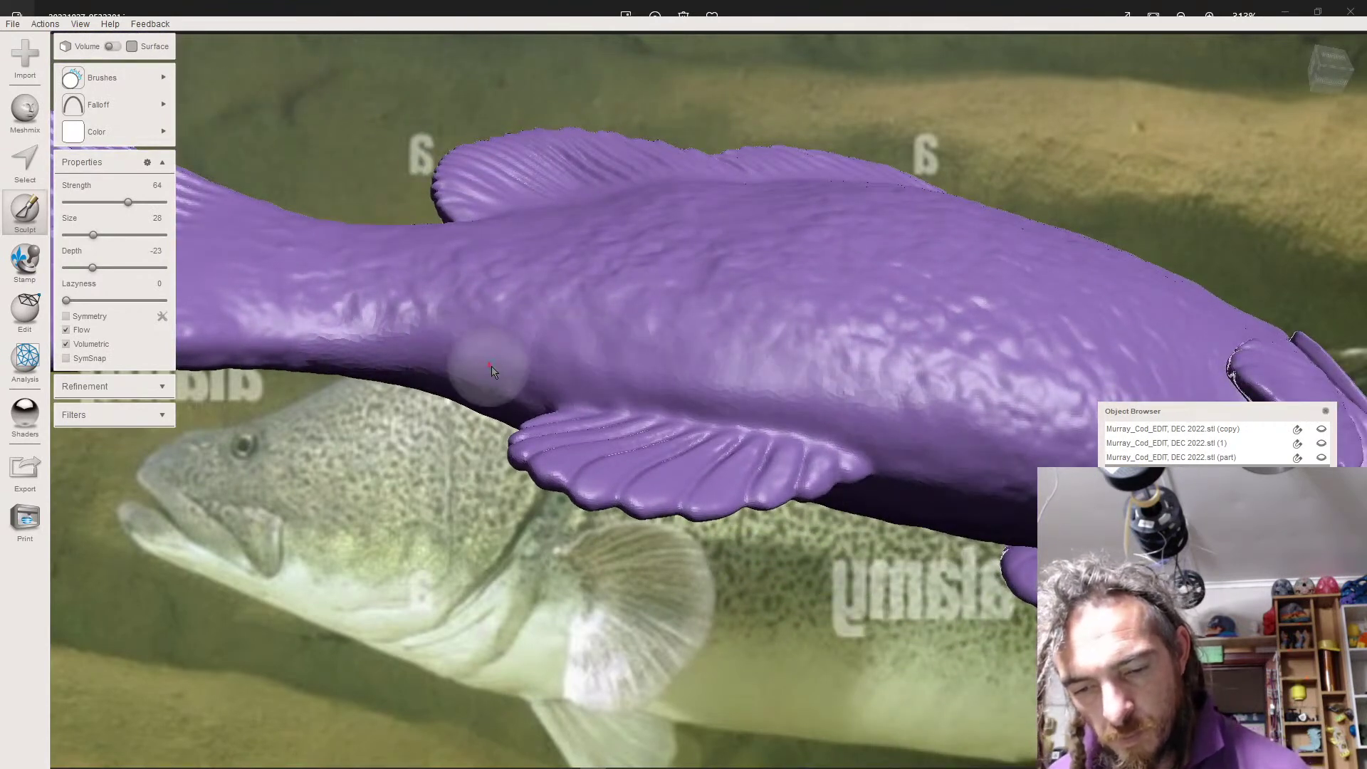
# - Smooth the belly between the anal fin and the paired fins, blending it into the lower flanks on both sides
pyautogui.moveTo(840, 376)
pyautogui.mouseDown(button='right')
pyautogui.moveTo(488, 412)
pyautogui.moveTo(360, 260)
pyautogui.mouseUp(button='right')
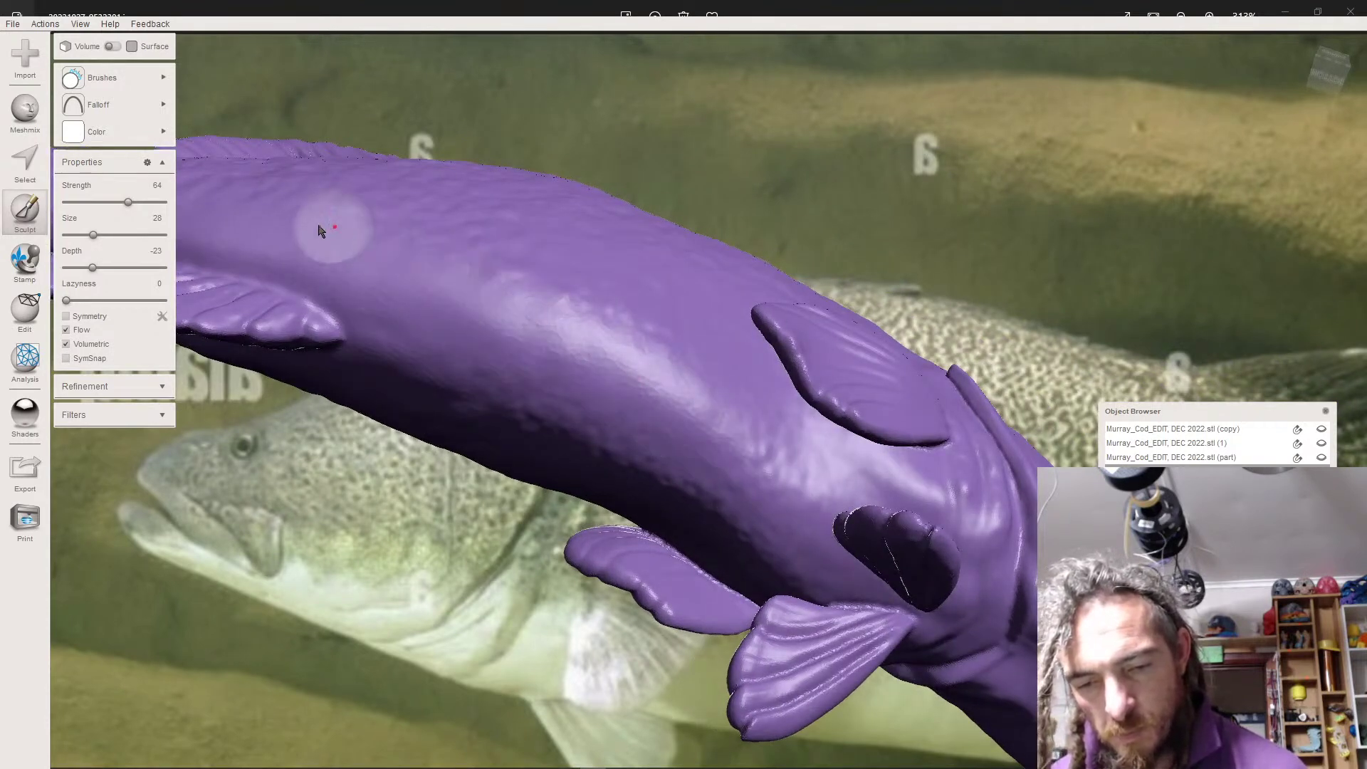
pyautogui.moveTo(822, 486)
pyautogui.mouseDown()
pyautogui.moveTo(693, 397)
pyautogui.moveTo(662, 403)
pyautogui.mouseUp()
pyautogui.moveTo(486, 342); pyautogui.dragTo(482, 303, button='right')
pyautogui.moveTo(770, 467)
pyautogui.mouseDown()
pyautogui.moveTo(525, 292)
pyautogui.moveTo(503, 252)
pyautogui.moveTo(713, 357)
pyautogui.moveTo(683, 324)
pyautogui.moveTo(512, 236)
pyautogui.moveTo(759, 391)
pyautogui.moveTo(833, 480)
pyautogui.moveTo(634, 313)
pyautogui.moveTo(466, 238)
pyautogui.moveTo(729, 366)
pyautogui.moveTo(815, 488)
pyautogui.mouseUp()
pyautogui.moveTo(523, 372); pyautogui.dragTo(449, 289, button='right')
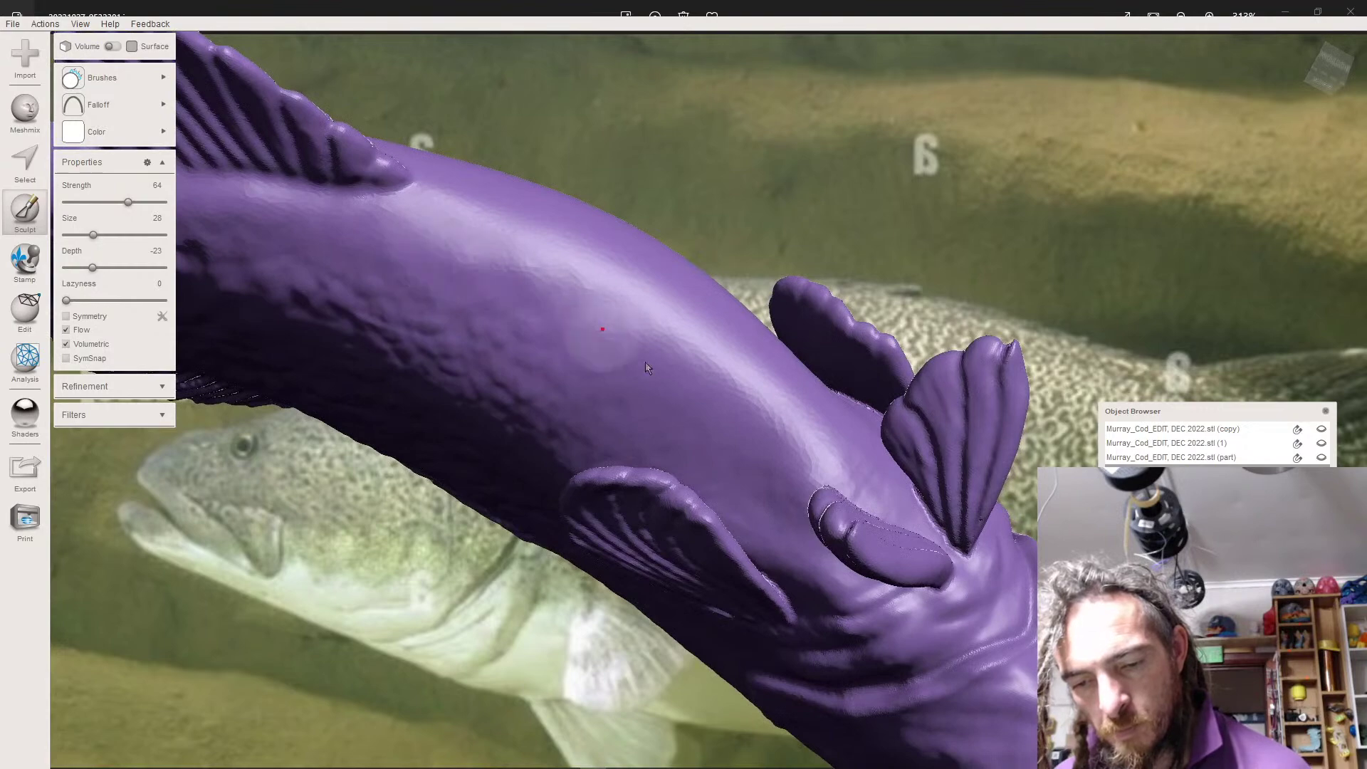
pyautogui.moveTo(703, 419)
pyautogui.mouseDown(button='right')
pyautogui.moveTo(655, 390)
pyautogui.moveTo(721, 464)
pyautogui.mouseUp(button='right')
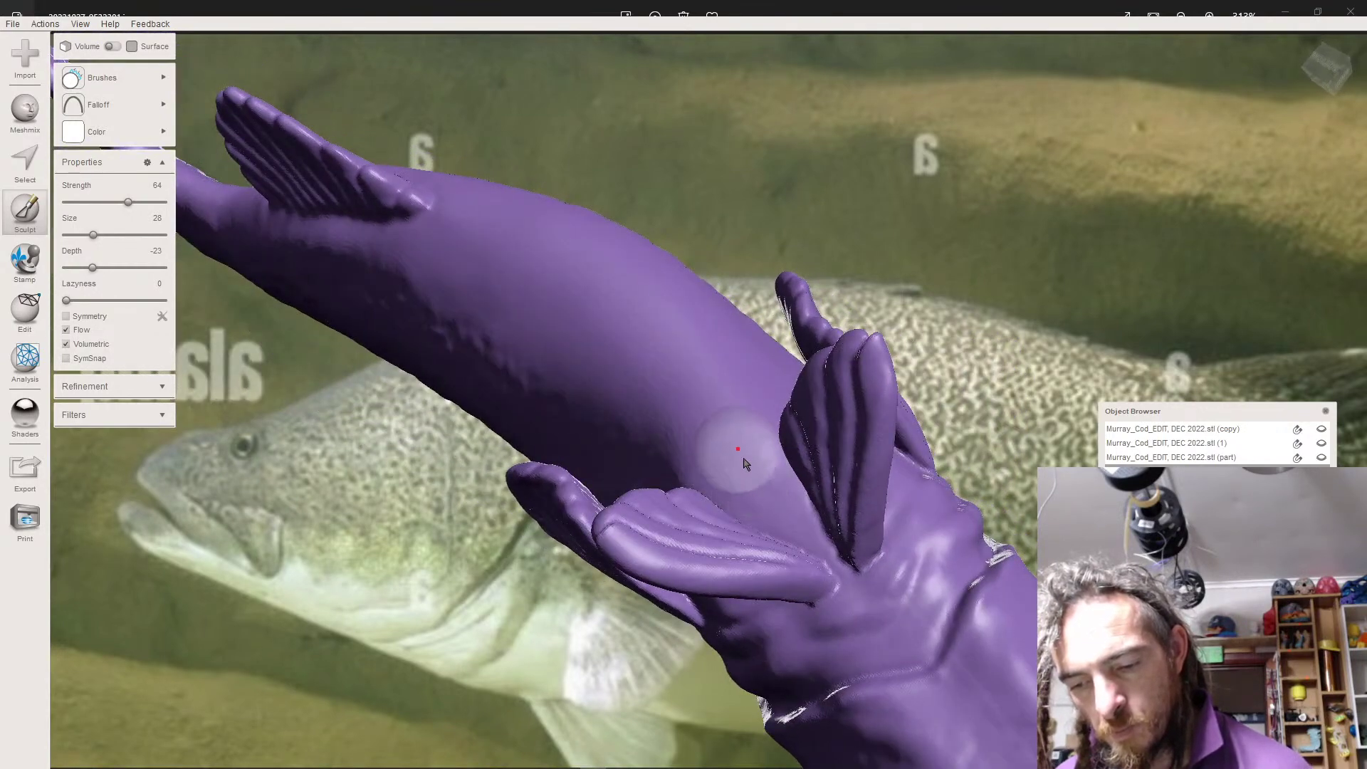
pyautogui.moveTo(677, 391)
pyautogui.mouseDown(button='right')
pyautogui.moveTo(697, 520)
pyautogui.moveTo(655, 470)
pyautogui.moveTo(664, 477)
pyautogui.moveTo(665, 455)
pyautogui.mouseUp(button='right')
pyautogui.moveTo(625, 399)
pyautogui.mouseDown()
pyautogui.moveTo(767, 607)
pyautogui.moveTo(706, 332)
pyautogui.moveTo(808, 383)
pyautogui.moveTo(874, 502)
pyautogui.moveTo(904, 640)
pyautogui.moveTo(677, 396)
pyautogui.moveTo(742, 526)
pyautogui.moveTo(714, 558)
pyautogui.moveTo(641, 490)
pyautogui.mouseUp()
# - Smooth the underside of the head and the lower gill covers, from the gill fold forward to the jaw, on both sides
pyautogui.moveTo(672, 502)
pyautogui.mouseDown(button='right')
pyautogui.moveTo(661, 481)
pyautogui.moveTo(721, 573)
pyautogui.mouseUp(button='right')
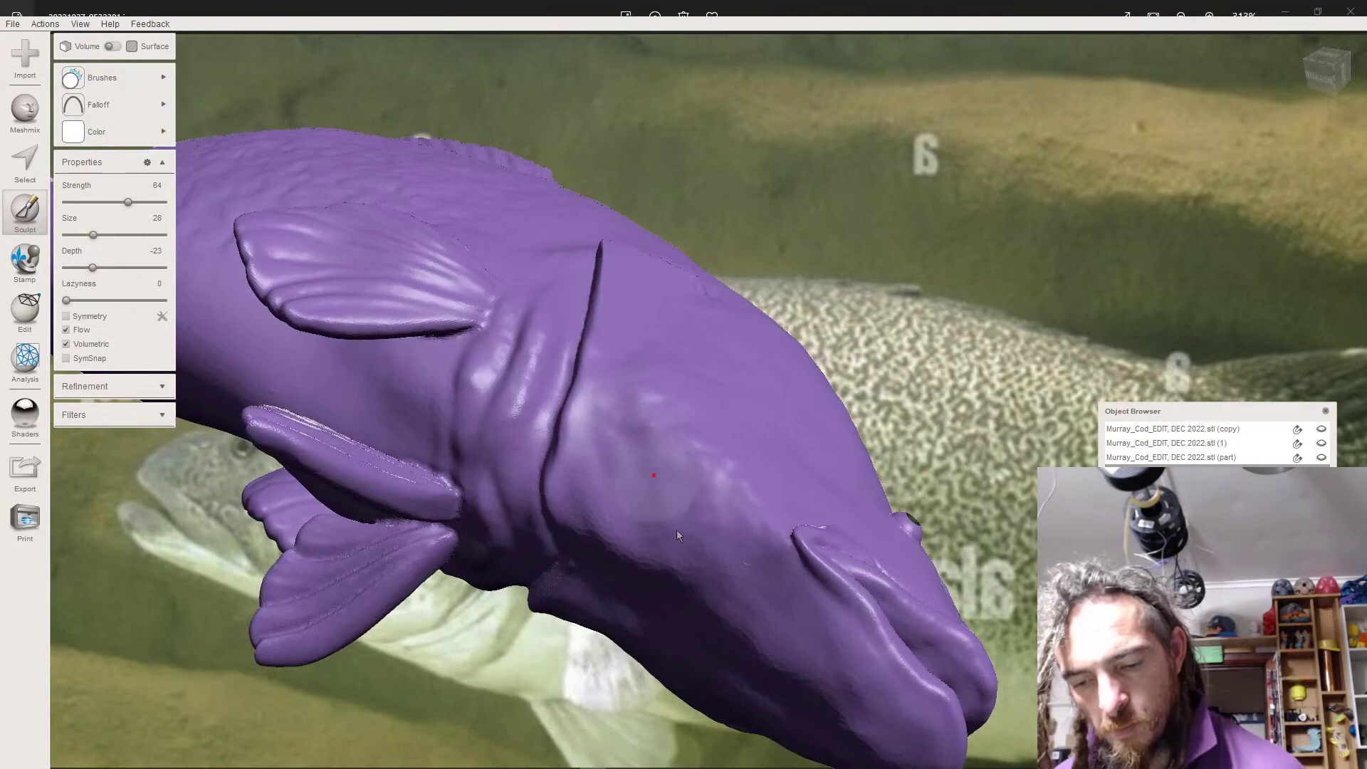
pyautogui.moveTo(709, 535)
pyautogui.mouseDown()
pyautogui.moveTo(693, 535)
pyautogui.moveTo(723, 561)
pyautogui.moveTo(633, 433)
pyautogui.moveTo(684, 528)
pyautogui.mouseUp()
pyautogui.moveTo(684, 529); pyautogui.dragTo(683, 527, button='right')
pyautogui.moveTo(865, 431); pyautogui.dragTo(918, 545)
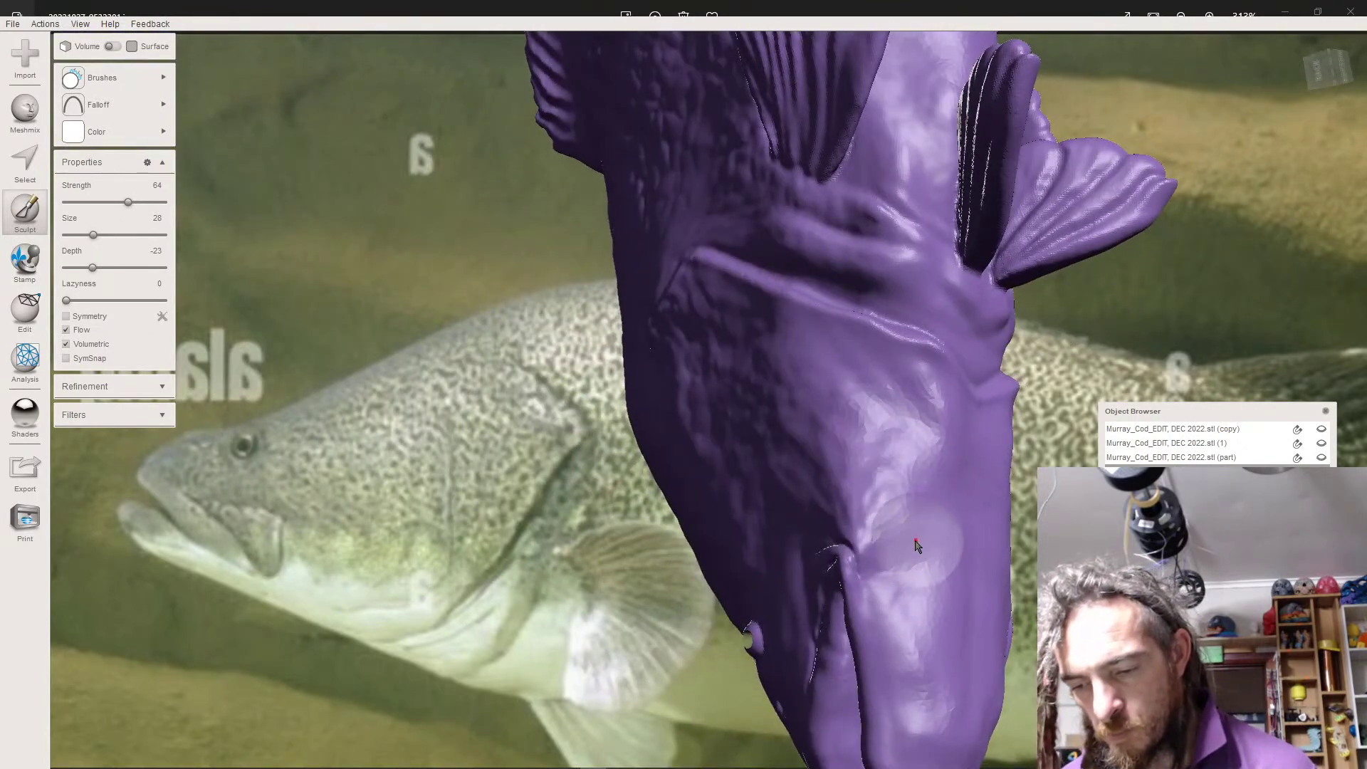
pyautogui.moveTo(904, 412); pyautogui.dragTo(905, 411, button='right')
pyautogui.moveTo(835, 479)
pyautogui.mouseDown(button='right')
pyautogui.moveTo(836, 464)
pyautogui.moveTo(746, 469)
pyautogui.mouseUp(button='right')
# - Smooth the lower flank from the paired fins back past the anal fin, and both sides of the tail stalk up to the fin rays
pyautogui.moveTo(683, 339); pyautogui.dragTo(772, 339, button='right')
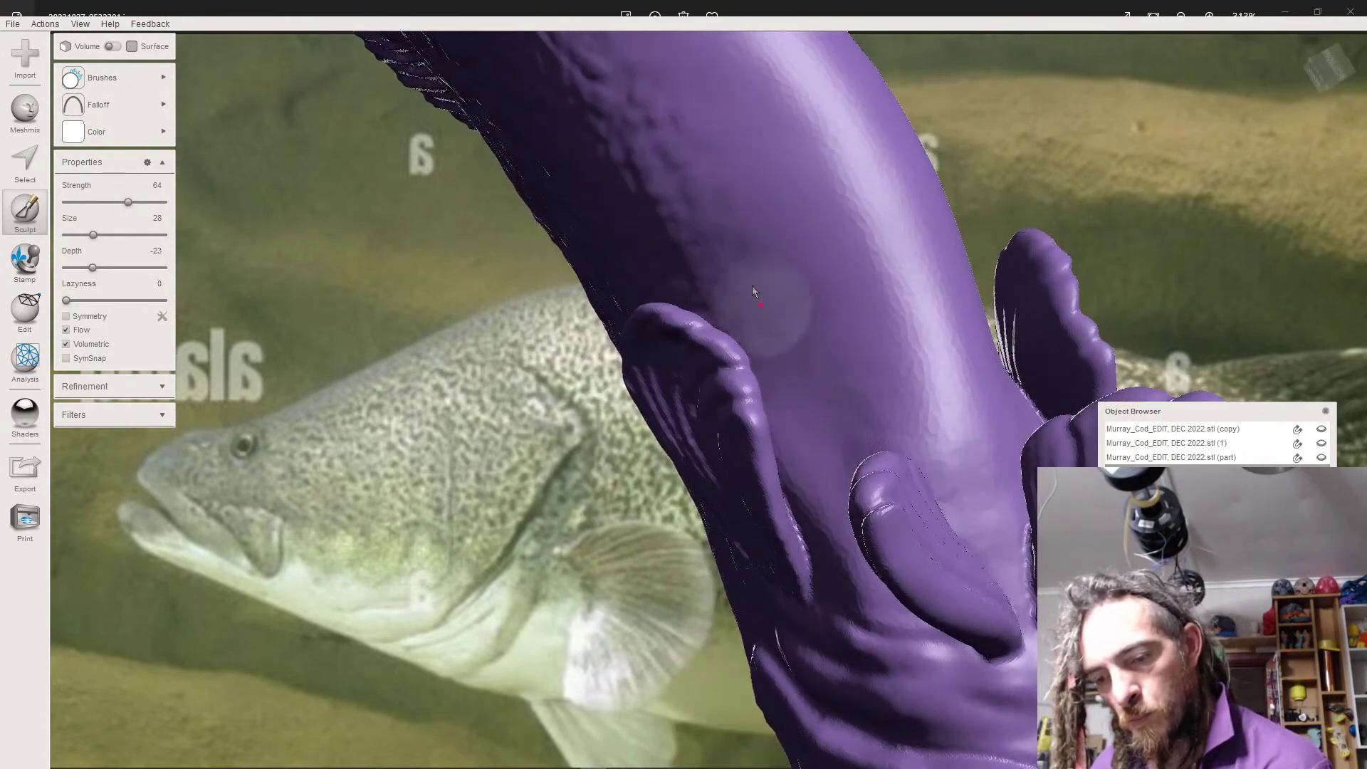
pyautogui.moveTo(671, 136); pyautogui.dragTo(669, 121, button='right')
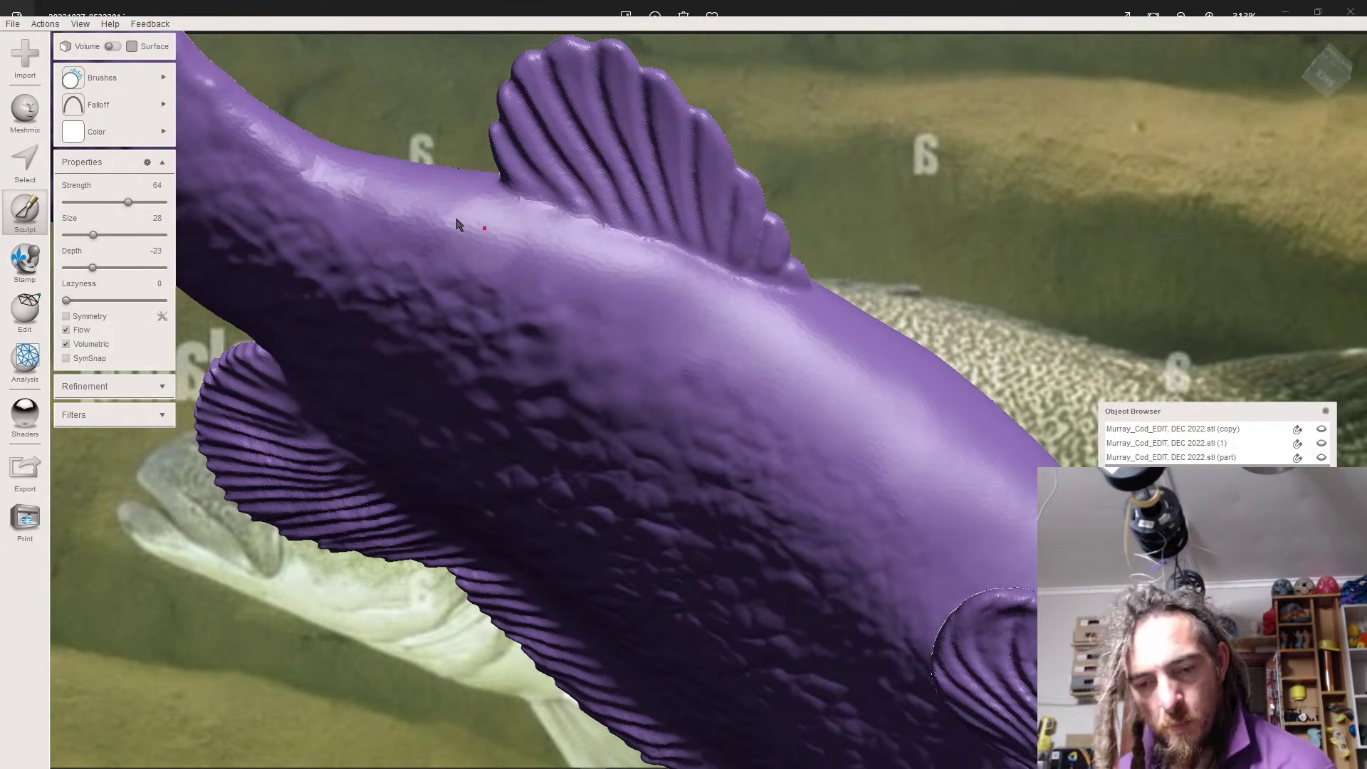
pyautogui.moveTo(457, 201)
pyautogui.mouseDown(button='right')
pyautogui.moveTo(830, 207)
pyautogui.moveTo(818, 427)
pyautogui.mouseUp(button='right')
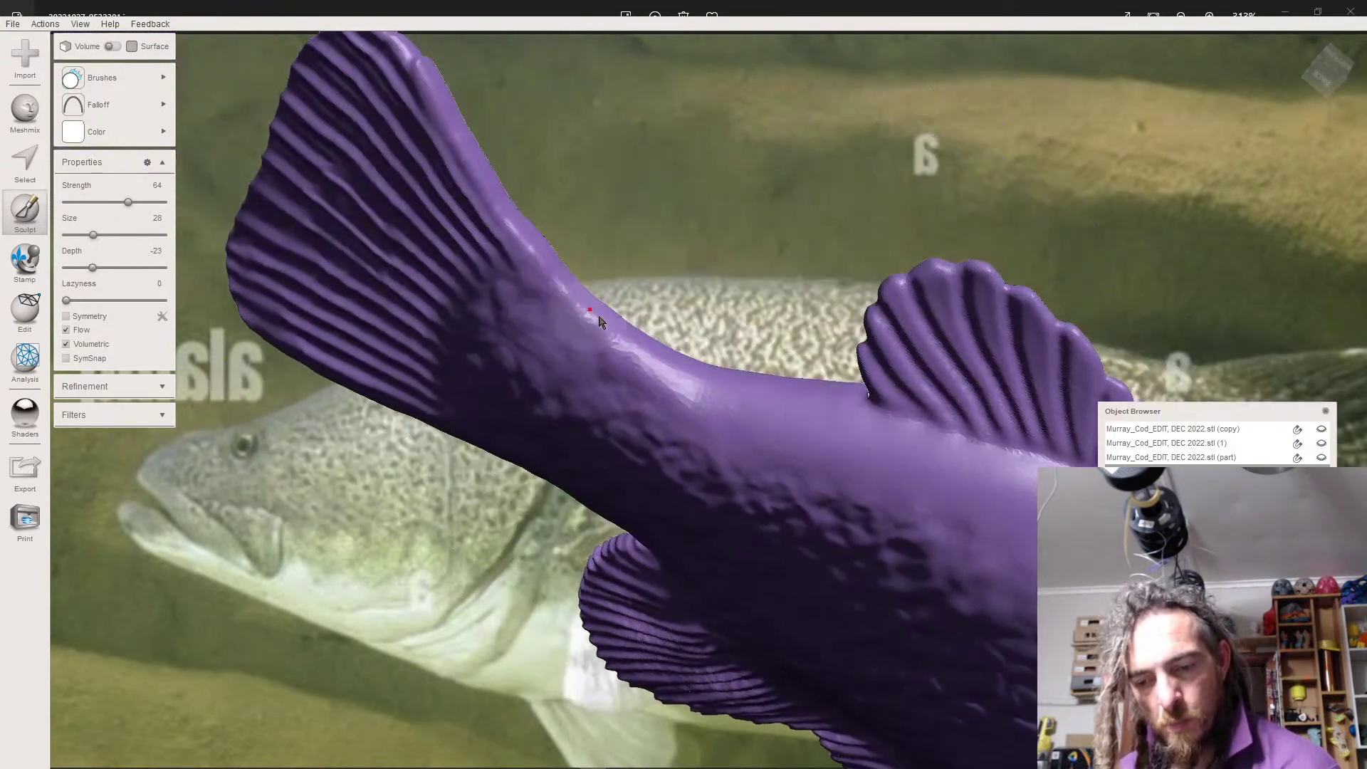
pyautogui.moveTo(643, 361); pyautogui.dragTo(616, 338)
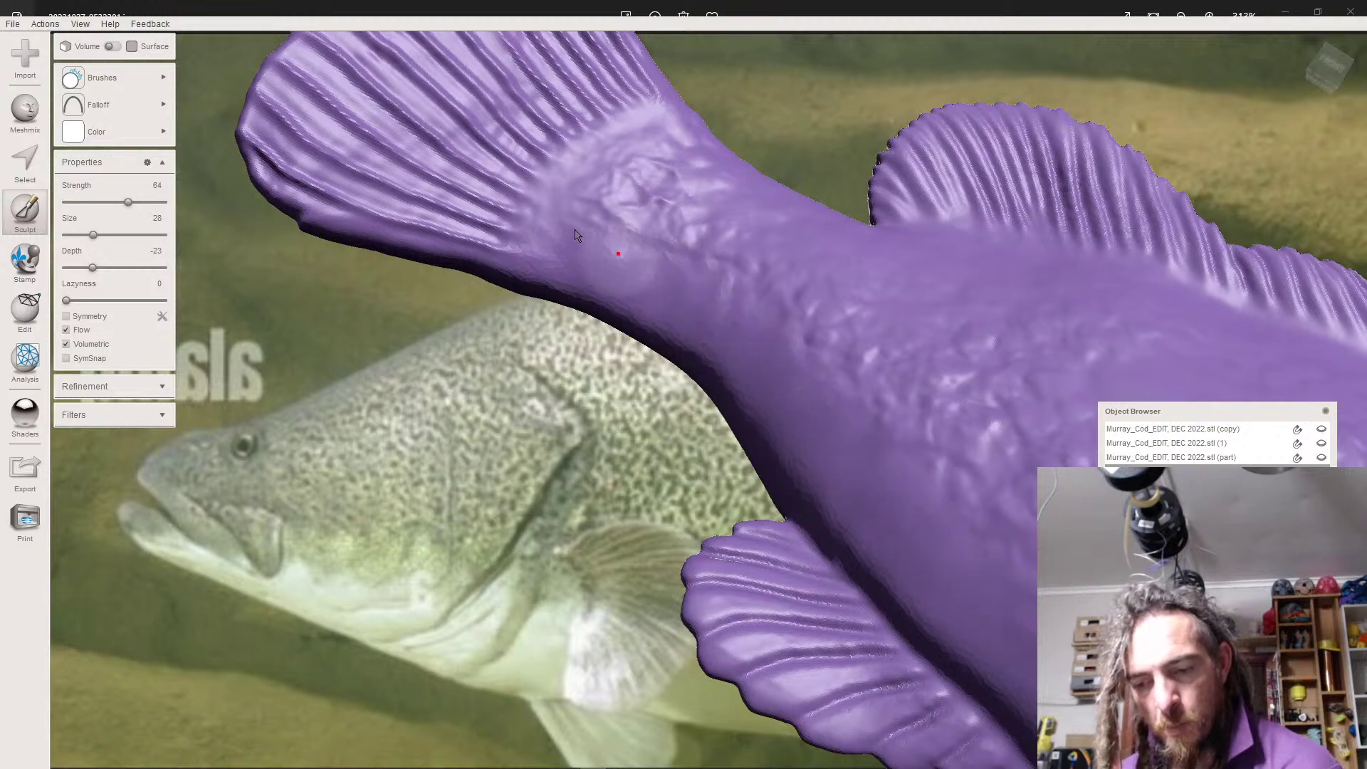
pyautogui.moveTo(710, 344)
pyautogui.mouseDown(button='right')
pyautogui.moveTo(718, 383)
pyautogui.moveTo(804, 449)
pyautogui.moveTo(800, 369)
pyautogui.moveTo(793, 406)
pyautogui.mouseUp(button='right')
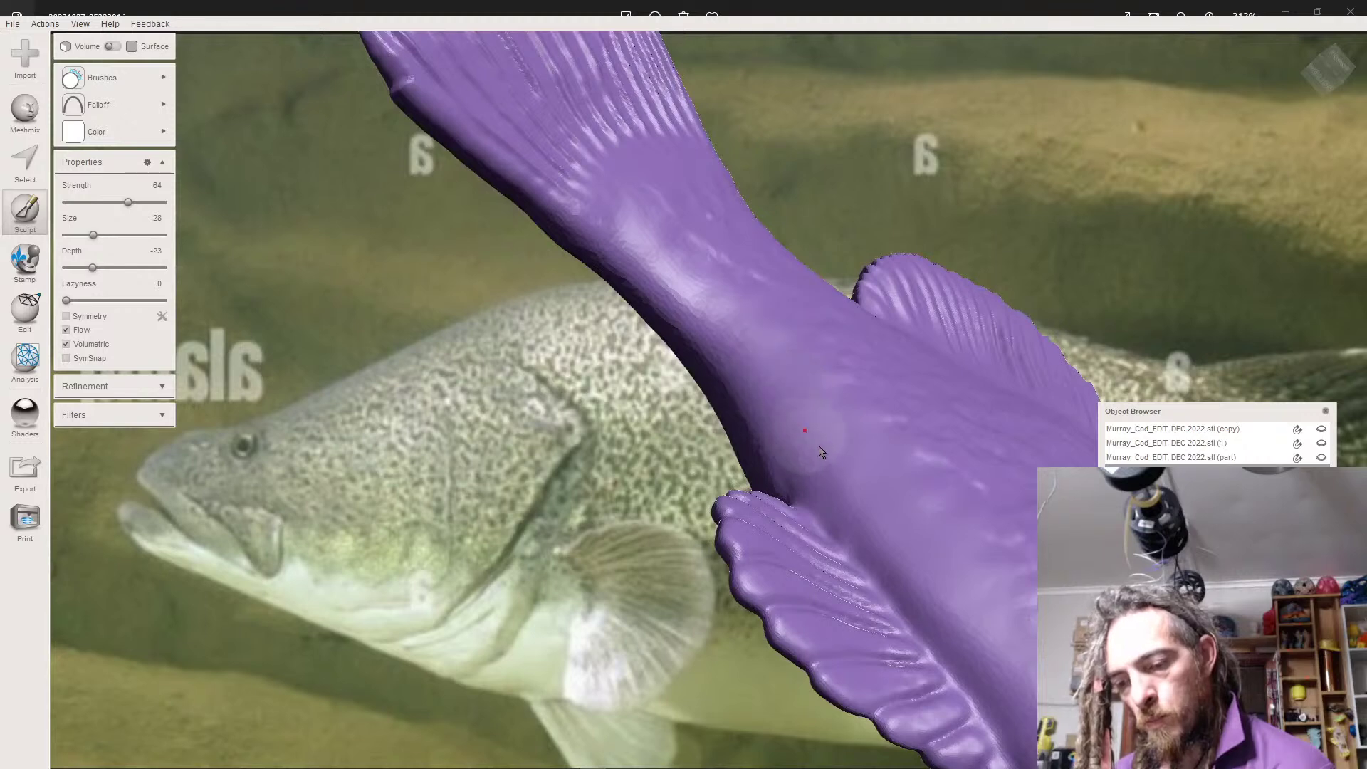
pyautogui.moveTo(937, 585)
pyautogui.mouseDown(button='right')
pyautogui.moveTo(867, 500)
pyautogui.moveTo(886, 404)
pyautogui.mouseUp(button='right')
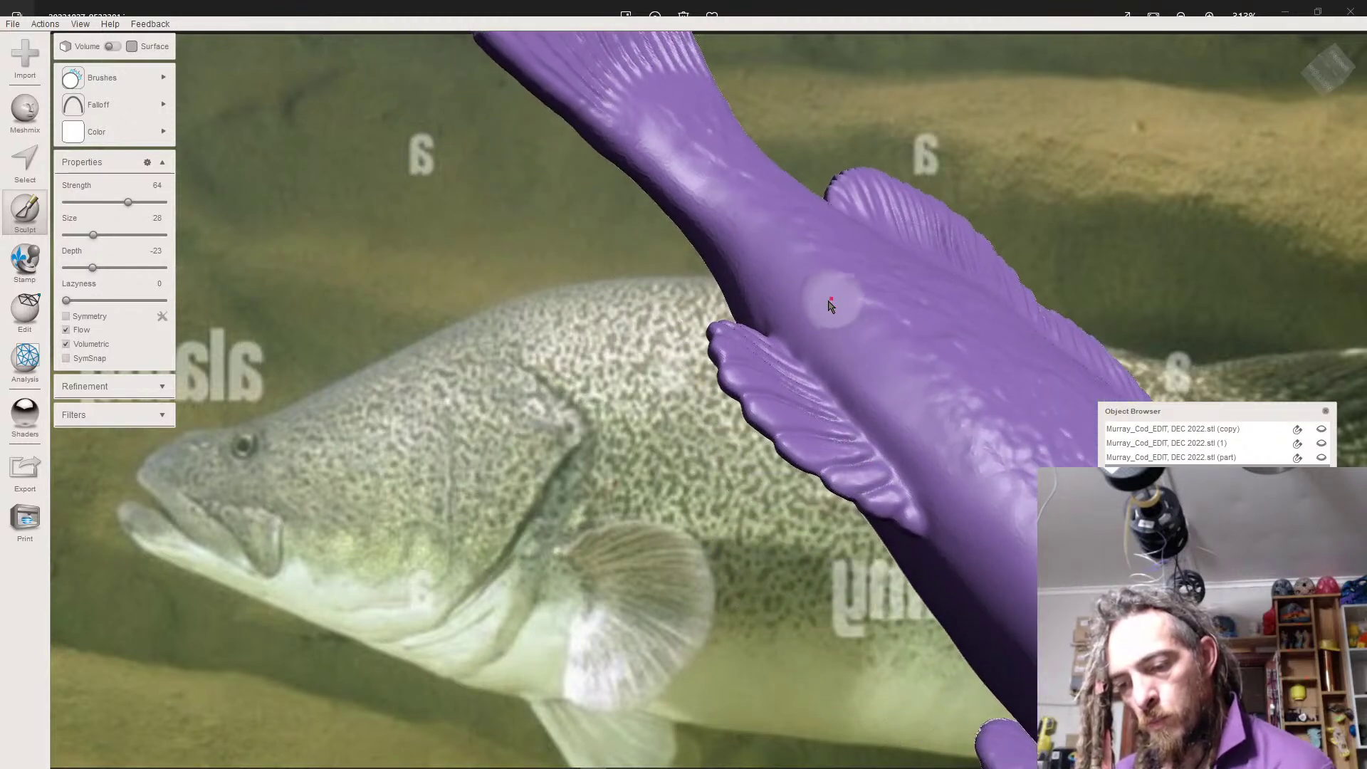
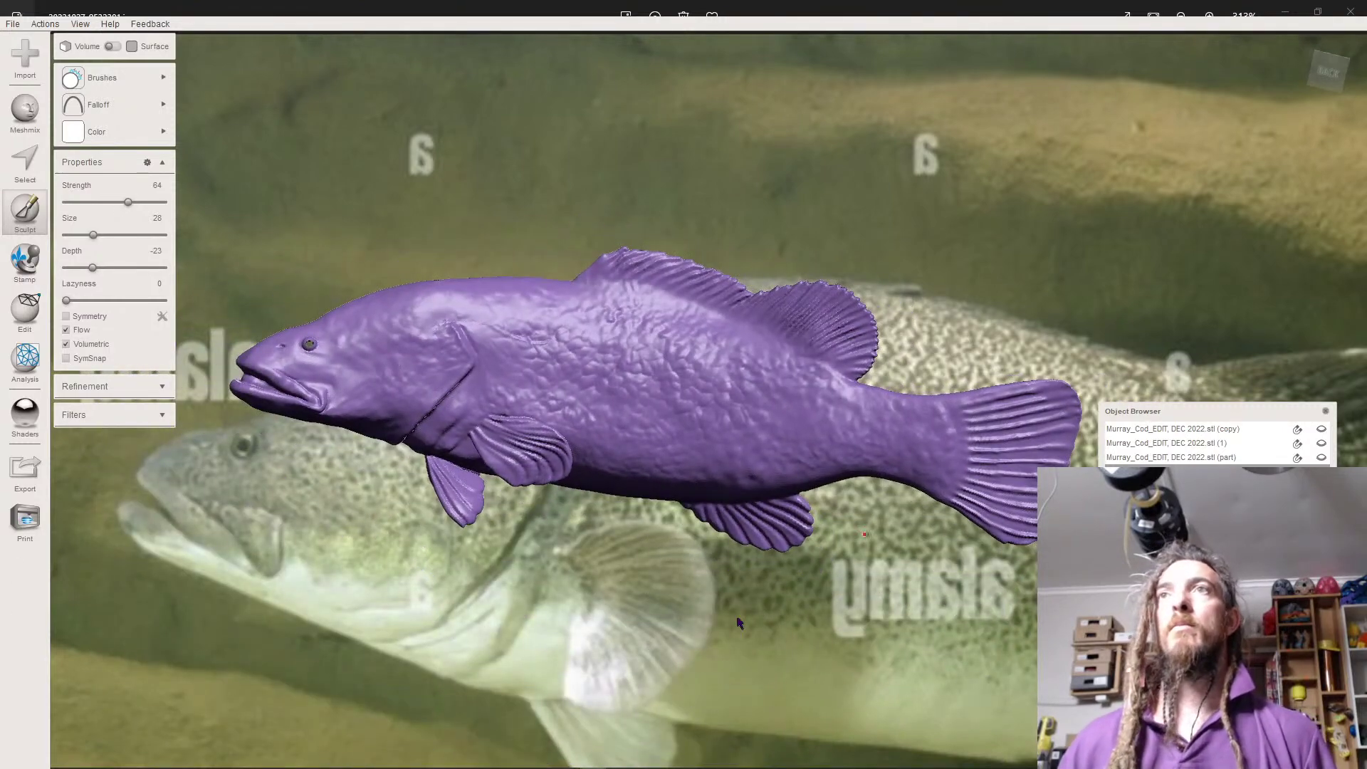
# - Zoom the reference photo out to 161% to match the model, and select the rear margin of the back dorsal fin on one face
pyautogui.scroll(-4, 640, 398)
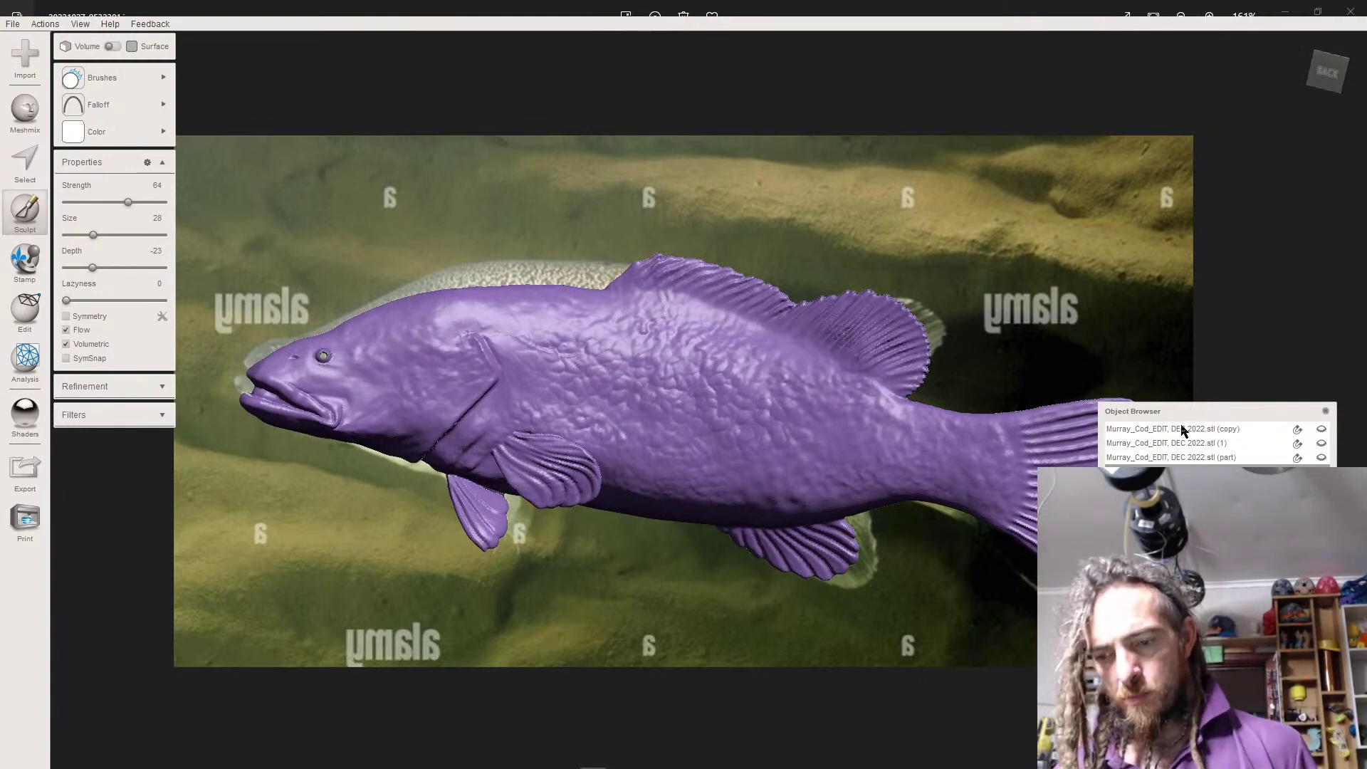
pyautogui.scroll(8, 740, 292)
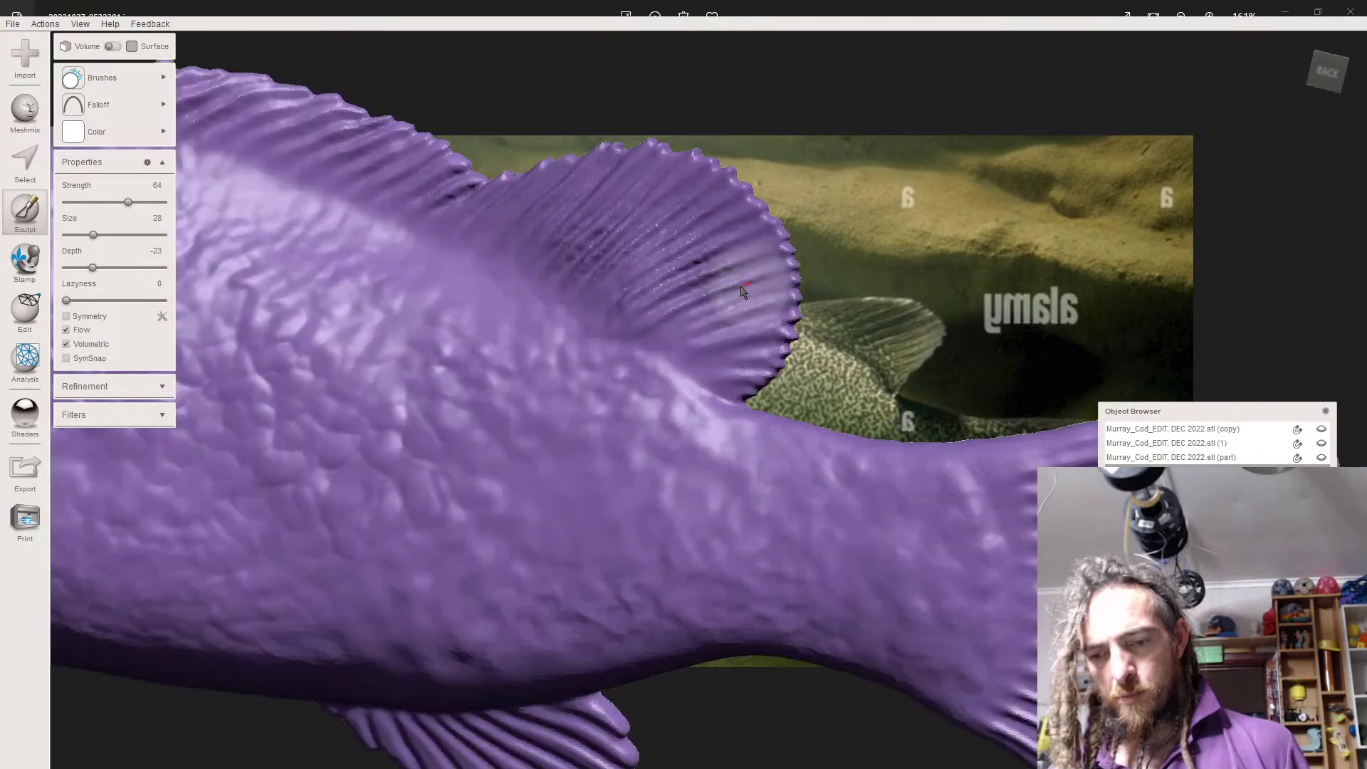
pyautogui.moveTo(740, 292); pyautogui.dragTo(767, 207)
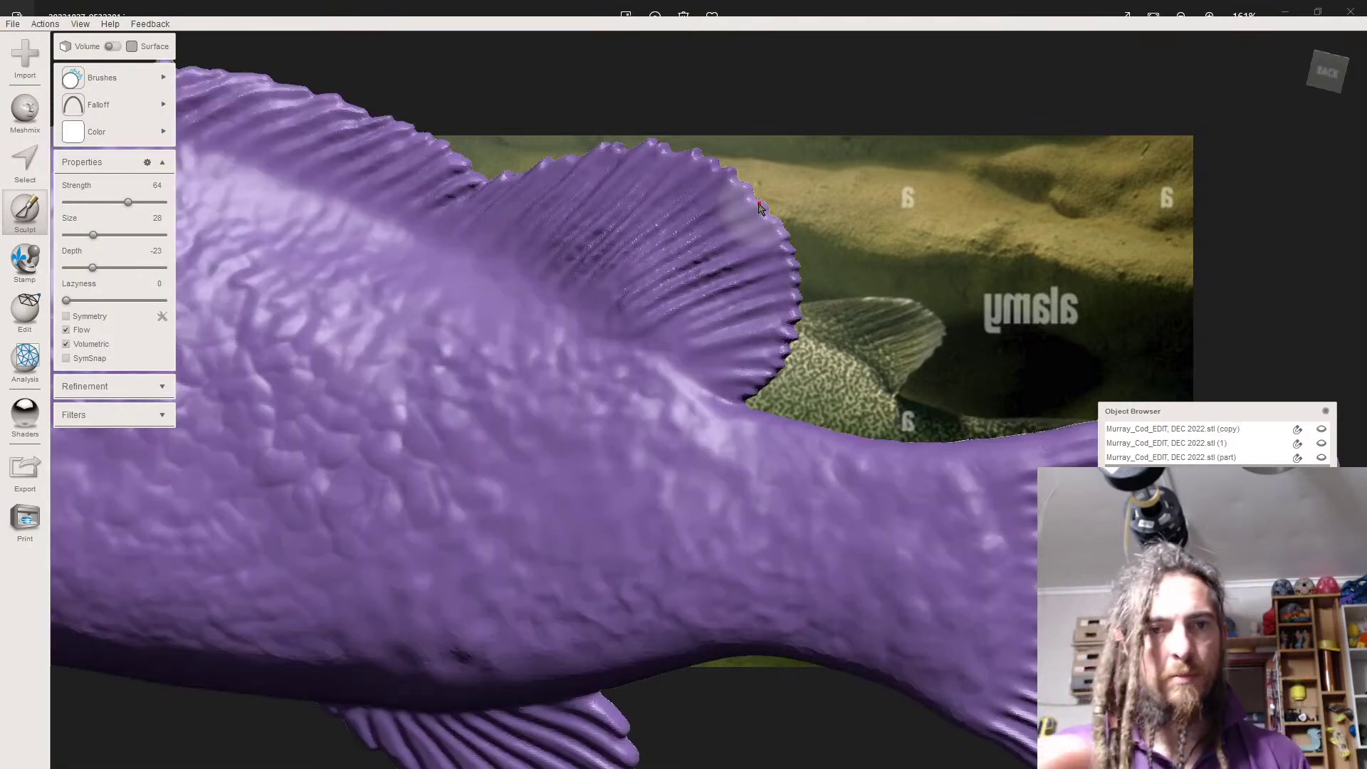
pyautogui.press('s')
pyautogui.moveTo(741, 193); pyautogui.dragTo(758, 205)
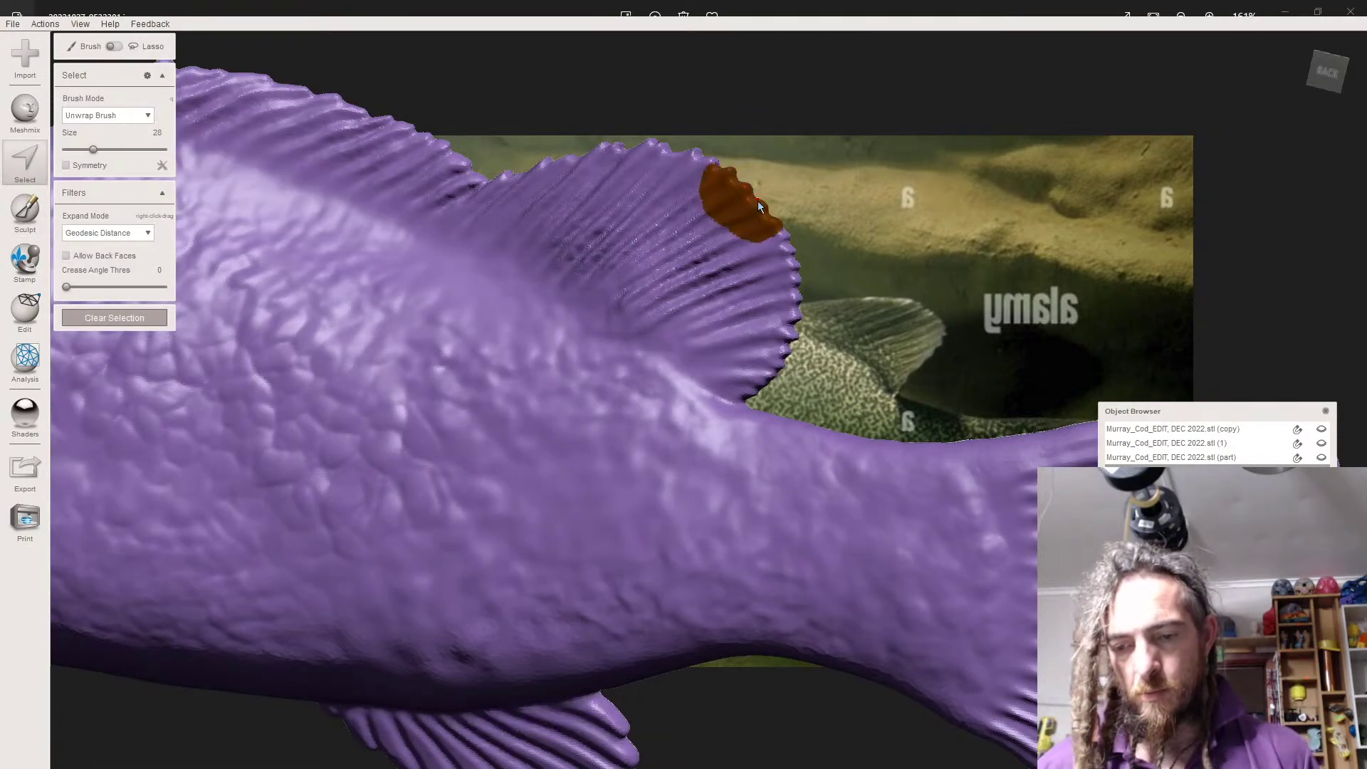
pyautogui.moveTo(789, 284); pyautogui.dragTo(790, 284)
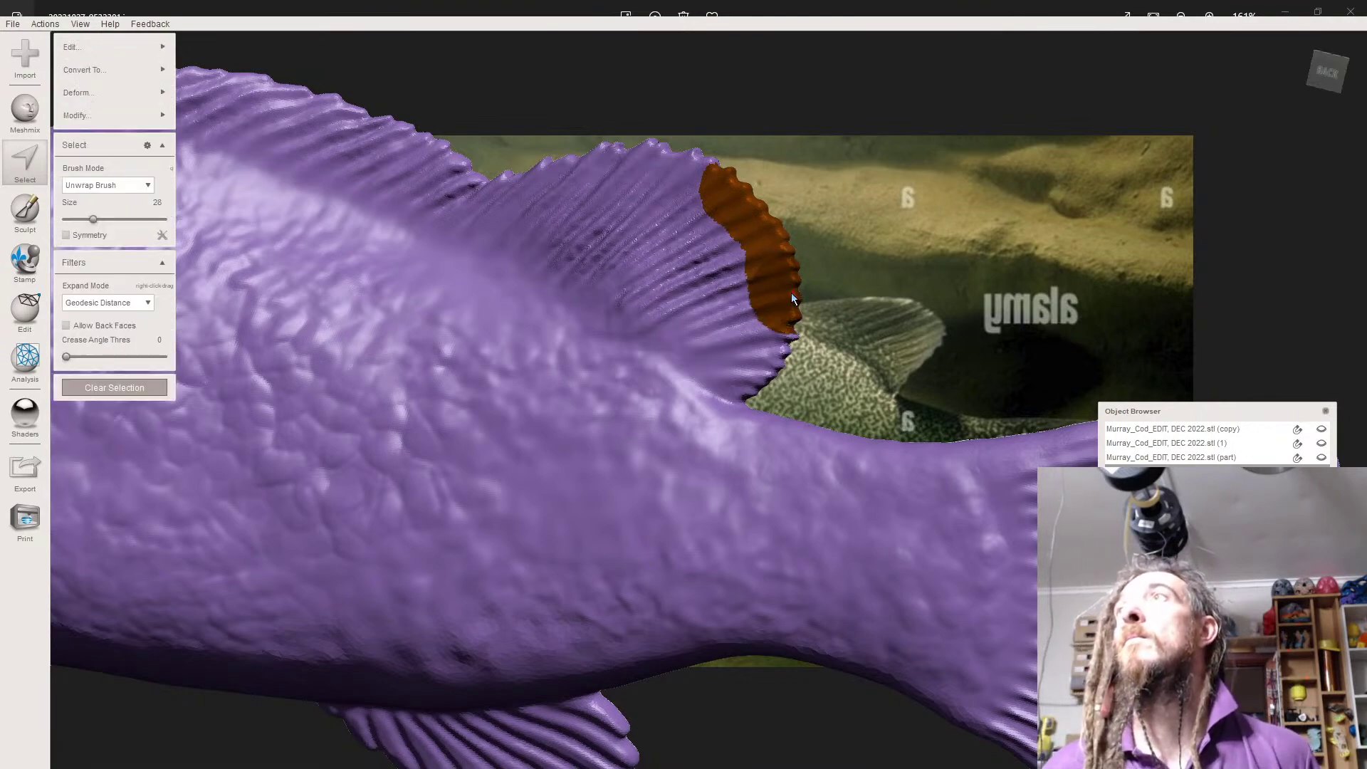
# - Extend the selection over the same rear margin on the opposite face of the dorsal fin
pyautogui.keyDown('alt'); pyautogui.moveTo(774, 260); pyautogui.dragTo(189, 240); pyautogui.keyUp('alt')
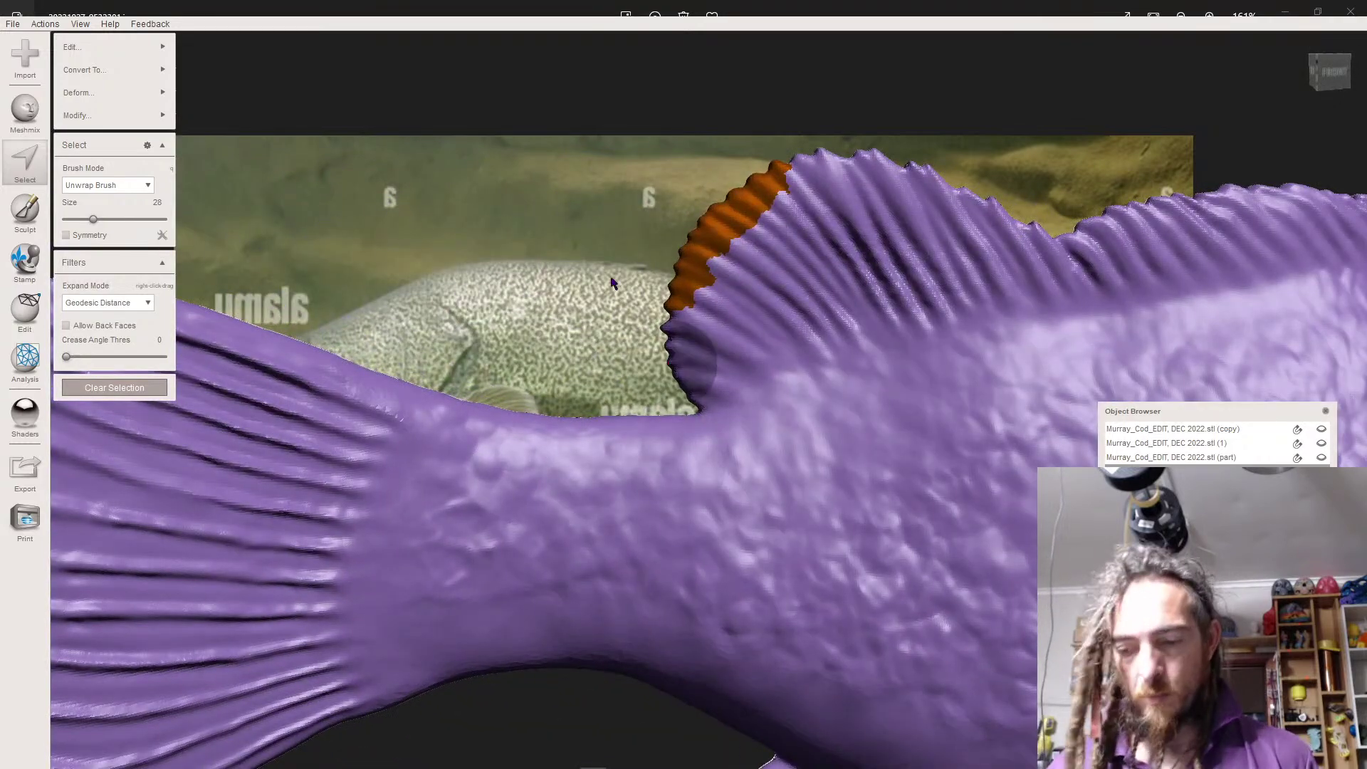
pyautogui.moveTo(766, 178); pyautogui.dragTo(733, 222)
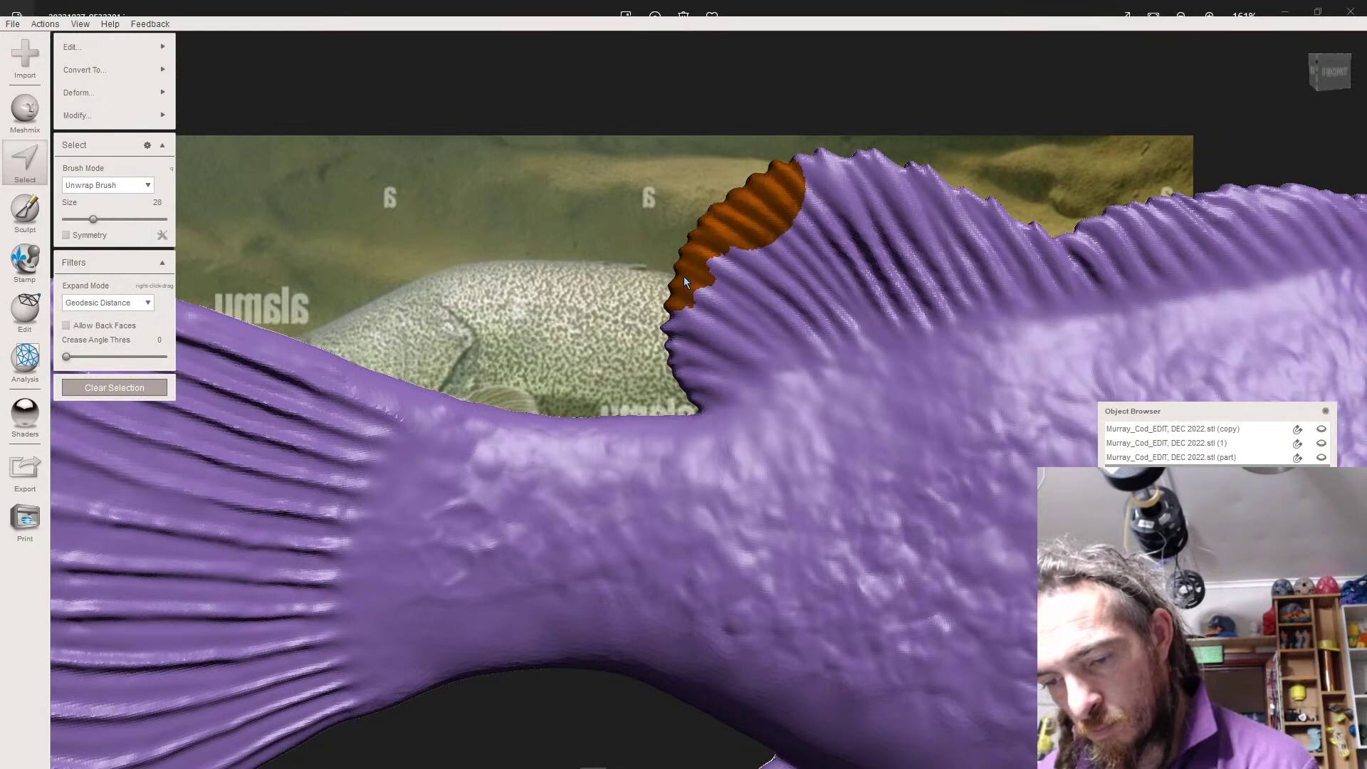
pyautogui.moveTo(675, 301); pyautogui.dragTo(679, 296)
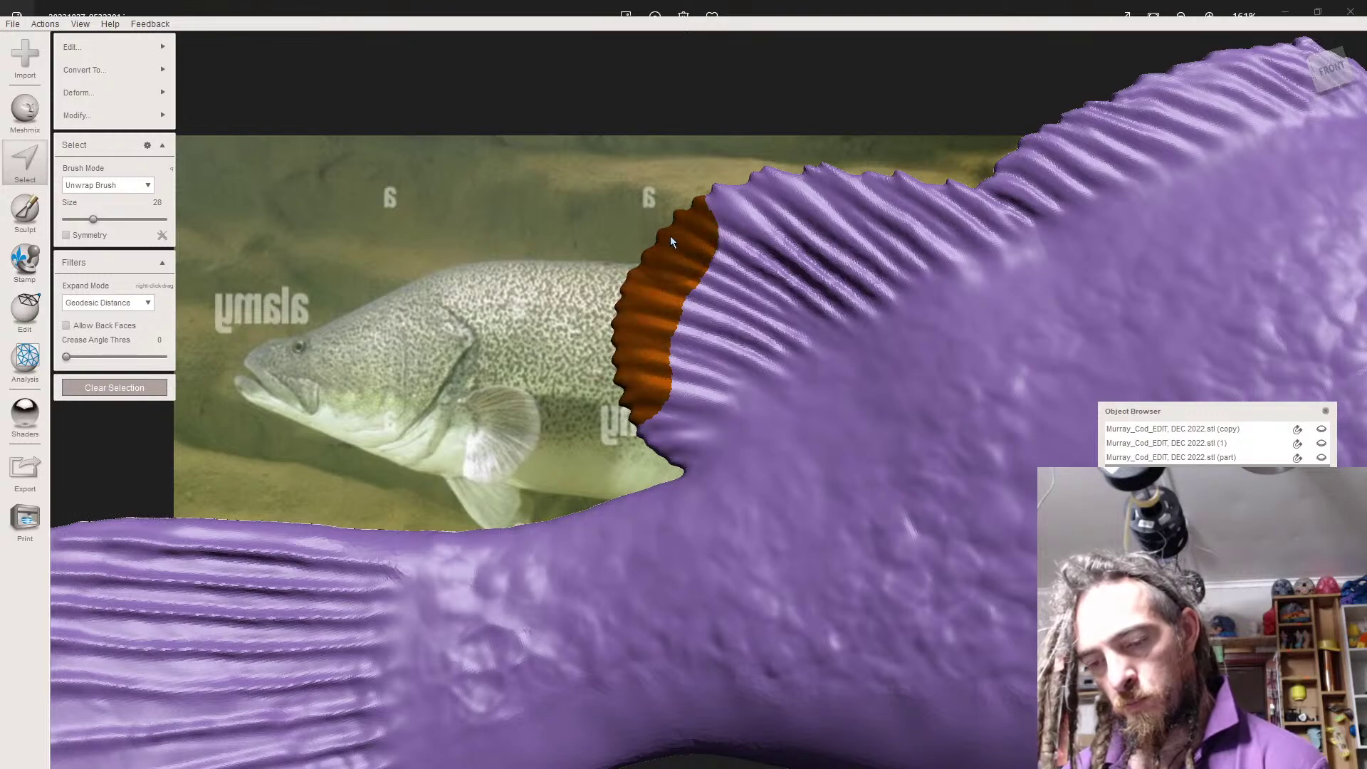
pyautogui.moveTo(656, 229); pyautogui.dragTo(647, 229, button='right')
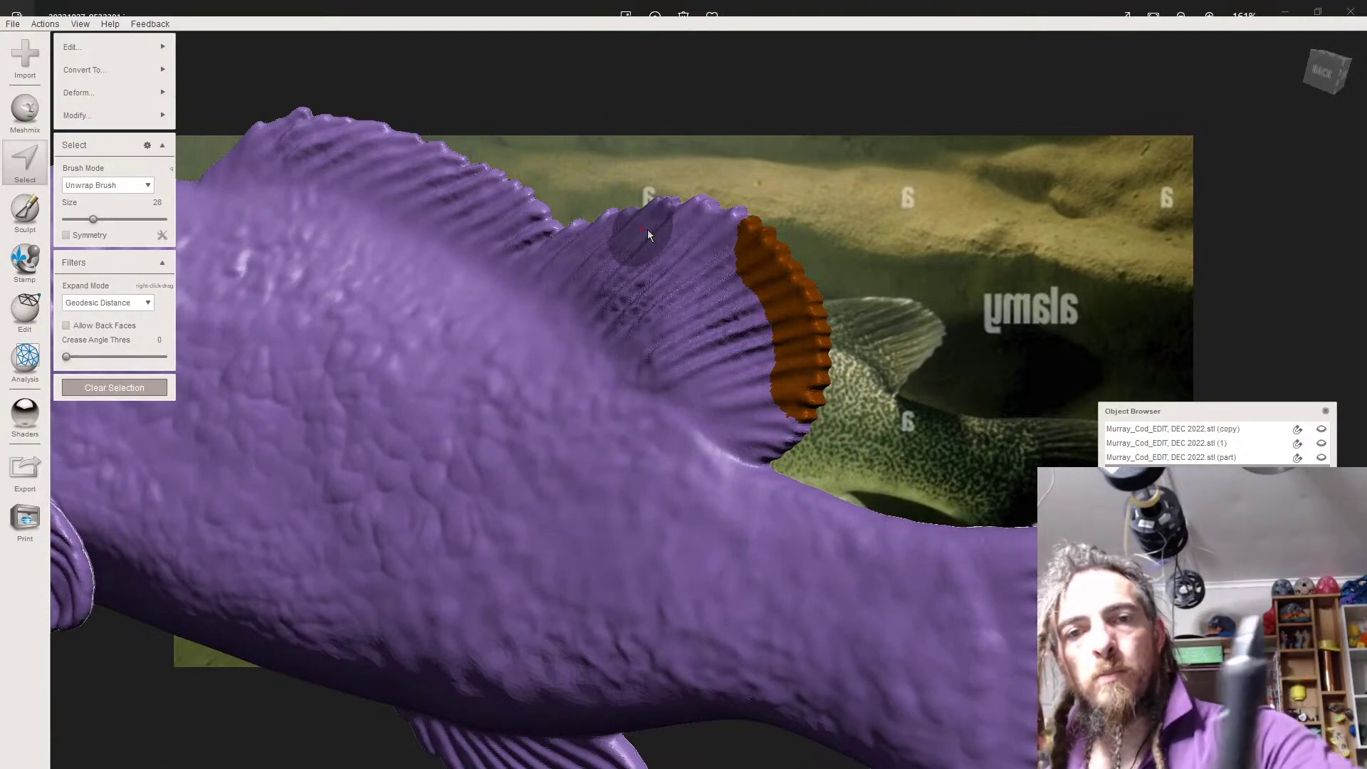
# - Soft-transform the selected rear margin of the back dorsal fin, pulling it backward to lengthen the fin
pyautogui.press('t')
pyautogui.moveTo(597, 212); pyautogui.dragTo(771, 369, button='right')
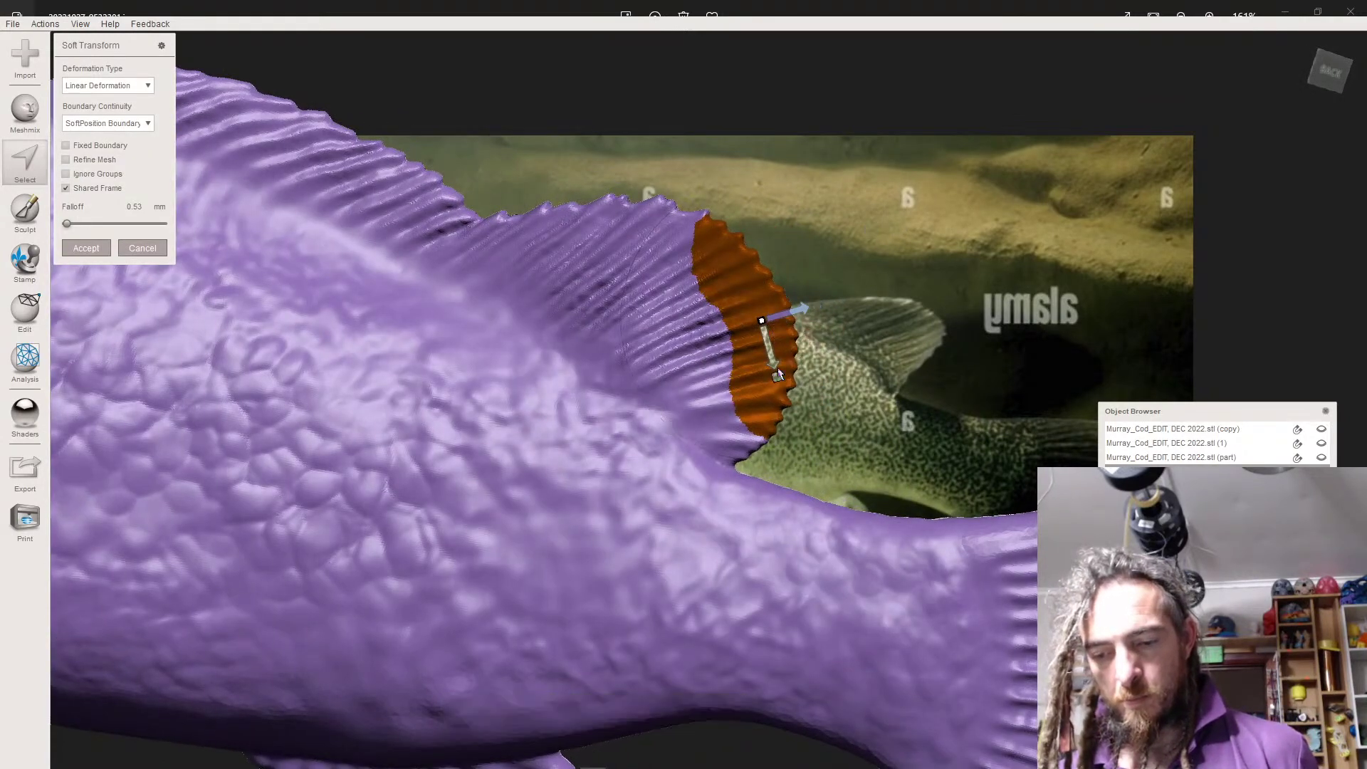
pyautogui.moveTo(771, 318); pyautogui.dragTo(793, 307)
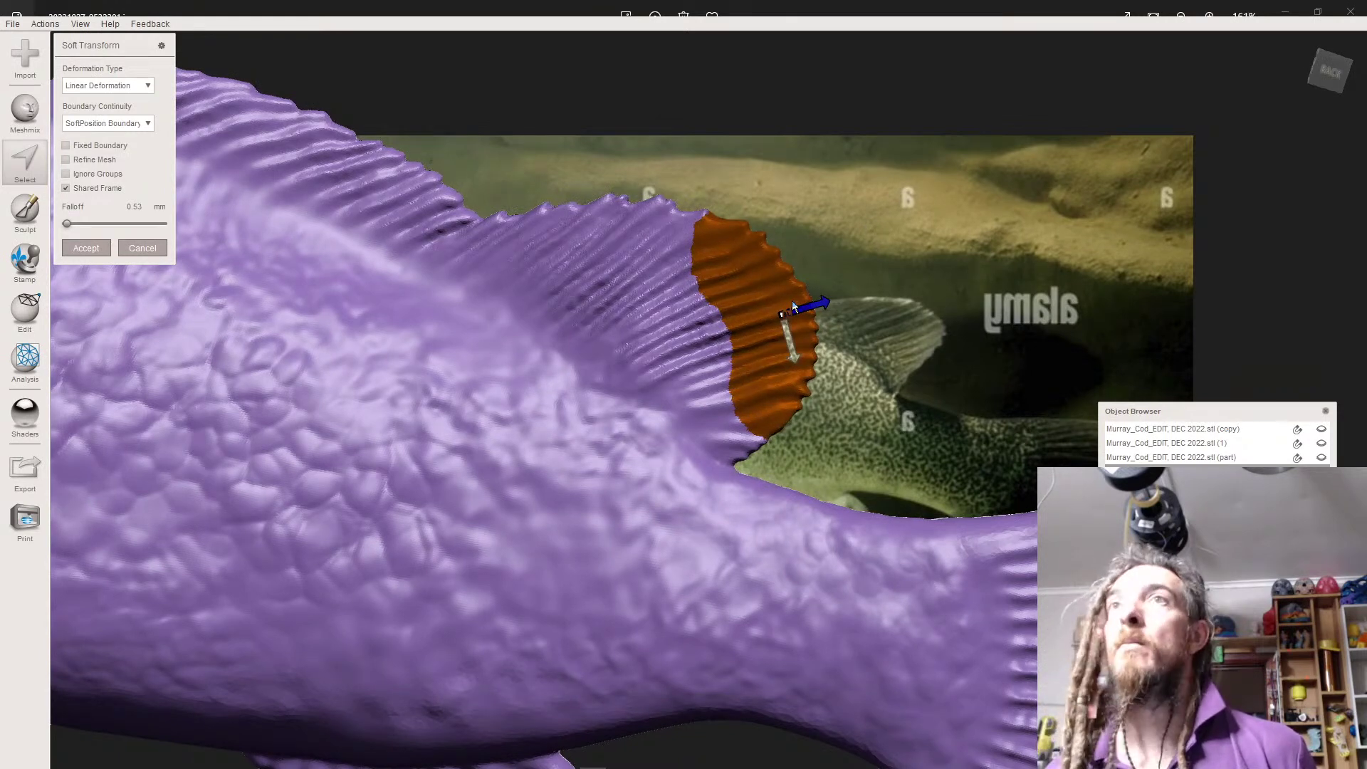
# - Compare the lengthened dorsal fin with the reference photo, enlarging the photo to 345% and aligning the model over its fin
pyautogui.scroll(-5, 629, 370)
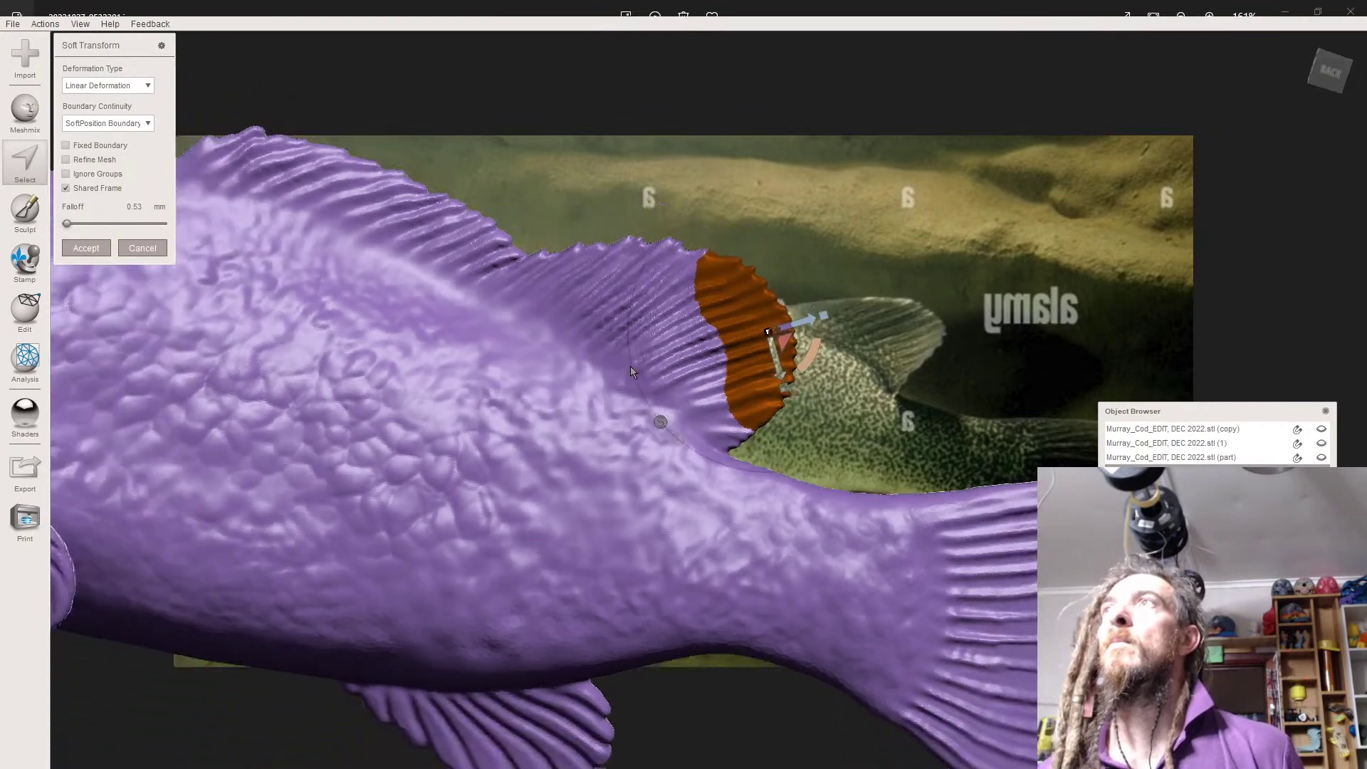
pyautogui.moveTo(626, 380); pyautogui.dragTo(626, 413, button='right')
pyautogui.moveTo(388, 420); pyautogui.dragTo(619, 376, button='middle')
pyautogui.scroll(-4, 619, 376)
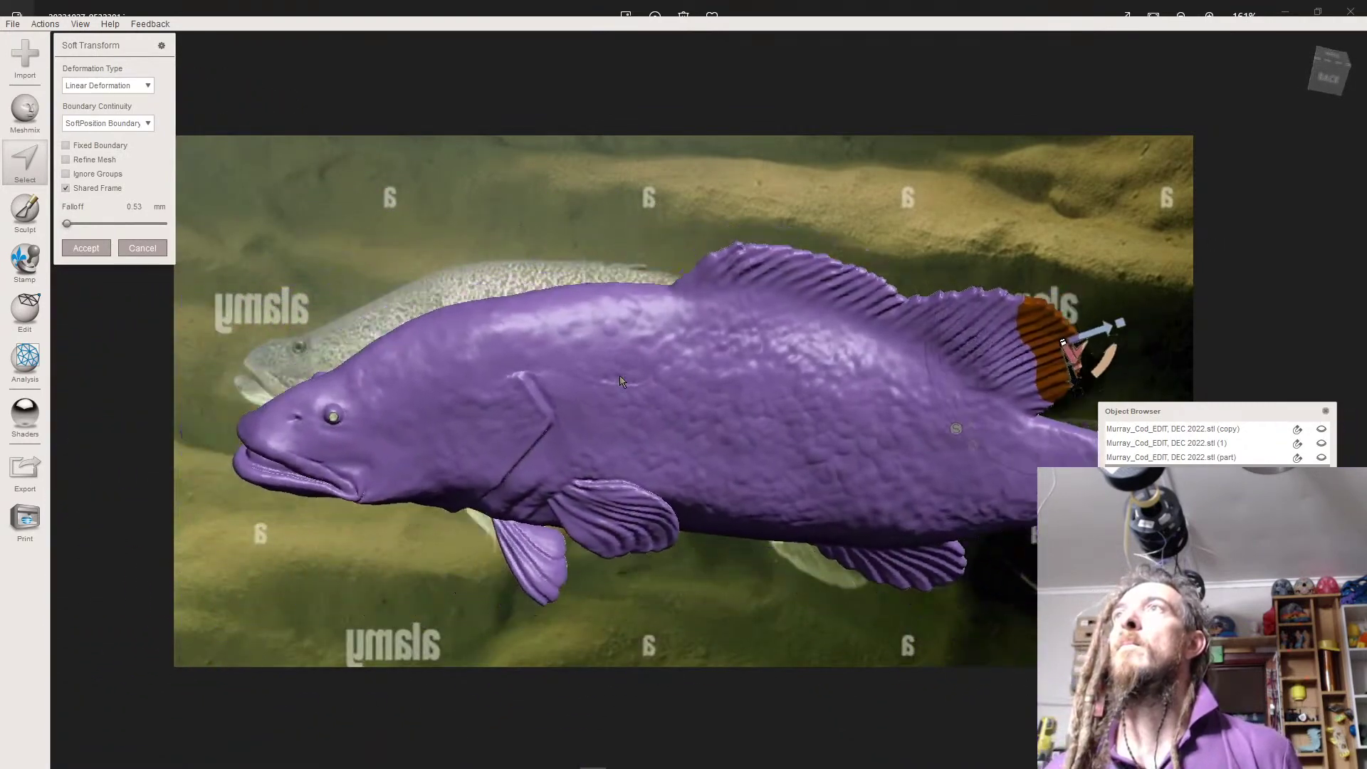
pyautogui.moveTo(617, 376); pyautogui.dragTo(618, 376, button='right')
pyautogui.moveTo(618, 376); pyautogui.dragTo(618, 375, button='middle')
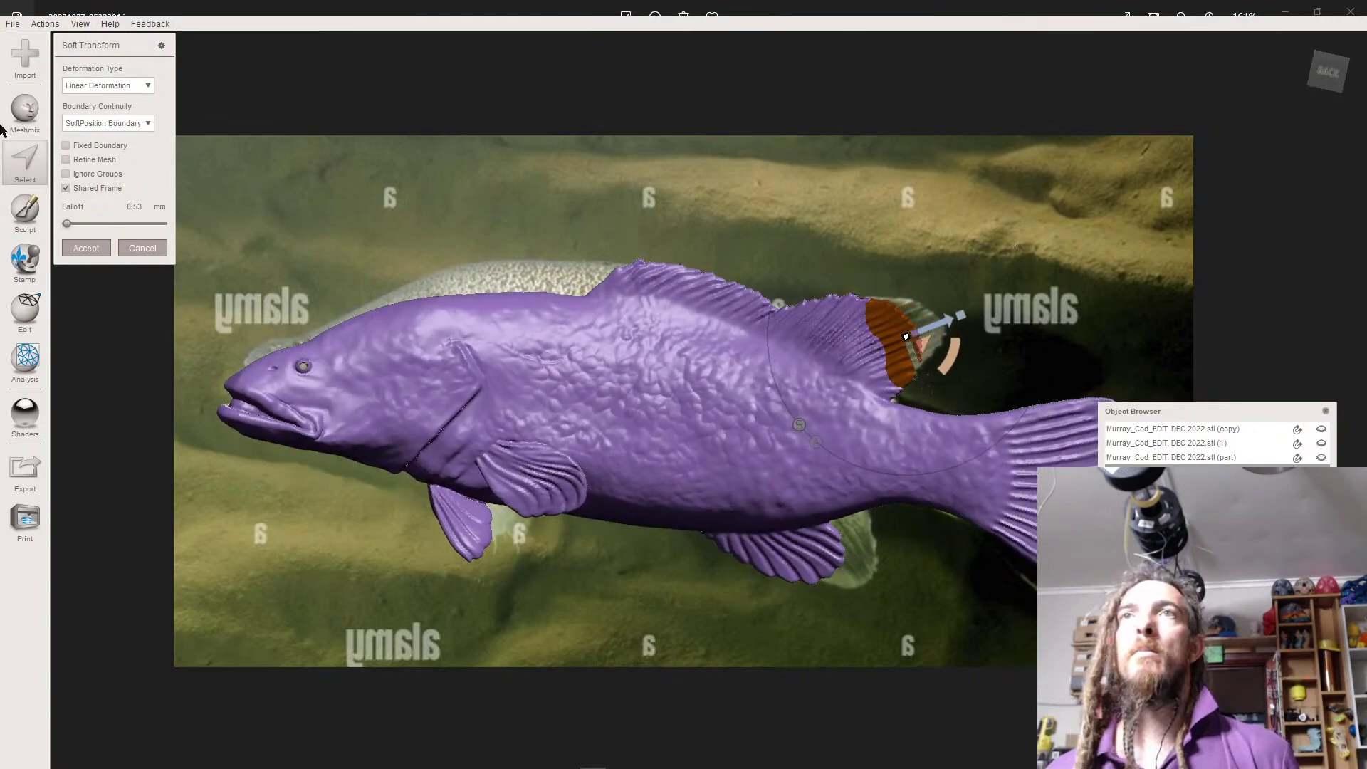
pyautogui.scroll(8, 598, 546)
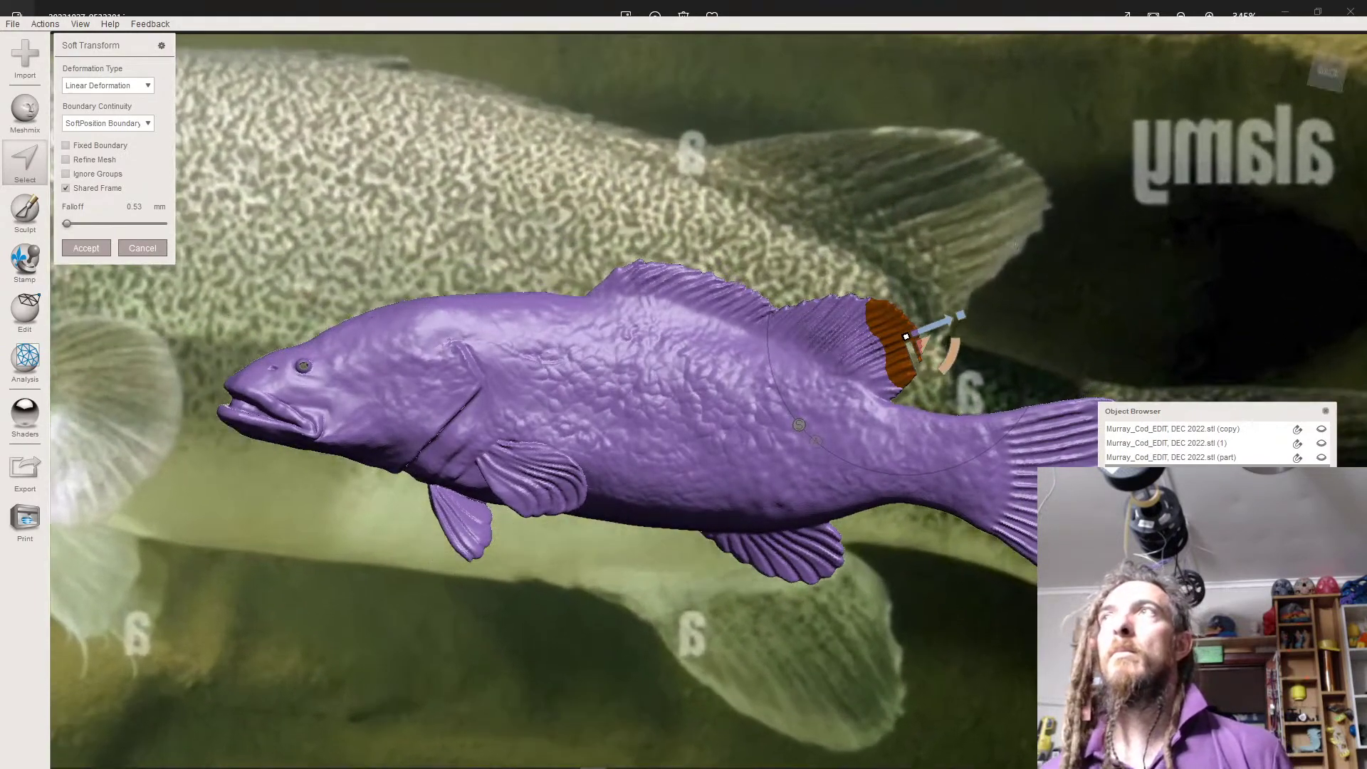
pyautogui.moveTo(628, 452); pyautogui.dragTo(578, 391, button='middle')
pyautogui.scroll(4, 620, 323)
pyautogui.scroll(4, 591, 385)
pyautogui.scroll(2, 598, 484)
pyautogui.moveTo(993, 194); pyautogui.dragTo(986, 244, button='middle')
pyautogui.moveTo(1096, 154); pyautogui.dragTo(1114, 165, button='right')
pyautogui.moveTo(1114, 165); pyautogui.dragTo(1103, 135, button='middle')
pyautogui.scroll(-2, 1044, 362)
pyautogui.scroll(2, 1116, 121)
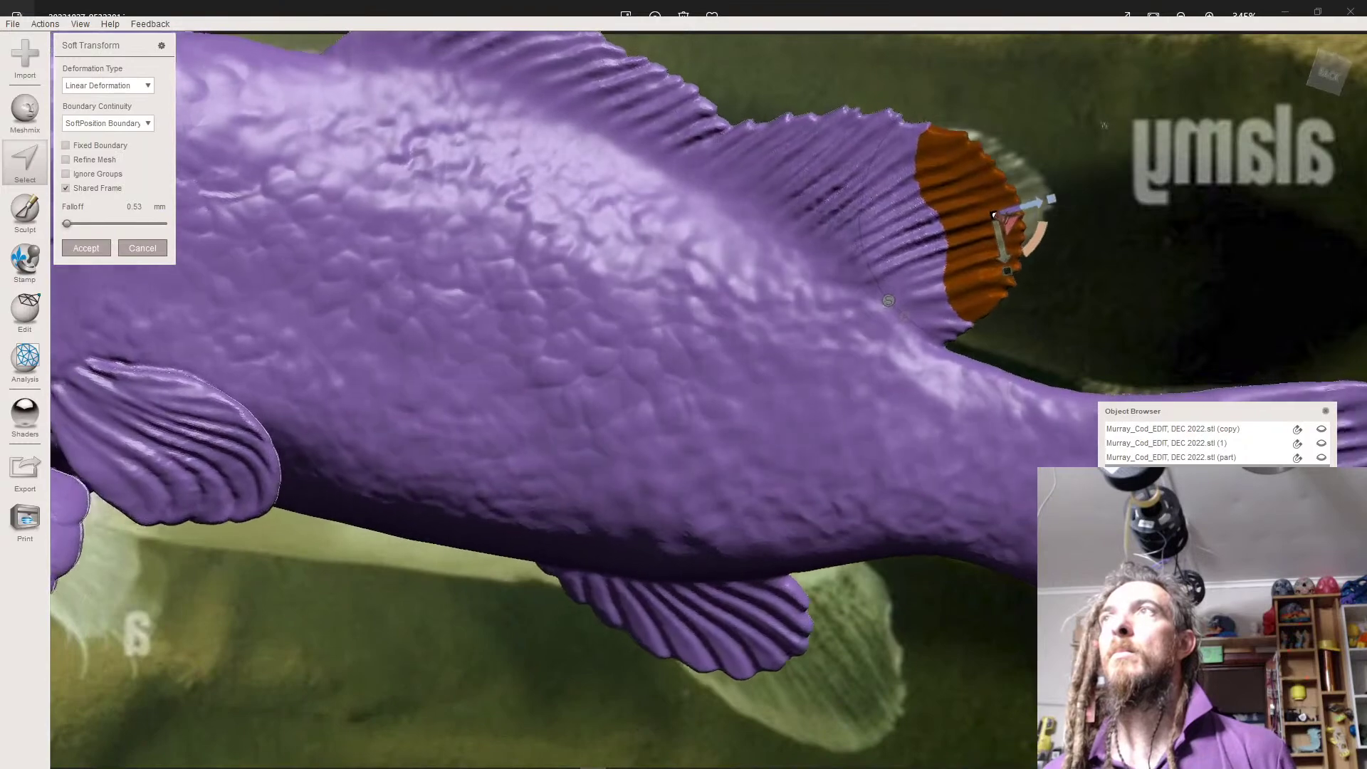
pyautogui.moveTo(1116, 121); pyautogui.dragTo(1132, 174, button='right')
pyautogui.moveTo(993, 182); pyautogui.dragTo(941, 186, button='right')
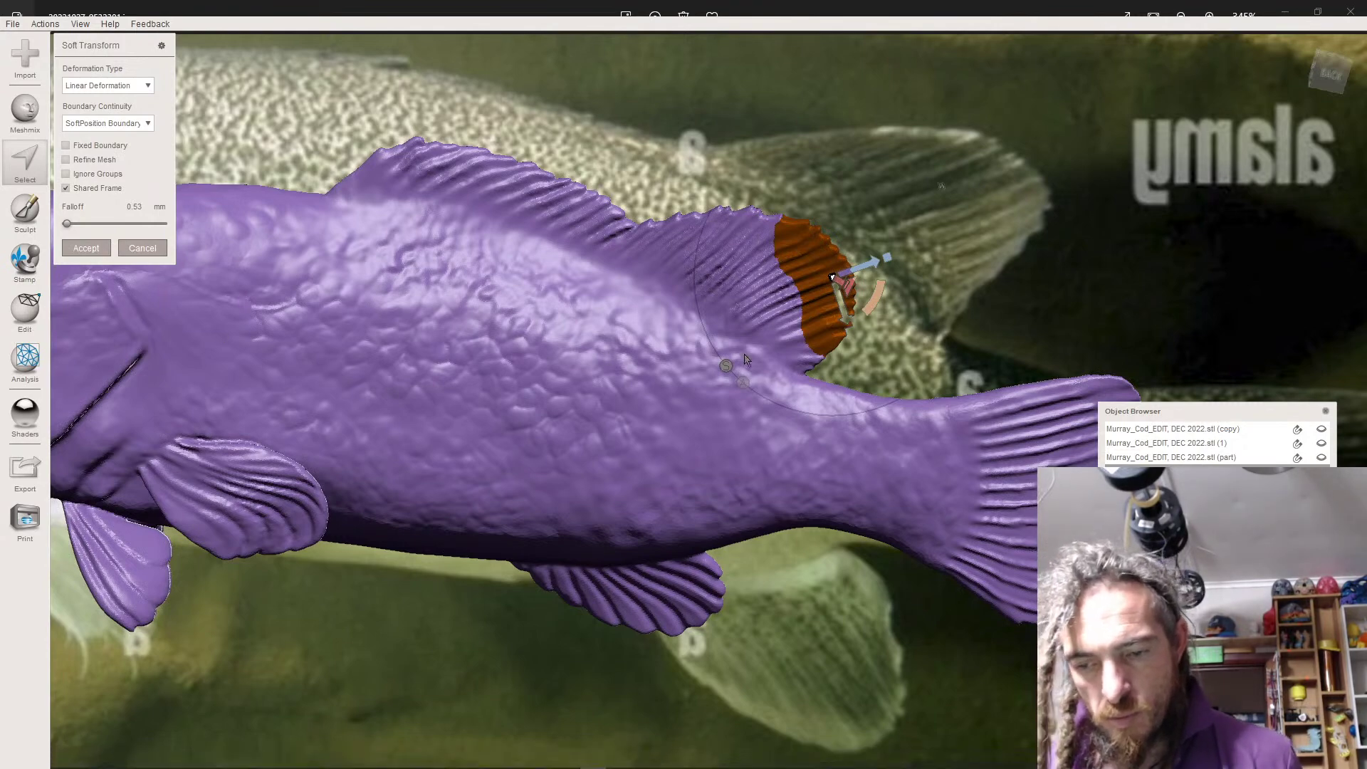
# - Rotate the selected fin margin upward by about 11° and pull it slightly further up and back
pyautogui.scroll(5, 742, 358)
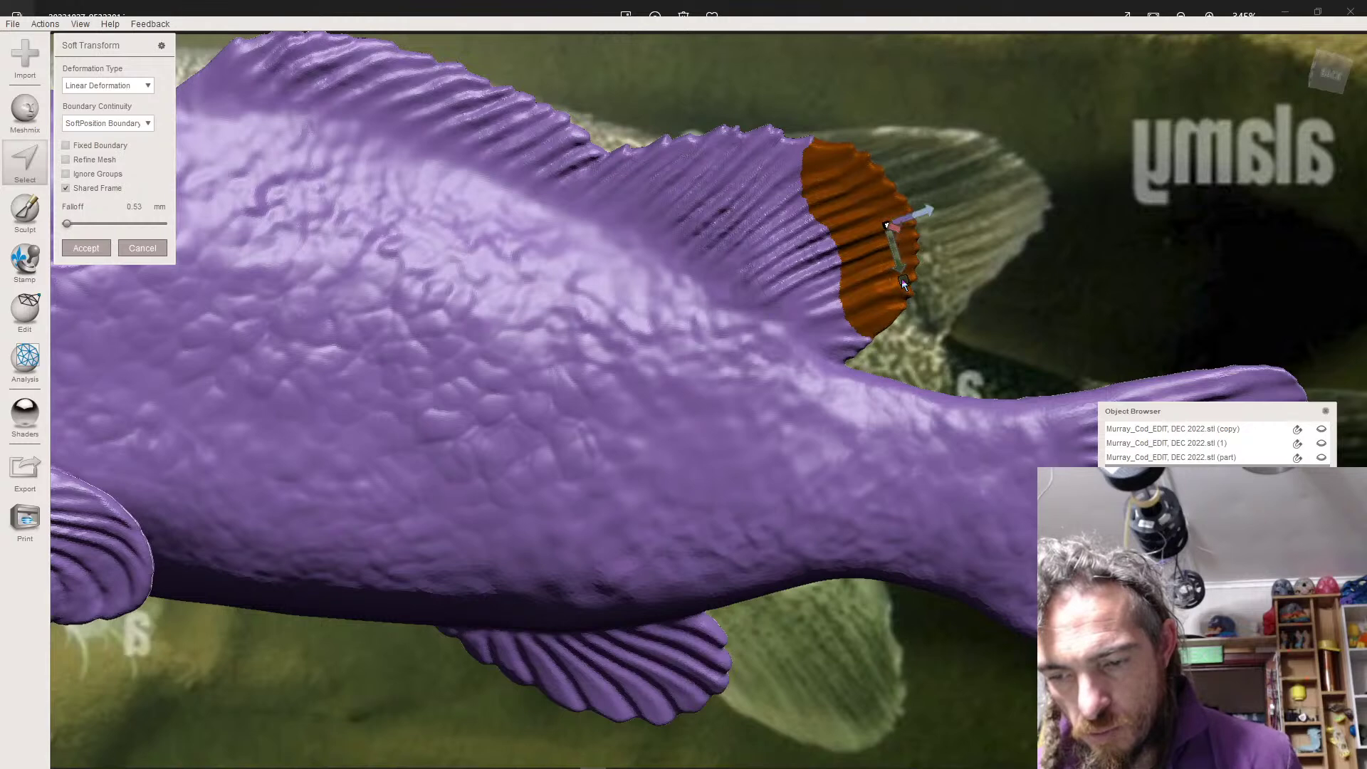
pyautogui.moveTo(928, 255); pyautogui.dragTo(935, 244)
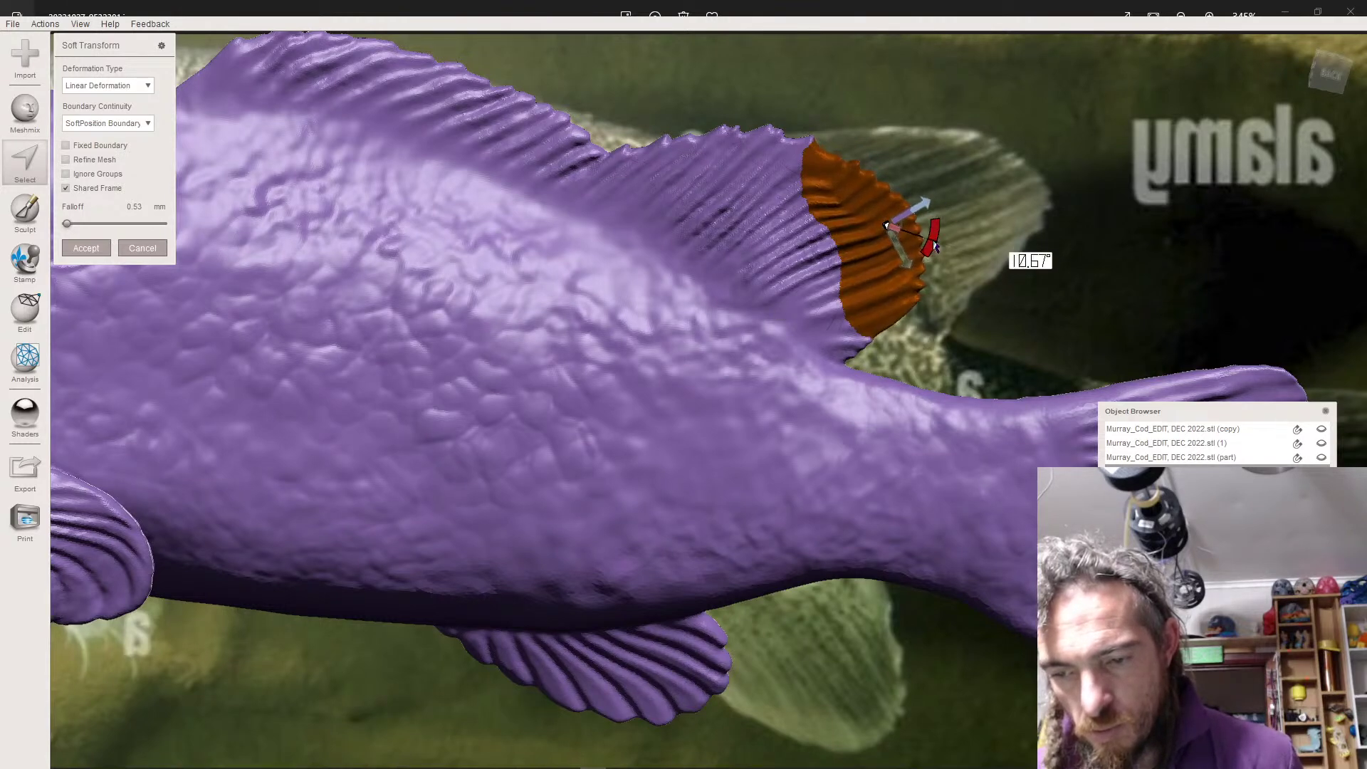
pyautogui.moveTo(907, 225); pyautogui.dragTo(916, 216)
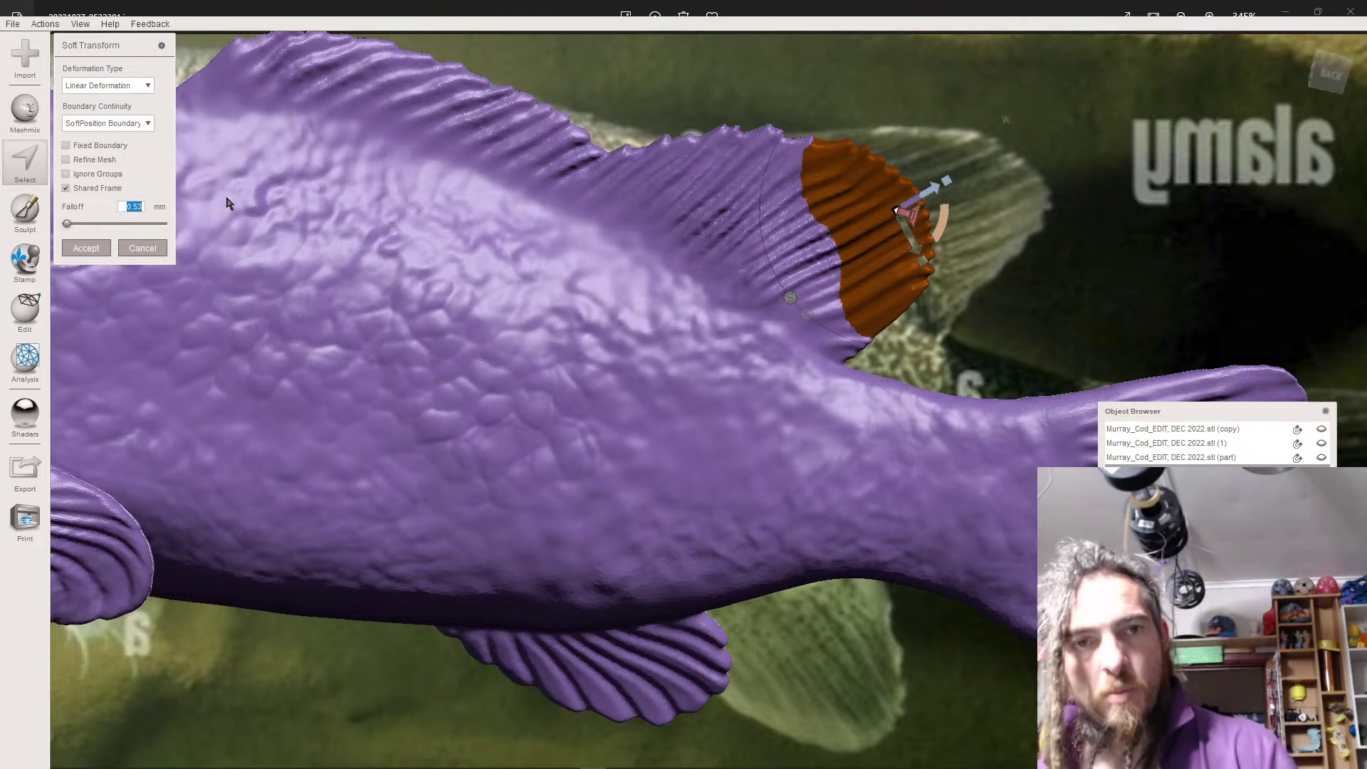
# - Set the soft transform falloff to 2 mm and nudge the fin margin a little further outward
pyautogui.write('2')
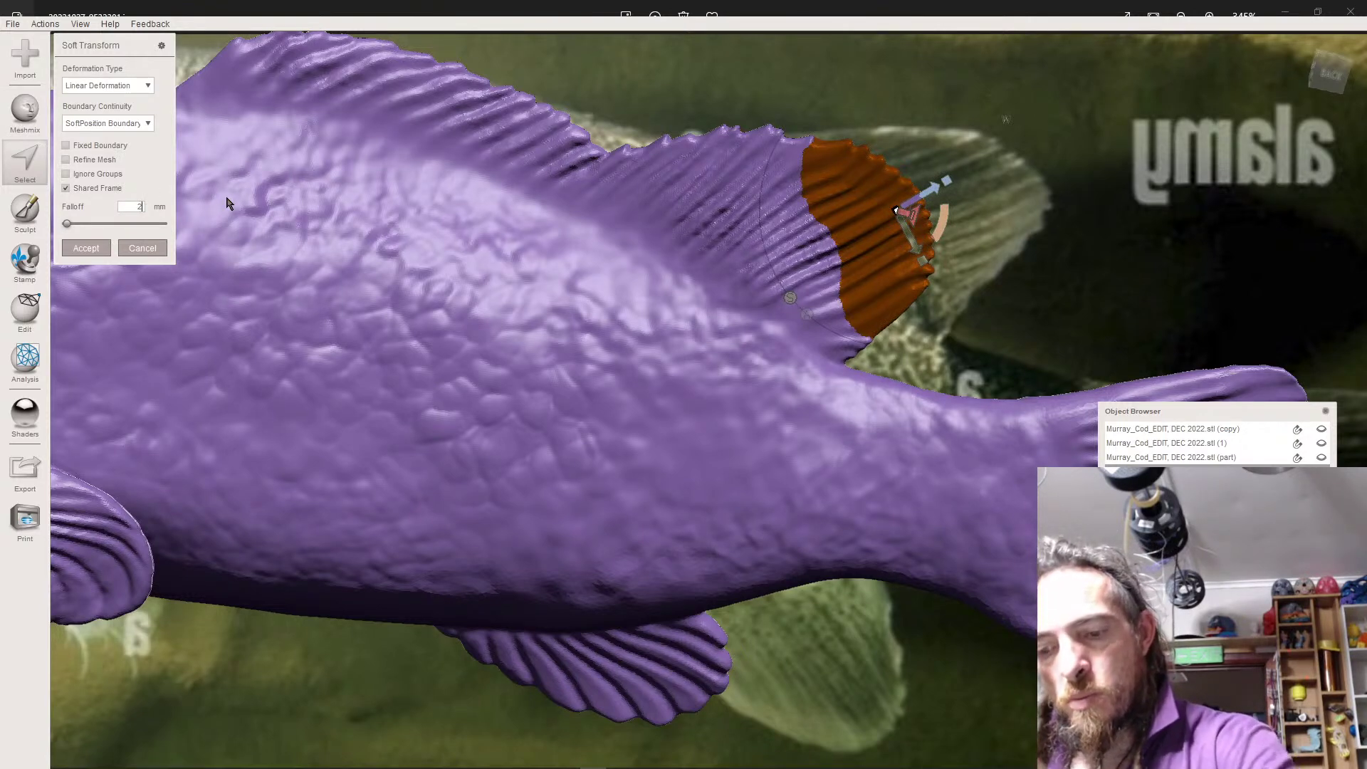
pyautogui.press('Return')
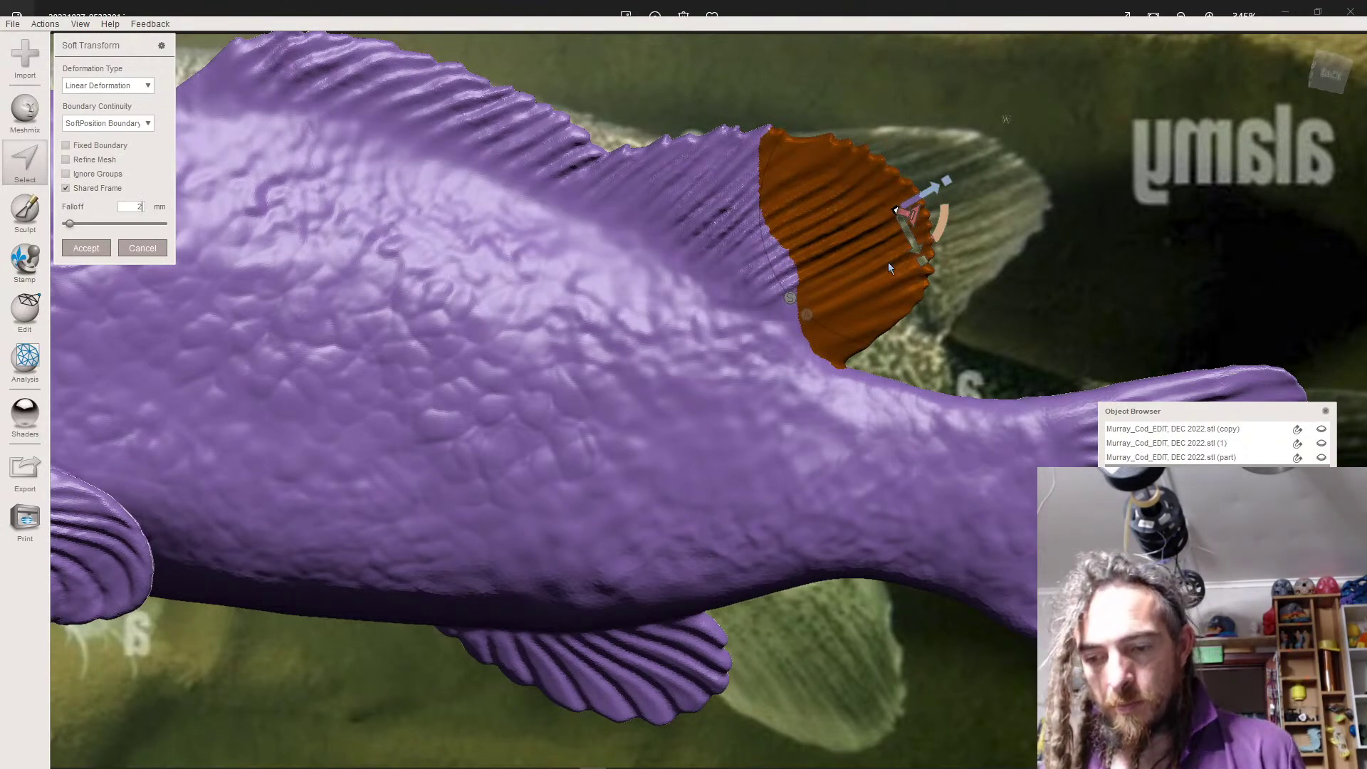
pyautogui.moveTo(916, 208); pyautogui.dragTo(920, 204)
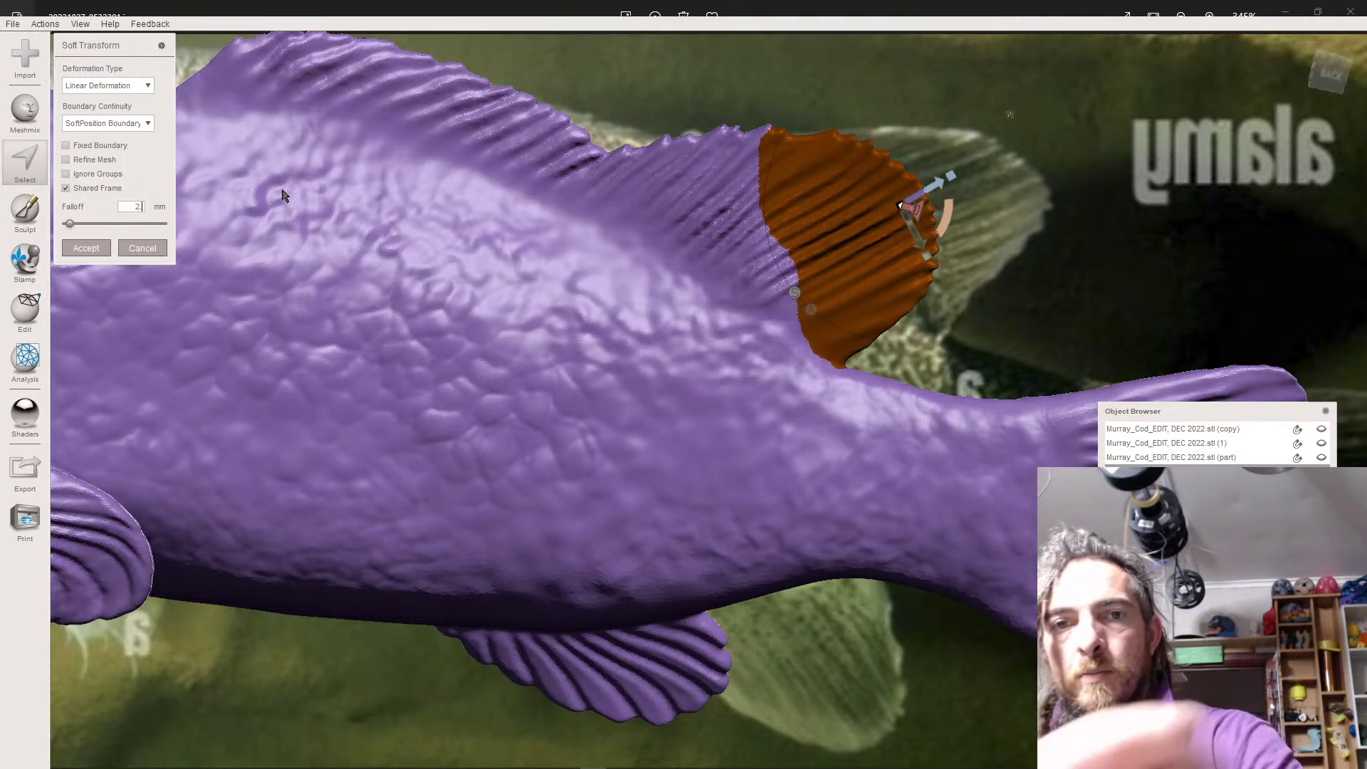
# - Set the falloff to 2.4 mm, then accept the soft transform and clear the fin selection
pyautogui.press('Return')
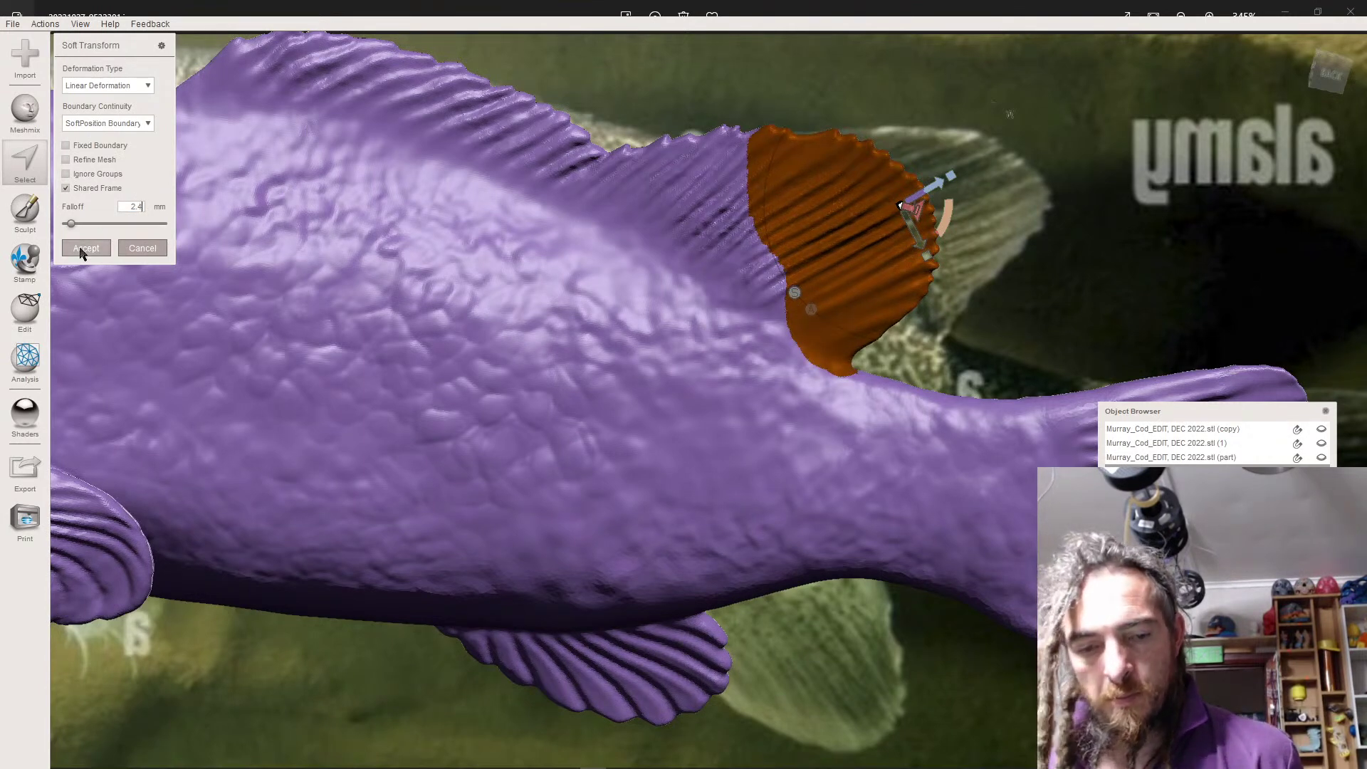
pyautogui.press('a')
pyautogui.press('Escape')
# - Zoom the reference photo out to 194% behind the whole model, and close the Object Browser
pyautogui.scroll(-9, 542, 267)
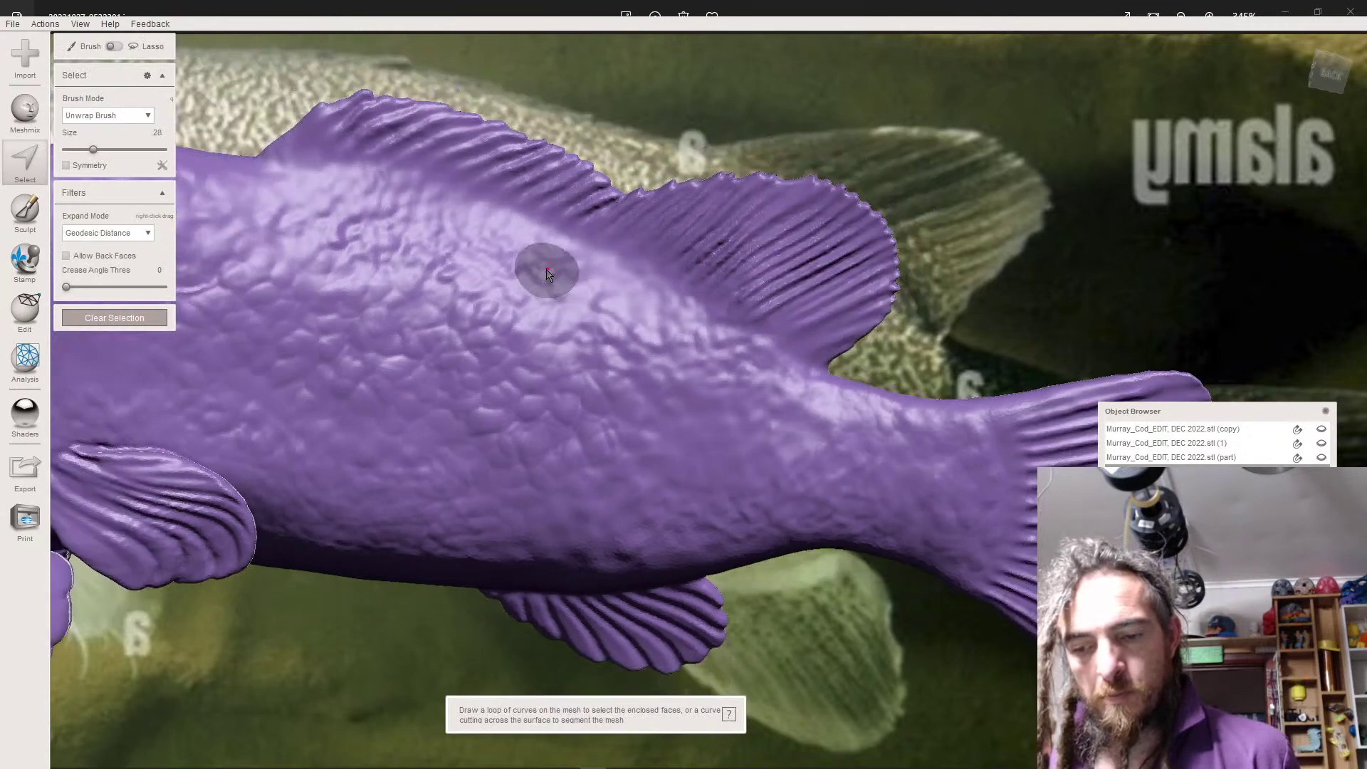
pyautogui.moveTo(560, 404); pyautogui.dragTo(1251, 455, button='right')
pyautogui.scroll(2, 676, 414)
pyautogui.scroll(-2, 641, 409)
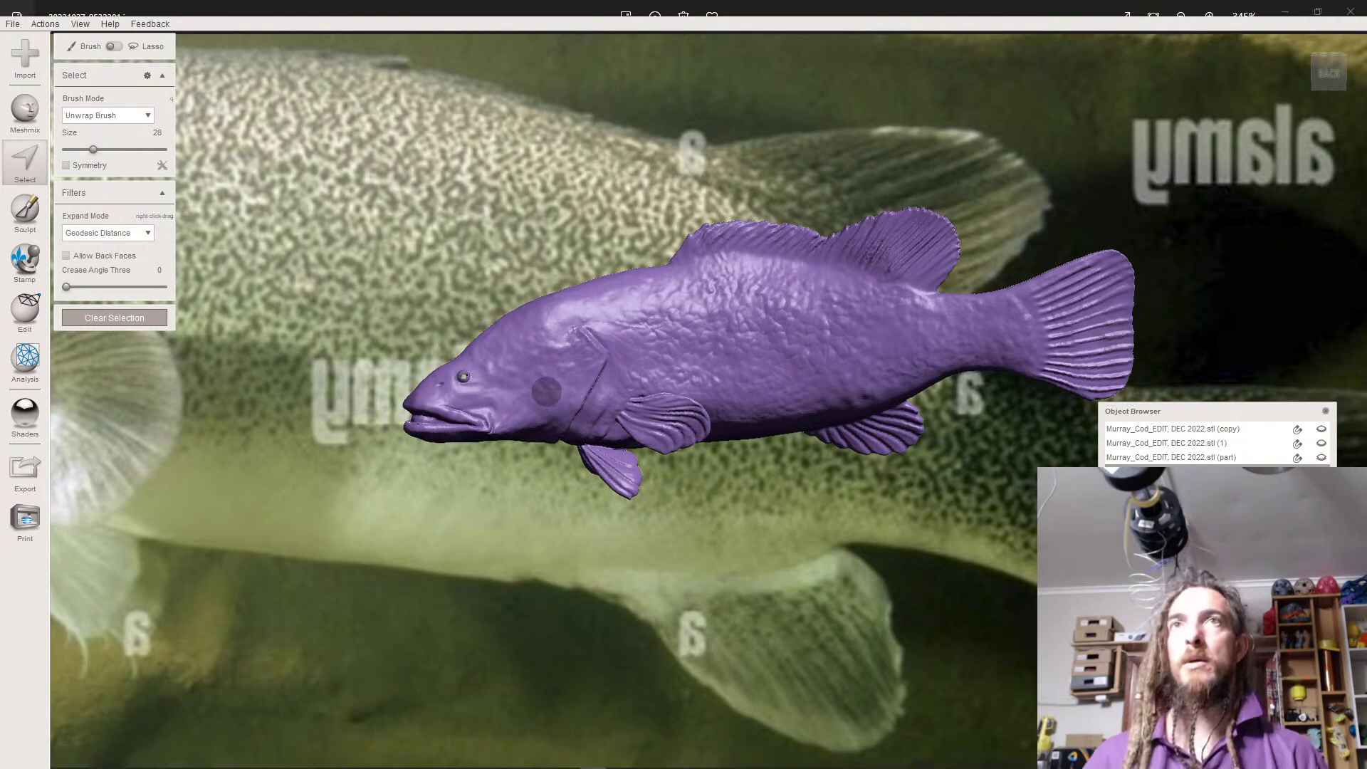
pyautogui.scroll(-5, 325, 437)
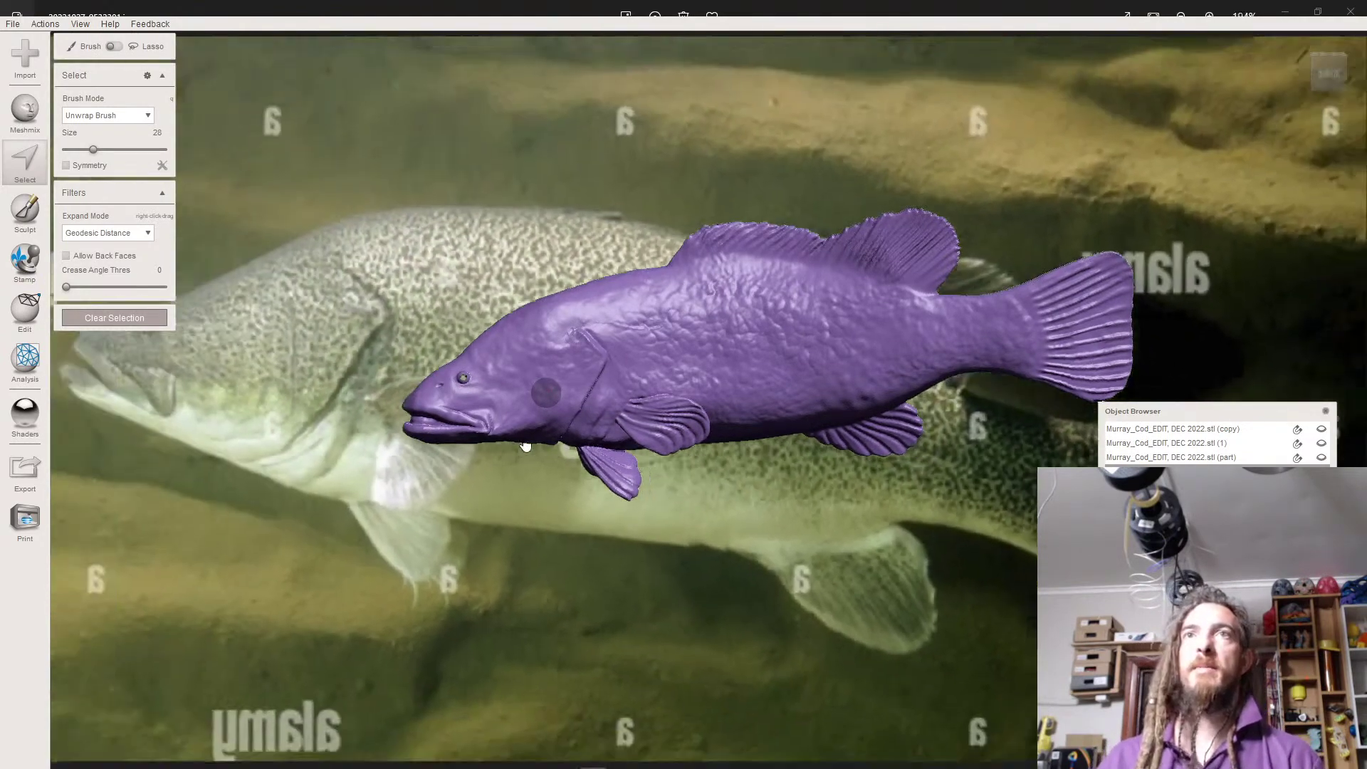
pyautogui.scroll(1, 526, 446)
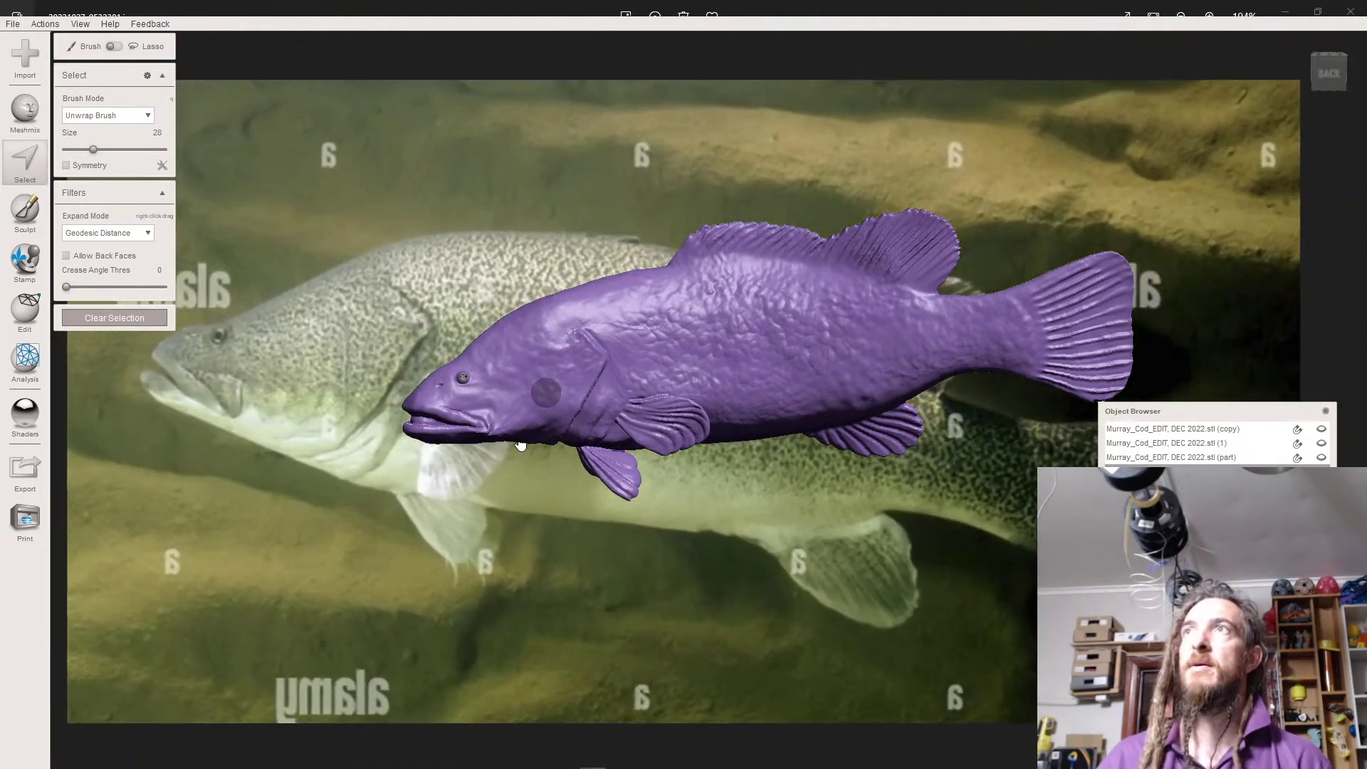
pyautogui.press('Escape')
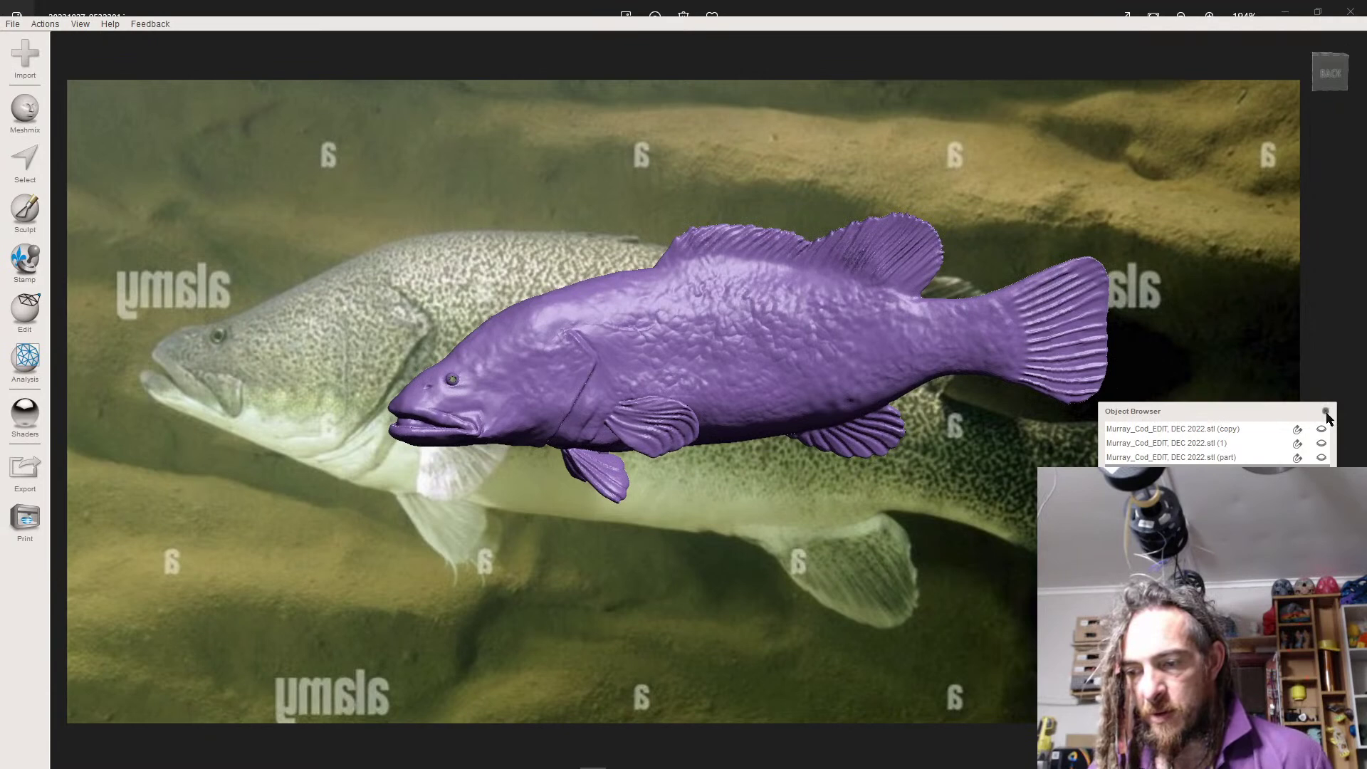
pyautogui.click(1325, 412)
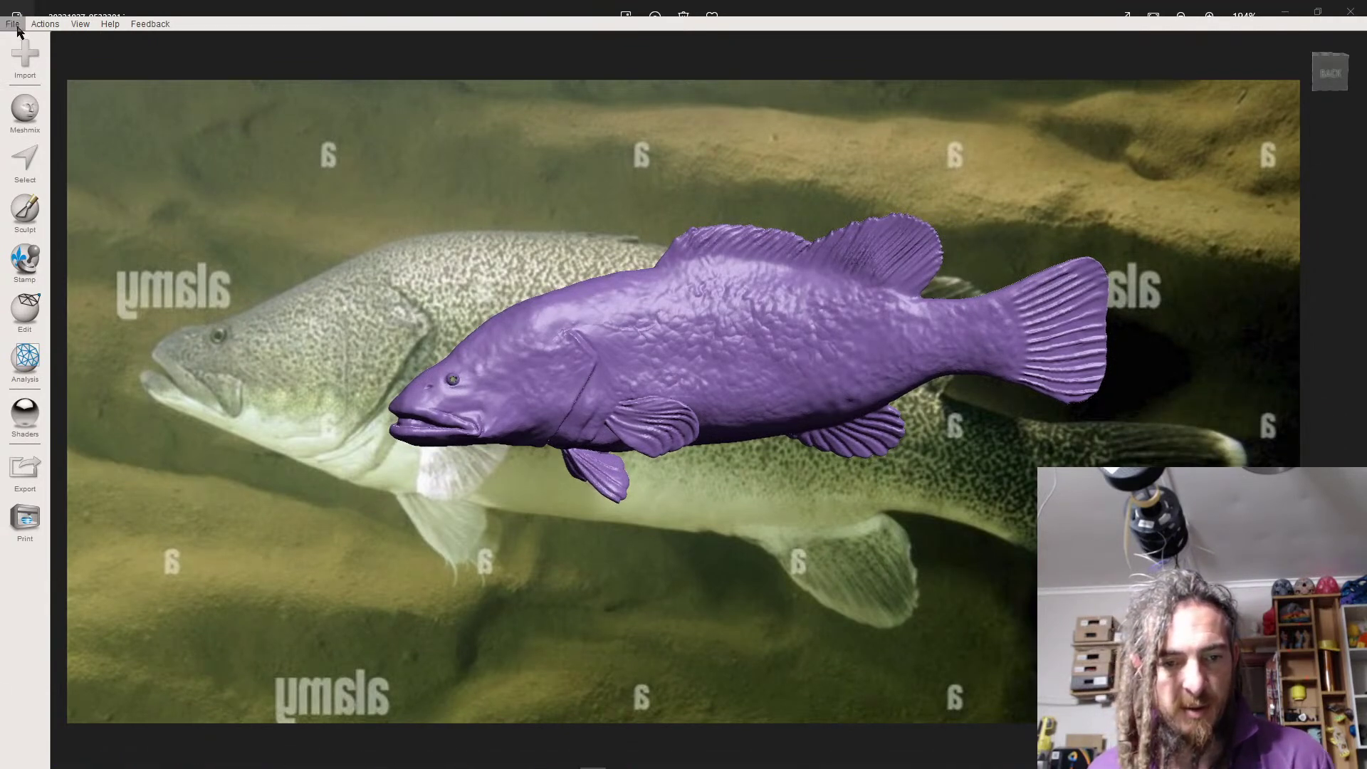
# - Examine the model's overall silhouette, fin positions and tail against the reference photo at several scales
pyautogui.moveTo(430, 285); pyautogui.dragTo(439, 263, button='right')
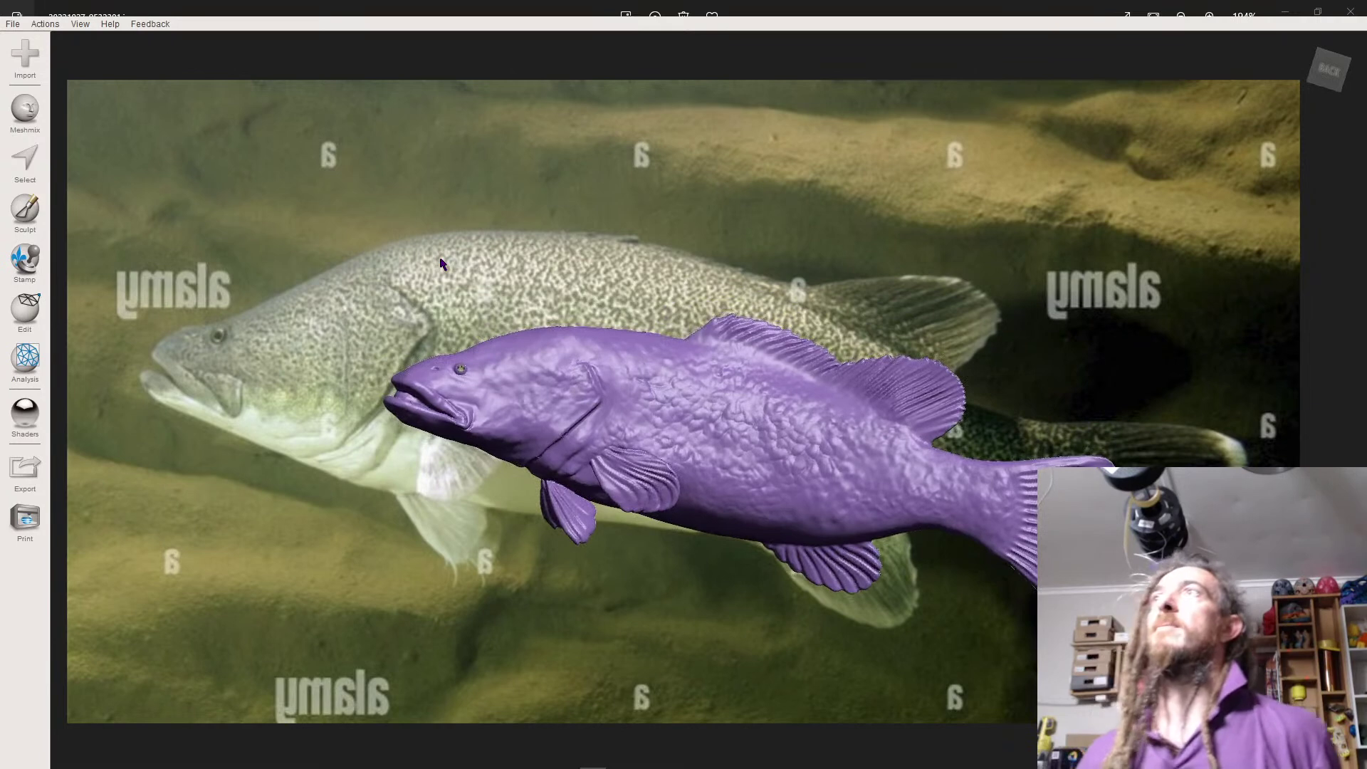
pyautogui.scroll(3, 508, 276)
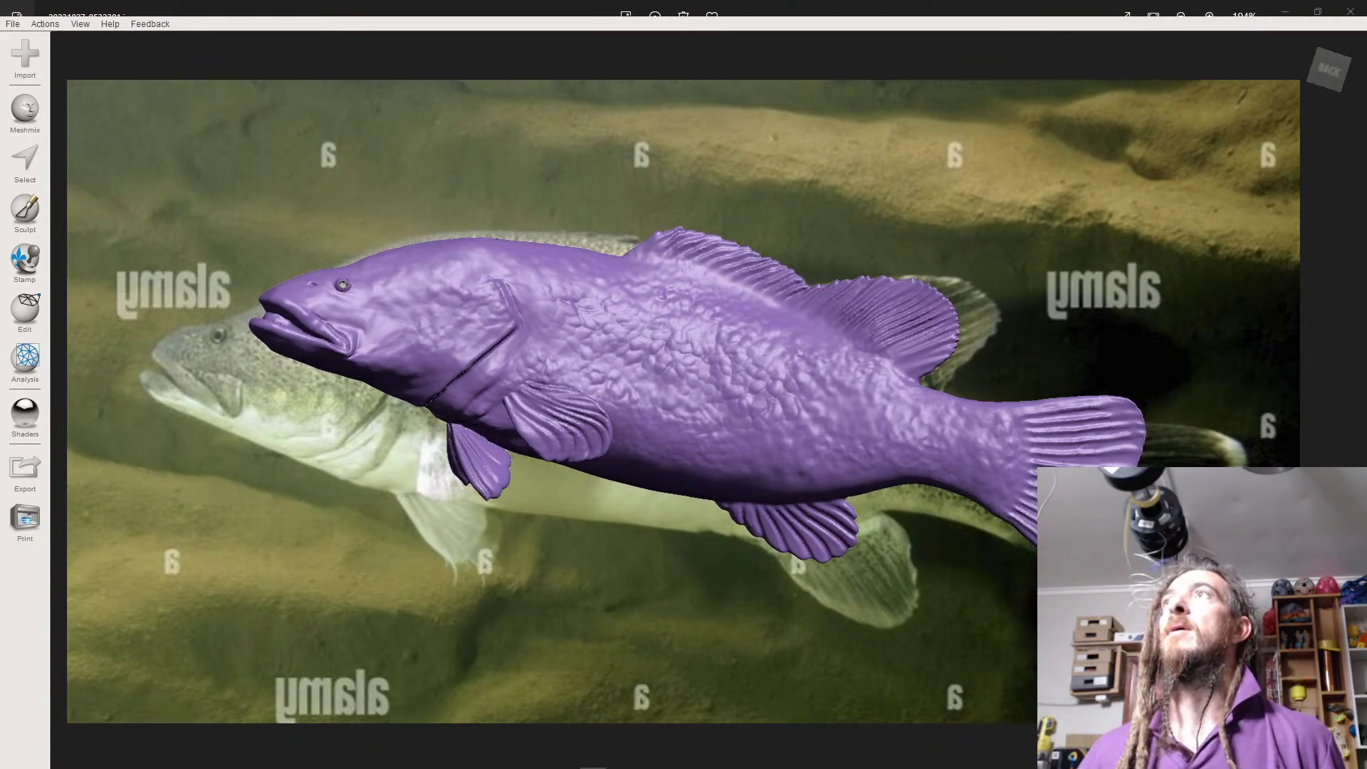
pyautogui.scroll(-3, 921, 598)
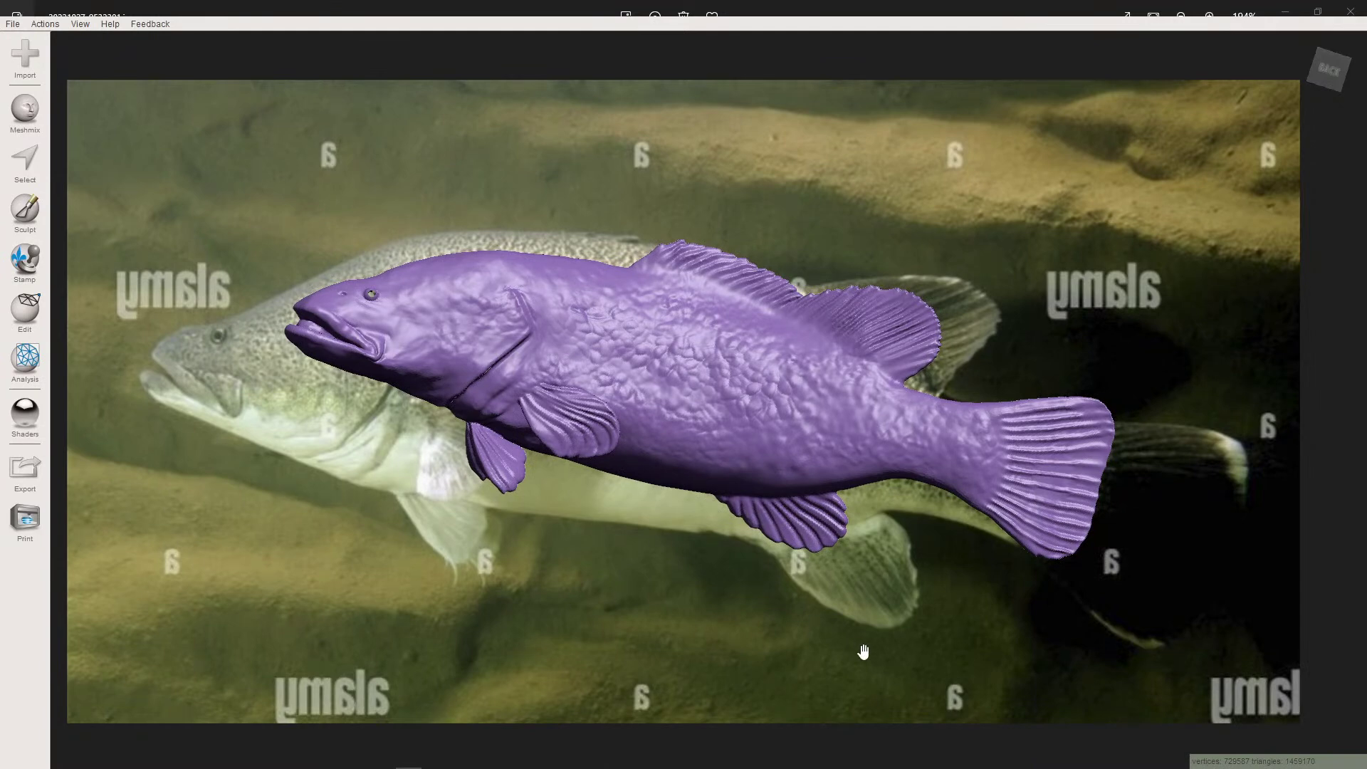
pyautogui.scroll(4, 831, 467)
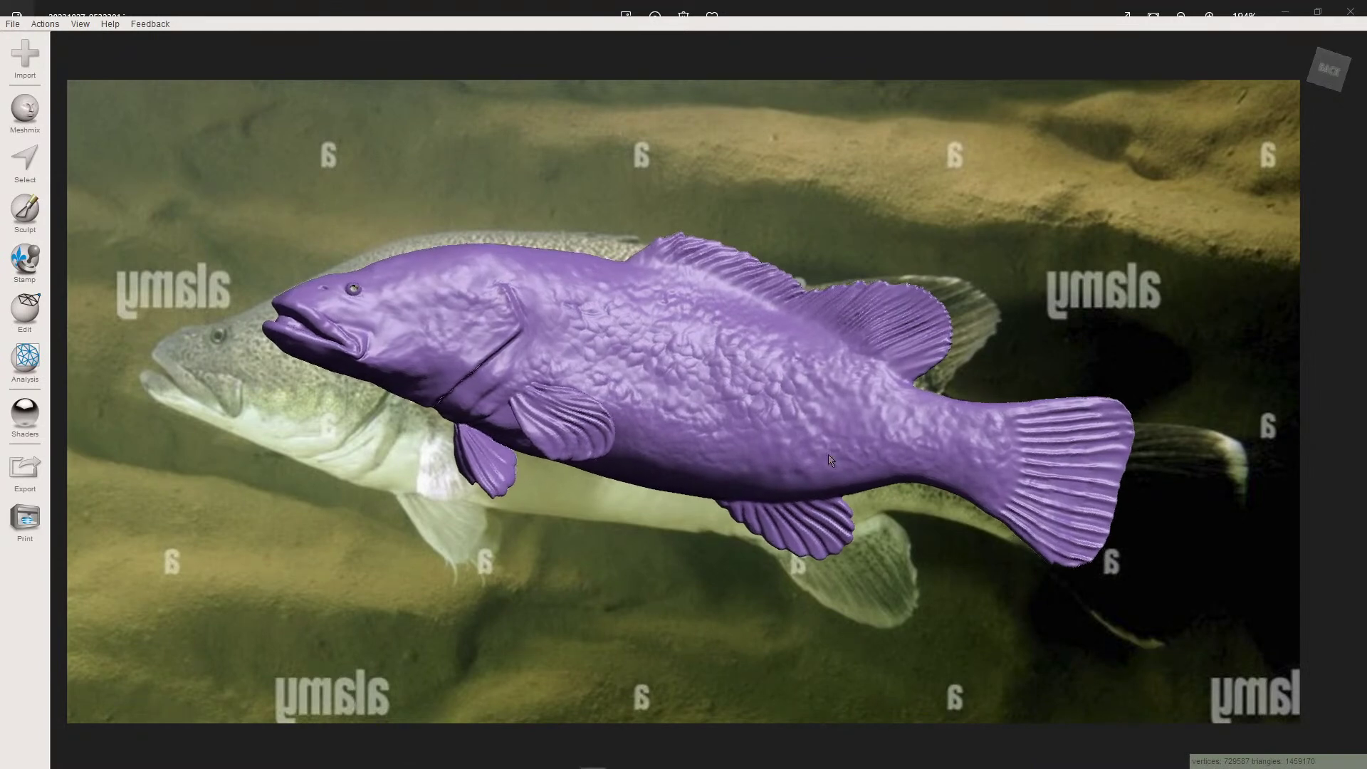
pyautogui.moveTo(831, 467); pyautogui.dragTo(820, 440, button='right')
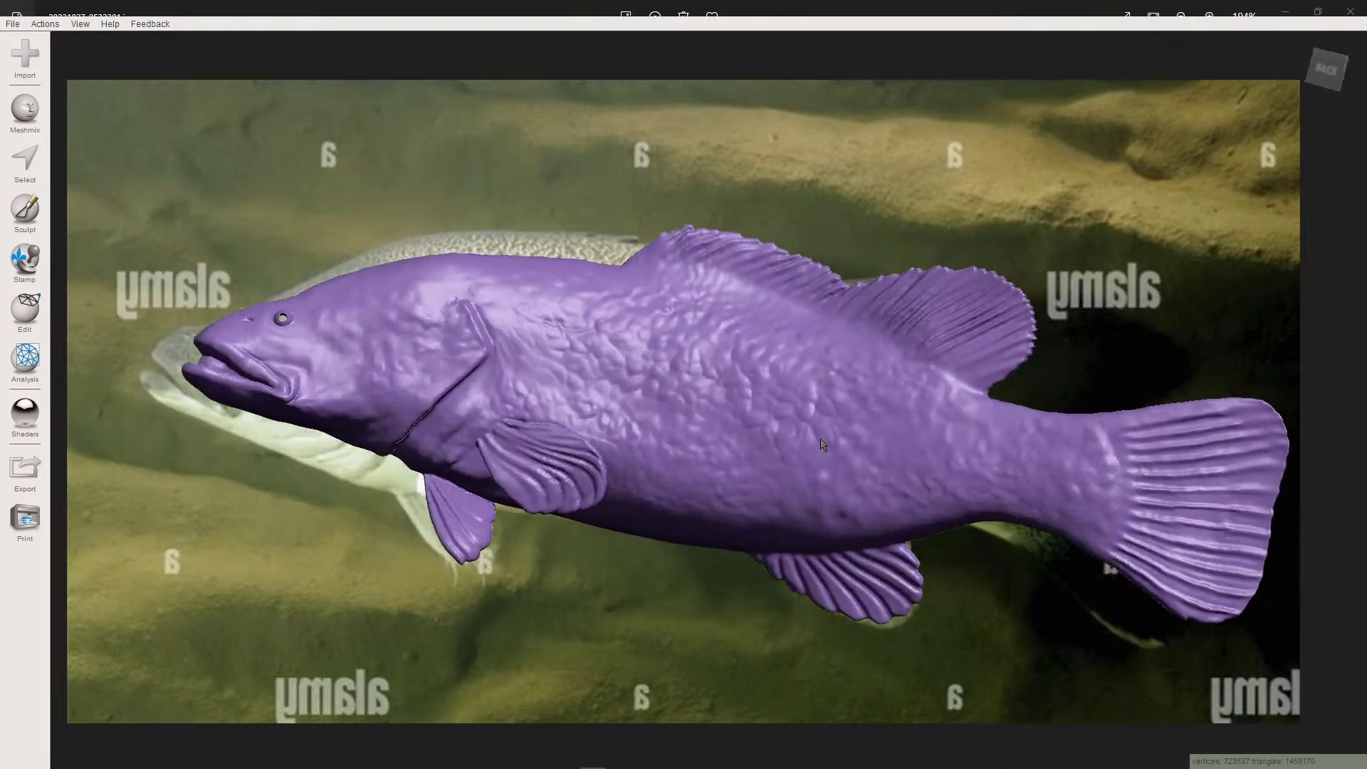
pyautogui.scroll(-2, 820, 444)
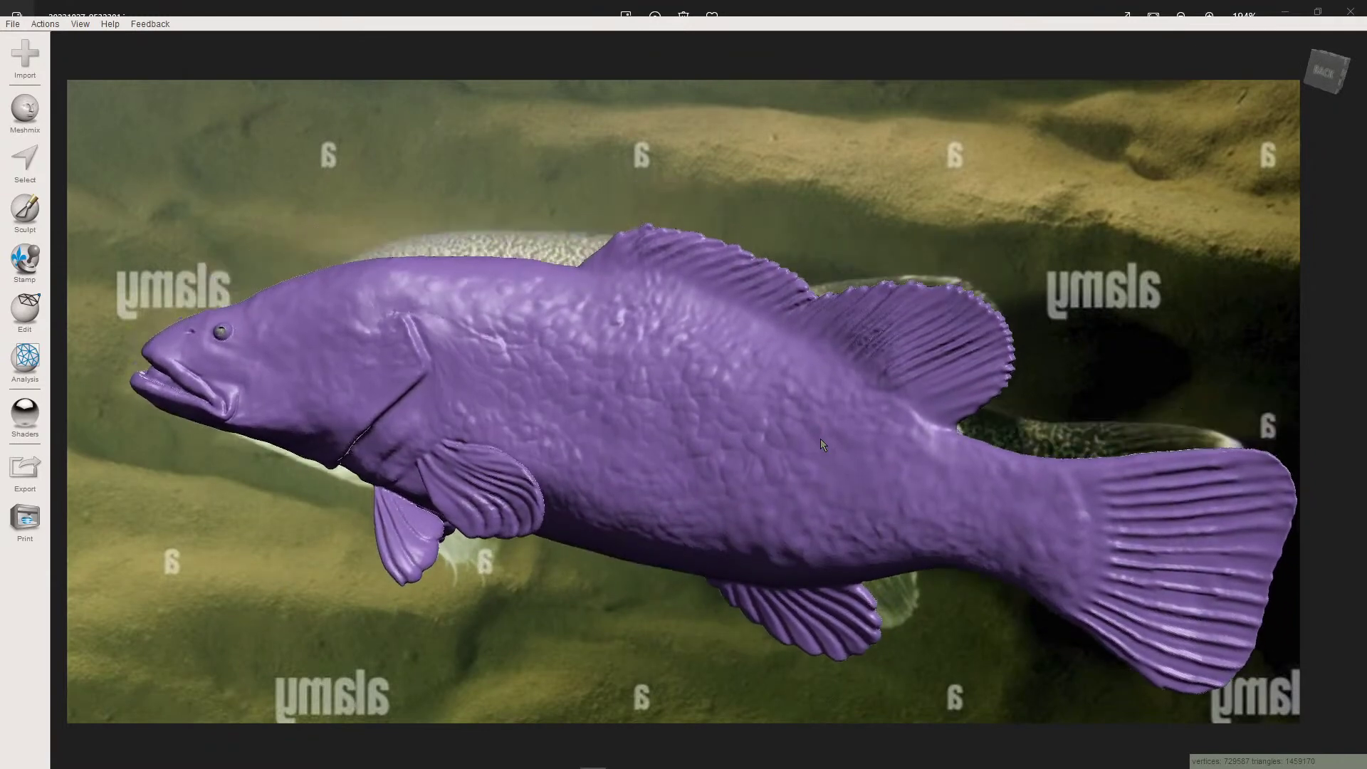
pyautogui.moveTo(820, 438); pyautogui.dragTo(820, 418, button='middle')
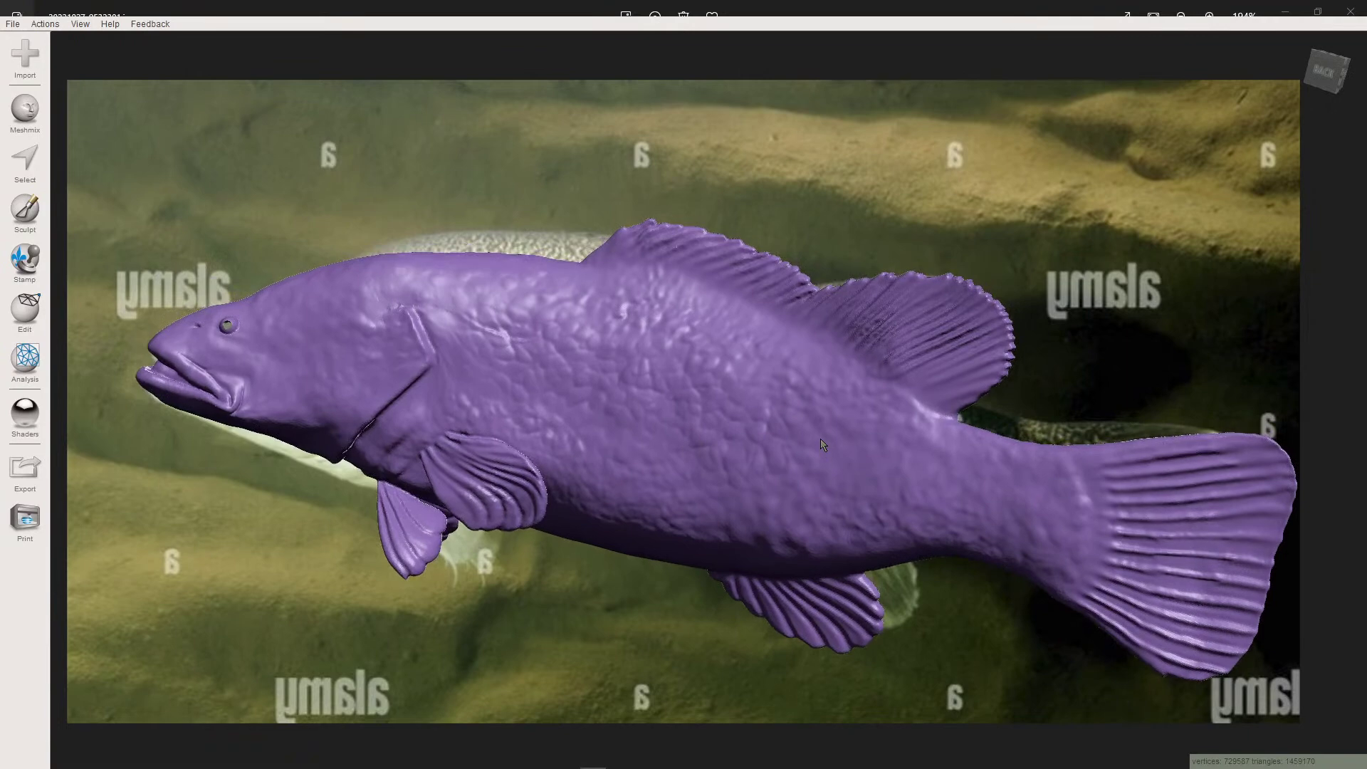
pyautogui.scroll(-4, 783, 430)
pyautogui.scroll(-10, 785, 431)
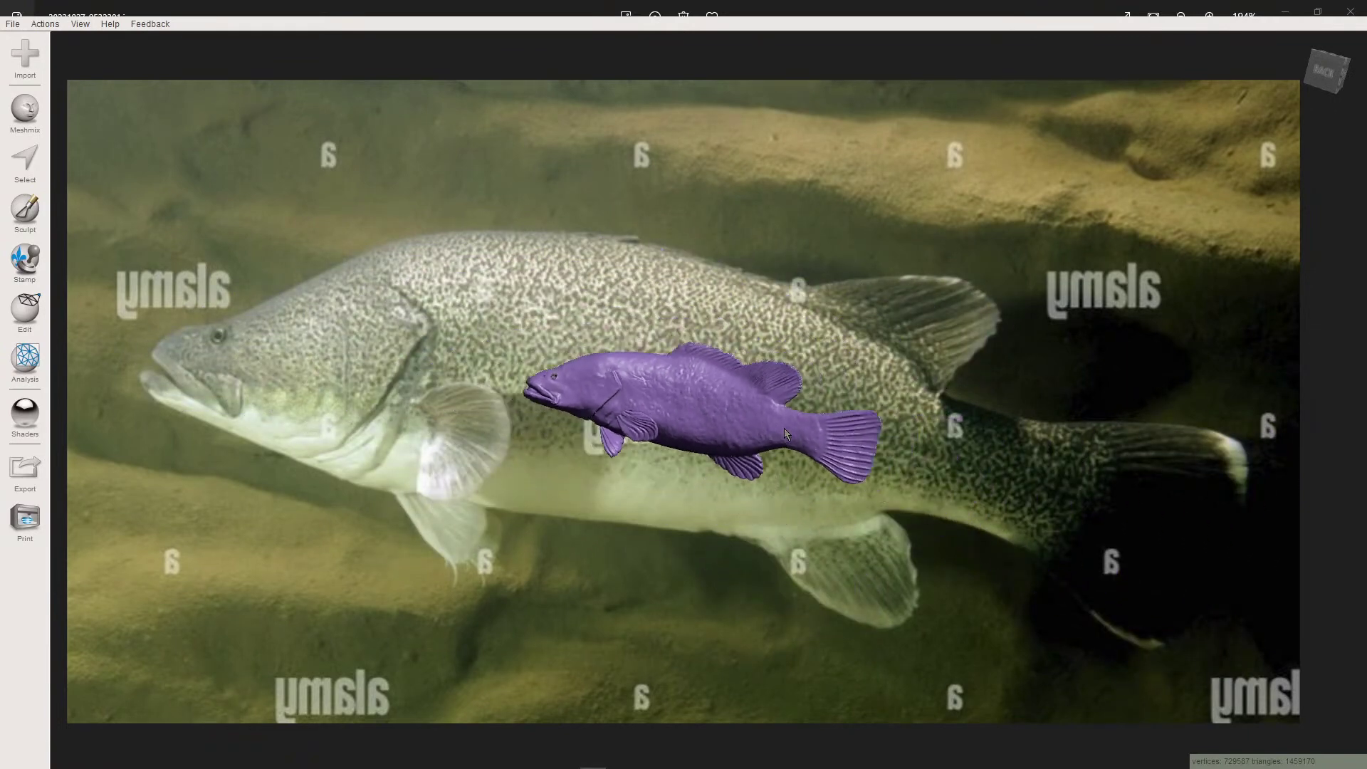
pyautogui.scroll(-2, 776, 443)
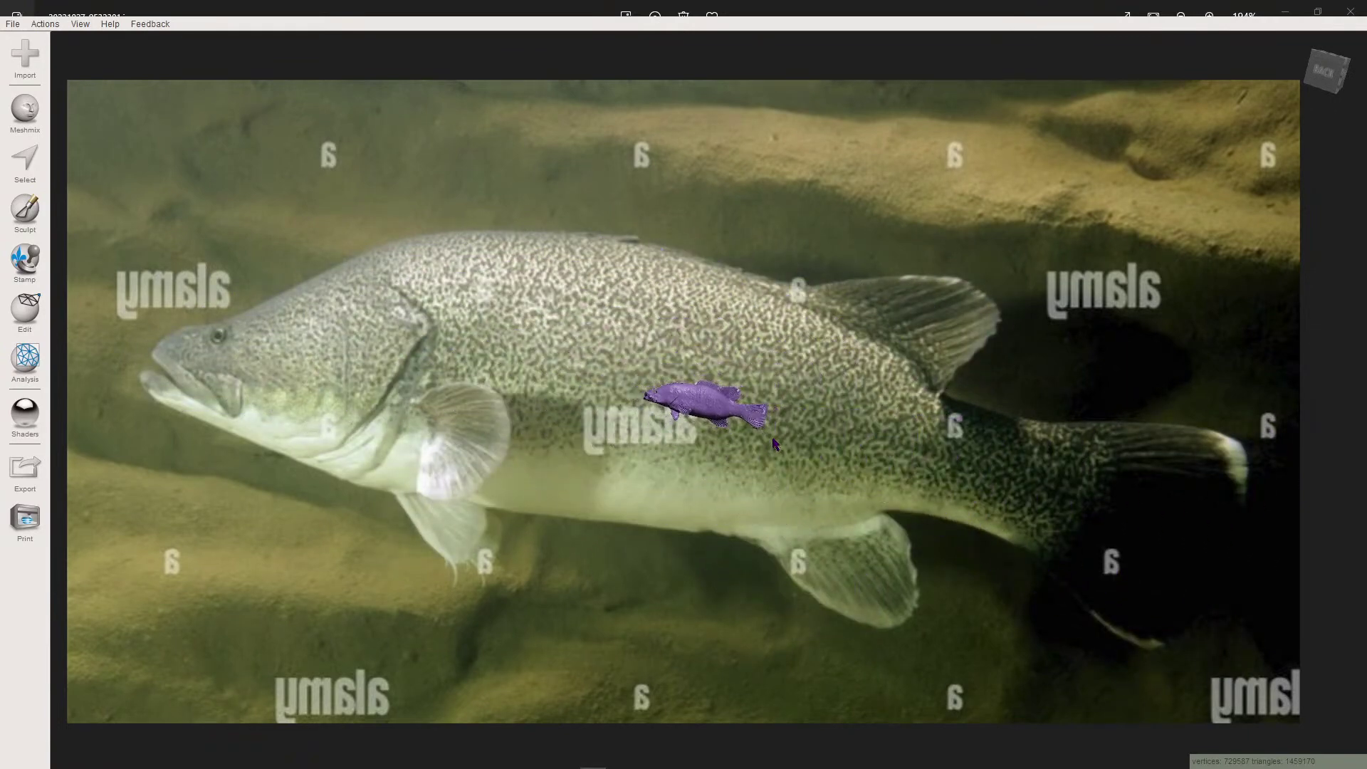
pyautogui.scroll(8, 787, 433)
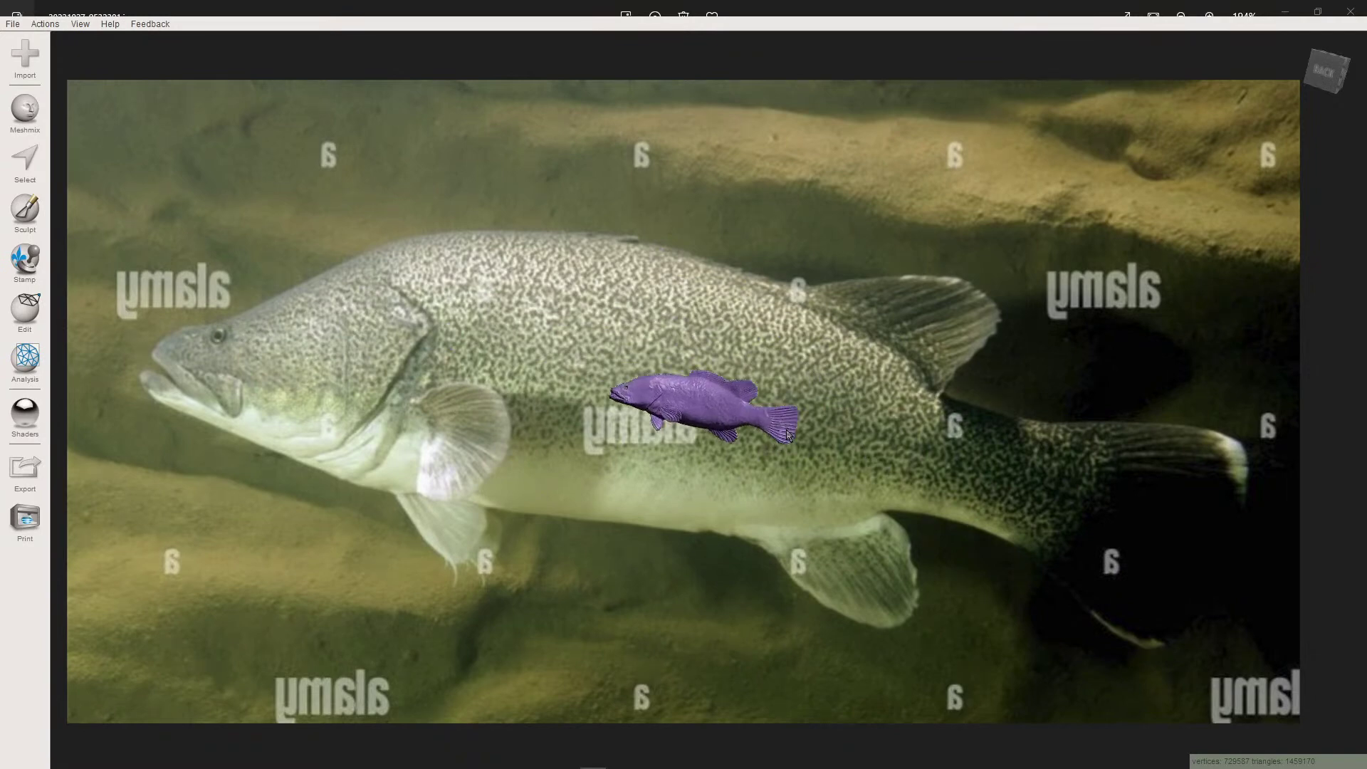
pyautogui.scroll(5, 789, 423)
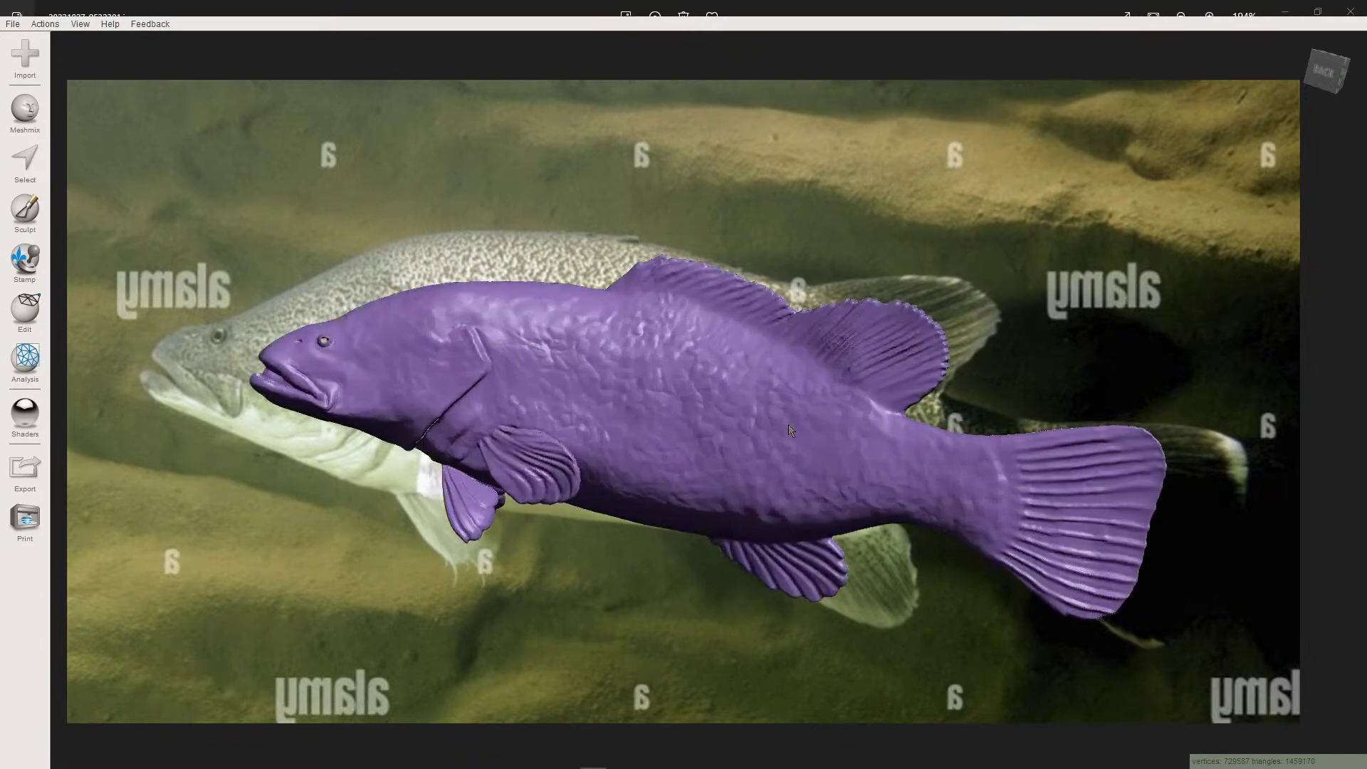
pyautogui.scroll(4, 788, 435)
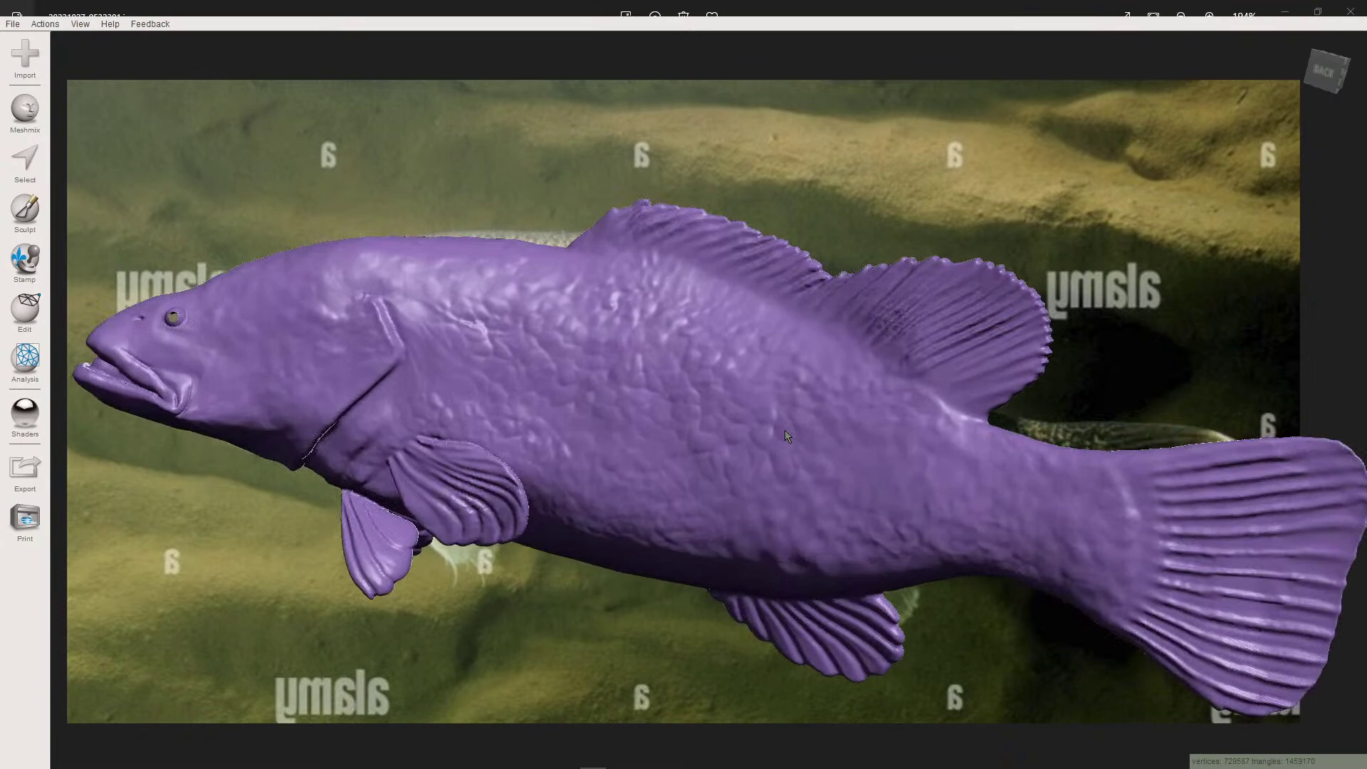
pyautogui.scroll(-10, 786, 436)
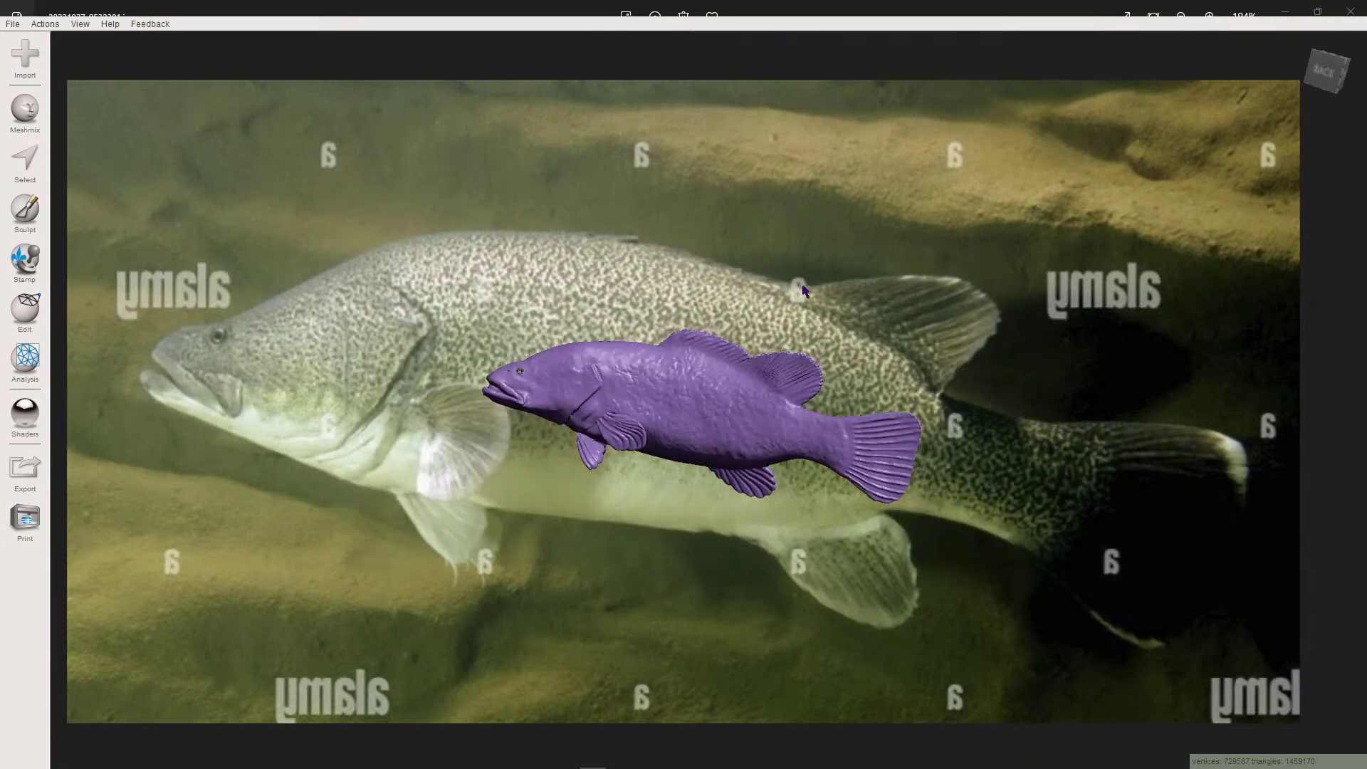
pyautogui.scroll(5, 702, 398)
pyautogui.scroll(4, 701, 414)
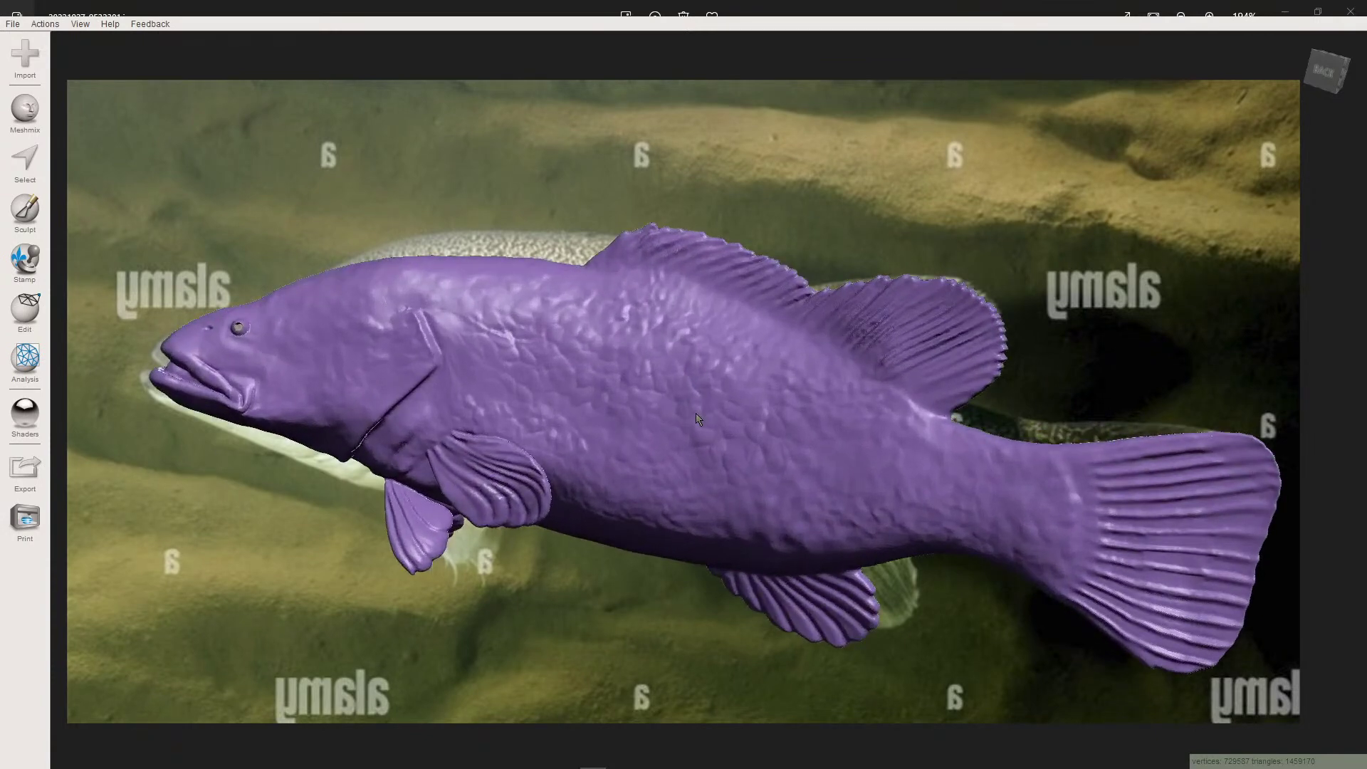
# - Compare the whole model's body profile and proportions with the mirrored underwater cod photo by repeatedly enlarging and shrinking the model over it
pyautogui.scroll(-3, 698, 419)
pyautogui.scroll(1, 696, 420)
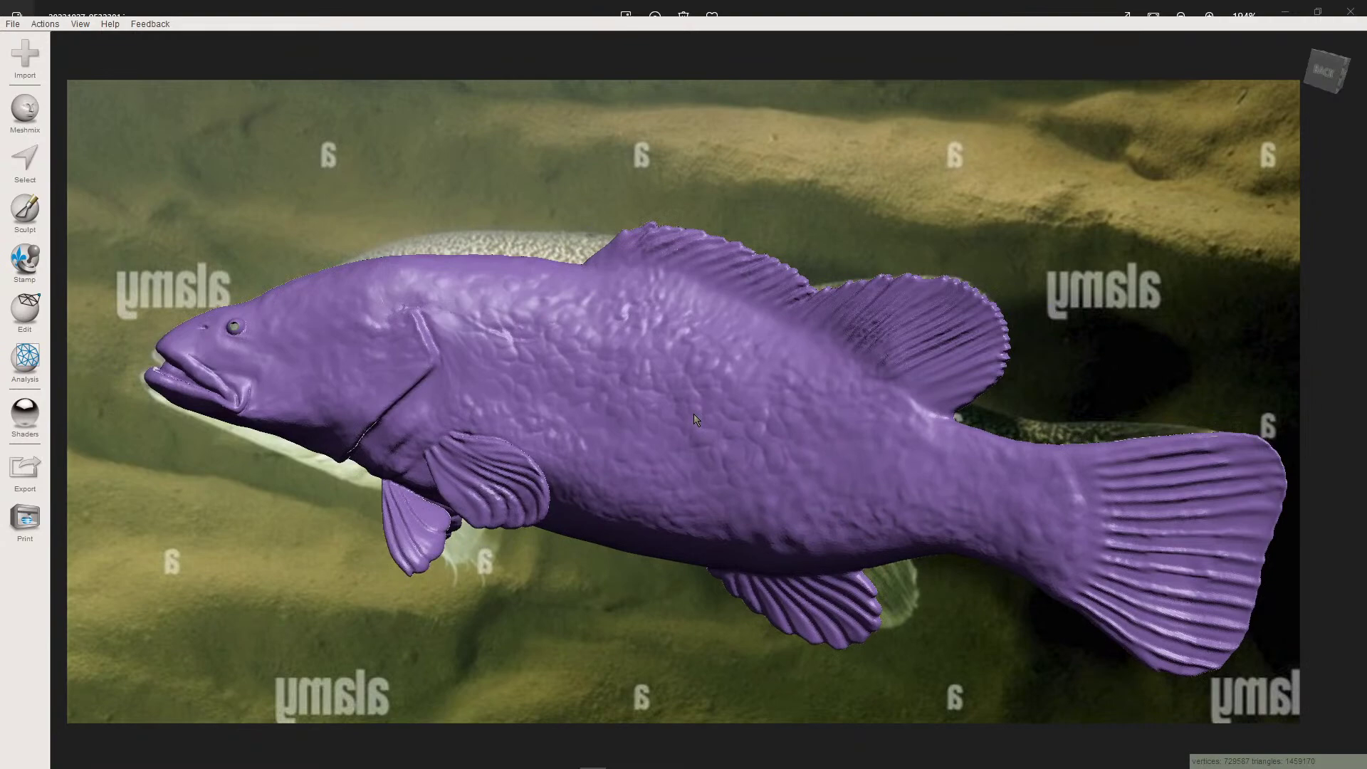
pyautogui.scroll(-5, 694, 419)
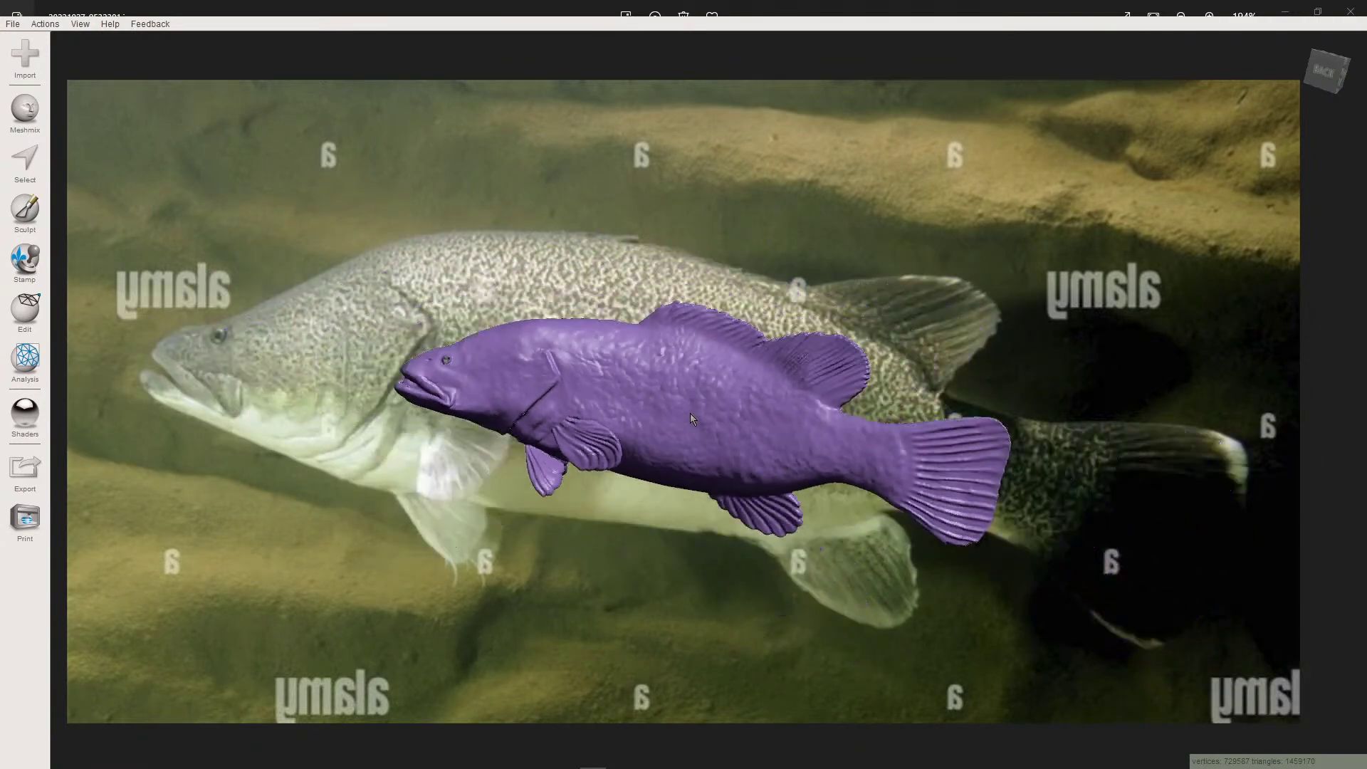
pyautogui.scroll(6, 691, 412)
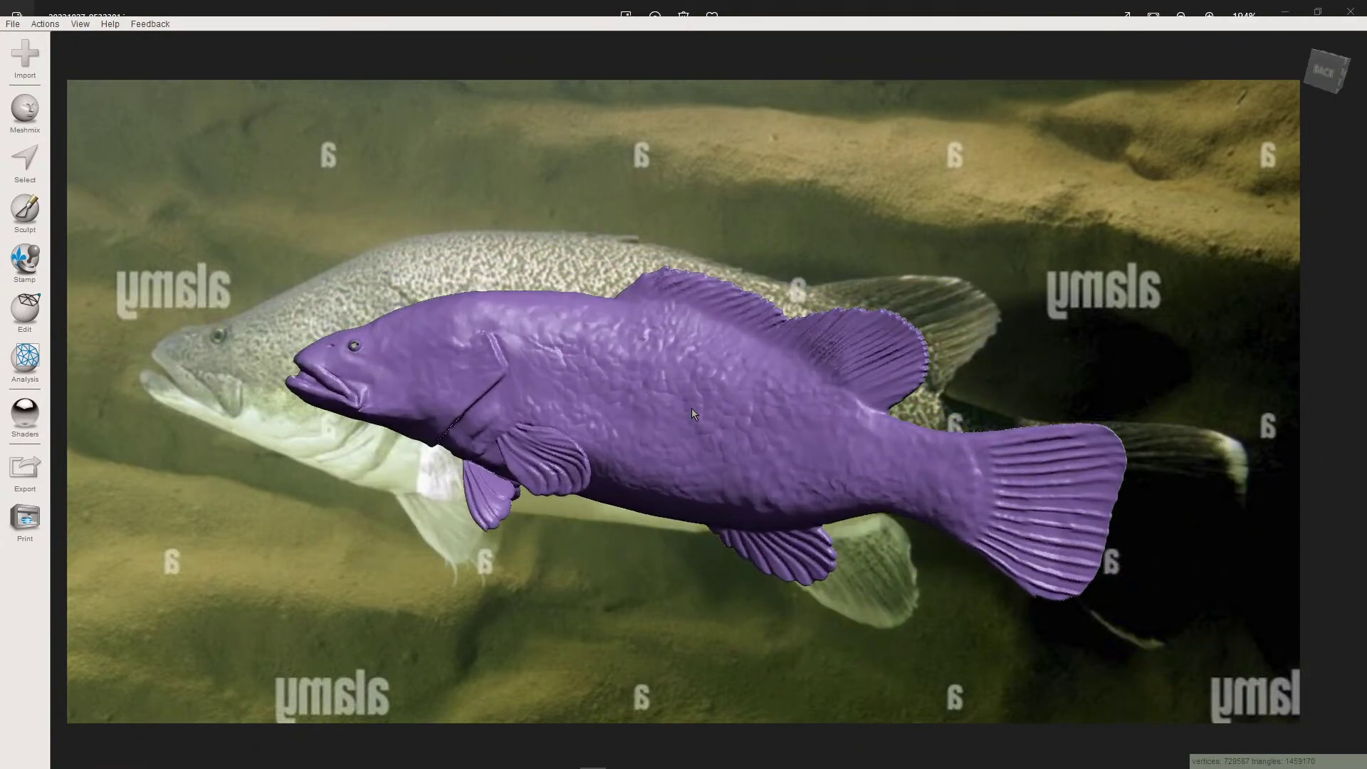
pyautogui.scroll(3, 689, 407)
pyautogui.scroll(-5, 689, 404)
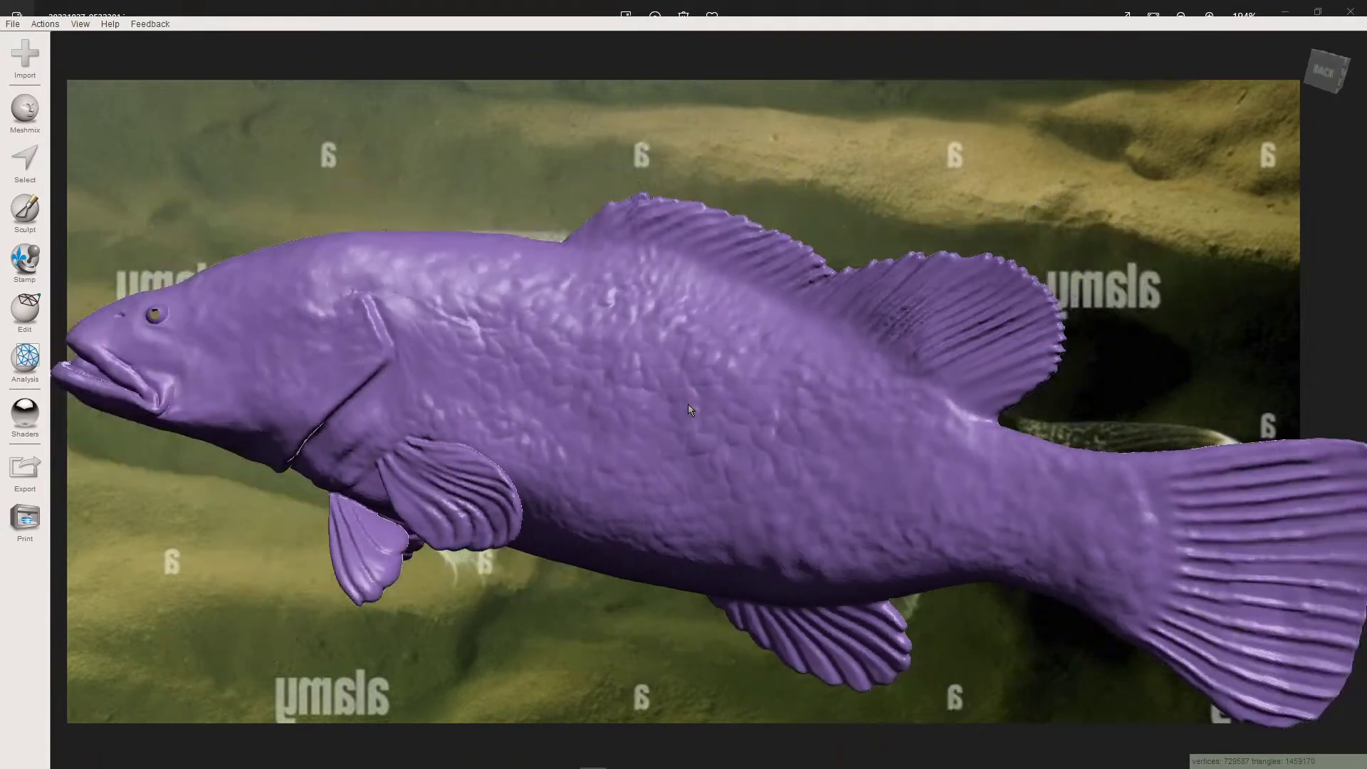
pyautogui.scroll(-2, 689, 410)
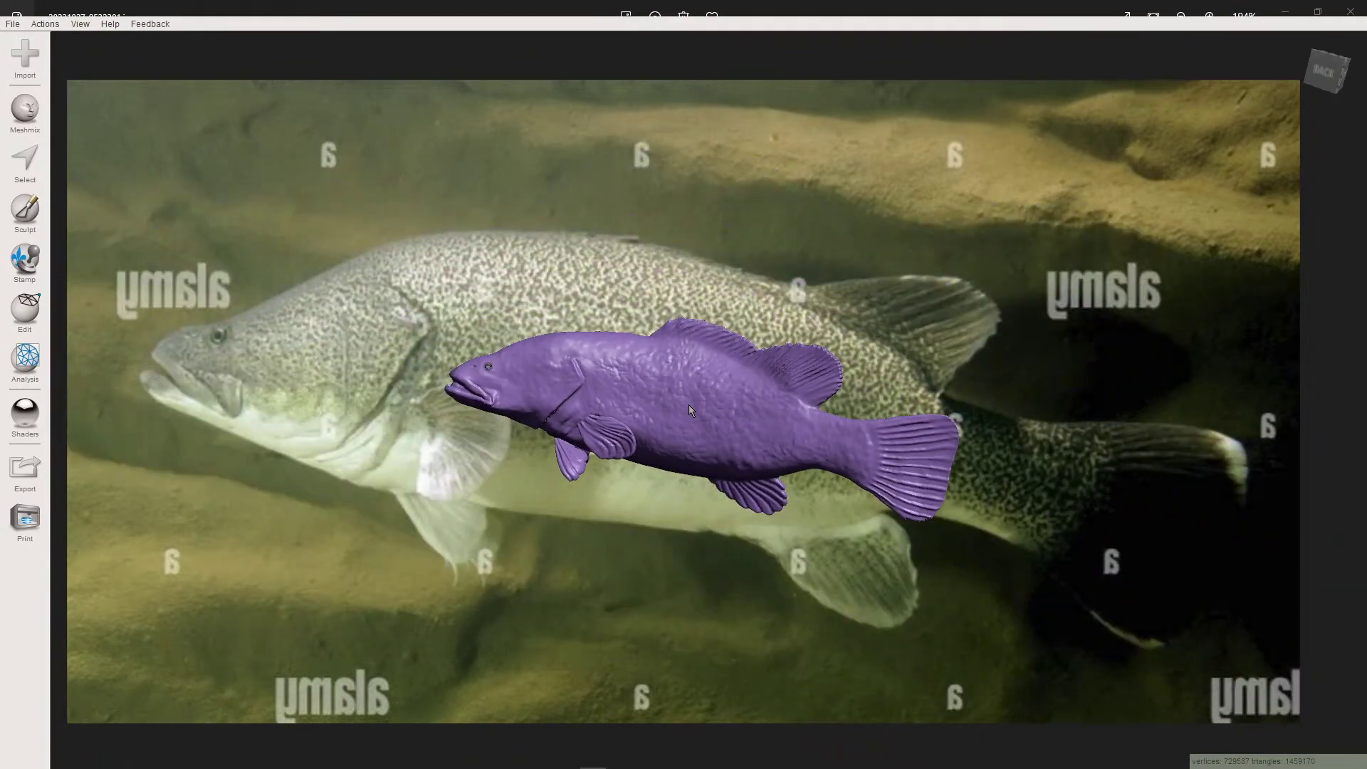
pyautogui.scroll(5, 689, 404)
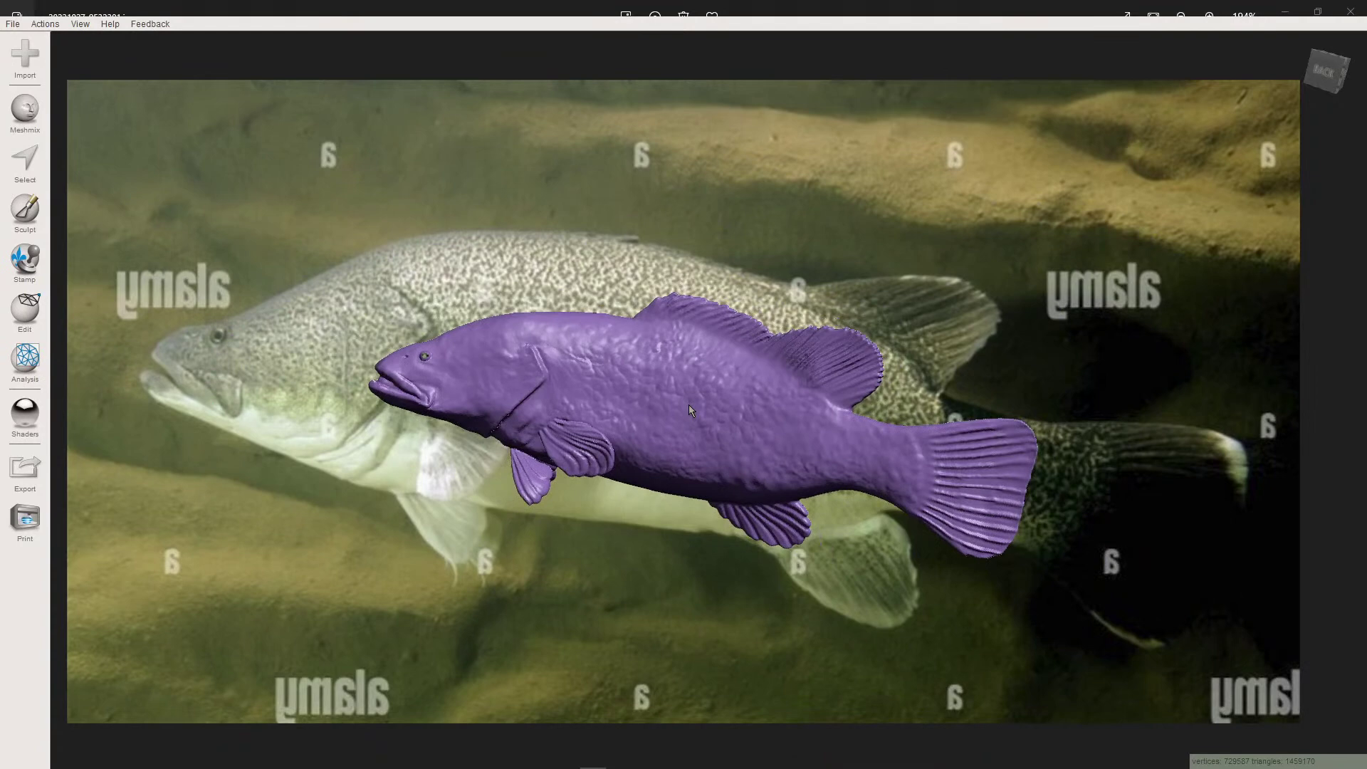
pyautogui.scroll(5, 689, 404)
pyautogui.scroll(-8, 690, 403)
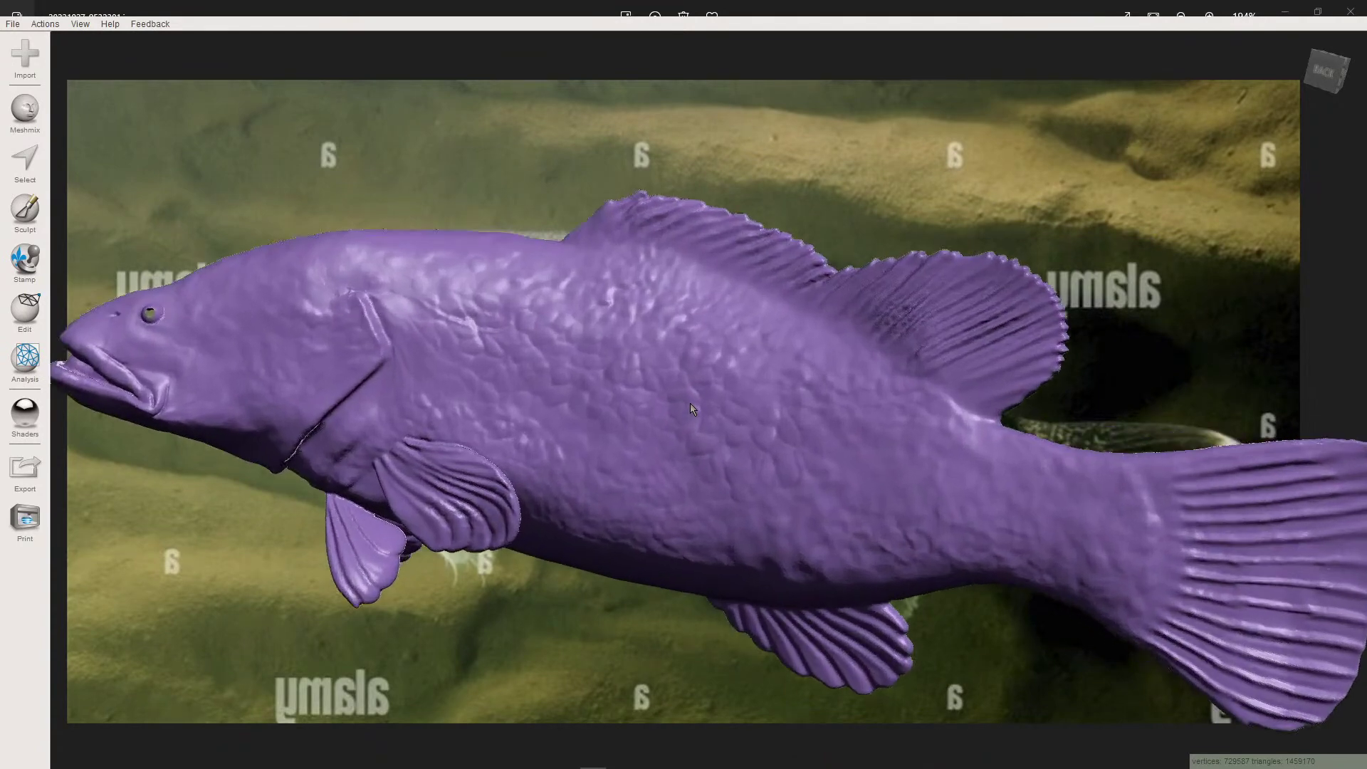
pyautogui.scroll(8, 690, 401)
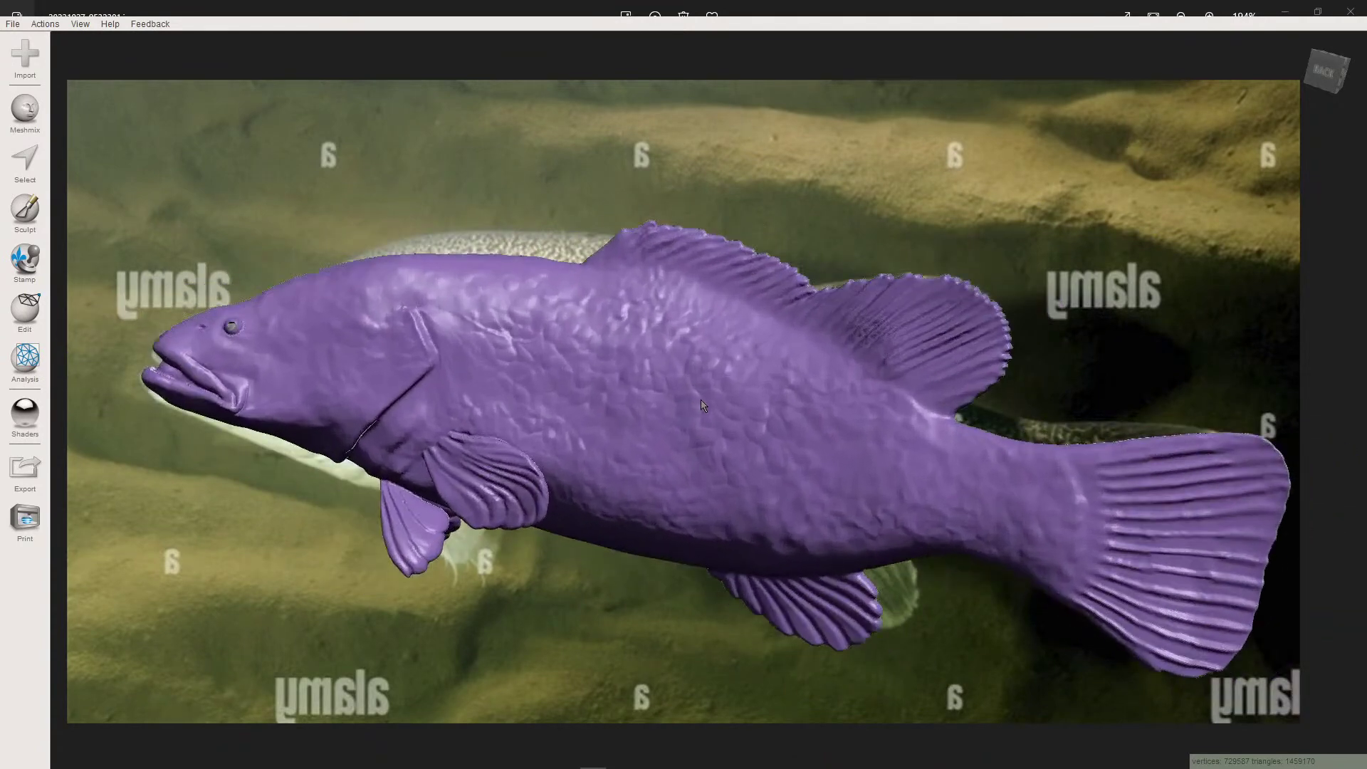
pyautogui.scroll(2, 699, 408)
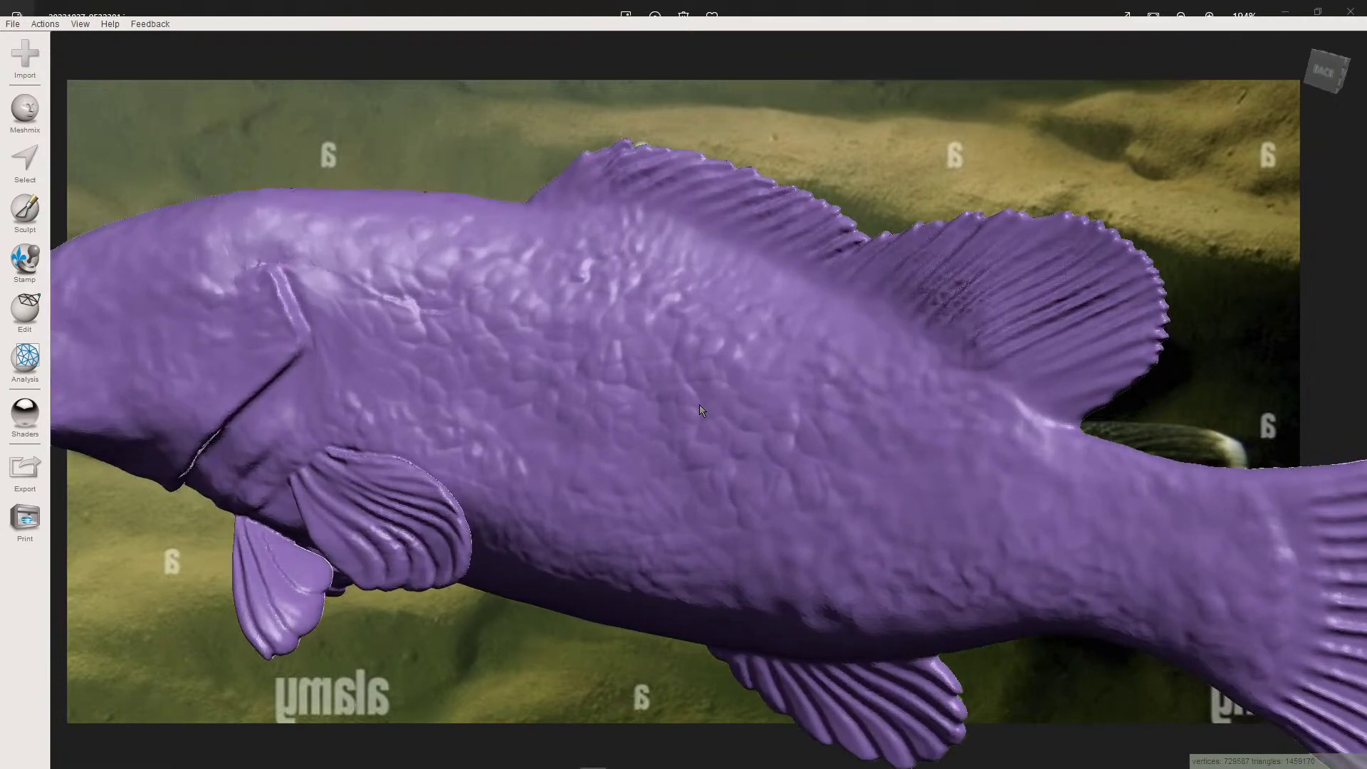
pyautogui.scroll(-5, 706, 413)
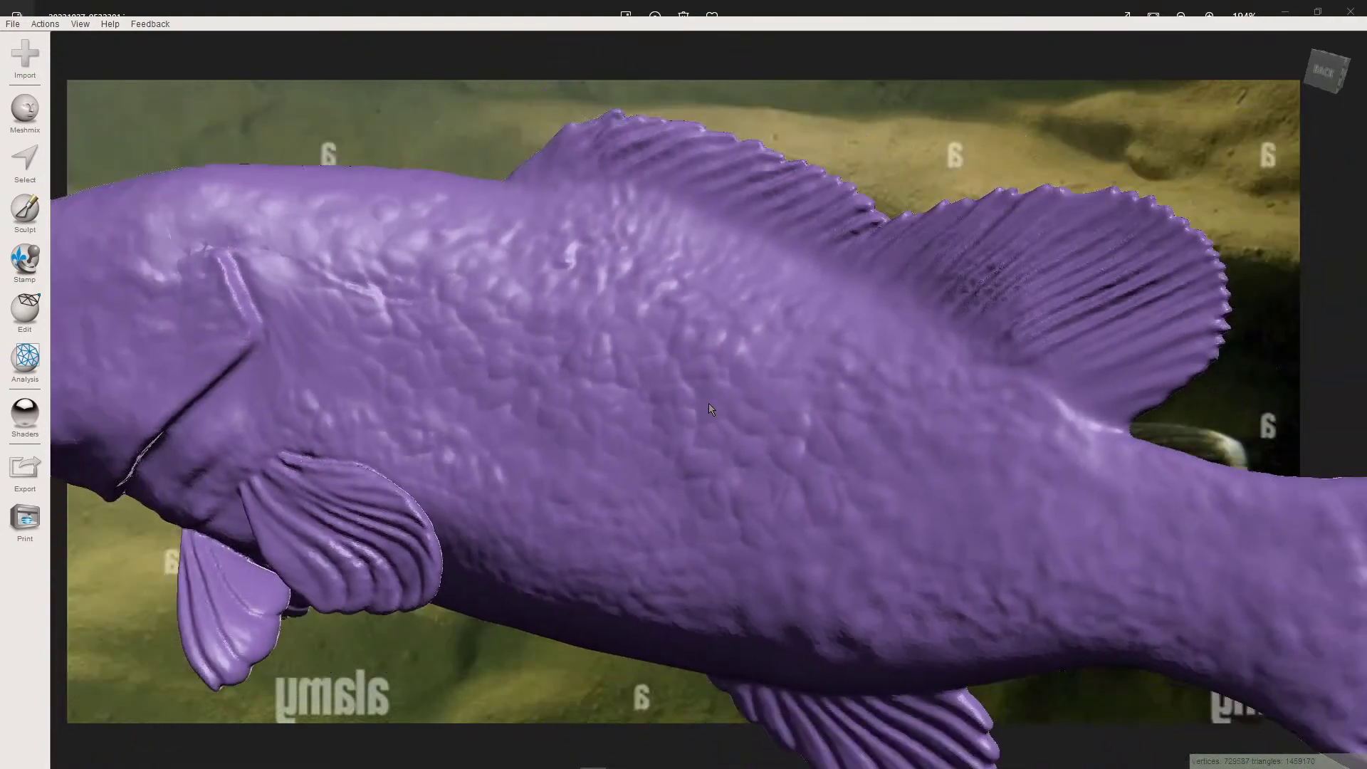
pyautogui.scroll(-6, 709, 404)
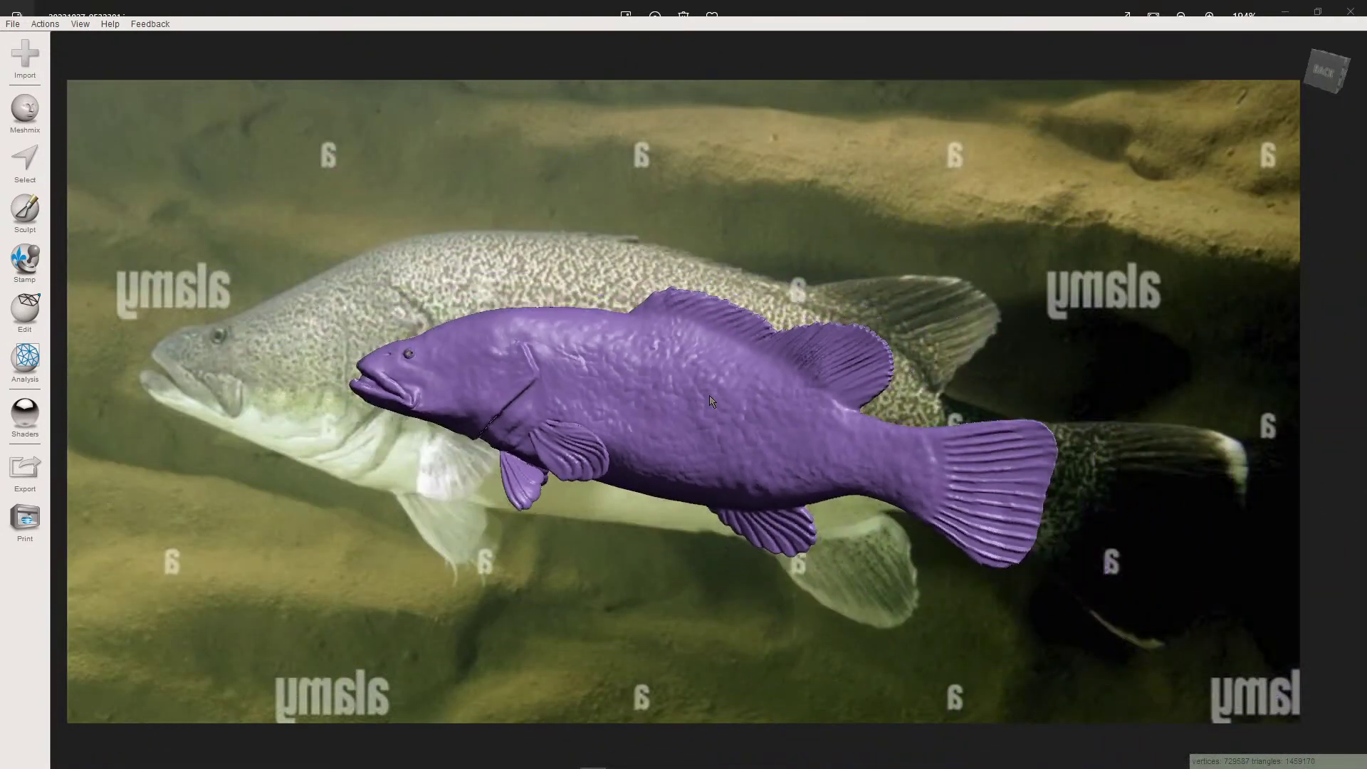
pyautogui.scroll(-2, 710, 401)
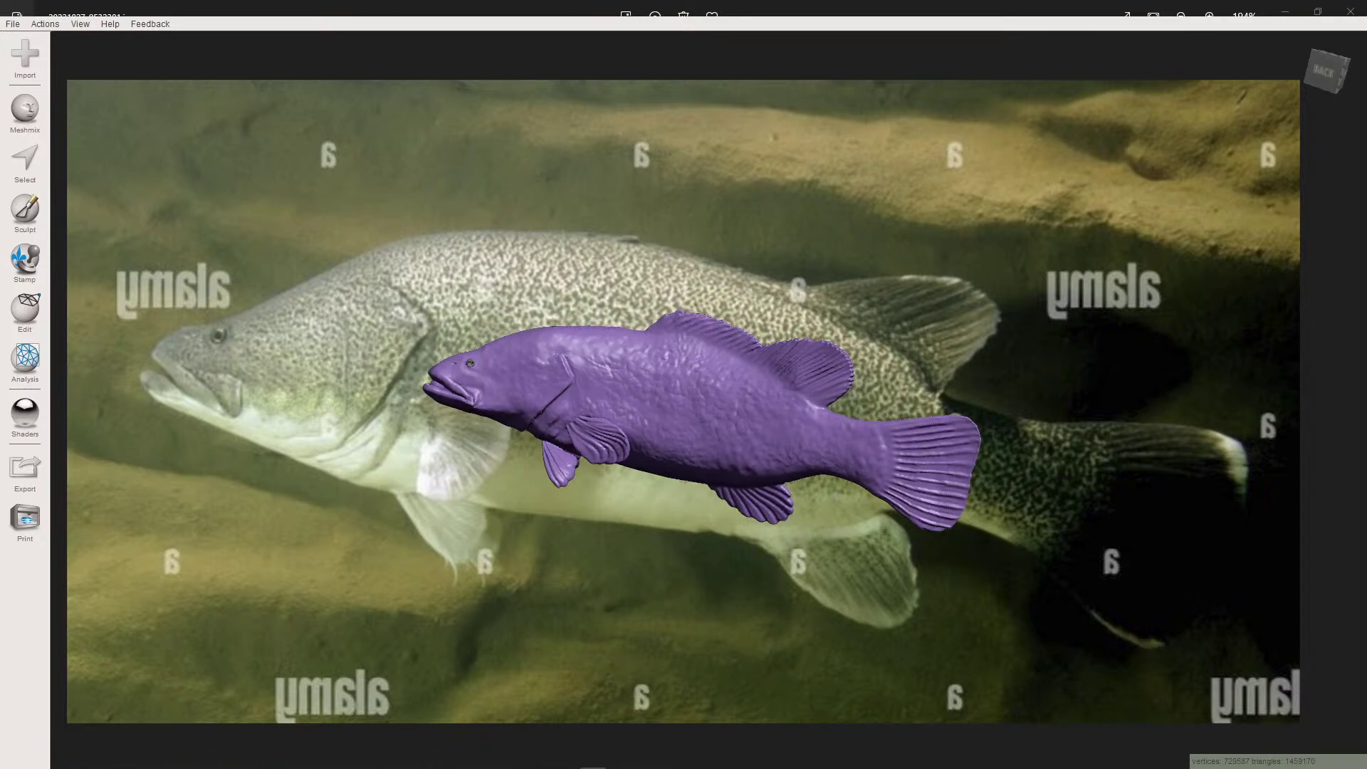
# - Bring up the Murray cod stamp illustration as the backdrop, enlarge it, and compare the model's head, belly and fins with it
pyautogui.press('Right')
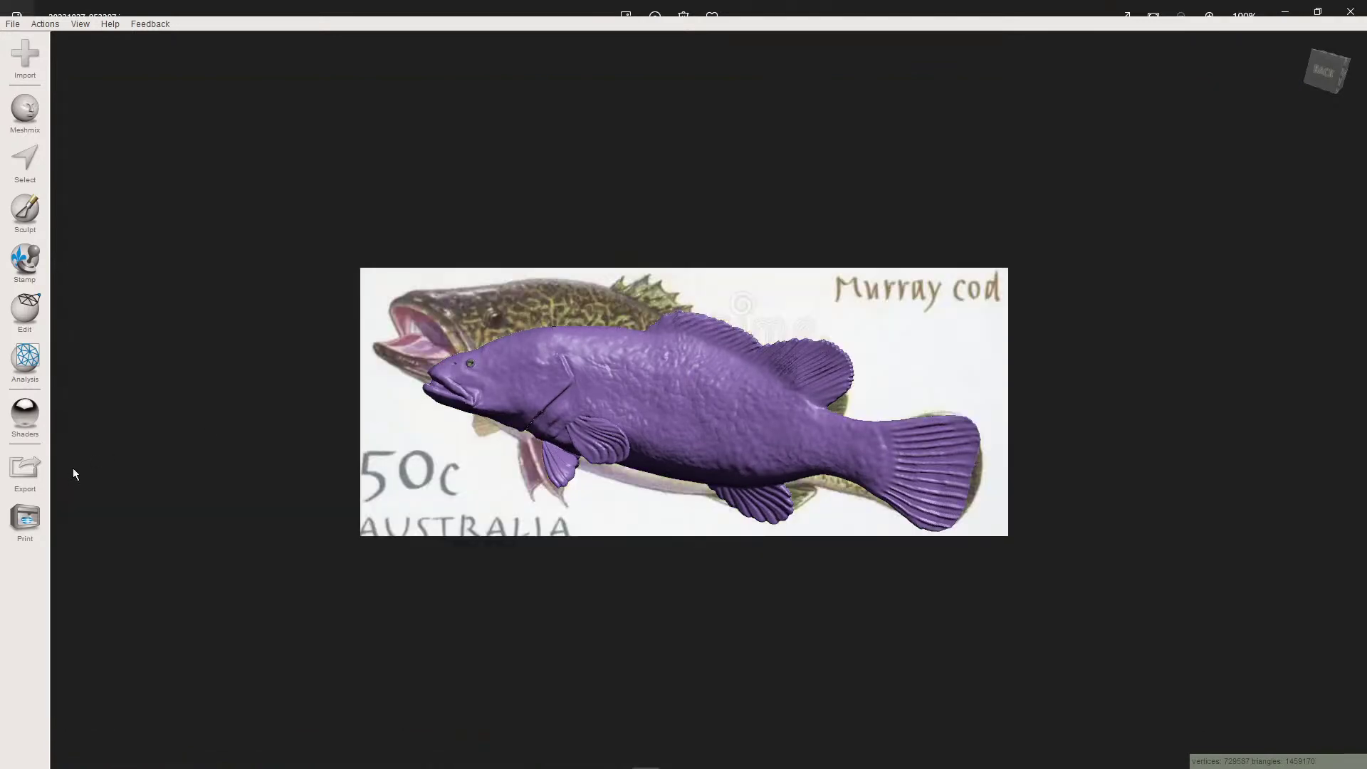
pyautogui.scroll(7, 67, 474)
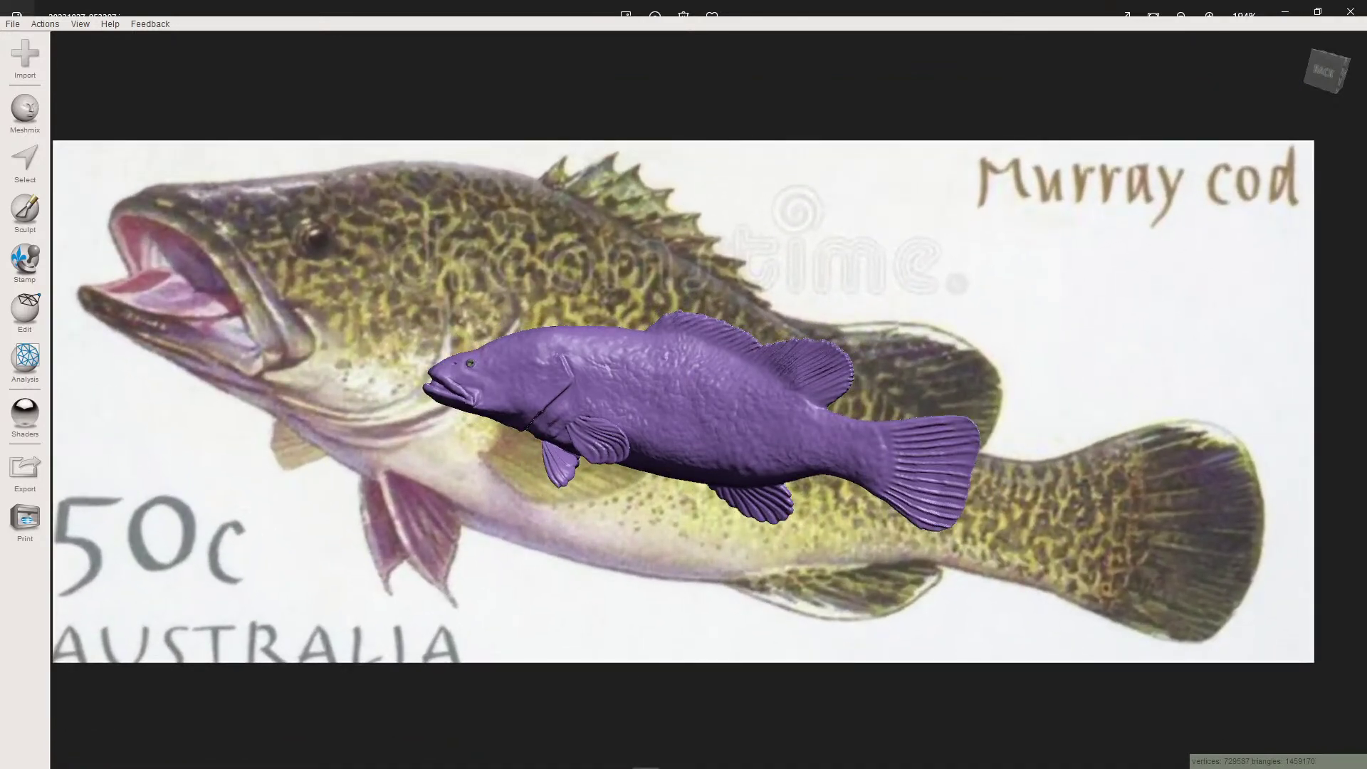
pyautogui.scroll(3, 214, 390)
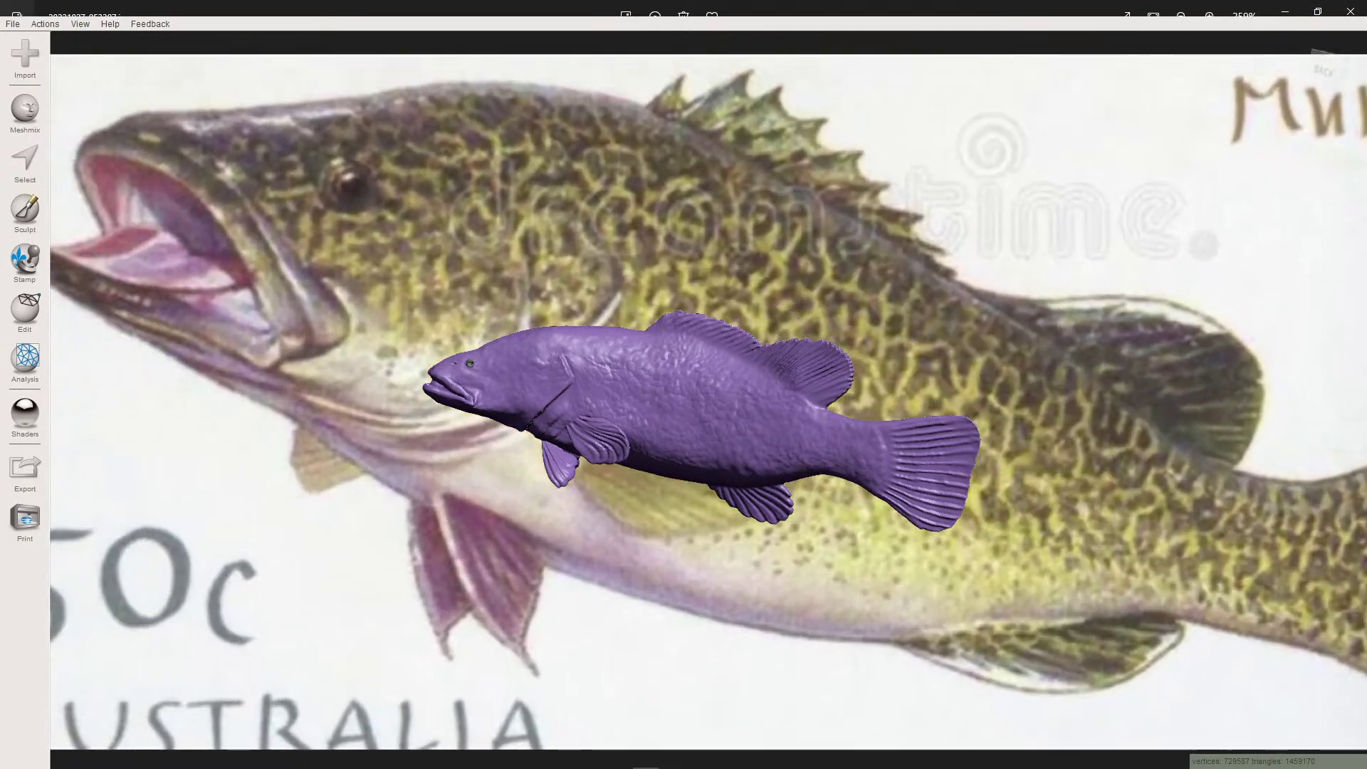
pyautogui.scroll(-5, 701, 420)
pyautogui.scroll(4, 701, 420)
pyautogui.moveTo(645, 369); pyautogui.dragTo(668, 286, button='right')
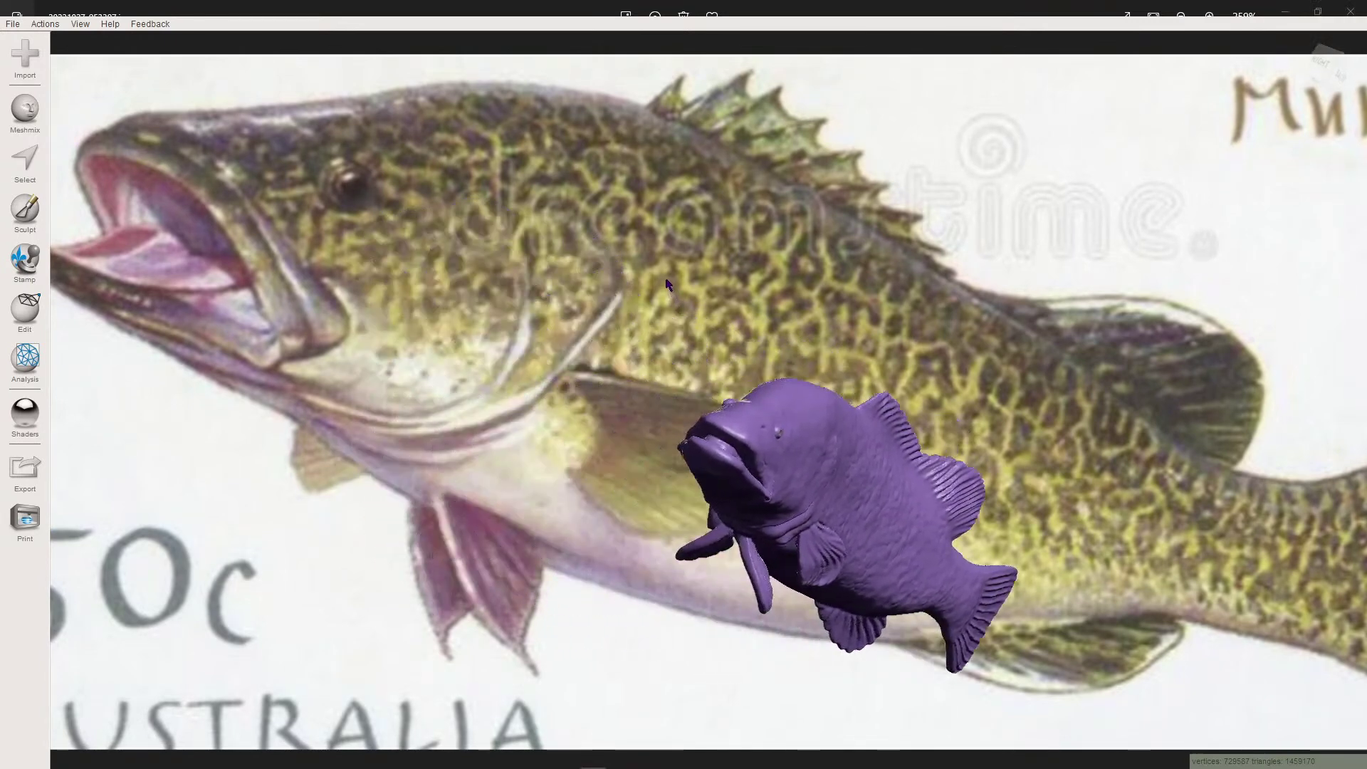
pyautogui.scroll(5, 667, 276)
pyautogui.moveTo(667, 276); pyautogui.dragTo(661, 239, button='right')
pyautogui.scroll(-4, 661, 239)
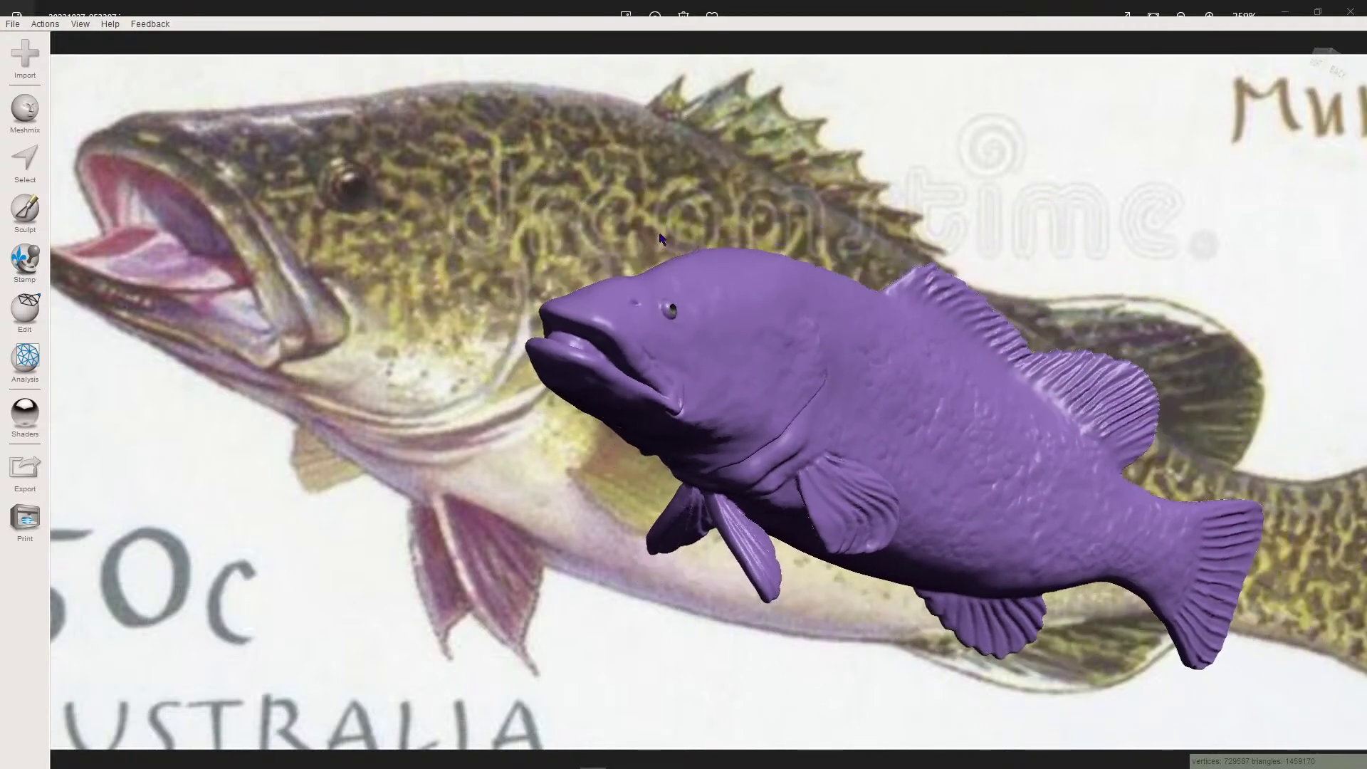
pyautogui.scroll(5, 660, 239)
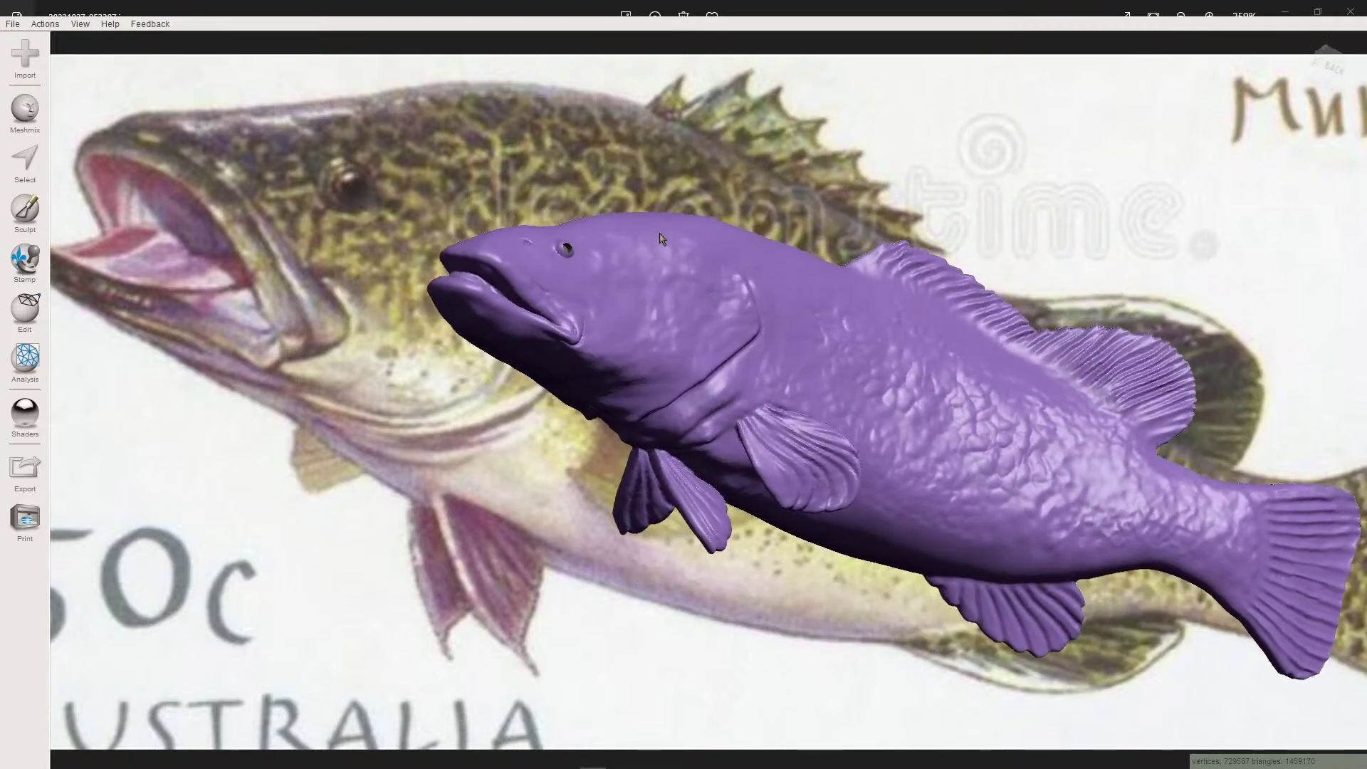
pyautogui.moveTo(659, 234); pyautogui.dragTo(659, 233, button='right')
pyautogui.moveTo(659, 233); pyautogui.dragTo(659, 233, button='middle')
pyautogui.moveTo(662, 231); pyautogui.dragTo(663, 230, button='right')
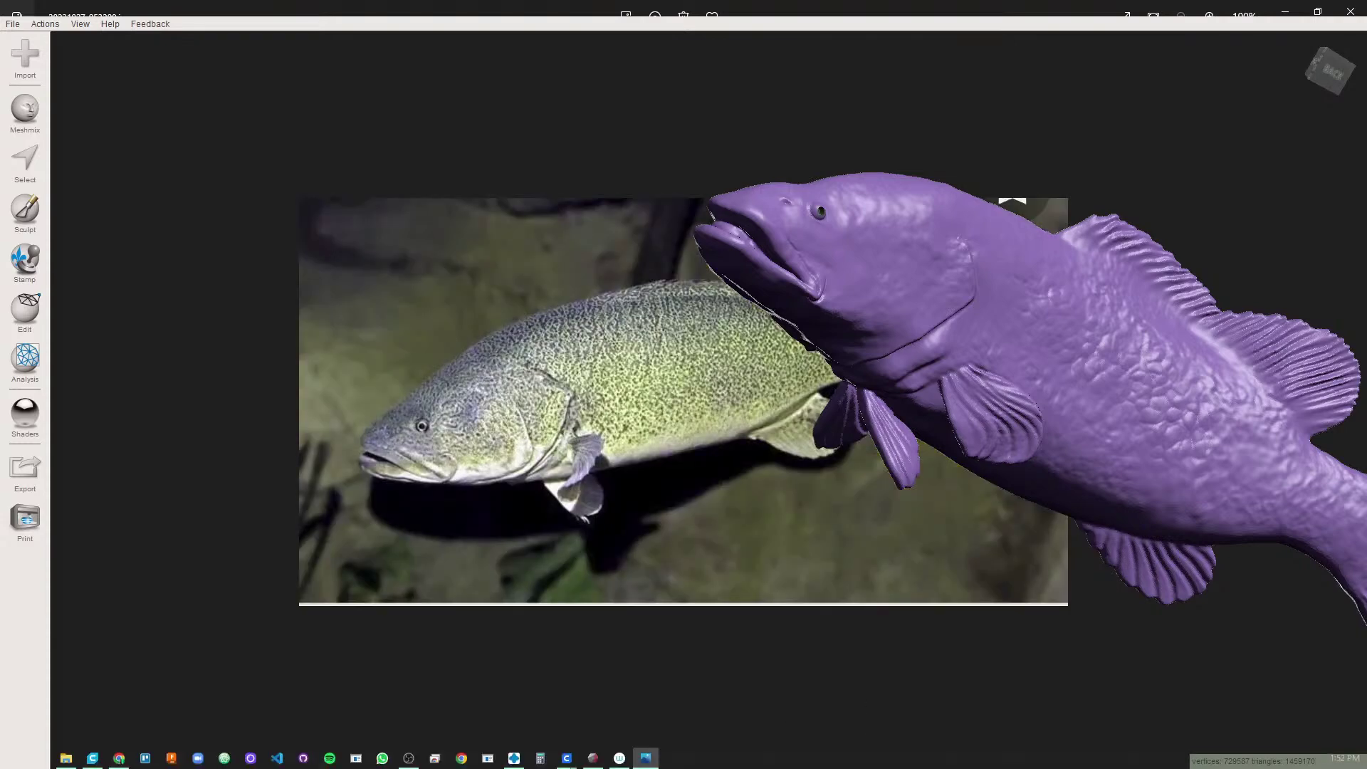
# - Compare the model with the spotted green cod photo on the dark riverbed, examining it from the side and from above the back
pyautogui.scroll(-3, 996, 398)
pyautogui.moveTo(613, 394); pyautogui.dragTo(582, 378, button='right')
pyautogui.moveTo(582, 376); pyautogui.dragTo(582, 375, button='middle')
pyautogui.moveTo(582, 374); pyautogui.dragTo(599, 352, button='right')
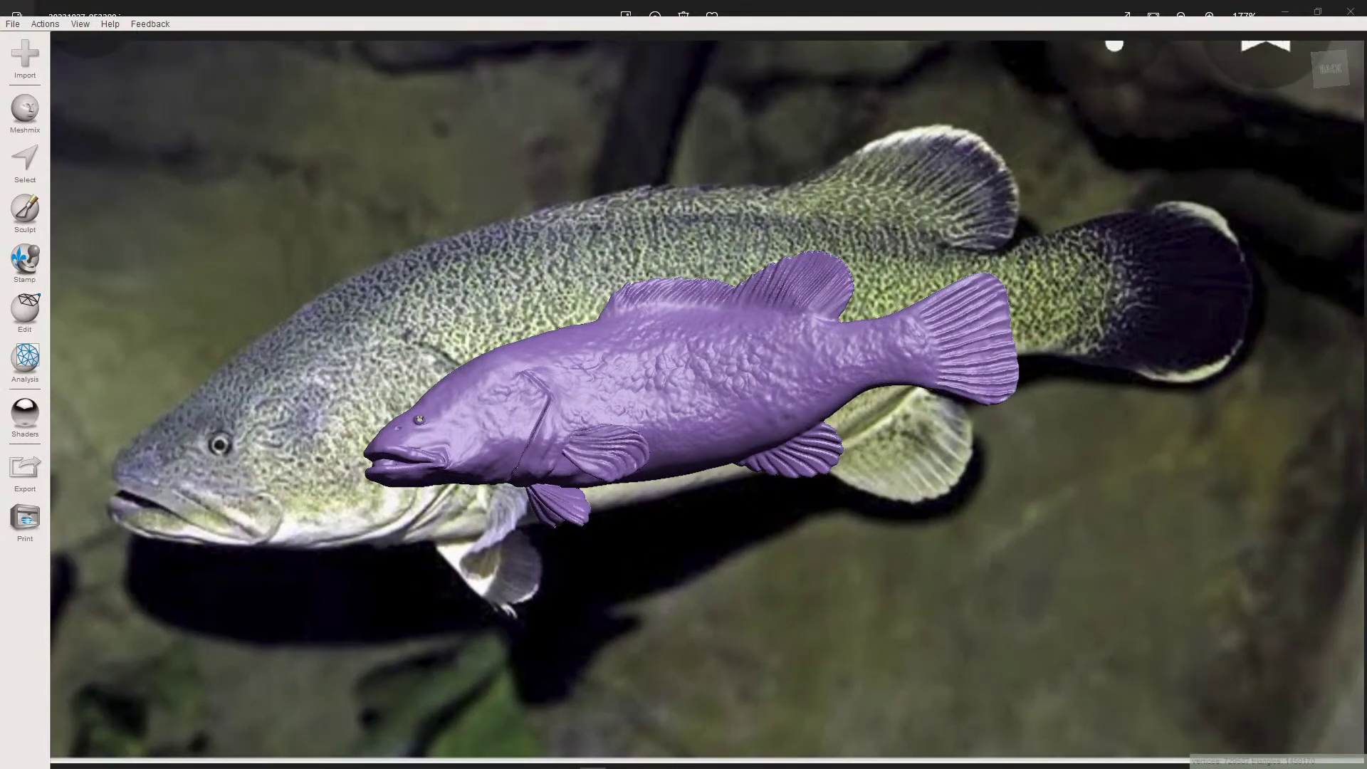
pyautogui.moveTo(674, 571); pyautogui.dragTo(681, 606, button='right')
pyautogui.scroll(5, 651, 525)
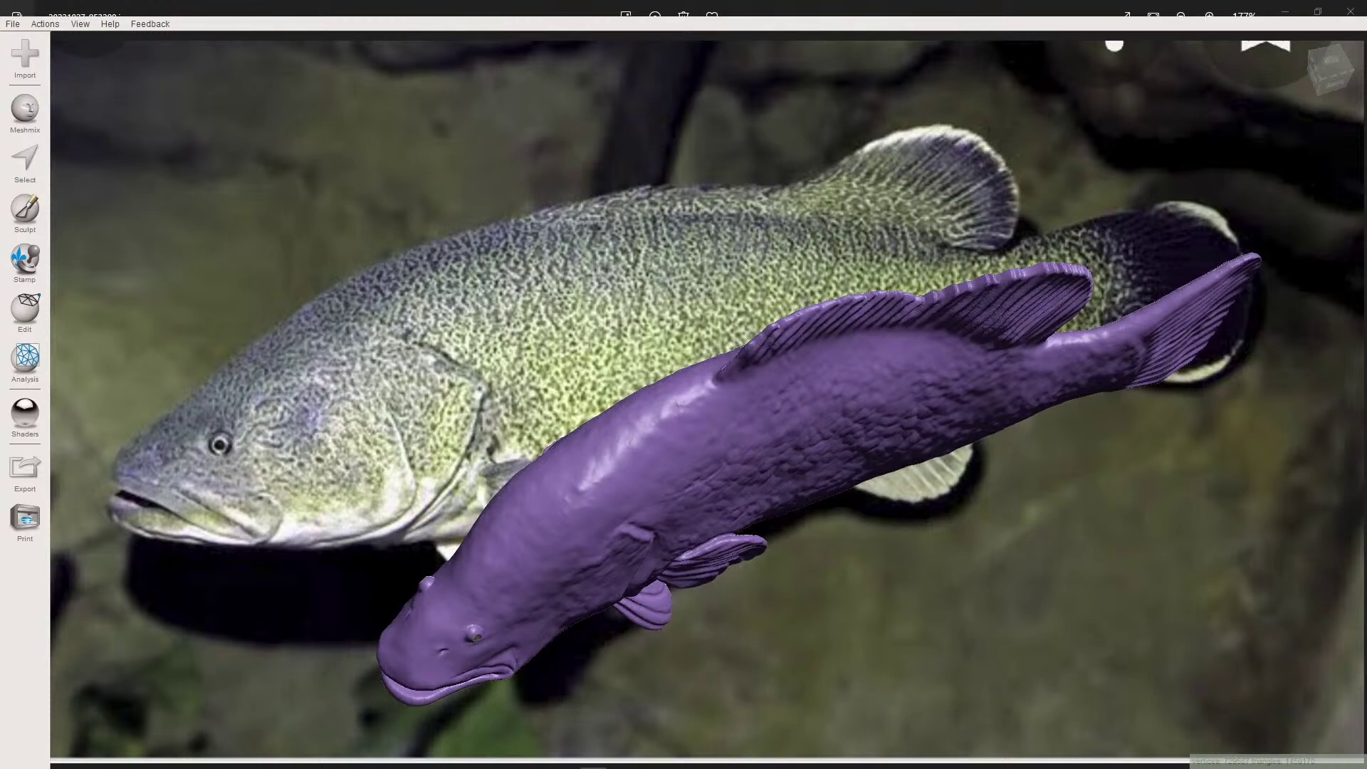
pyautogui.moveTo(680, 605); pyautogui.dragTo(684, 644, button='right')
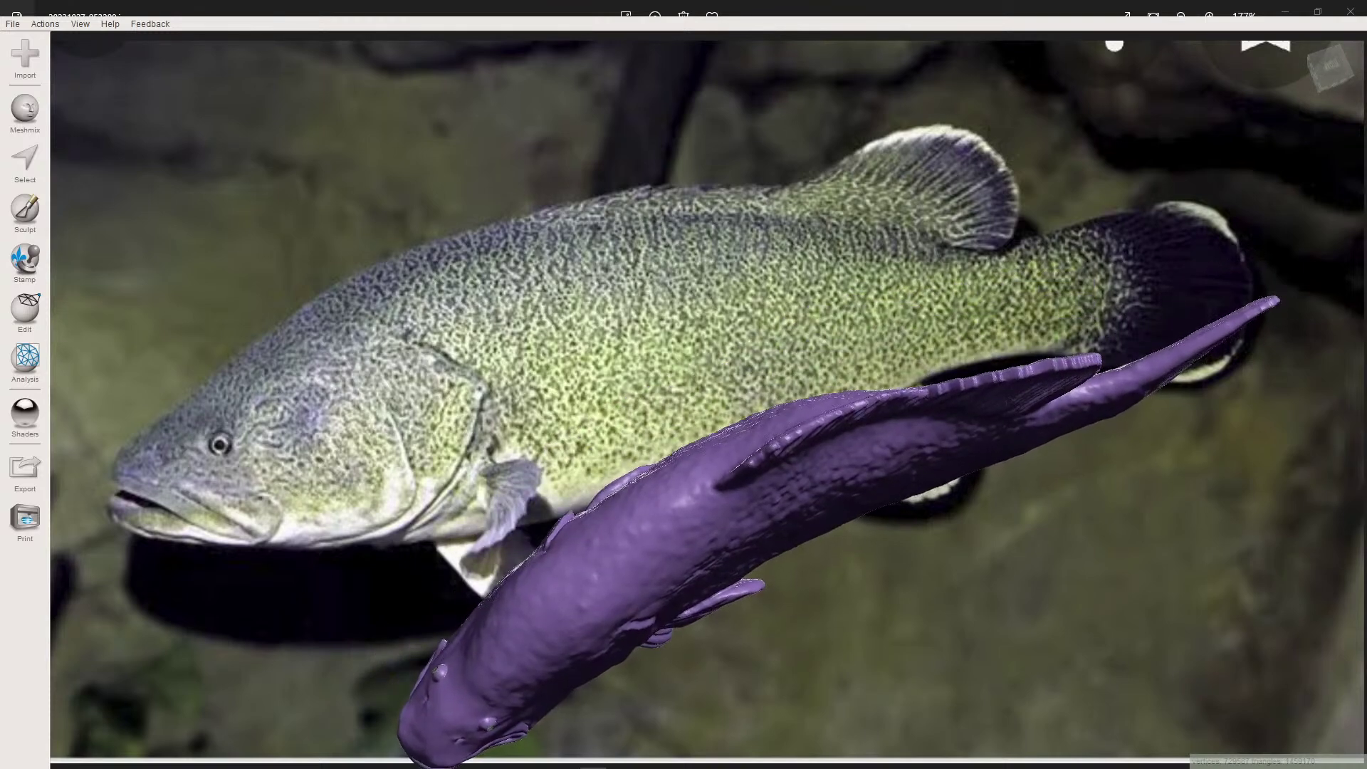
pyautogui.moveTo(683, 605); pyautogui.dragTo(737, 555, button='right')
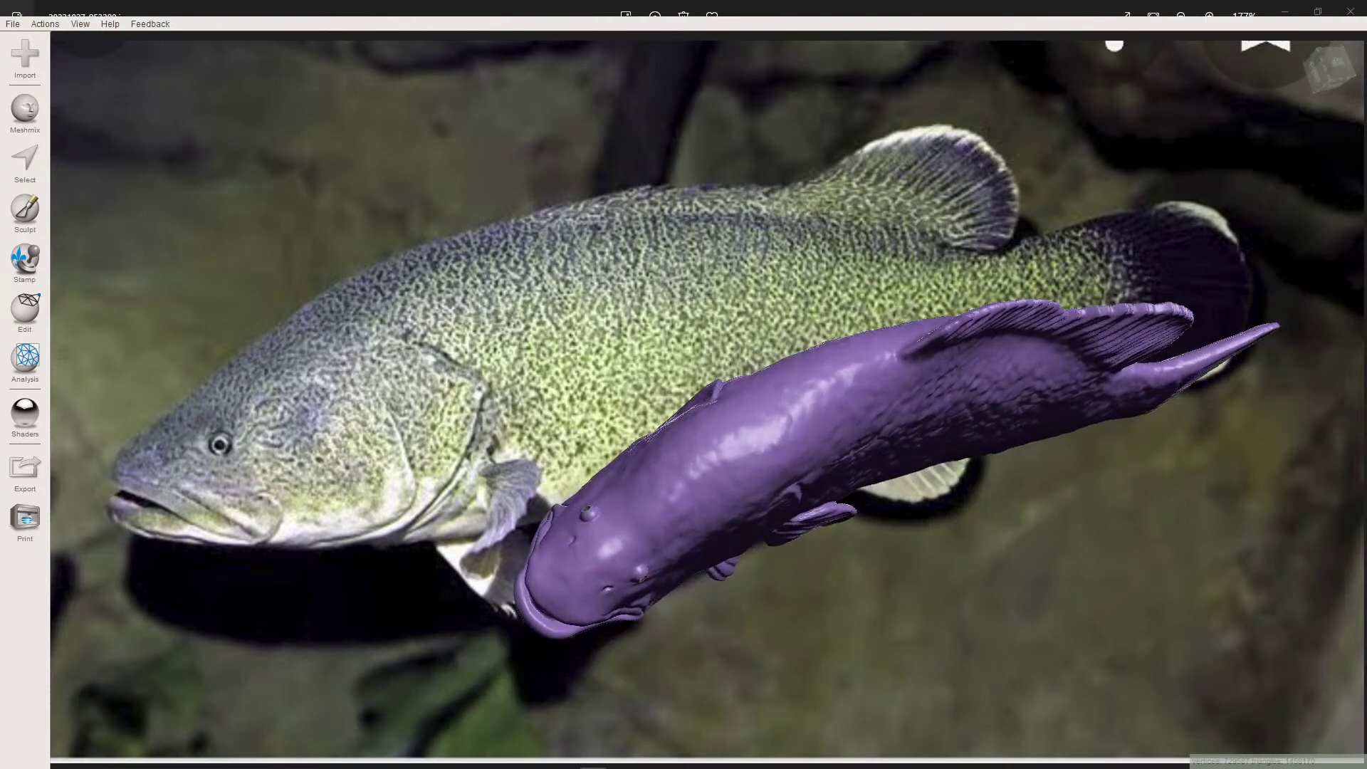
pyautogui.moveTo(712, 570); pyautogui.dragTo(649, 542, button='right')
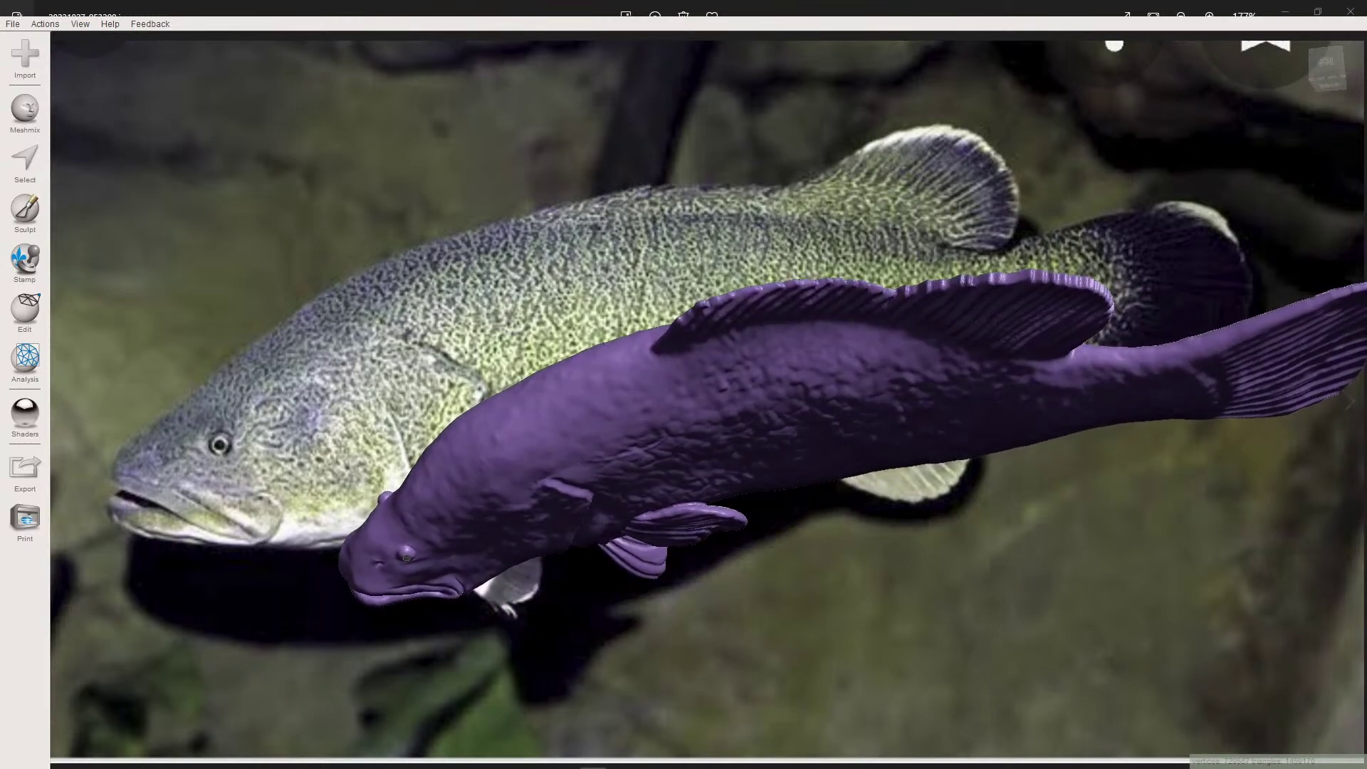
pyautogui.scroll(2, 967, 472)
pyautogui.scroll(2, 966, 472)
pyautogui.moveTo(1004, 464); pyautogui.dragTo(1075, 409, button='right')
pyautogui.scroll(-8, 1036, 407)
pyautogui.scroll(2, 916, 404)
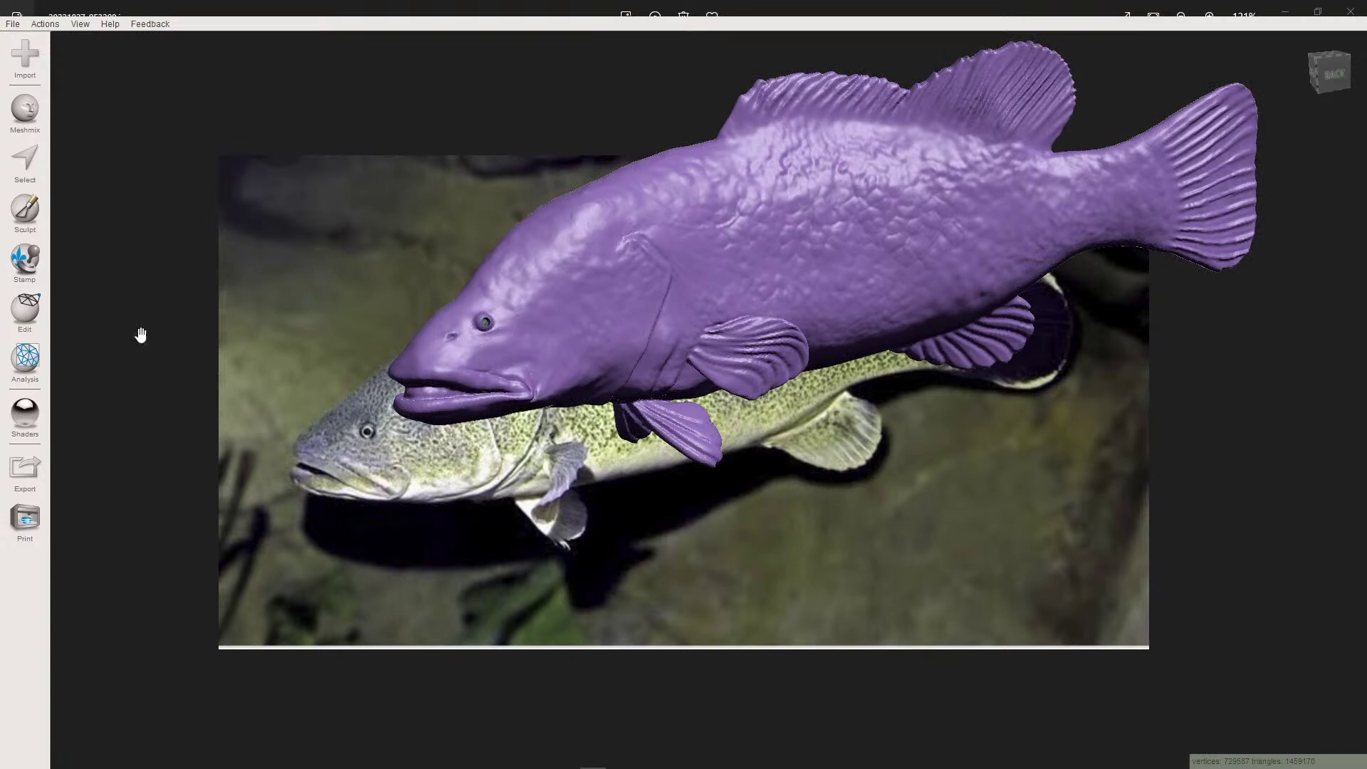
pyautogui.scroll(-2, 88, 385)
# - Switch the backdrop to the photo of a held cod and turn the model to its other side to compare tail and fins
pyautogui.press('Right')
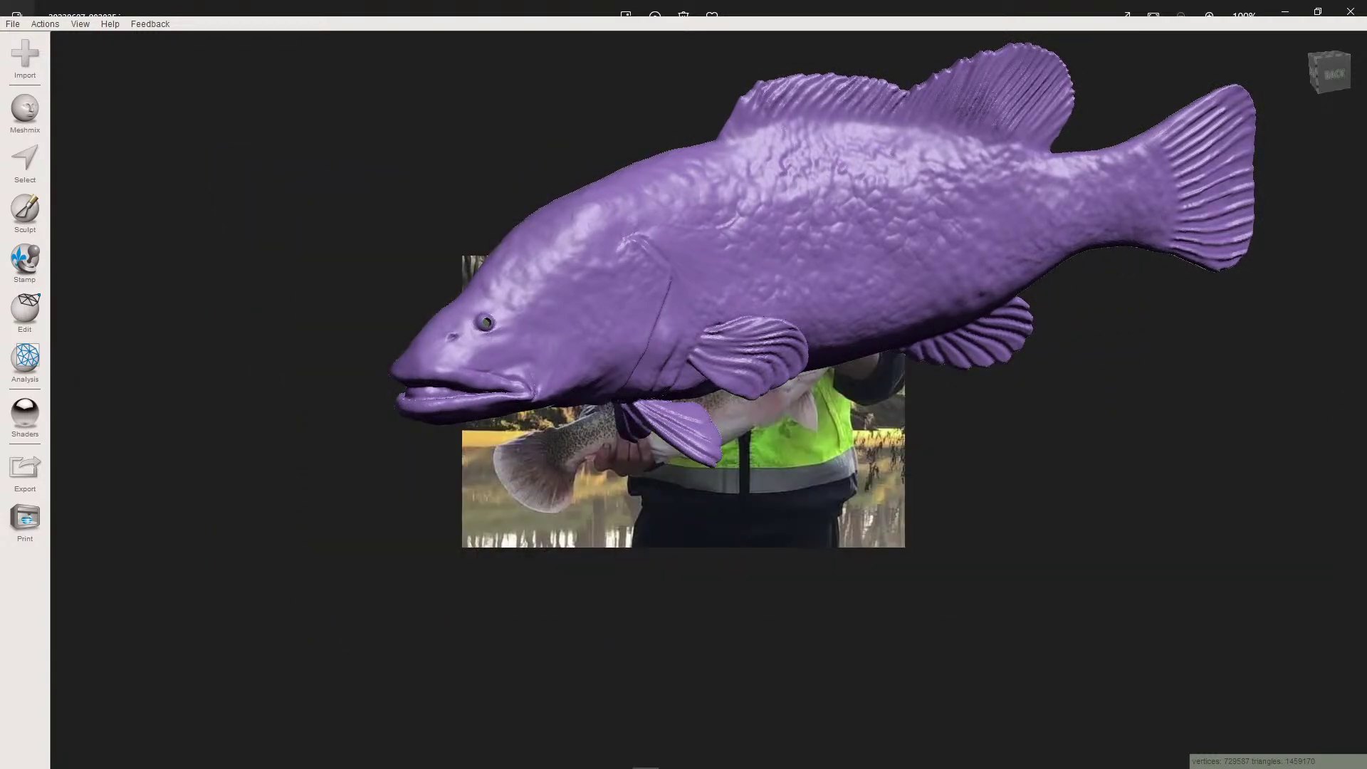
pyautogui.scroll(5, 613, 522)
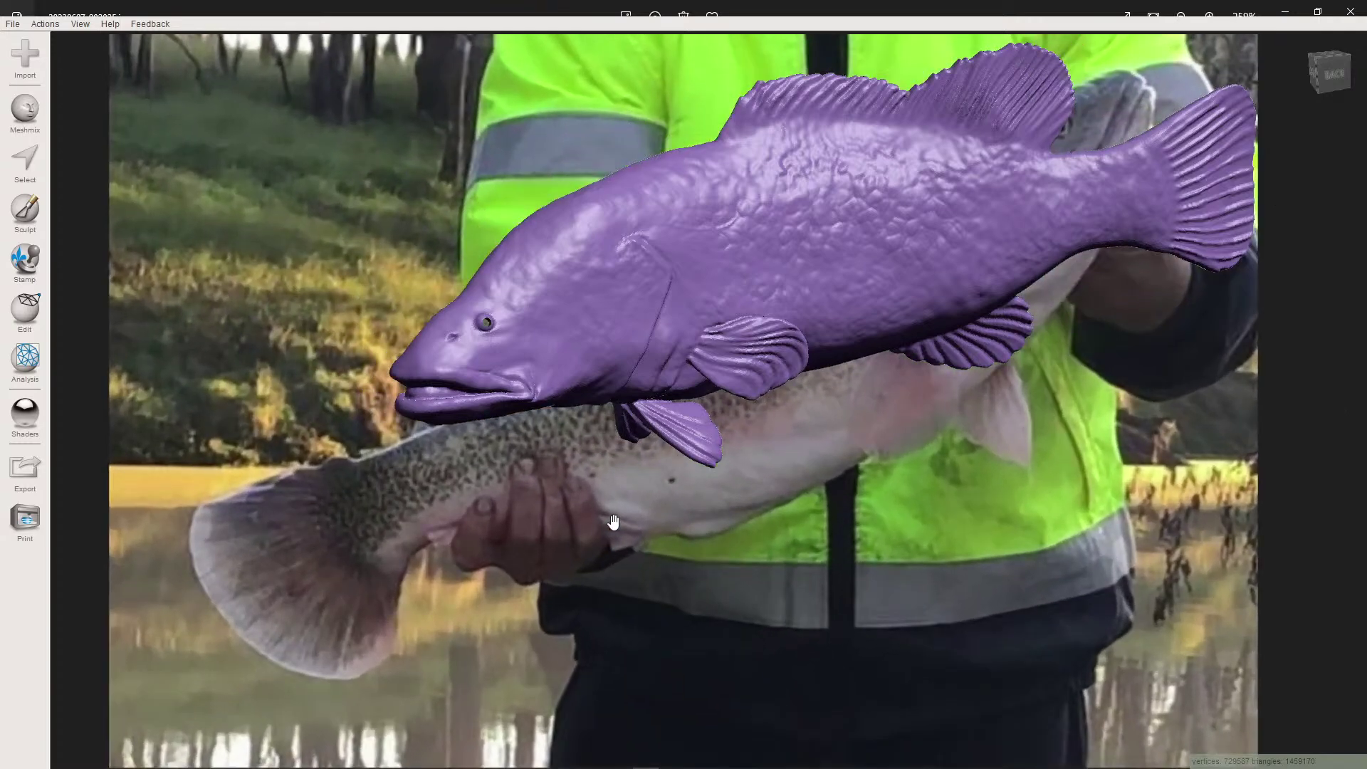
pyautogui.scroll(-2, 683, 399)
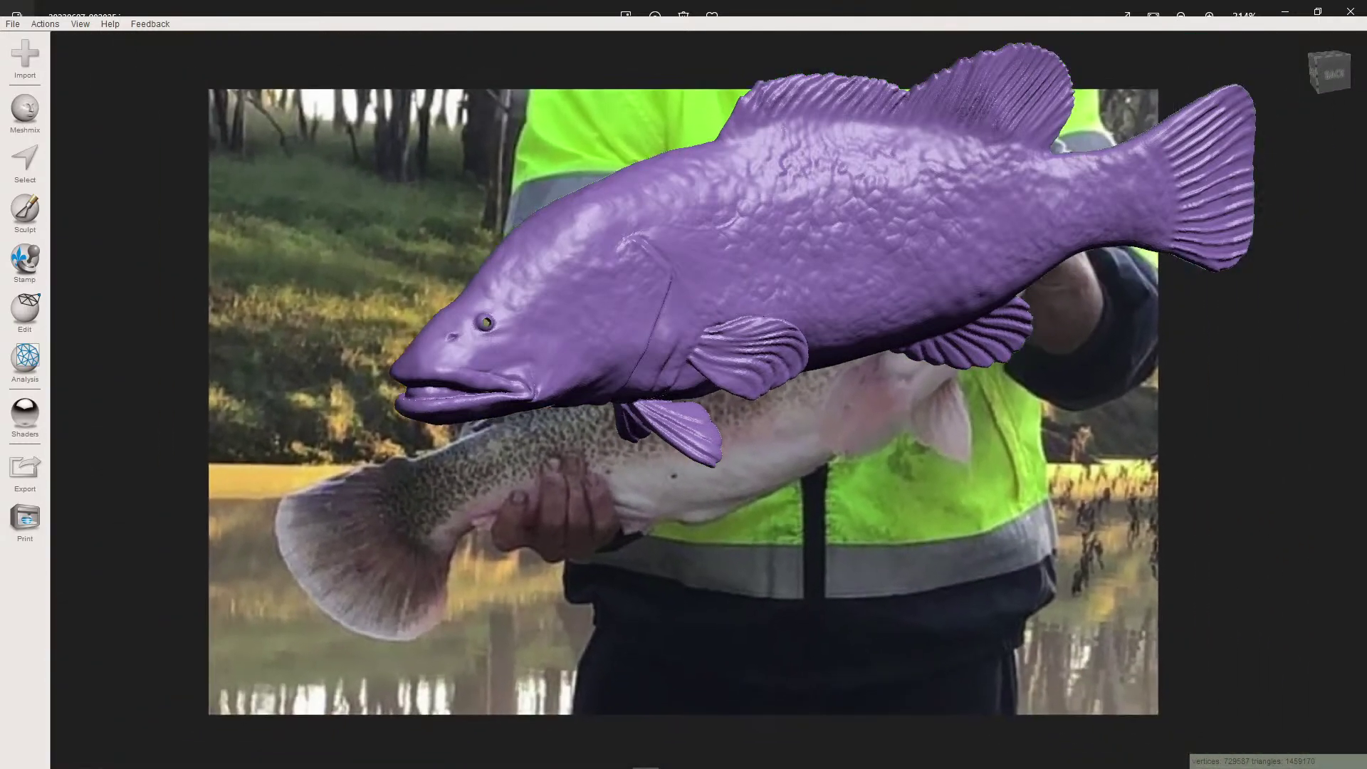
pyautogui.scroll(-3, 683, 427)
pyautogui.moveTo(684, 427); pyautogui.dragTo(903, 333, button='right')
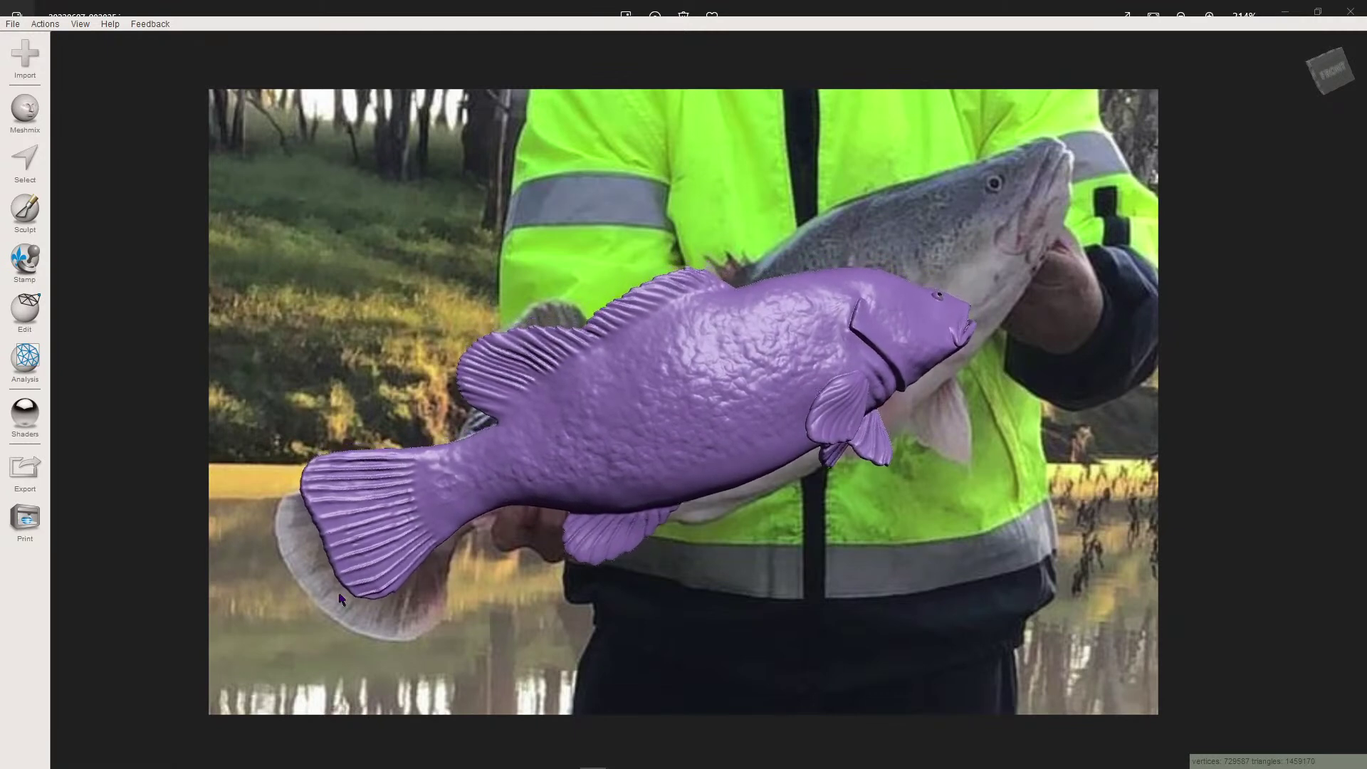
pyautogui.moveTo(313, 591); pyautogui.dragTo(324, 604, button='middle')
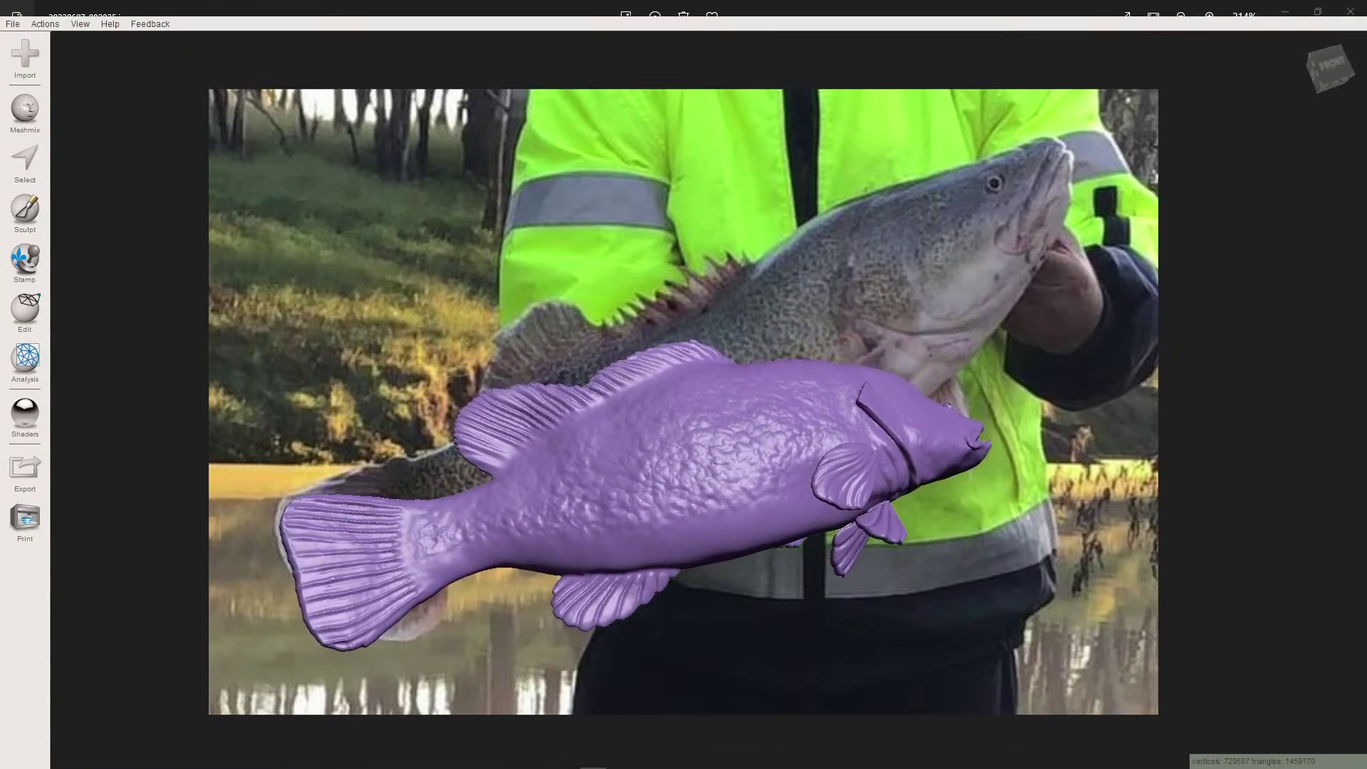
# - Advance the reference pictures to the open-mouthed green cod drawing and examine the model's head, mouth and gill area beside it
pyautogui.hotkey('alt', 'Tab')
pyautogui.press('Right')
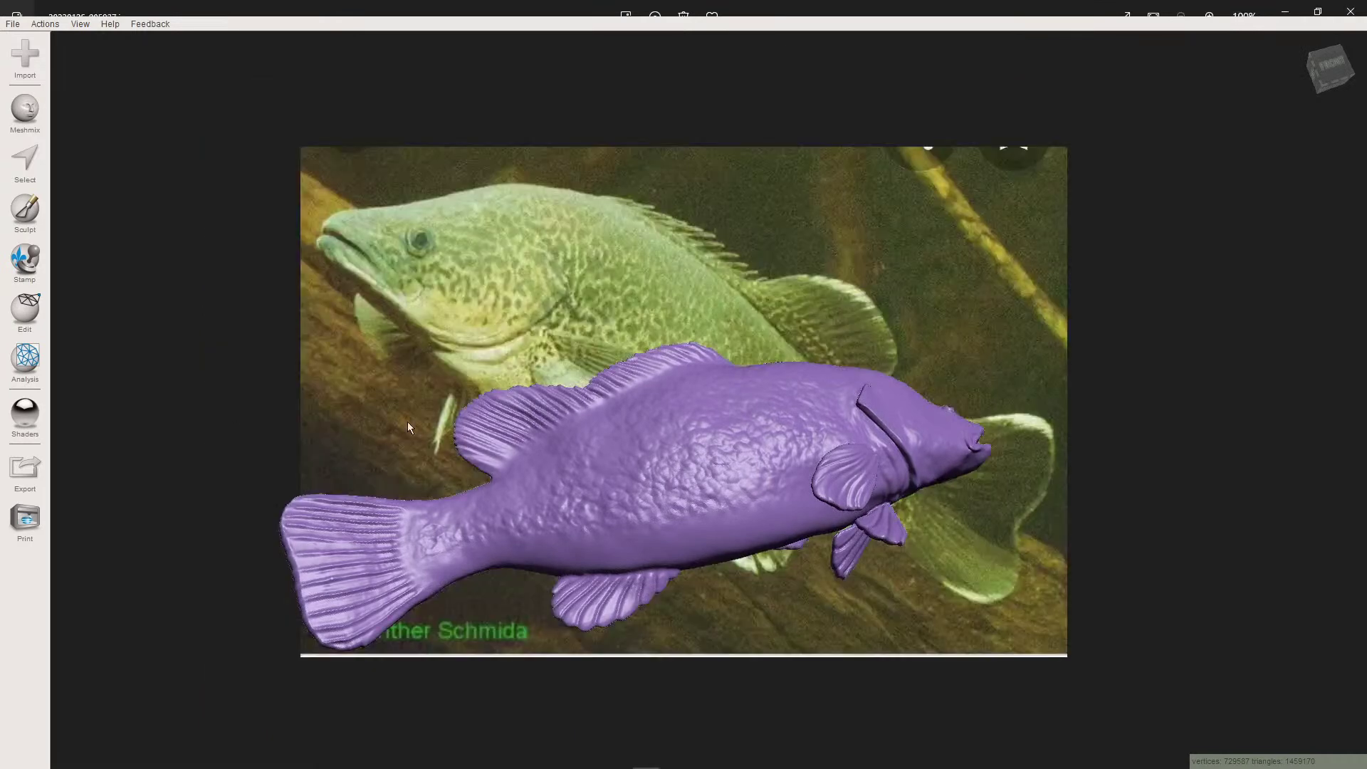
pyautogui.click(1351, 395)
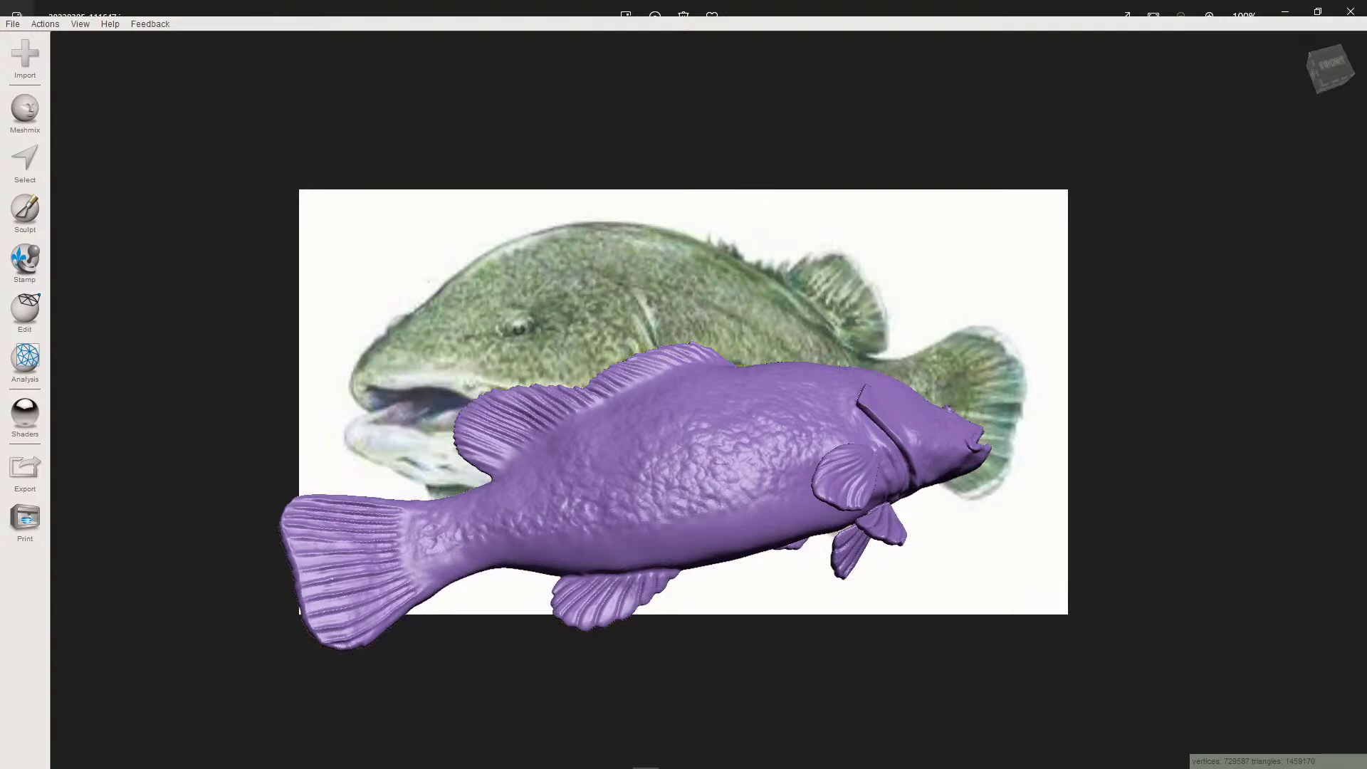
pyautogui.moveTo(648, 422); pyautogui.dragTo(386, 175, button='right')
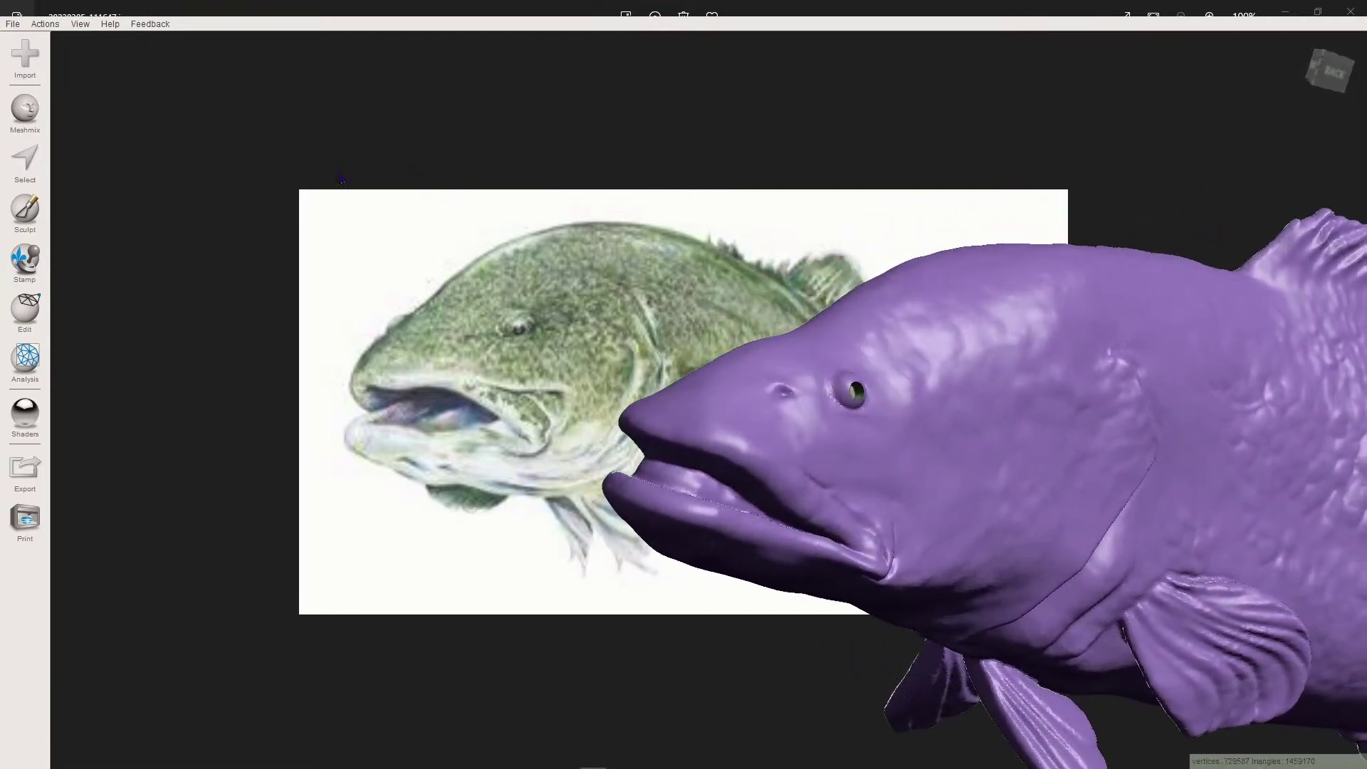
pyautogui.moveTo(532, 694); pyautogui.dragTo(680, 569, button='right')
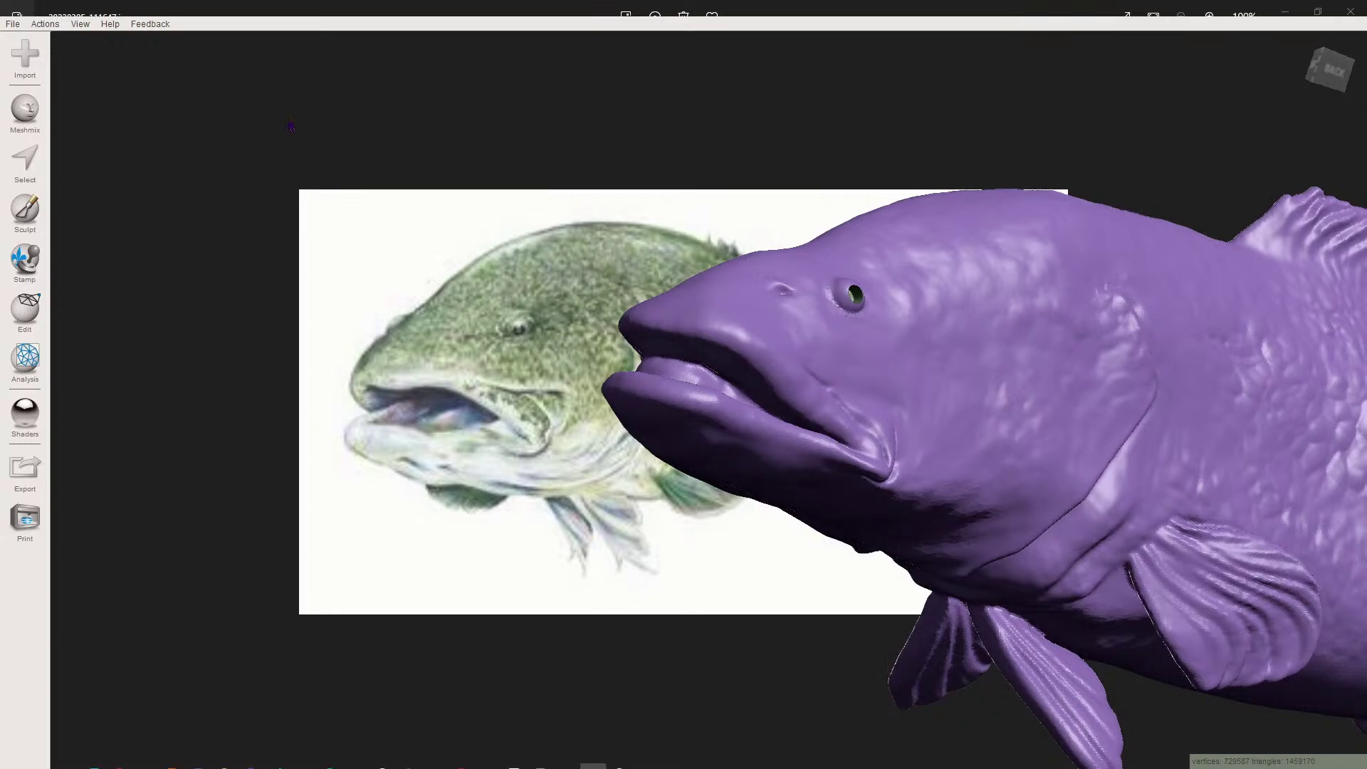
pyautogui.scroll(-1, 814, 327)
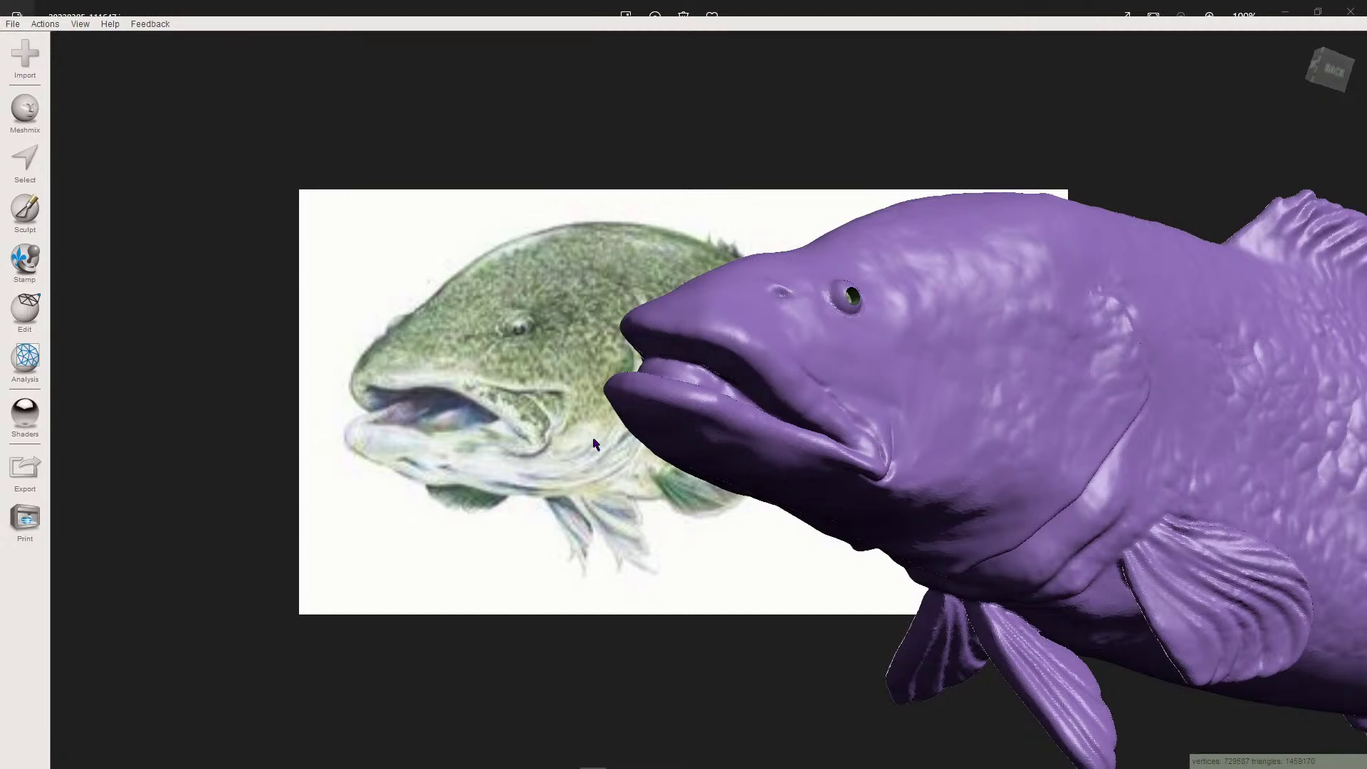
# - Compare the model's head, fins and body profile with the photo of the mottled green cod resting above a log
pyautogui.moveTo(502, 444); pyautogui.dragTo(480, 429, button='right')
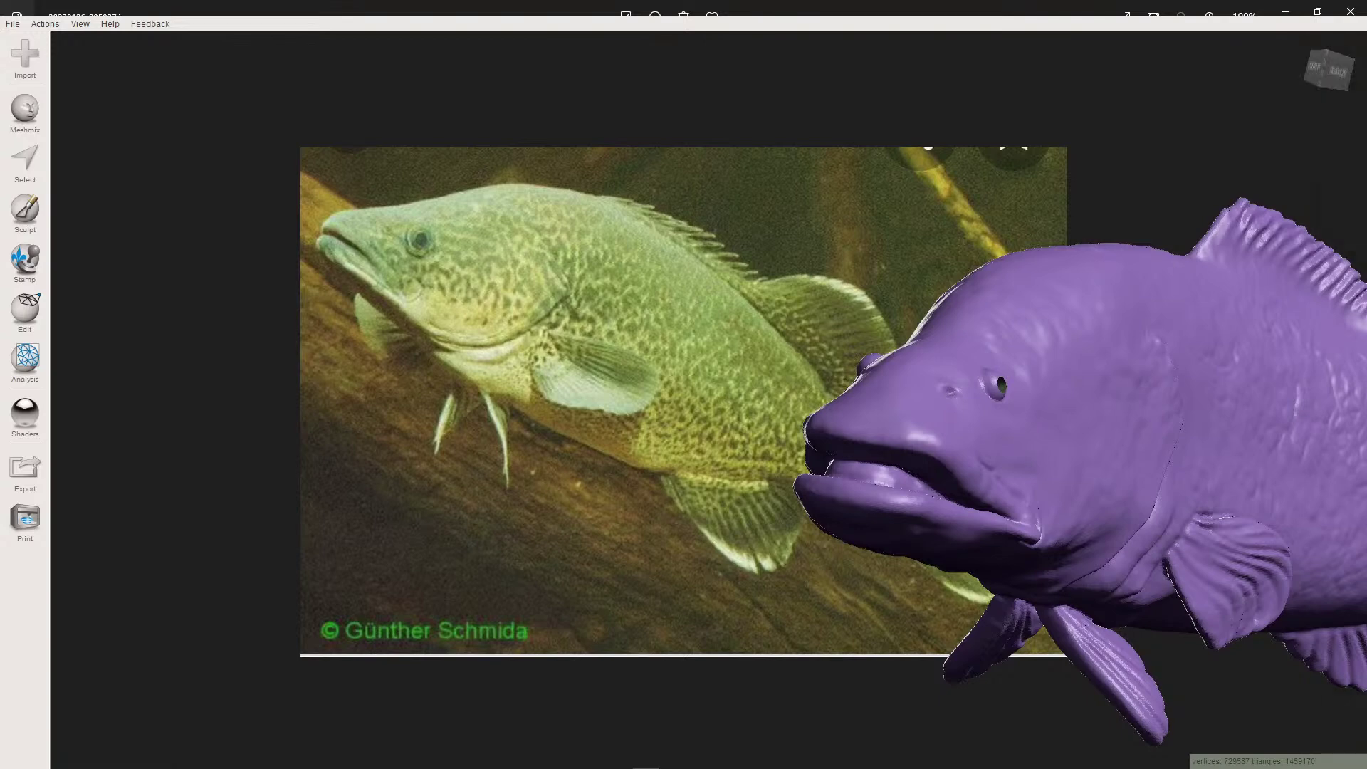
pyautogui.scroll(-3, 1068, 455)
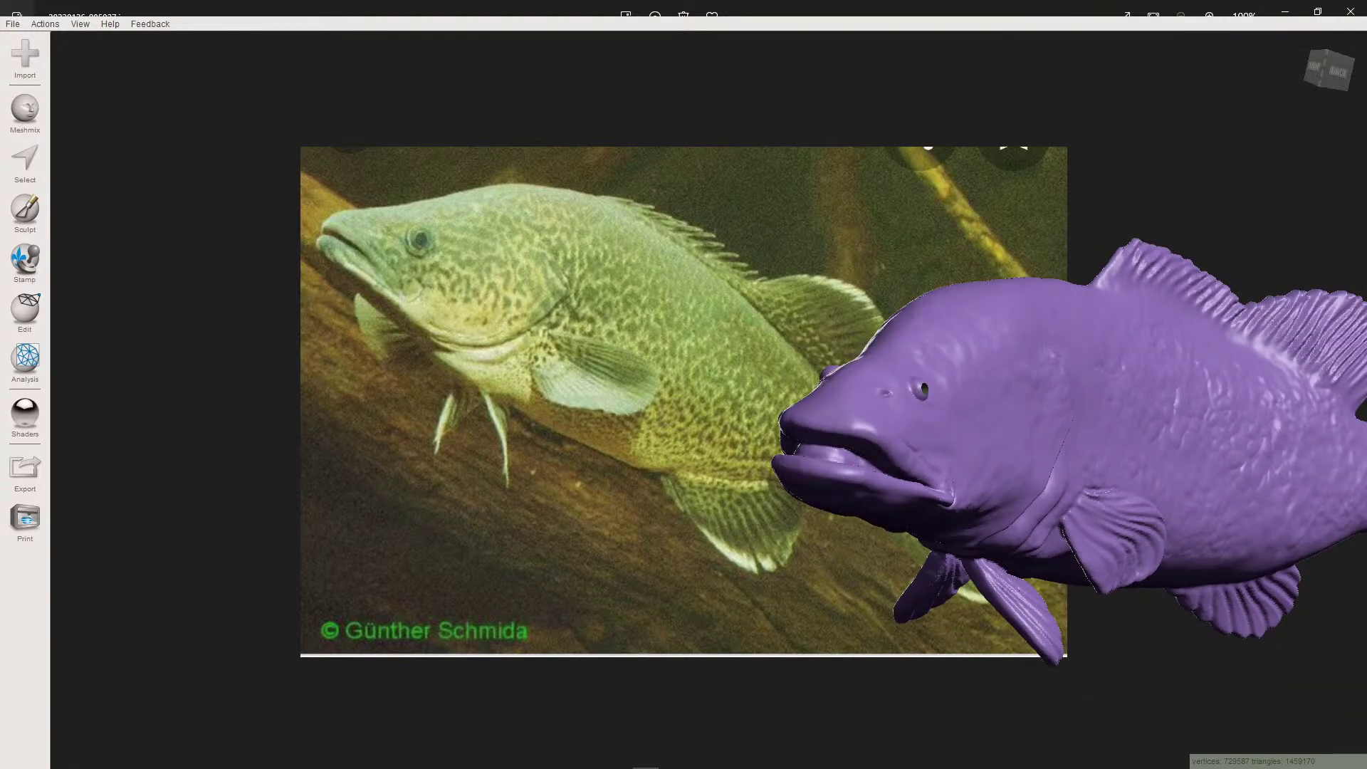
pyautogui.moveTo(213, 498); pyautogui.dragTo(105, 500, button='right')
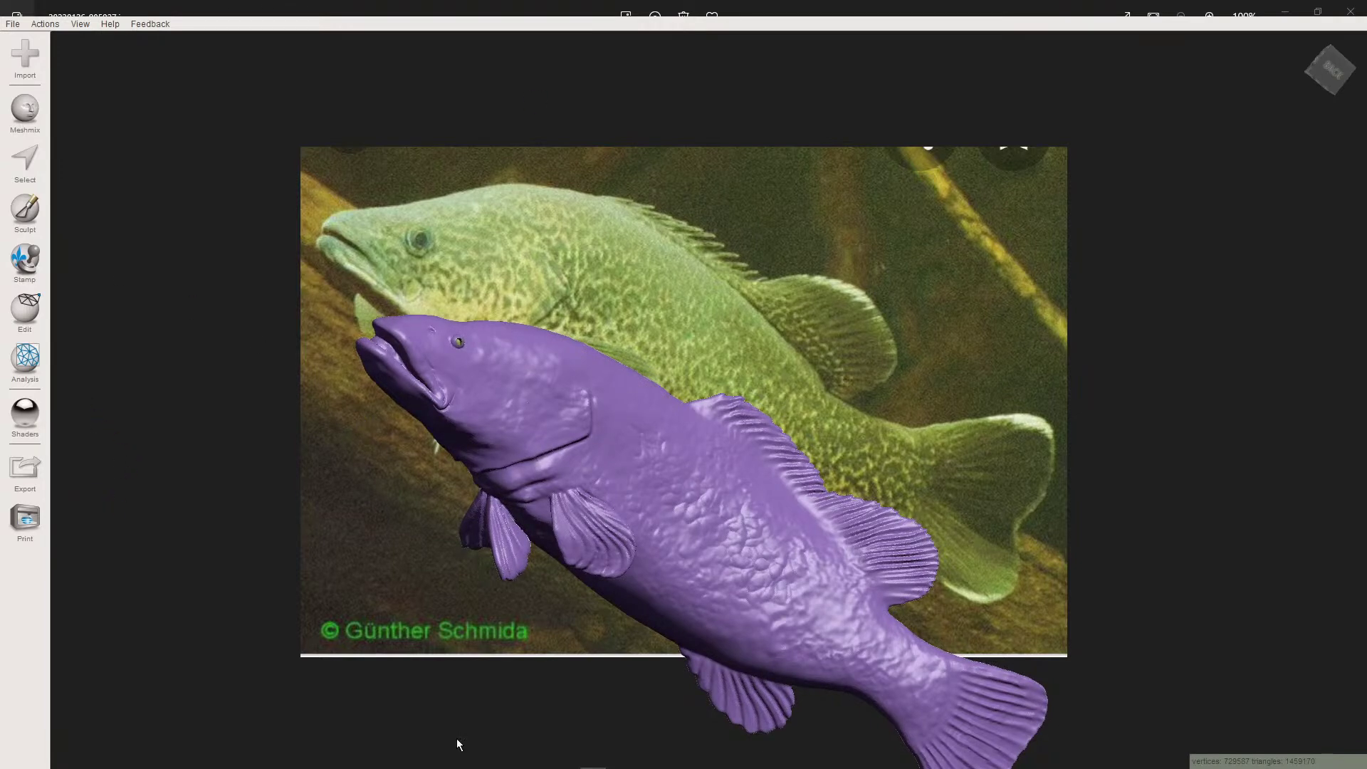
pyautogui.scroll(6, 610, 435)
pyautogui.scroll(-3, 598, 431)
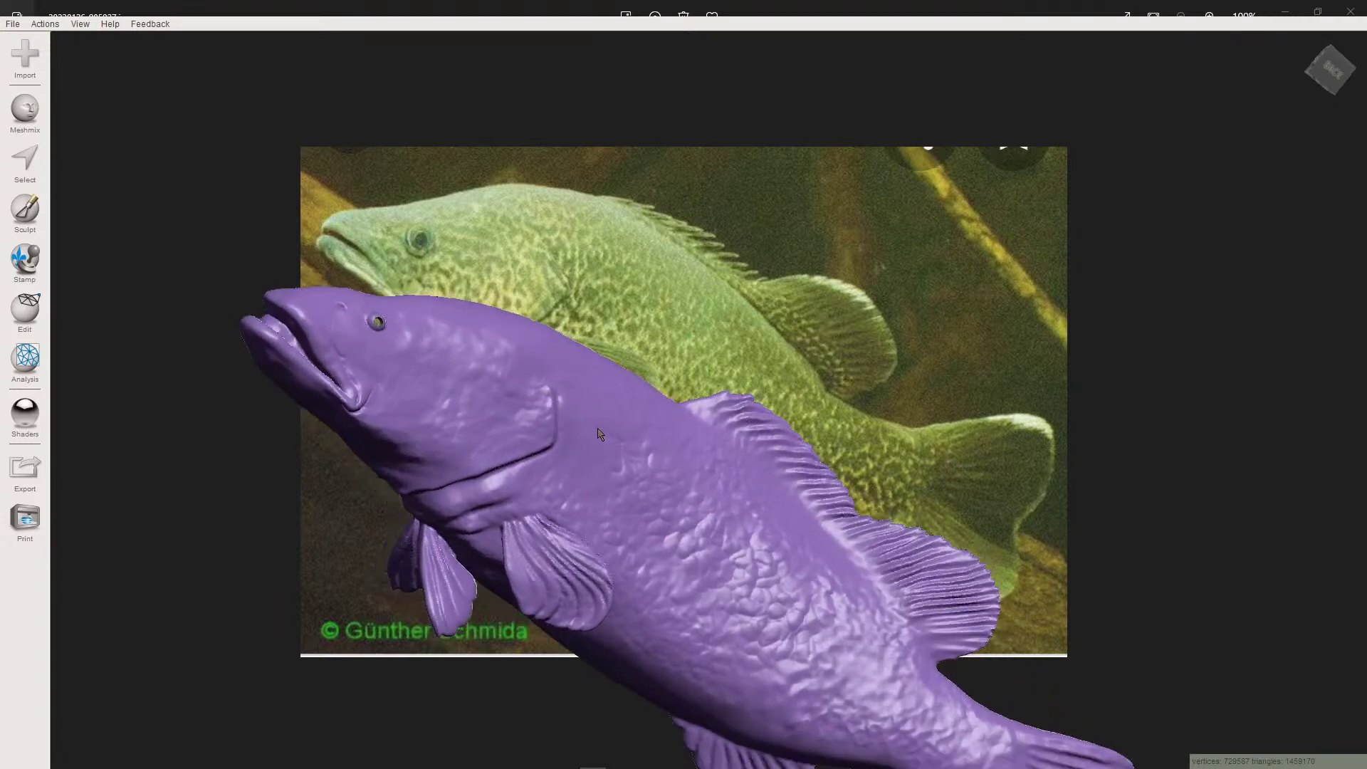
pyautogui.moveTo(535, 389)
pyautogui.mouseDown(button='right')
pyautogui.moveTo(577, 397)
pyautogui.moveTo(544, 383)
pyautogui.moveTo(535, 399)
pyautogui.mouseUp(button='right')
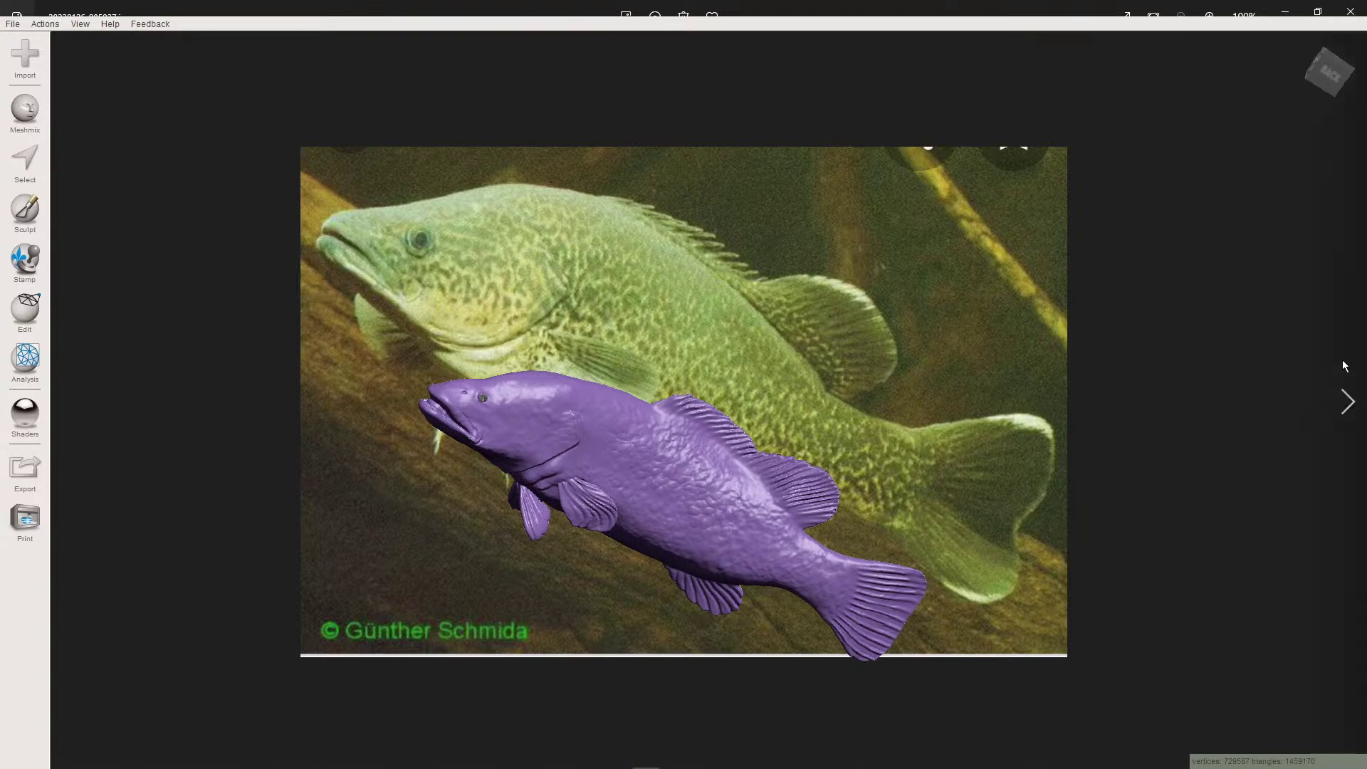
# - Advance the reference pictures to the mirrored alamy cod photo and turn the model to a level side view over it
pyautogui.click(1345, 401)
pyautogui.click(1345, 401)
pyautogui.click(1345, 400)
pyautogui.click(1345, 401)
pyautogui.click(1345, 401)
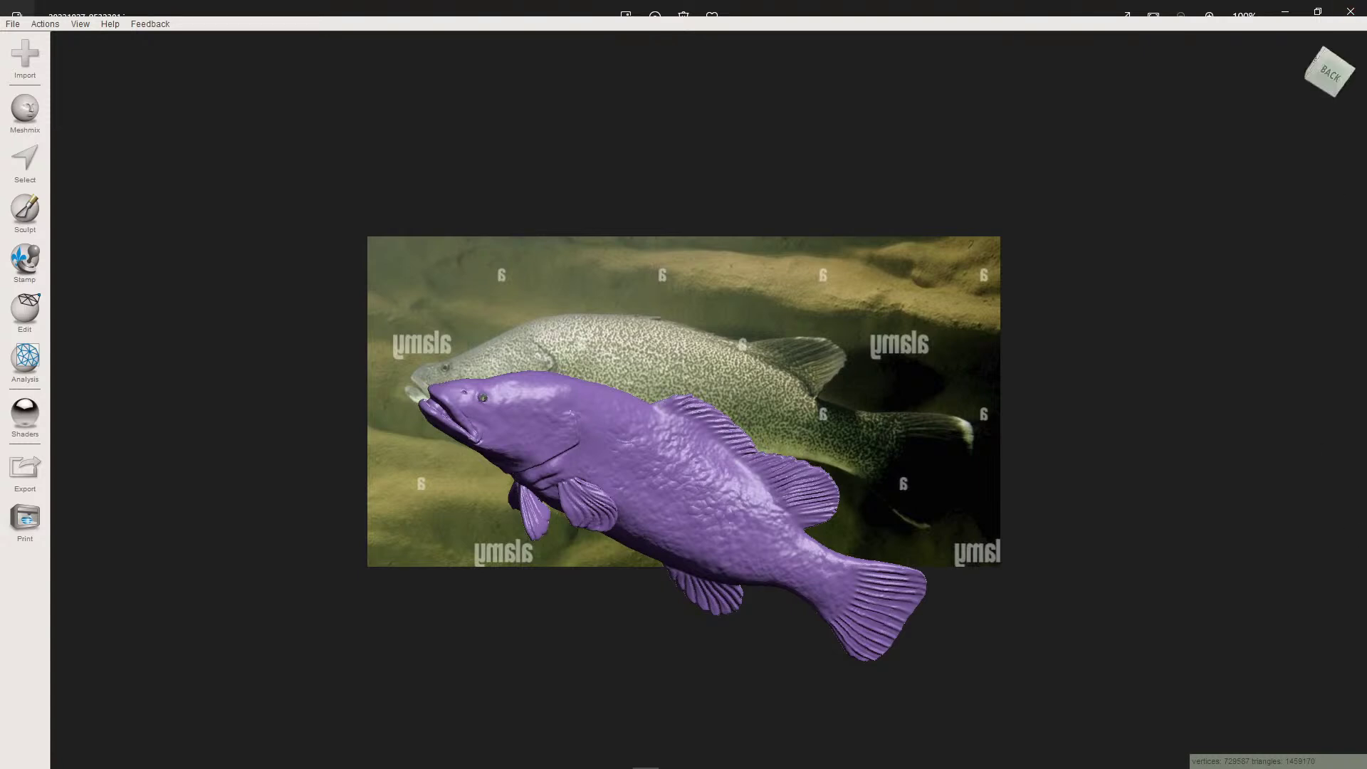
pyautogui.scroll(-2, 621, 556)
pyautogui.moveTo(621, 555); pyautogui.dragTo(622, 476, button='middle')
pyautogui.moveTo(622, 476); pyautogui.dragTo(618, 442, button='right')
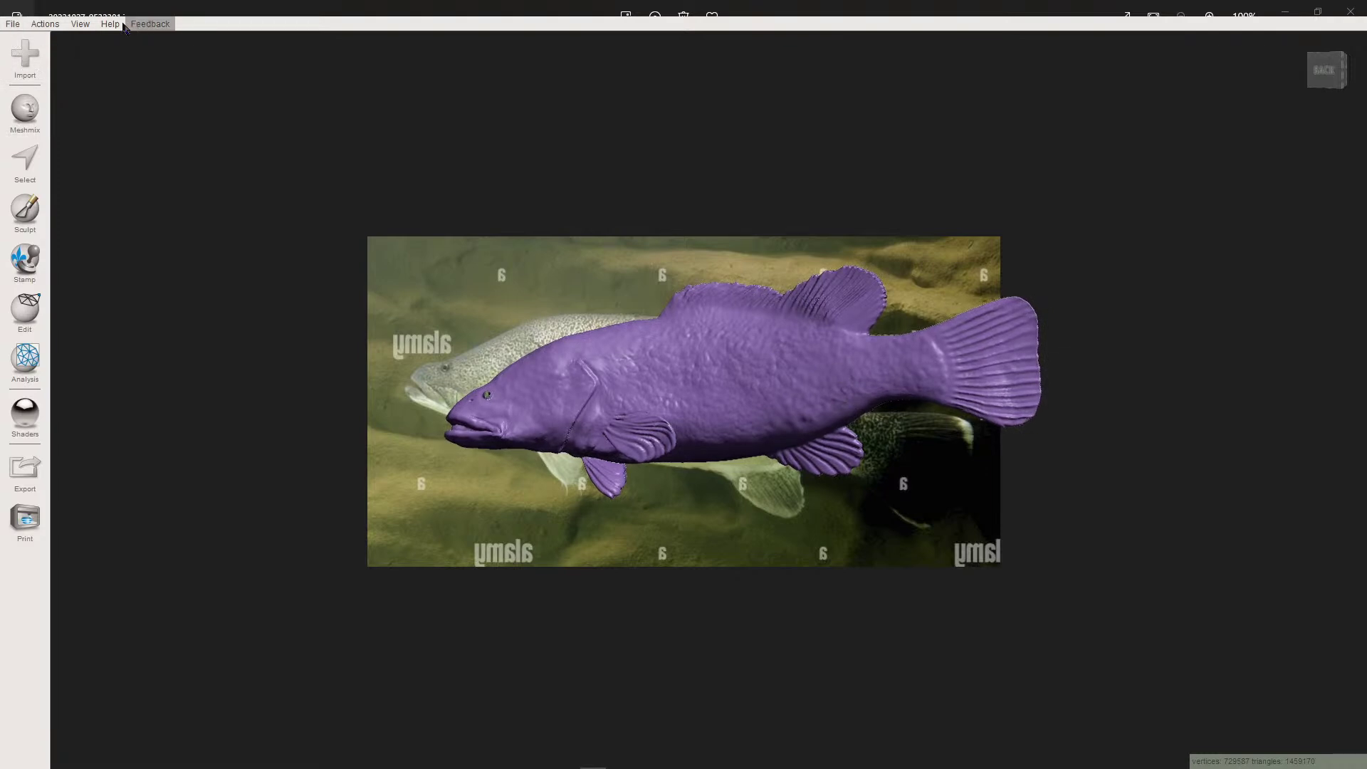
# - Show the object list and rename the visible fish, Murray_Cod_EDIT, DEC 2022.stl (part) (1), as "final cod"
pyautogui.hotkey('ctrl', 'shift', 'o')
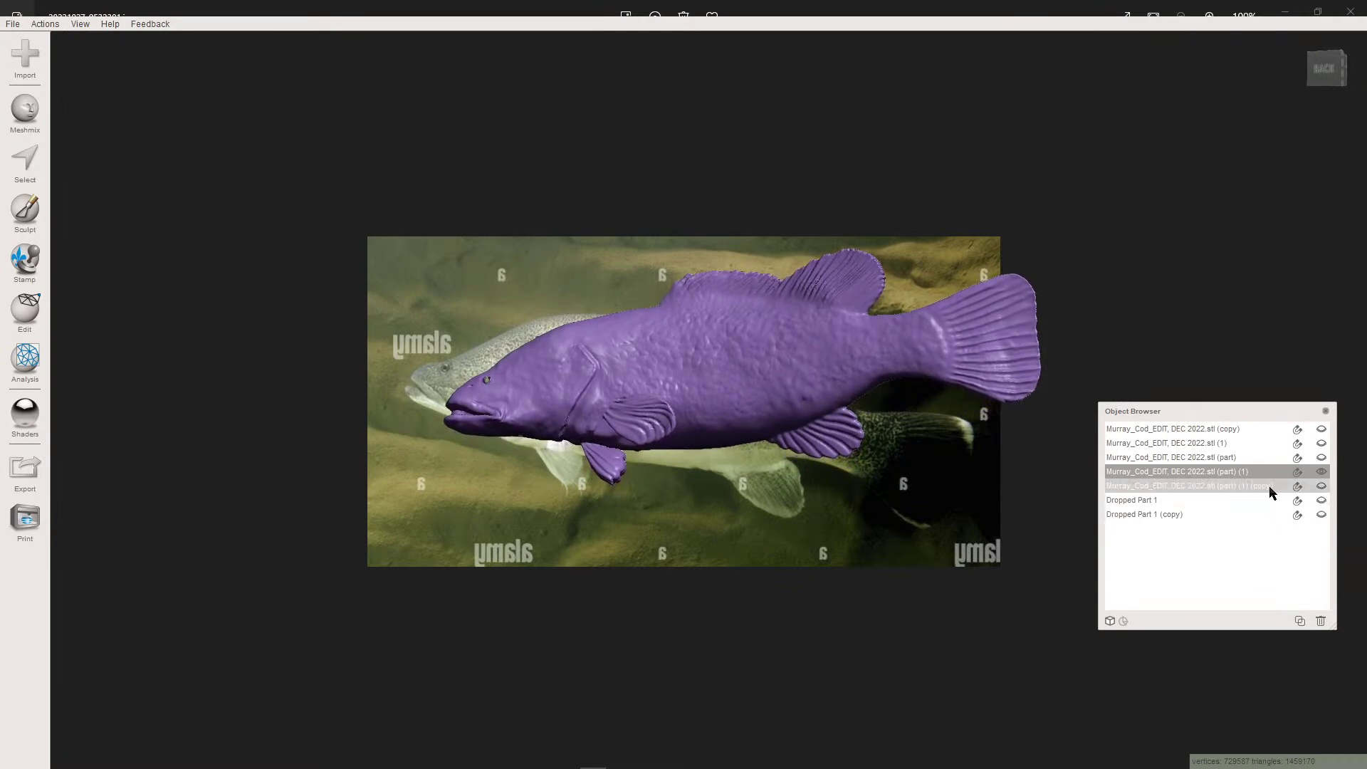
pyautogui.doubleClick(1208, 473)
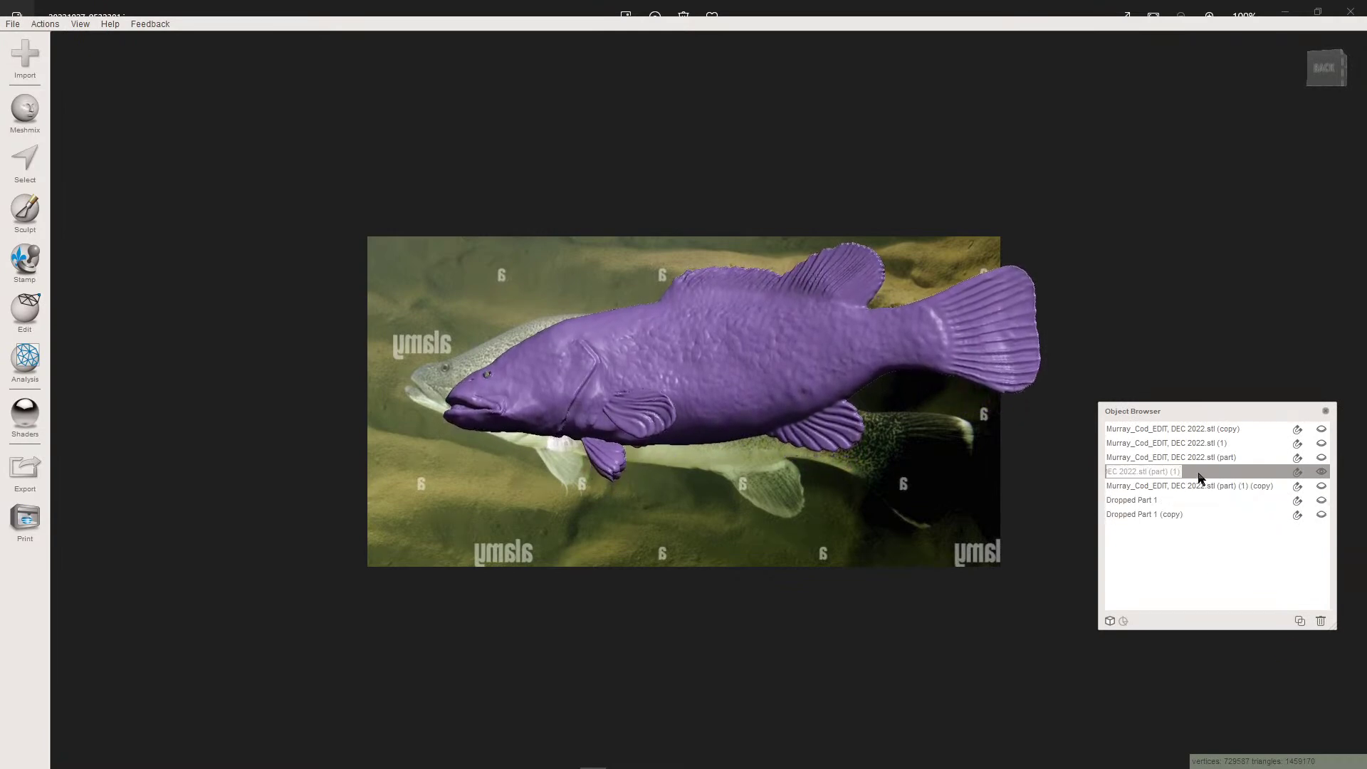
pyautogui.press('BackSpace')
pyautogui.press('BackSpace')
pyautogui.press('BackSpace')
pyautogui.press('BackSpace')
pyautogui.press('BackSpace')
pyautogui.press('BackSpace')
pyautogui.press('BackSpace')
pyautogui.press('BackSpace')
pyautogui.press('BackSpace')
pyautogui.press('BackSpace')
pyautogui.press('BackSpace')
pyautogui.press('BackSpace')
pyautogui.press('BackSpace')
pyautogui.press('BackSpace')
pyautogui.press('BackSpace')
pyautogui.press('BackSpace')
pyautogui.press('BackSpace')
pyautogui.press('BackSpace')
pyautogui.press('BackSpace')
pyautogui.press('BackSpace')
pyautogui.press('BackSpace')
pyautogui.write('Murra')
pyautogui.write('final cod')
pyautogui.press('Return')
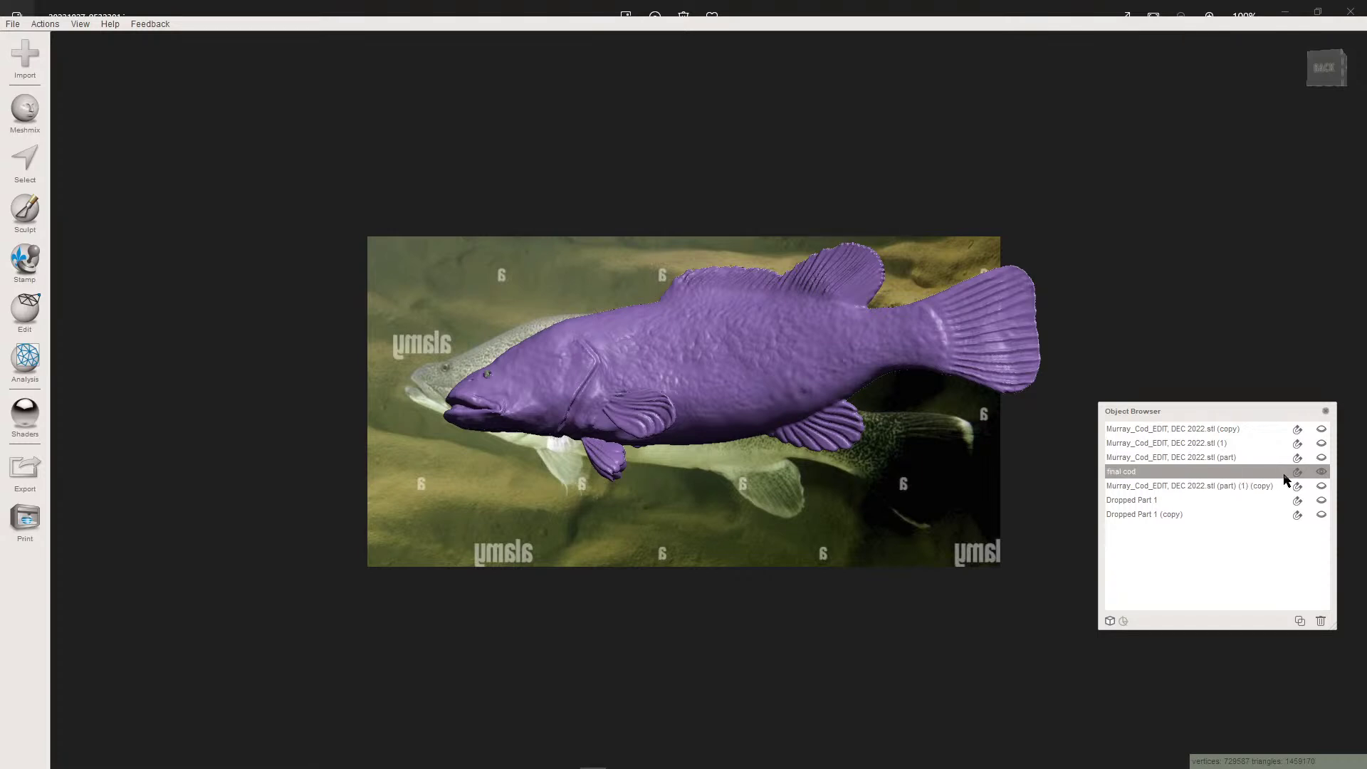
# - Duplicate the final cod object and hide the original, leaving only the copy shown
pyautogui.click(1301, 621)
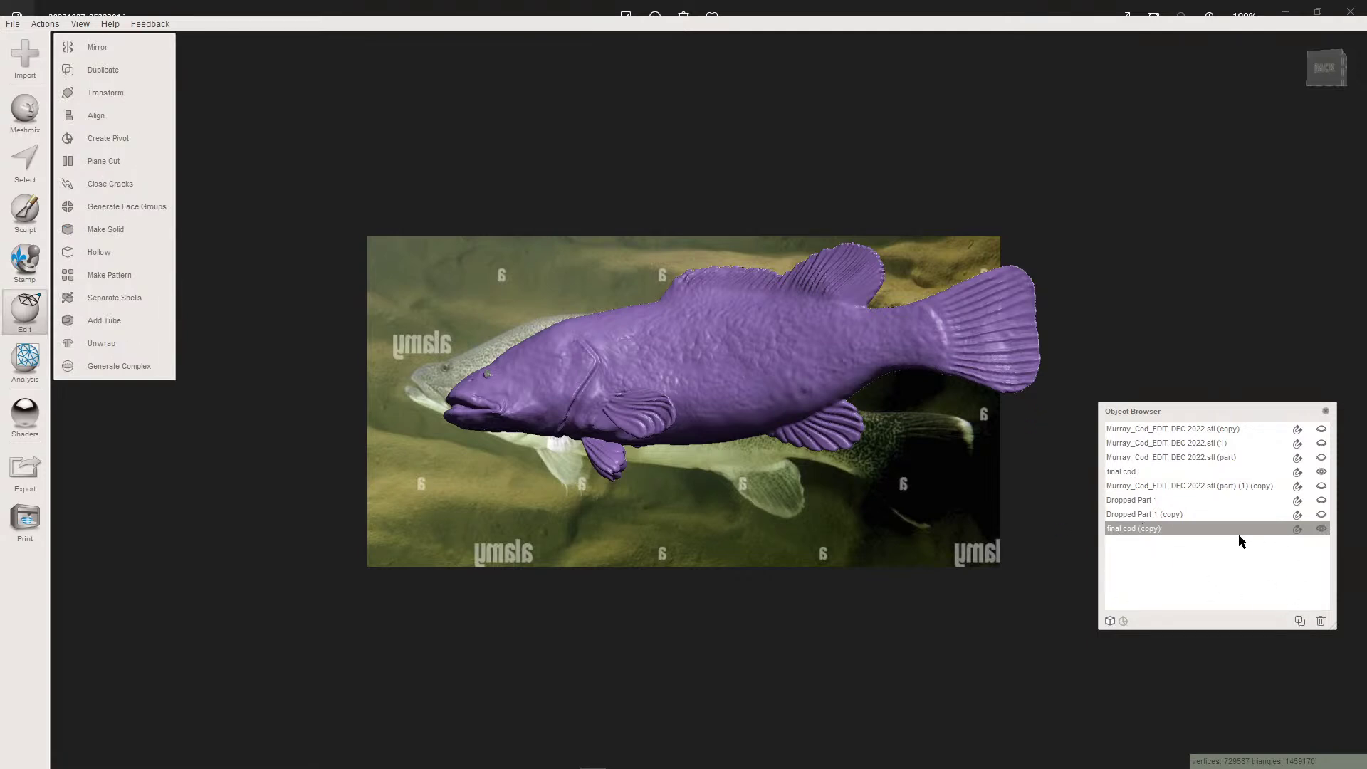
pyautogui.click(1321, 472)
pyautogui.moveTo(692, 339); pyautogui.dragTo(697, 443, button='right')
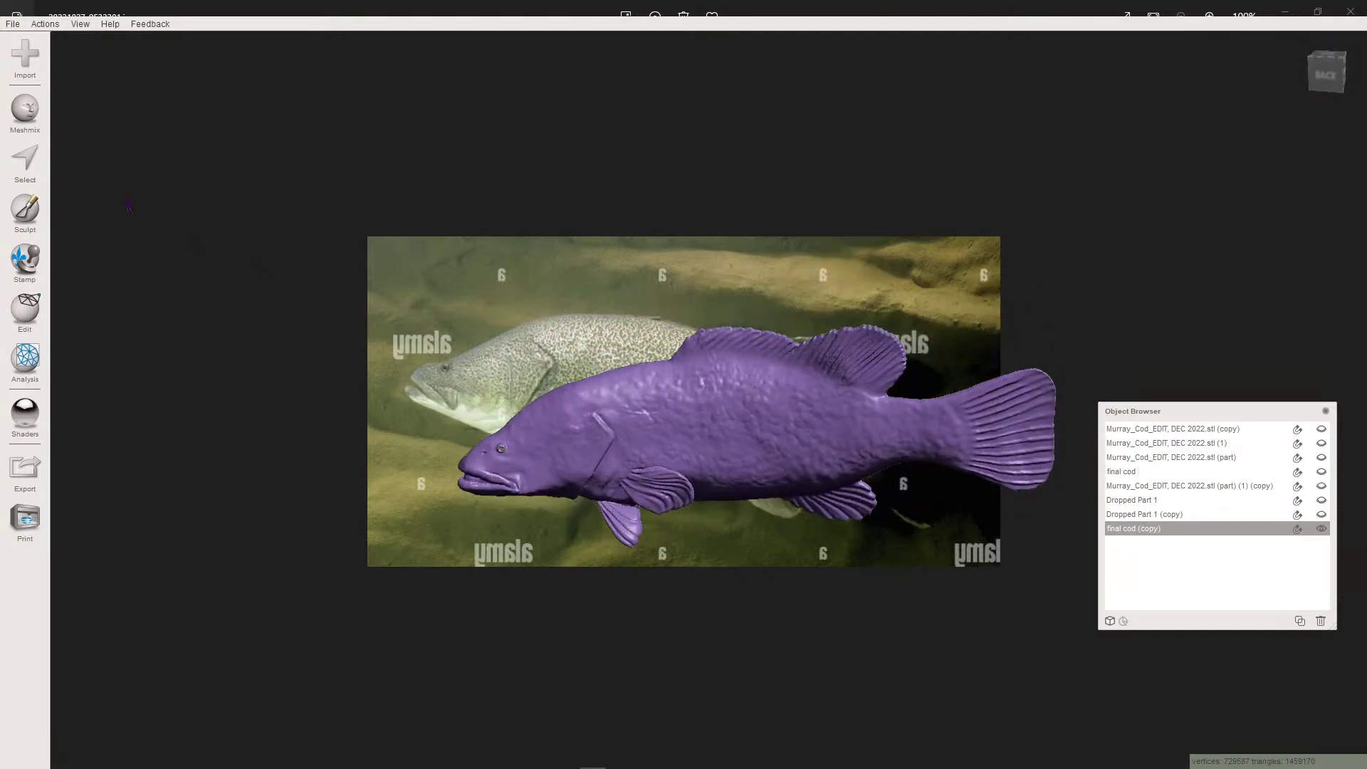
# - Place a cylinder primitive with a 3 mm dimension on the middle of the tail fin as a new object
pyautogui.click(25, 107)
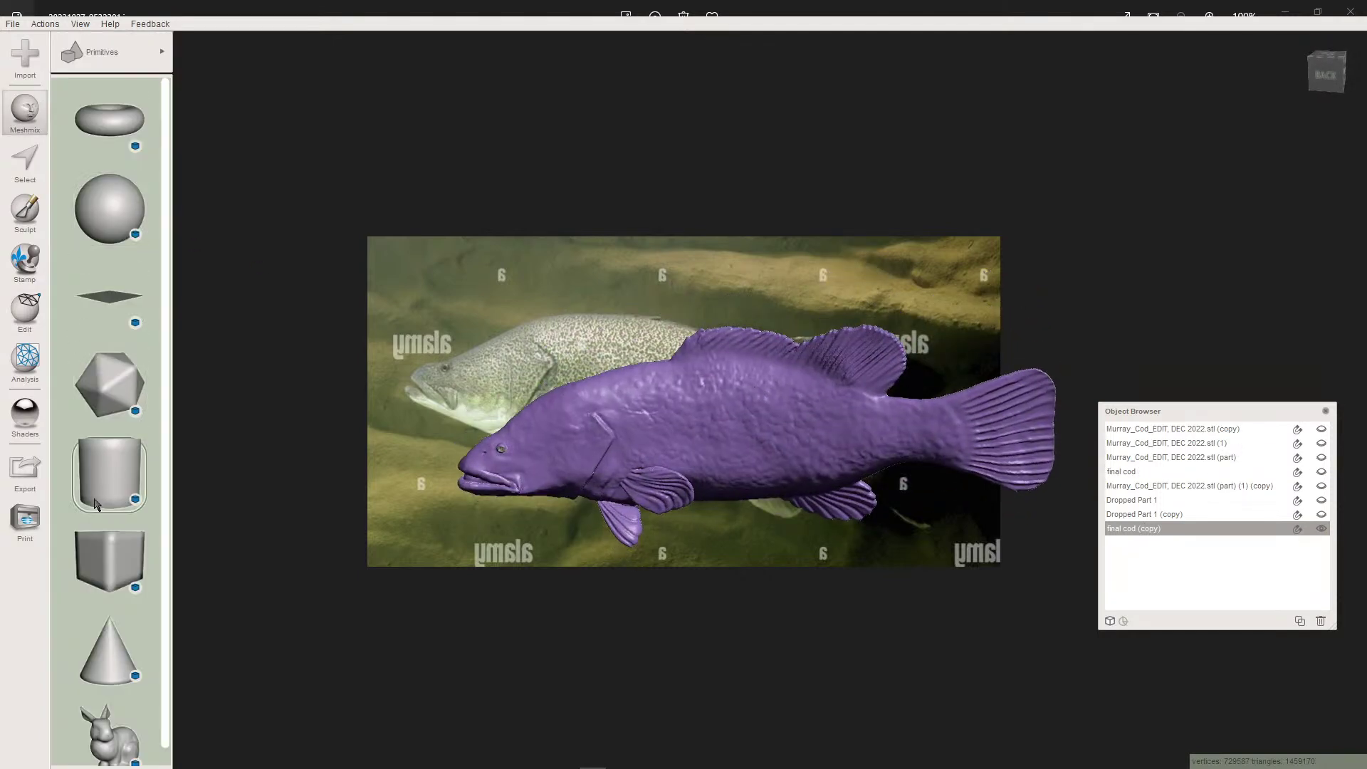
pyautogui.moveTo(109, 474); pyautogui.dragTo(225, 497)
pyautogui.moveTo(999, 433); pyautogui.dragTo(1002, 433)
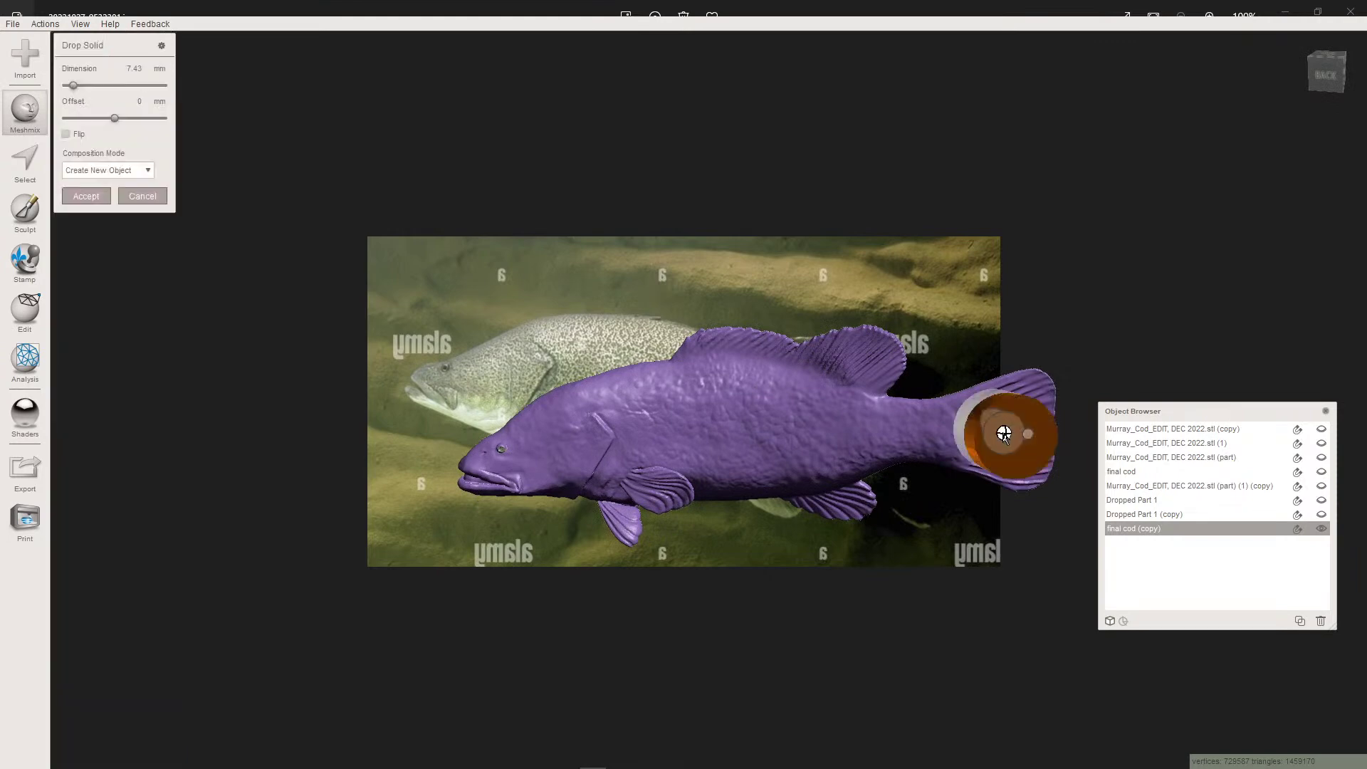
pyautogui.scroll(2, 1002, 433)
pyautogui.moveTo(1001, 433)
pyautogui.mouseDown(button='middle')
pyautogui.moveTo(791, 431)
pyautogui.moveTo(678, 364)
pyautogui.moveTo(735, 363)
pyautogui.mouseUp(button='middle')
pyautogui.scroll(4, 733, 361)
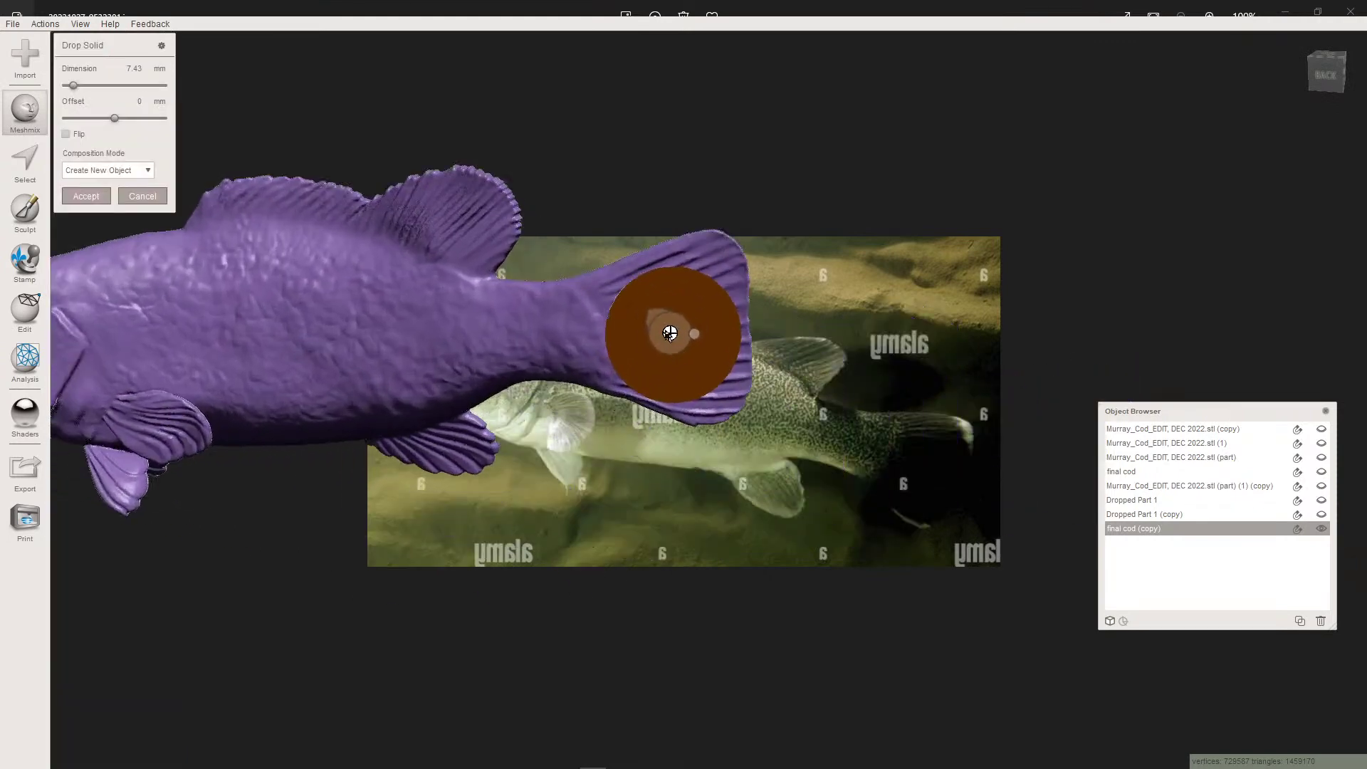
pyautogui.moveTo(662, 319)
pyautogui.mouseDown()
pyautogui.moveTo(649, 327)
pyautogui.moveTo(690, 311)
pyautogui.moveTo(677, 319)
pyautogui.mouseUp()
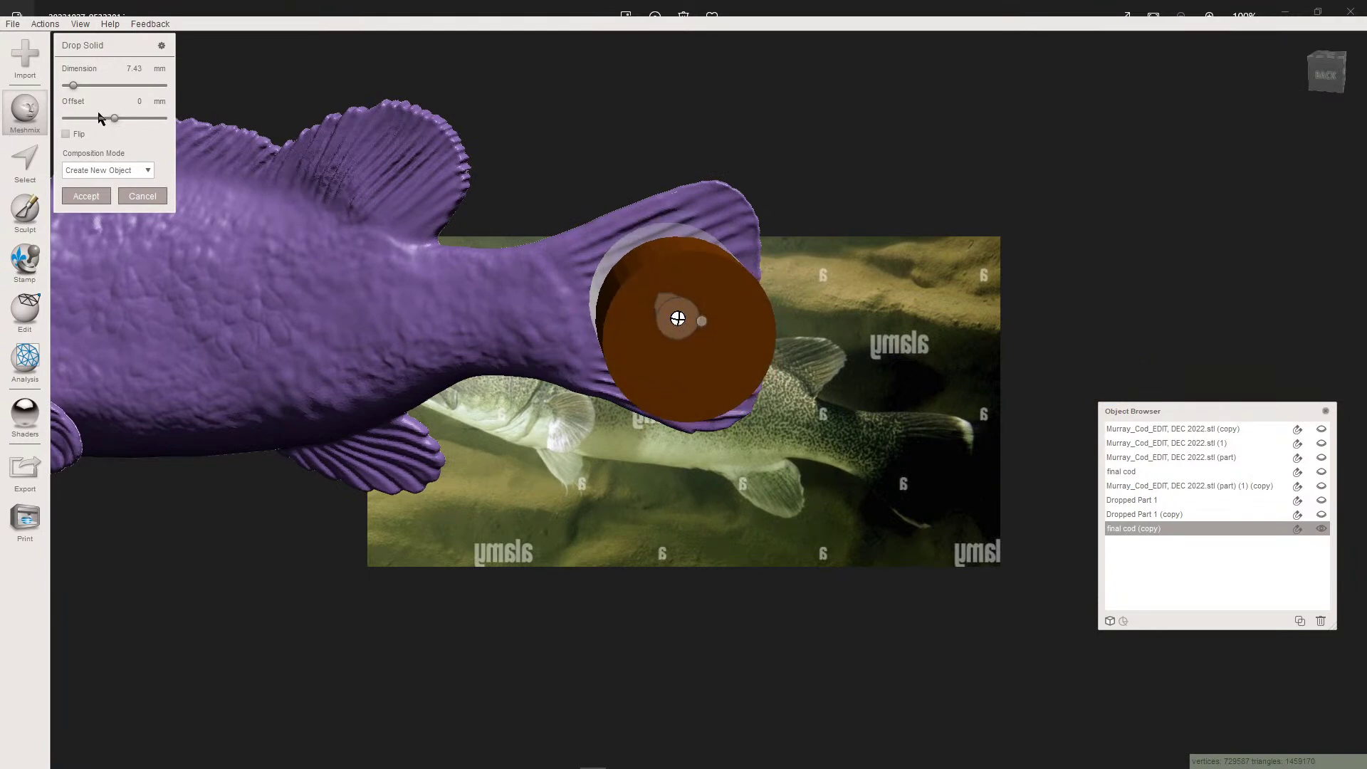
pyautogui.click(128, 68)
pyautogui.press('Return')
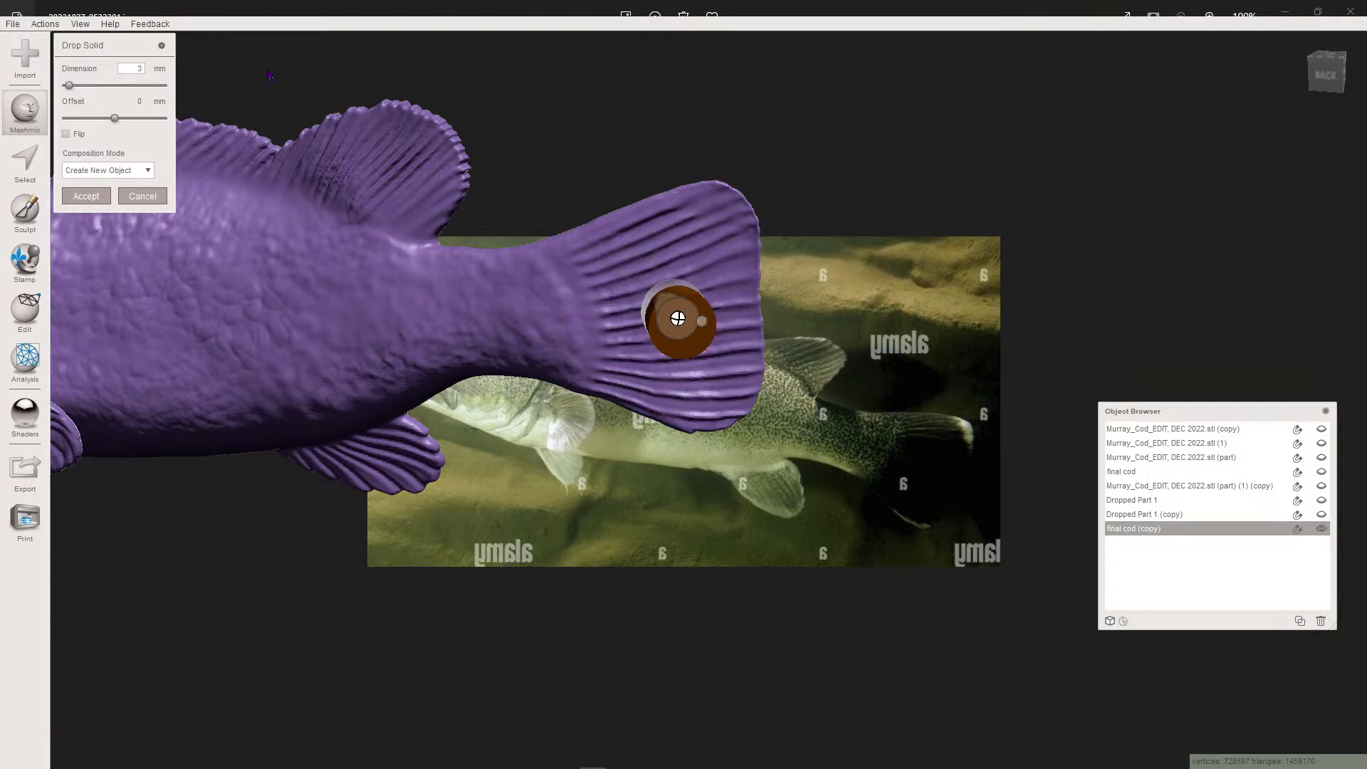
pyautogui.click(86, 197)
# - Transform the cylinder, stretching it to about 5.3 mm long and shifting and tilting it to pass through the tail fin
pyautogui.click(685, 331)
pyautogui.moveTo(684, 332); pyautogui.dragTo(530, 450, button='right')
pyautogui.press('t')
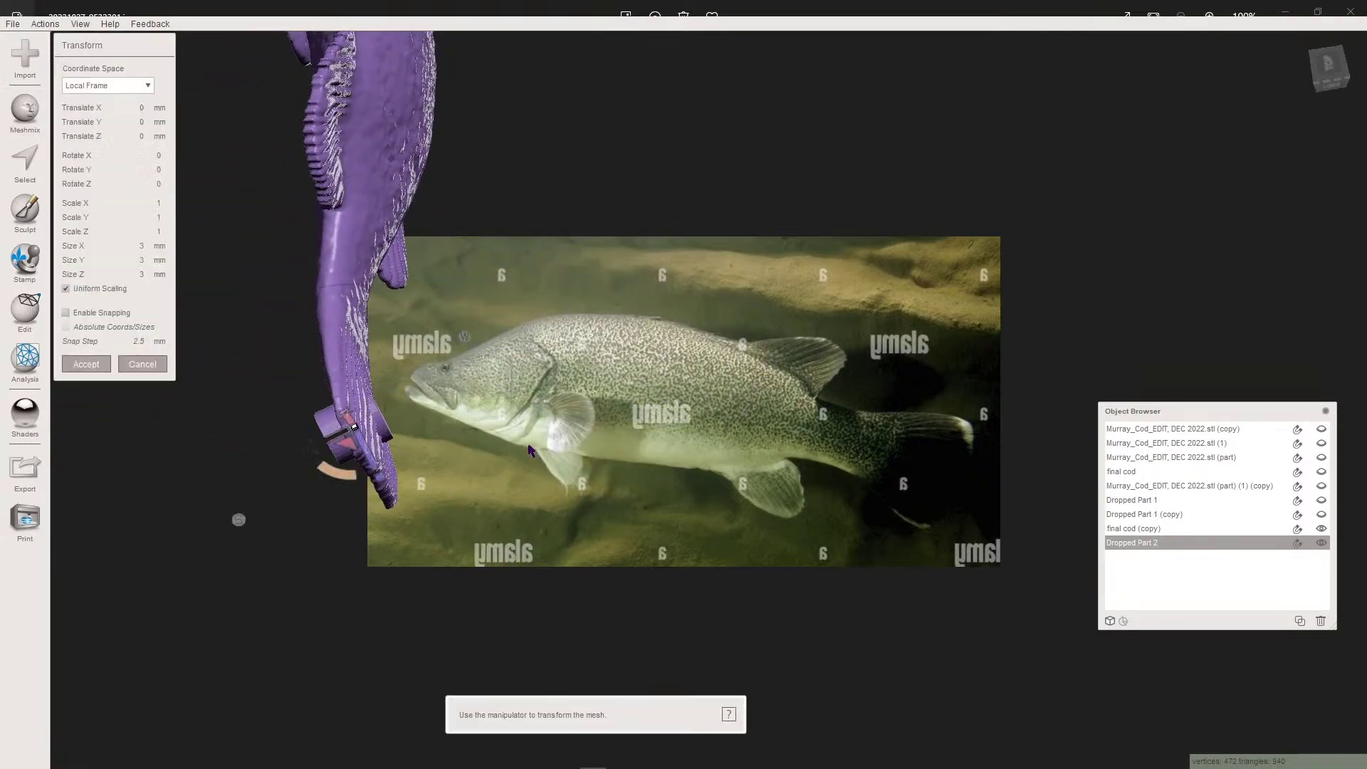
pyautogui.moveTo(342, 473); pyautogui.dragTo(3, 651)
pyautogui.moveTo(306, 450); pyautogui.dragTo(330, 440)
pyautogui.moveTo(331, 438); pyautogui.dragTo(520, 286, button='right')
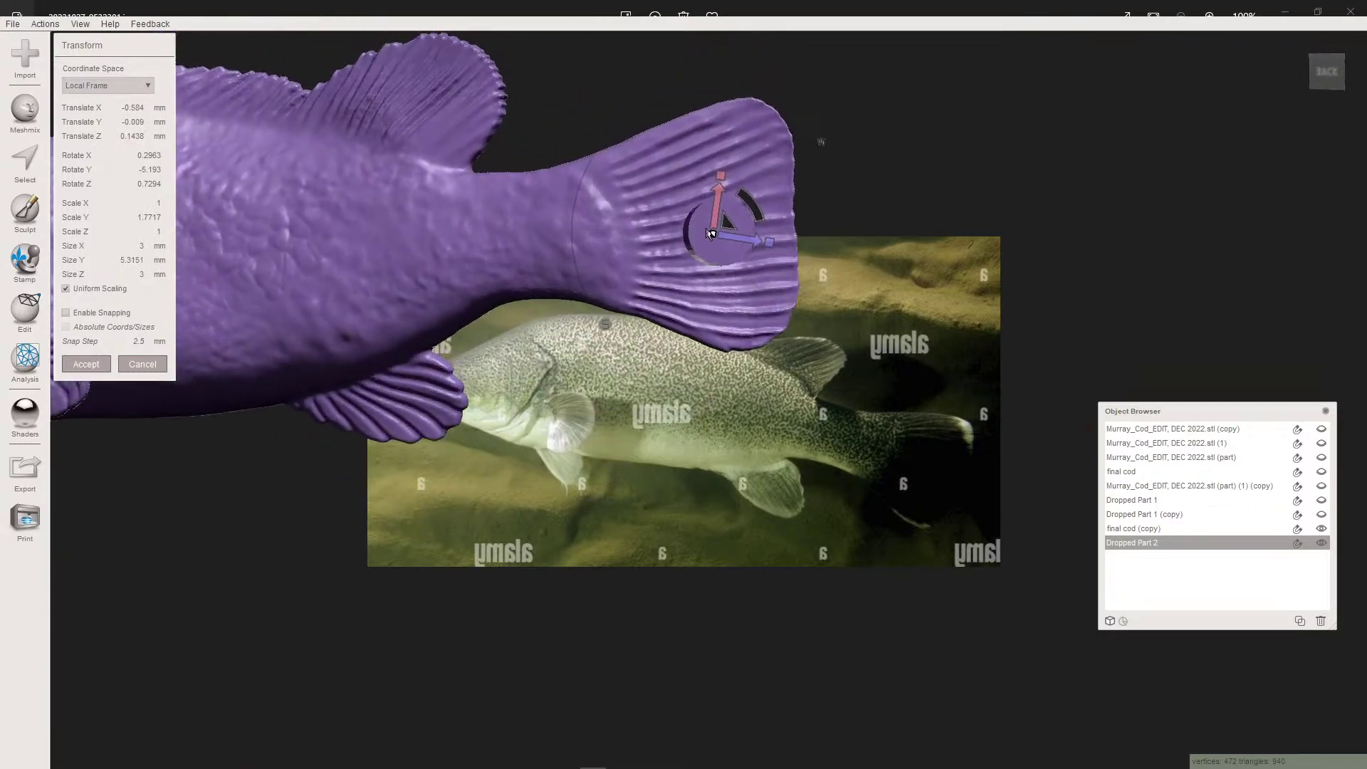
pyautogui.scroll(1, 706, 228)
pyautogui.moveTo(691, 220); pyautogui.dragTo(609, 306, button='middle')
pyautogui.moveTo(608, 306); pyautogui.dragTo(545, 583, button='right')
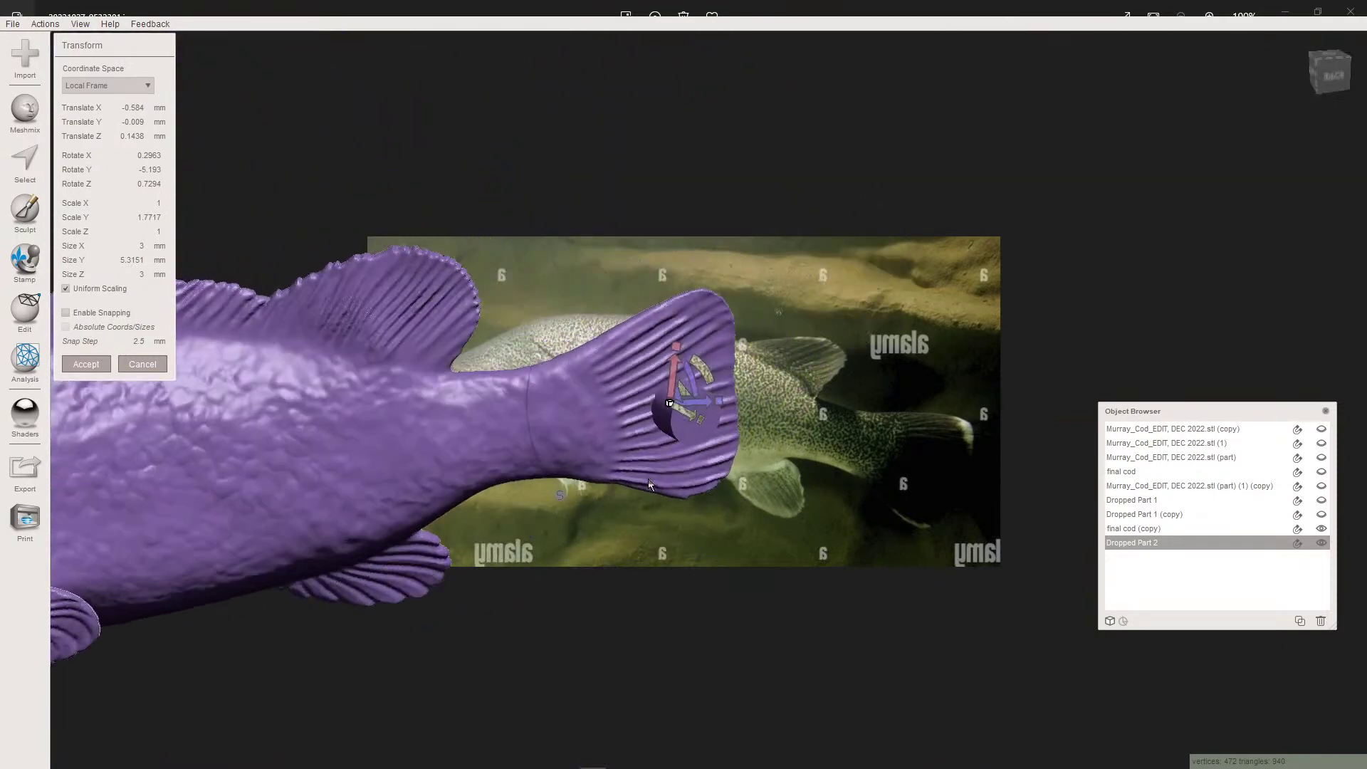
pyautogui.click(87, 366)
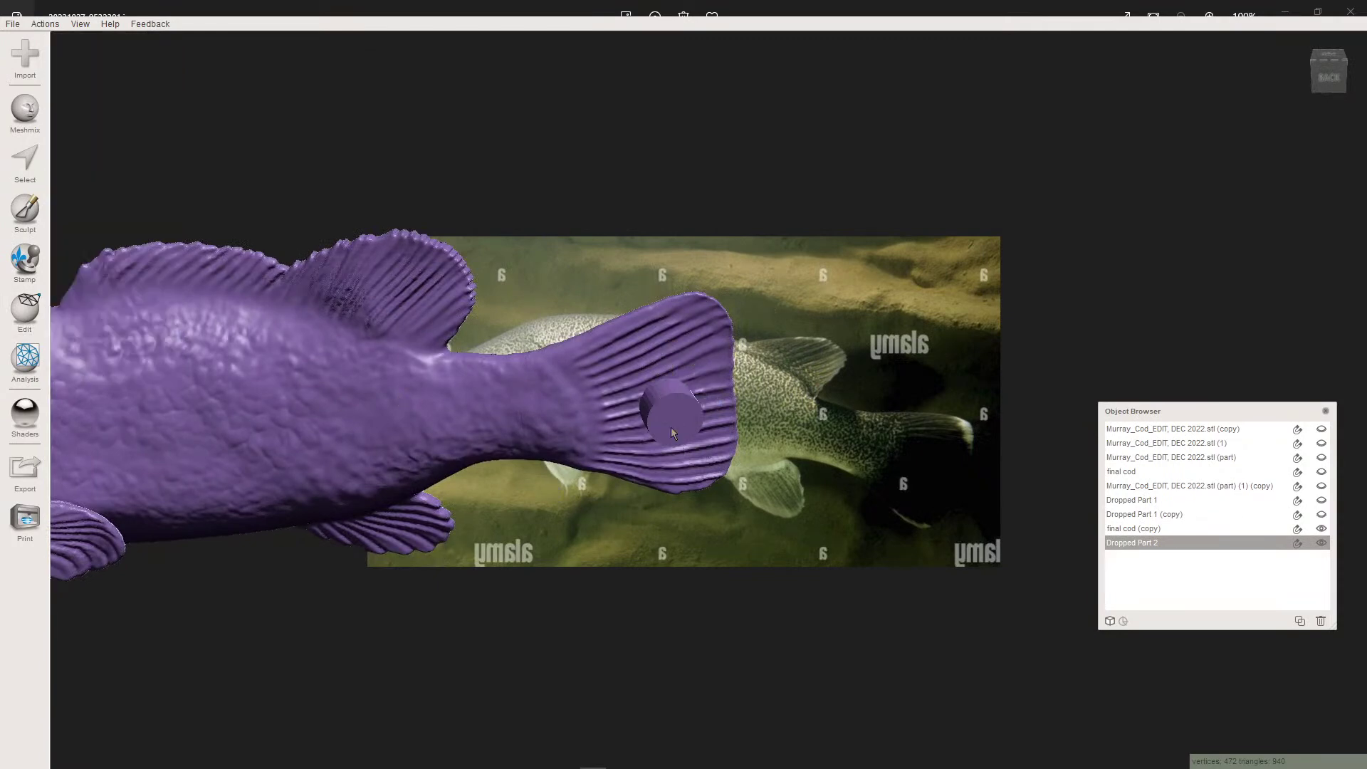
# - Convert the tail cylinder to a solid with the Fast solid type, keeping accuracy and mesh density at 128
pyautogui.click(21, 313)
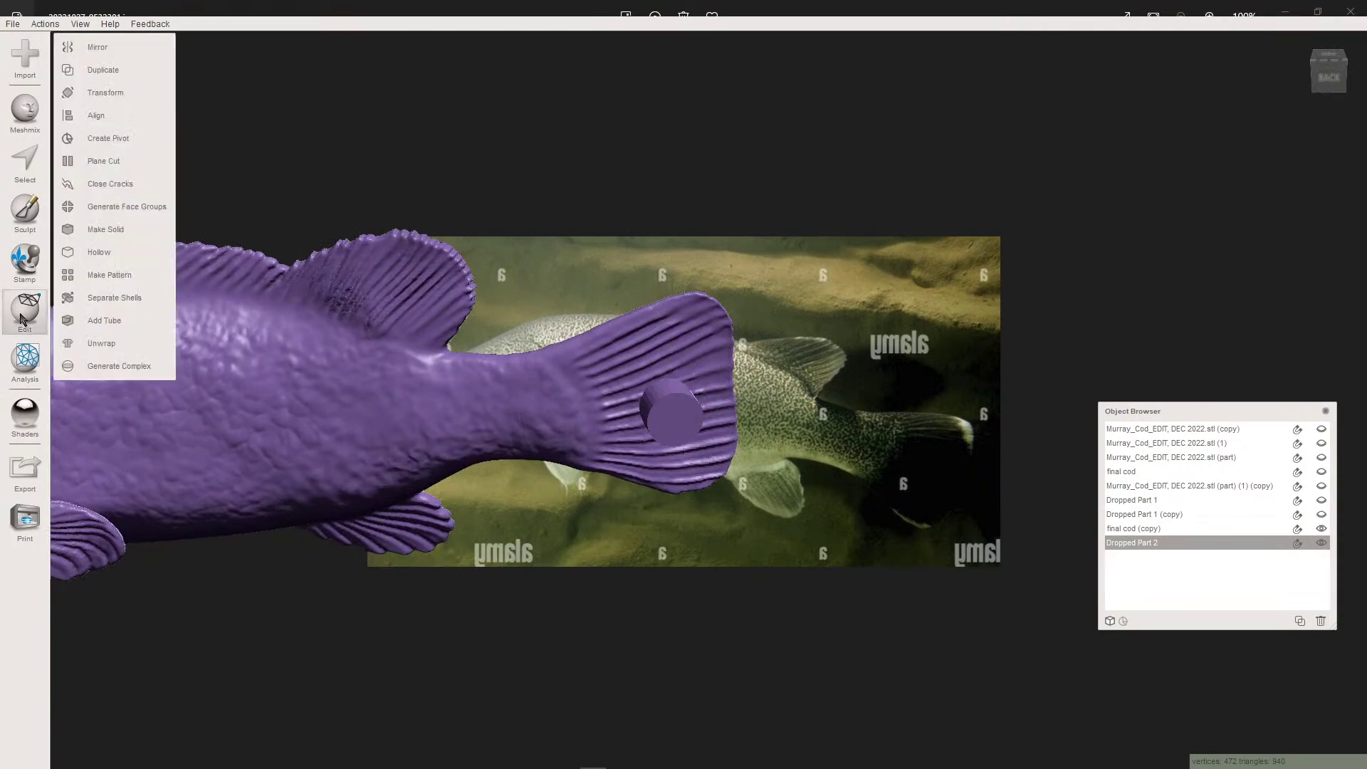
pyautogui.click(132, 229)
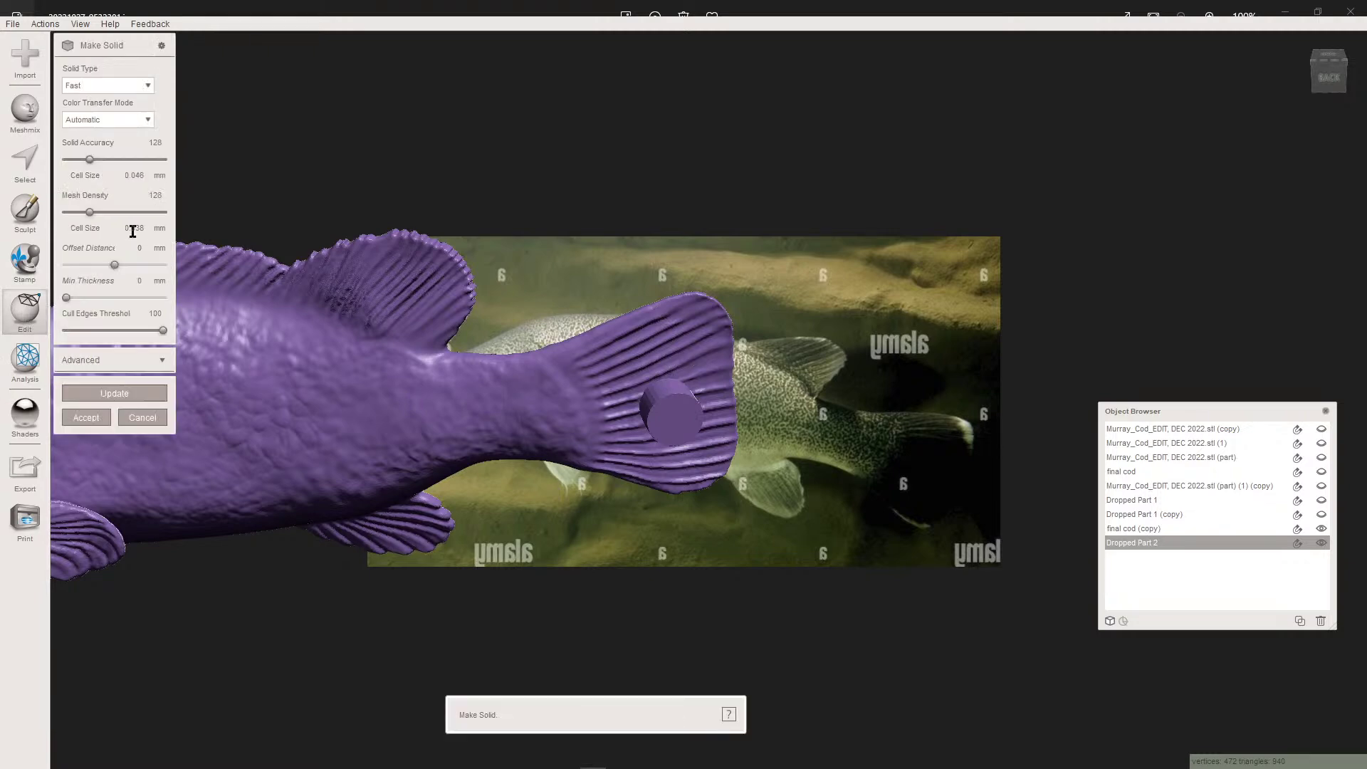
pyautogui.click(78, 418)
# - Subtract the solid cylinder from the copied cod with a precise Boolean Difference to cut a round hole through the tail
pyautogui.click(302, 444)
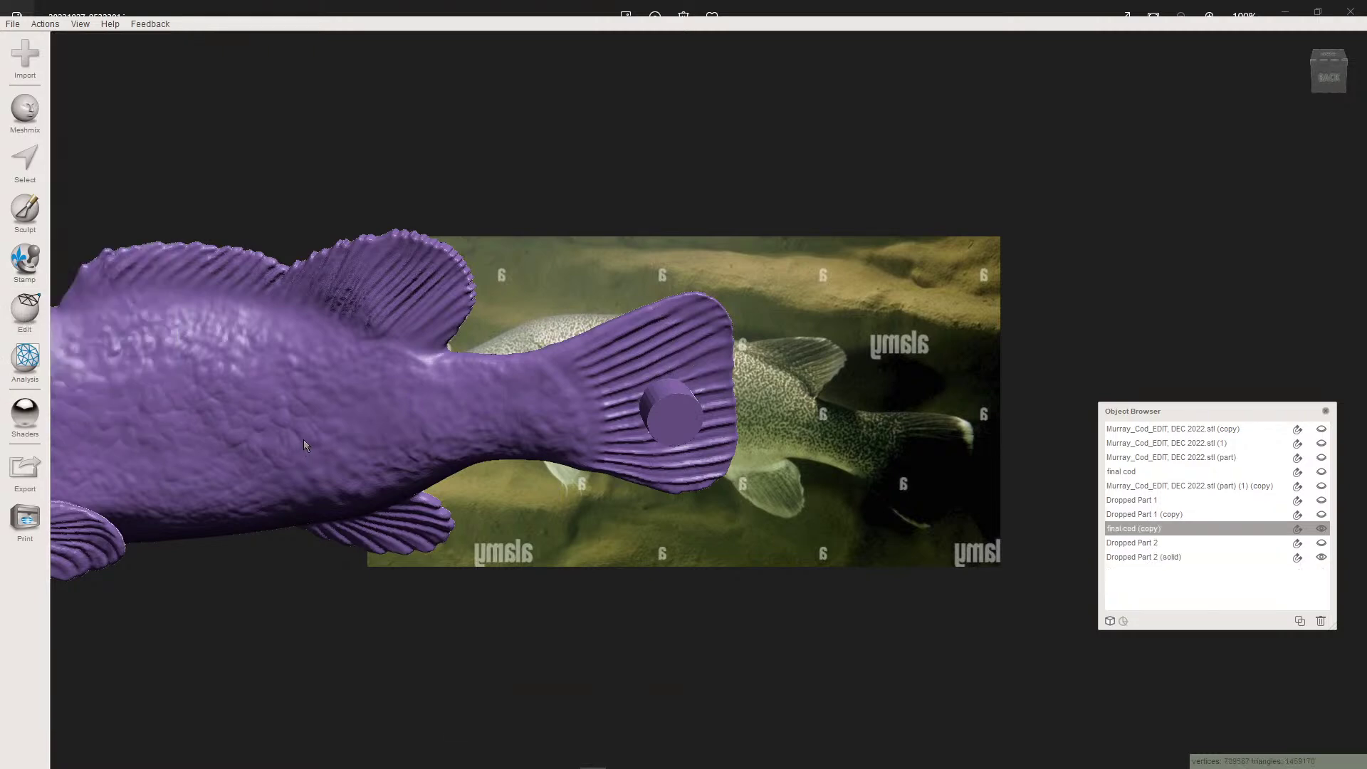
pyautogui.keyDown('shift'); pyautogui.click(680, 414); pyautogui.keyUp('shift')
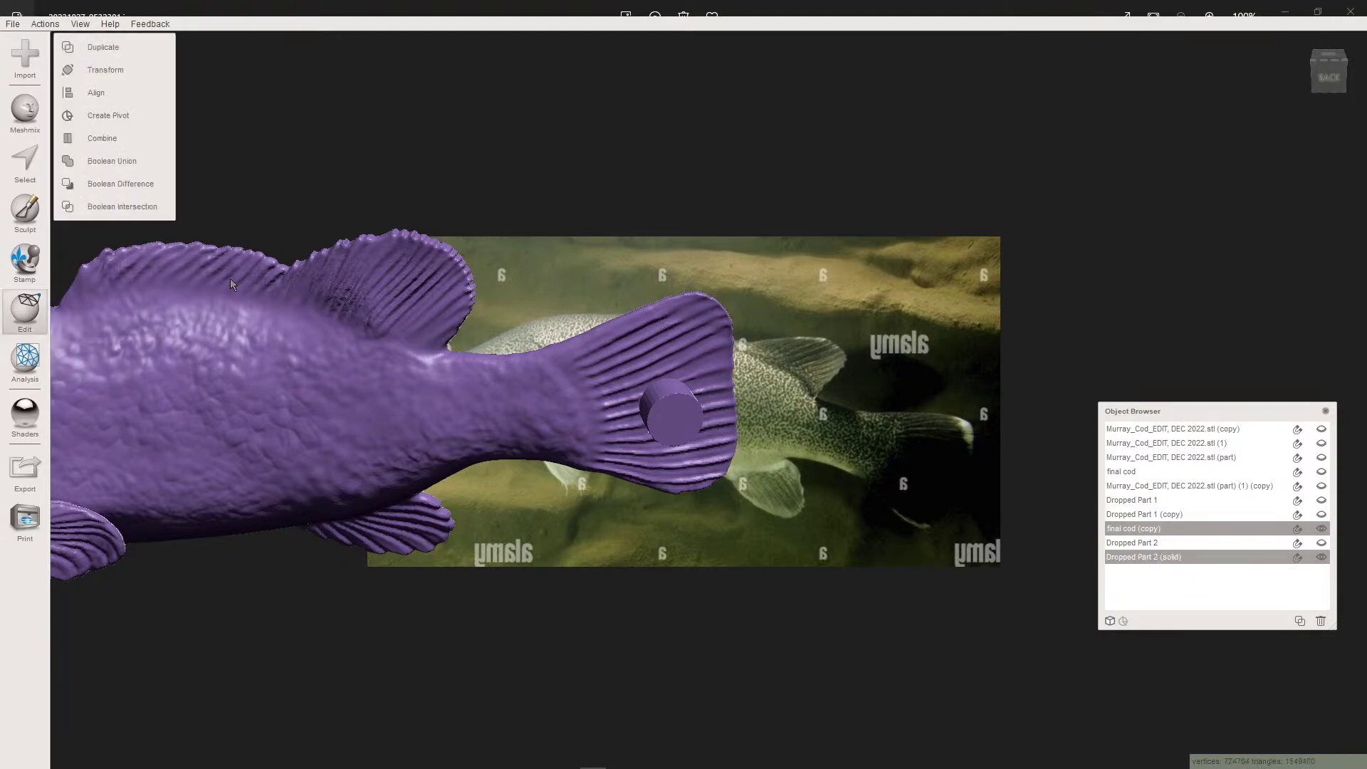
pyautogui.click(113, 186)
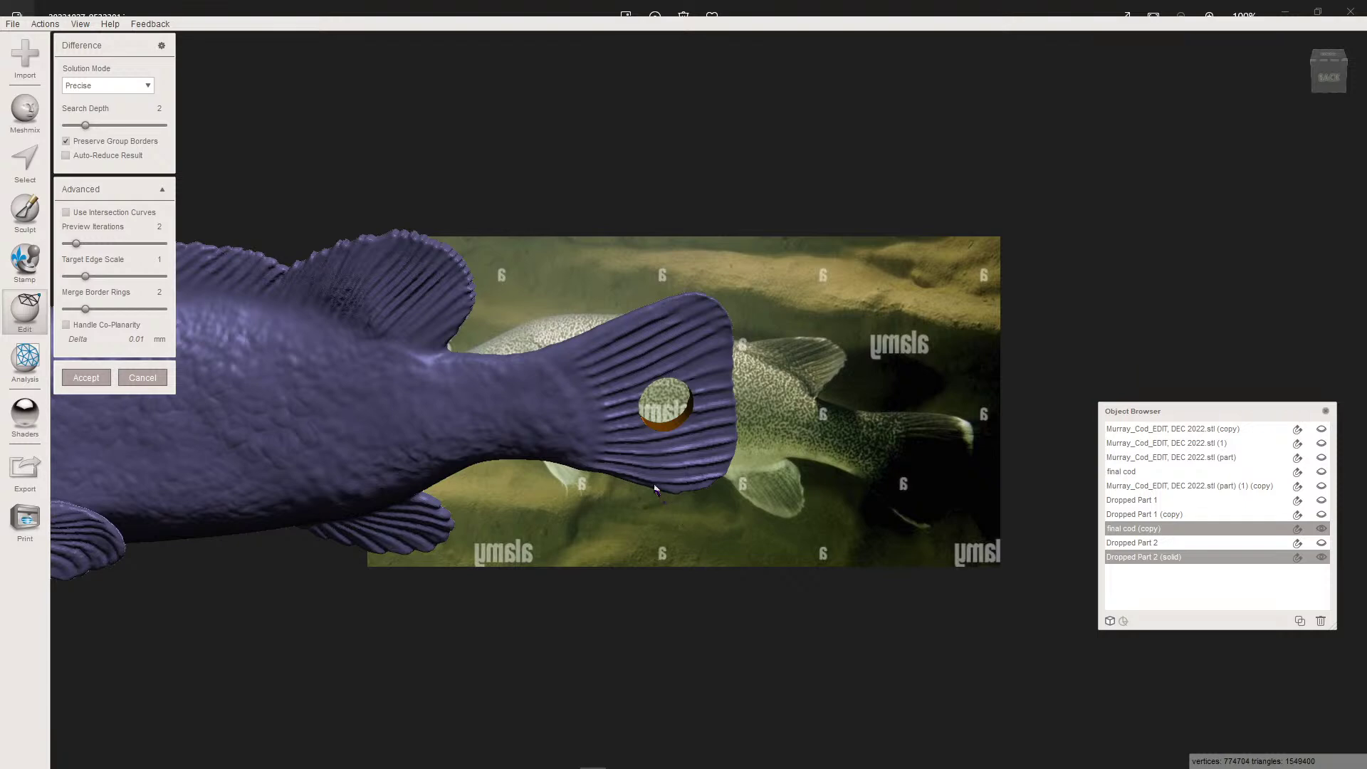
pyautogui.press('Return')
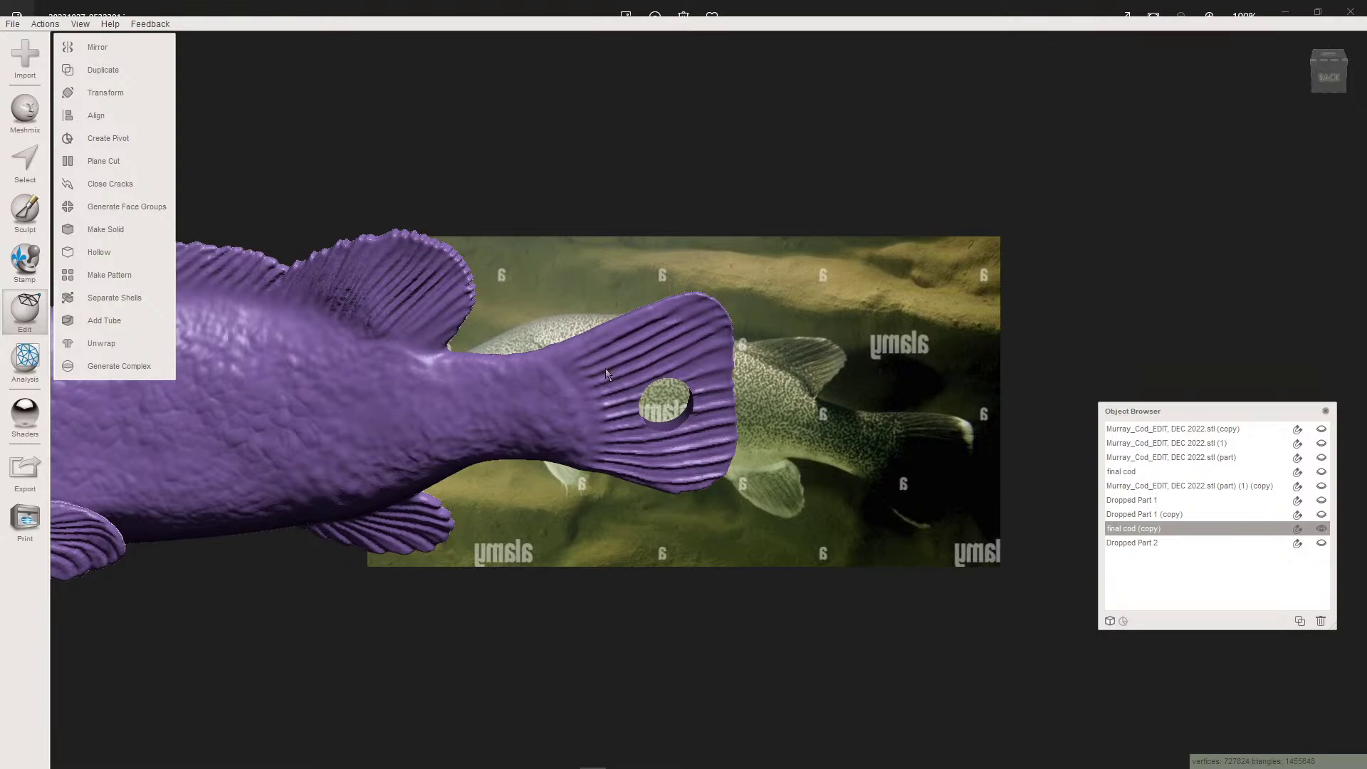
# - Examine the tail hole up close and from around the fish, checking the copied model as a whole
pyautogui.scroll(5, 650, 431)
pyautogui.scroll(-5, 546, 381)
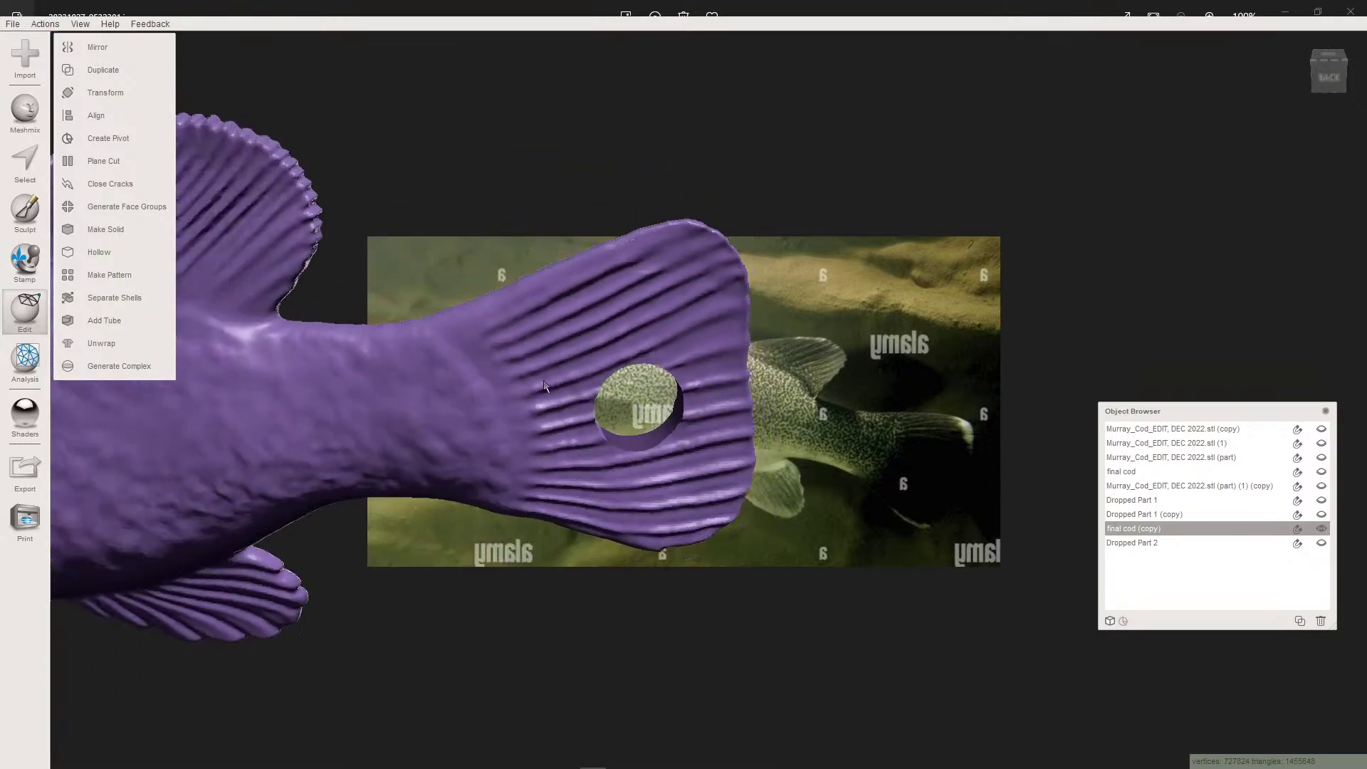
pyautogui.moveTo(544, 378); pyautogui.dragTo(814, 415, button='right')
pyautogui.scroll(-4, 814, 416)
pyautogui.moveTo(954, 459); pyautogui.dragTo(501, 387, button='middle')
pyautogui.scroll(-2, 501, 387)
pyautogui.moveTo(634, 396); pyautogui.dragTo(244, 407, button='right')
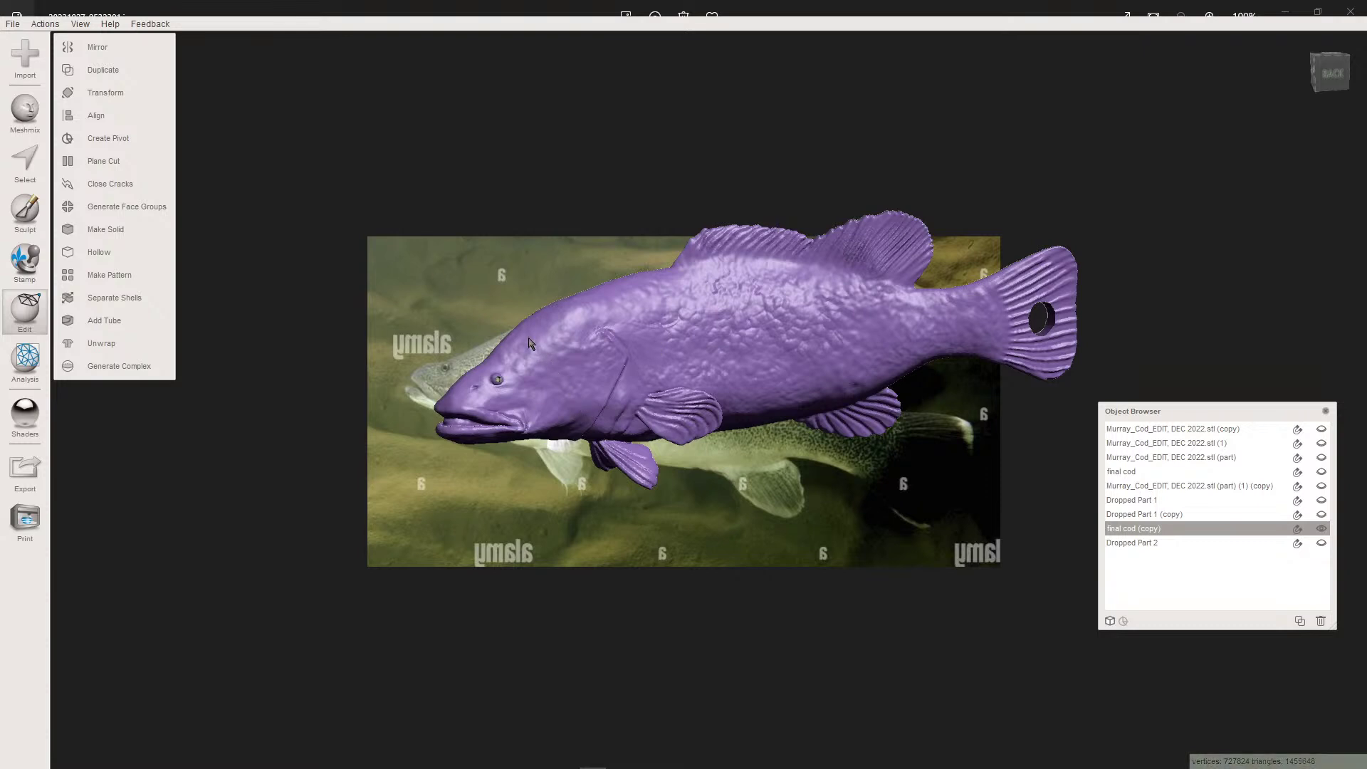
# - Hide the copy with the tail hole, show the original final cod object again and select it
pyautogui.click(1320, 529)
pyautogui.click(1323, 472)
pyautogui.click(757, 340)
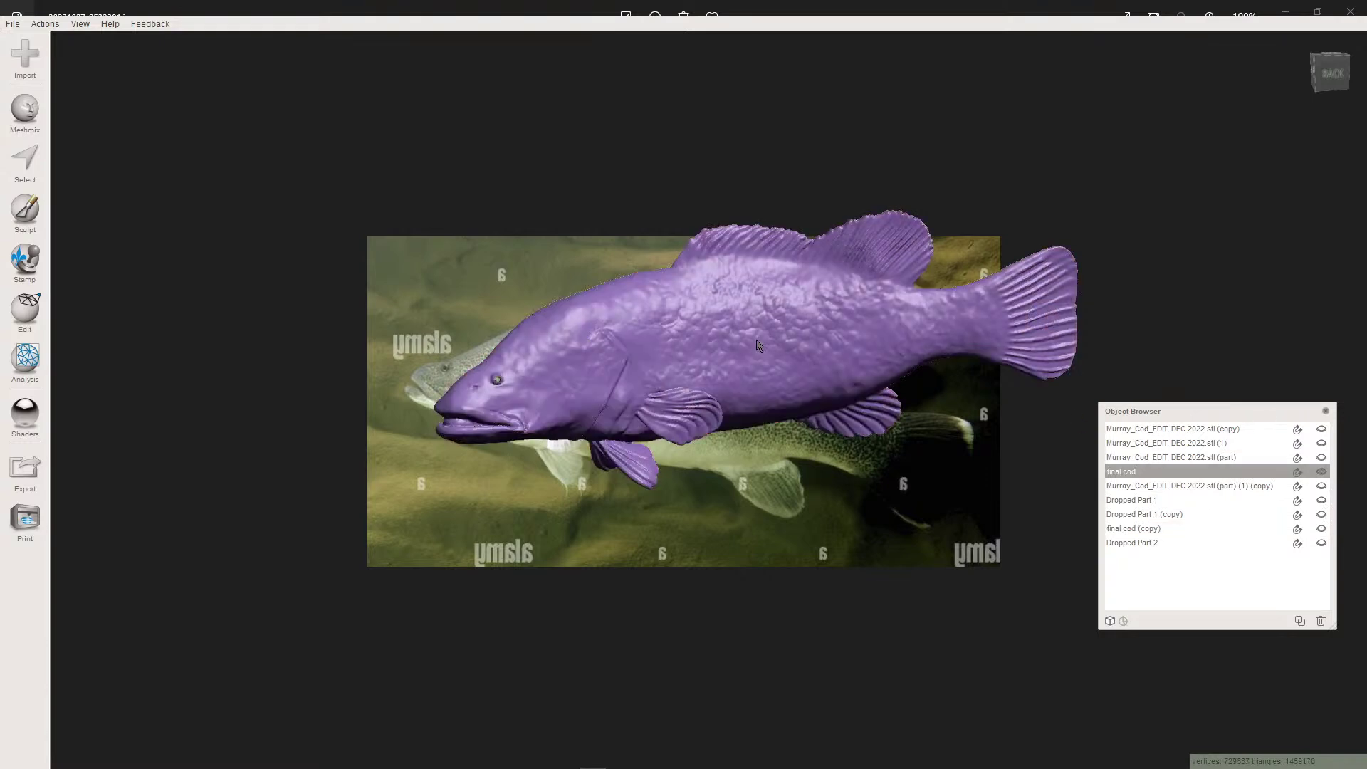